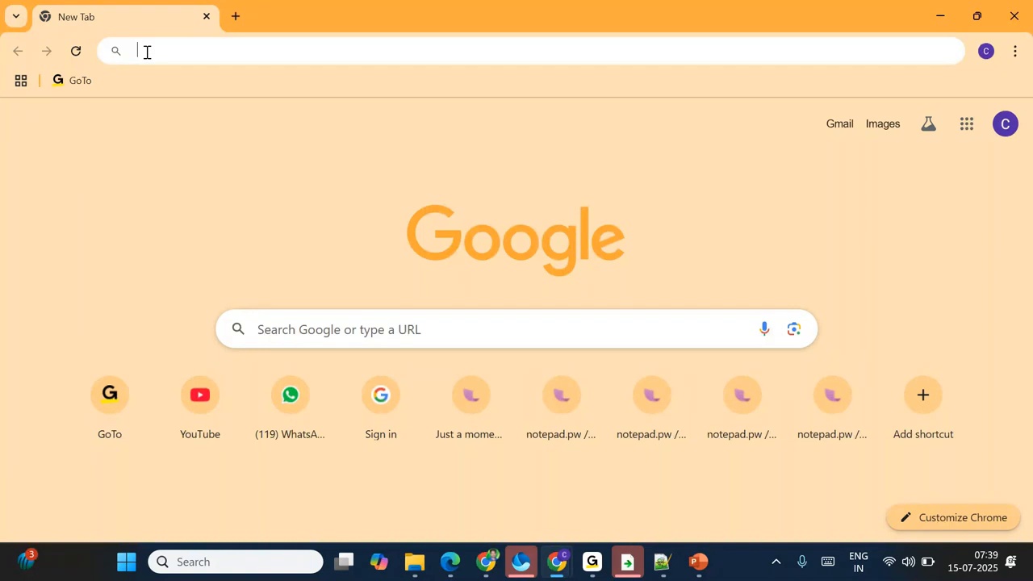
Step: Close the Azure portal home tab in Chrome and switch to the Edge new-tab window
type("por")
key("BackSpace")
key("BackSpace")
key("BackSpace")
left_click(486, 561)
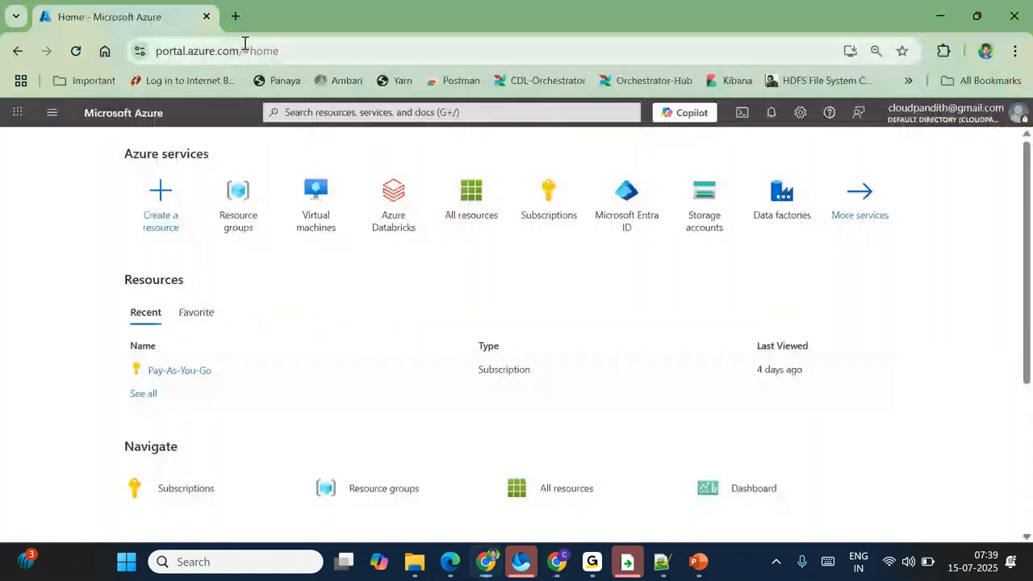
left_click(173, 50)
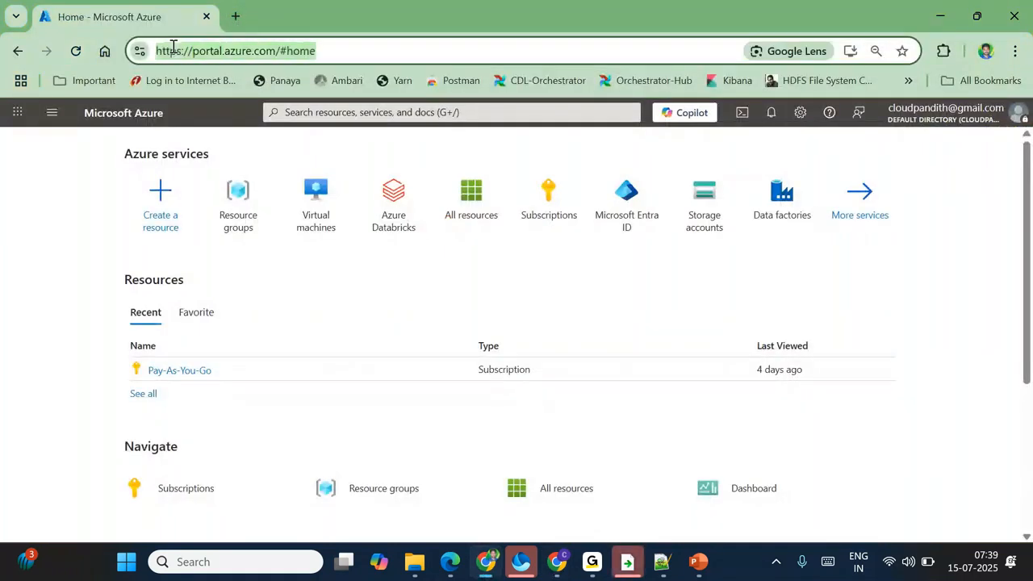
key("BackSpace")
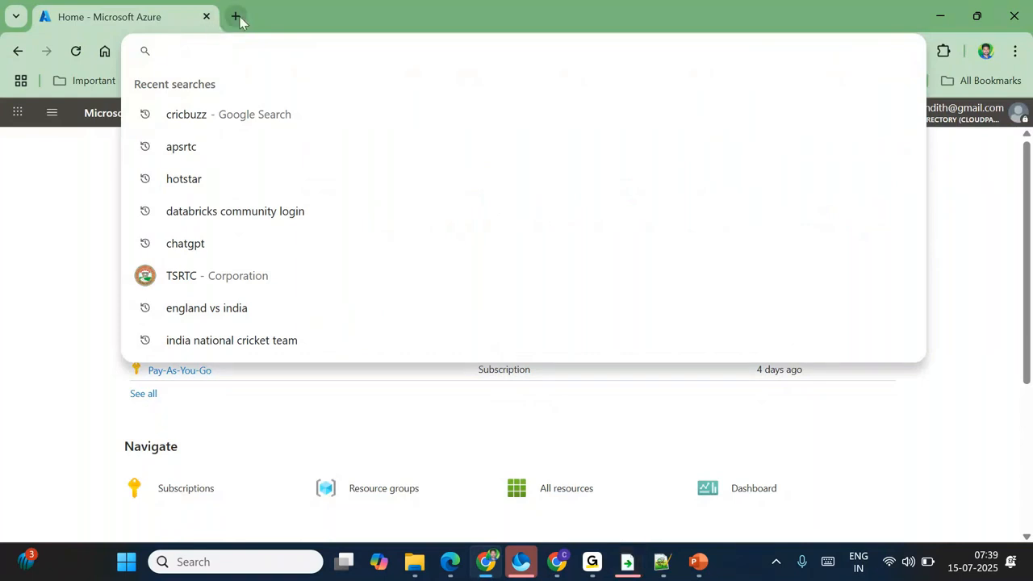
left_click(238, 18)
left_click(206, 16)
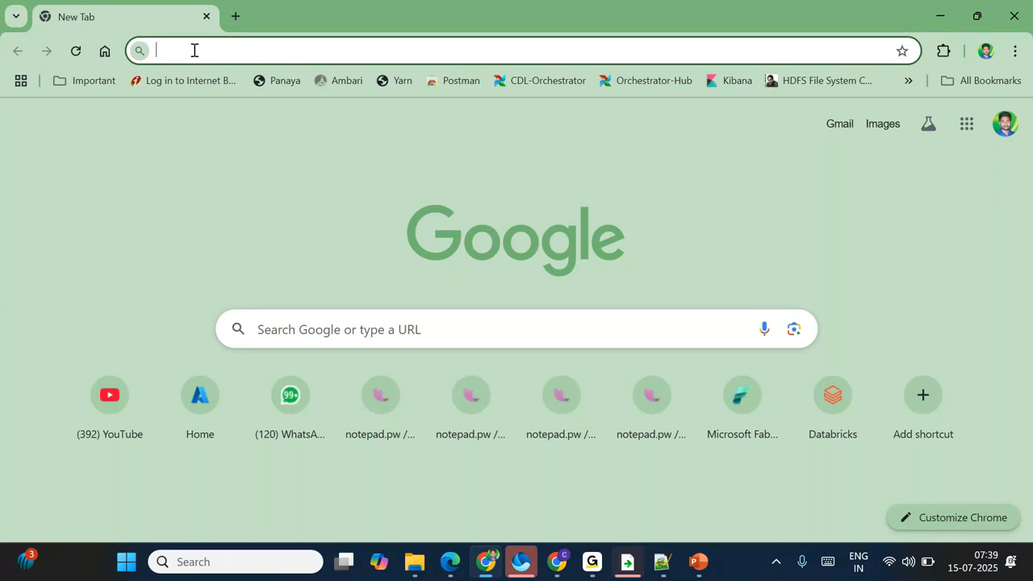
left_click(452, 565)
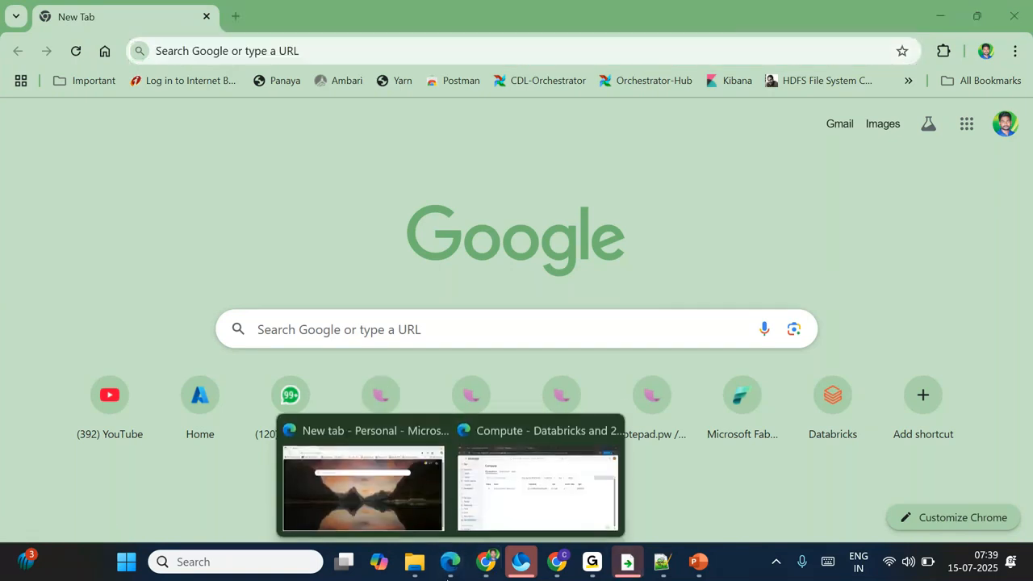
left_click(379, 504)
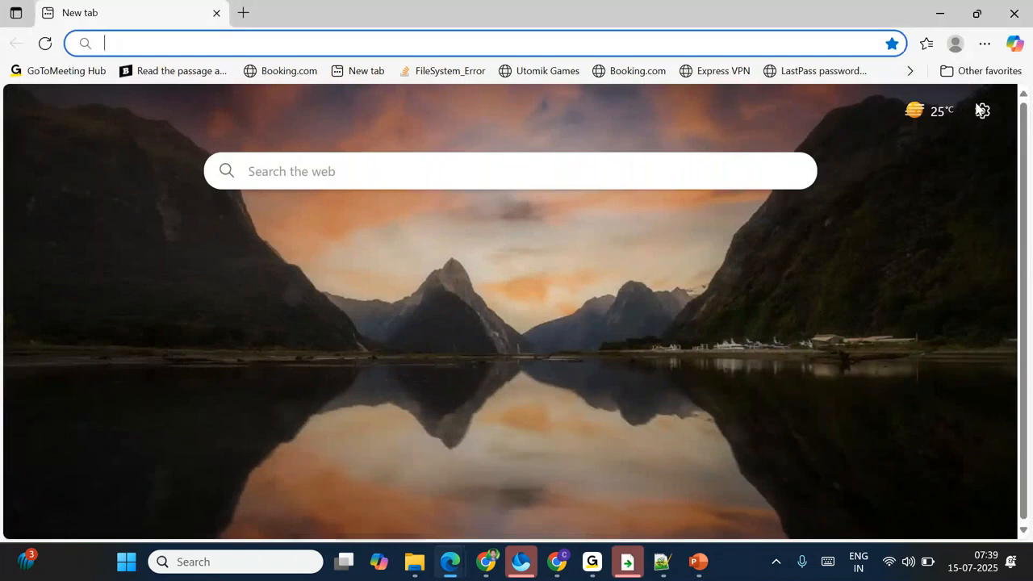
Step: Open a new InPrivate window in Edge and load portal.azure.com
left_click(985, 45)
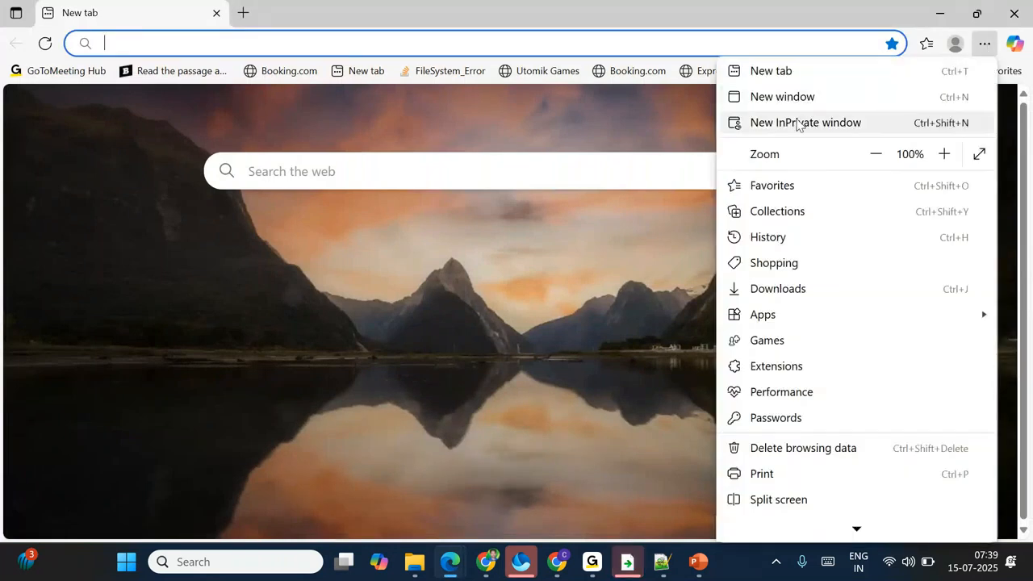
left_click(798, 122)
type("p")
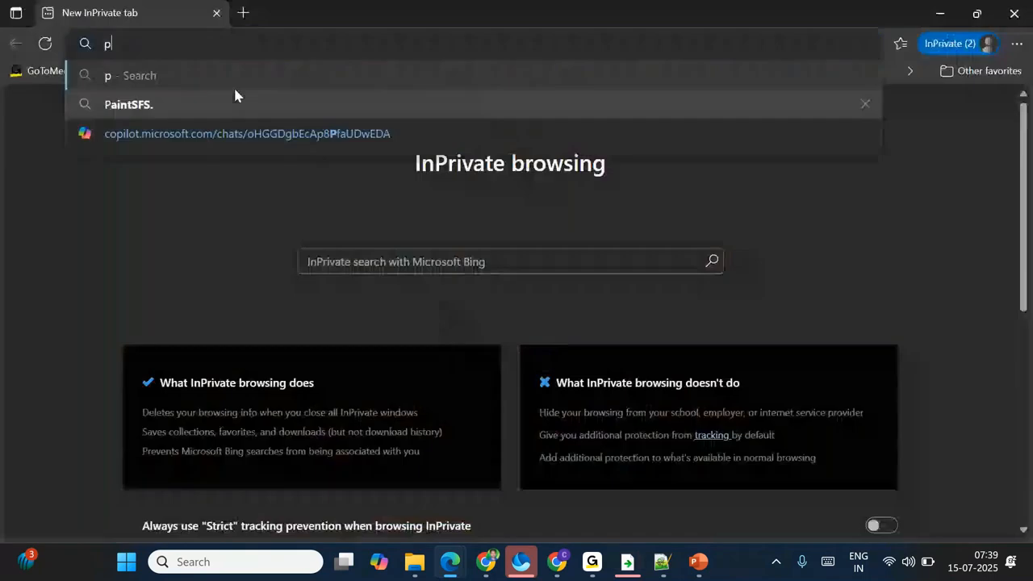
type("ortal.azure.com")
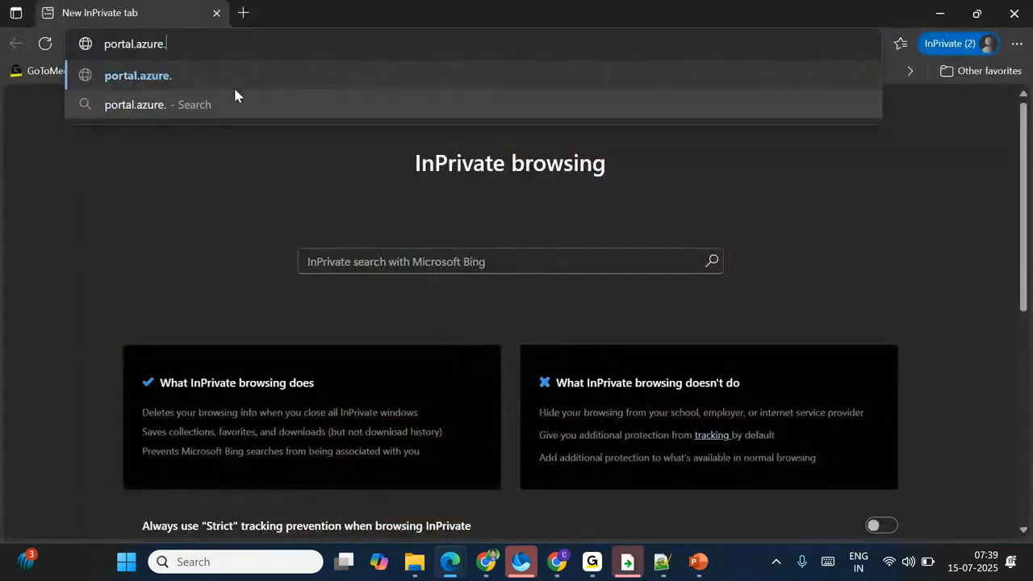
key("Return")
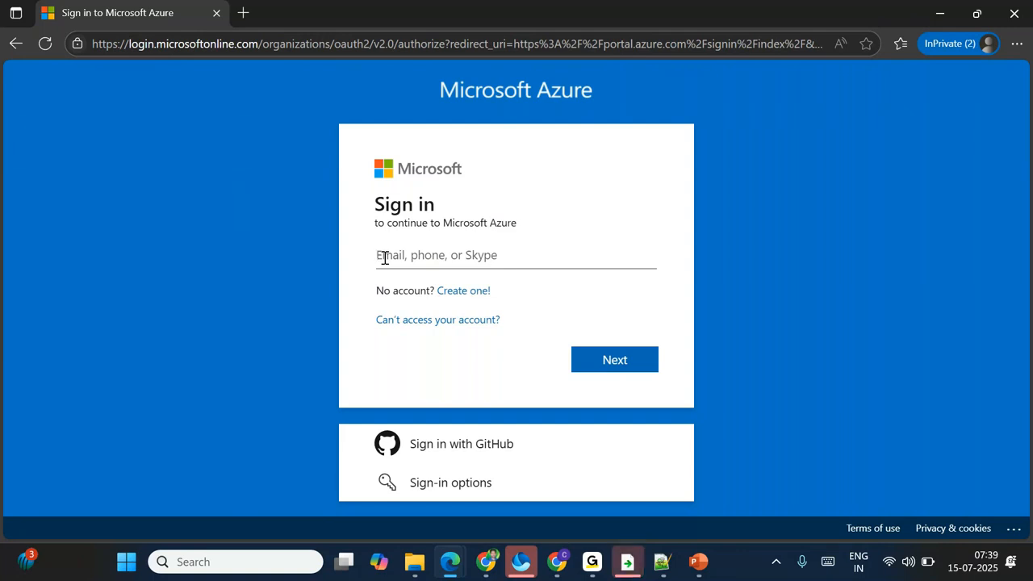
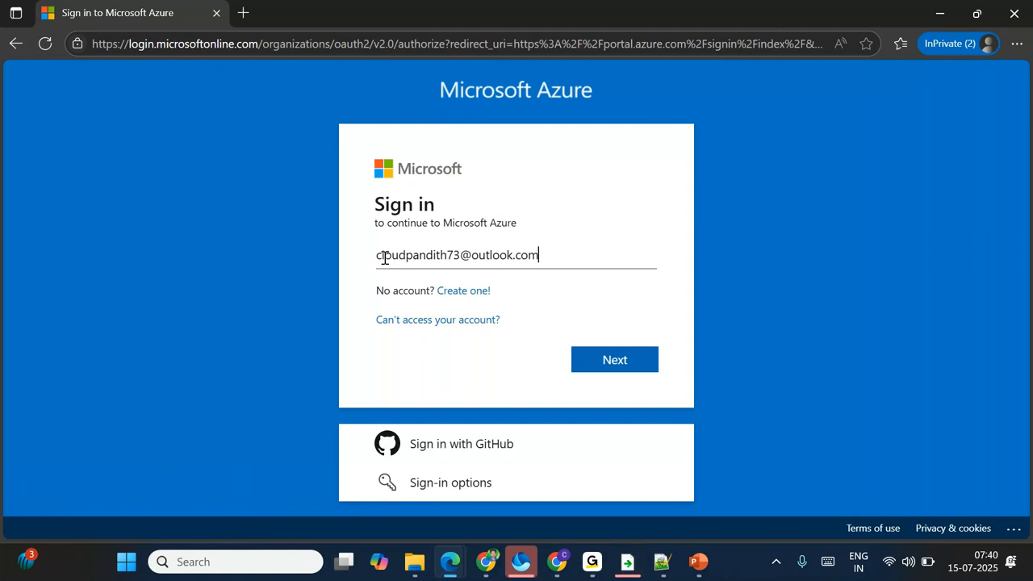
Step: Enter an email address on the sign-in page, then delete it
left_click_drag(544, 255, 339, 274)
key("BackSpace")
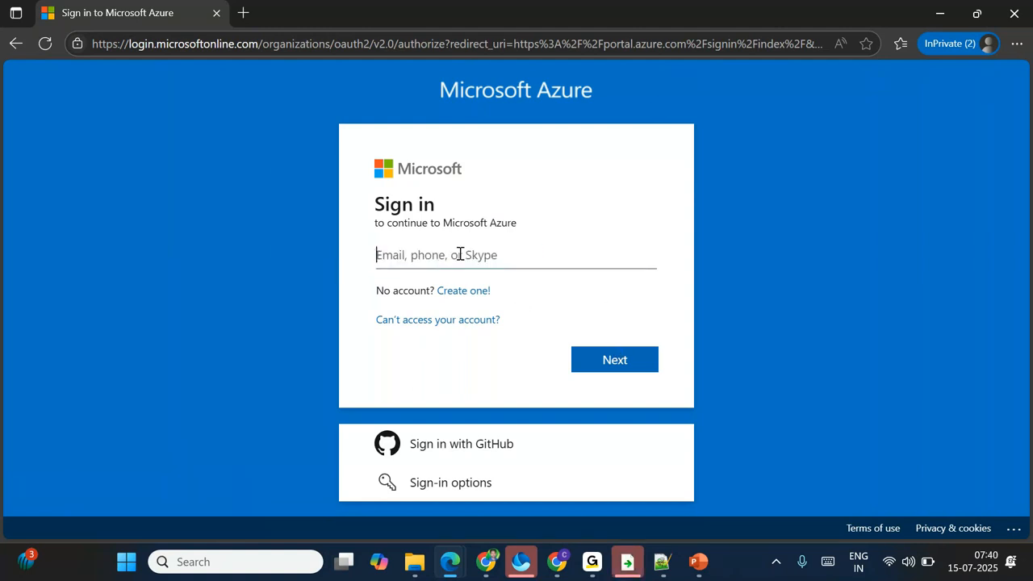
left_click_drag(376, 290, 415, 292)
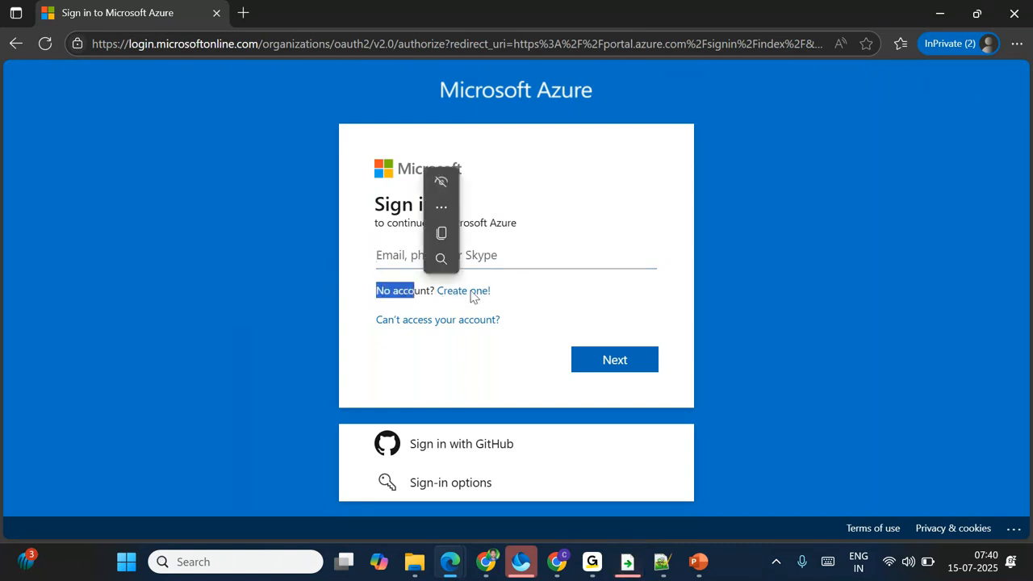
Step: Reload portal.azure.com and follow the 'Create one!' account-creation link
left_click(186, 44)
type("po")
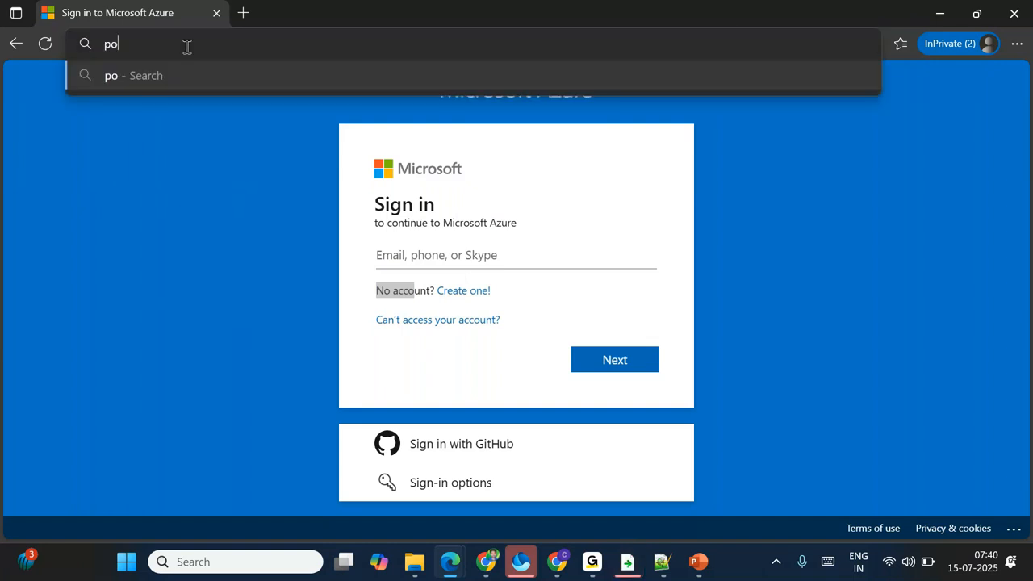
type("rtal.azure.com")
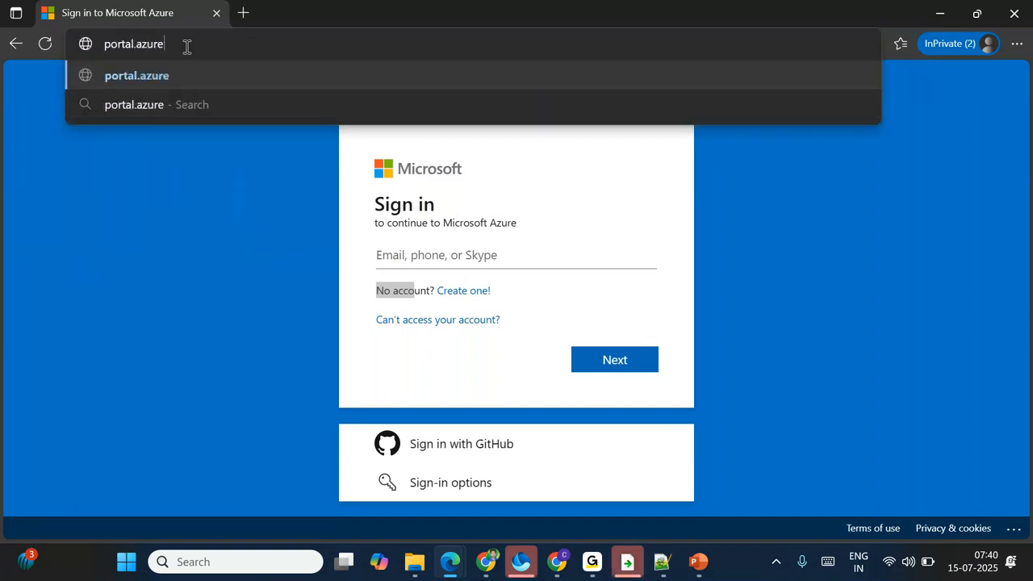
key("Return")
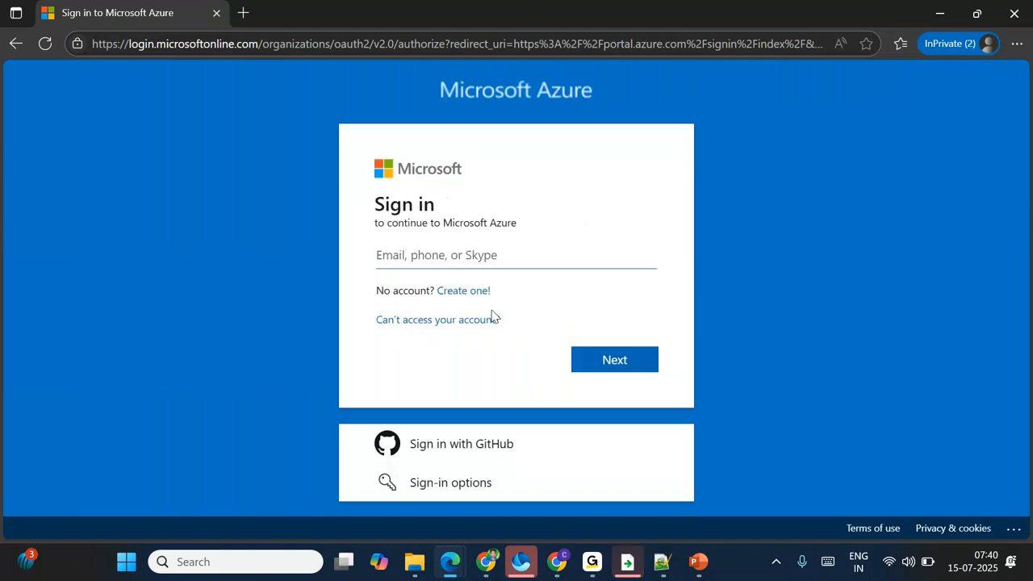
left_click_drag(378, 290, 496, 296)
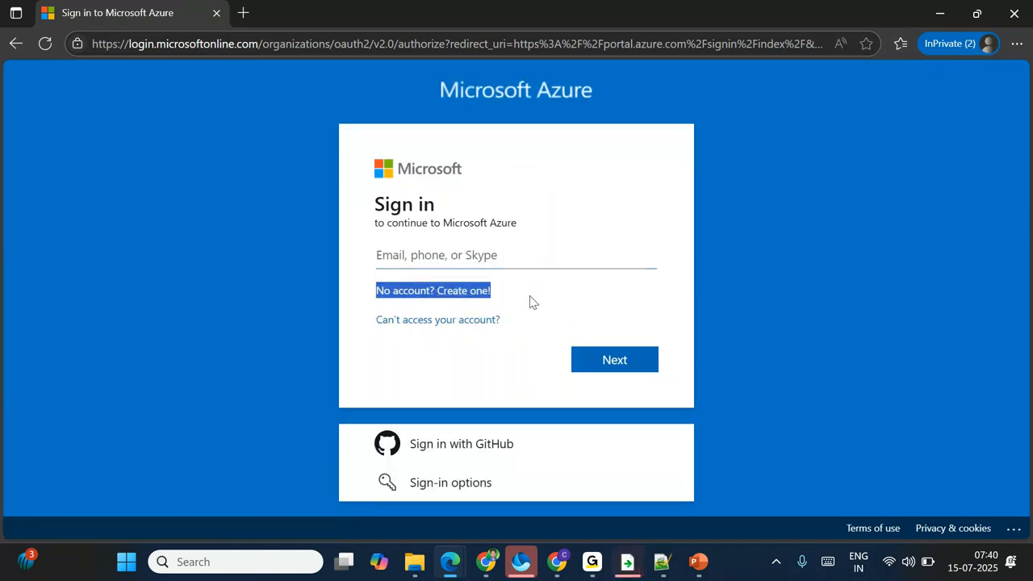
left_click(469, 297)
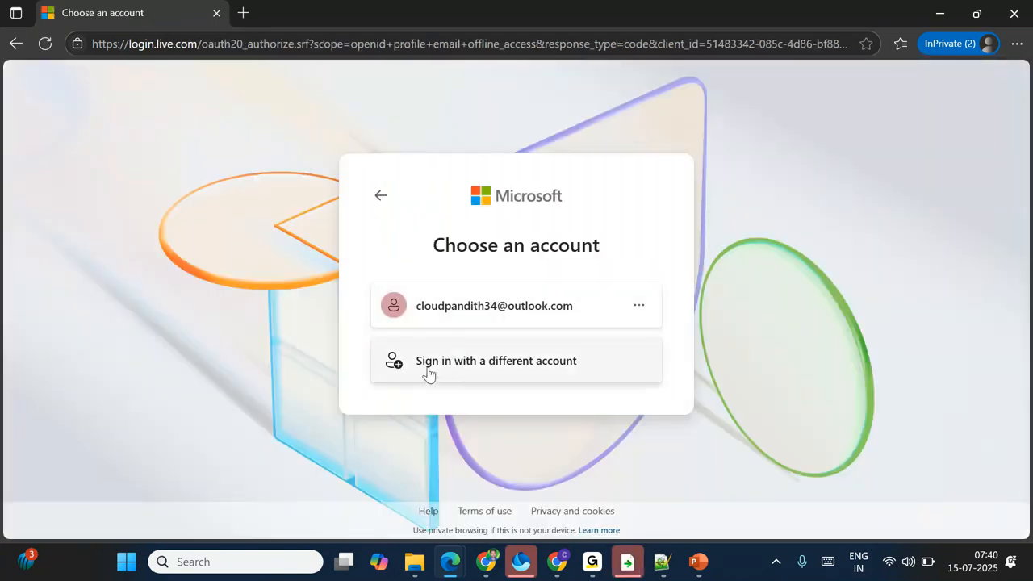
Step: Start creating a new Microsoft account and submit a pasted email username
left_click(428, 374)
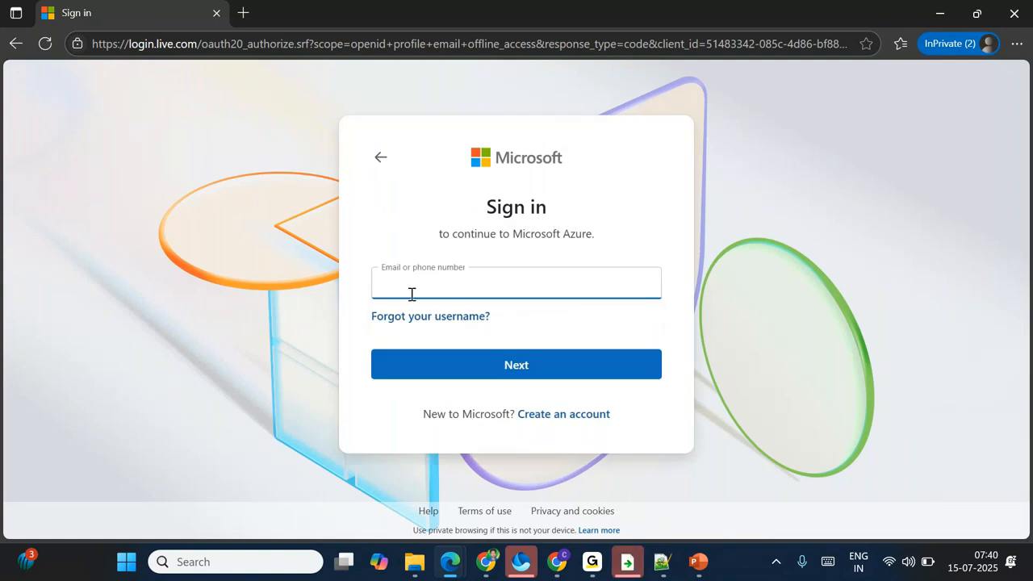
left_click_drag(423, 414, 646, 417)
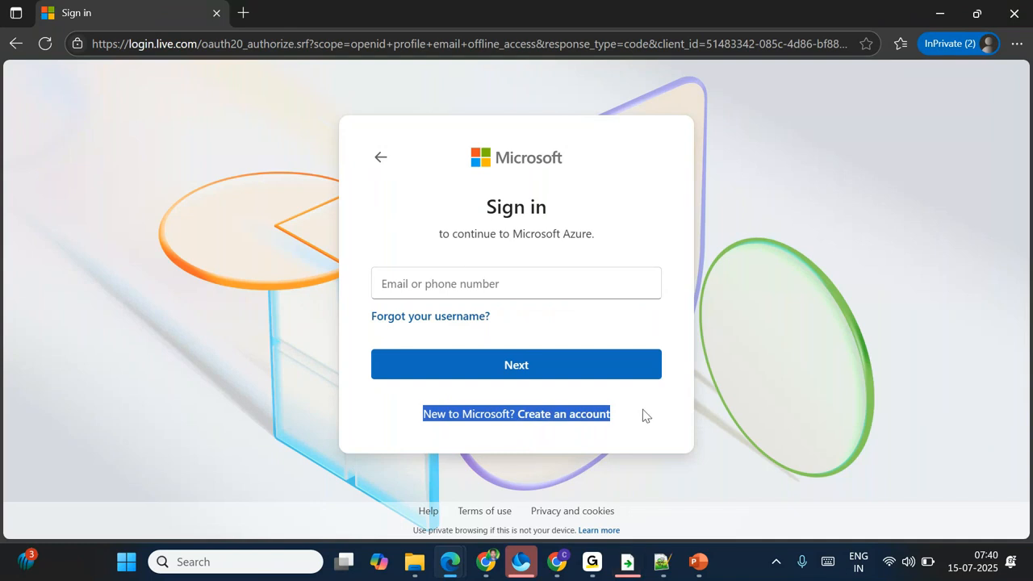
left_click(565, 414)
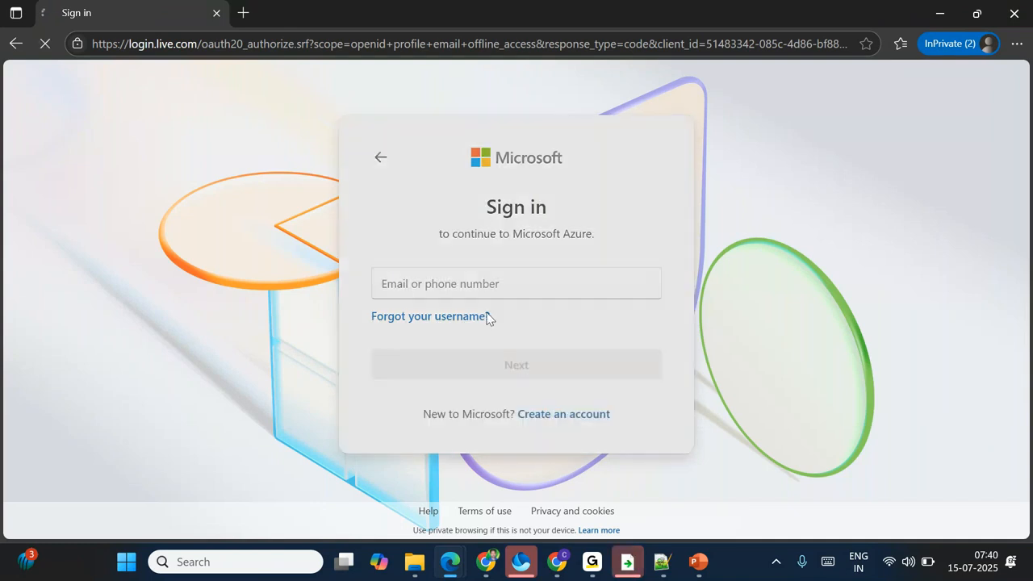
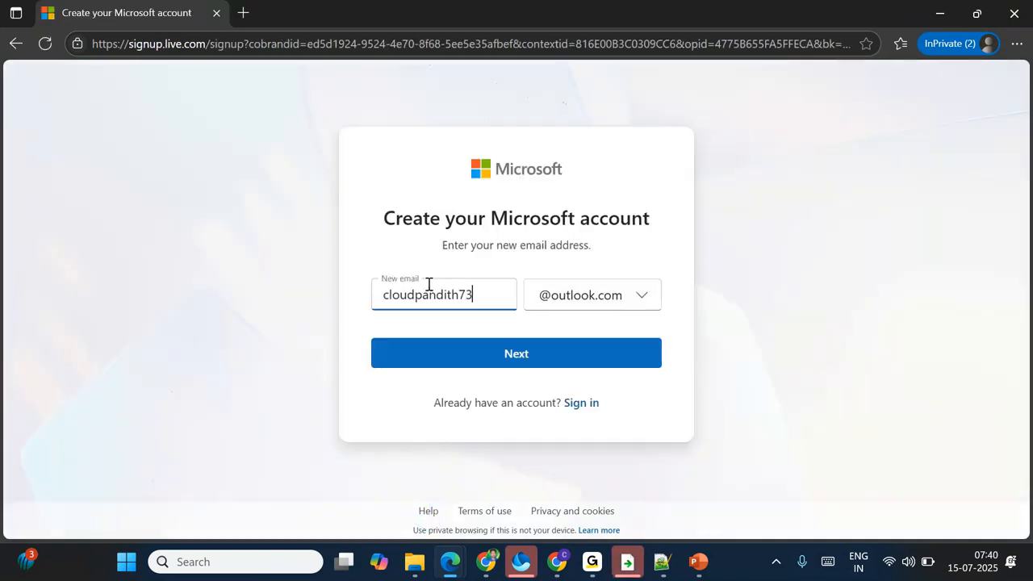
left_click(484, 354)
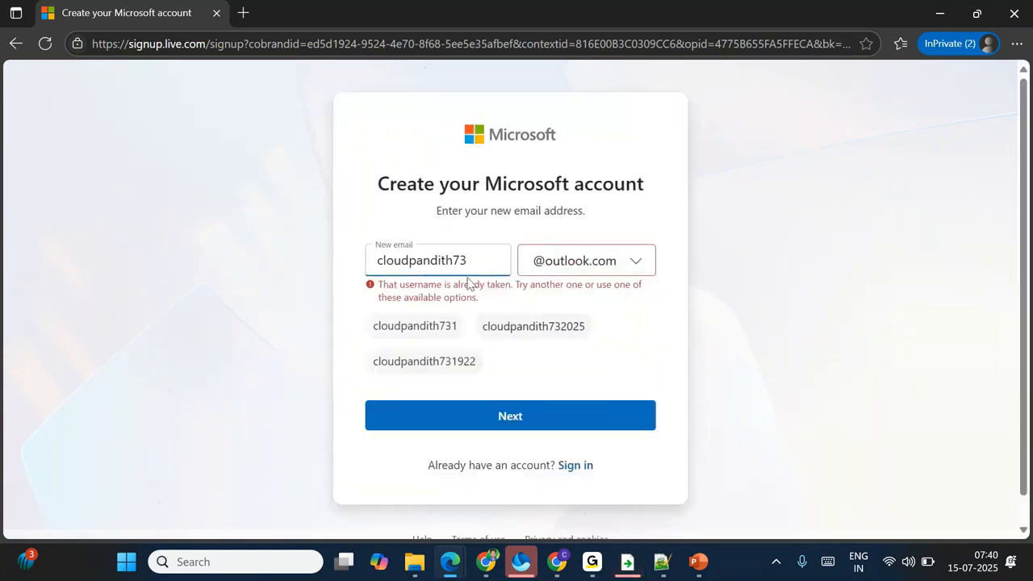
Step: Change the username's last digit until accepted, then enter and submit a password
key("BackSpace")
type("3")
left_click(498, 359)
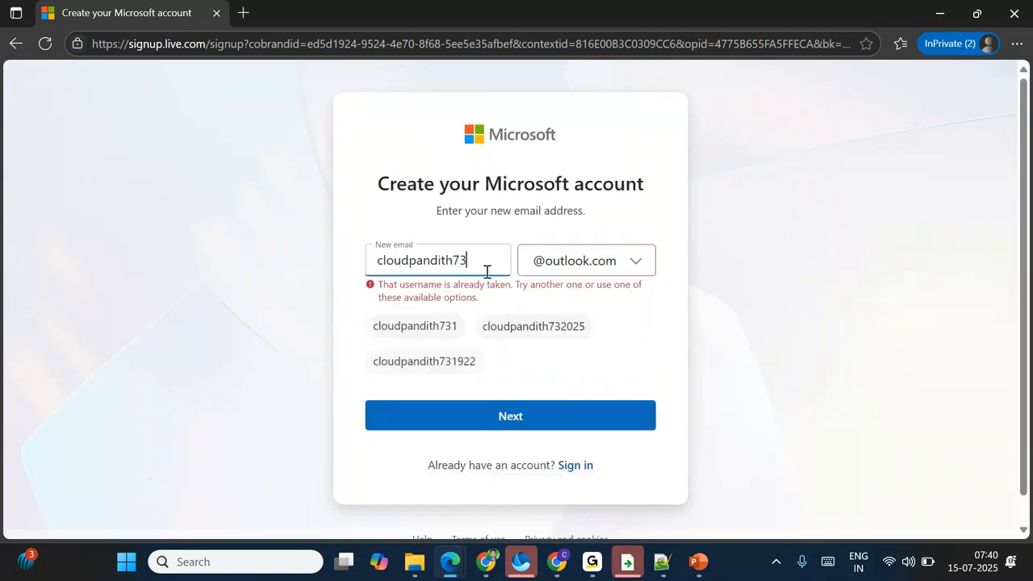
key("BackSpace")
type("4")
left_click(495, 356)
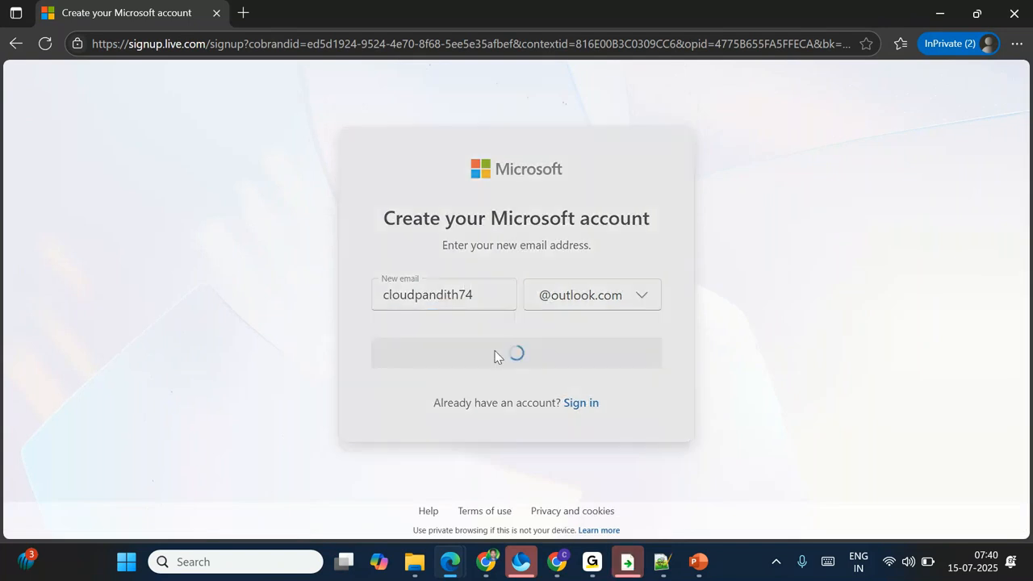
type("••••••••••")
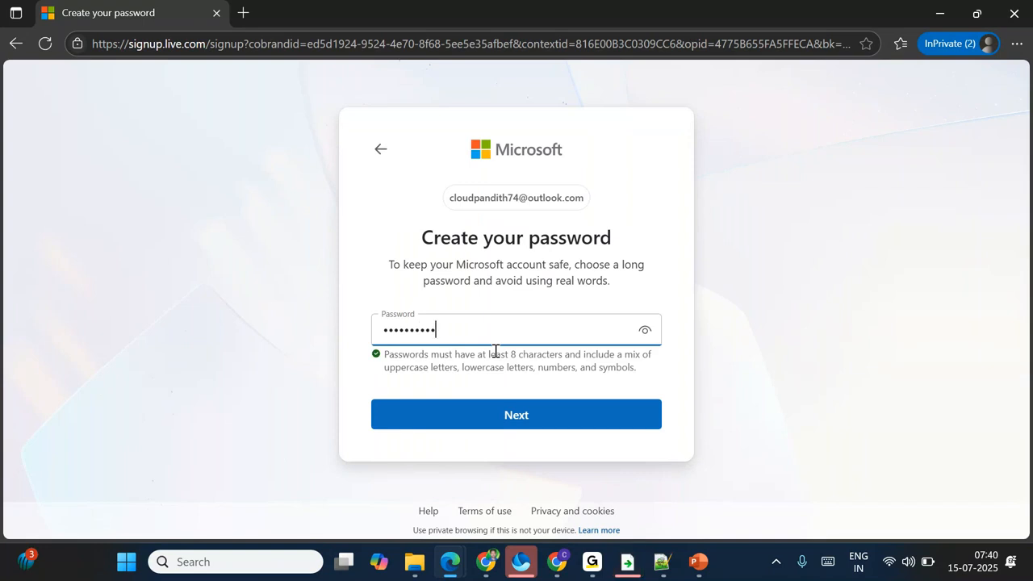
left_click(500, 415)
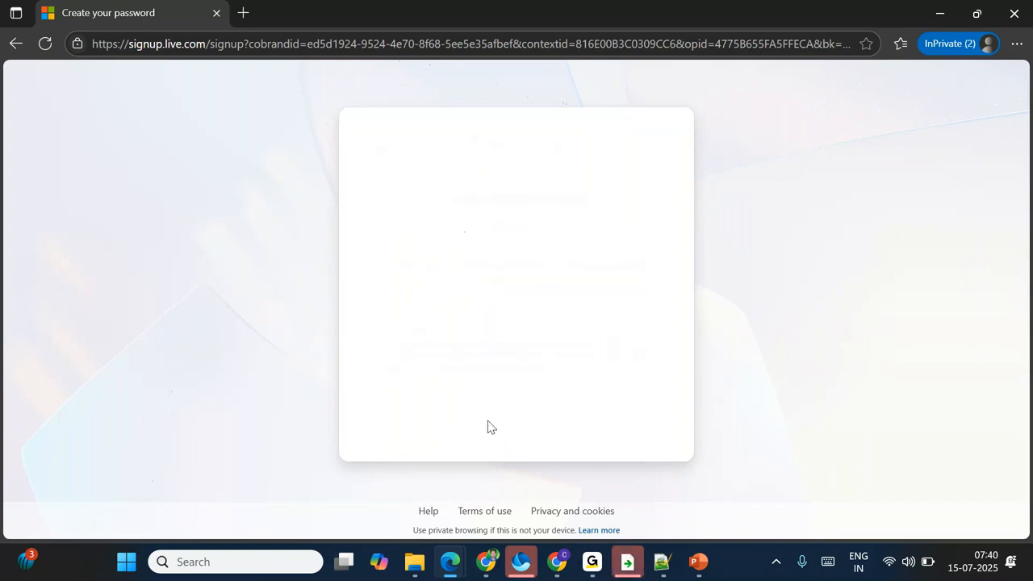
Step: Set the birthdate to January 3 with a birth year and submit it
left_click(410, 366)
left_click(500, 215)
left_click(524, 378)
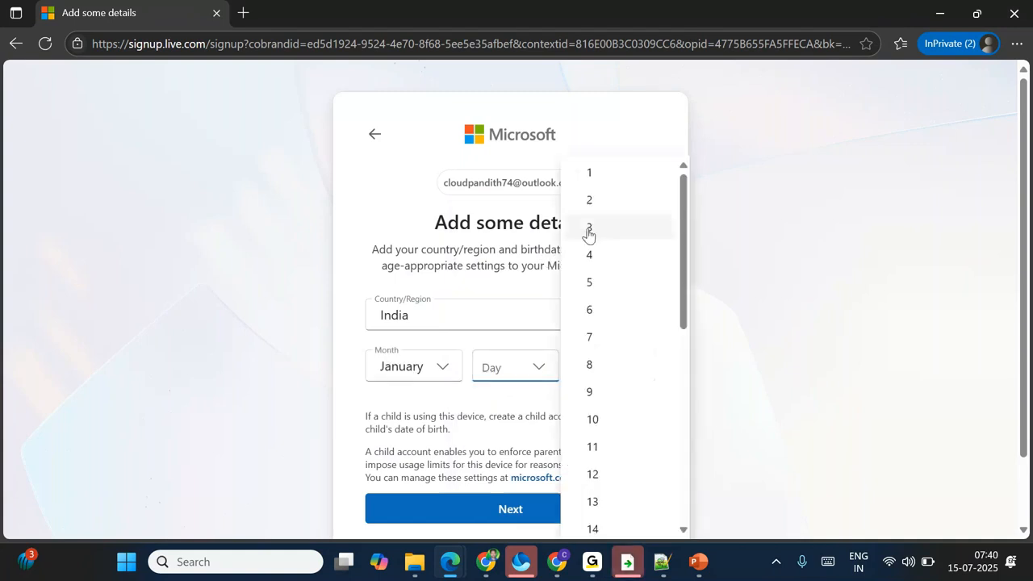
left_click(588, 229)
left_click(596, 370)
type("1999")
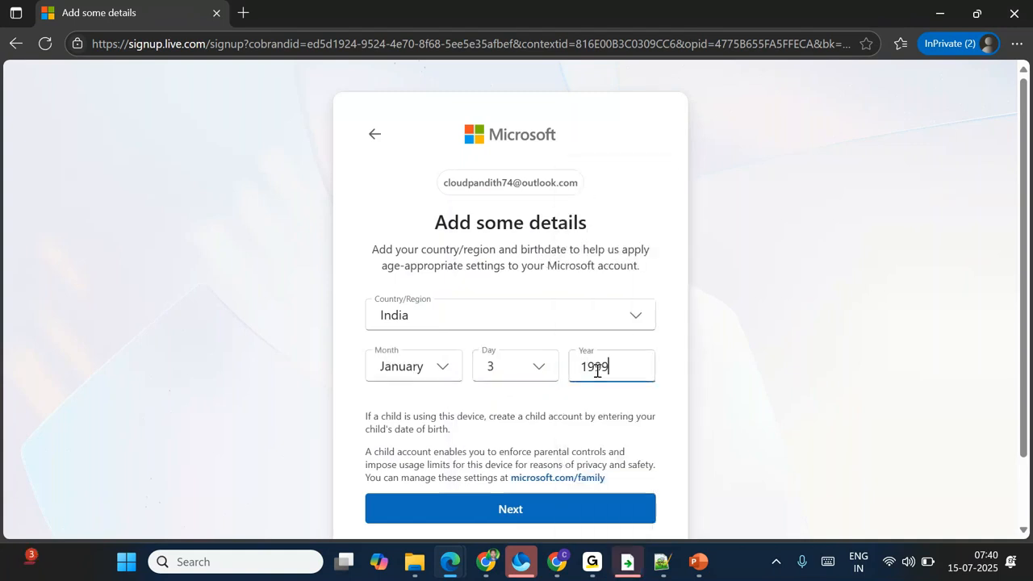
left_click(484, 509)
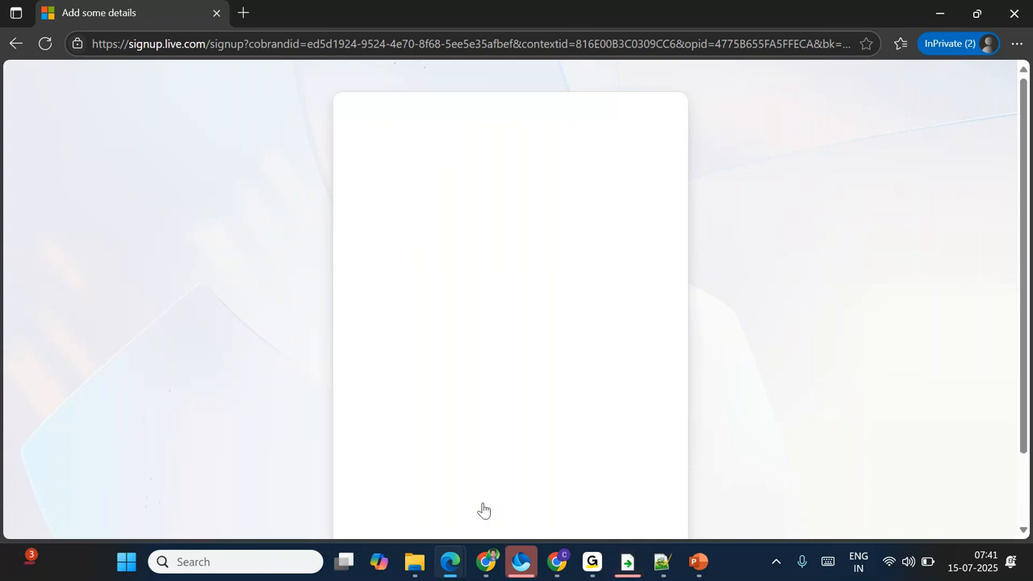
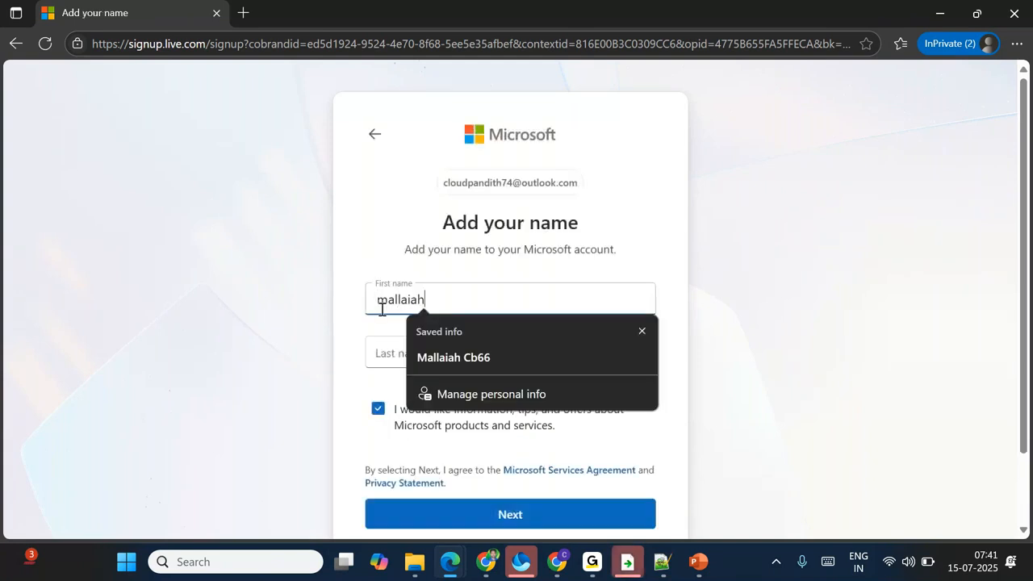
Step: Enter the first and last name and continue the signup
key("Tab")
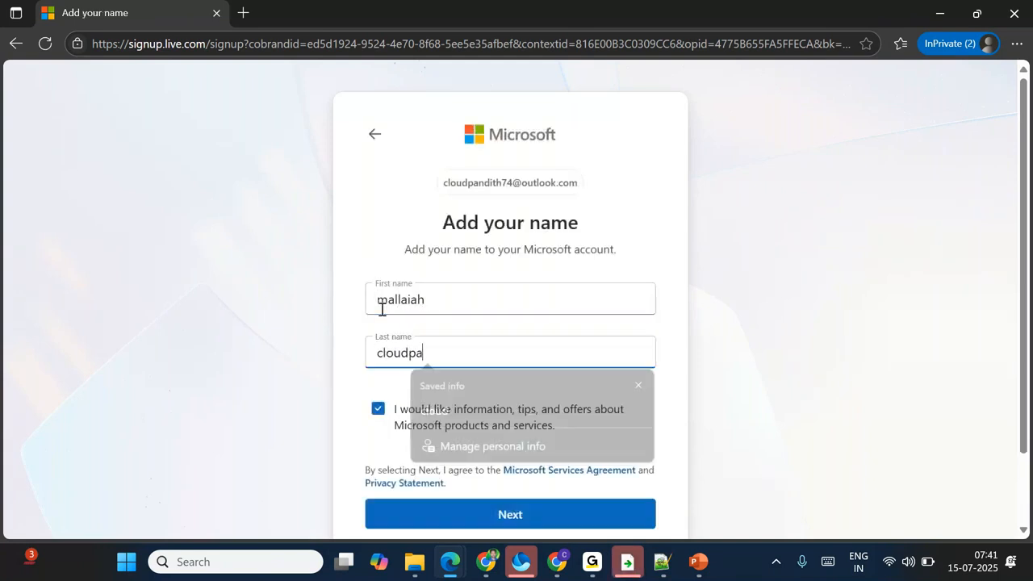
left_click(399, 508)
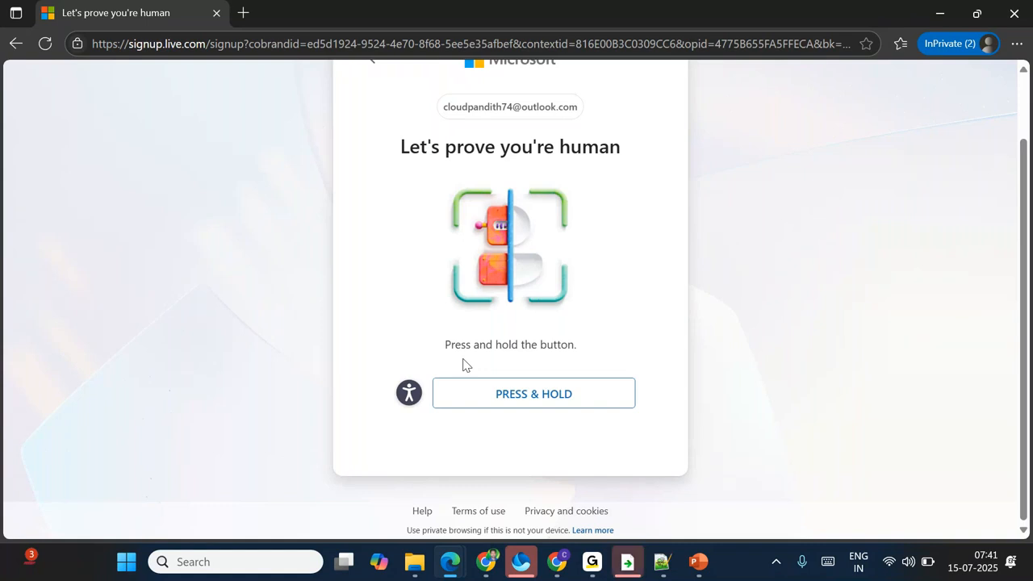
Step: Press and hold the human-check button until it shows 'Please try again'
left_click(502, 395)
left_click_drag(500, 394, 501, 395)
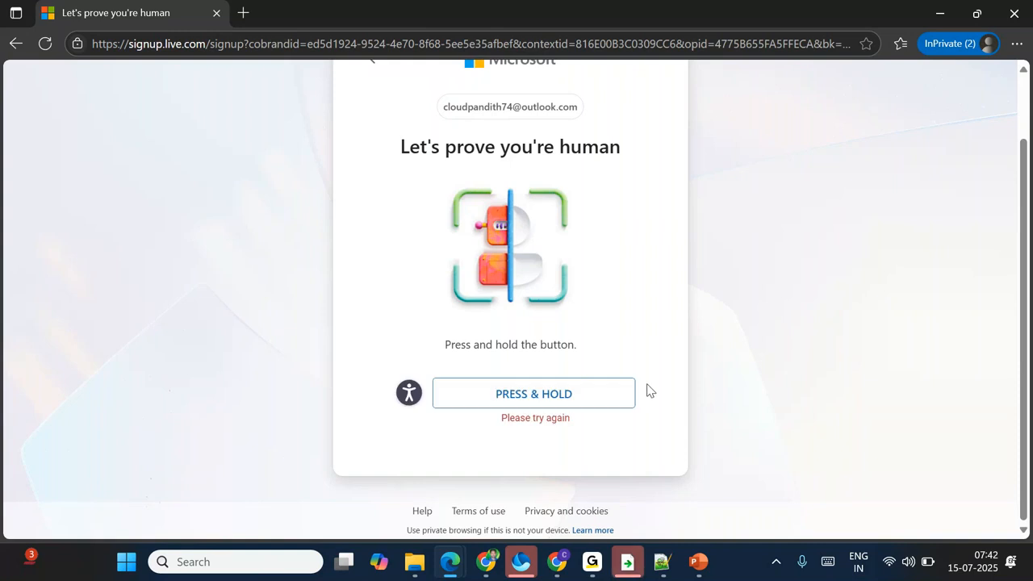
left_click_drag(434, 111, 592, 116)
left_click(410, 215)
Step: Select and deselect the challenge heading text several times
left_click_drag(401, 147, 634, 154)
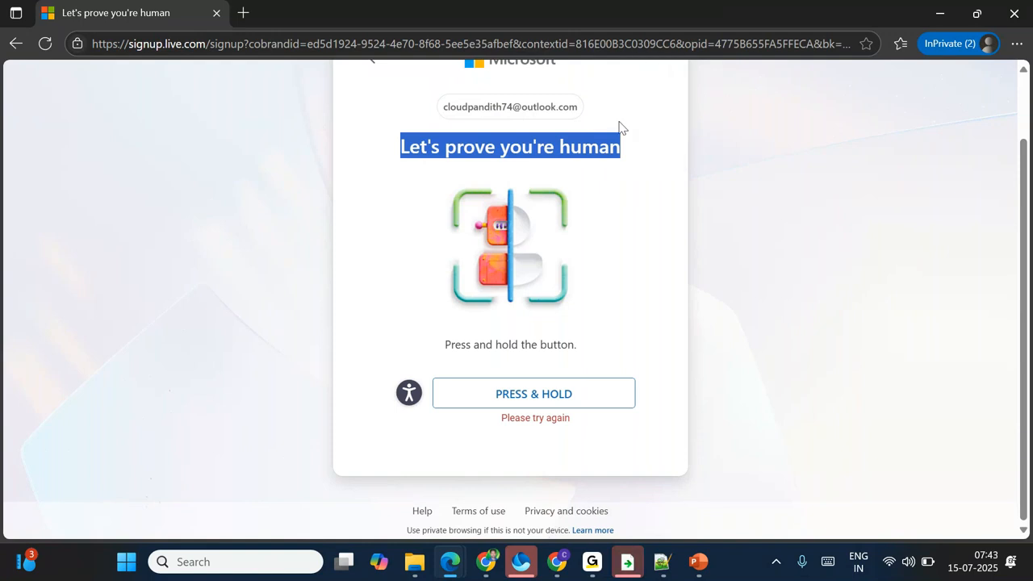
double_click(426, 126)
triple_click(421, 151)
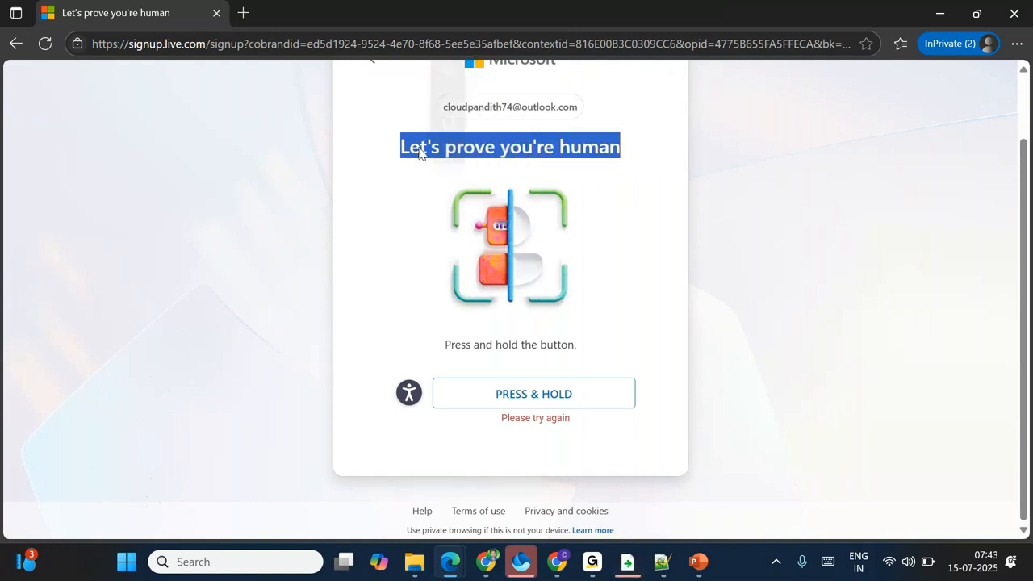
left_click(395, 233)
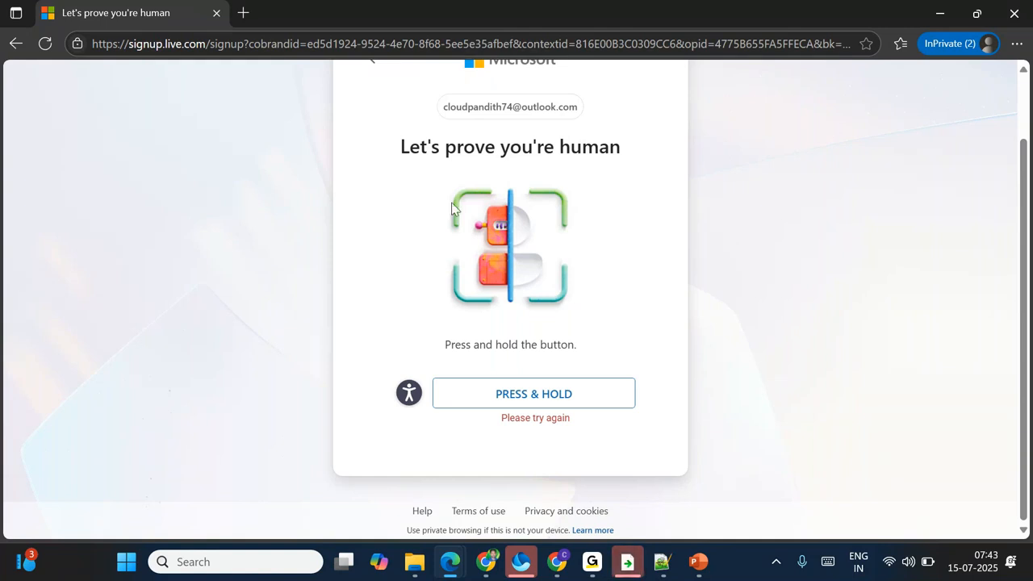
triple_click(431, 146)
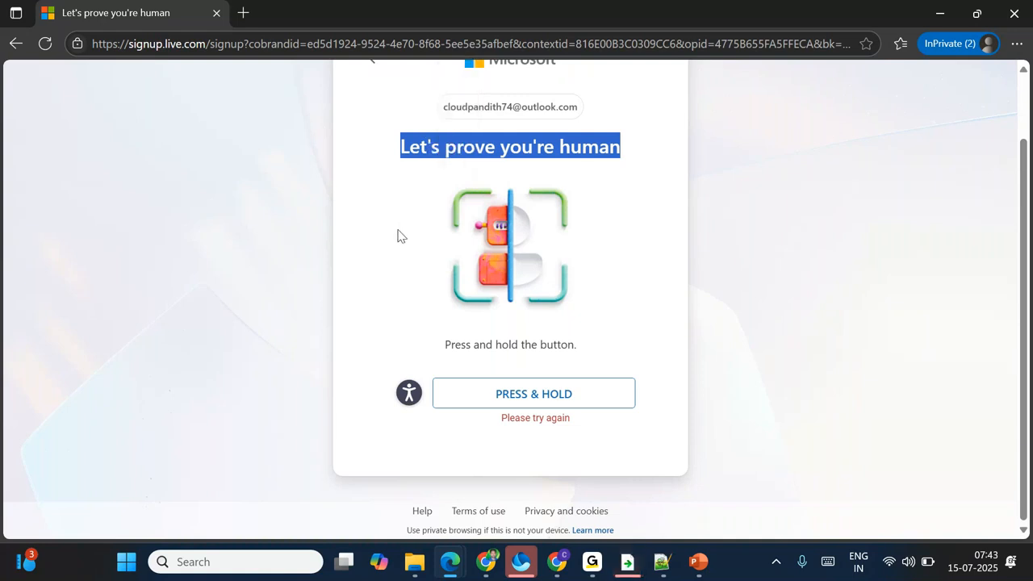
left_click(426, 175)
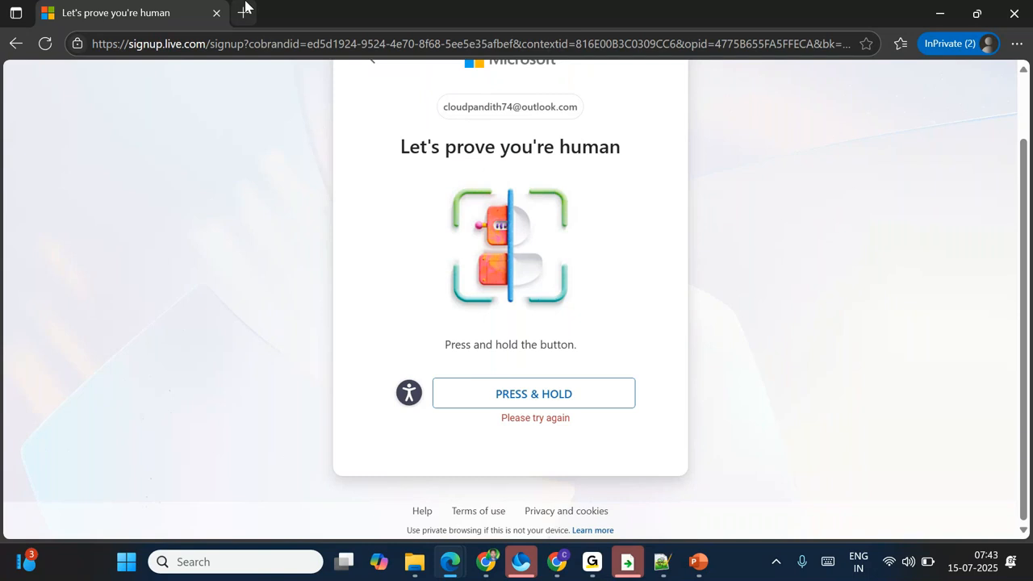
Step: Load portal.azure.com in Chrome and sign in with the first listed account
left_click(481, 570)
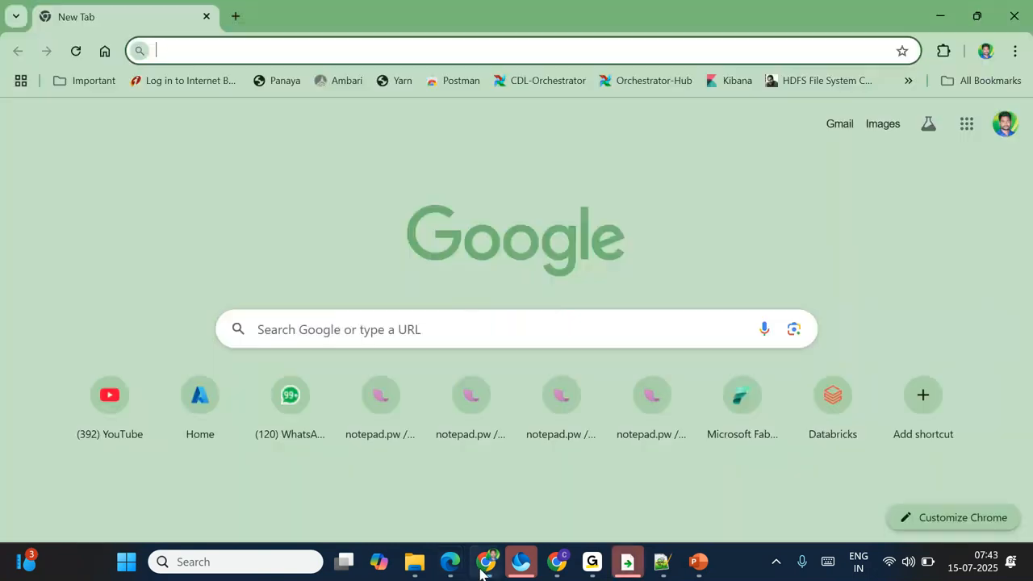
type("portal.azure.com")
key("Return")
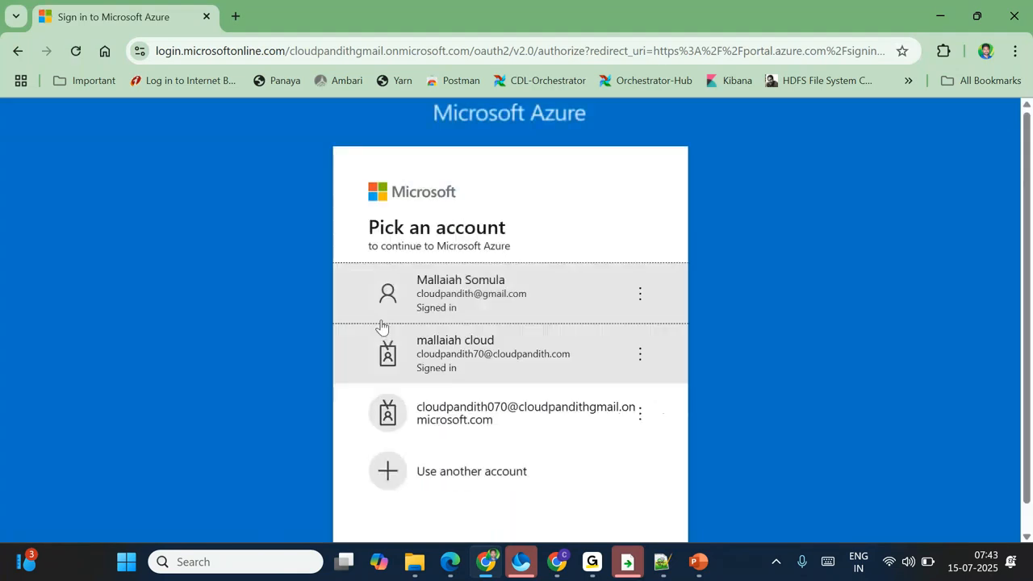
left_click(474, 314)
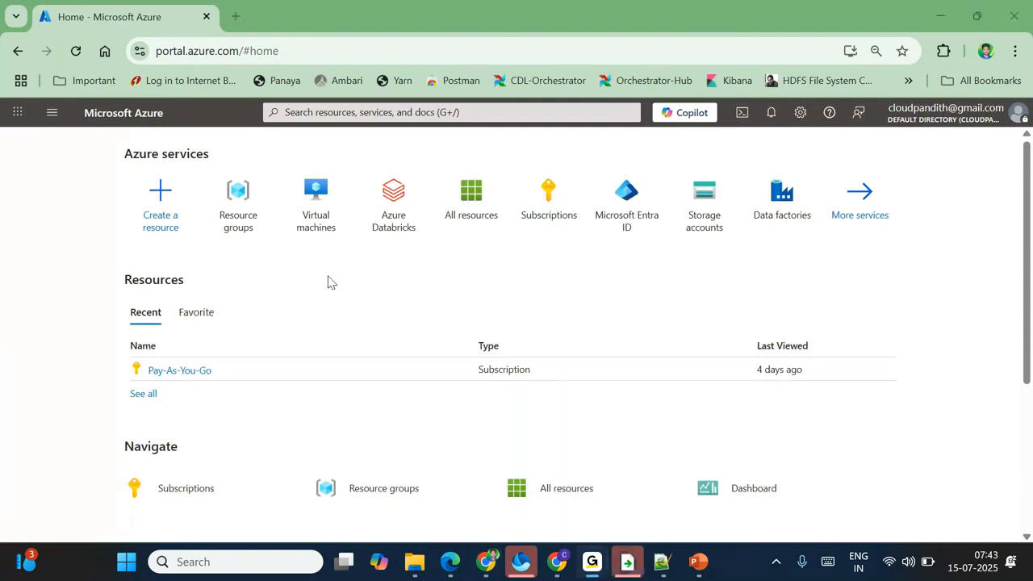
Step: Search 'storage acc', open Storage accounts and start a new storage account
left_click(299, 114)
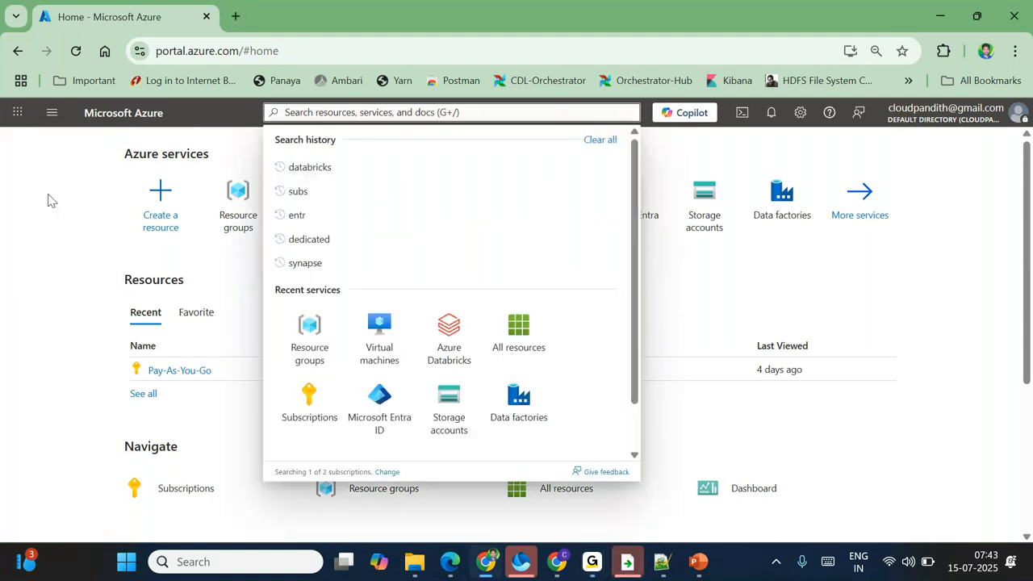
left_click(48, 200)
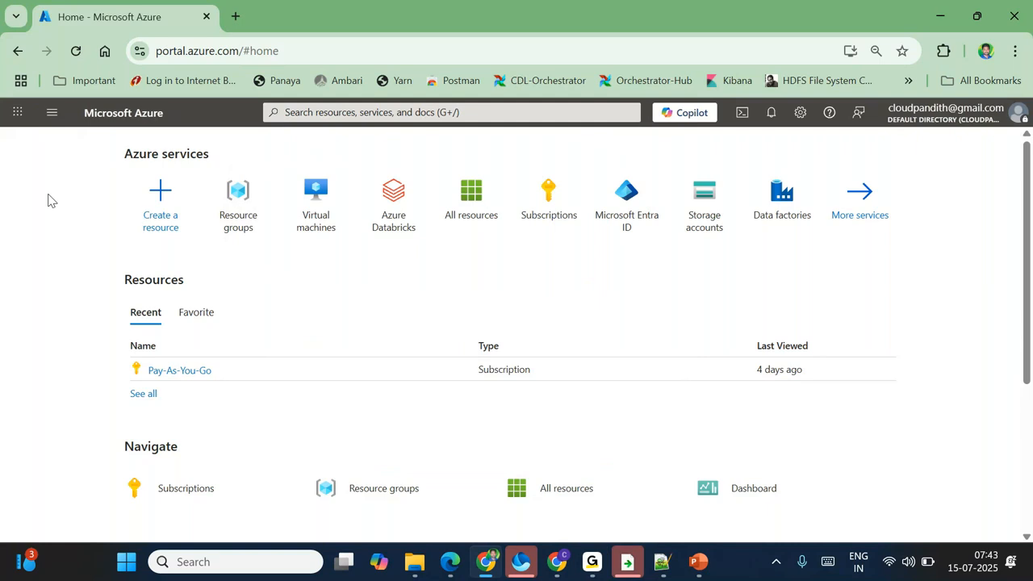
left_click(291, 118)
type("storage acc")
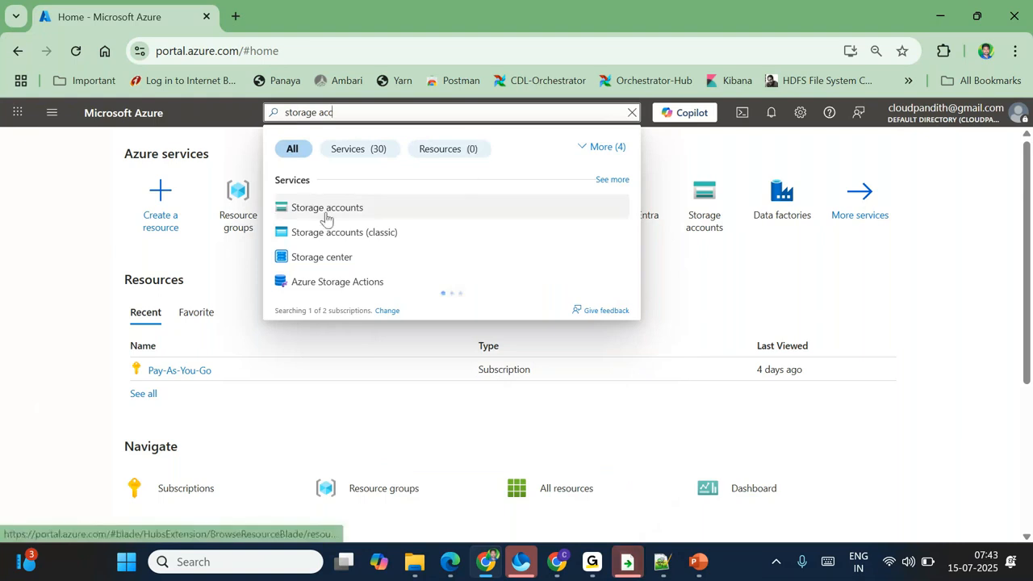
left_click(326, 209)
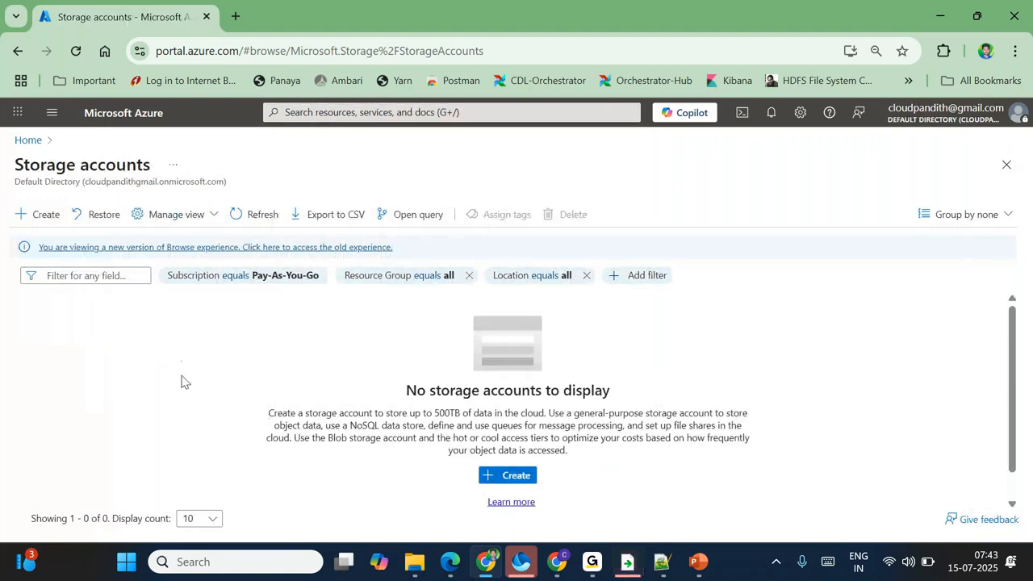
left_click(39, 214)
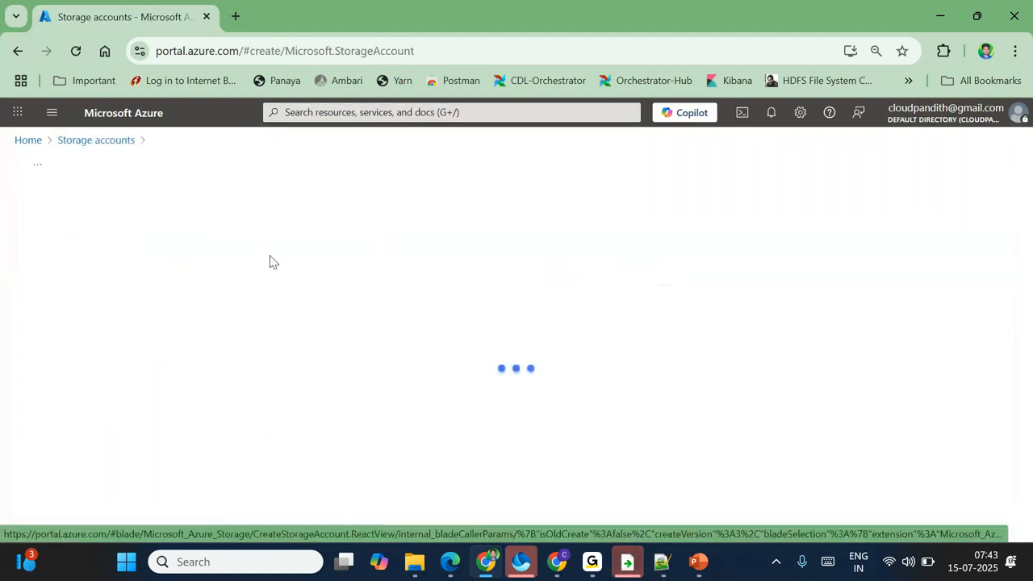
scroll(359, 414, "down", 3)
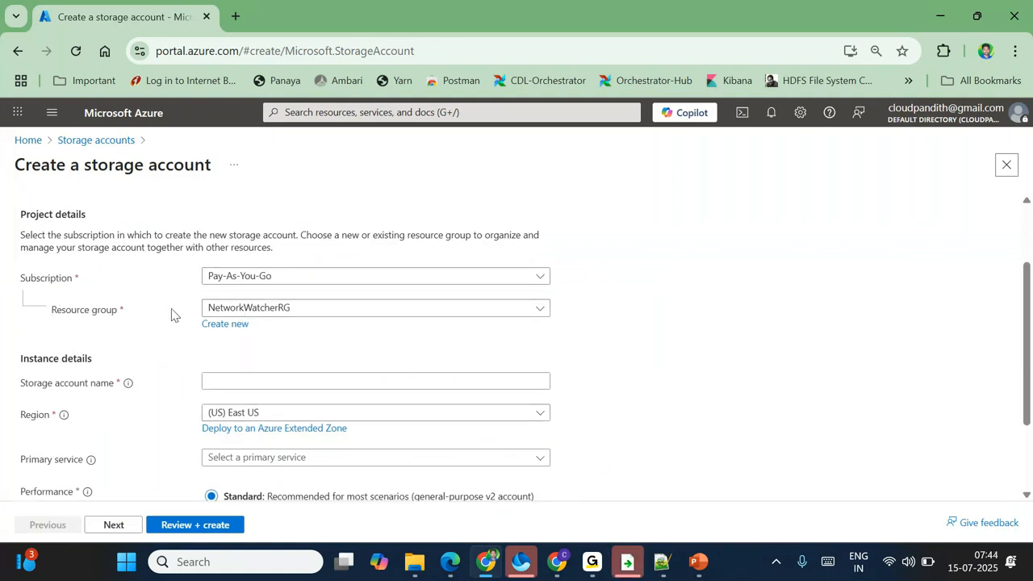
left_click(256, 314)
left_click(138, 334)
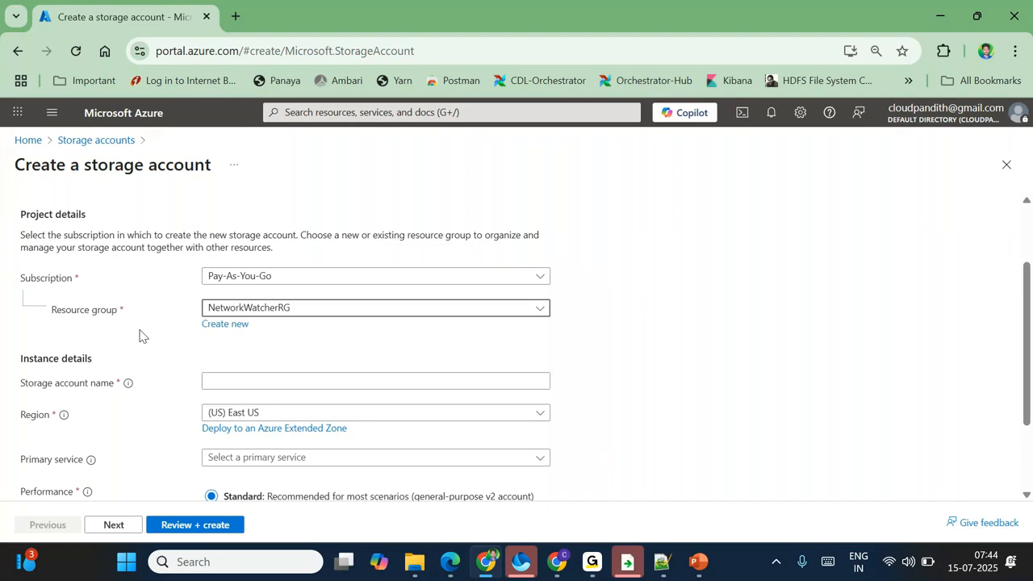
left_click(230, 325)
type("cloudpa")
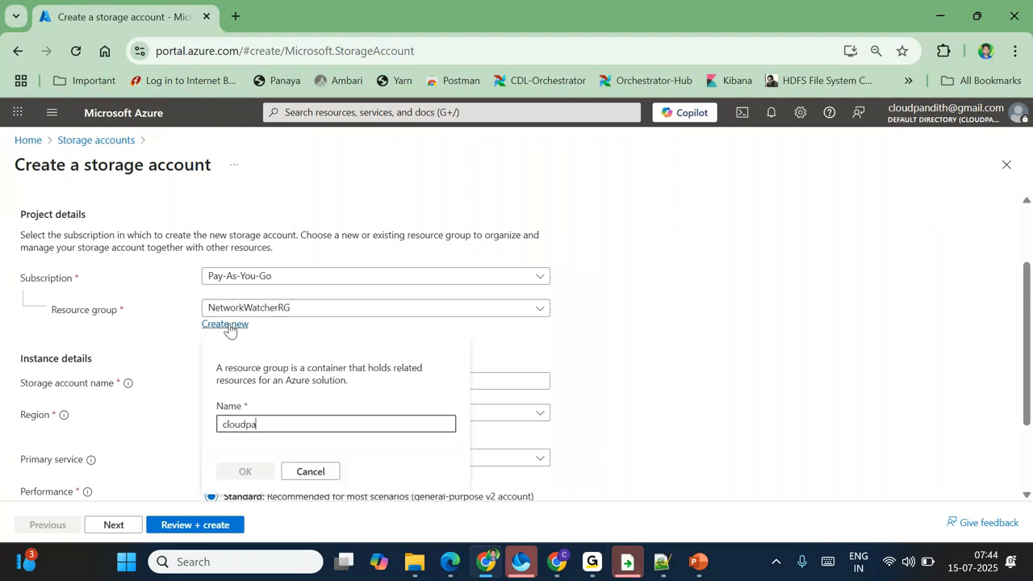
type("ndith-dev-rg")
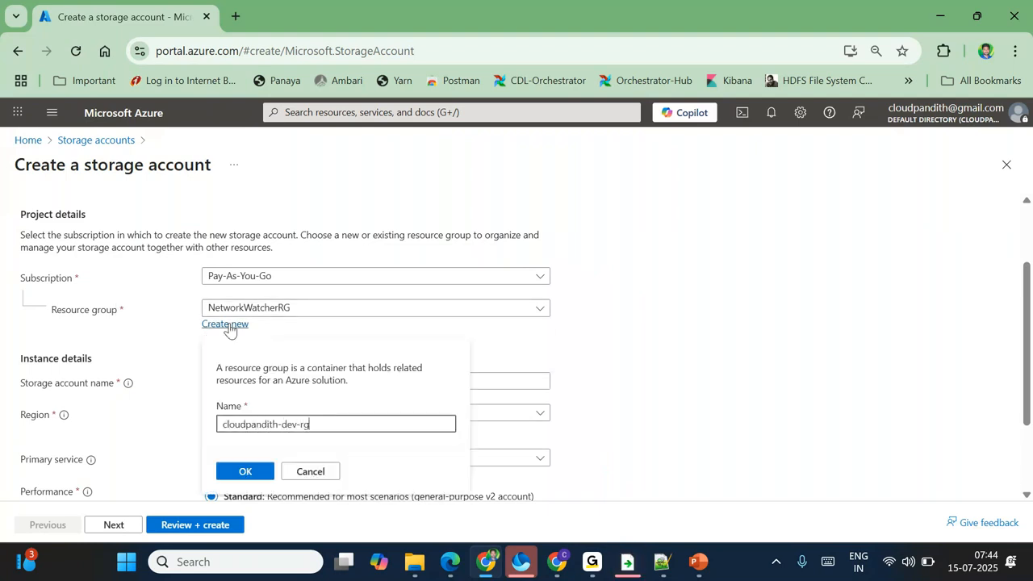
left_click(237, 472)
left_click(214, 380)
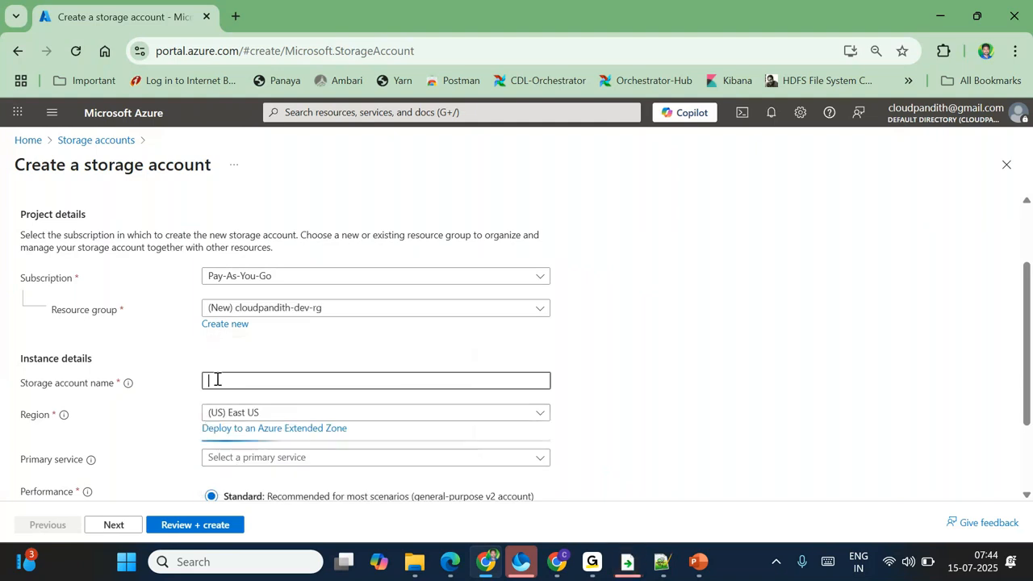
type("cloudpandith")
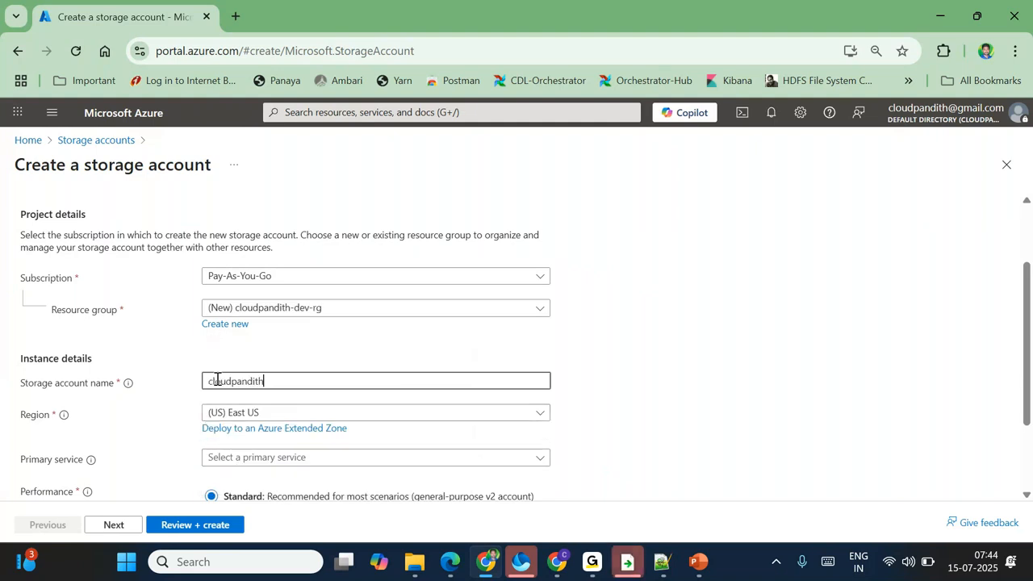
type("dev")
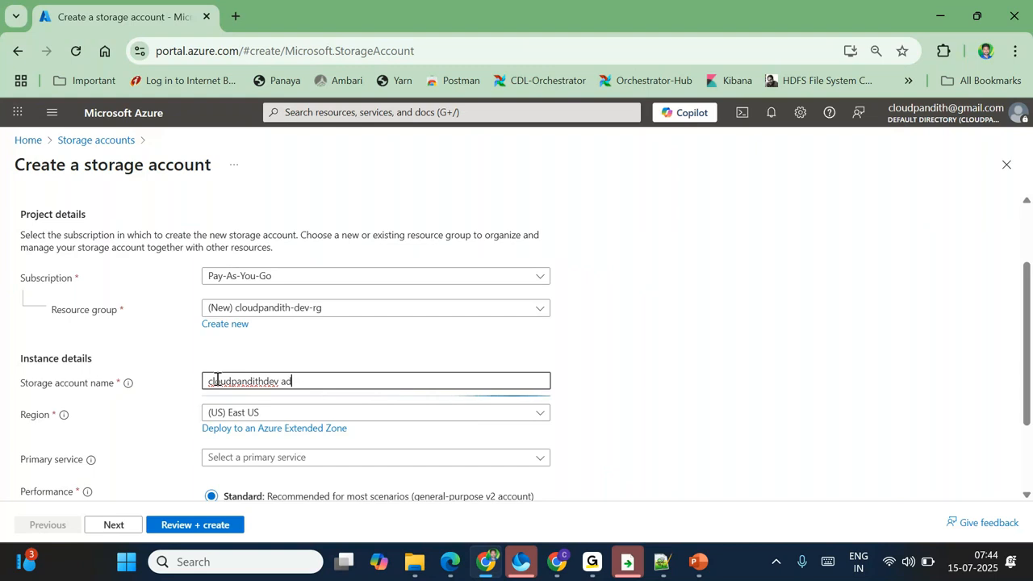
type("adls")
double_click(264, 381)
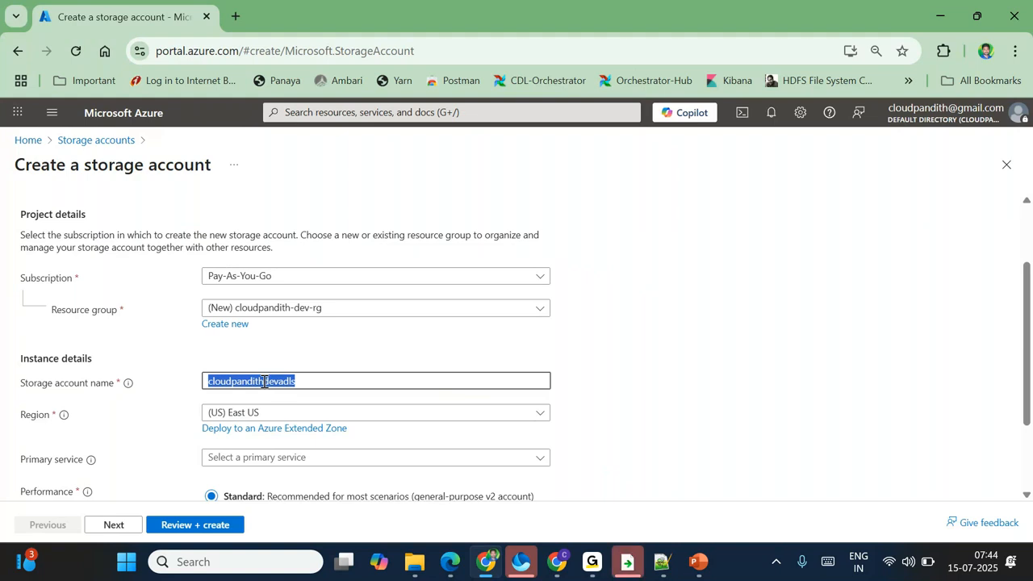
double_click(29, 278)
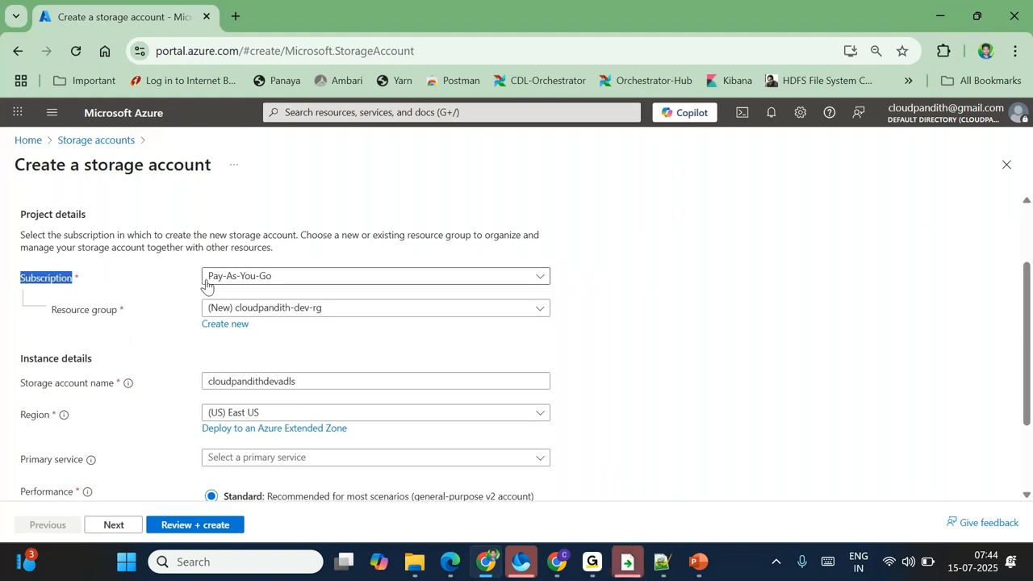
left_click(448, 224)
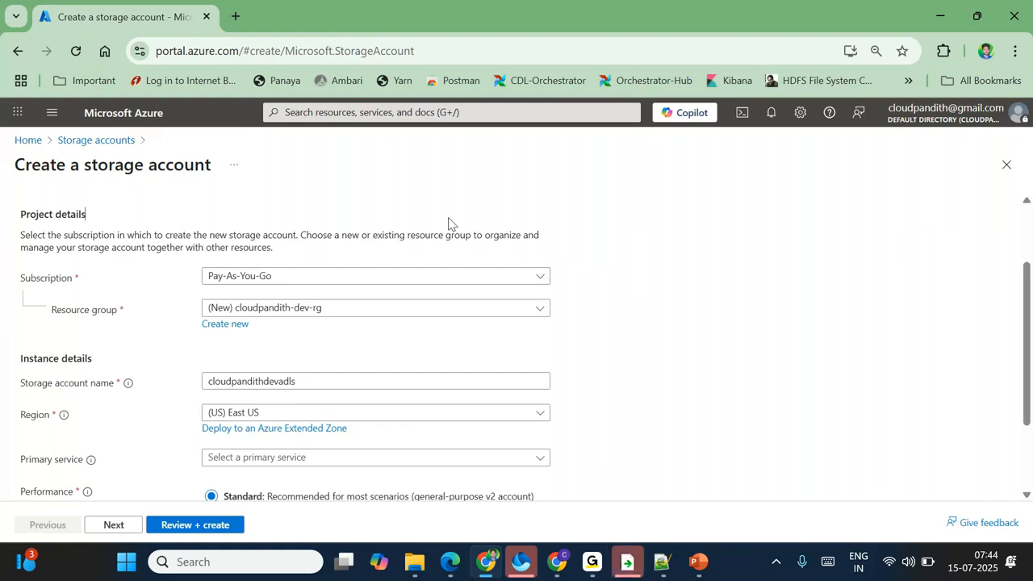
double_click(141, 172)
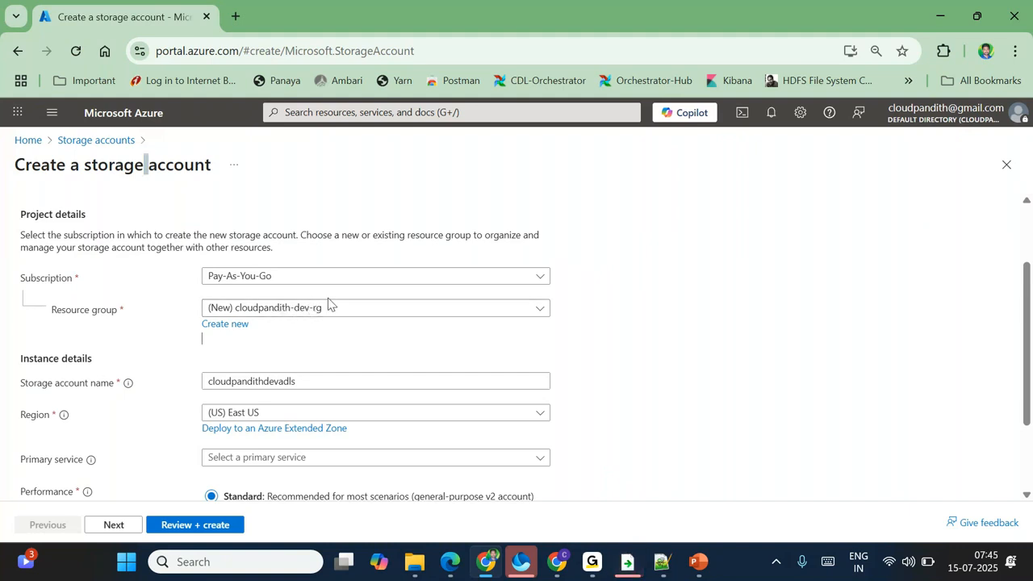
double_click(223, 380)
left_click(338, 359)
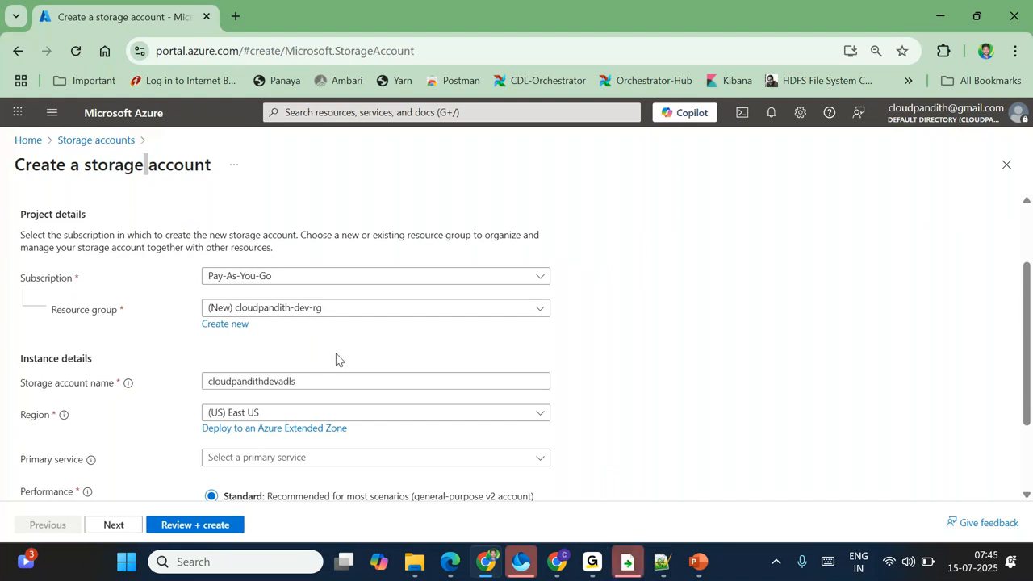
double_click(222, 385)
left_click(293, 360)
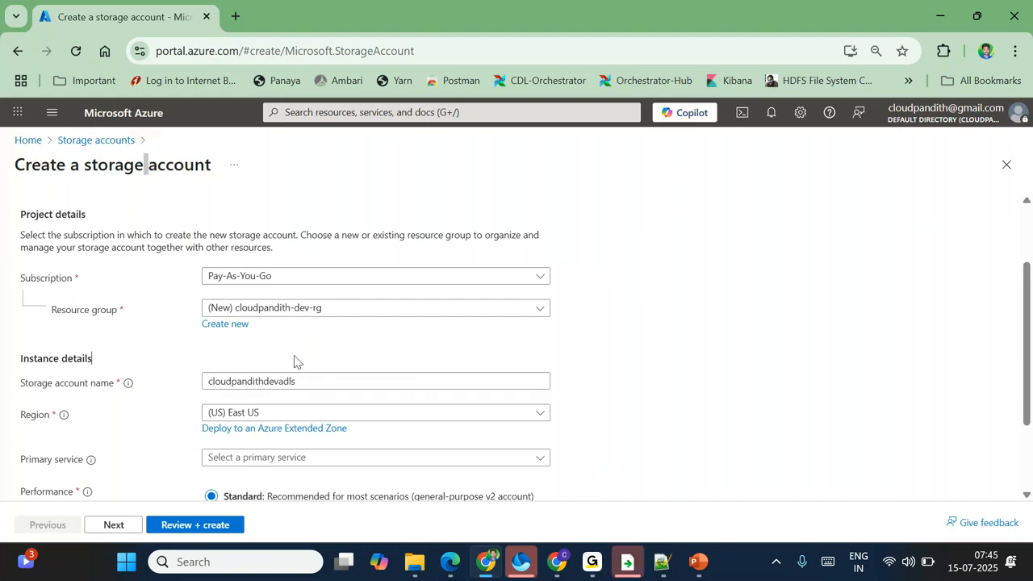
double_click(247, 384)
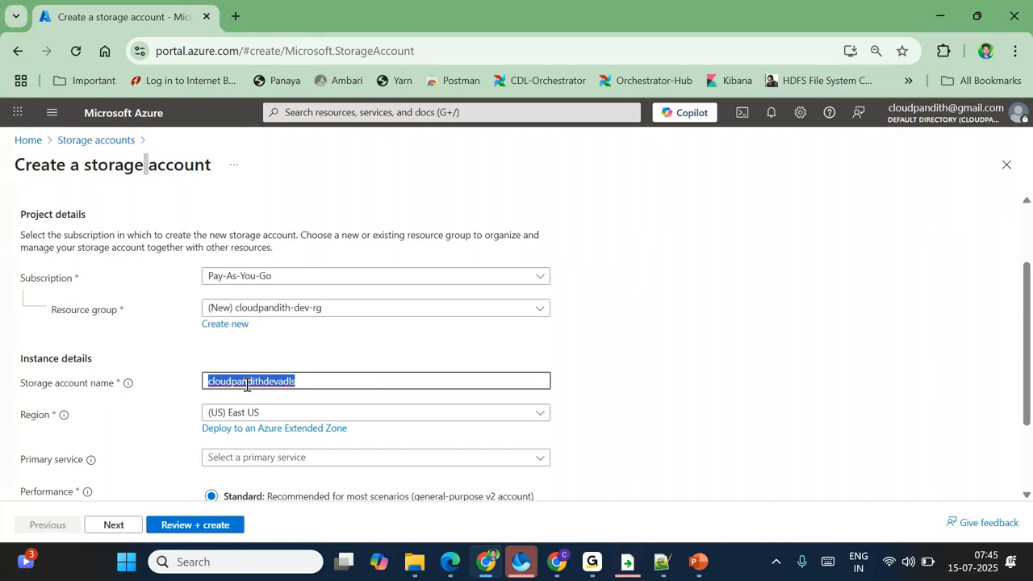
left_click(283, 414)
left_click(434, 345)
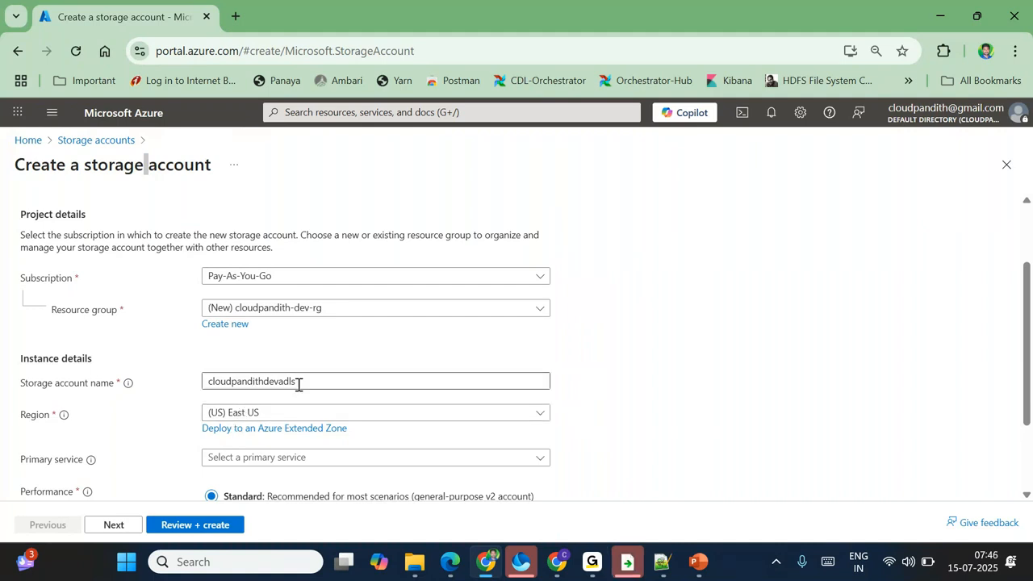
double_click(276, 382)
left_click(723, 425)
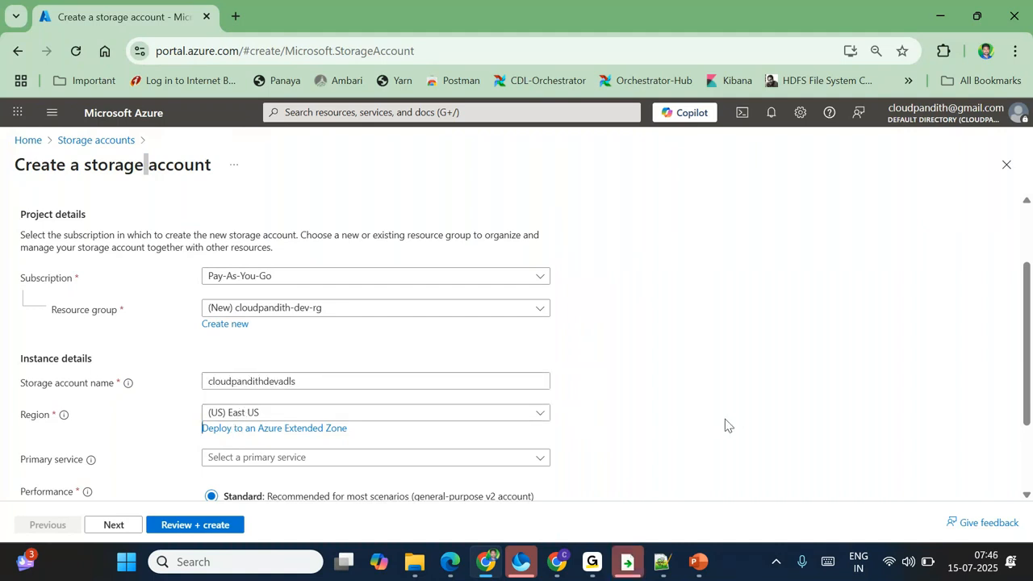
left_click(263, 420)
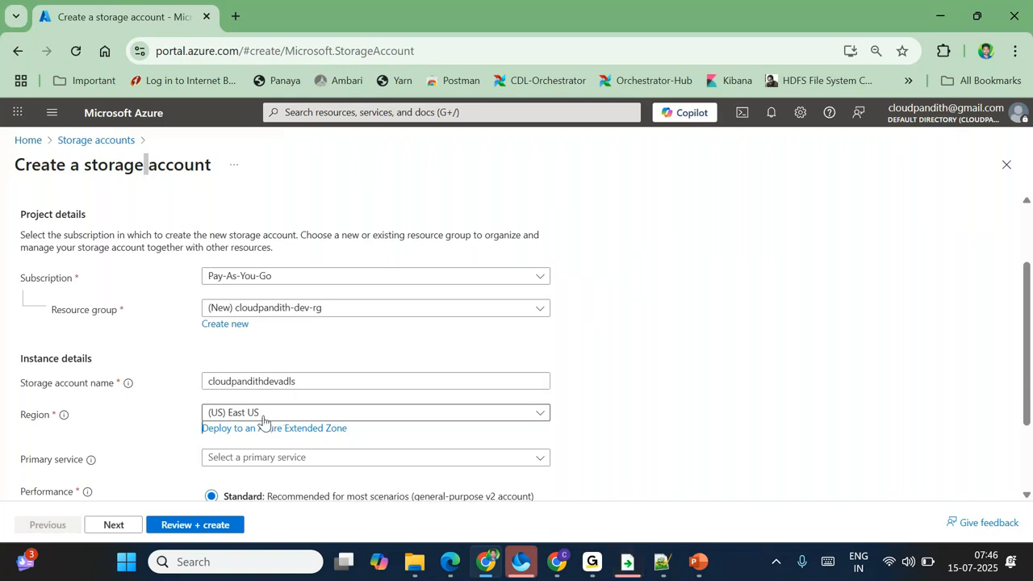
Step: Enable hierarchical namespace on the storage account's Advanced tab
left_click(113, 524)
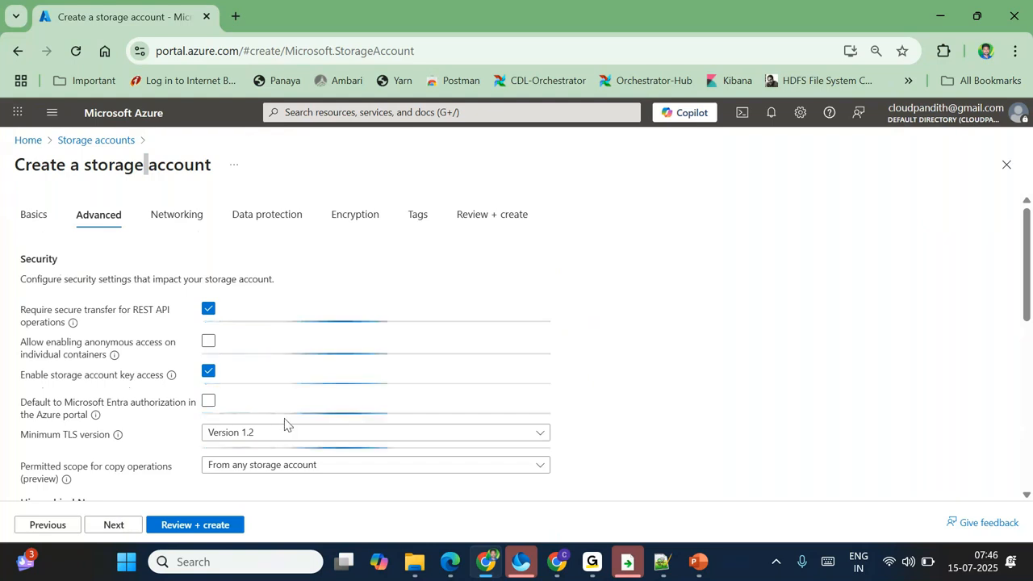
scroll(284, 419, "down", 1)
scroll(285, 419, "down", 1)
scroll(285, 419, "down", 1)
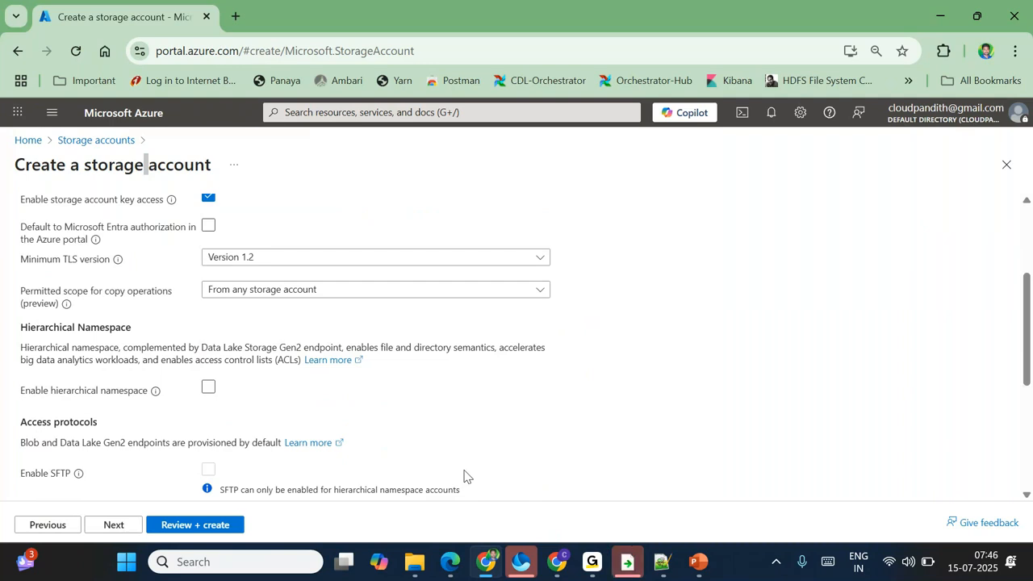
left_click(208, 389)
left_click(209, 392)
left_click_drag(24, 392, 127, 393)
left_click(289, 404)
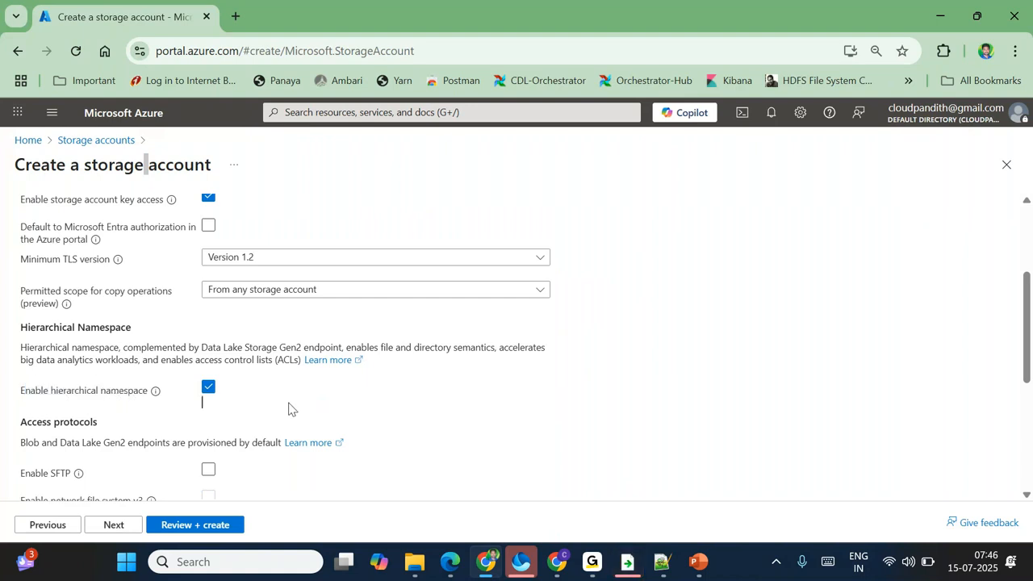
Step: Validate and create the storage account, then open a blank browser tab
left_click(161, 526)
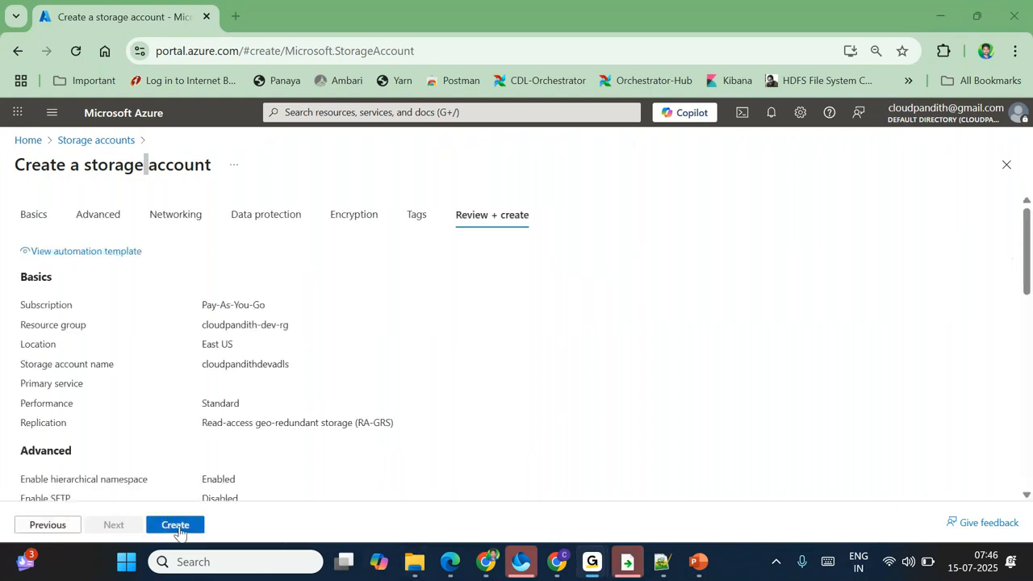
left_click(155, 526)
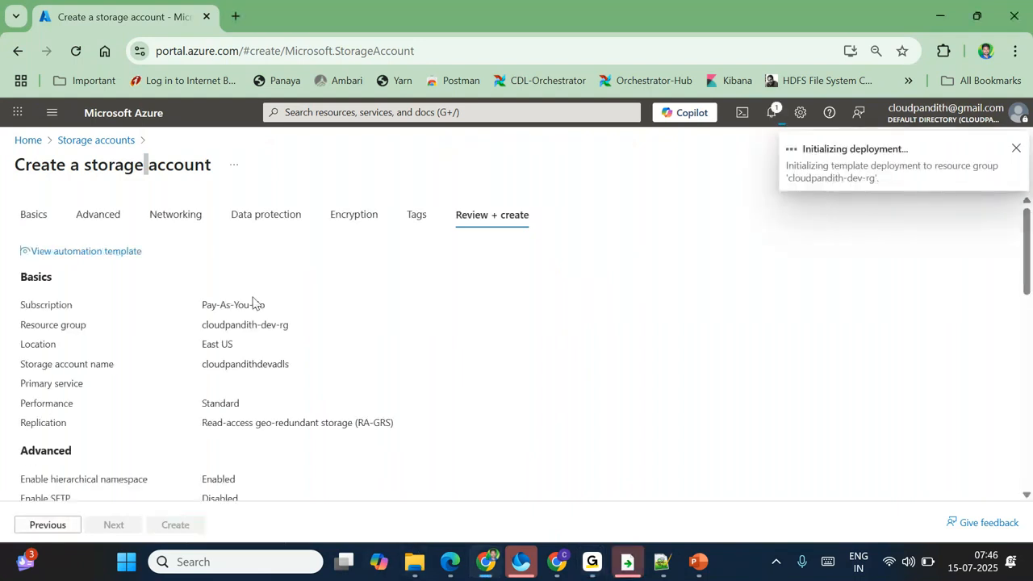
left_click(235, 19)
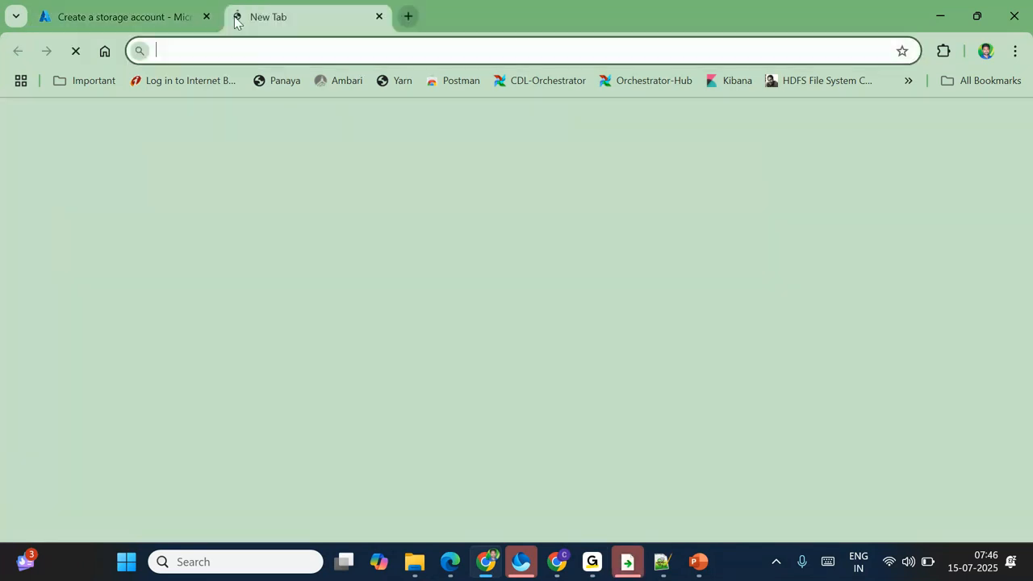
Step: Close the sign-in tab and open the Fabric home page in a new tab
type("p")
key("Return")
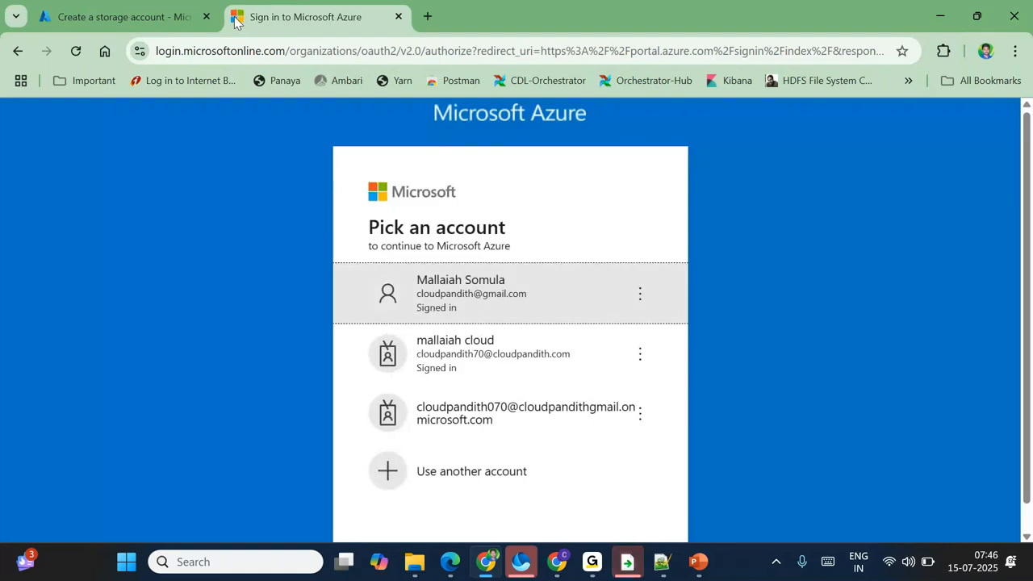
left_click(398, 17)
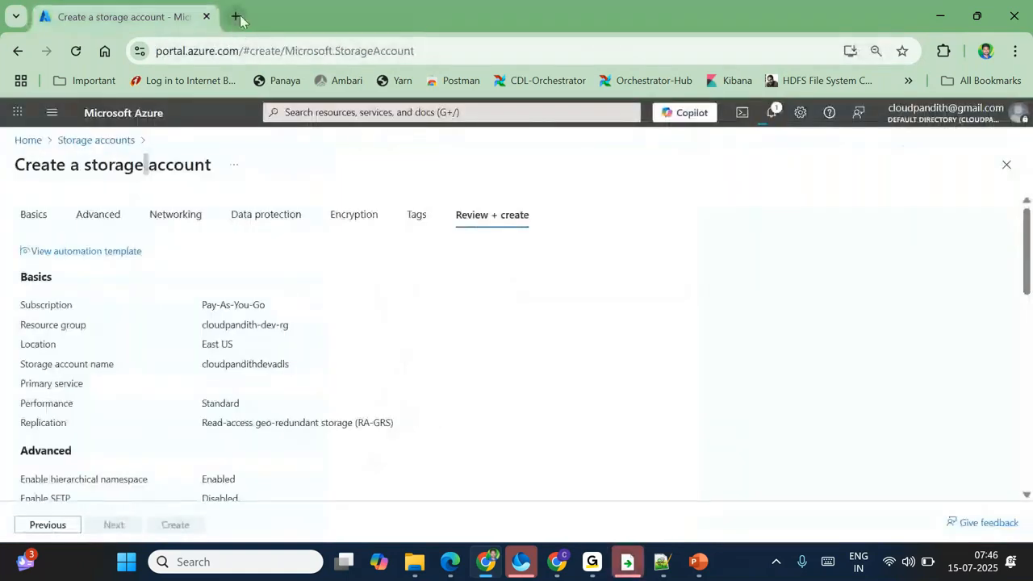
left_click(240, 19)
type("a")
key("Return")
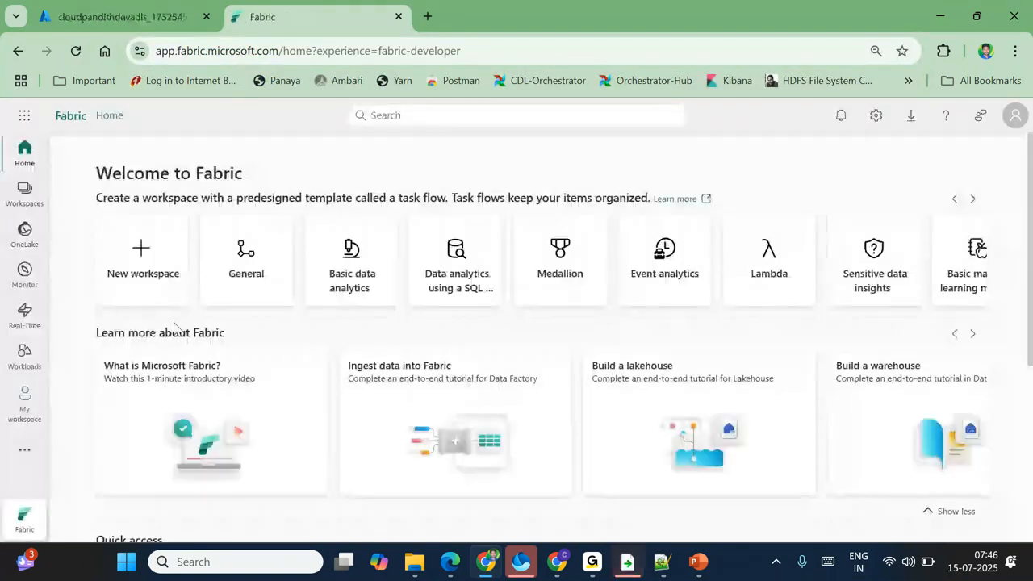
Step: Create a new Fabric workspace named MySecondWS from the Workspaces list
left_click(19, 194)
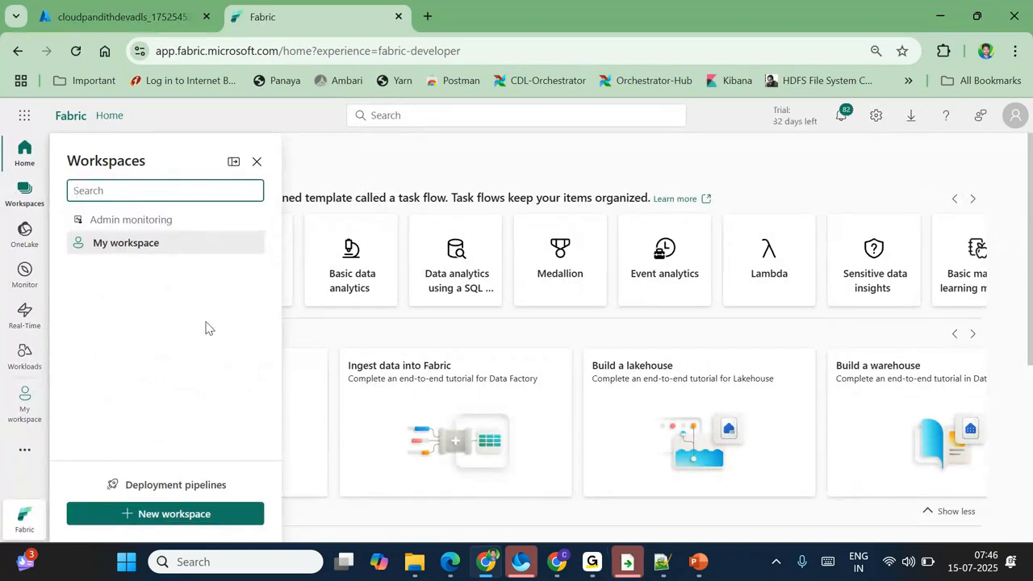
left_click(168, 514)
left_click(637, 207)
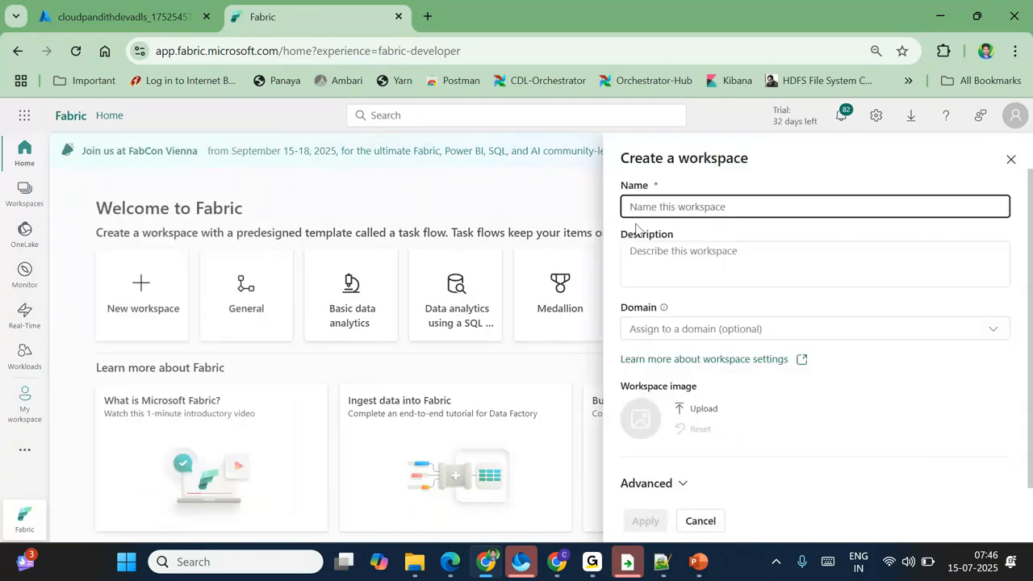
type("M")
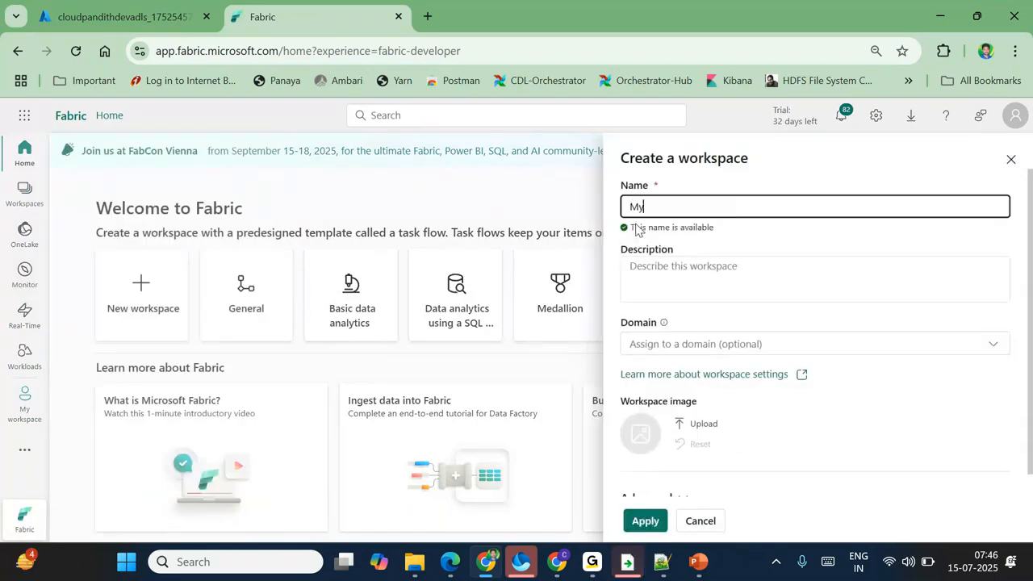
type("ySecondWS")
left_click(631, 520)
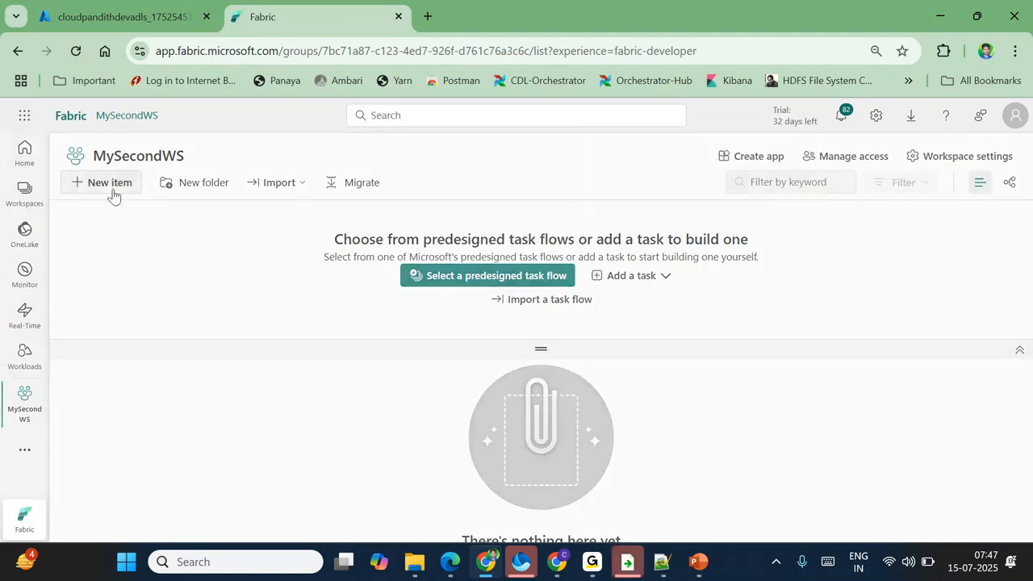
Step: Create lakehouse cloudpandithdevlh001 on trial capacity, then open the deployed cloudpandithdevadls storage account
left_click(111, 192)
left_click(932, 186)
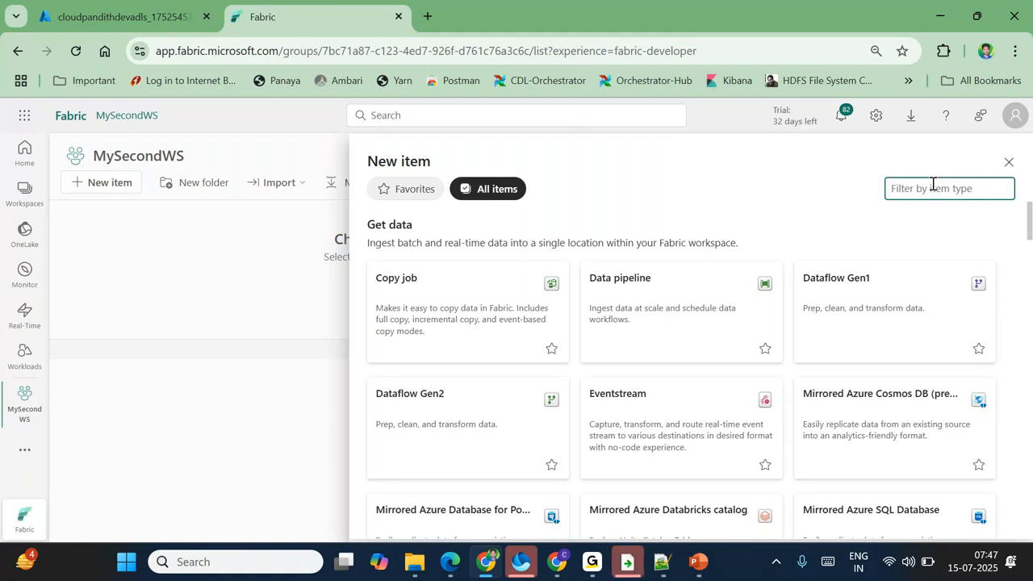
type("lake")
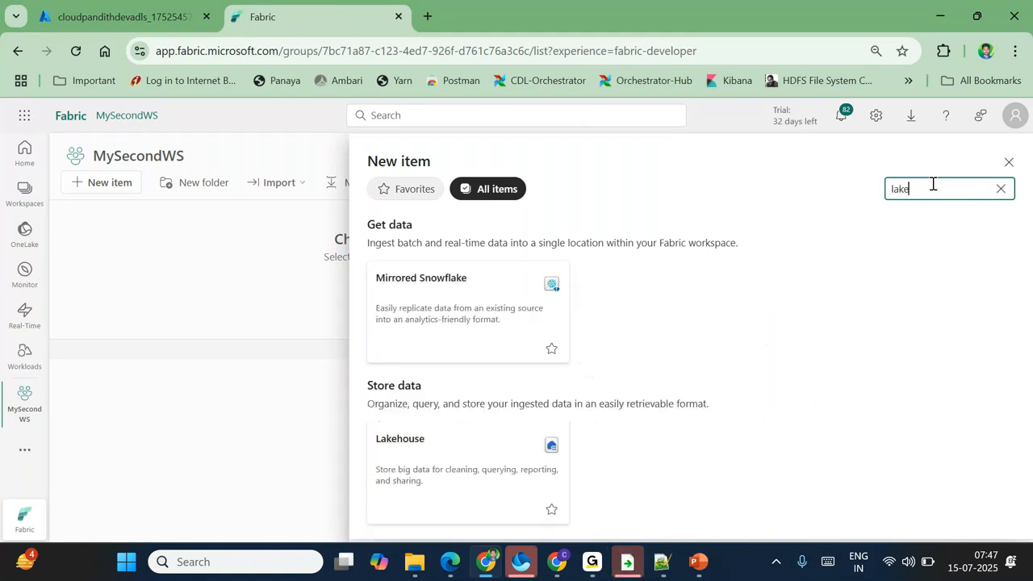
left_click(421, 470)
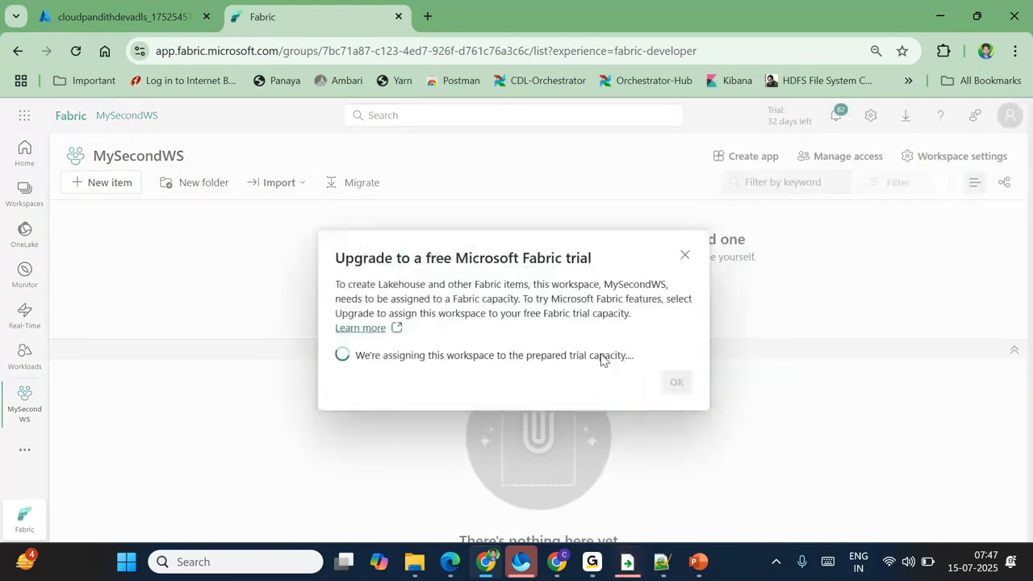
left_click(678, 386)
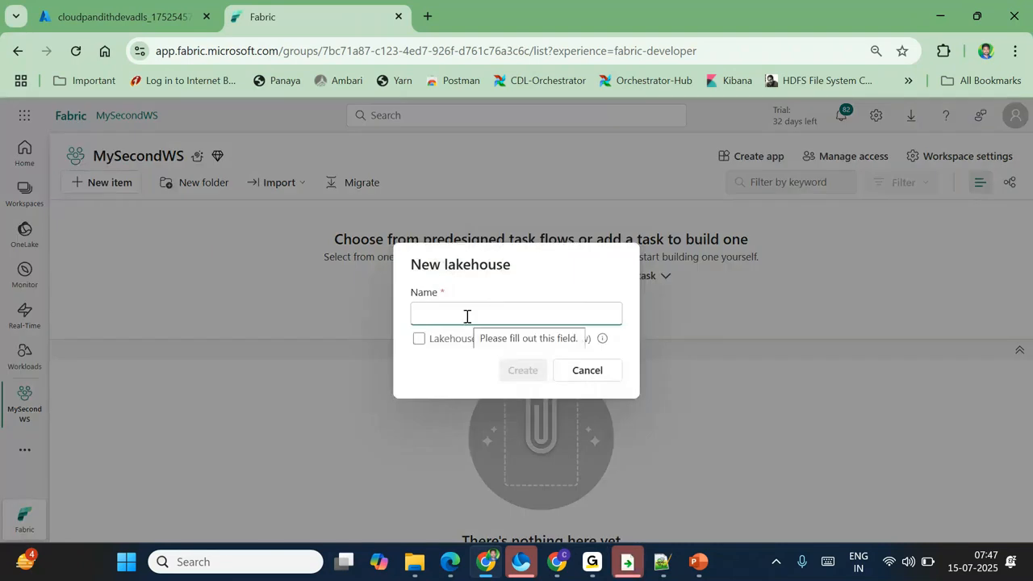
type("cloudpandithdev")
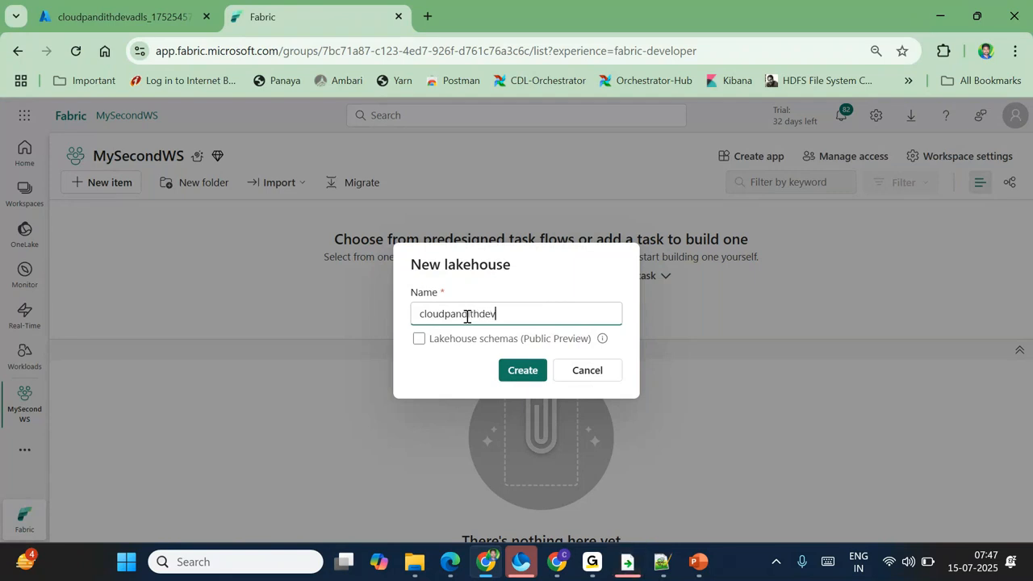
type("lh")
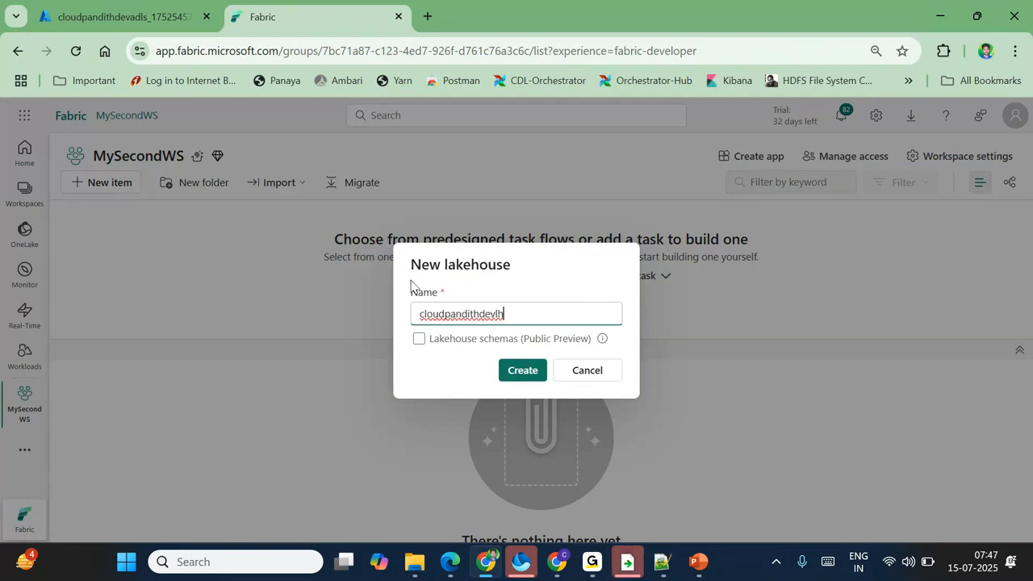
type("001")
left_click(525, 374)
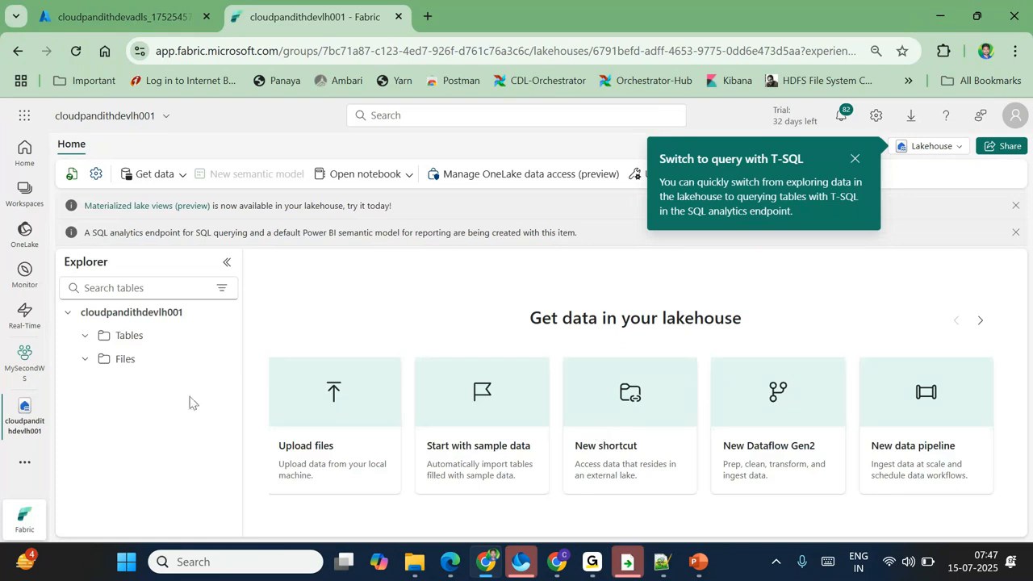
left_click(131, 13)
left_click(283, 379)
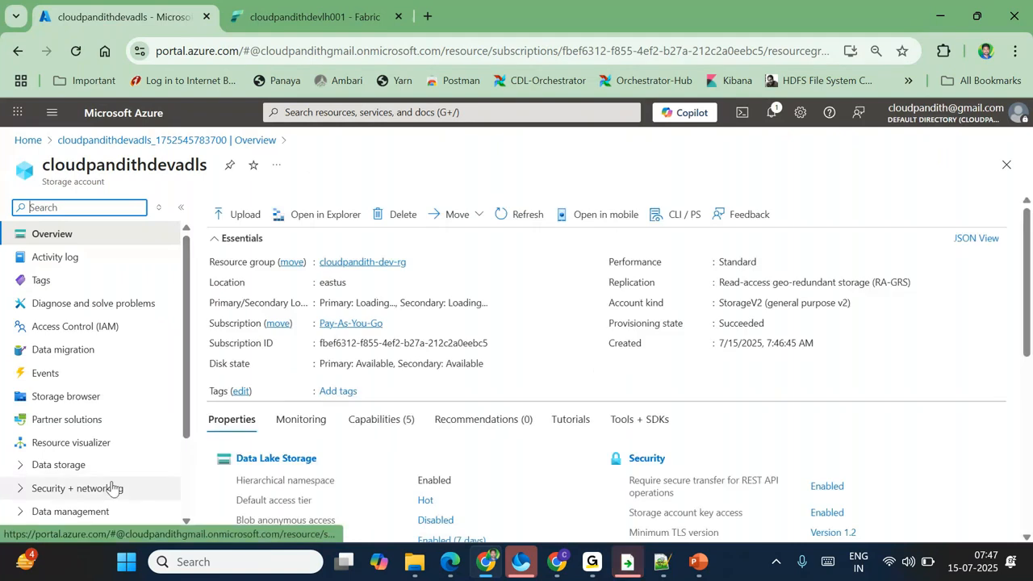
Step: Add a container named global under Data storage > Containers
left_click(48, 464)
left_click(77, 489)
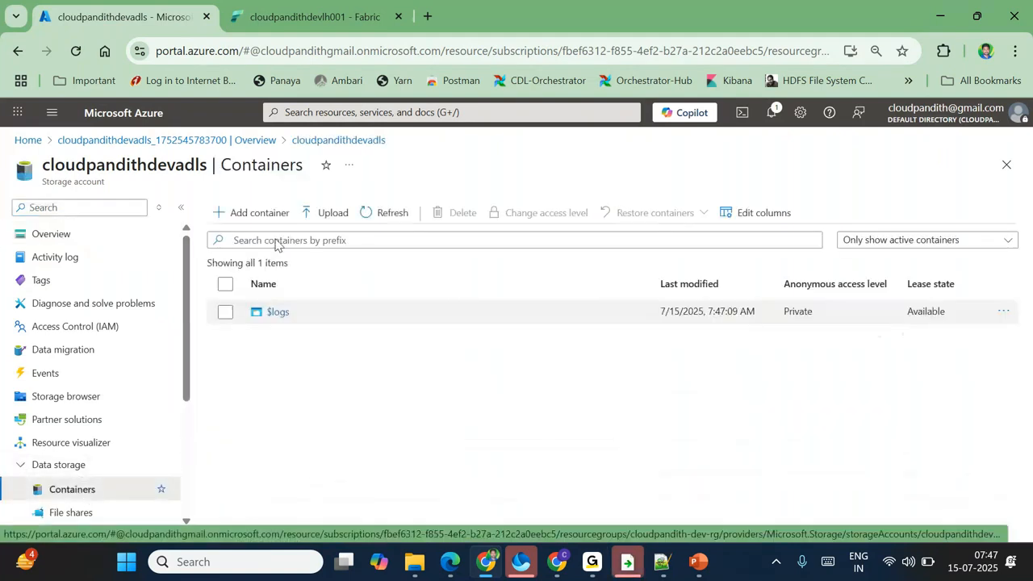
left_click(252, 212)
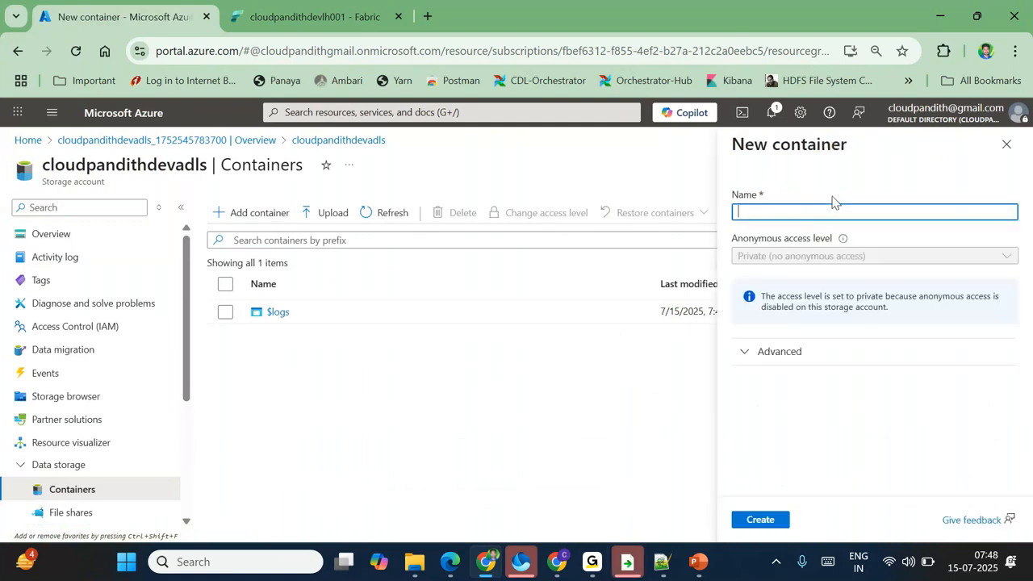
type("global")
left_click(754, 530)
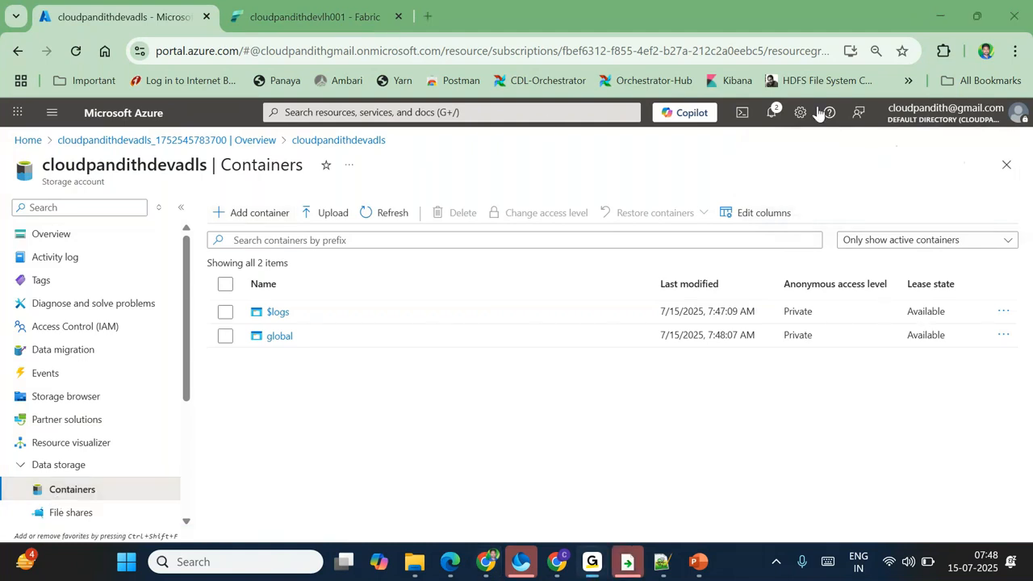
Step: Open the new global container from the containers list
mouse_move(50, 225)
left_mouse_down()
mouse_move(8, 306)
mouse_move(10, 458)
mouse_move(95, 463)
left_mouse_up()
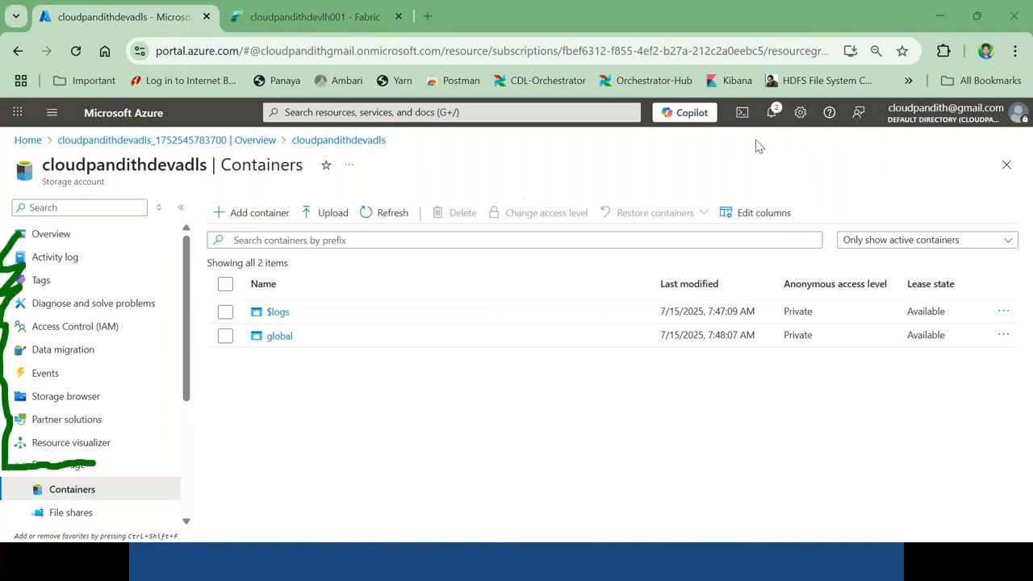
key("Escape")
left_click(19, 464)
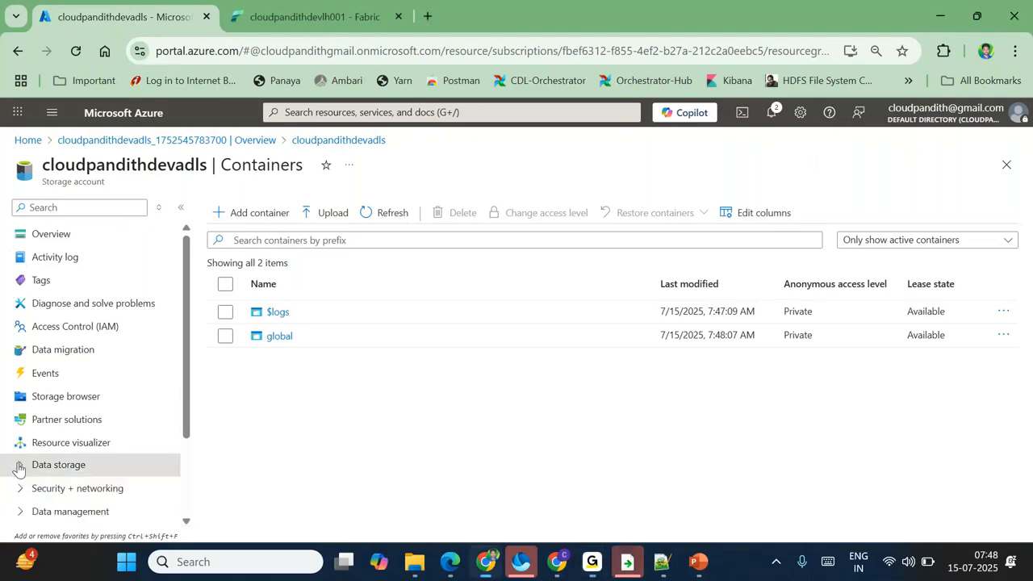
left_click(19, 464)
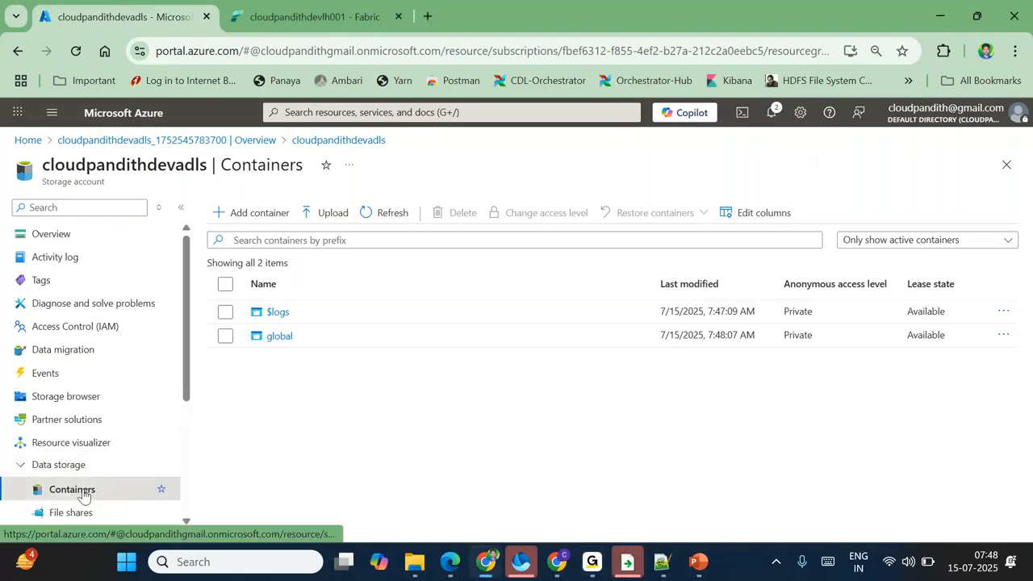
key("ctrl+alt+g")
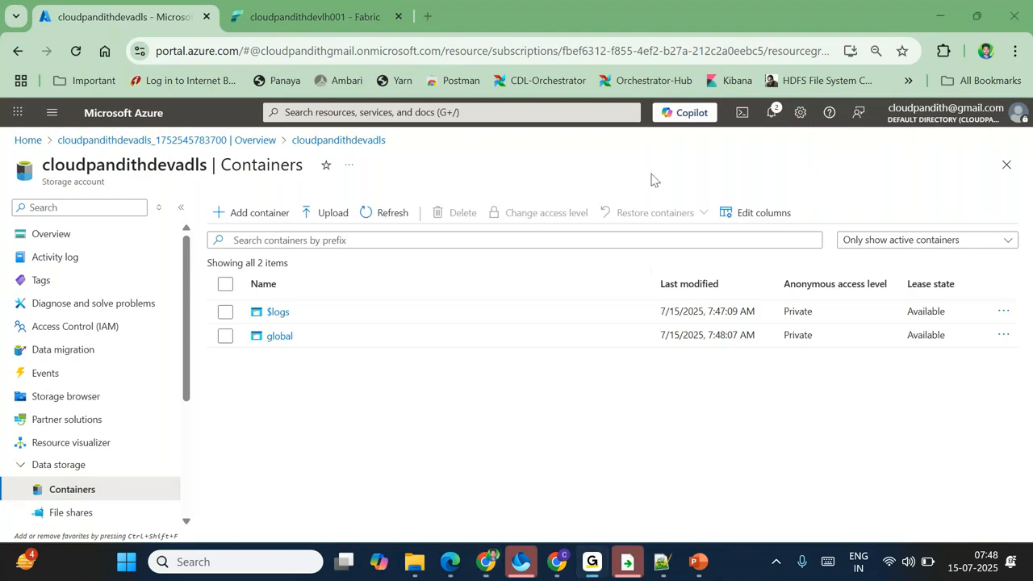
mouse_move(272, 197)
left_mouse_down()
mouse_move(224, 219)
mouse_move(282, 195)
left_mouse_up()
mouse_move(297, 318)
left_mouse_down()
mouse_move(272, 321)
mouse_move(298, 316)
left_mouse_up()
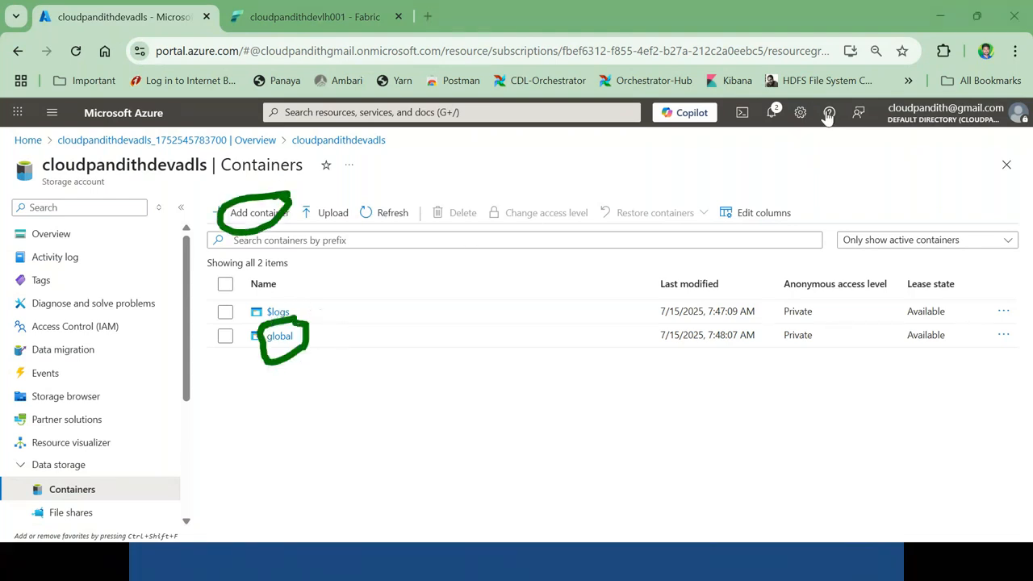
key("Escape")
left_click(280, 336)
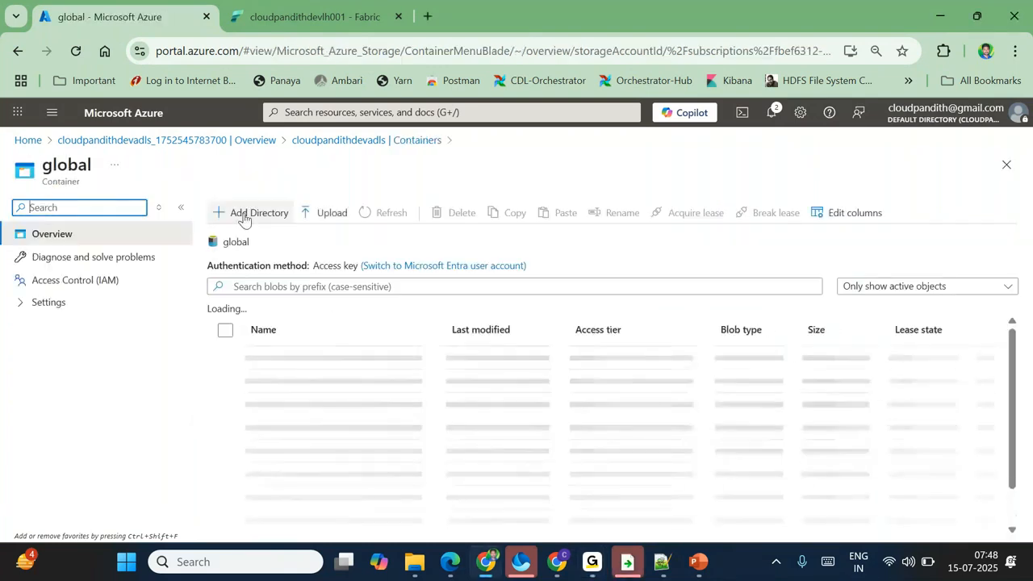
Step: Add the directory path india/landing/emp inside the global container
left_click(244, 213)
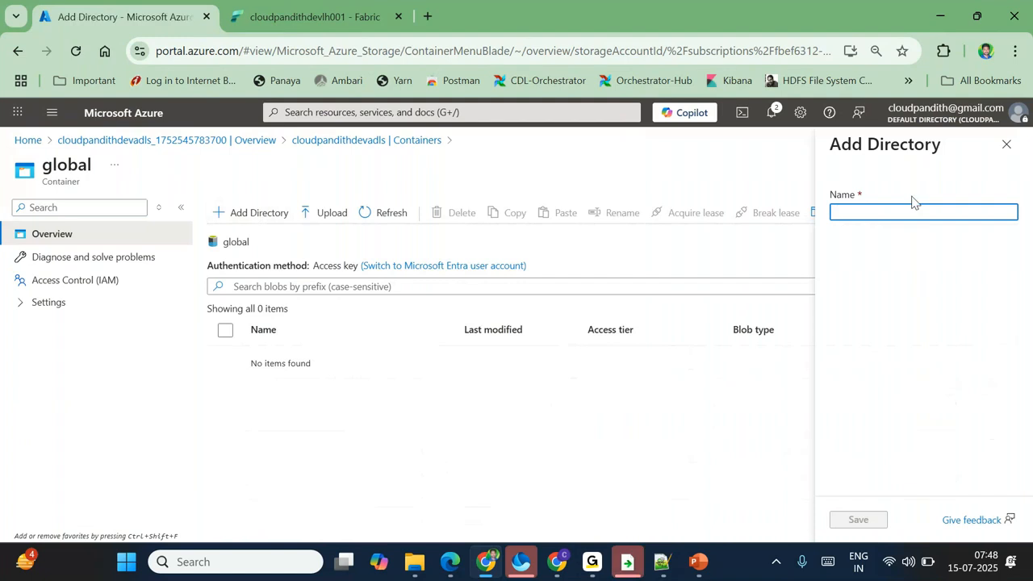
type("india/a")
key("BackSpace")
type("landing/emp")
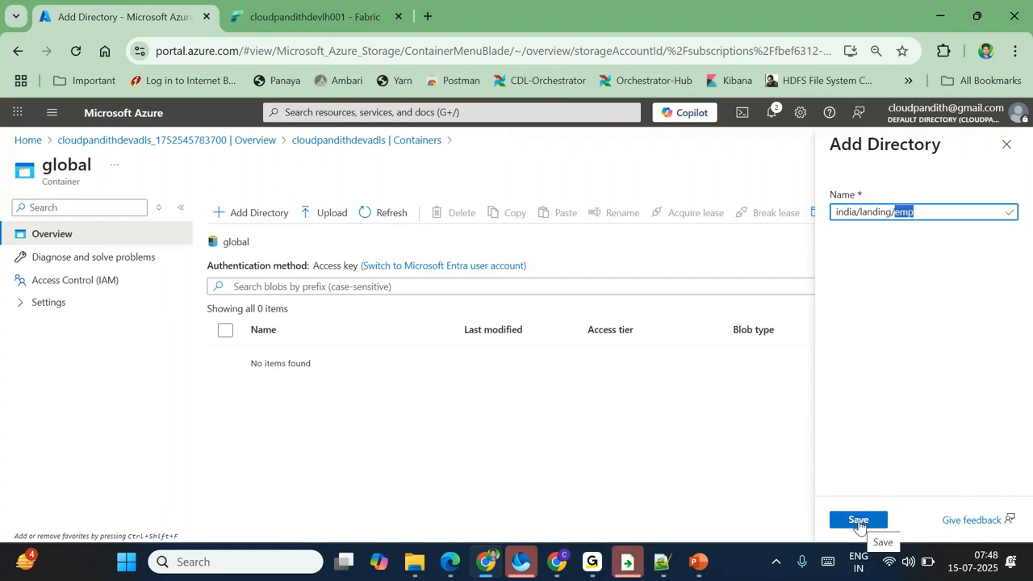
left_click(859, 521)
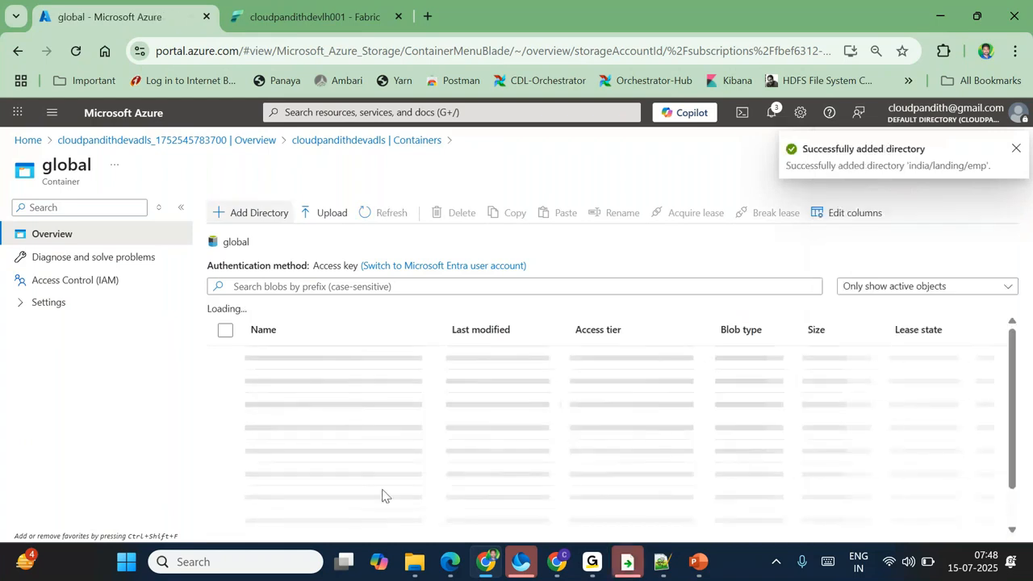
Step: Navigate into india > landing > emp and bring up the Upload blob pane
left_click(278, 357)
left_click(288, 386)
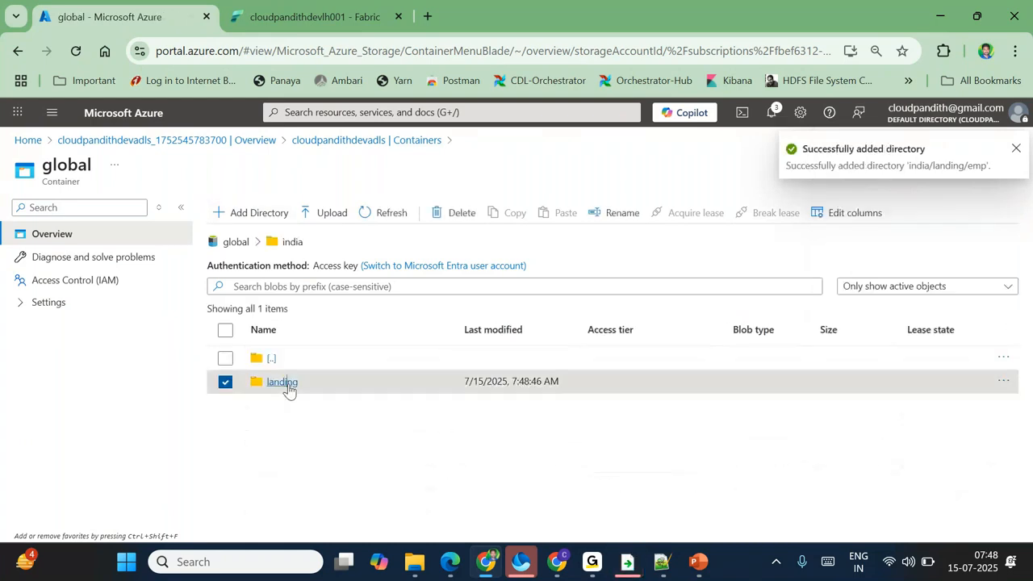
left_click(287, 384)
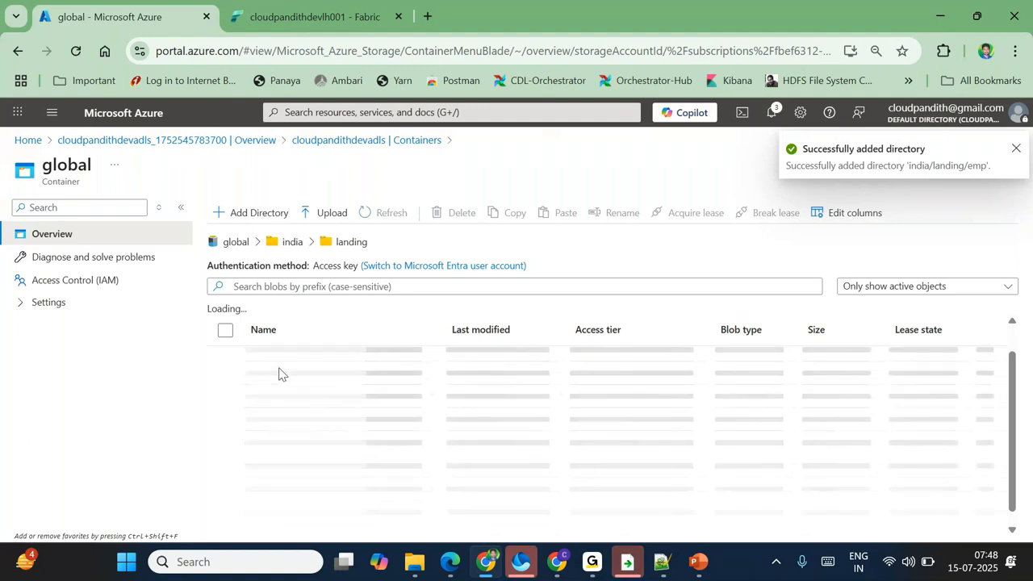
left_click(274, 380)
left_click(322, 212)
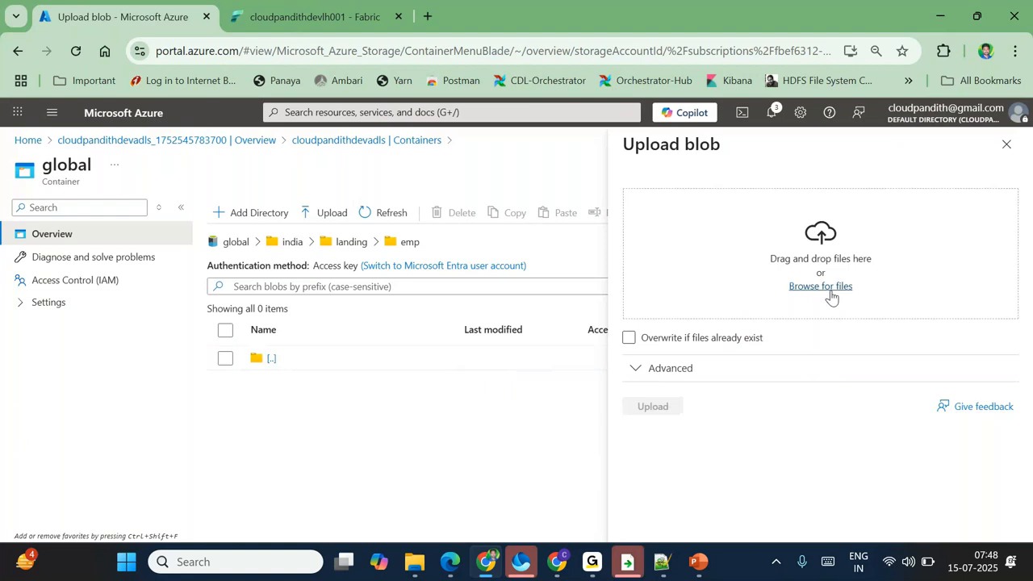
Step: Browse to Documents > cloudpandith-datasets > set-comma and pick credit_salary.csv
left_click(831, 296)
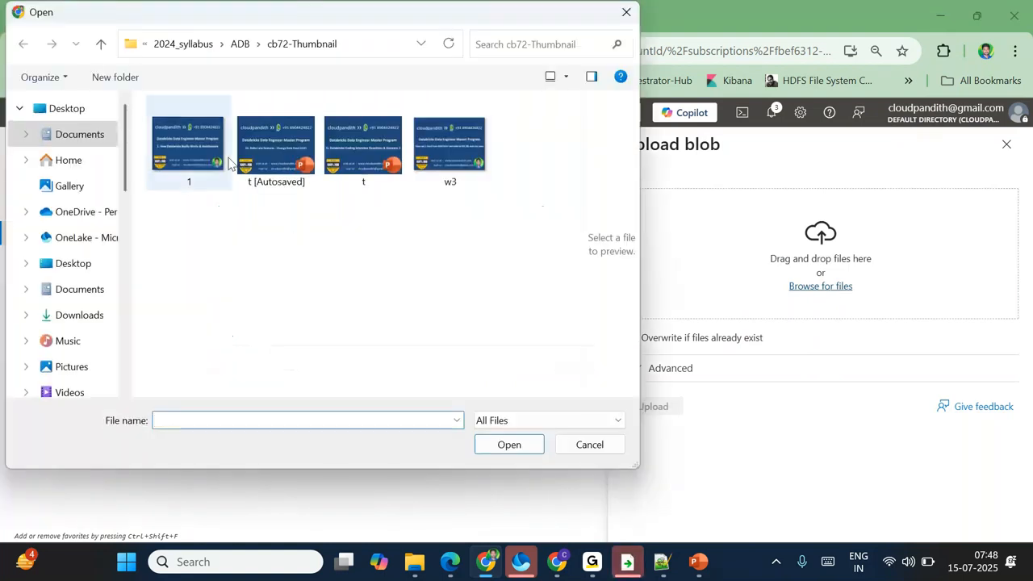
left_click(81, 292)
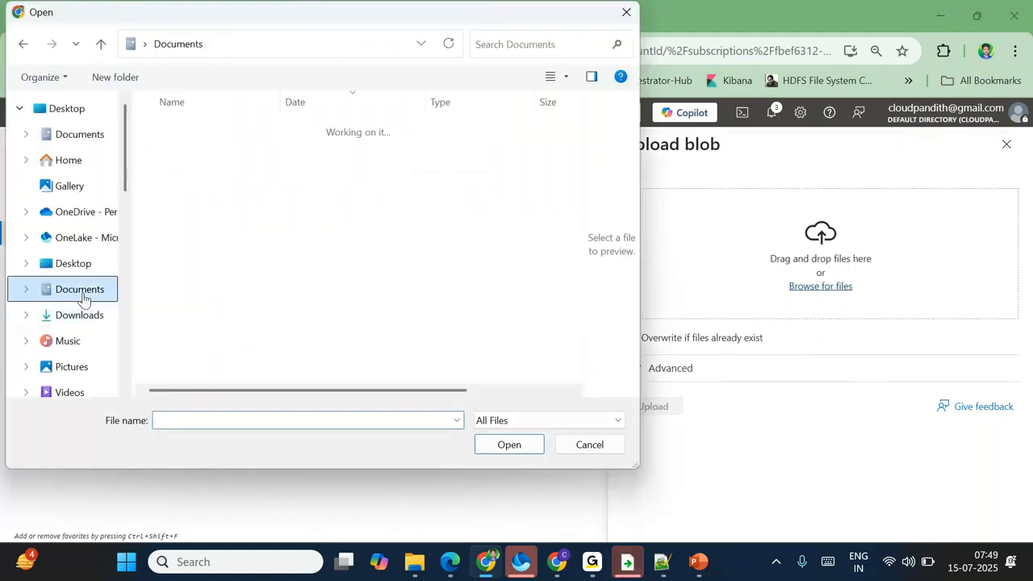
scroll(266, 341, "down", 2)
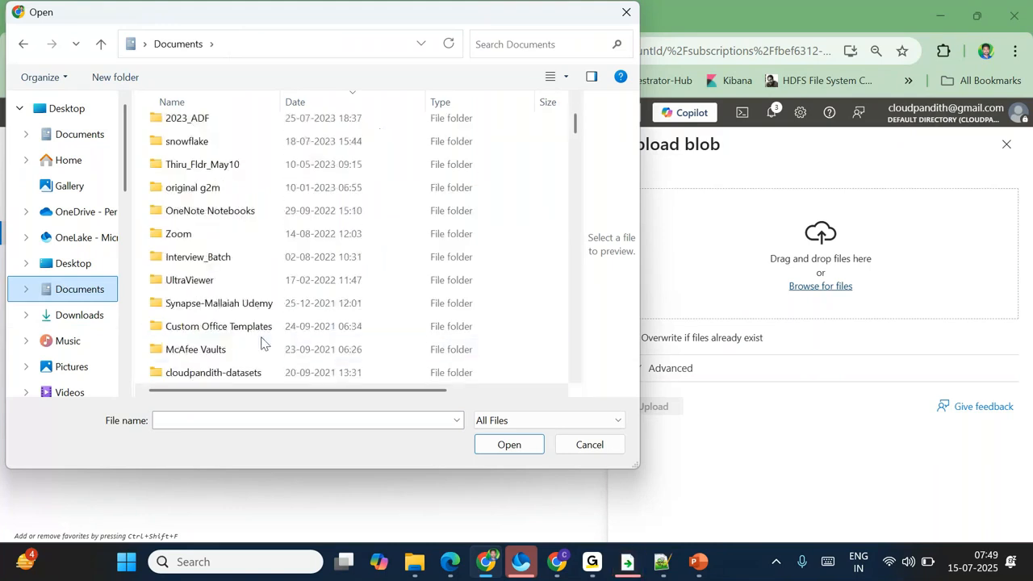
scroll(261, 343, "down", 1)
double_click(216, 303)
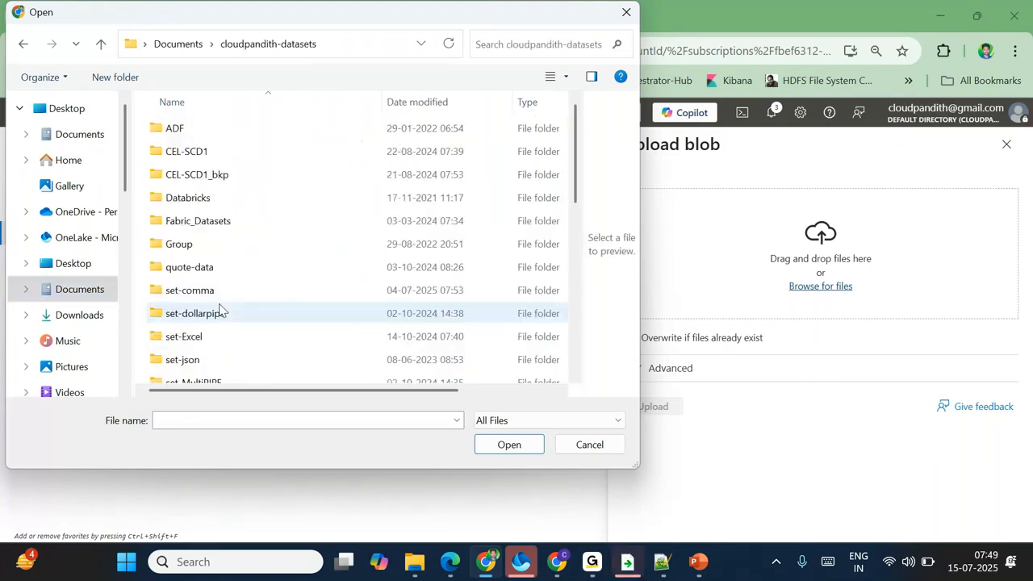
double_click(295, 292)
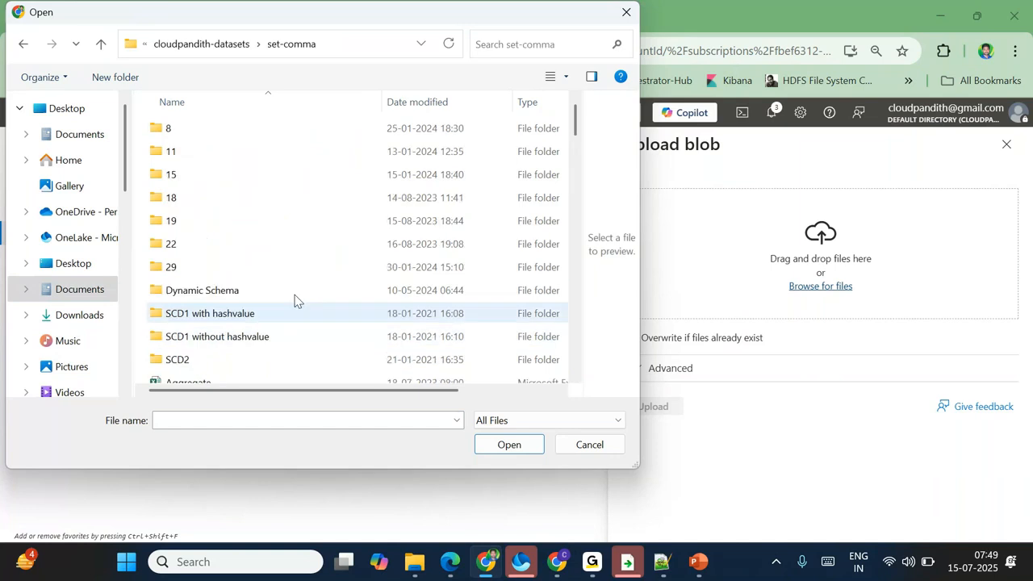
scroll(337, 320, "down", 5)
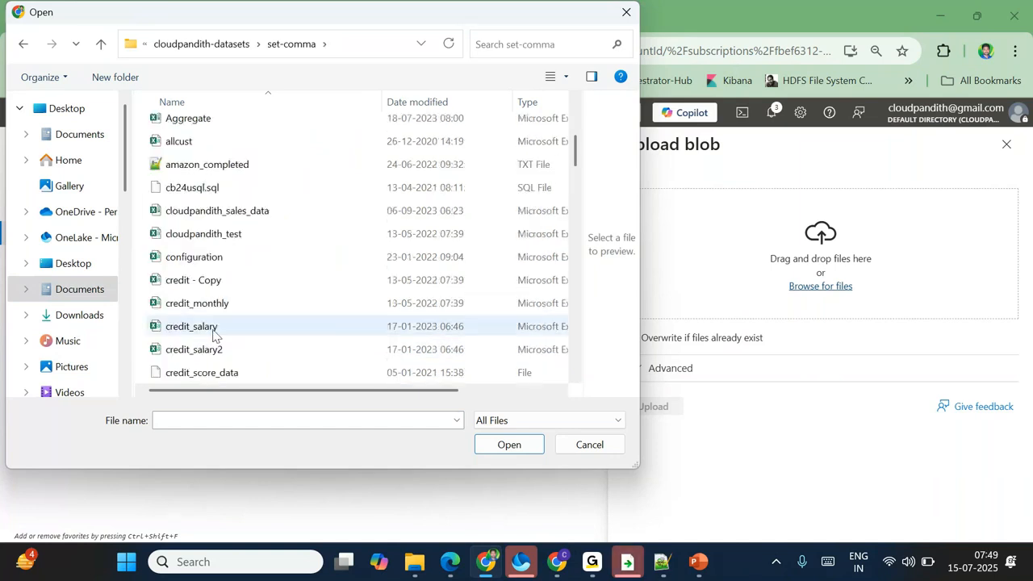
double_click(191, 326)
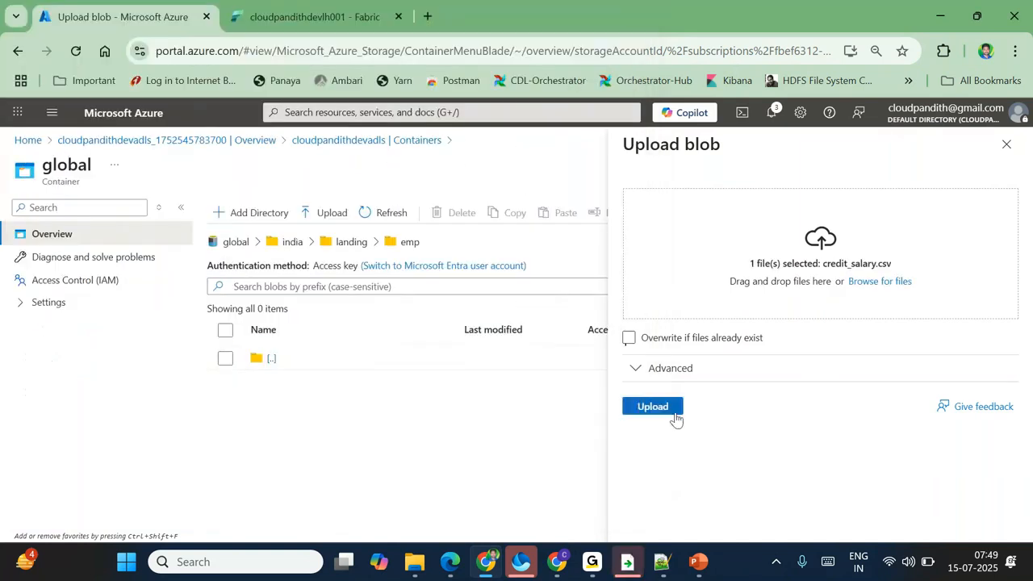
Step: Replace the selection with employee1, employee2 and employees CSVs, upload them to emp, and return to Fabric
left_click(897, 280)
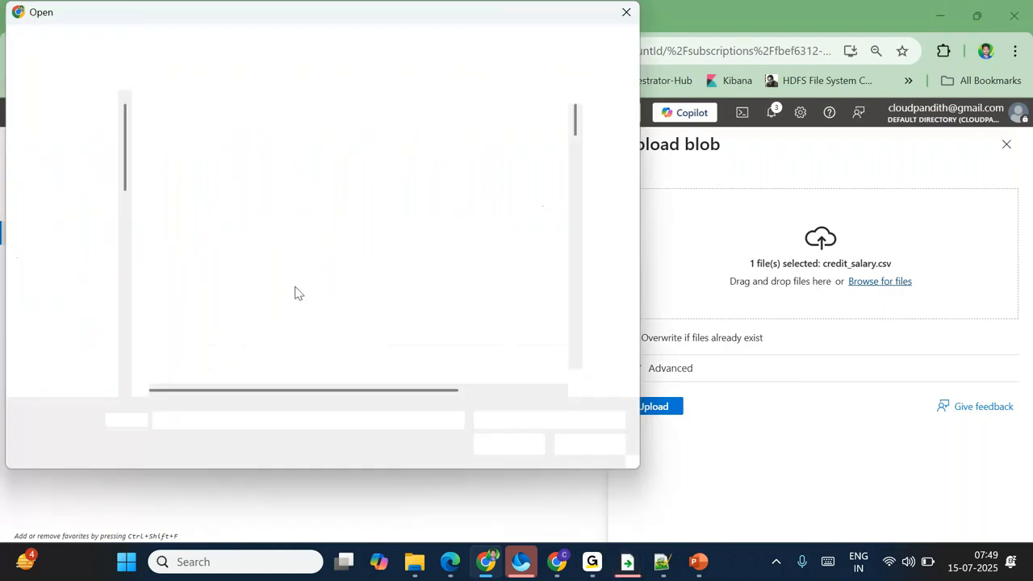
scroll(296, 290, "down", 10)
scroll(295, 292, "down", 5)
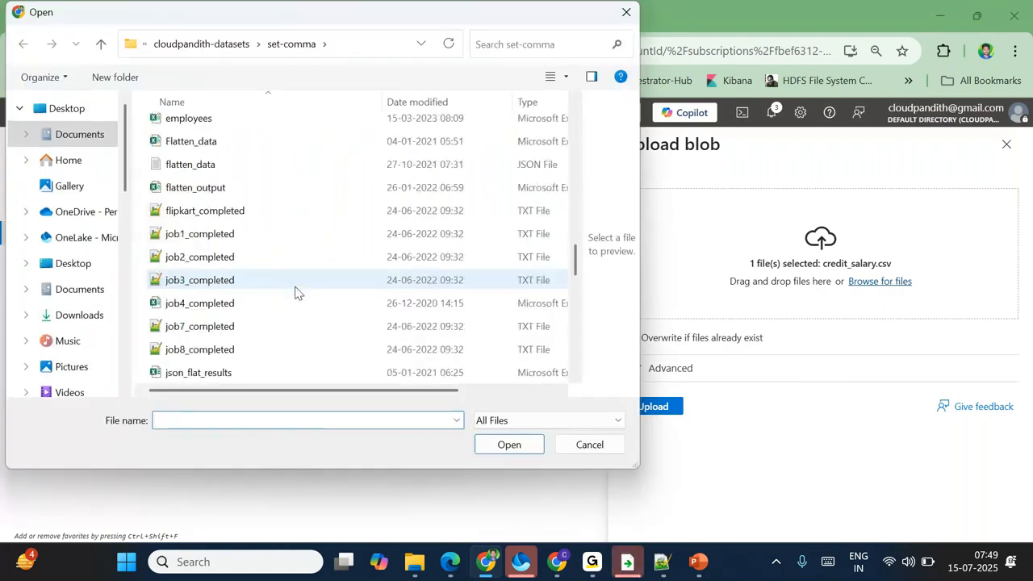
scroll(296, 292, "down", 2)
scroll(266, 258, "up", 4)
left_click(212, 194)
left_click(216, 217, "ctrl")
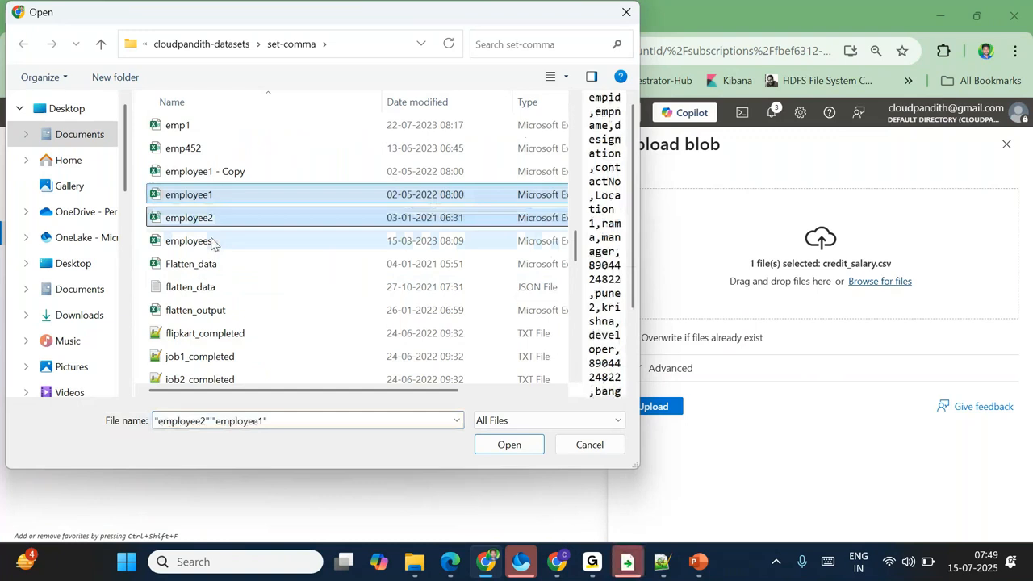
left_click(213, 241, "ctrl")
left_click(528, 444)
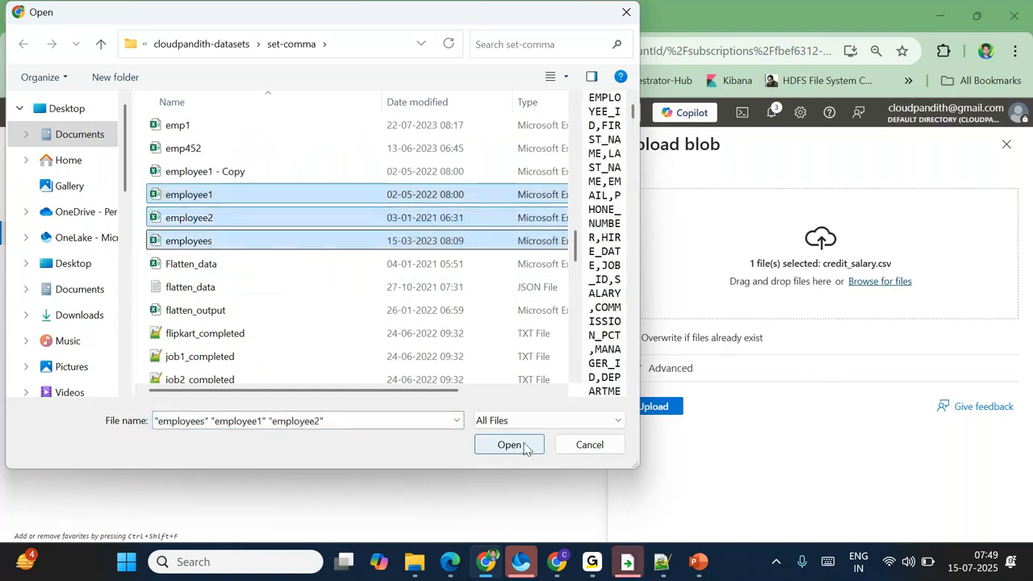
left_click(666, 413)
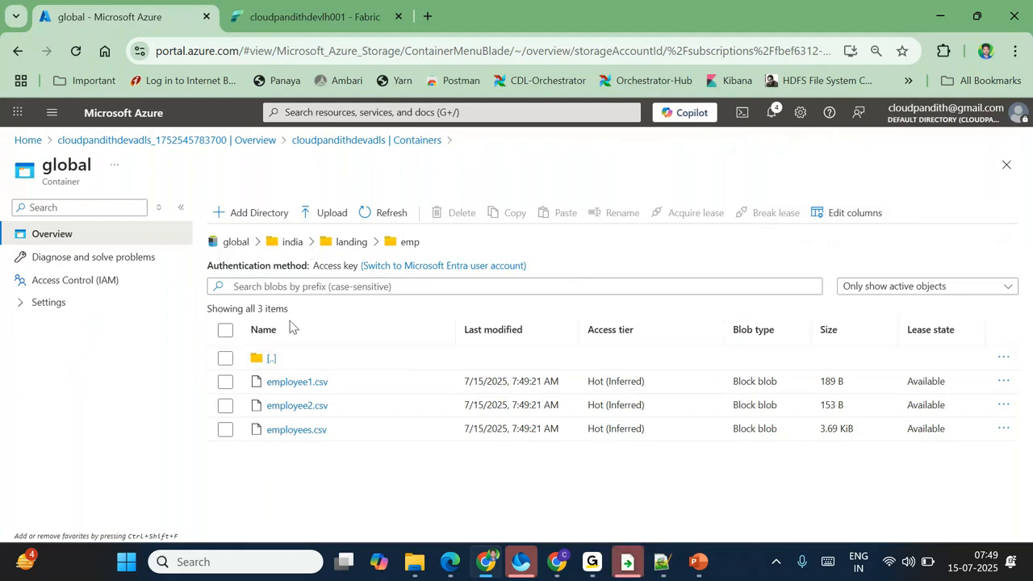
left_click(320, 7)
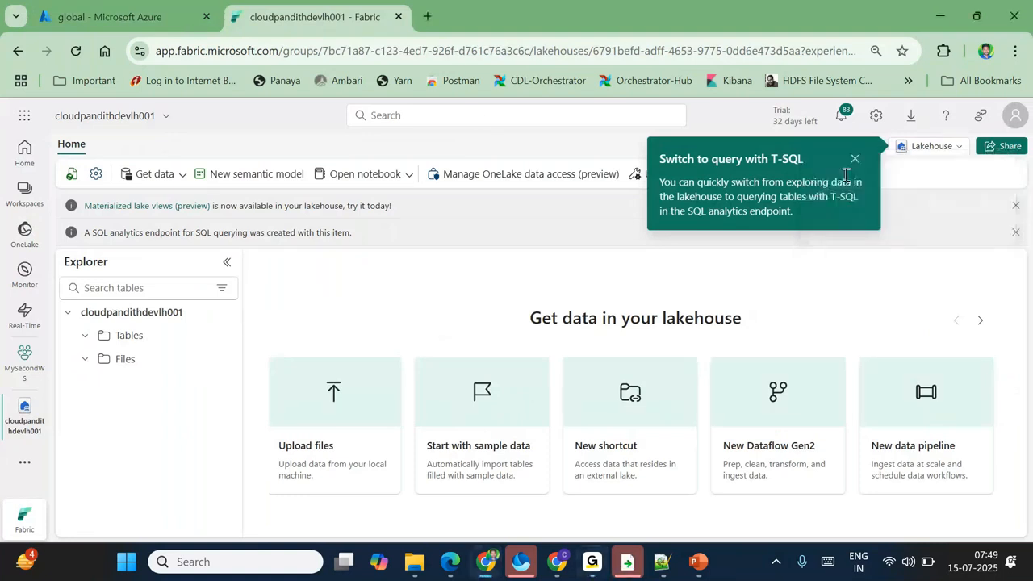
Step: Dismiss the T-SQL tip and open Manage connections and gateways from Settings
left_click(854, 159)
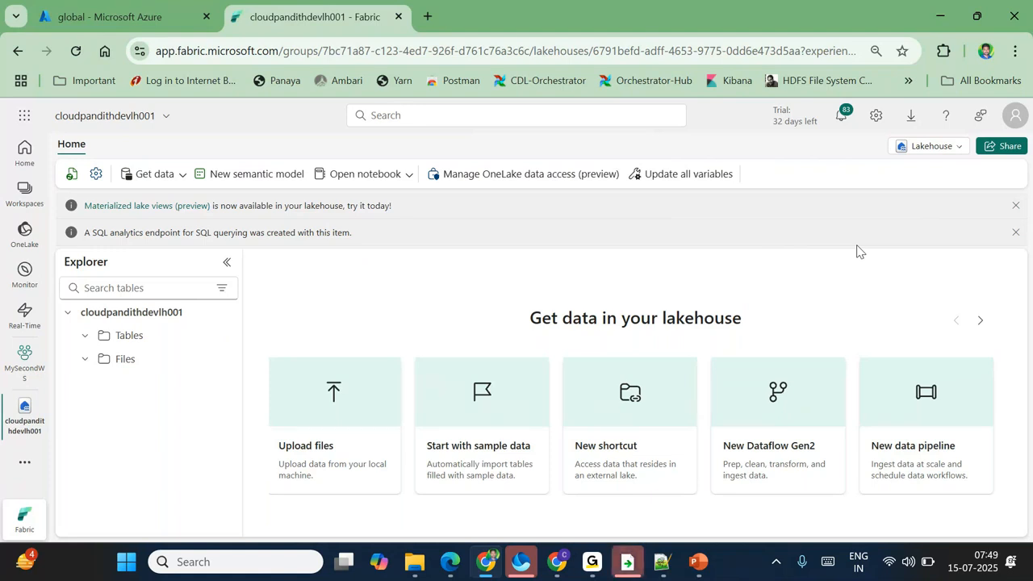
left_click(876, 117)
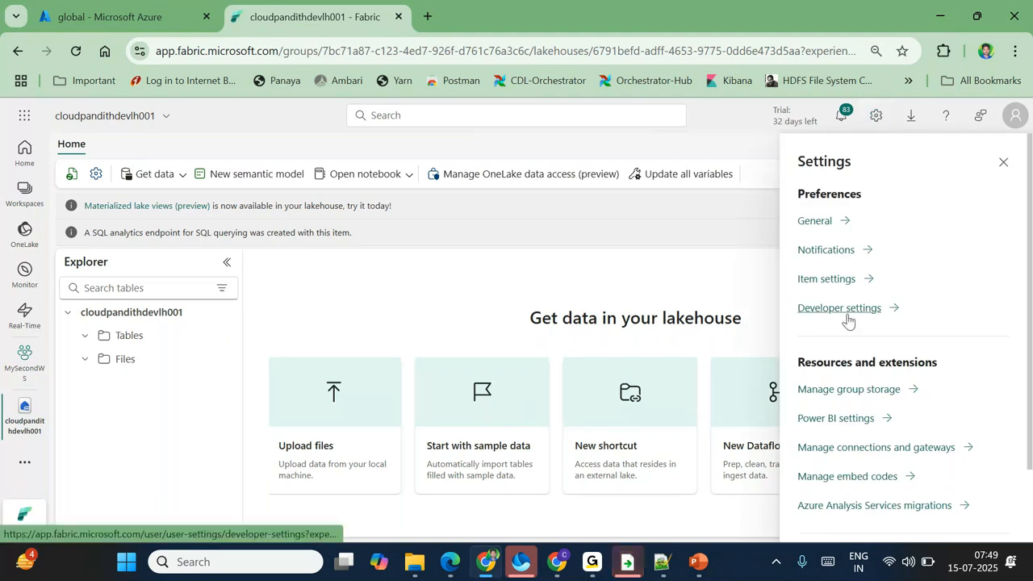
scroll(856, 395, "down", 1)
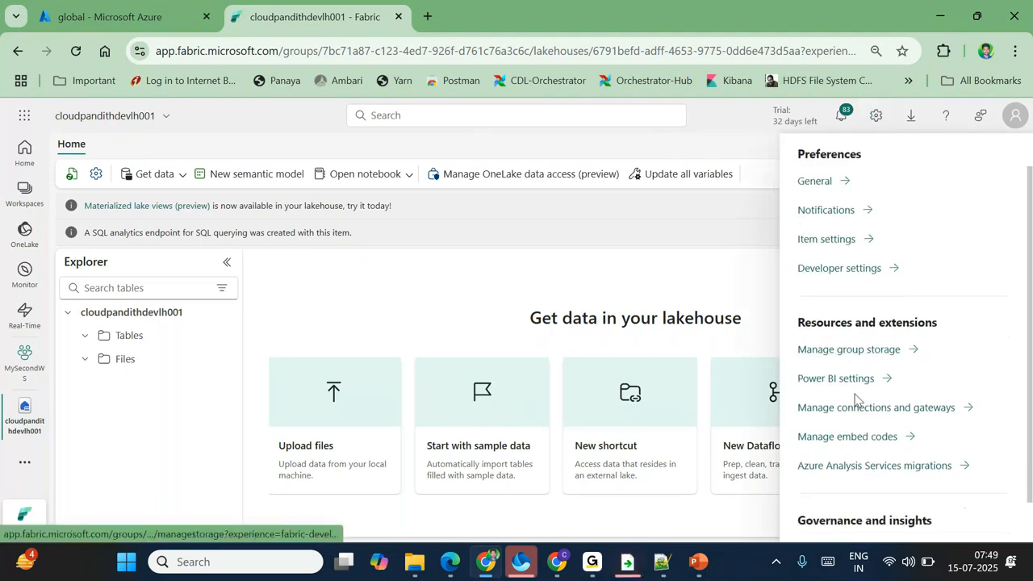
left_click(862, 413)
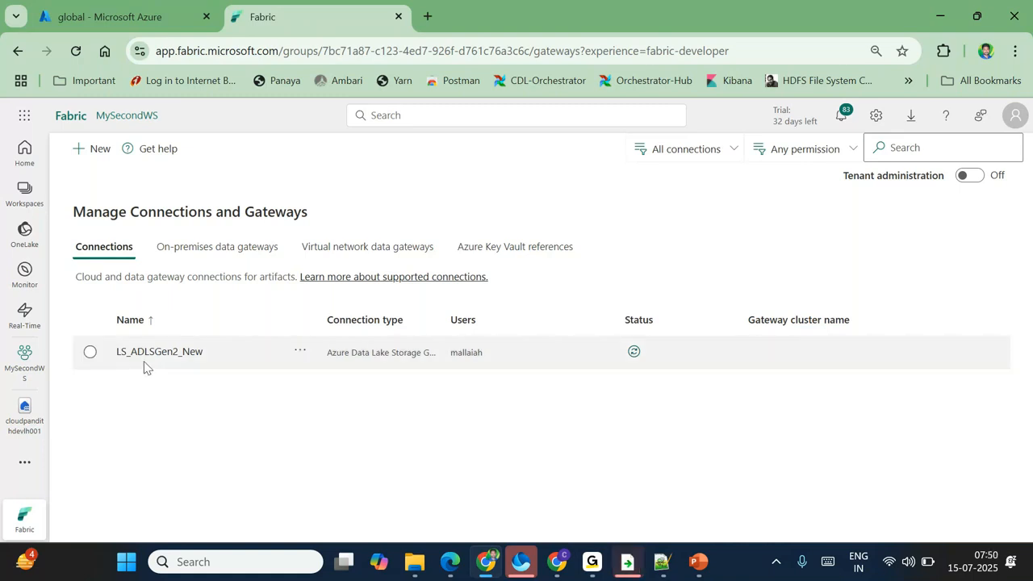
Step: Remove the LS_ADLSGen2_New connection
left_click(91, 352)
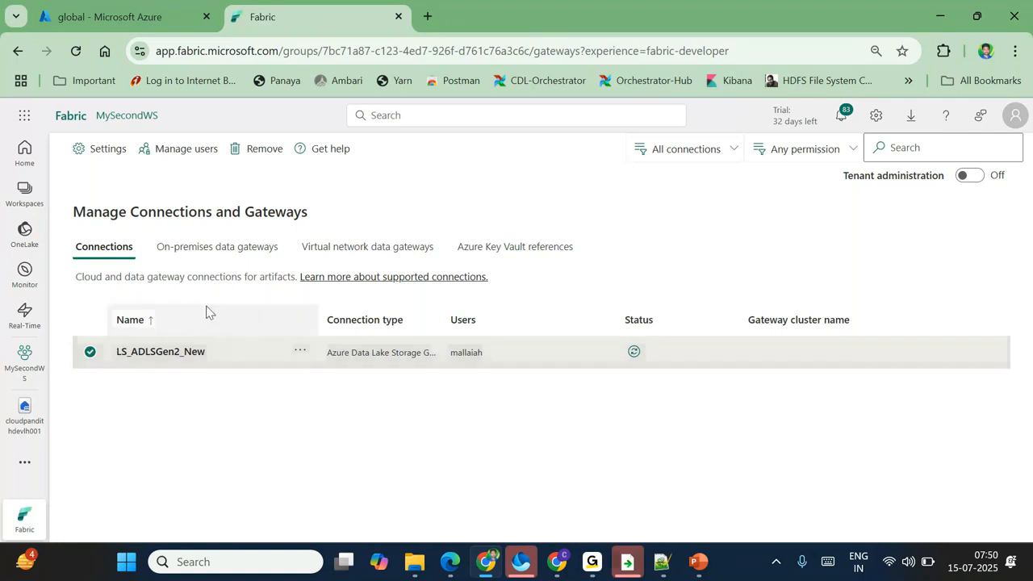
left_click(263, 149)
left_click(669, 370)
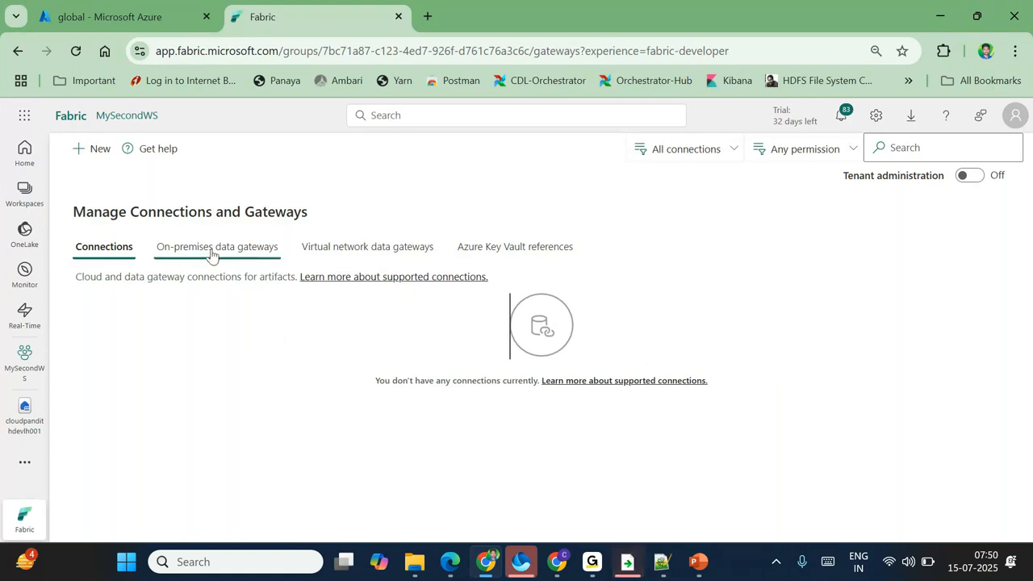
Step: Open the cloudpandithdevlh001 lakehouse in MySecondWS, glancing at the Azure tab briefly
left_click(22, 194)
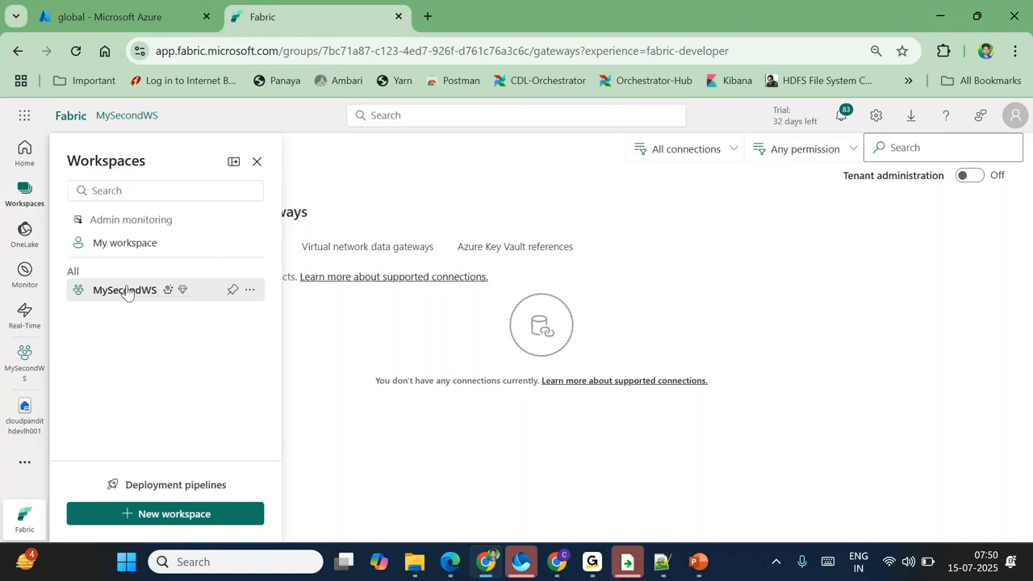
left_click(125, 290)
left_click(192, 457)
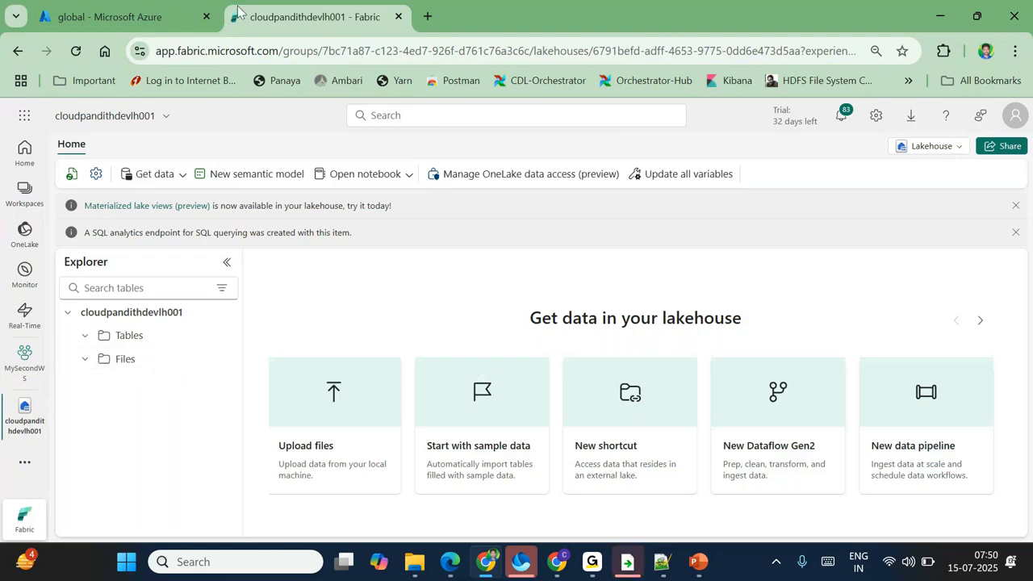
left_click(149, 10)
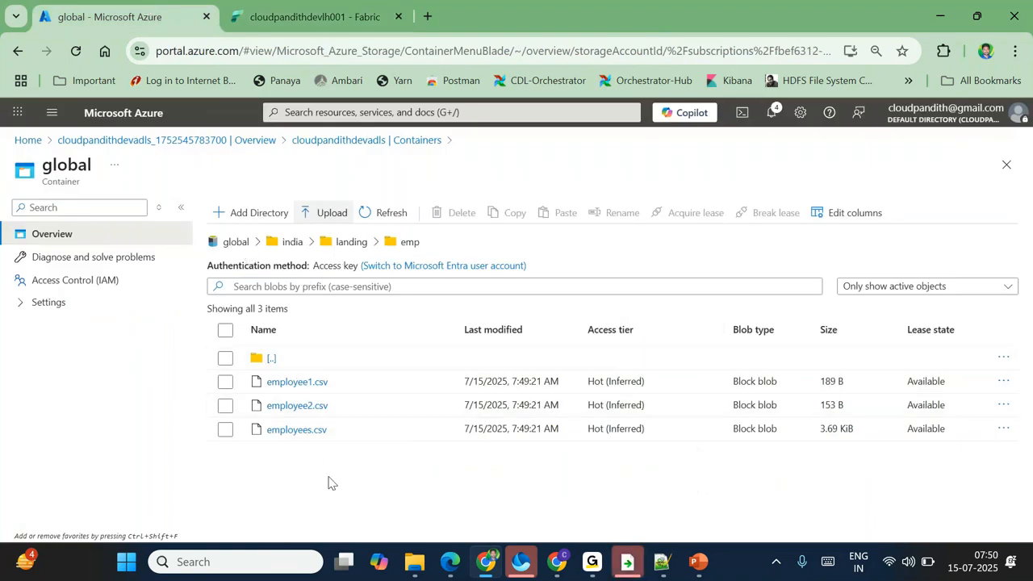
left_click(298, 12)
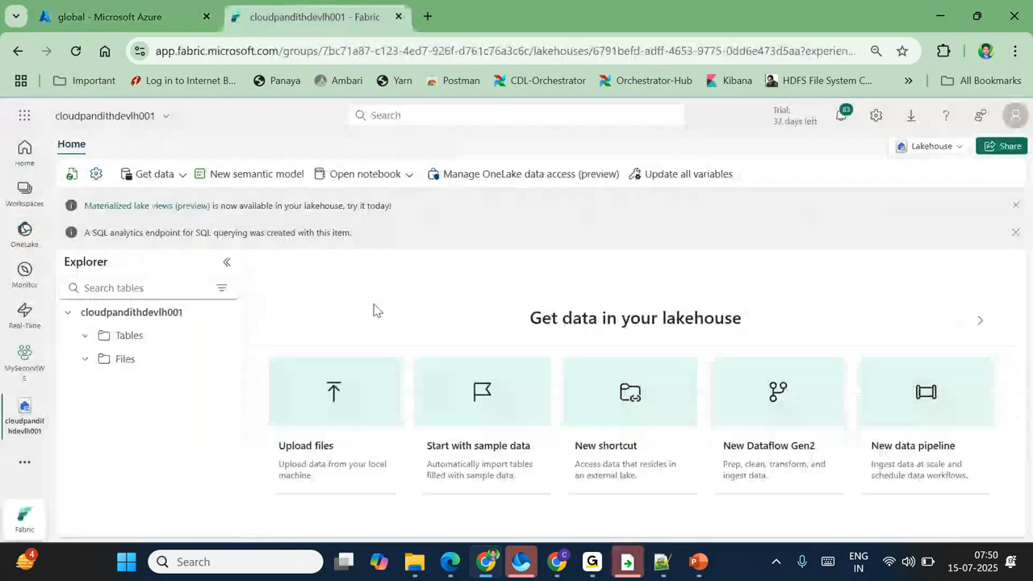
Step: Load app.fabric.microsoft.com in a new tab and go to Manage connections and gateways
left_click(428, 16)
type("ap")
key("Return")
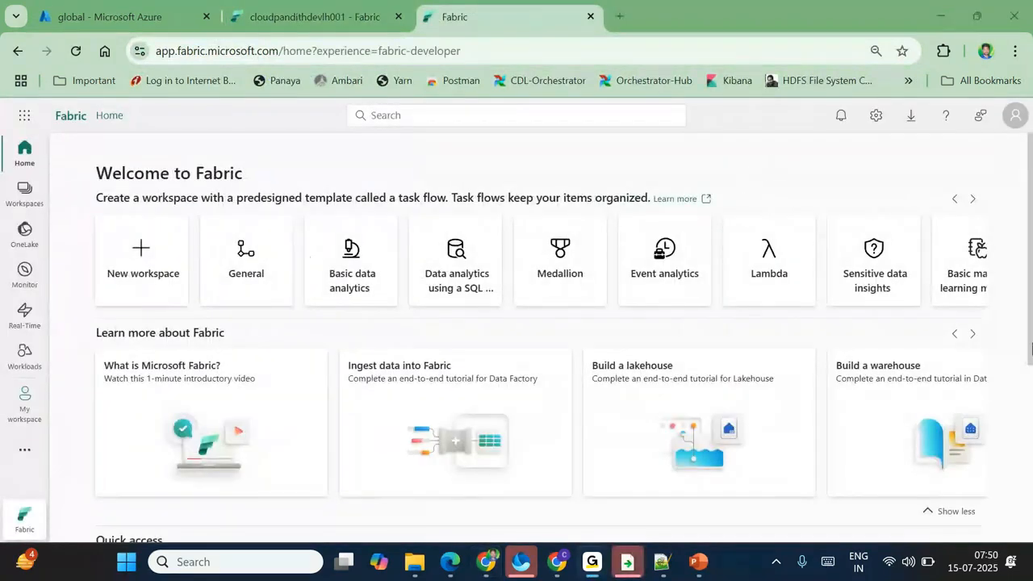
left_click(875, 115)
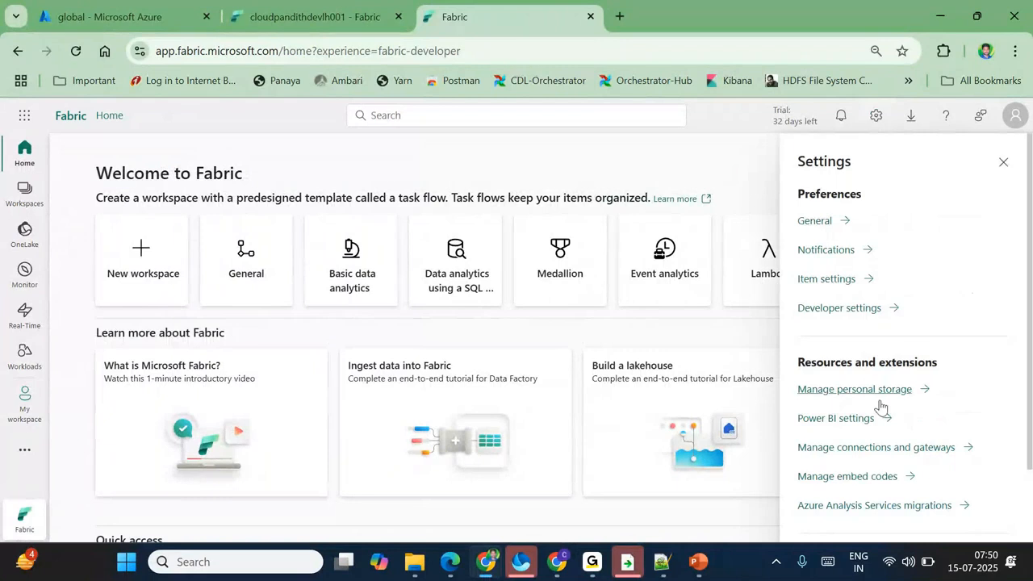
left_click(864, 449)
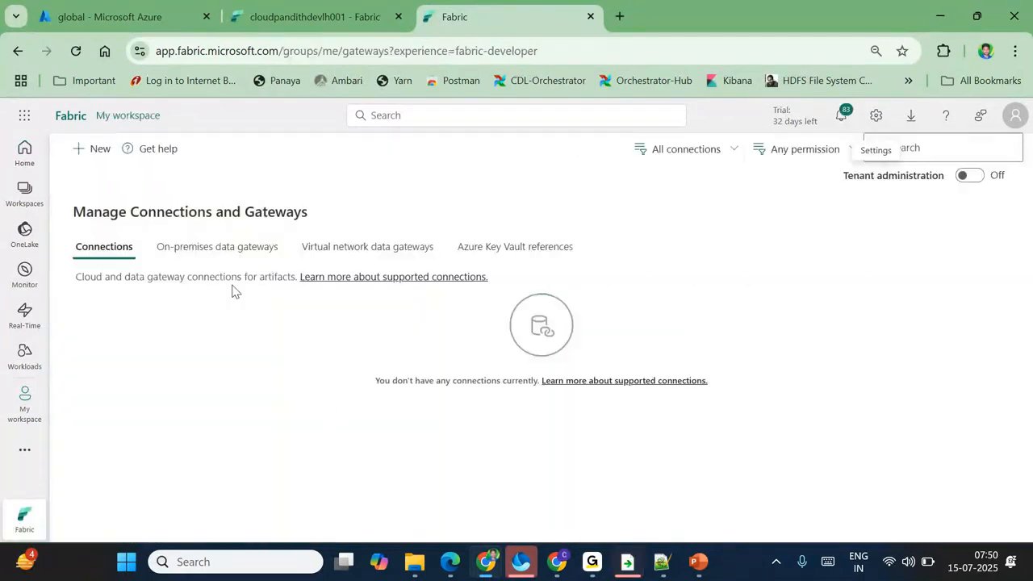
Step: Remove the MarketingGW on-premises data gateway
left_click(192, 248)
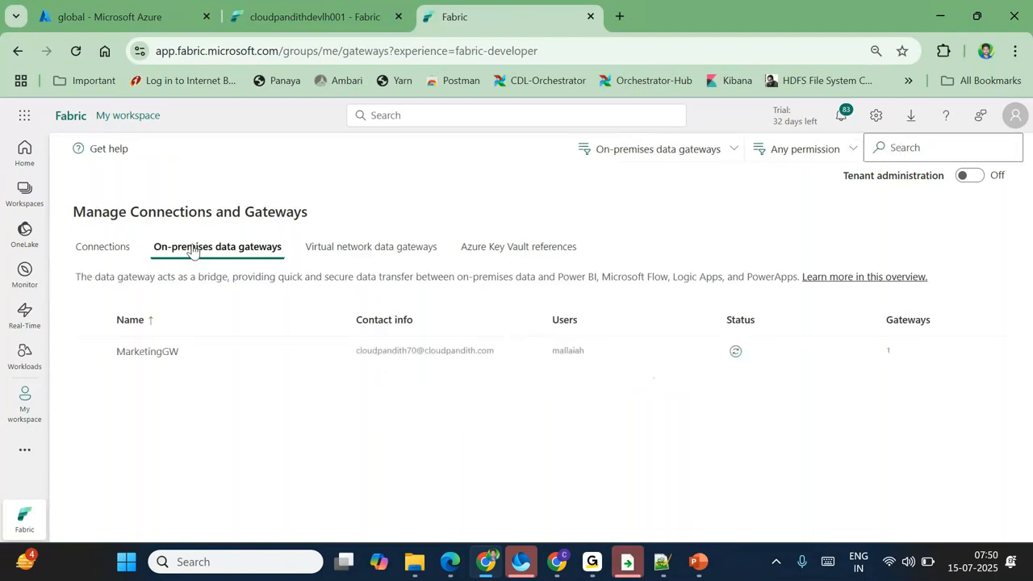
left_click(299, 360)
left_click(329, 350)
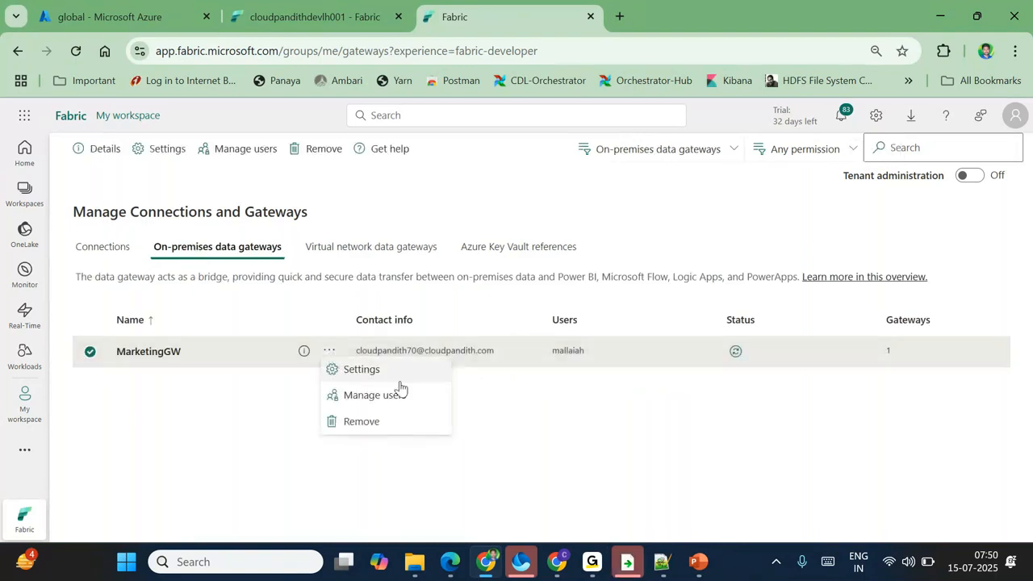
left_click(362, 421)
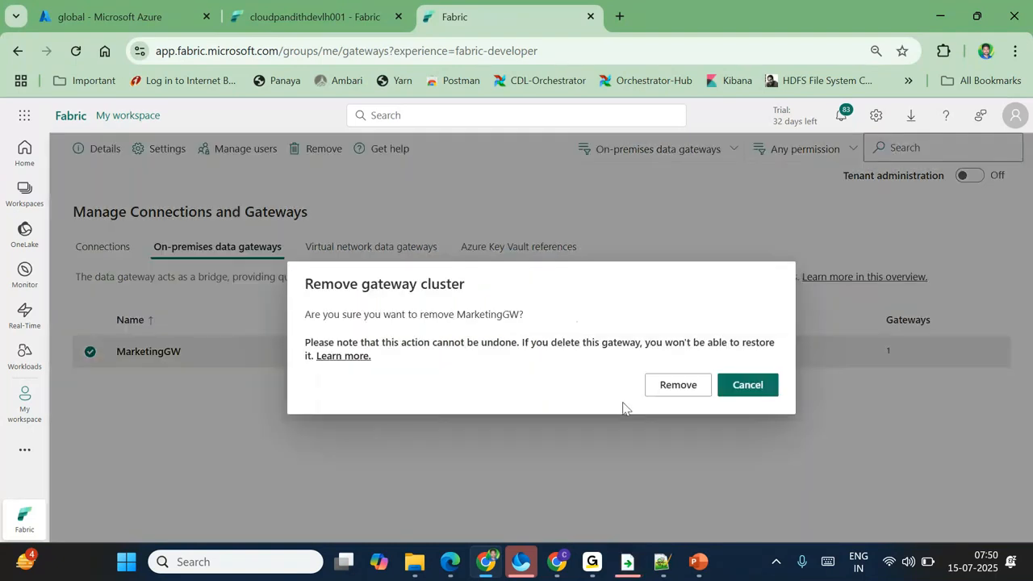
left_click(692, 391)
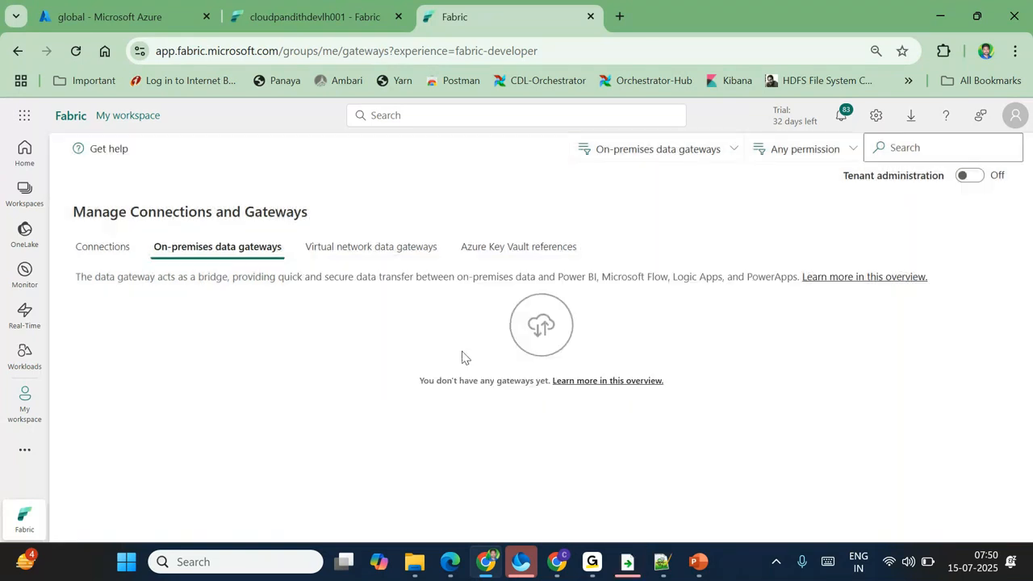
Step: Check the virtual network gateways and Azure Key Vault references, then return to Connections
left_click(328, 249)
left_click(522, 248)
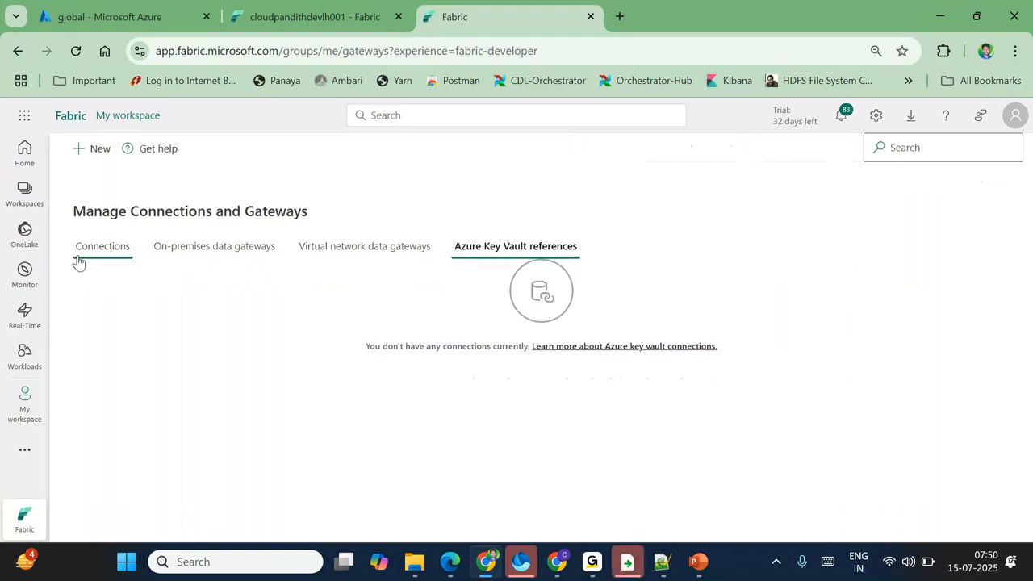
left_click(78, 256)
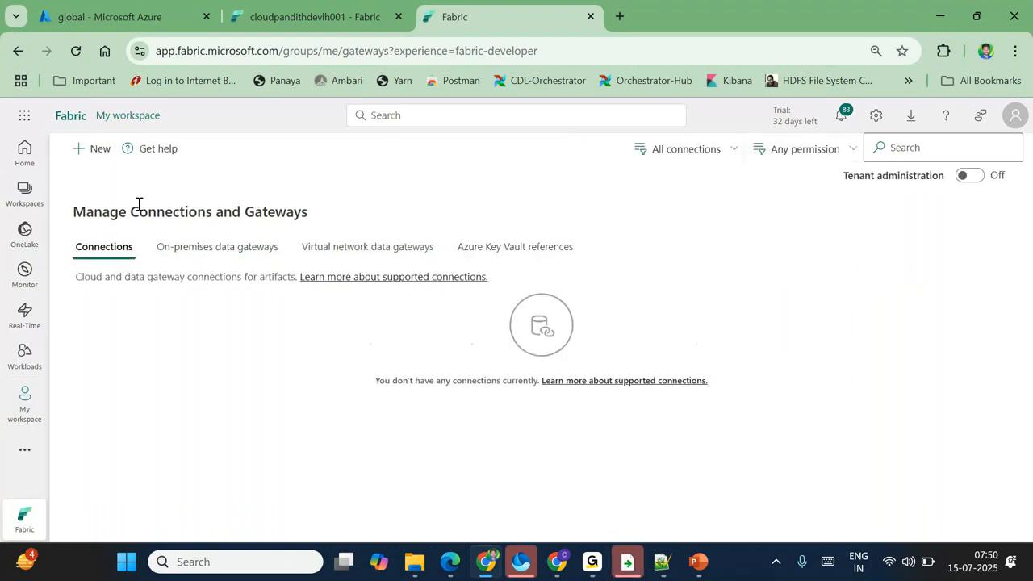
Step: Go to the MySecondWS workspace, flipping between the Azure and Fabric tabs
left_click(28, 194)
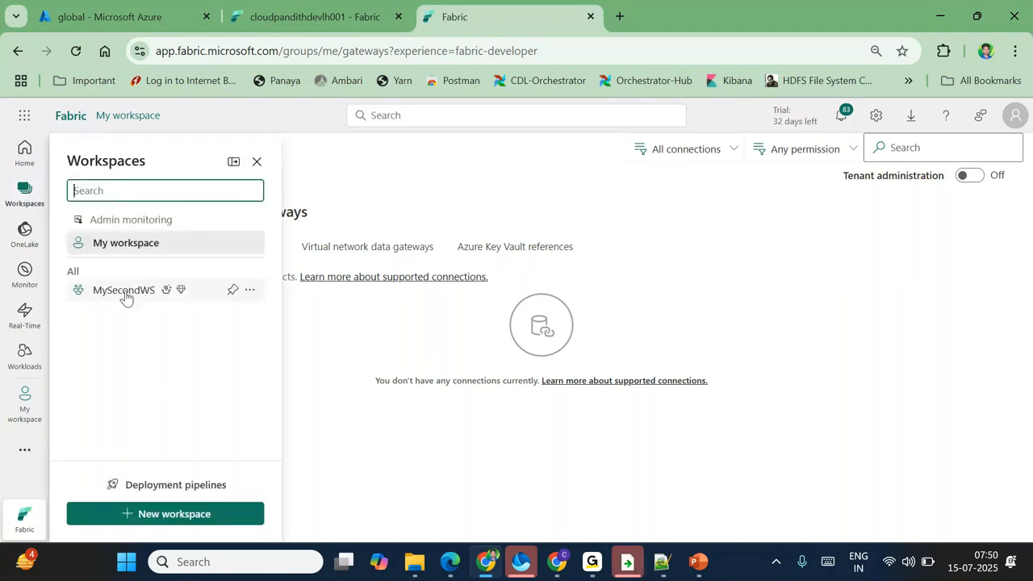
left_click(125, 295)
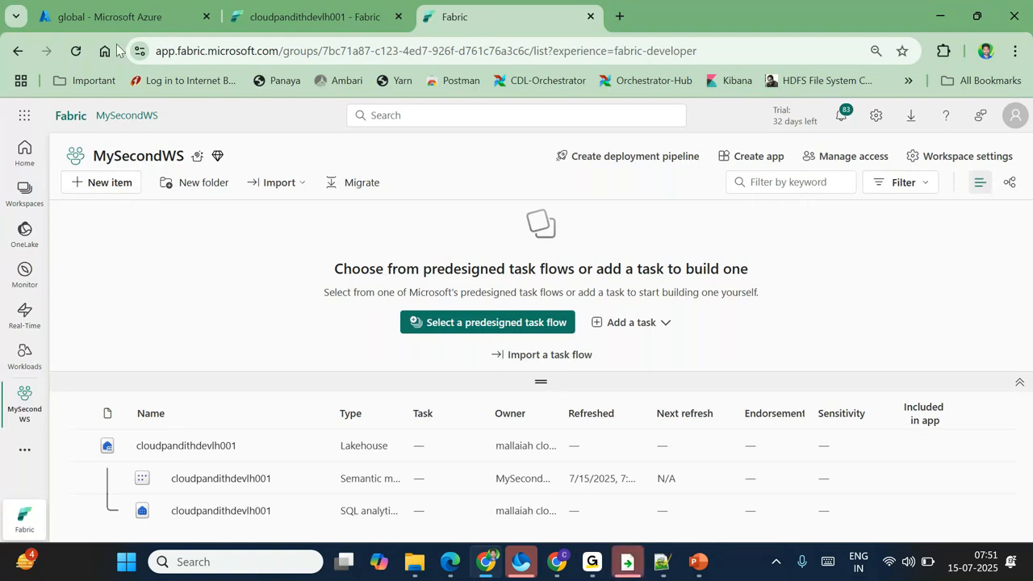
left_click(117, 16)
left_click(343, 7)
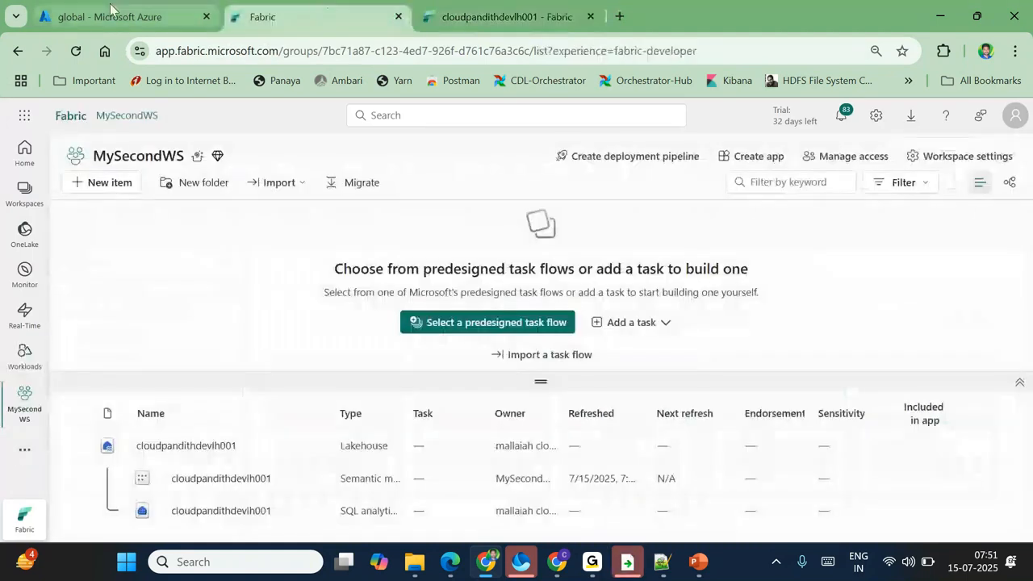
left_click(106, 11)
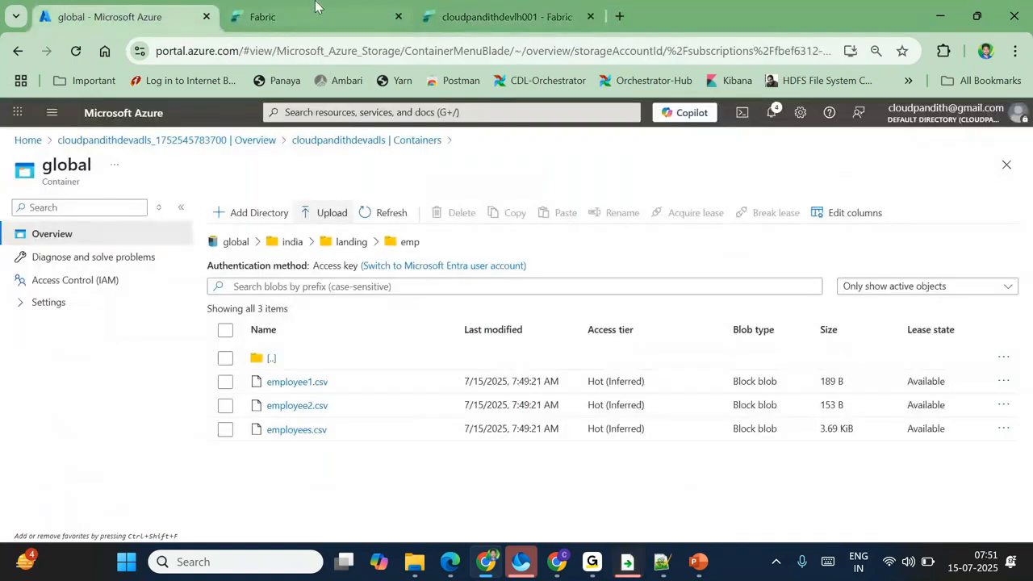
left_click(504, 6)
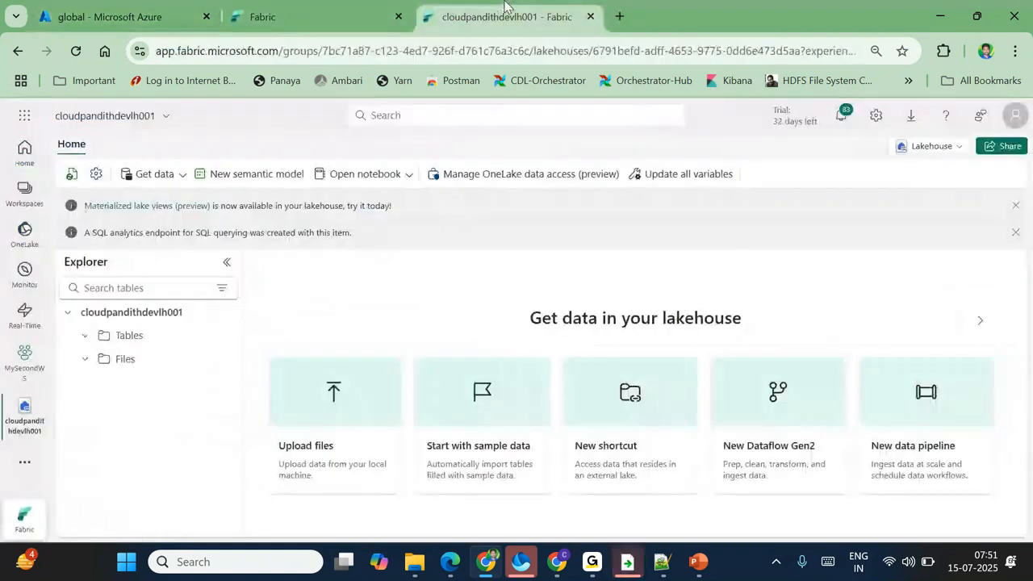
left_click(315, 14)
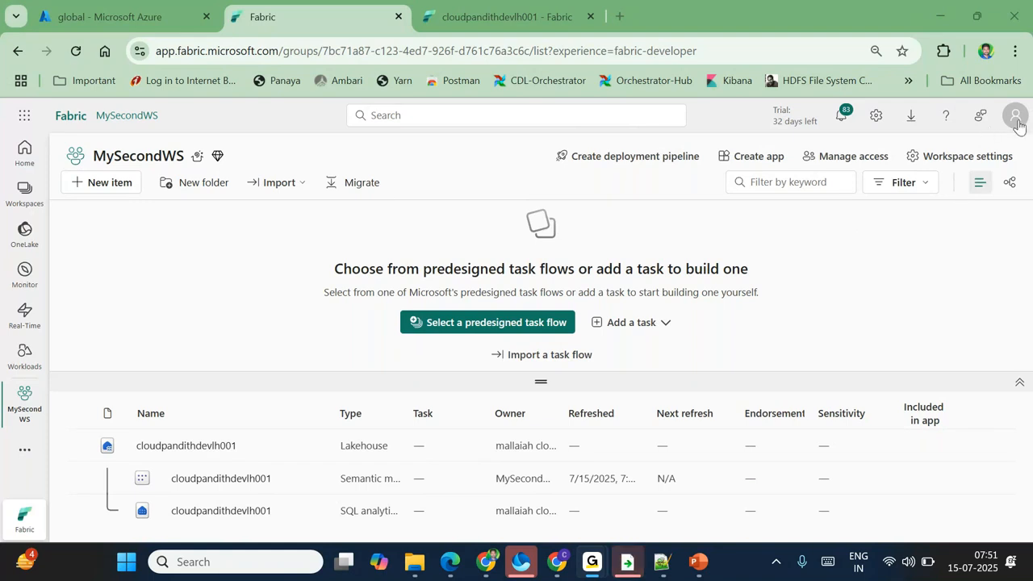
Step: Browse the new item types, close them, and bring back the MySecondWS item list
left_click(235, 266)
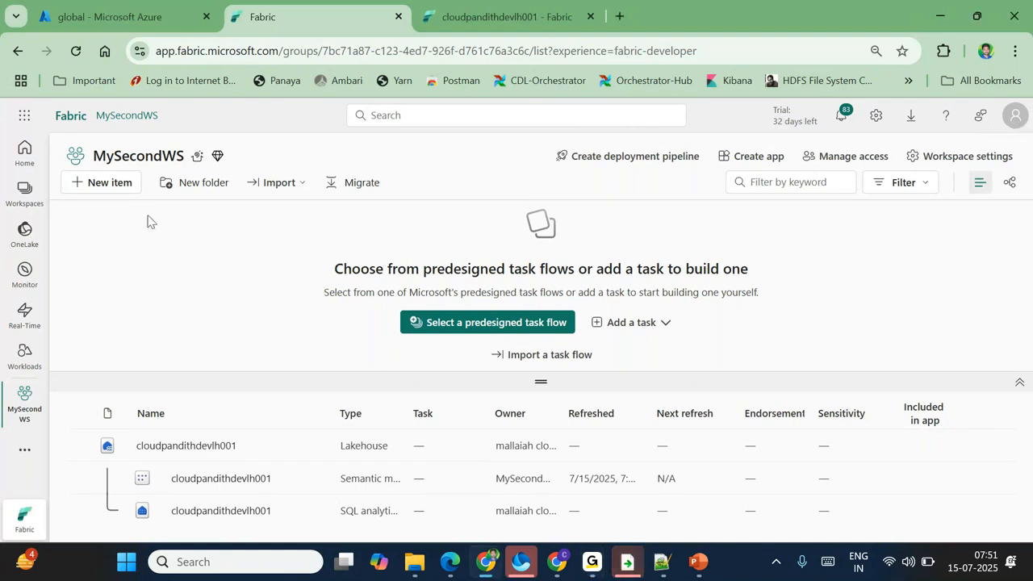
left_click(119, 186)
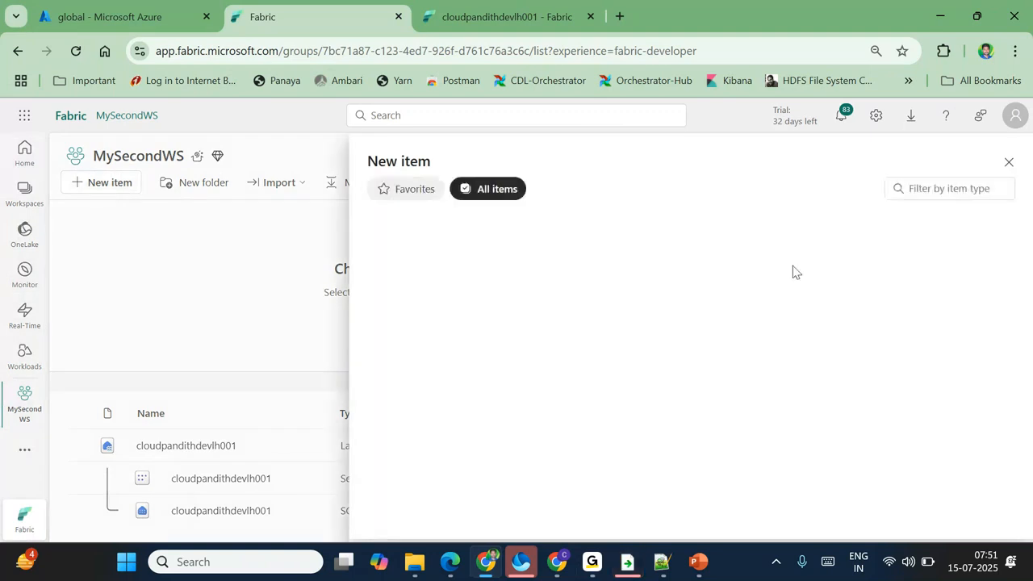
left_click(1009, 163)
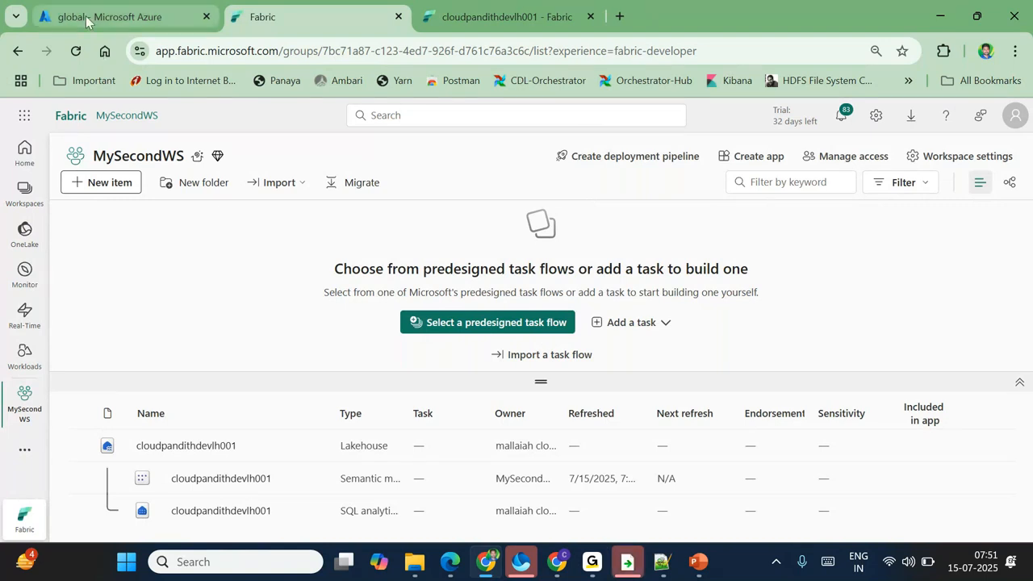
left_click(113, 16)
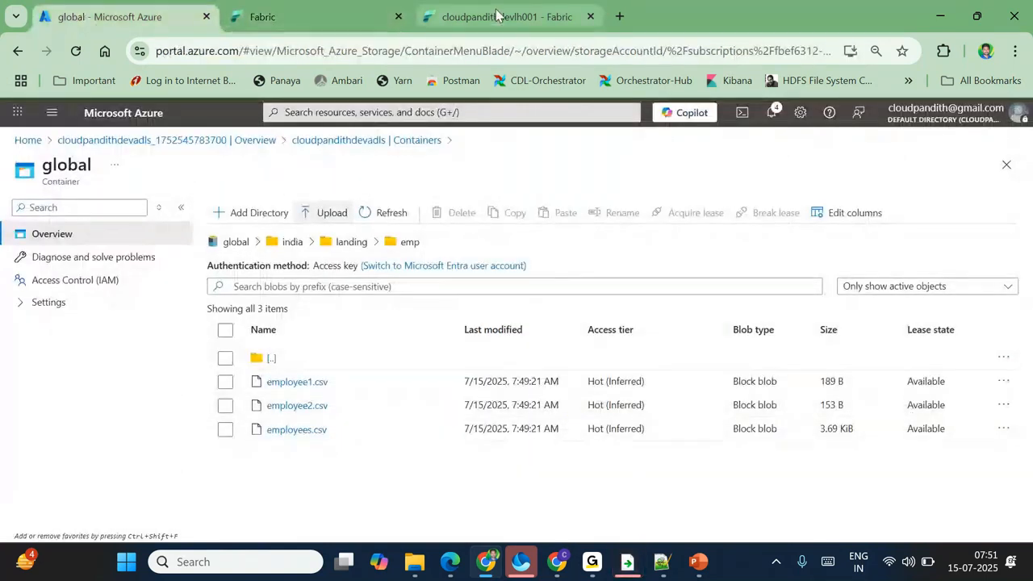
left_click(484, 20)
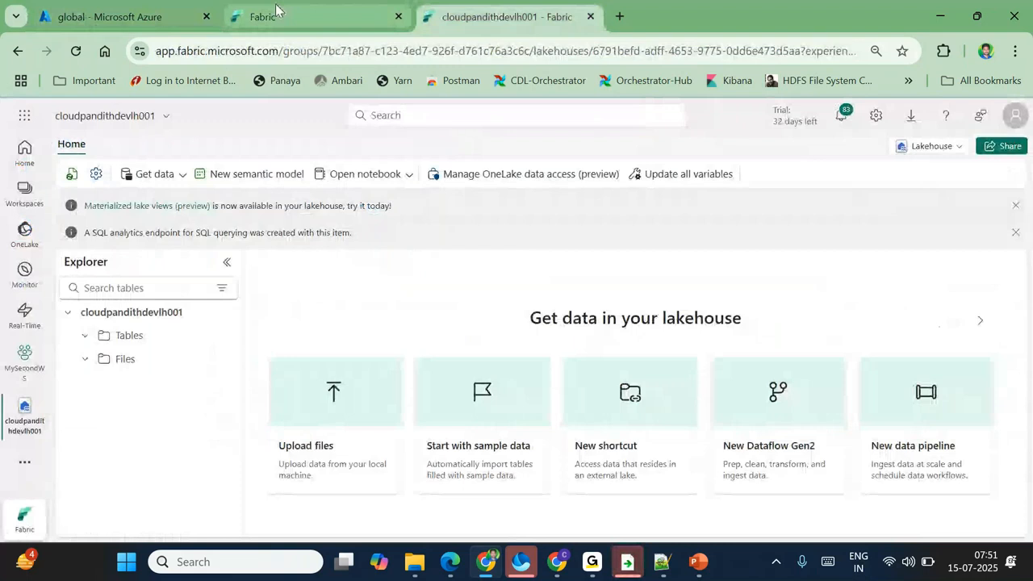
left_click(275, 9)
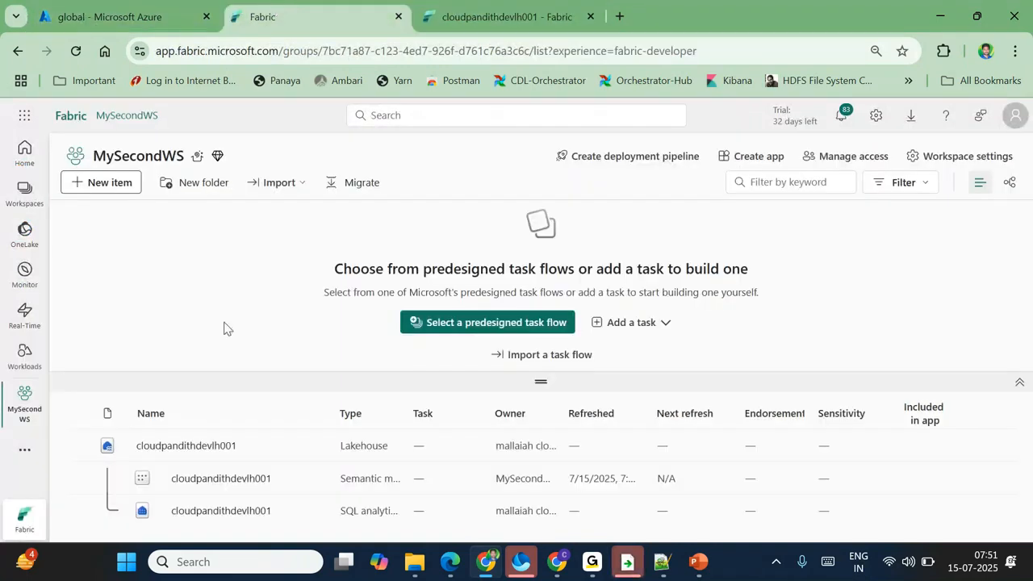
Step: Start a new Data pipeline item by filtering the new item types for 'pipe'
left_click(111, 187)
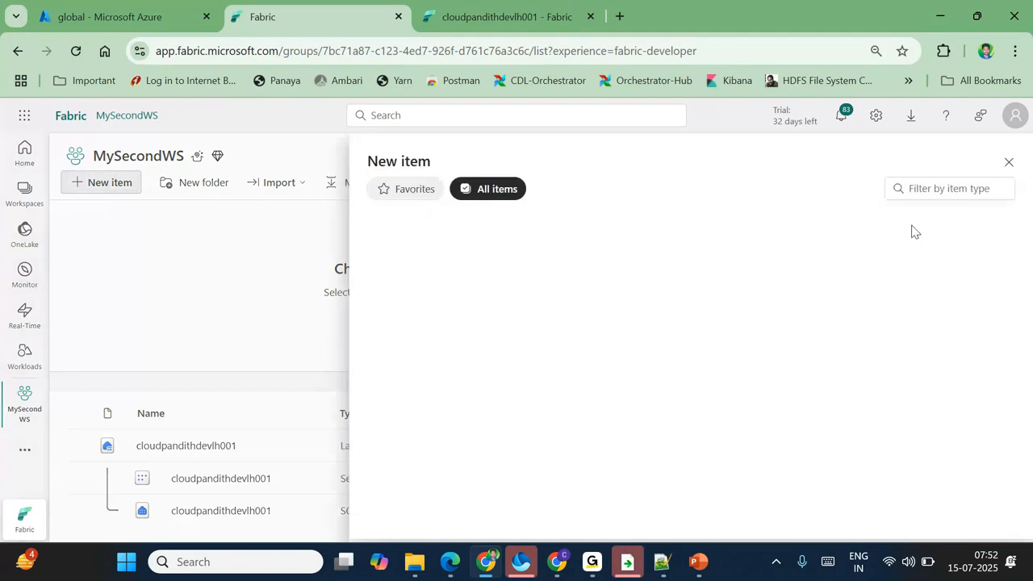
left_click(927, 192)
type("p")
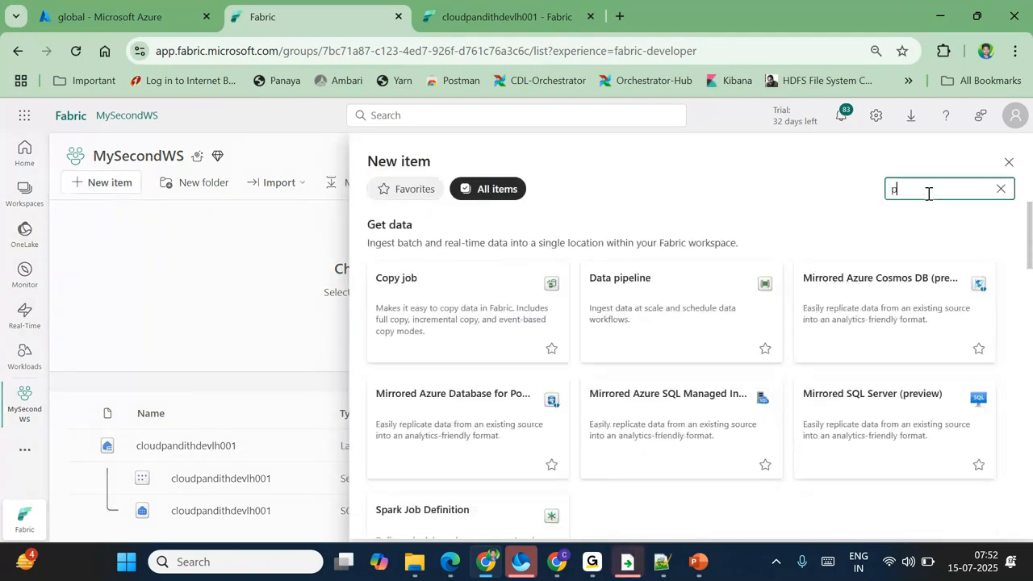
type("l")
type("pe")
left_click(445, 316)
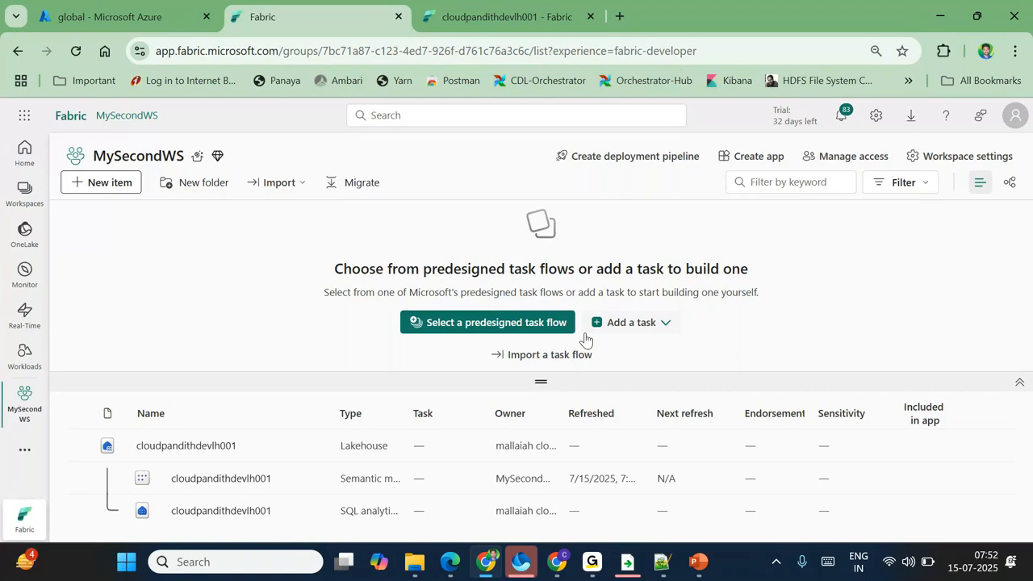
Step: Name the pipeline Pl_DataIngestion_Daily and create it
double_click(440, 303)
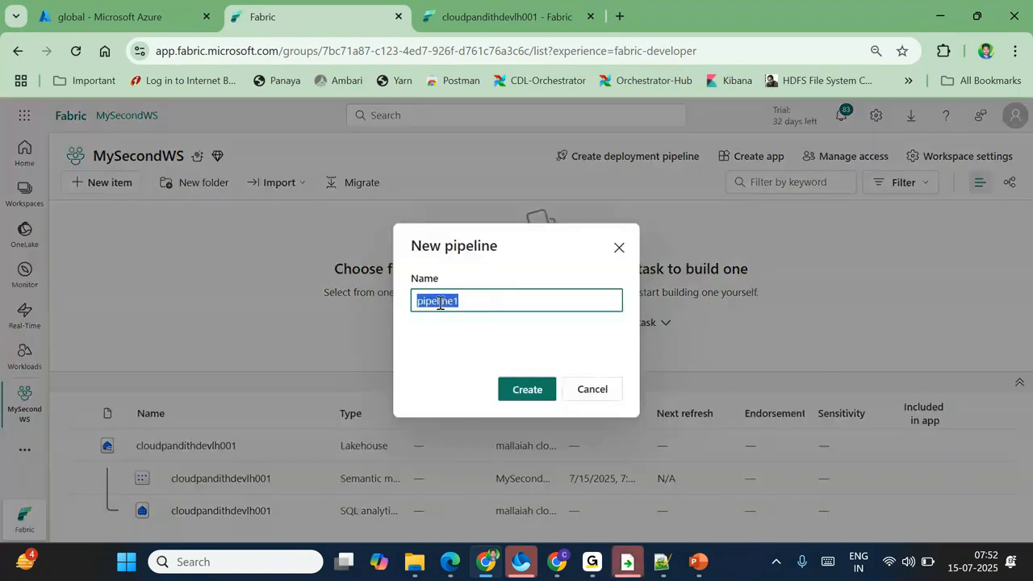
type("pl_Datal")
type("ngestion_")
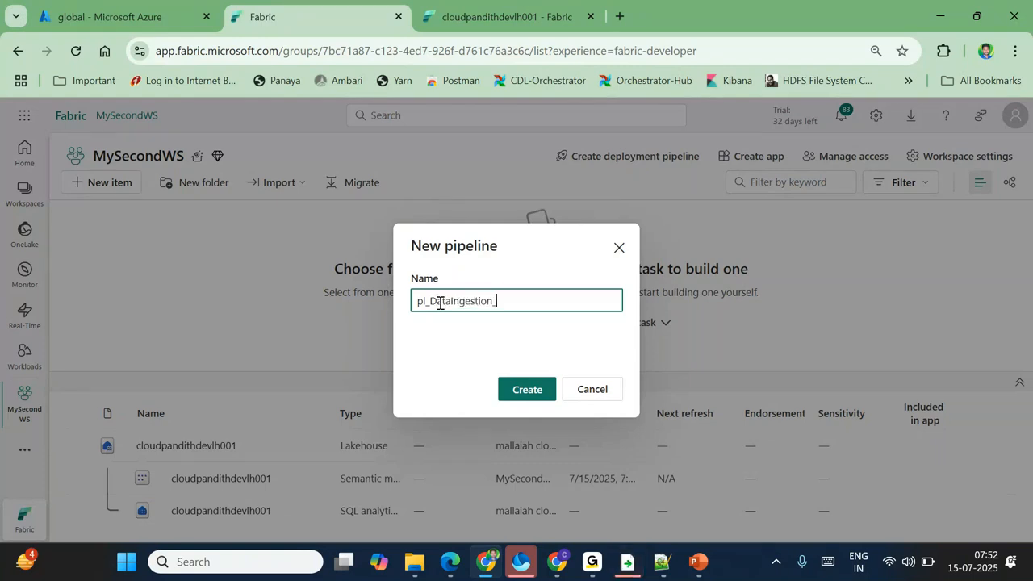
type("Daily")
left_click(427, 301)
key("BackSpace")
key("BackSpace")
type("Pl")
left_click(524, 389)
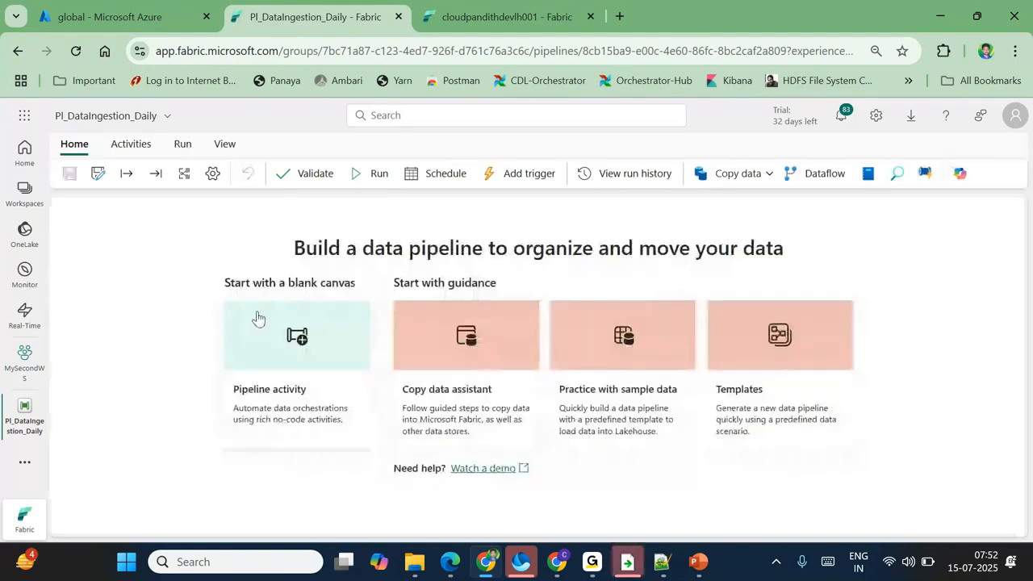
Step: Add a Copy data activity (Copy data1) to the canvas and open its Source connection list
left_click(750, 174)
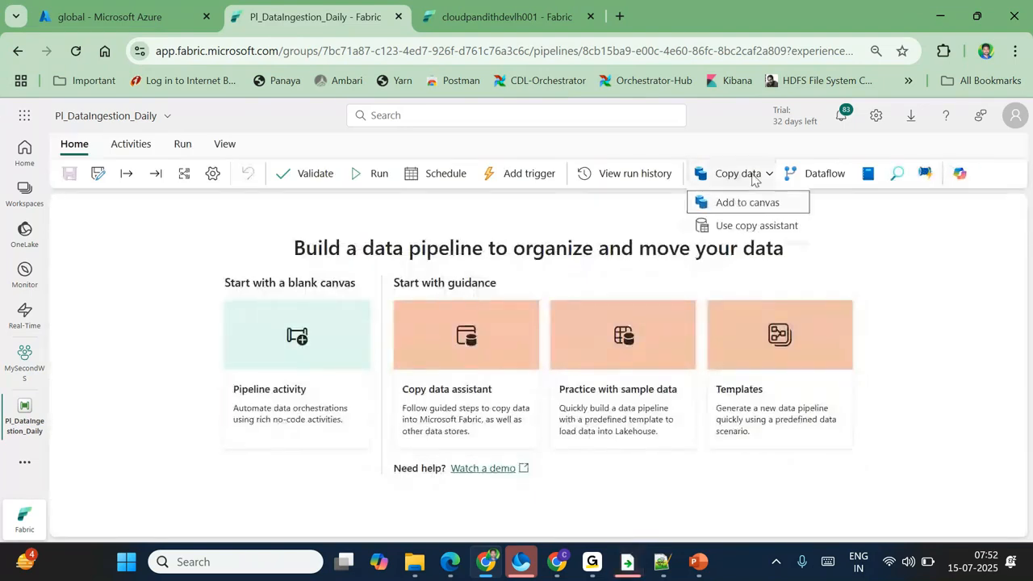
left_click(739, 206)
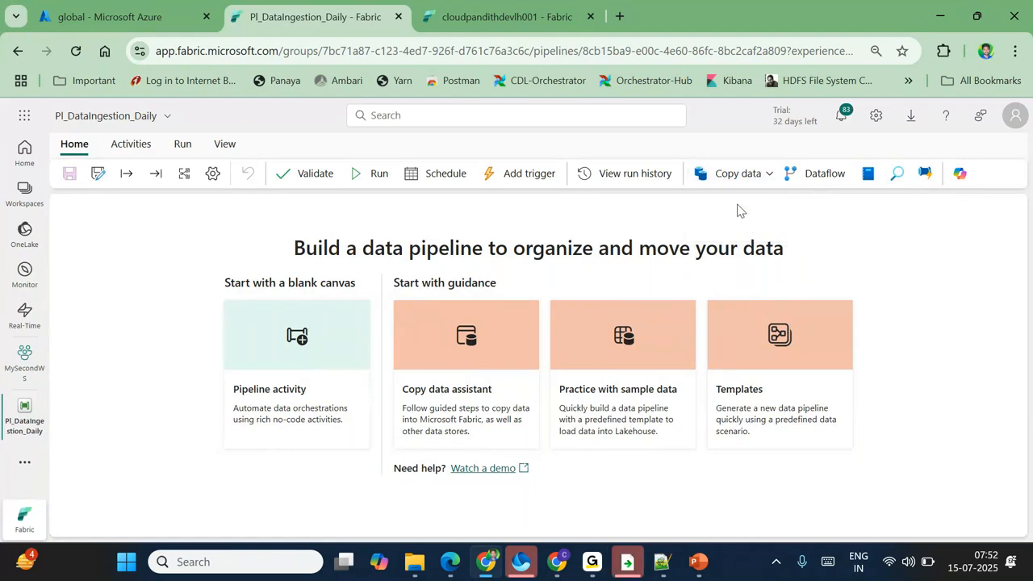
left_click_drag(274, 298, 386, 271)
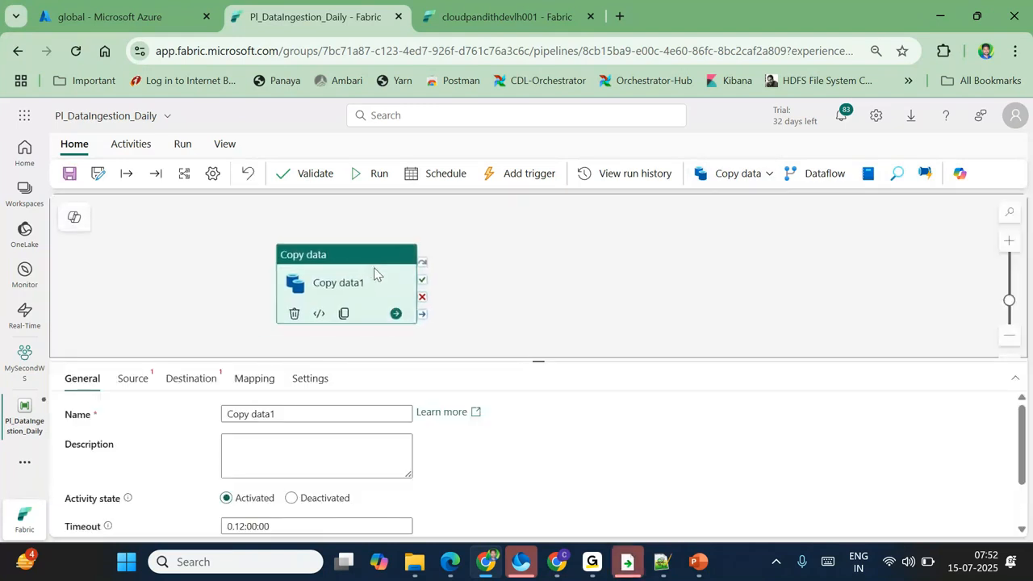
left_click(129, 379)
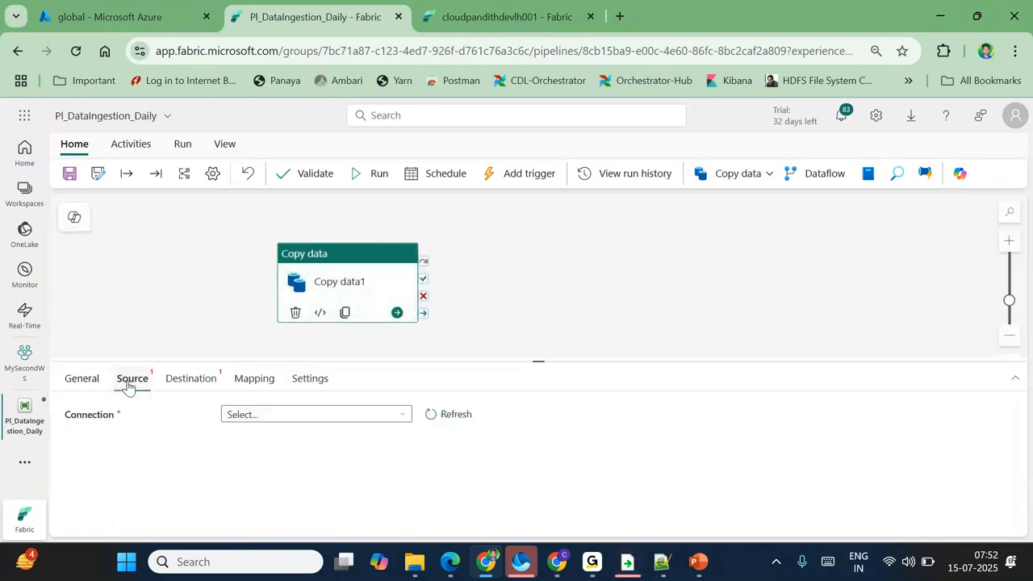
left_click(379, 360)
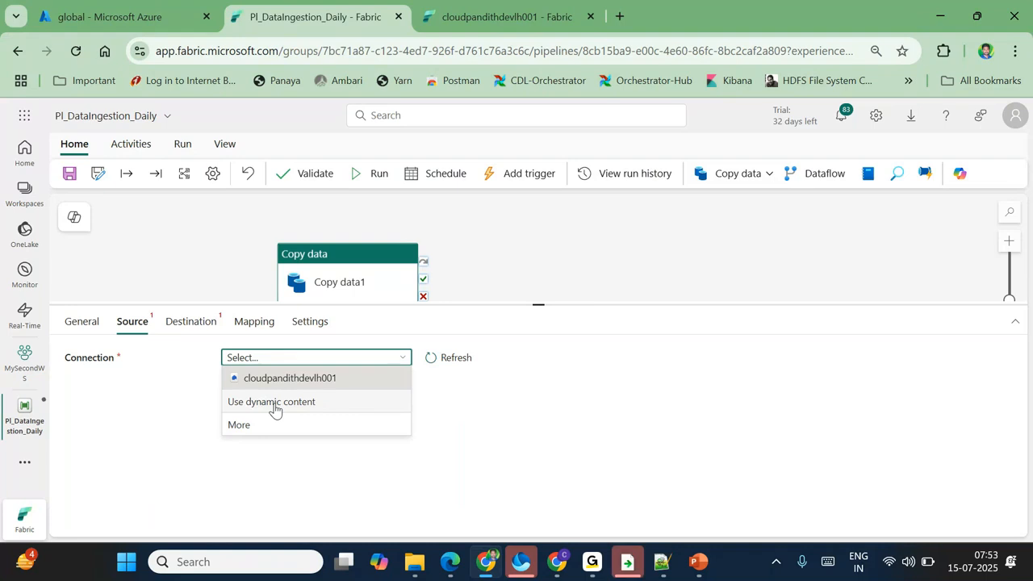
Step: Choose Azure Data Lake Storage Gen2 from More data sources as the copy source connection
left_click(288, 411)
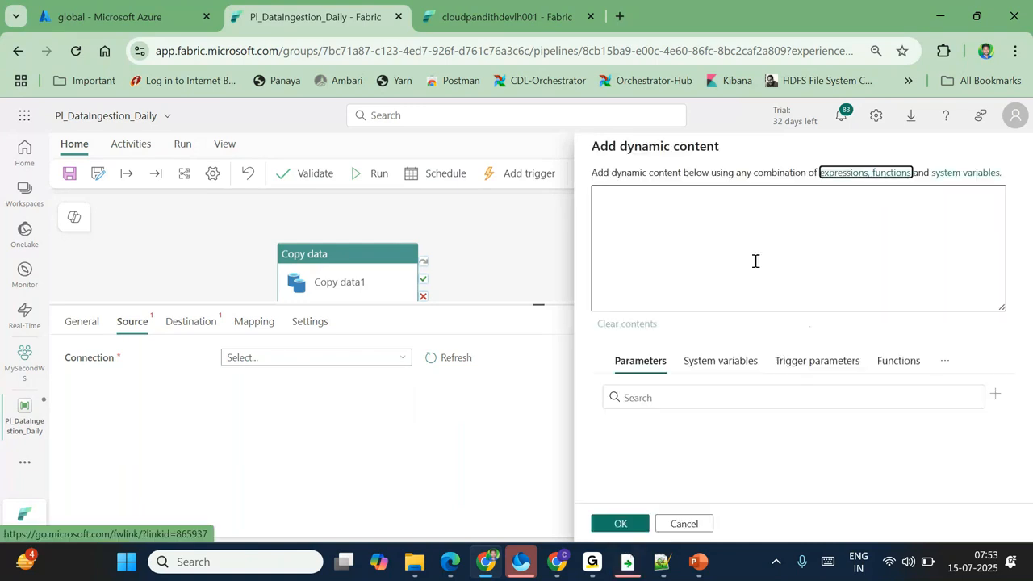
left_click(693, 526)
left_click(360, 358)
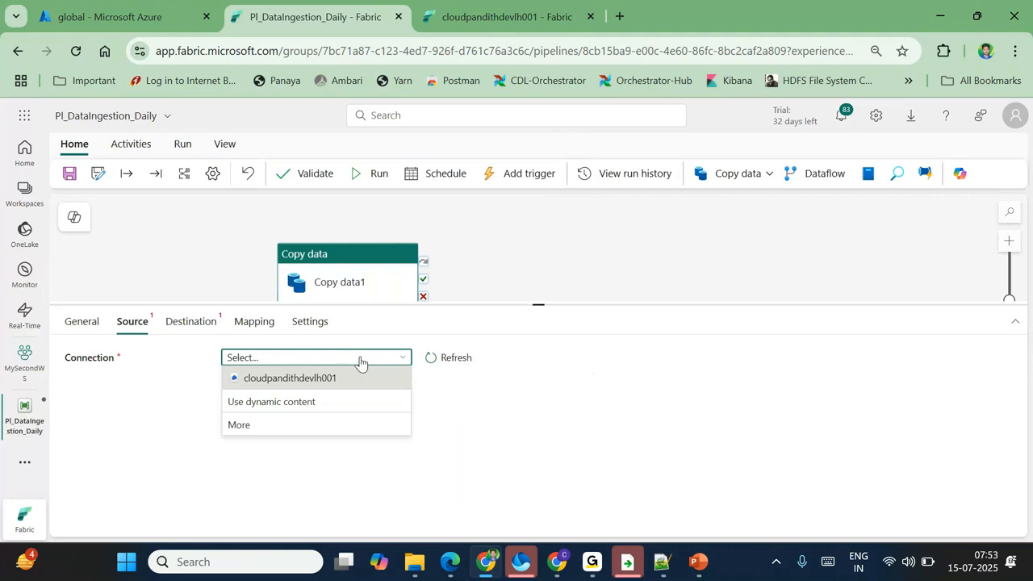
left_click(240, 434)
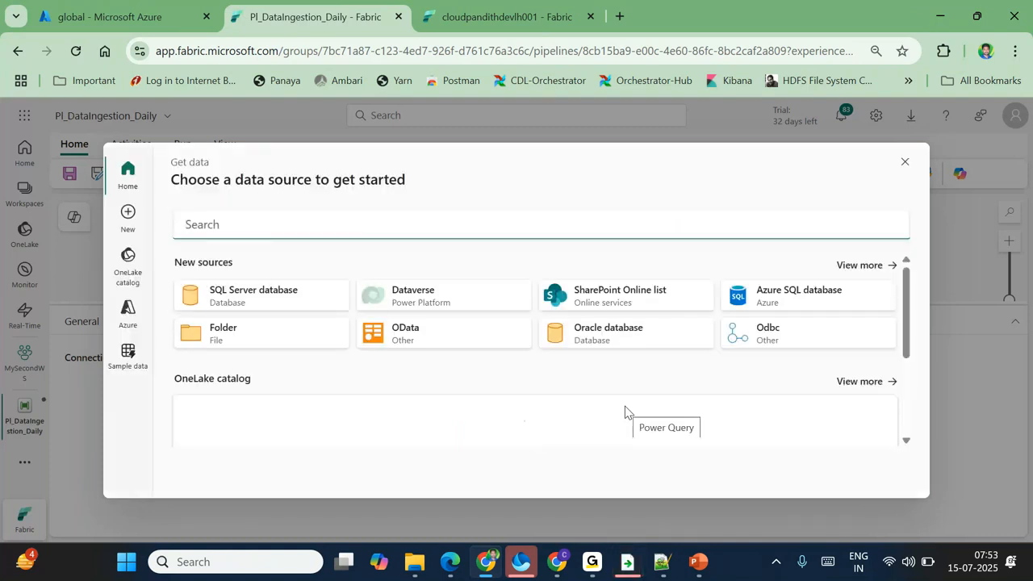
left_click(282, 231)
type("2")
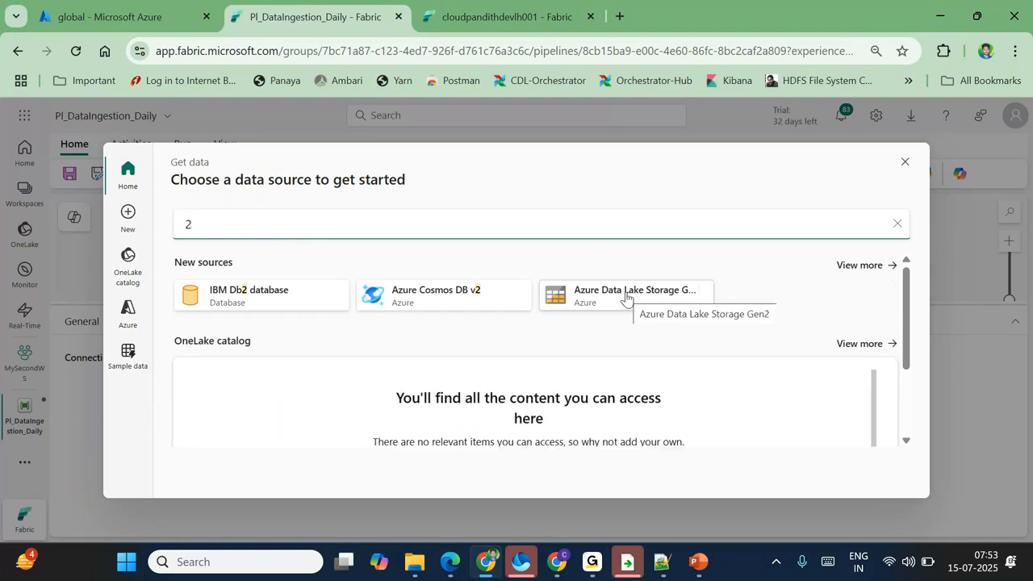
left_click(626, 296)
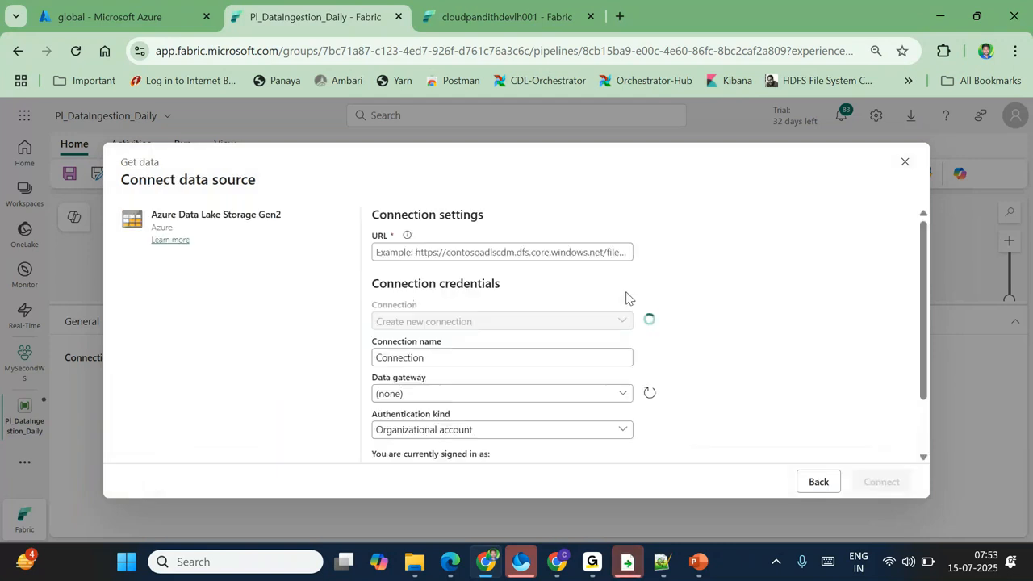
left_click(463, 248)
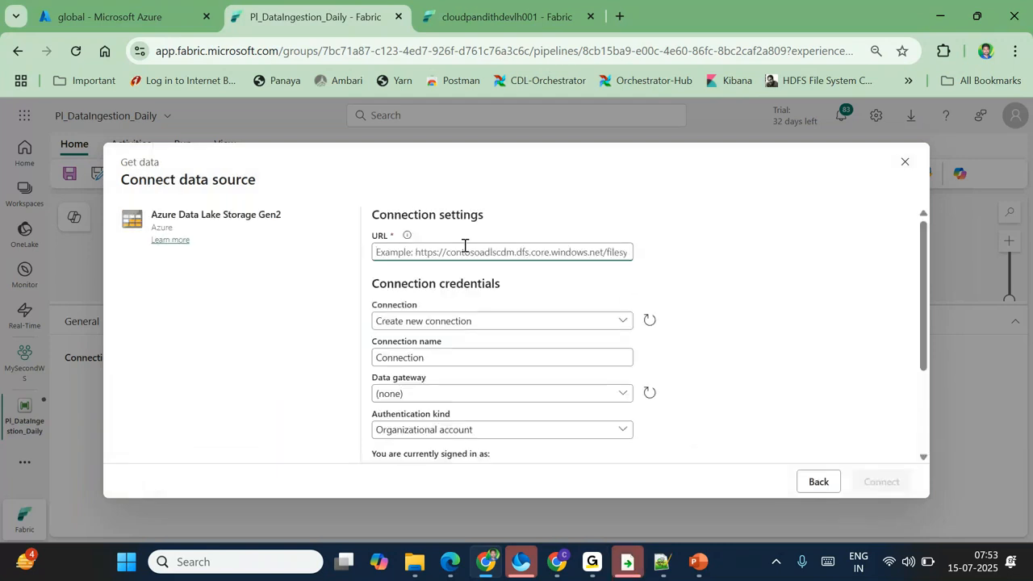
Step: In the Azure portal, expand the storage account's Settings and Data storage menu groups
left_click(112, 18)
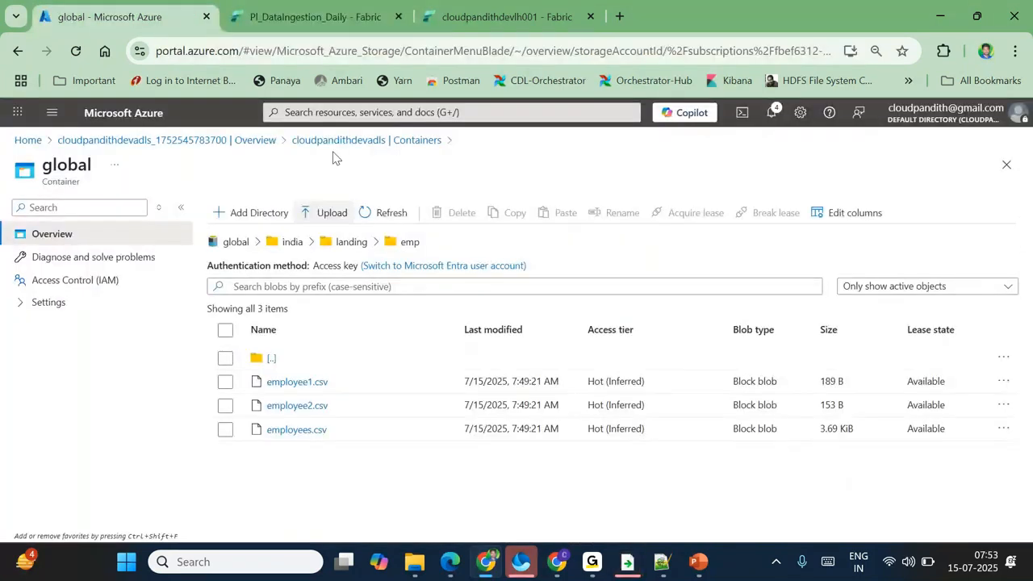
left_click(355, 140)
scroll(115, 431, "down", 3)
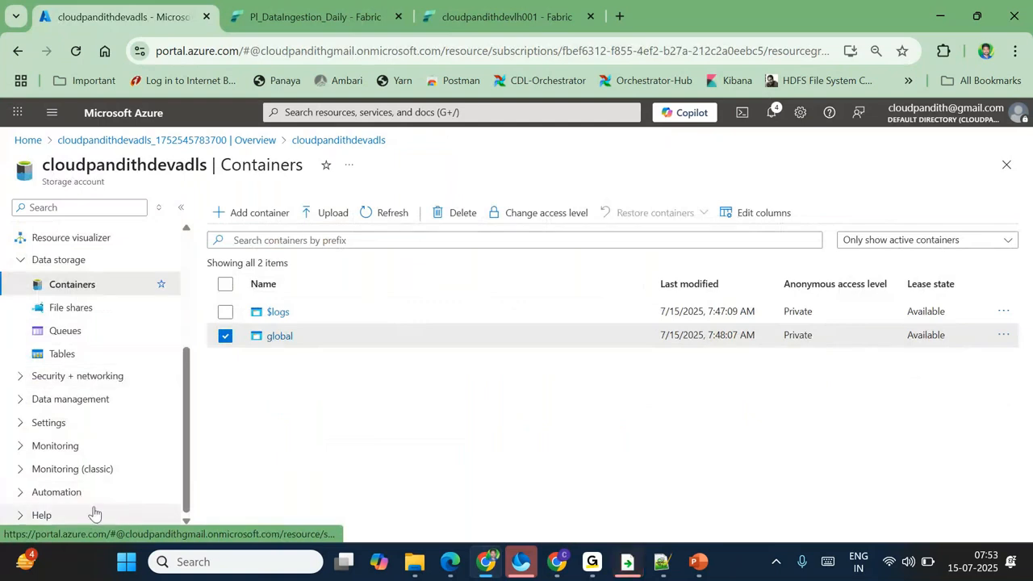
left_click(48, 422)
scroll(115, 461, "down", 2)
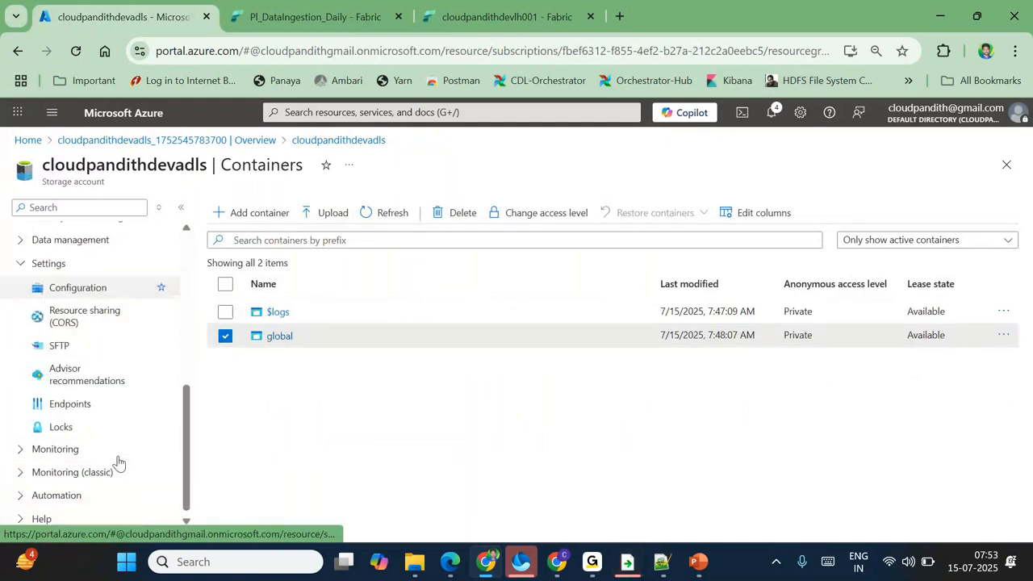
scroll(74, 414, "up", 5)
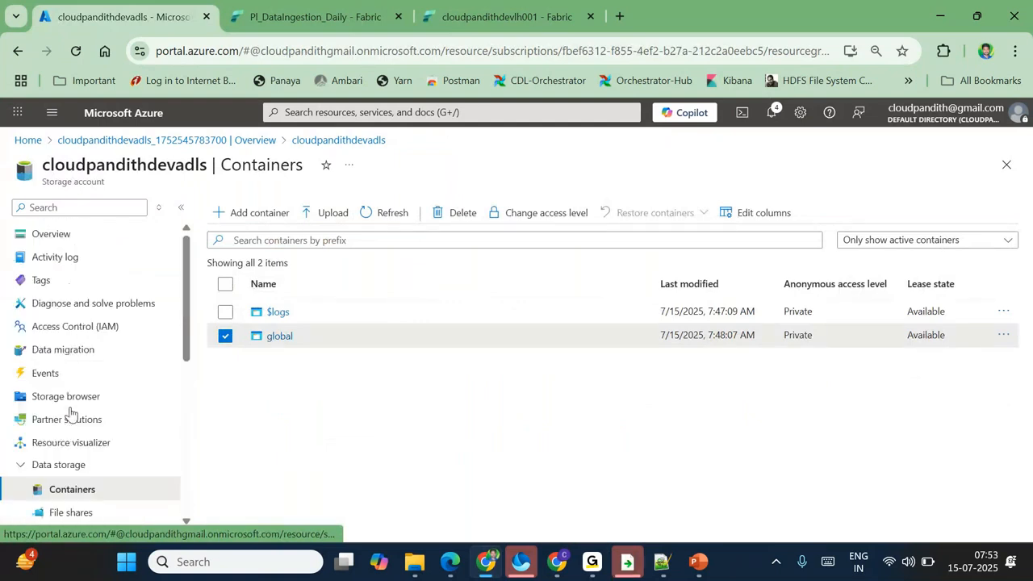
left_click(24, 463)
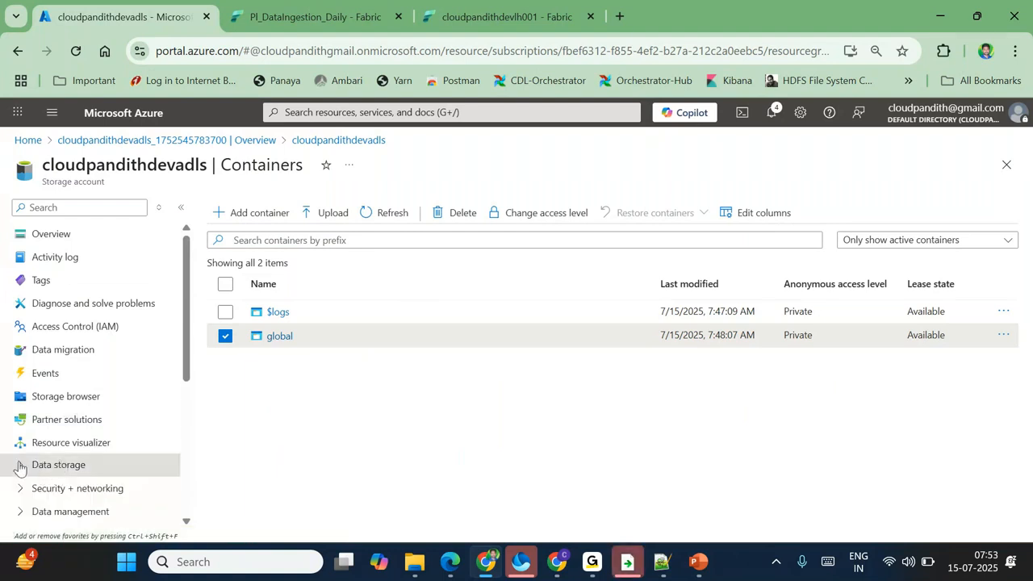
left_click(19, 466)
scroll(19, 466, "down", 2)
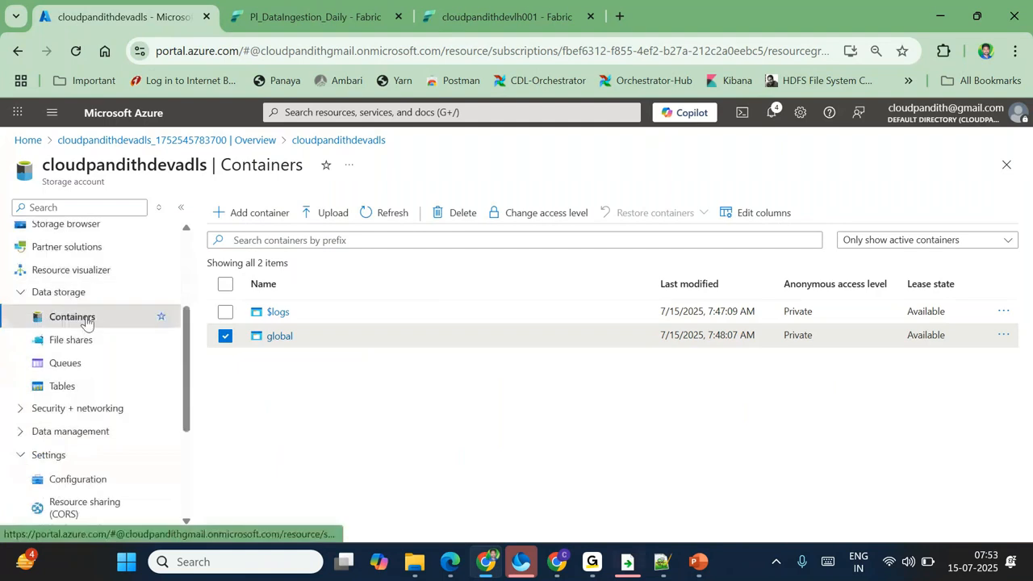
scroll(113, 386, "down", 3)
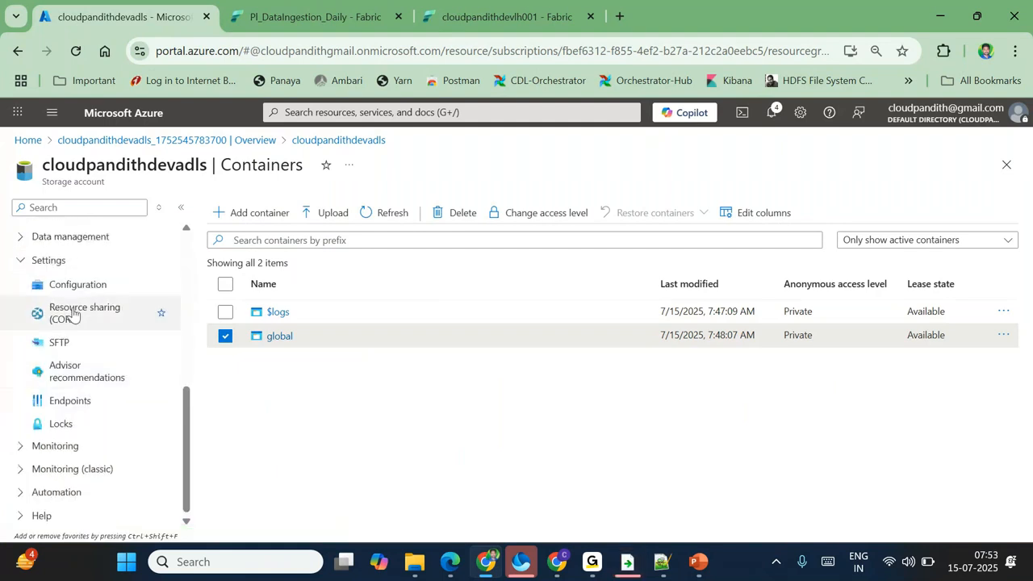
Step: Copy the Data Lake Storage primary endpoint URL from Endpoints and return to Fabric
left_click(63, 401)
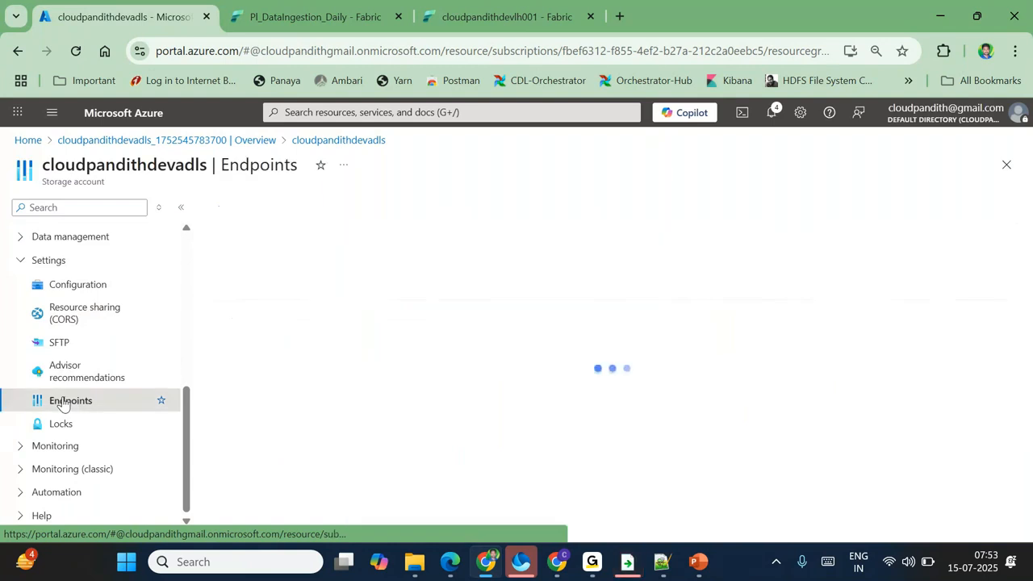
scroll(366, 426, "down", 2)
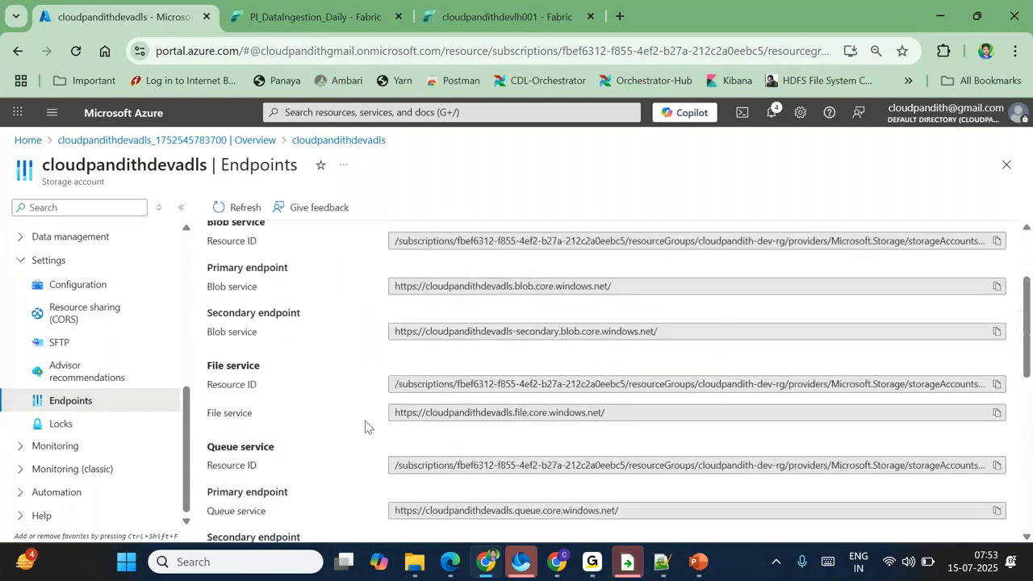
scroll(365, 426, "down", 6)
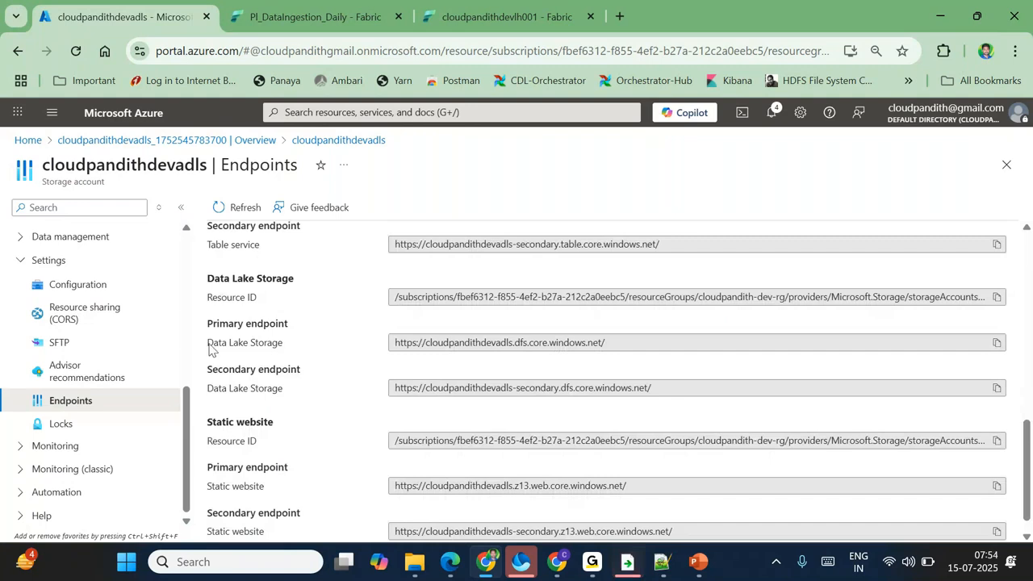
left_click_drag(209, 327, 308, 323)
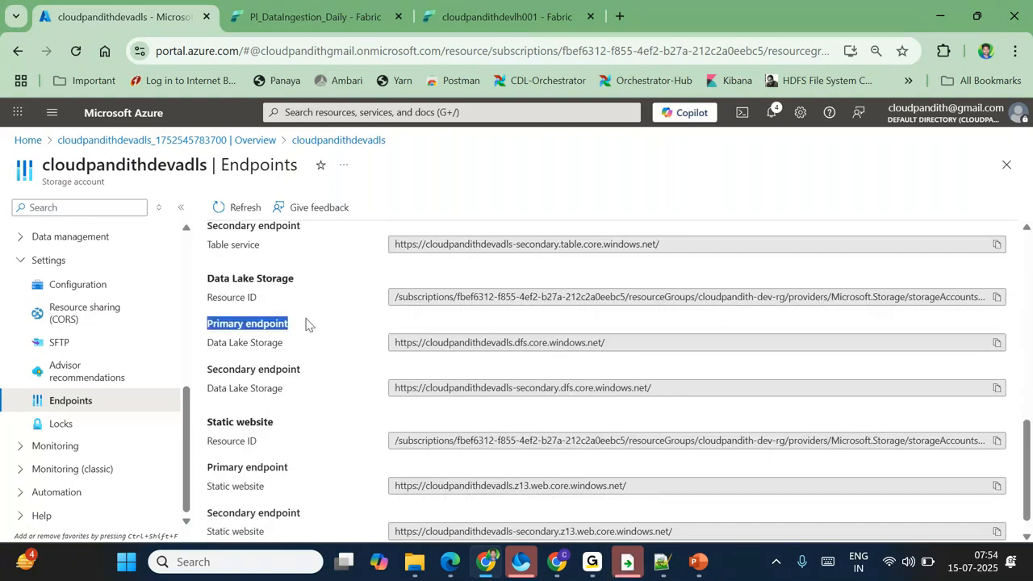
left_click(996, 343)
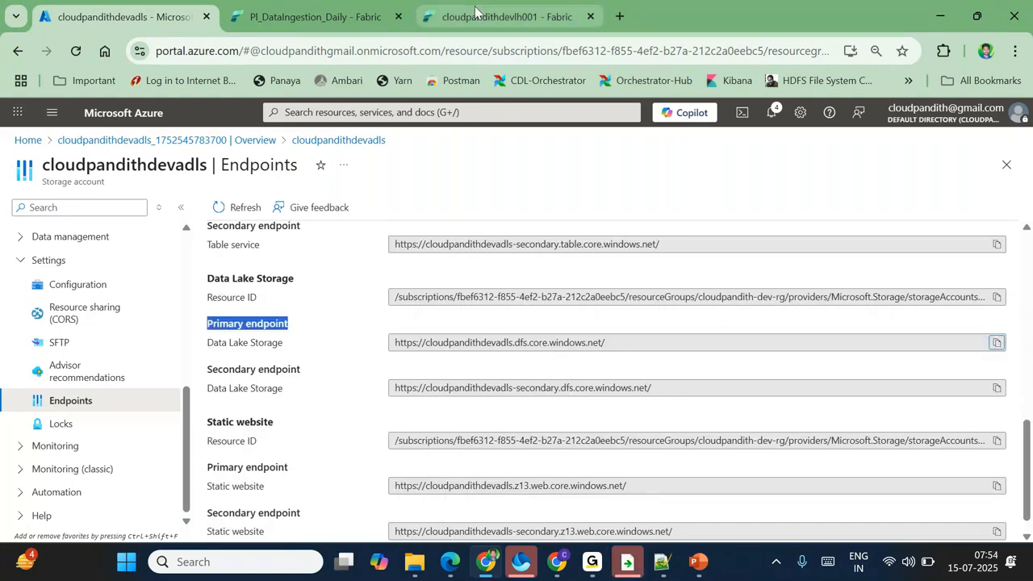
left_click(468, 13)
left_click(314, 16)
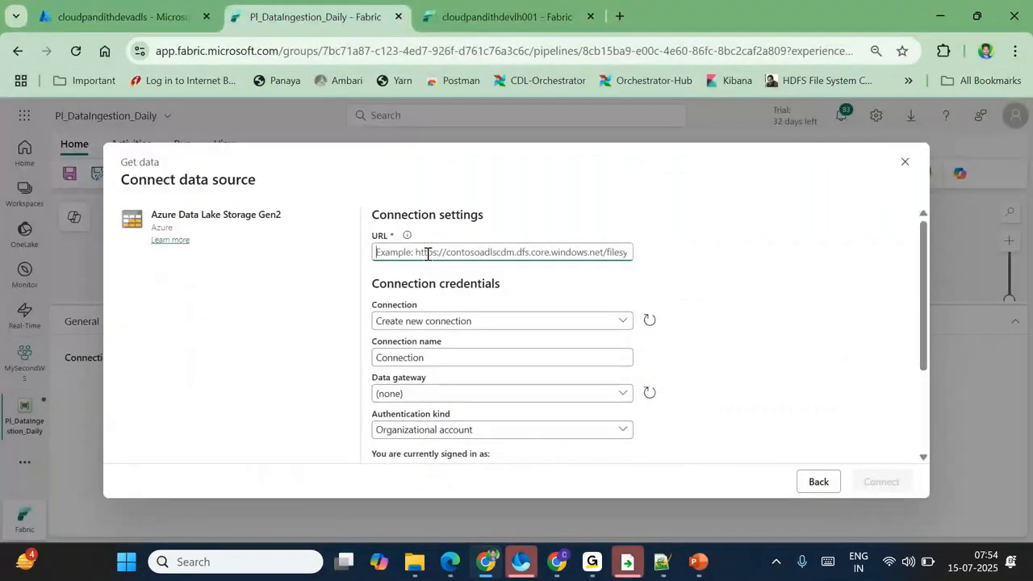
Step: Set the connection URL to the ADLS endpoint with the container name global appended
key("ctrl+v")
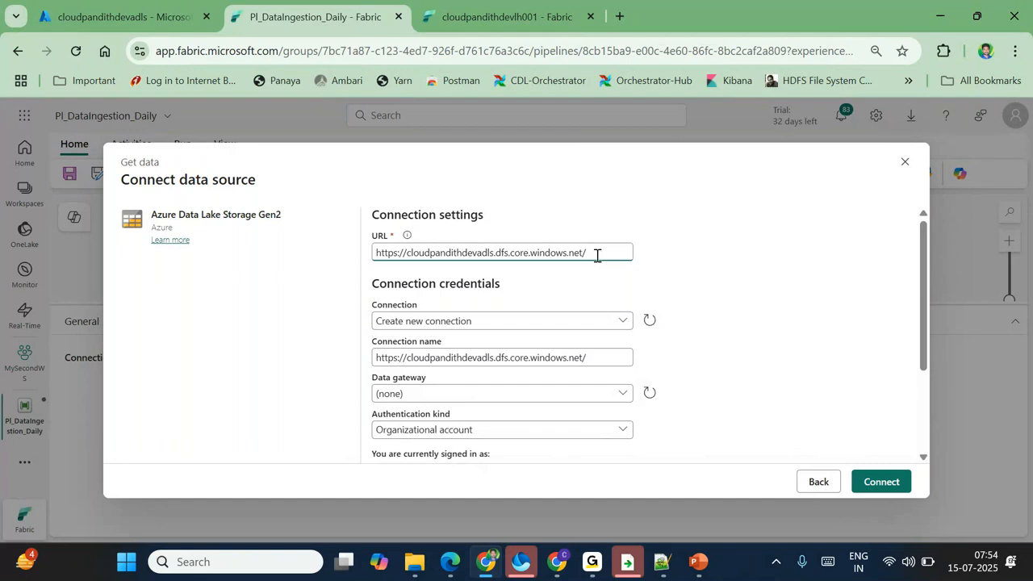
left_click(121, 16)
scroll(134, 322, "up", 5)
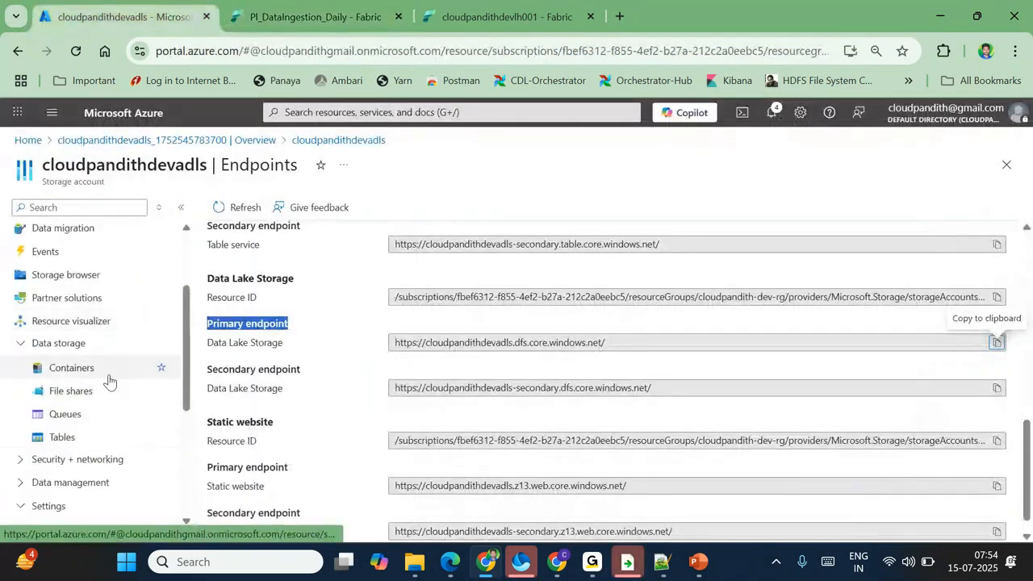
left_click(85, 368)
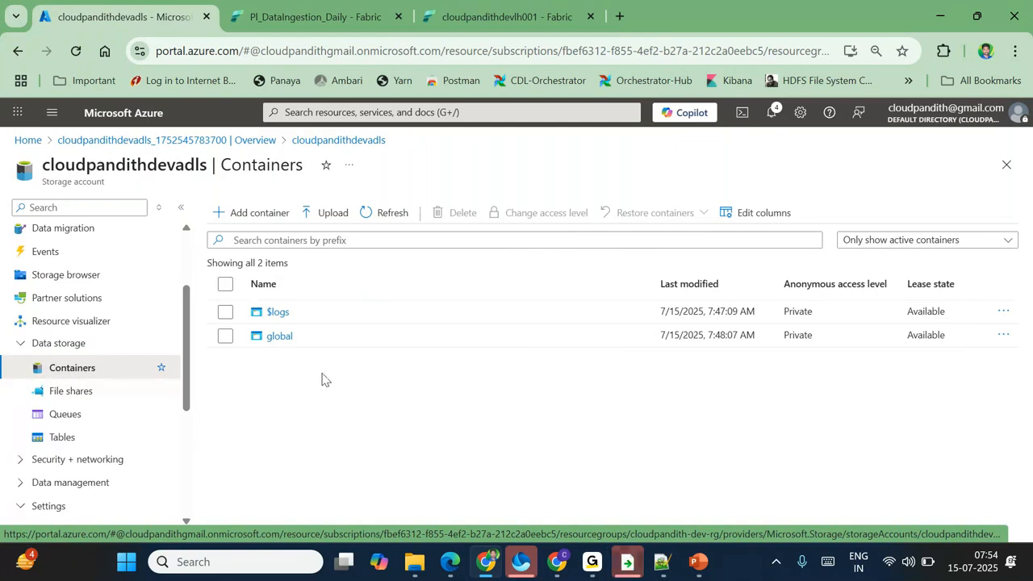
double_click(324, 337)
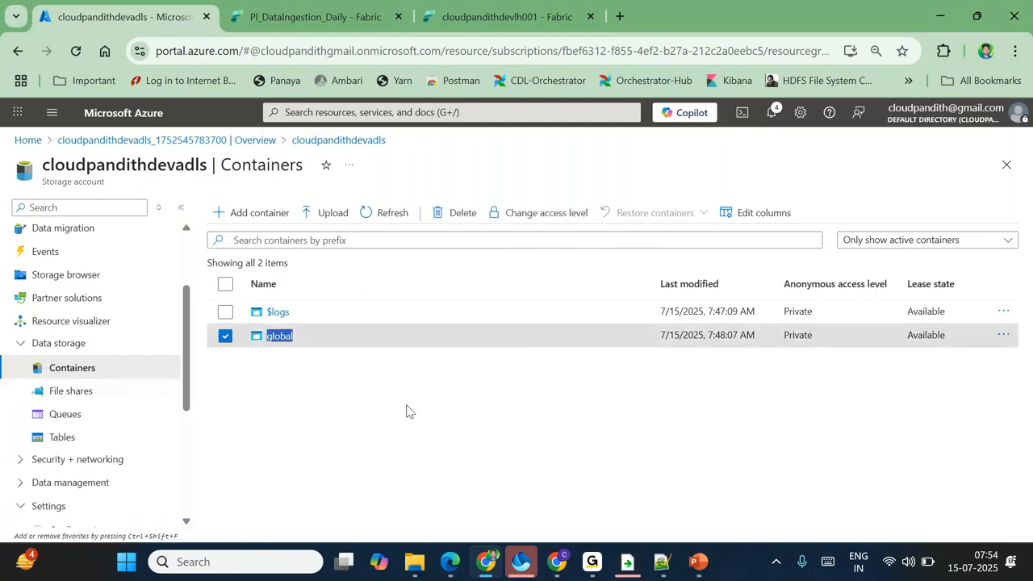
left_click(320, 18)
key("ctrl+v")
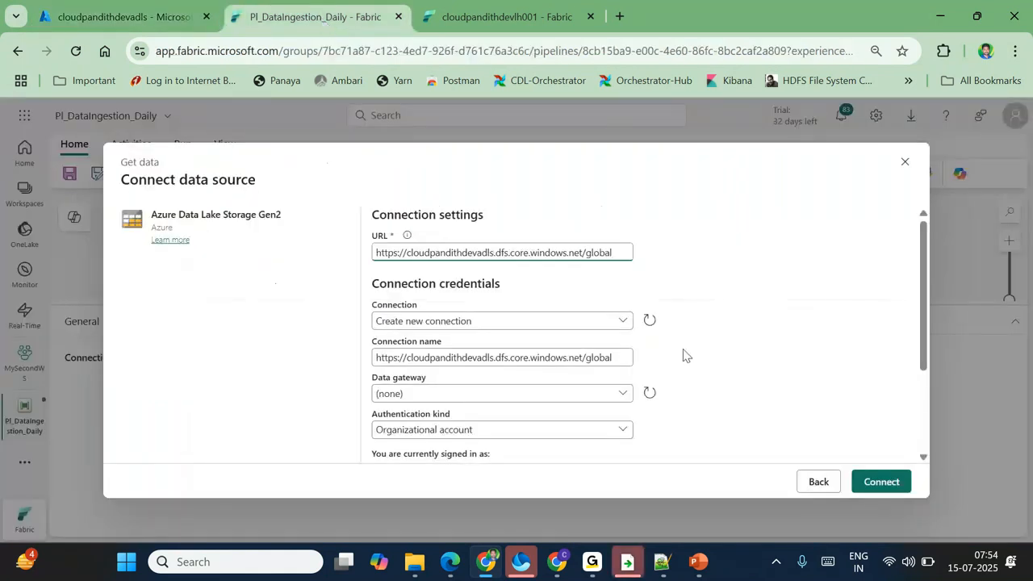
Step: Rename the connection to ls_adlsgen2
left_click(433, 321)
left_click(433, 322)
left_click(435, 361)
triple_click(436, 361)
key("BackSpace")
type("ls")
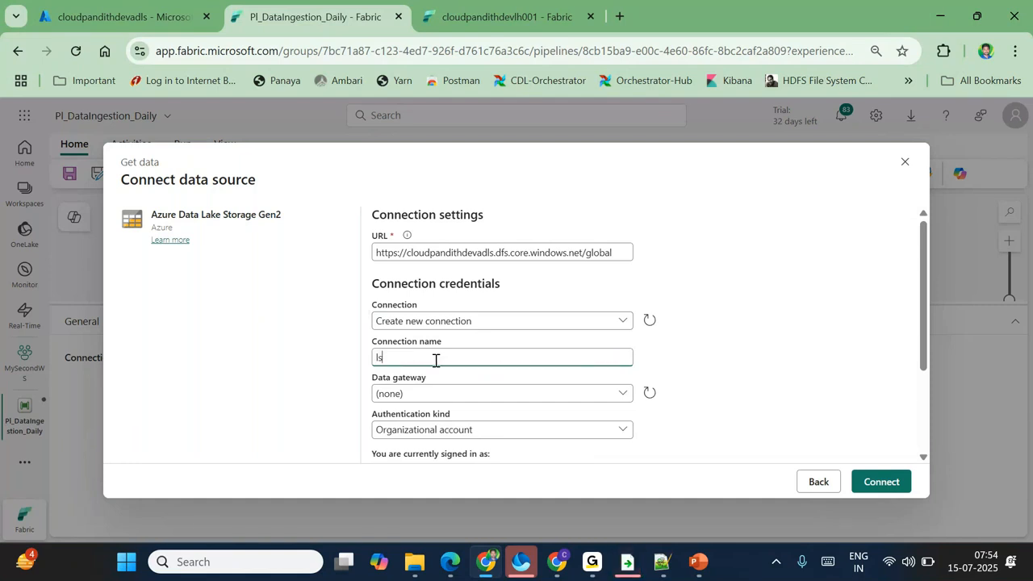
type("_adlsgen2")
Step: Leave the data gateway as none and choose Account key authentication
scroll(435, 361, "down", 2)
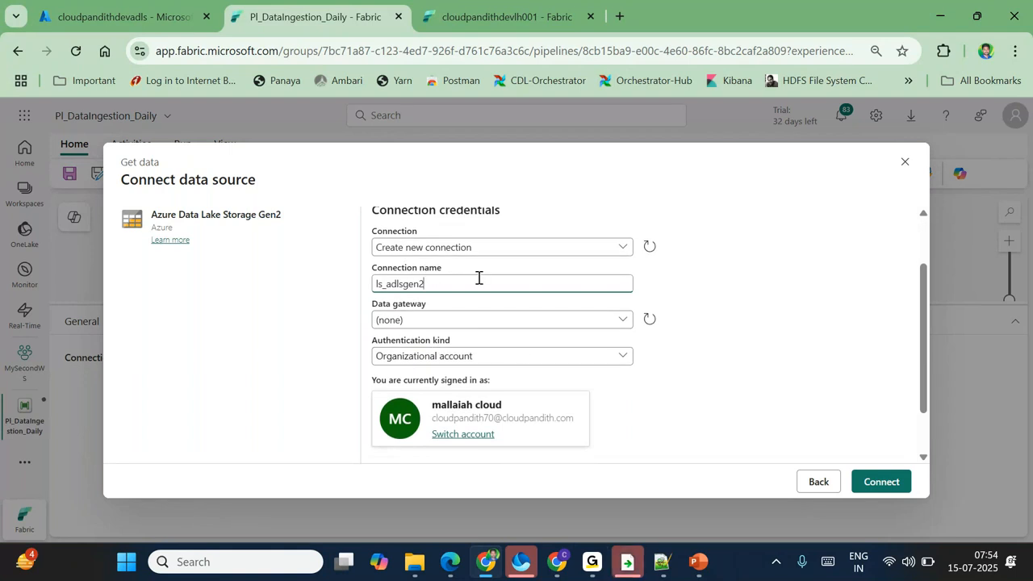
scroll(415, 276, "up", 1)
scroll(405, 300, "down", 3)
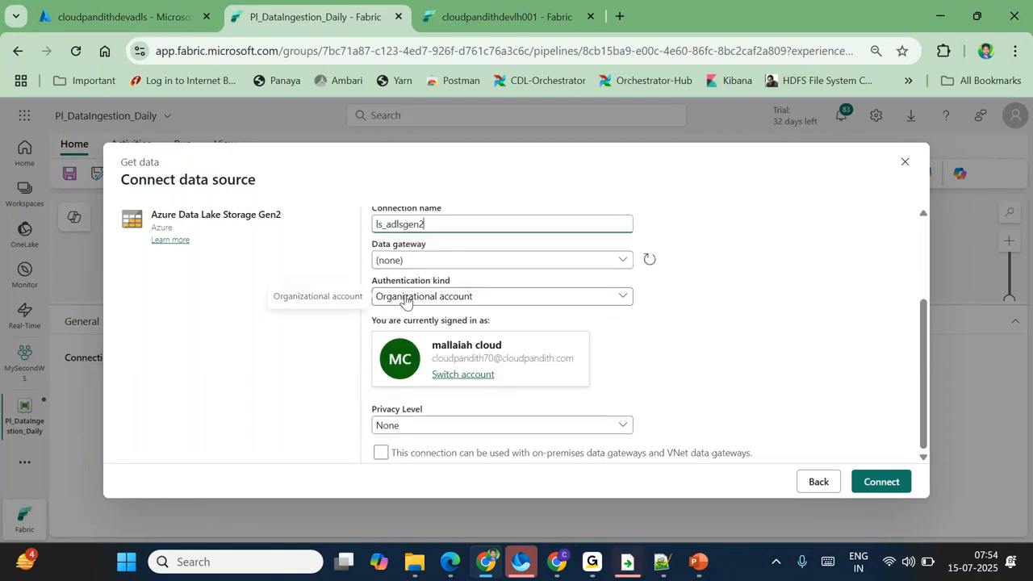
left_click(391, 265)
left_click(390, 267)
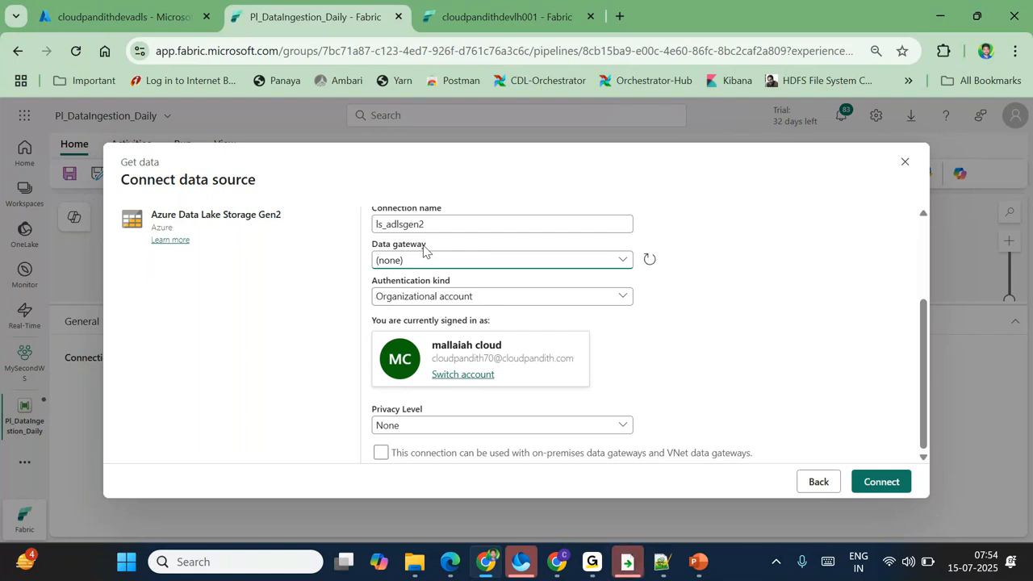
left_click(410, 299)
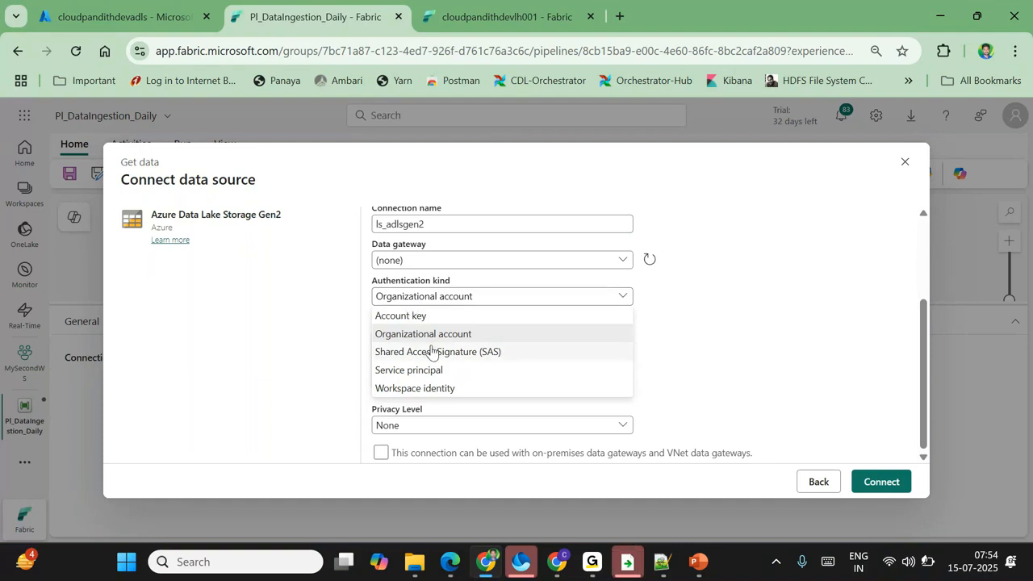
left_click(407, 319)
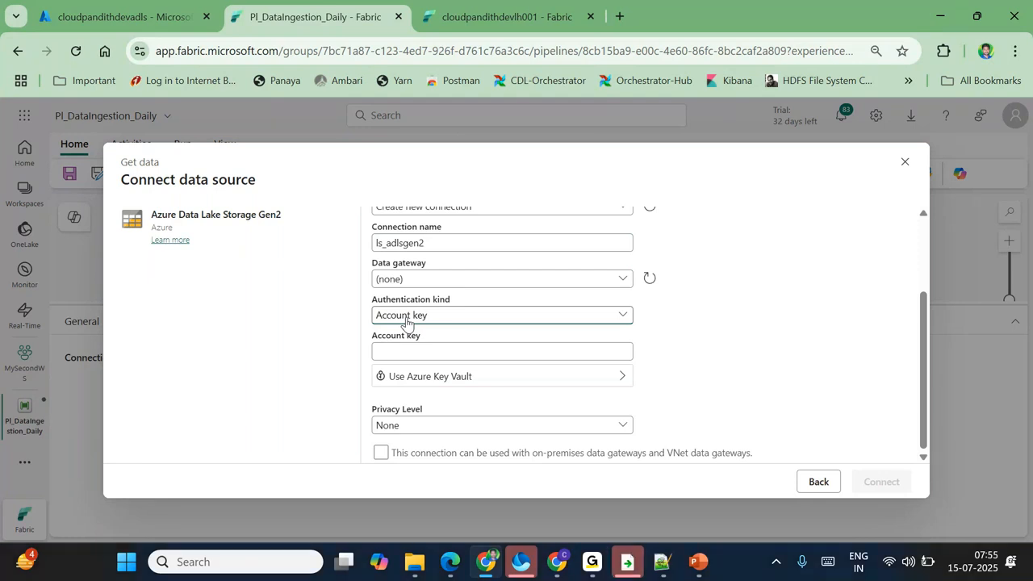
left_click(385, 351)
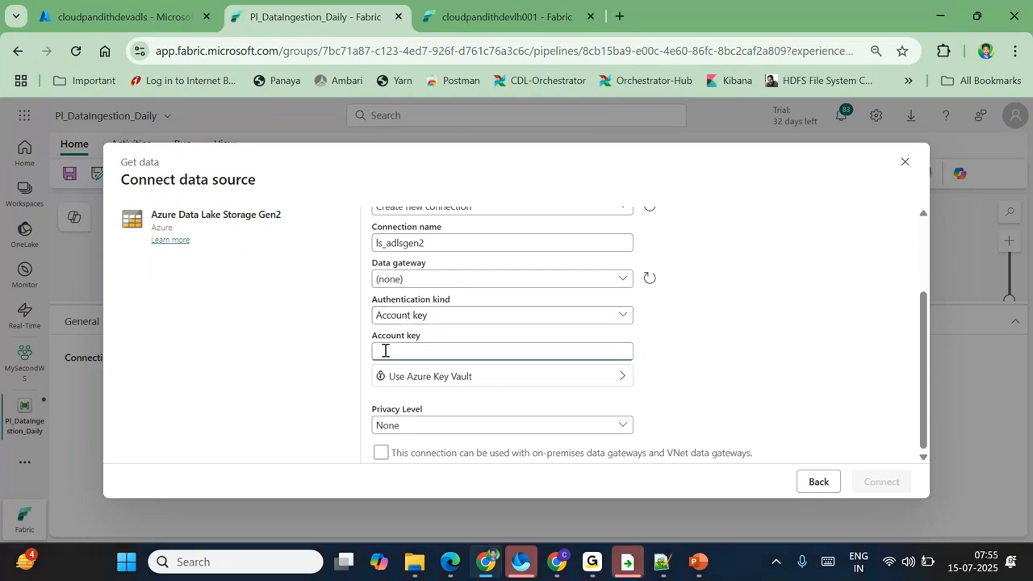
Step: Reveal and copy key1 from the storage account's Access keys page under Security + networking
left_click(116, 15)
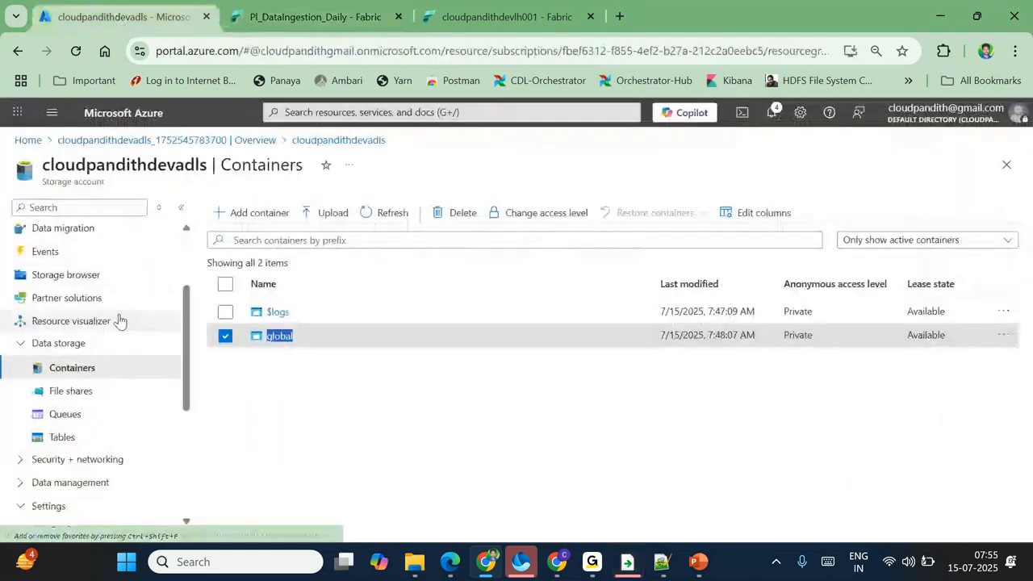
scroll(119, 321, "up", 1)
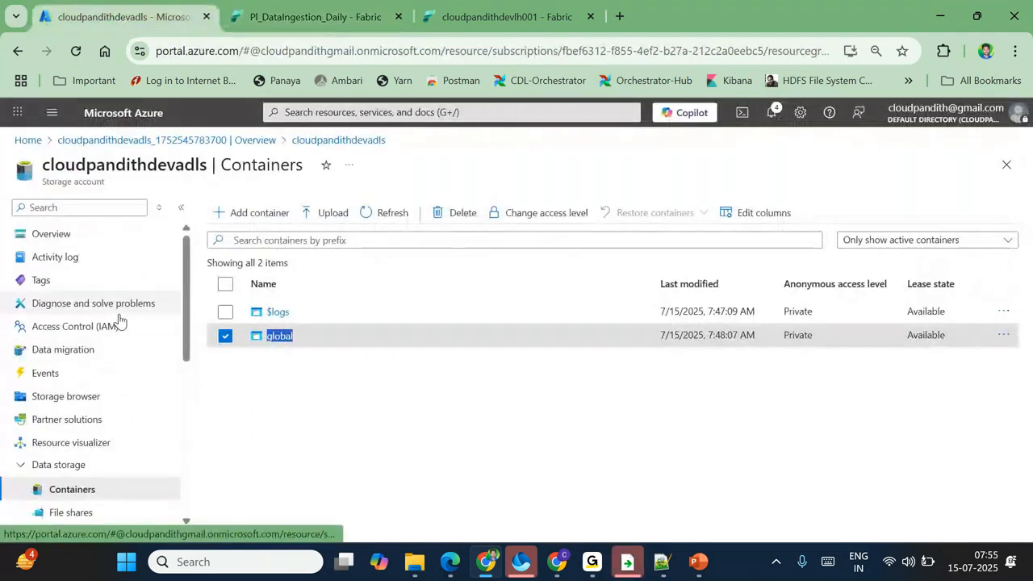
scroll(81, 315, "down", 3)
left_click(32, 258)
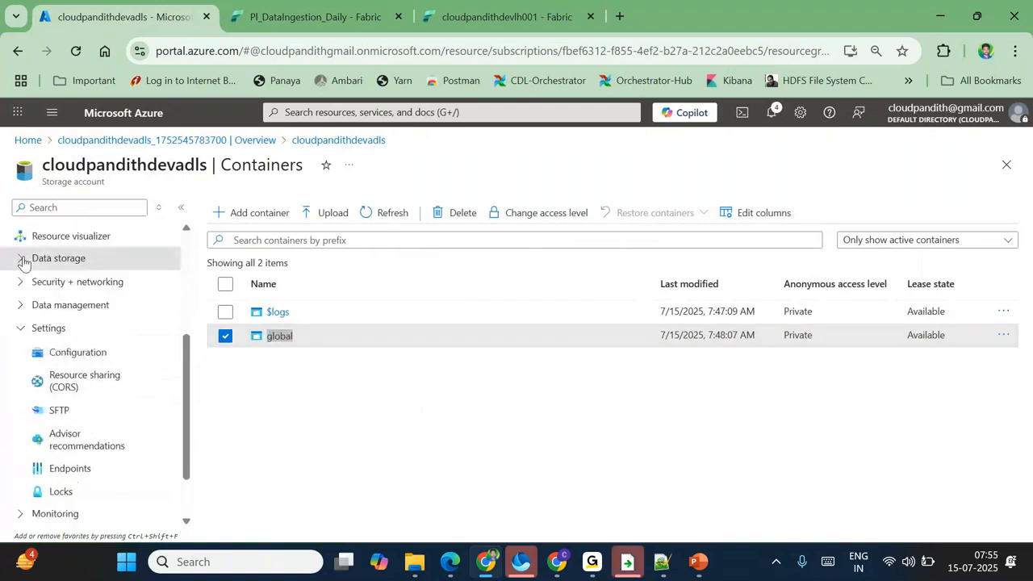
left_click(29, 332)
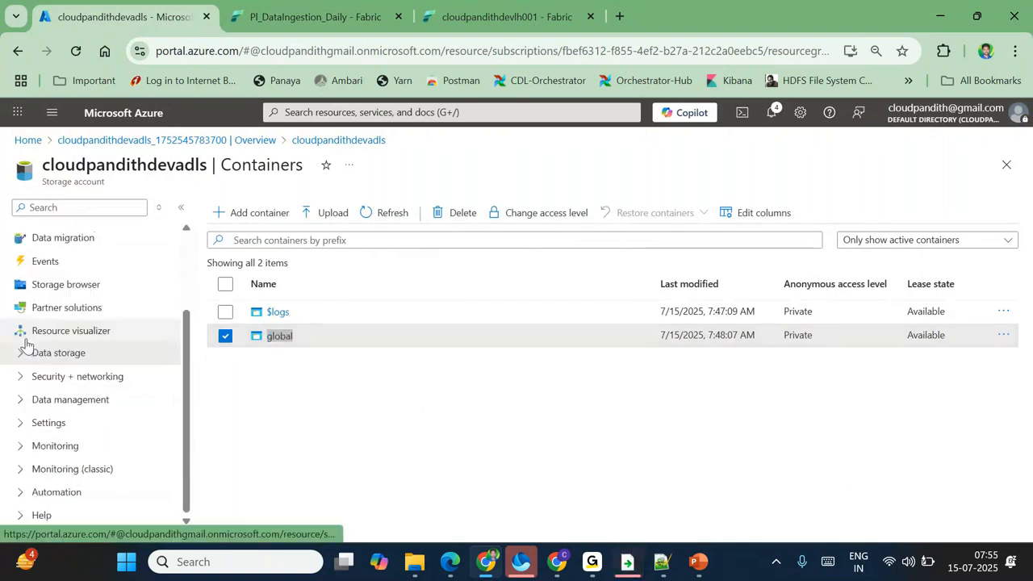
left_click(25, 383)
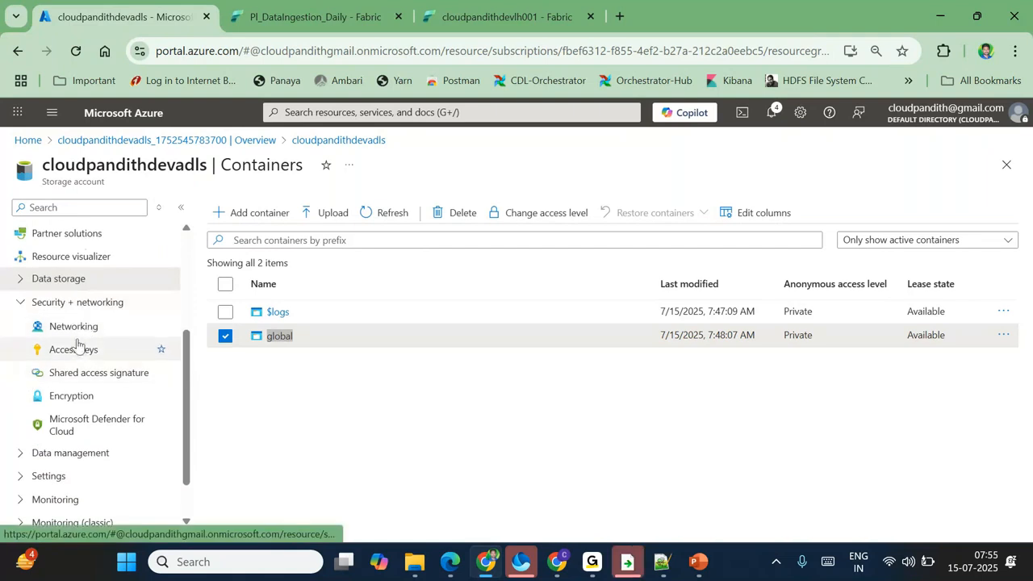
left_click(77, 346)
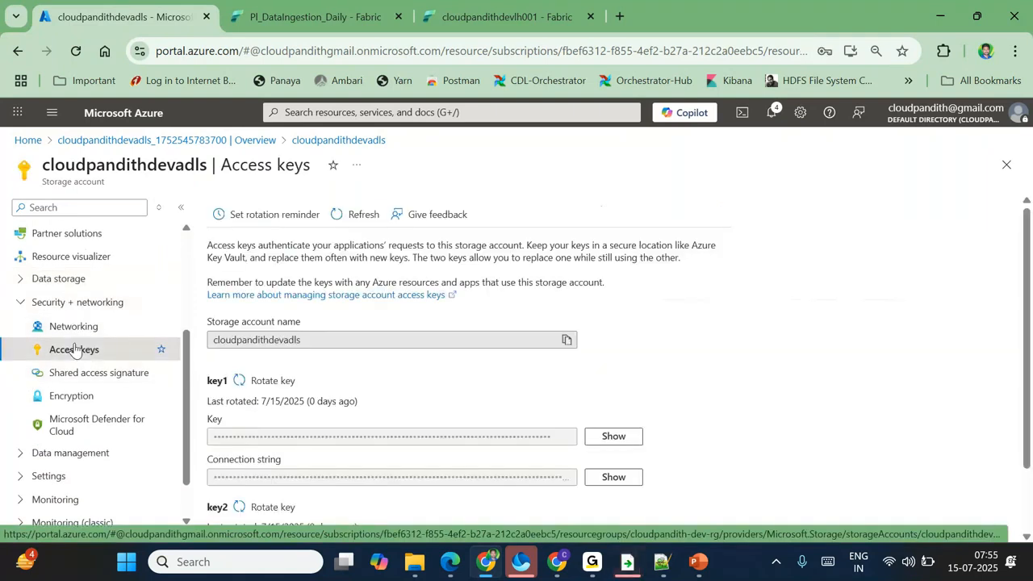
scroll(594, 396, "down", 1)
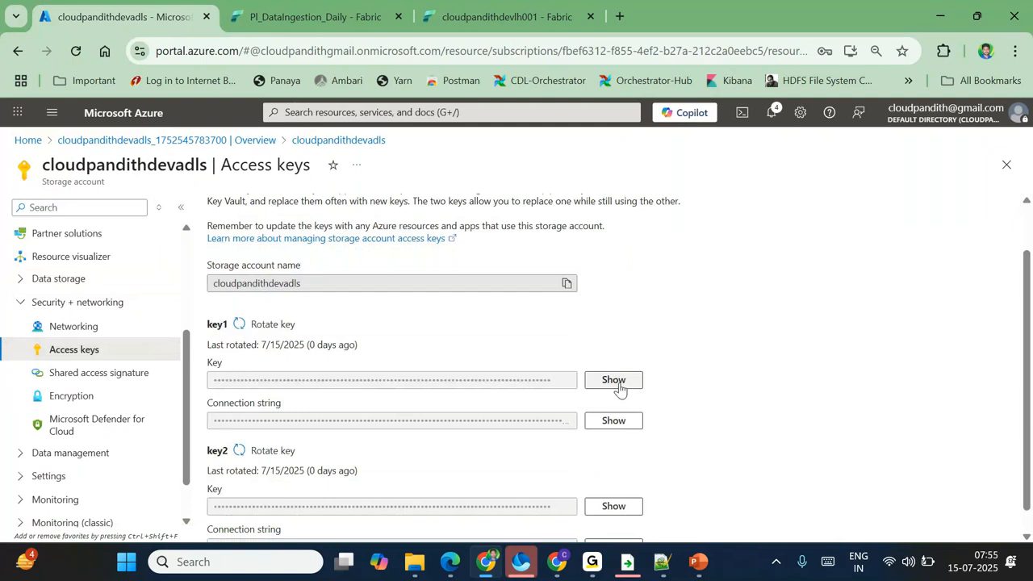
left_click(615, 381)
left_click(328, 17)
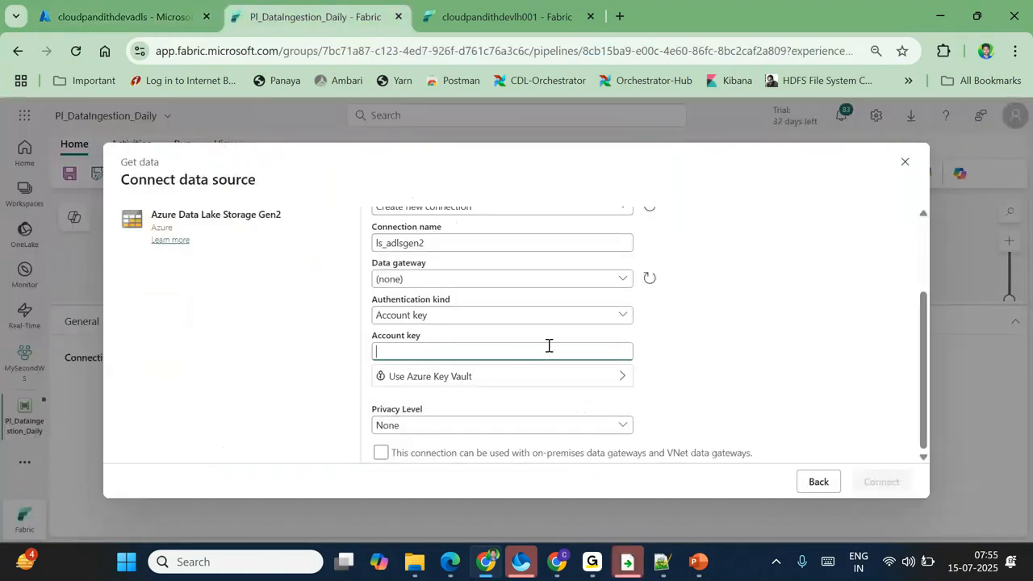
Step: Paste the account key, create the ls_adlsgen2 connection, and confirm the test succeeds
key("ctrl+v")
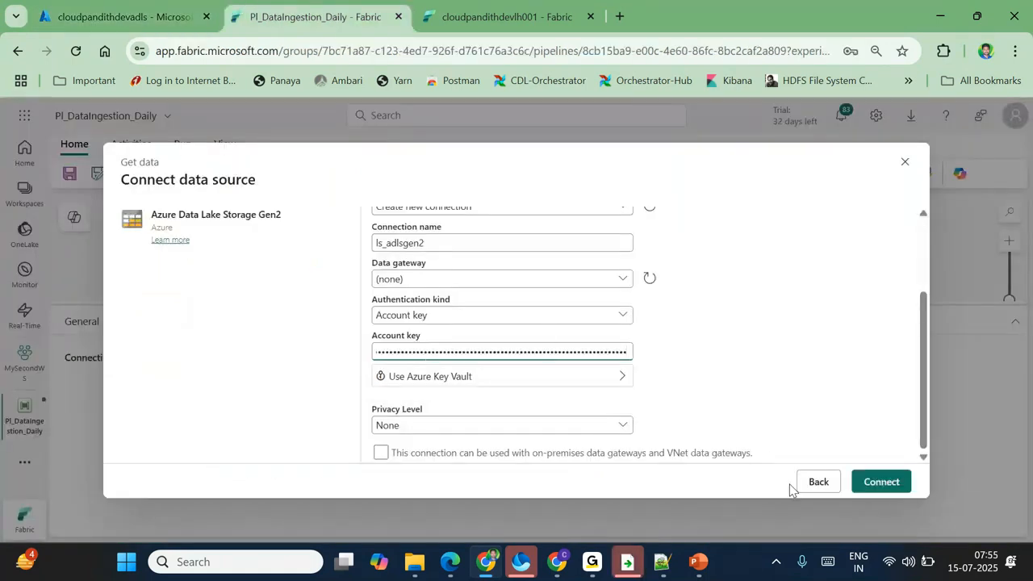
left_click(894, 481)
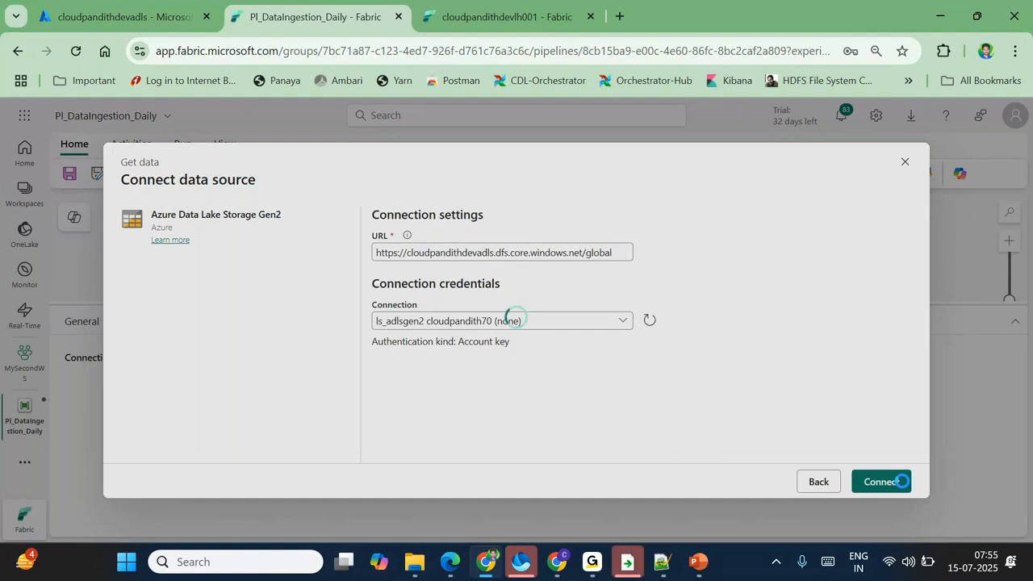
left_click(894, 482)
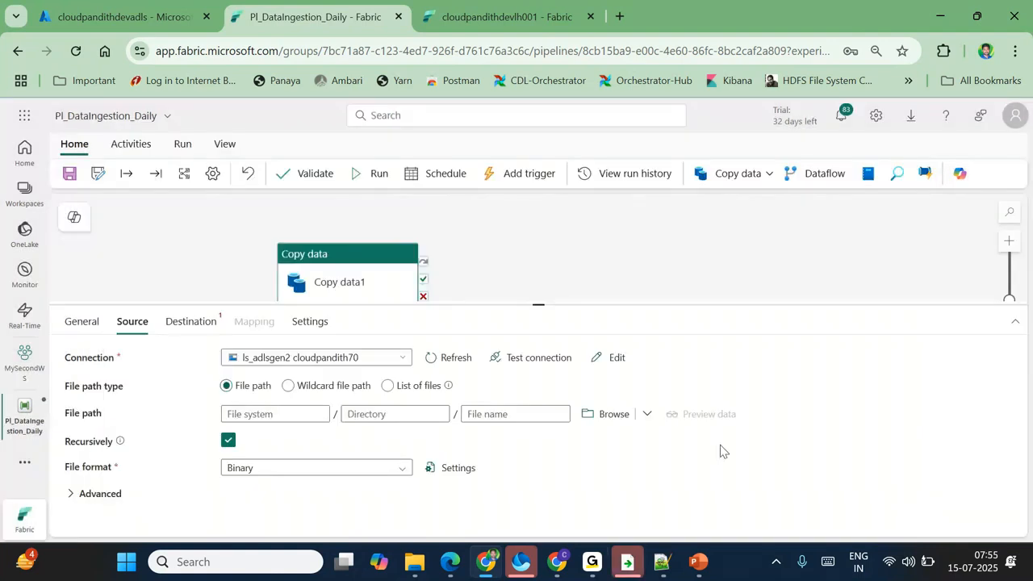
left_click(517, 360)
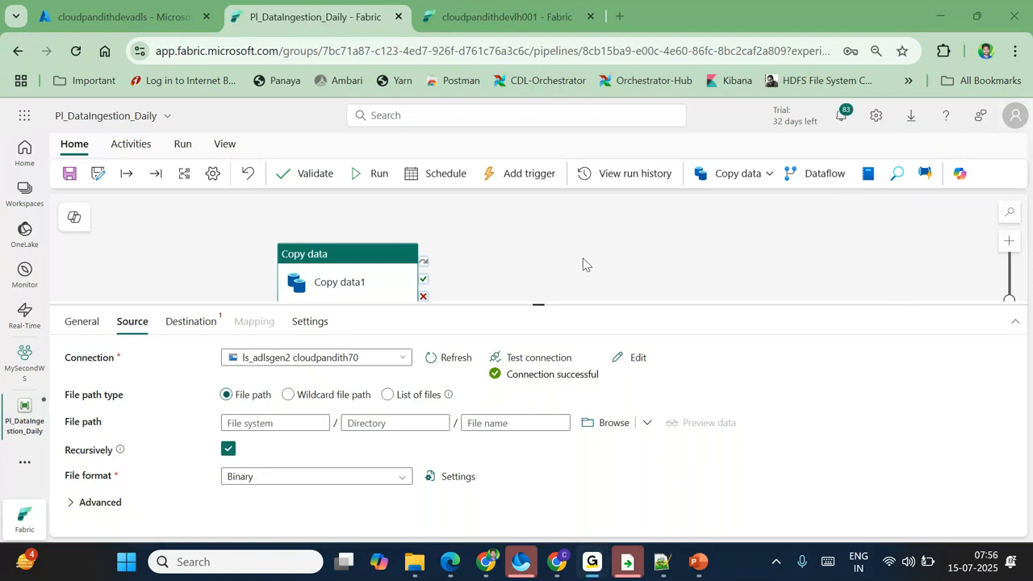
Step: Browse to global/india/landing/emp as the source directory, leaving the file name empty
left_click(613, 423)
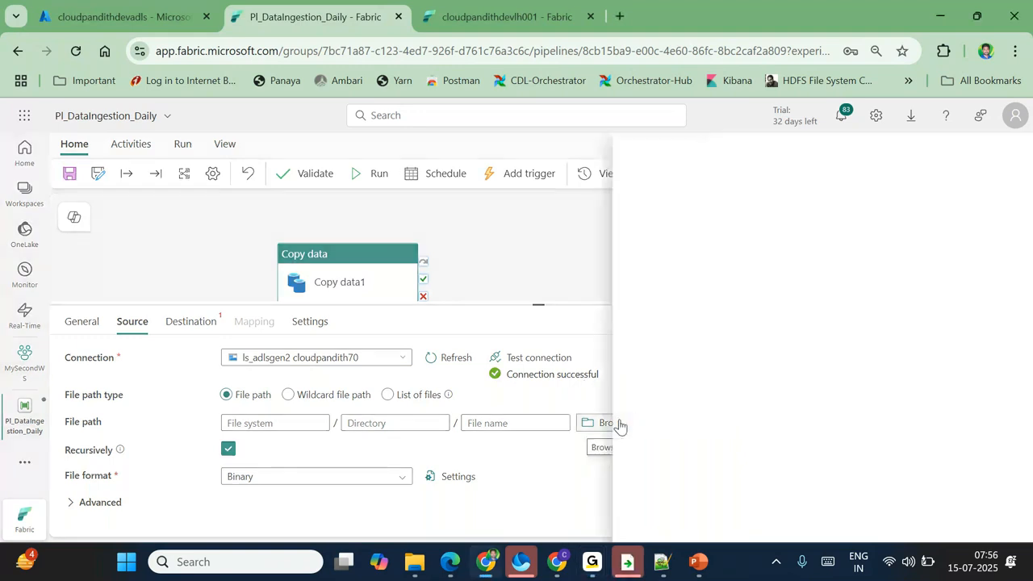
left_click(628, 230)
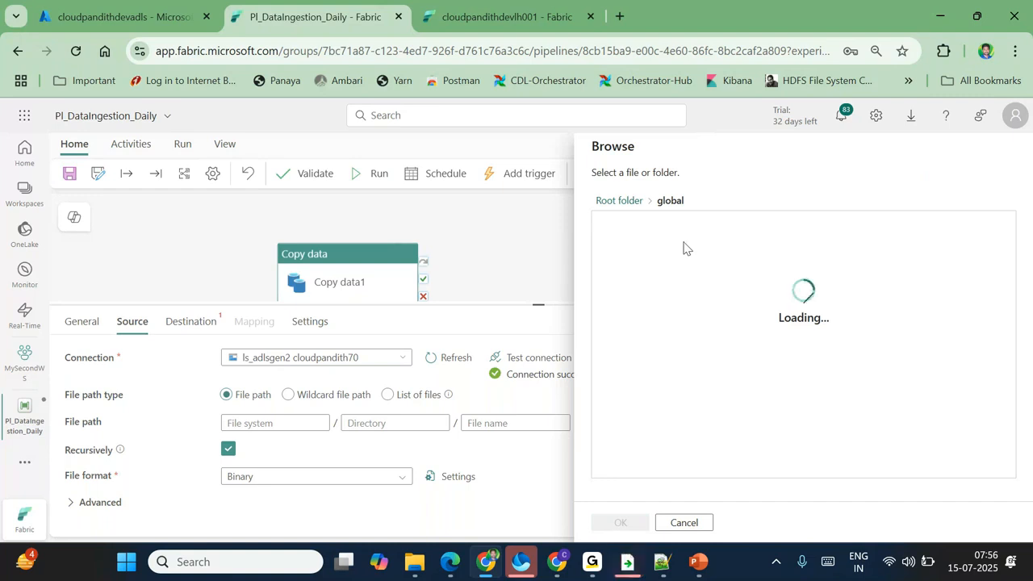
left_click(618, 228)
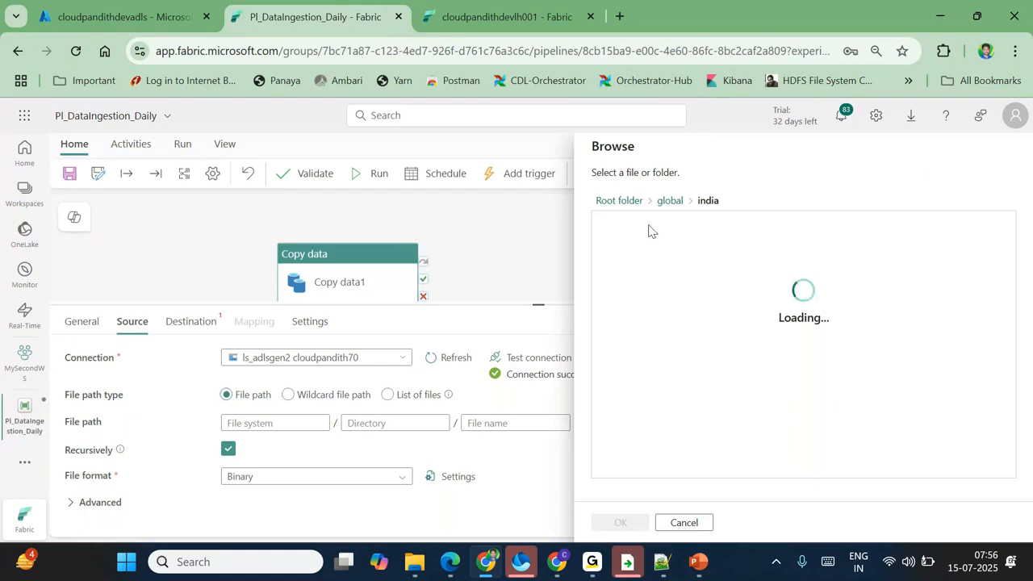
left_click(623, 227)
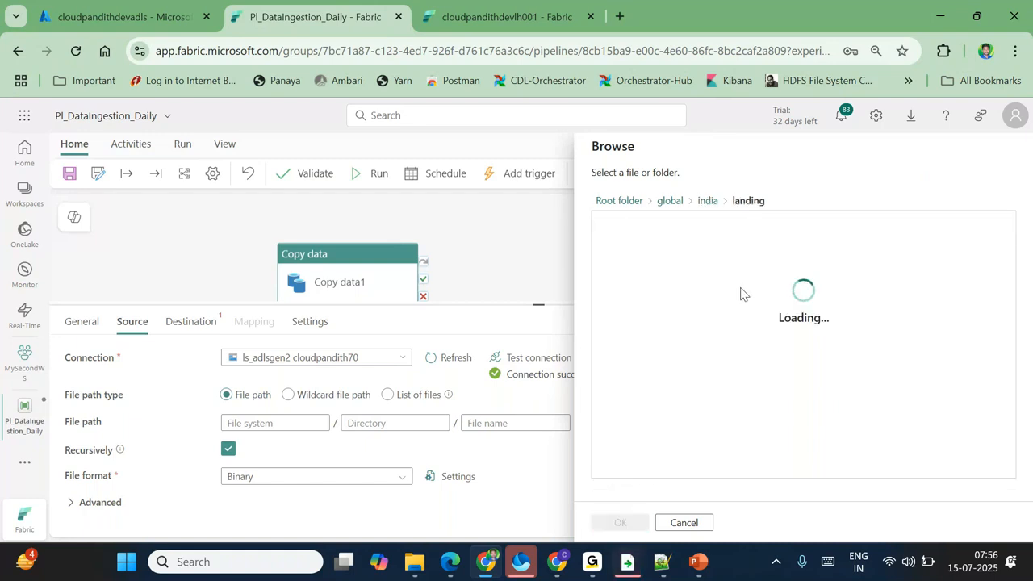
left_click(623, 230)
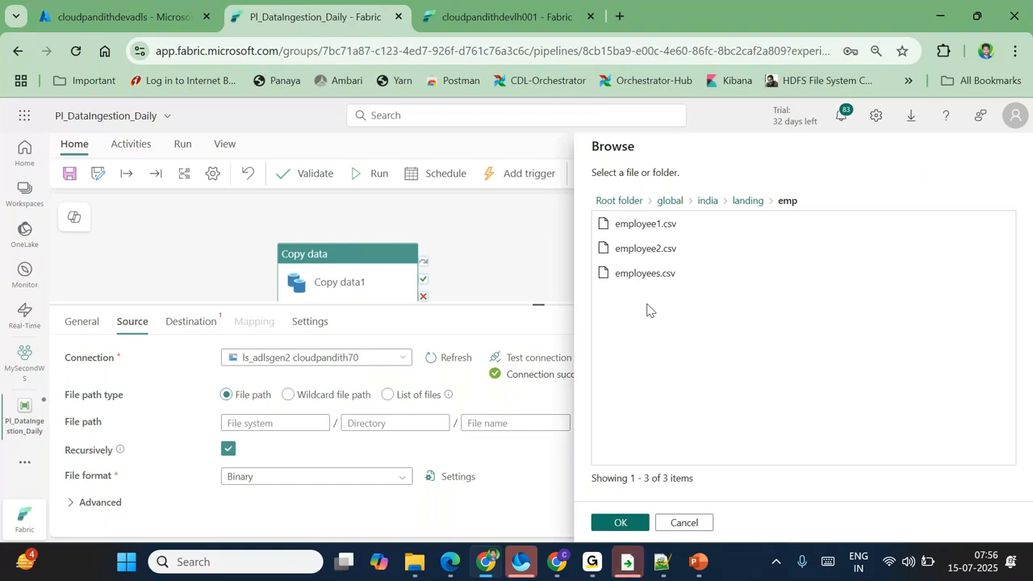
left_click(619, 524)
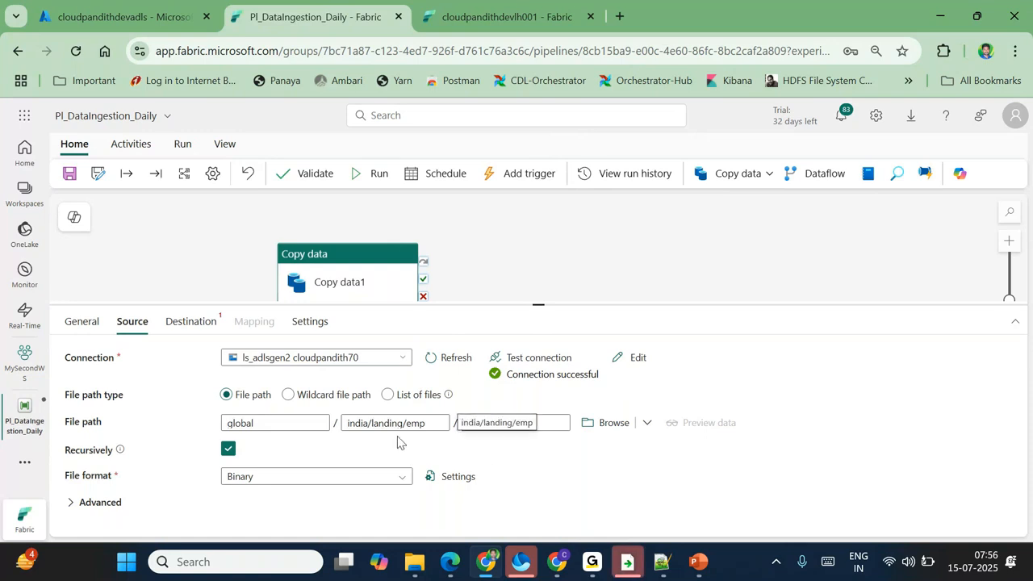
left_click(495, 422)
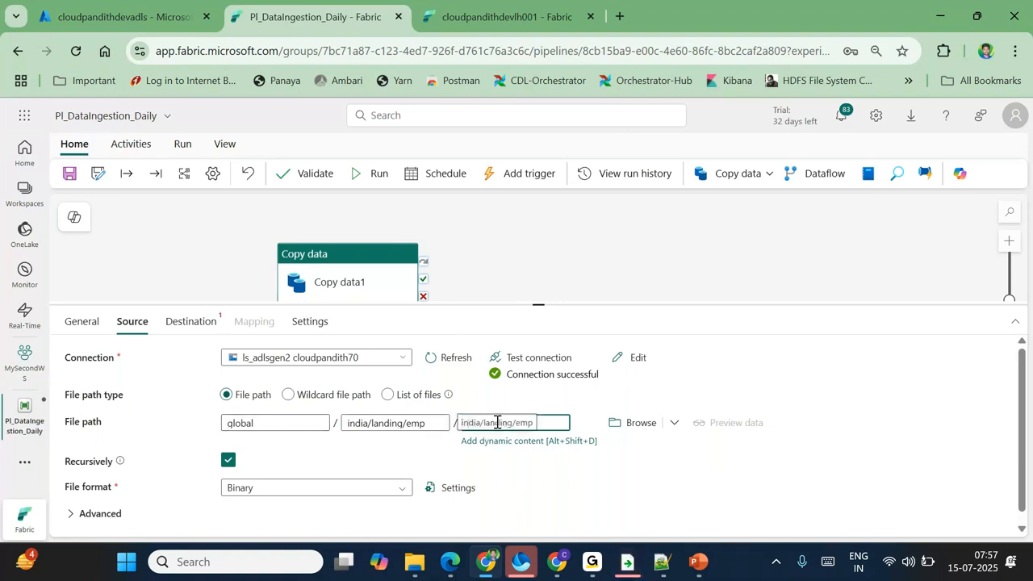
triple_click(433, 422)
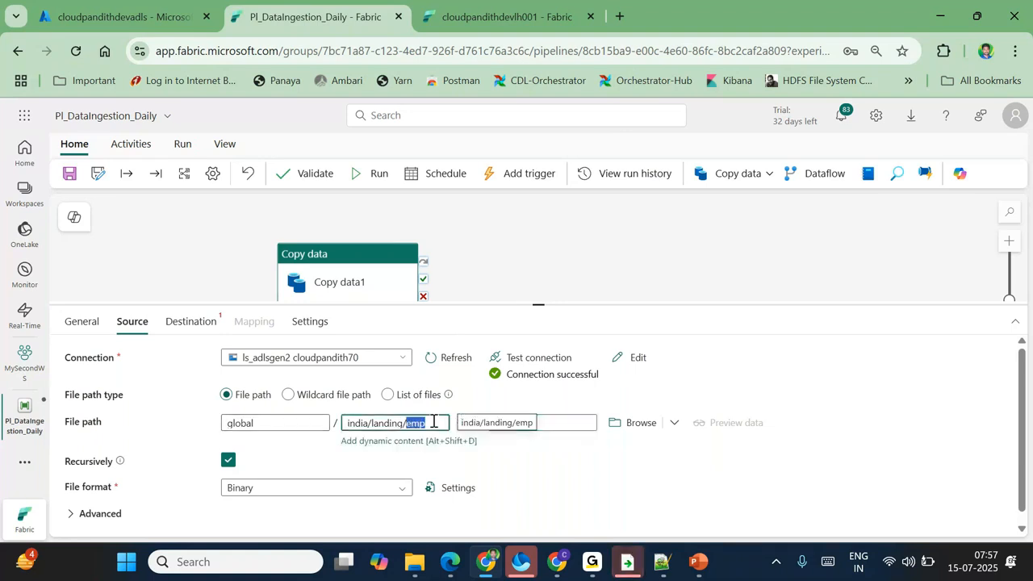
left_click(601, 485)
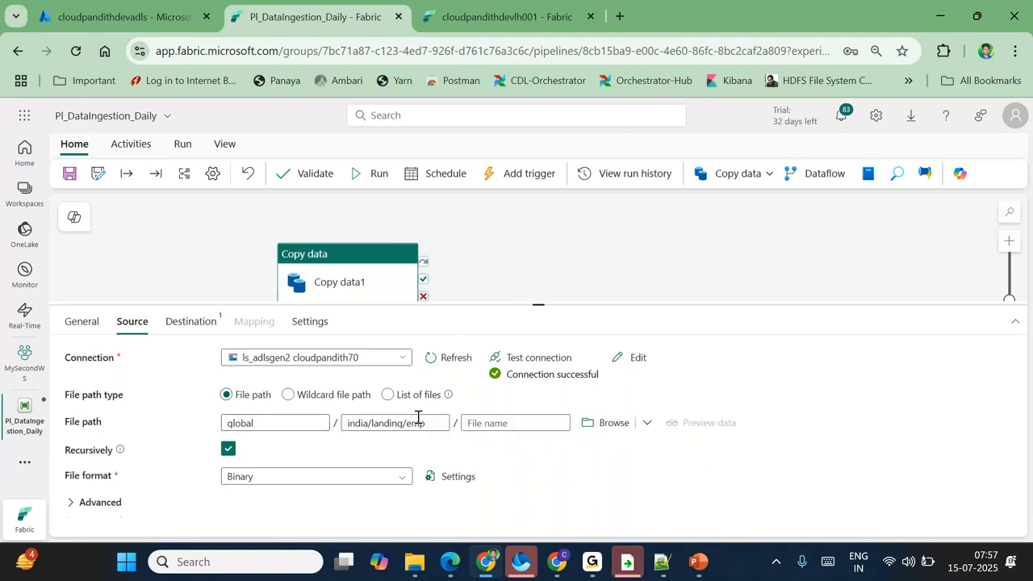
left_click(192, 323)
Step: Point the destination to lakehouse cloudpandithdevlh001 Files, directory global/india/bronze/emp
left_click(281, 357)
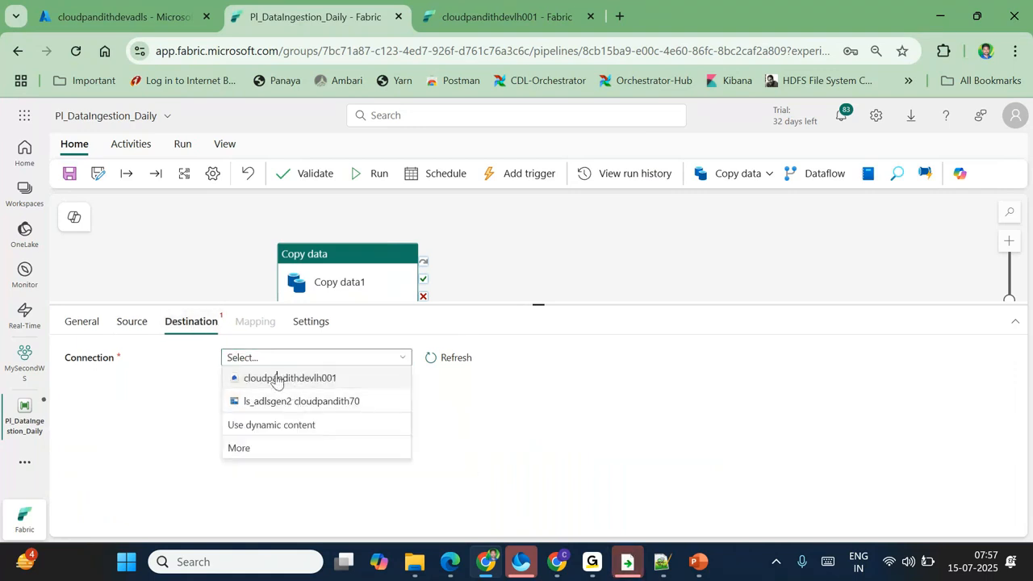
left_click(279, 377)
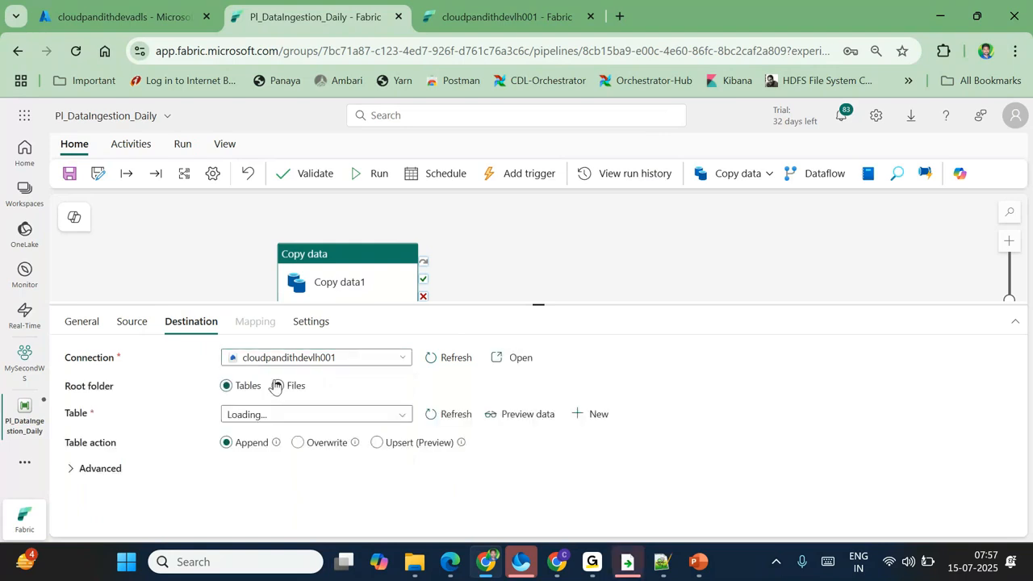
left_click(278, 385)
left_click(267, 407)
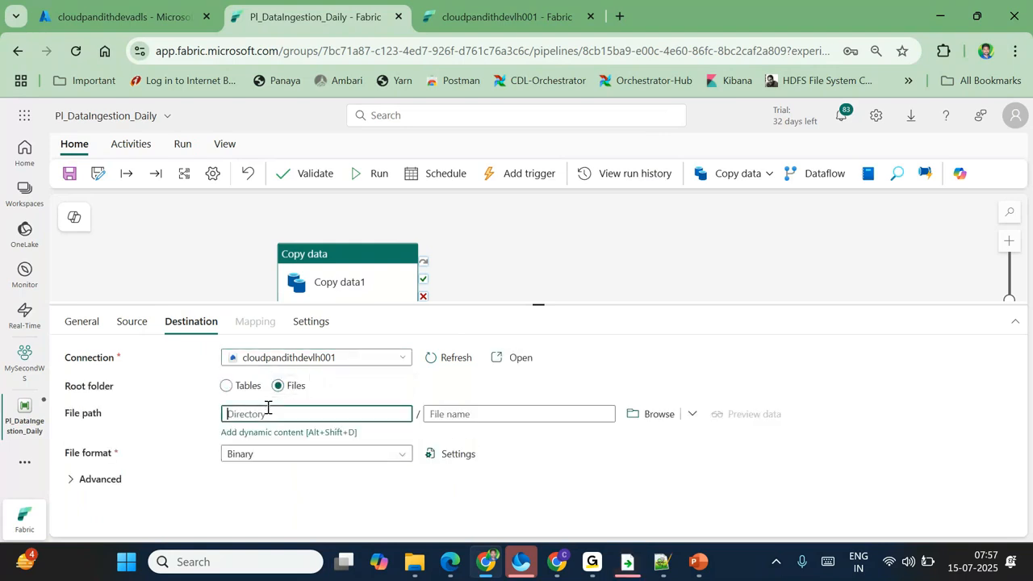
type("glob")
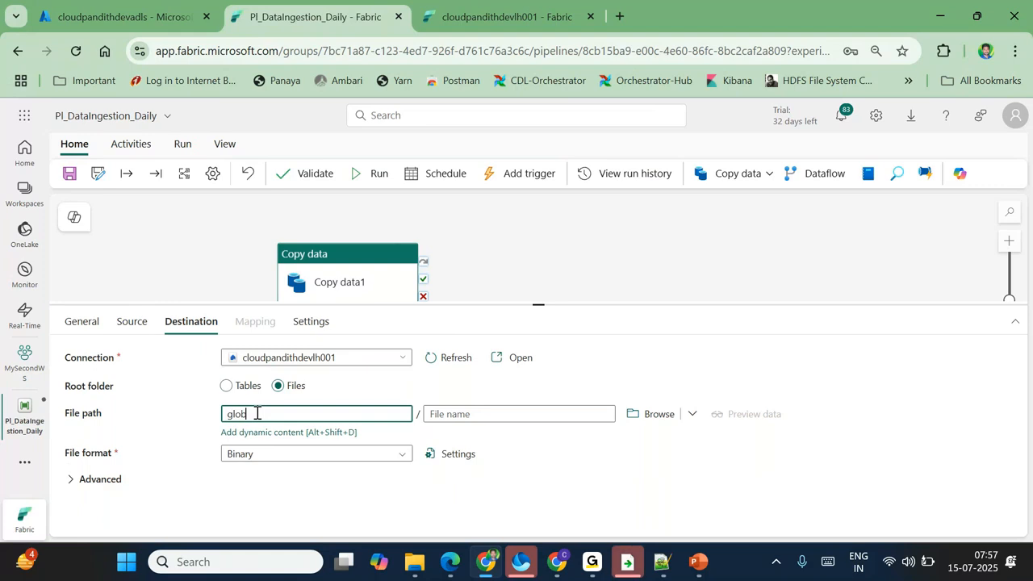
type("al.")
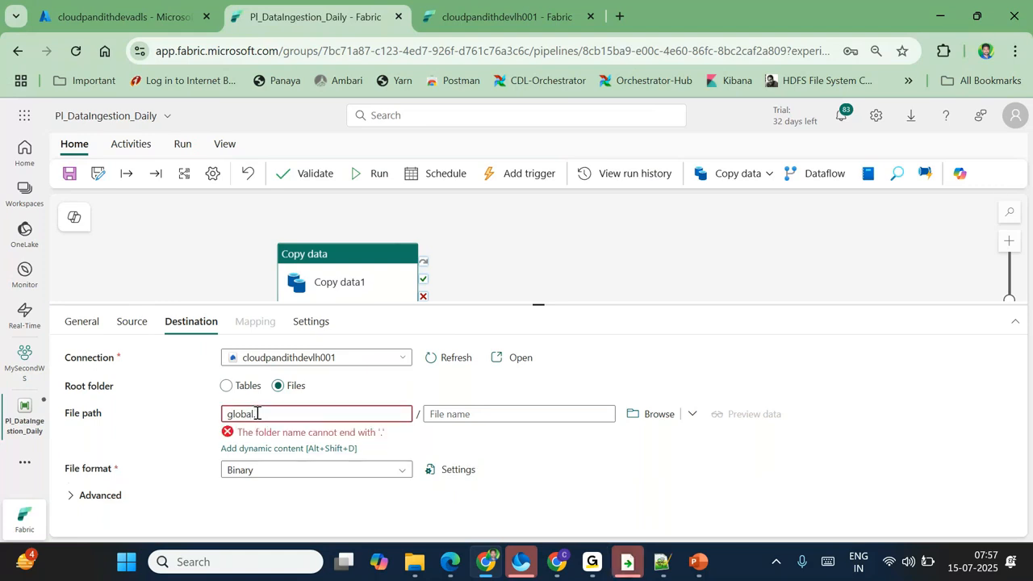
key("BackSpace")
type("/")
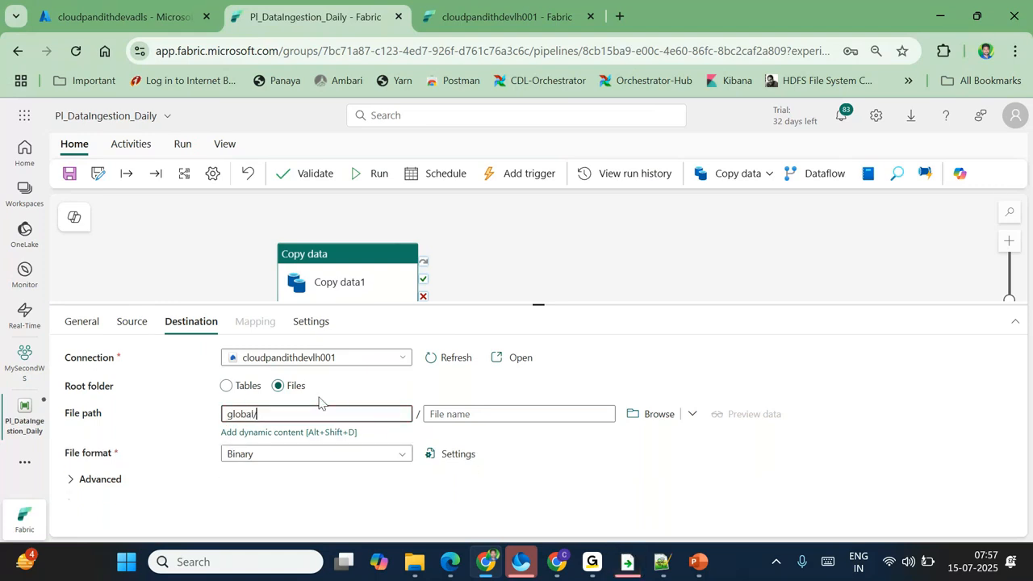
type("india.b")
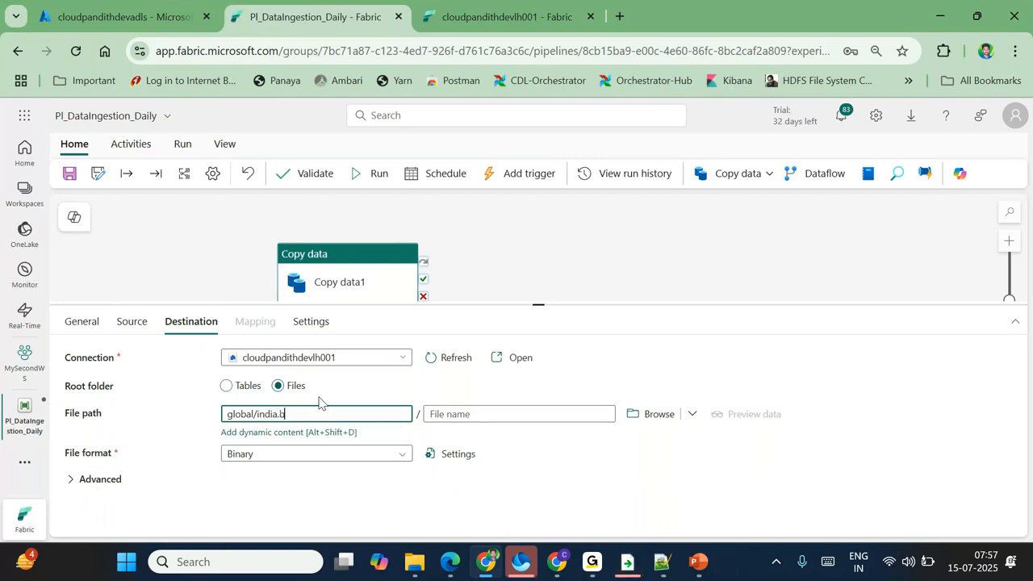
key("BackSpace")
key("BackSpace")
type("/bronze.e")
key("BackSpace")
key("BackSpace")
type("/emp")
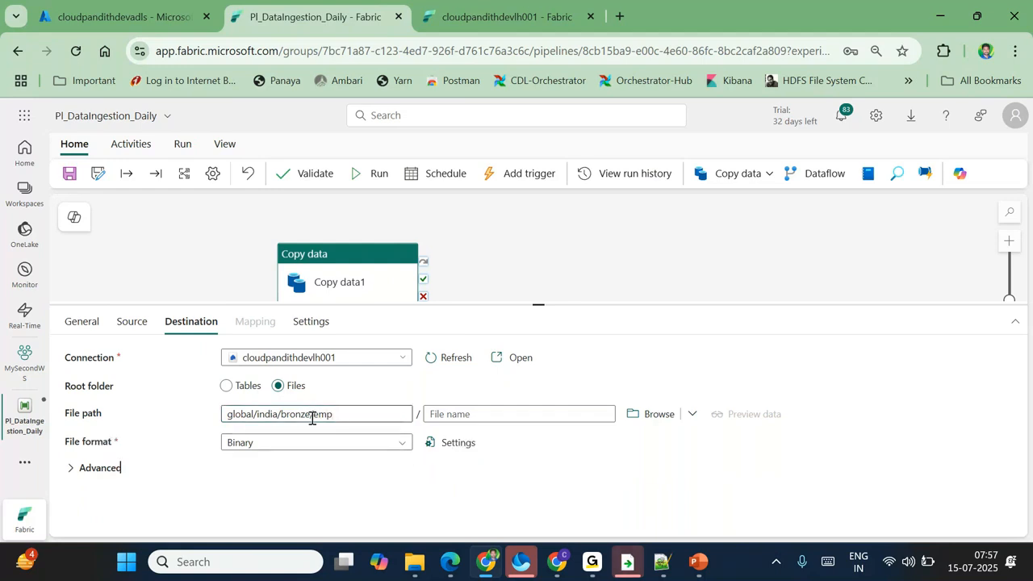
Step: Cross-check the source container global and review the destination directory path
left_click(138, 324)
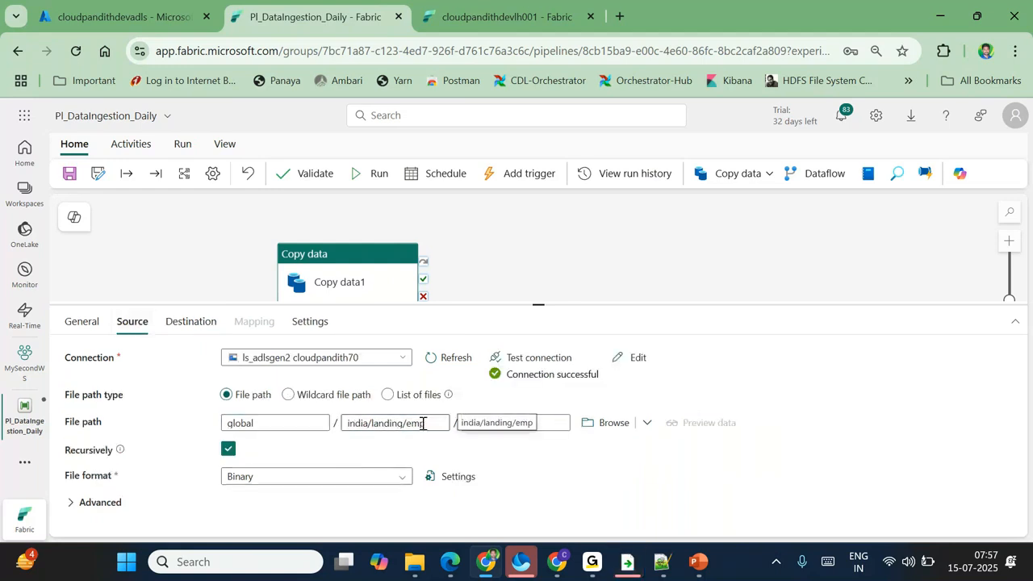
left_click(240, 423)
double_click(240, 423)
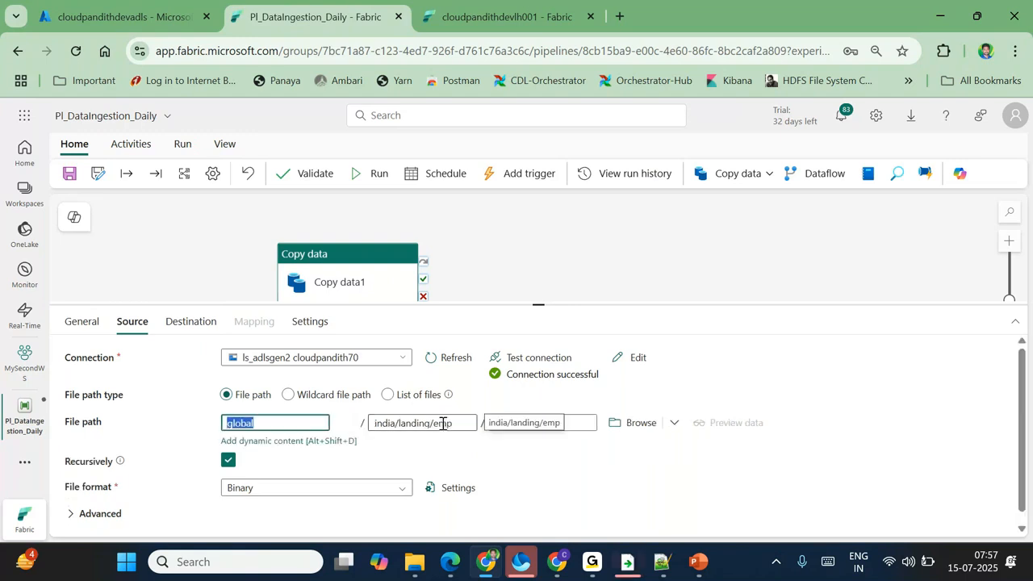
left_click(191, 321)
left_click_drag(250, 414, 357, 409)
left_click(397, 488)
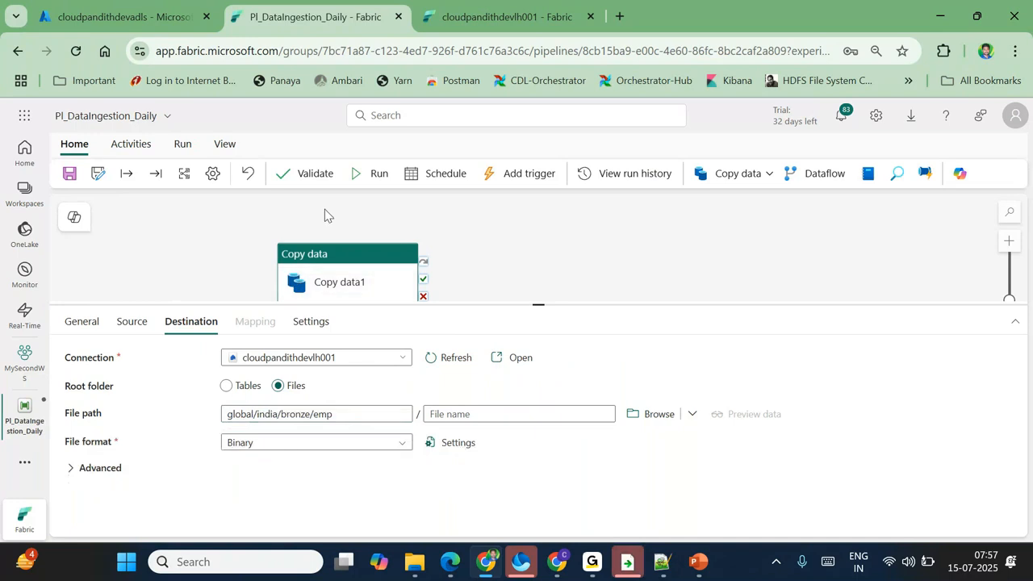
Step: Save and validate Pl_DataIngestion_Daily, then run it and refresh the Output run status
left_click(70, 174)
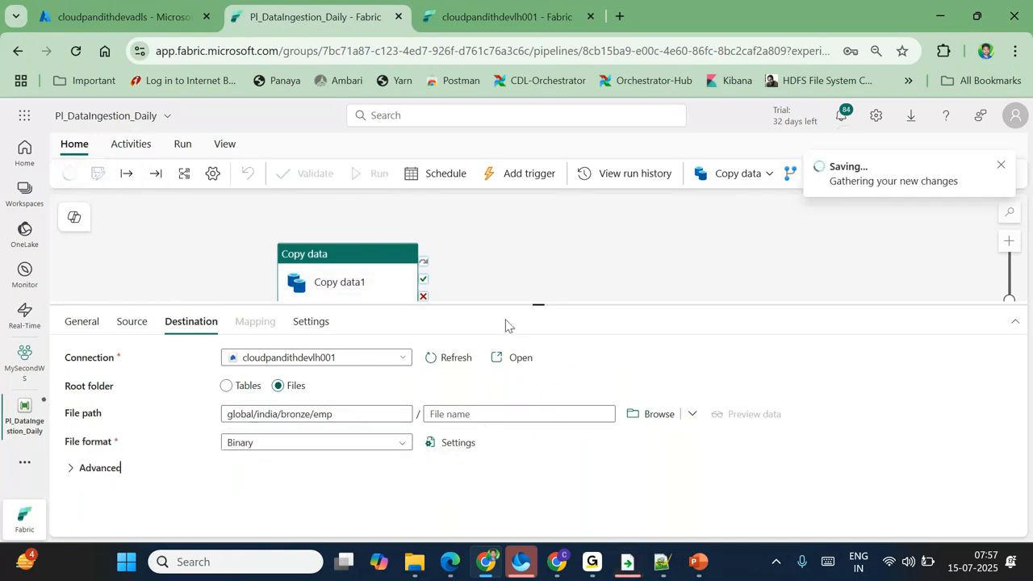
left_click(314, 175)
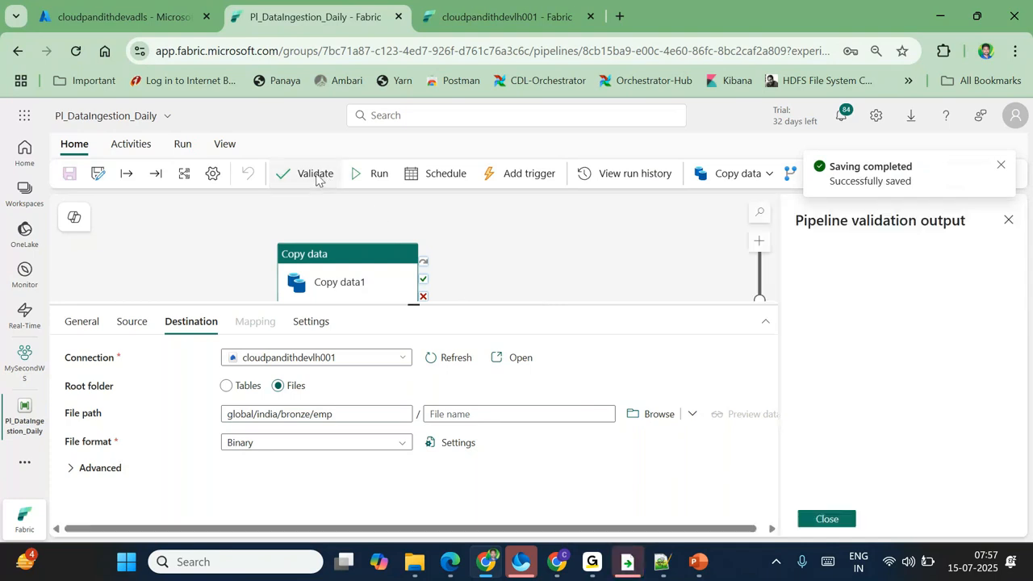
left_click_drag(819, 406, 930, 406)
left_click(1006, 221)
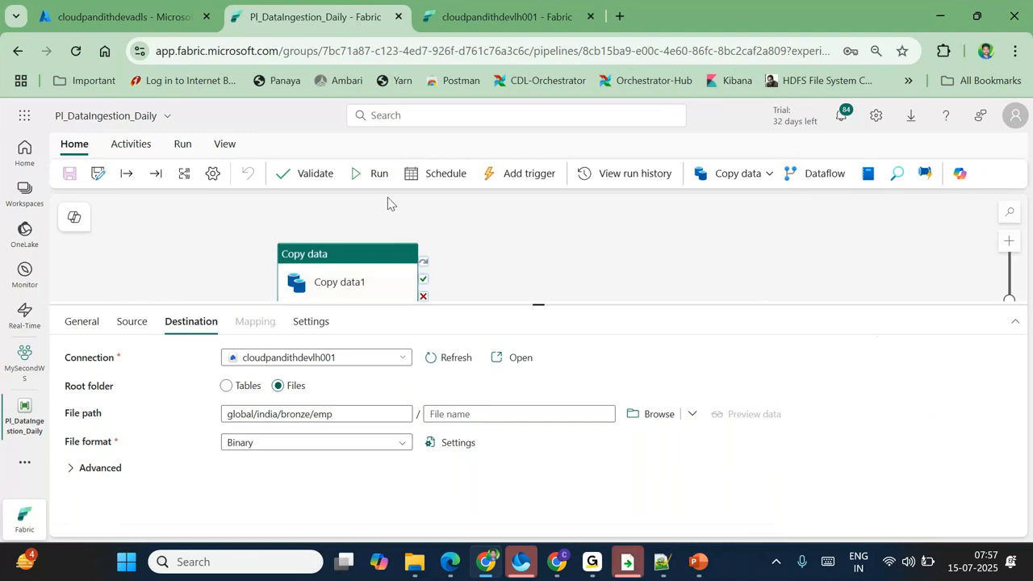
left_click(380, 175)
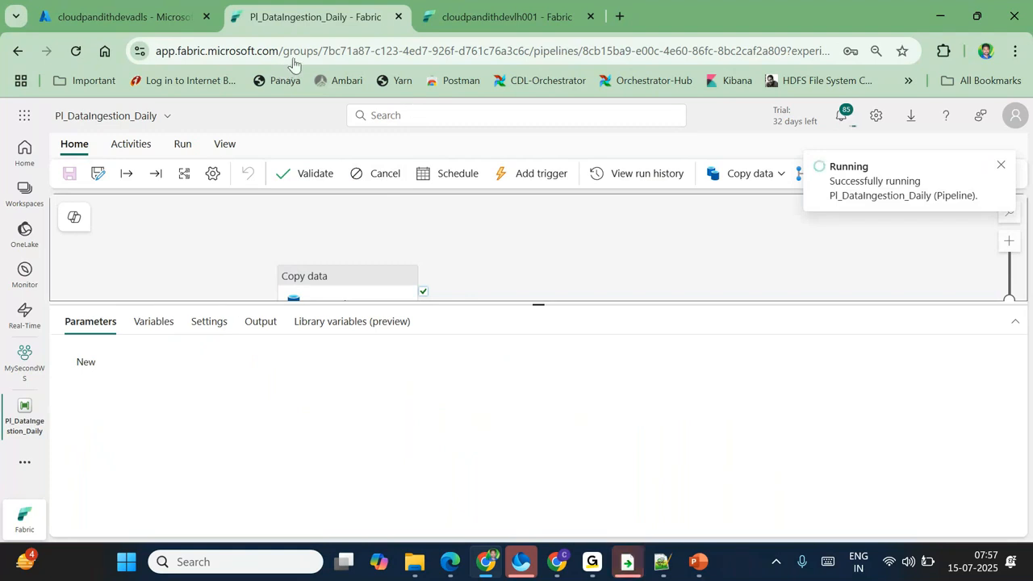
left_click(259, 322)
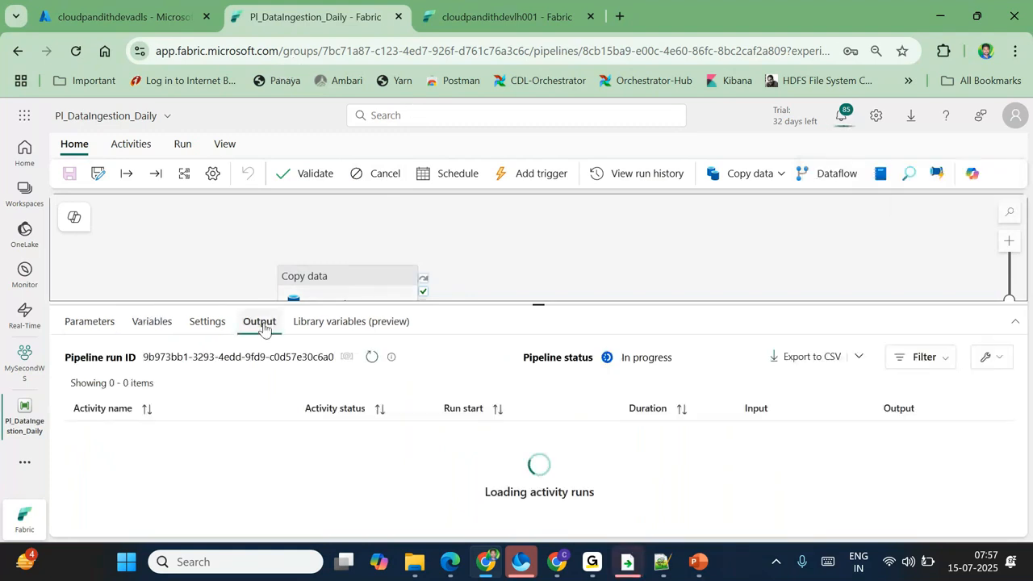
left_click(371, 357)
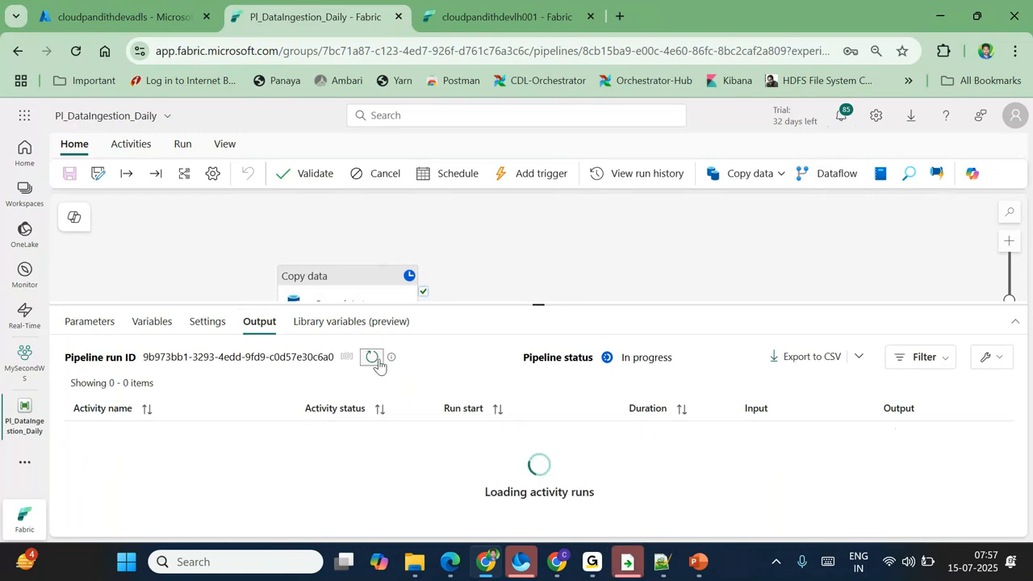
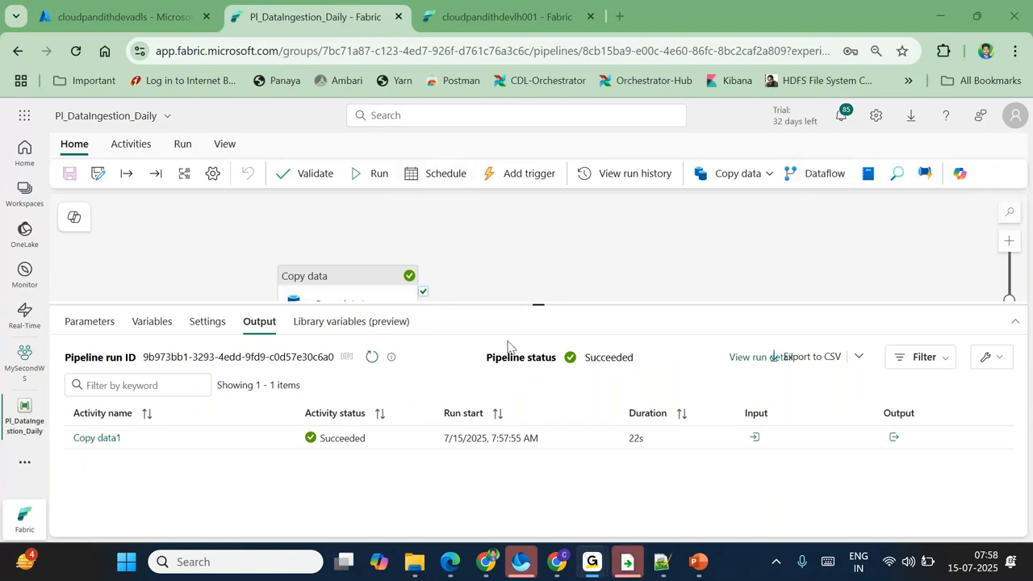
Step: Review the copy run details, emphasising the files read and files written figures
left_click(102, 438)
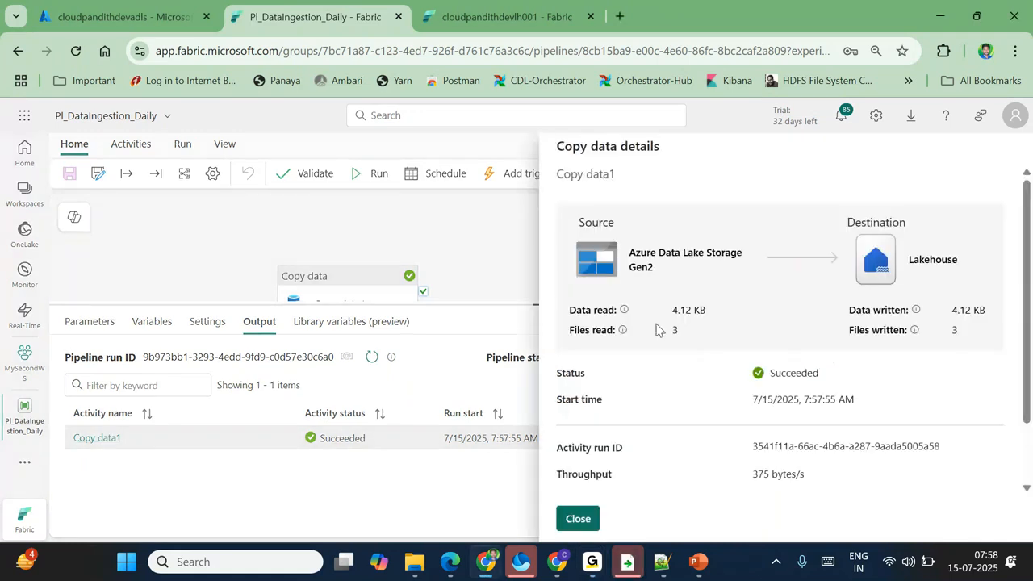
left_click_drag(571, 330, 706, 331)
left_click_drag(960, 330, 849, 334)
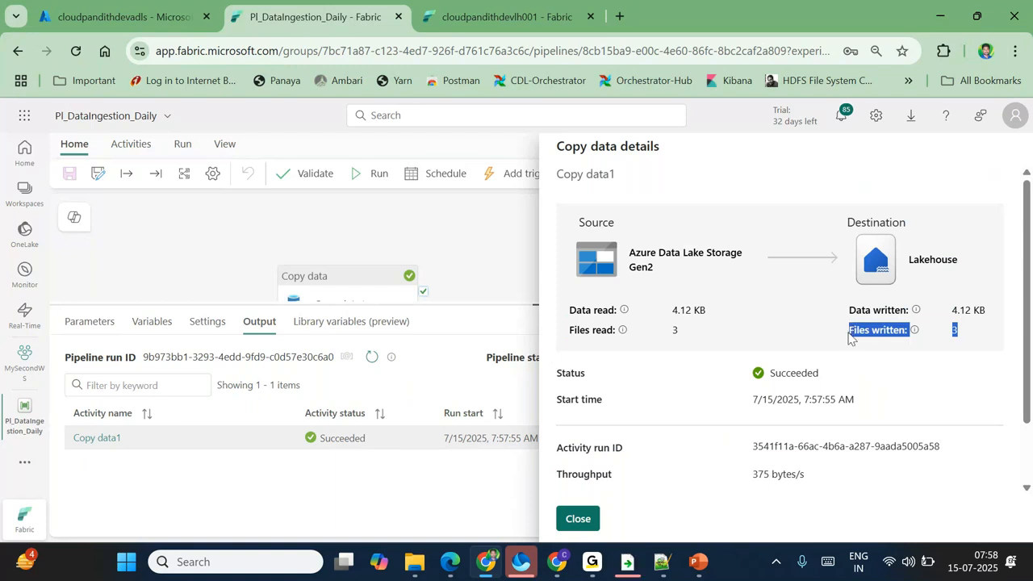
left_click(841, 338)
left_click_drag(684, 336, 582, 336)
left_click_drag(961, 332, 835, 330)
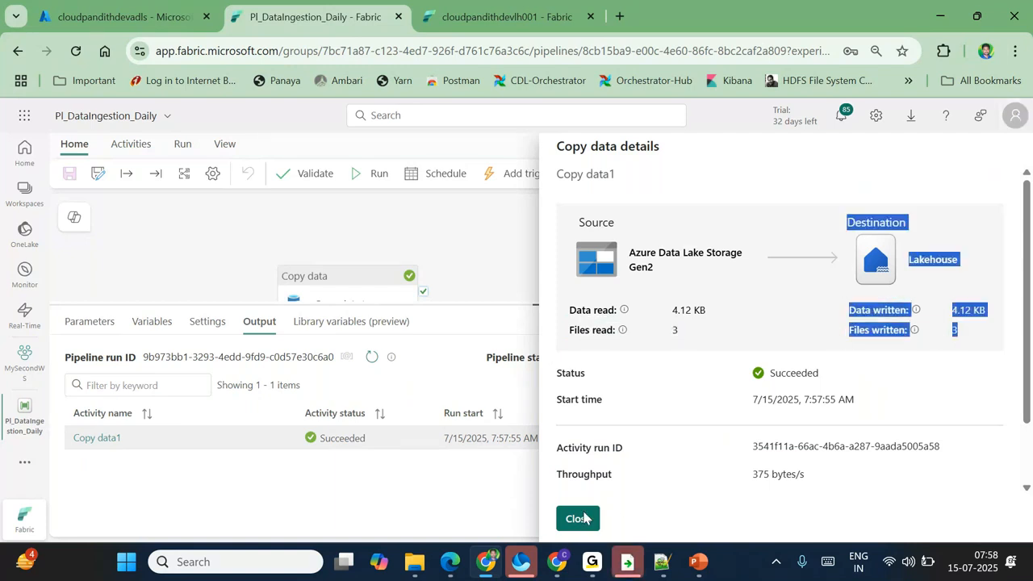
left_click(583, 518)
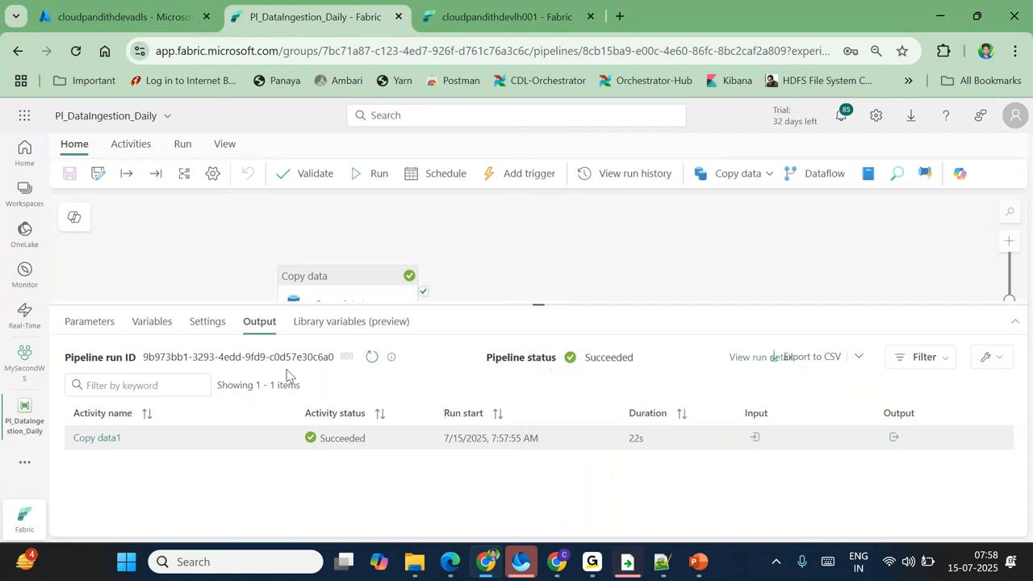
Step: Refresh the lakehouse Files and browse into global/india/bronze/emp to see the copied files
left_click(472, 25)
left_click(228, 359)
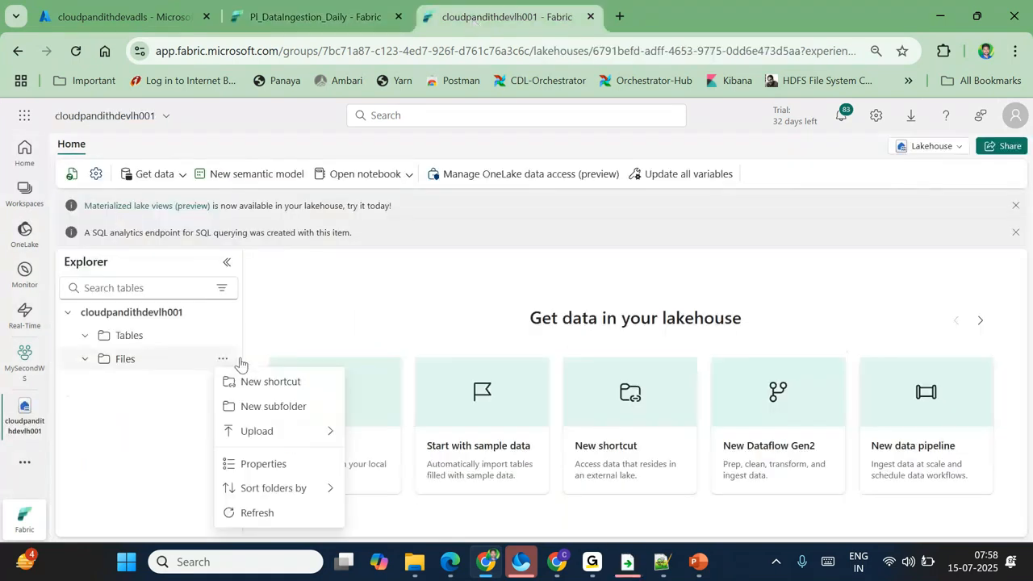
left_click(256, 515)
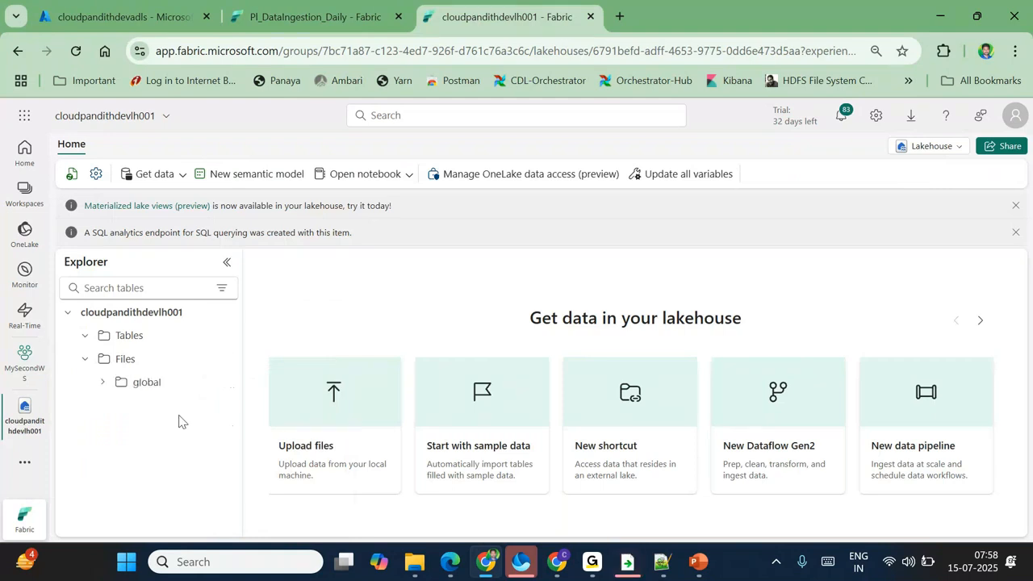
left_click(104, 384)
left_click(121, 405)
left_click(136, 428)
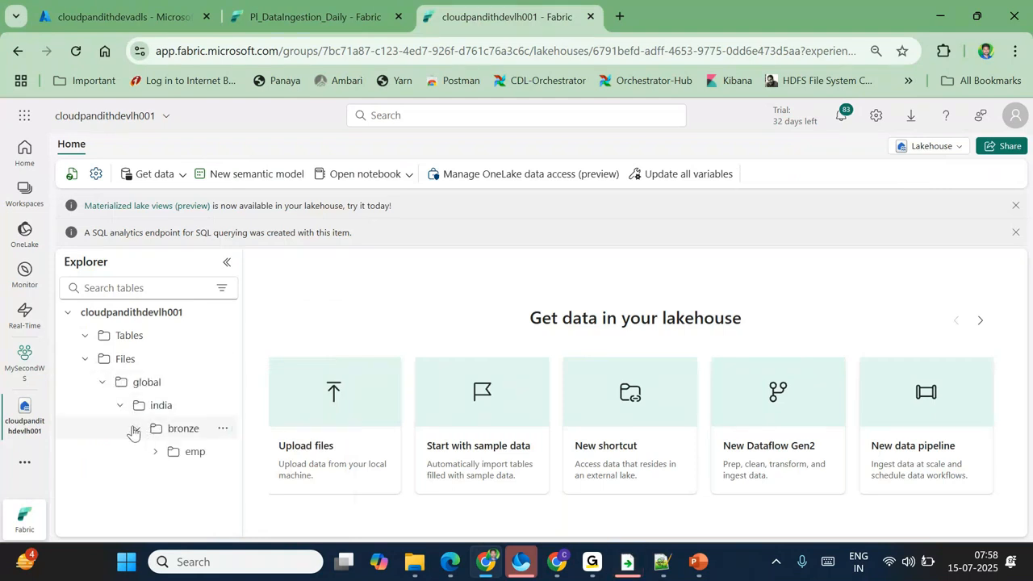
left_click(198, 451)
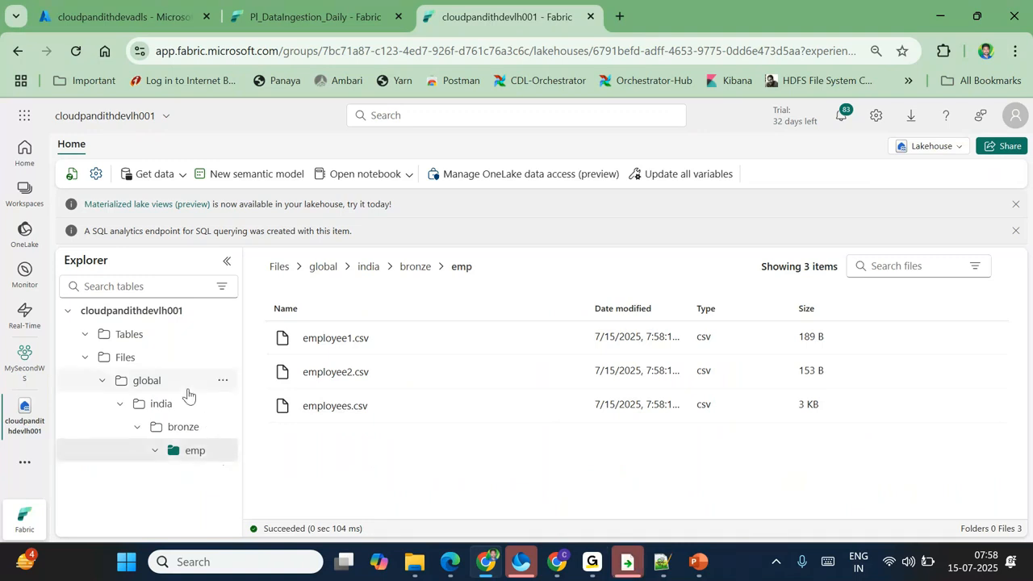
Step: Delete the lakehouse global folder and return to the pipeline
left_click(222, 382)
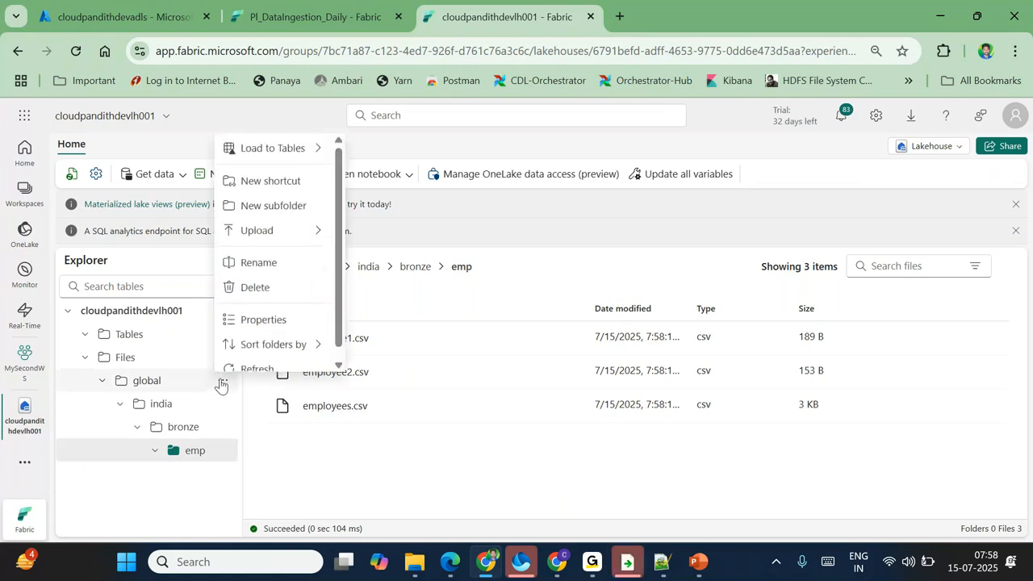
left_click(260, 287)
left_click(531, 387)
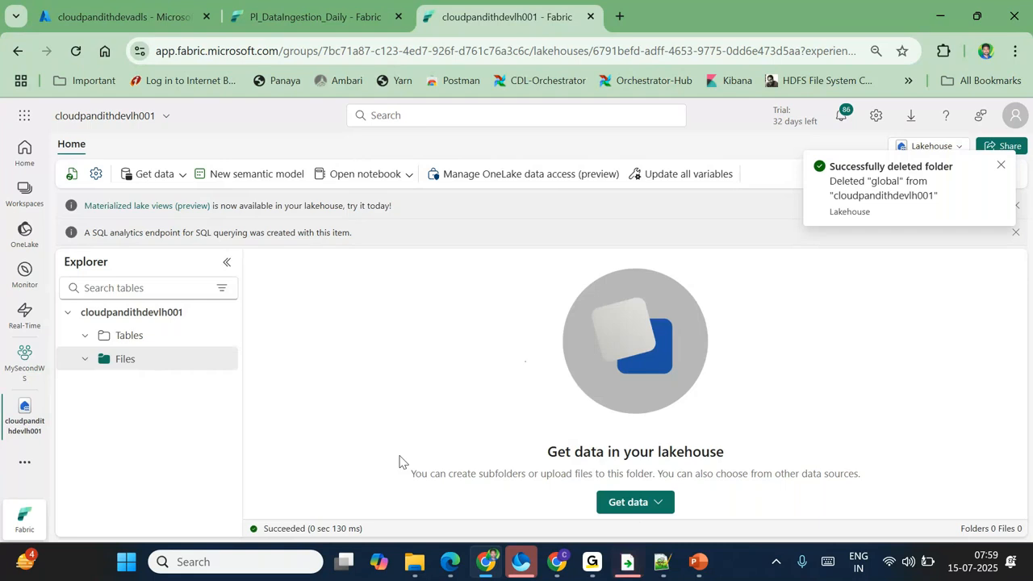
left_click(311, 9)
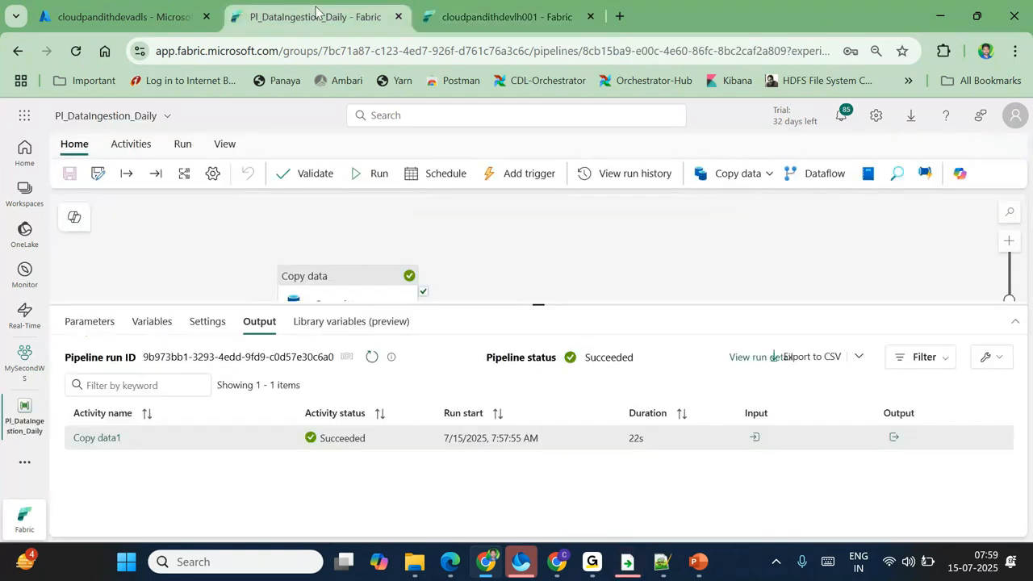
Step: Check the Copy data activity's source folder path india/landing/emp, then return to the lakehouse
left_click(324, 281)
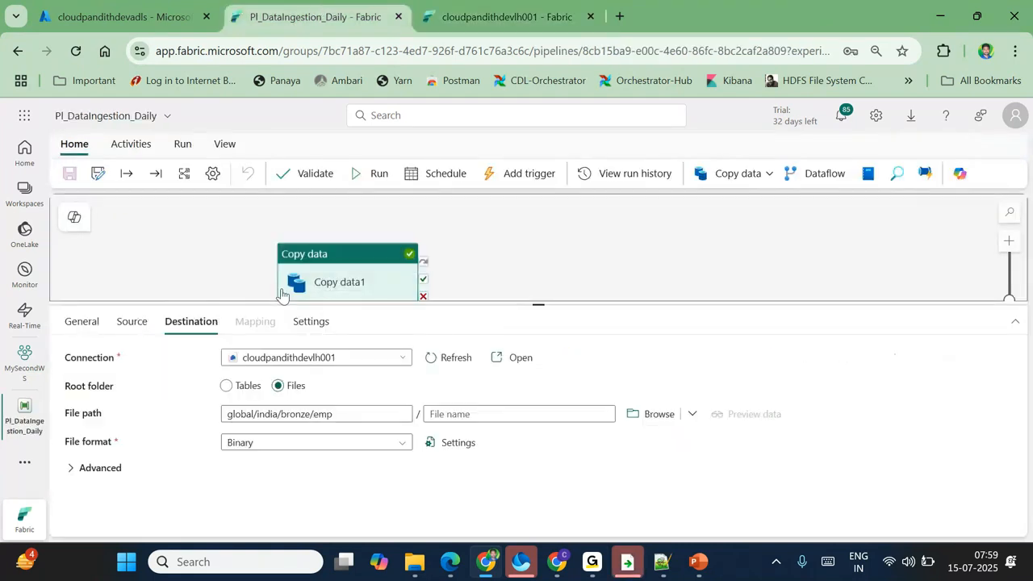
triple_click(352, 423)
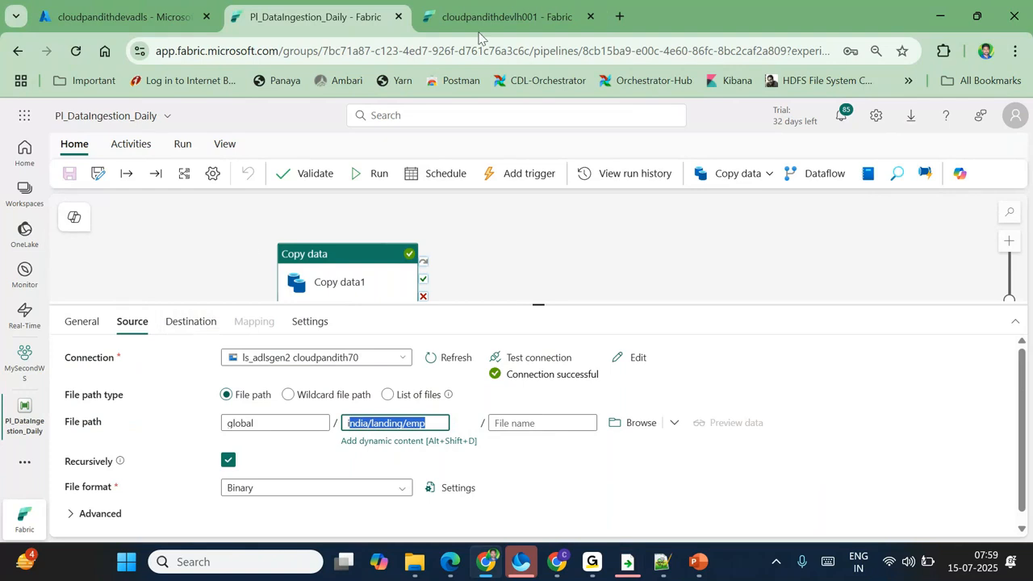
left_click(501, 22)
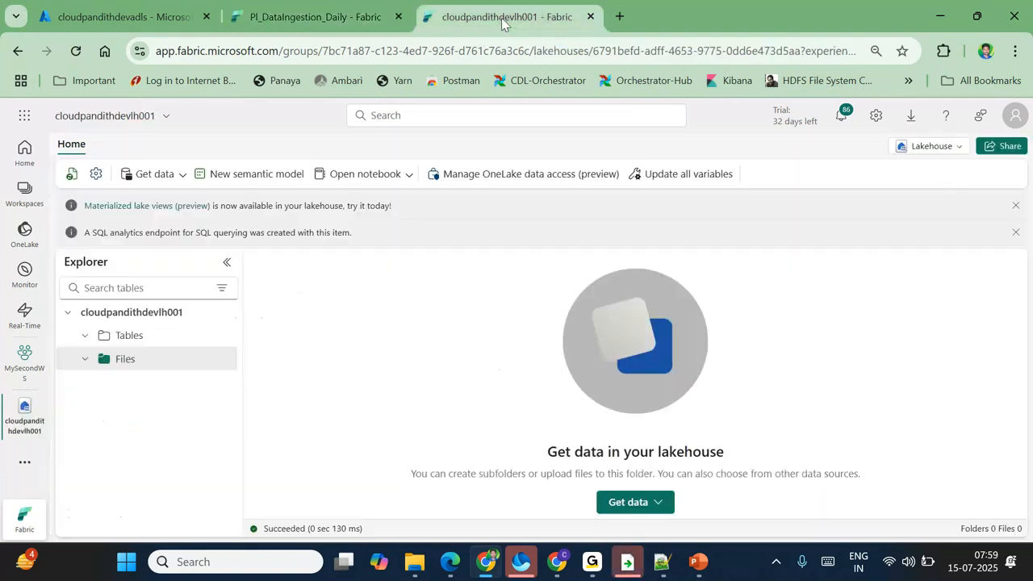
Step: In the Azure storage account, browse to the global/india/landing/emp folder
left_click(121, 16)
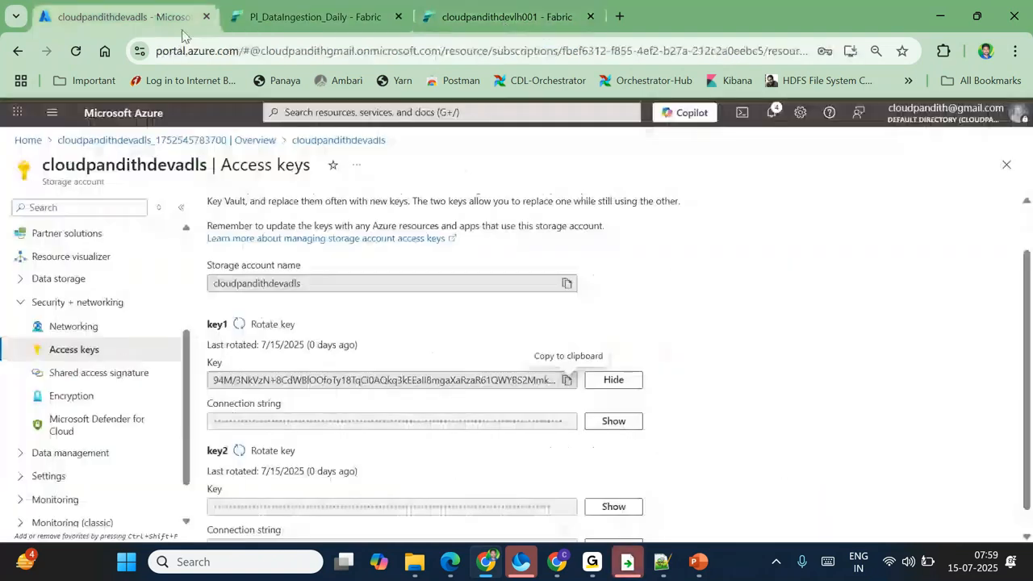
scroll(99, 293, "up", 1)
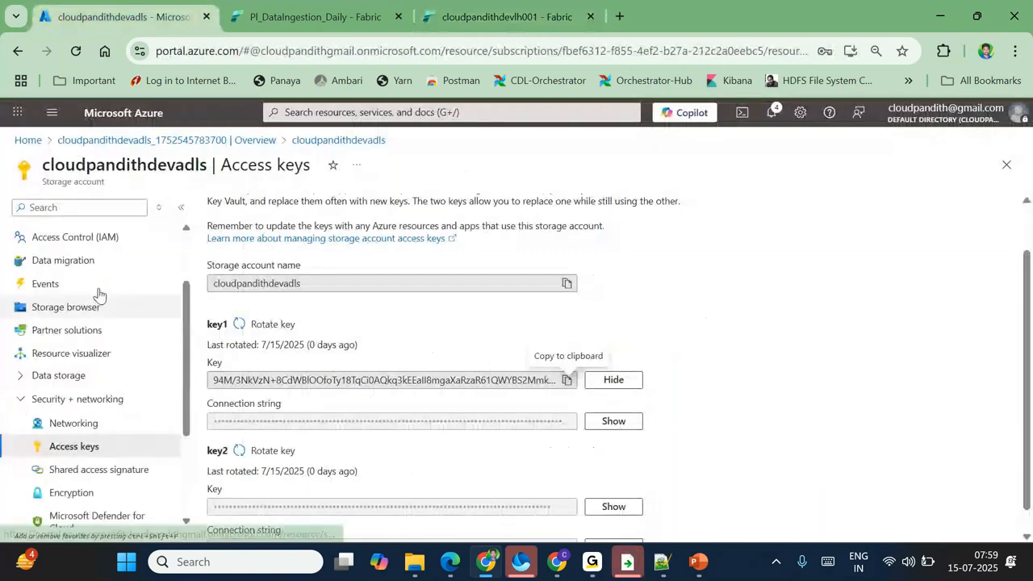
left_click(21, 380)
left_click(96, 403)
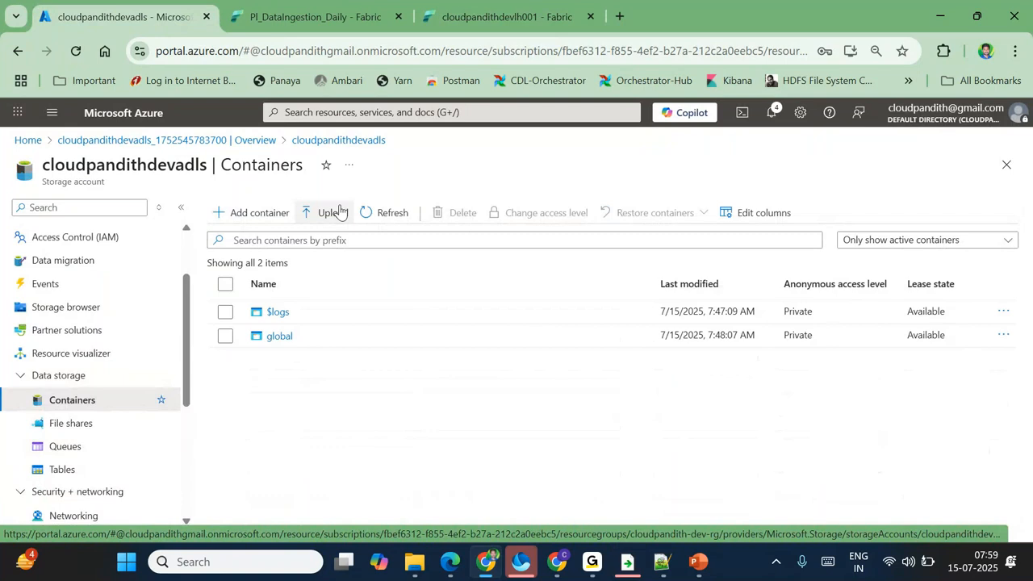
left_click(279, 336)
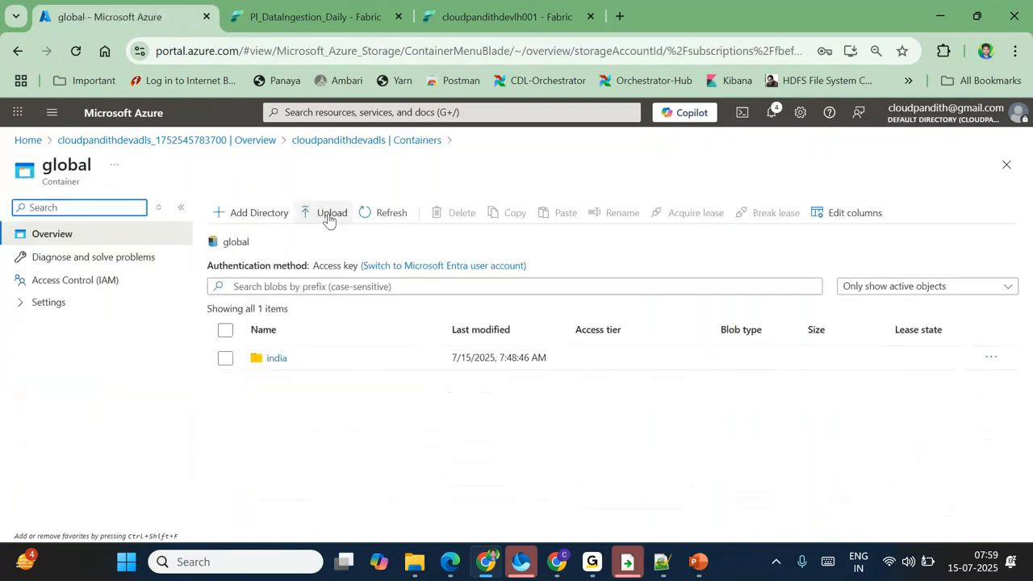
left_click(274, 358)
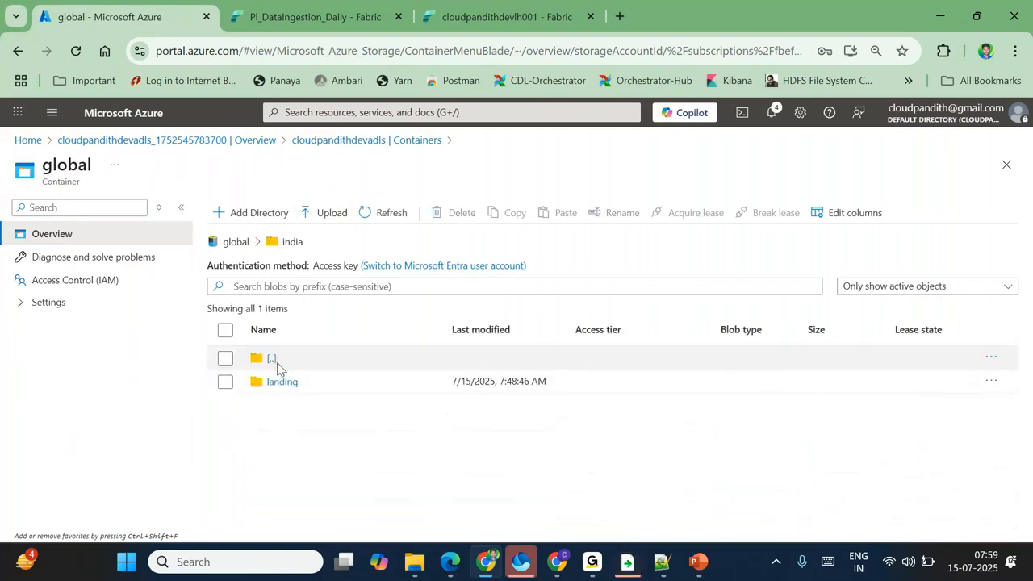
left_click(274, 383)
left_click(274, 381)
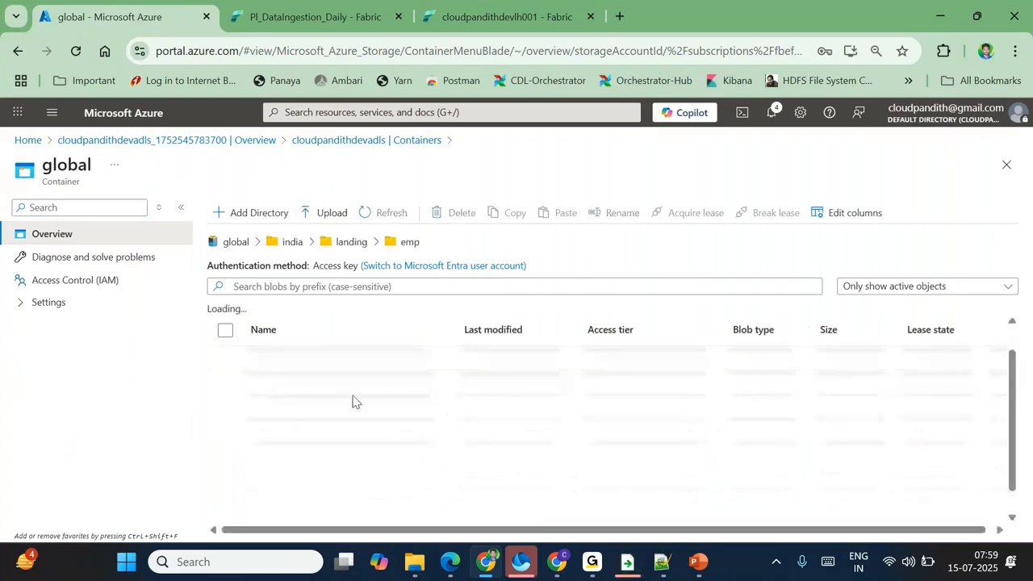
Step: Upload cloudpandith_parquet1 and cloudpandith_parquet2 from the set-parquet folder into emp
left_click(319, 212)
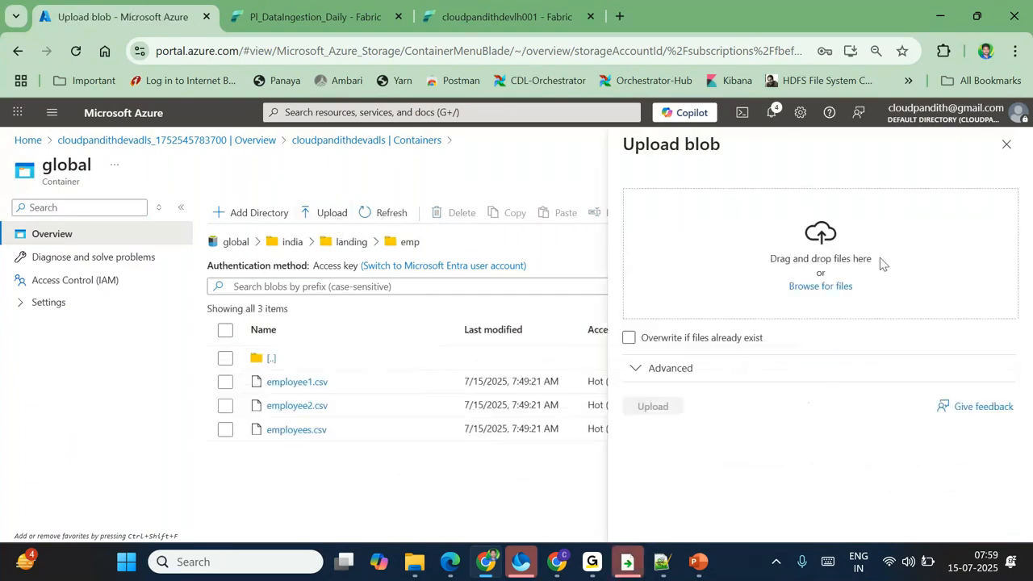
left_click(829, 288)
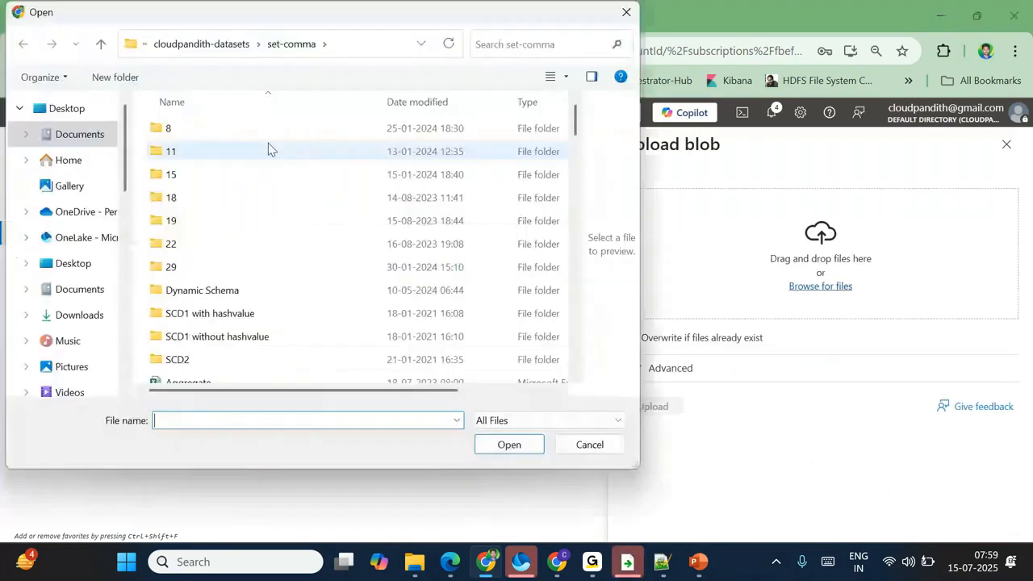
left_click(212, 46)
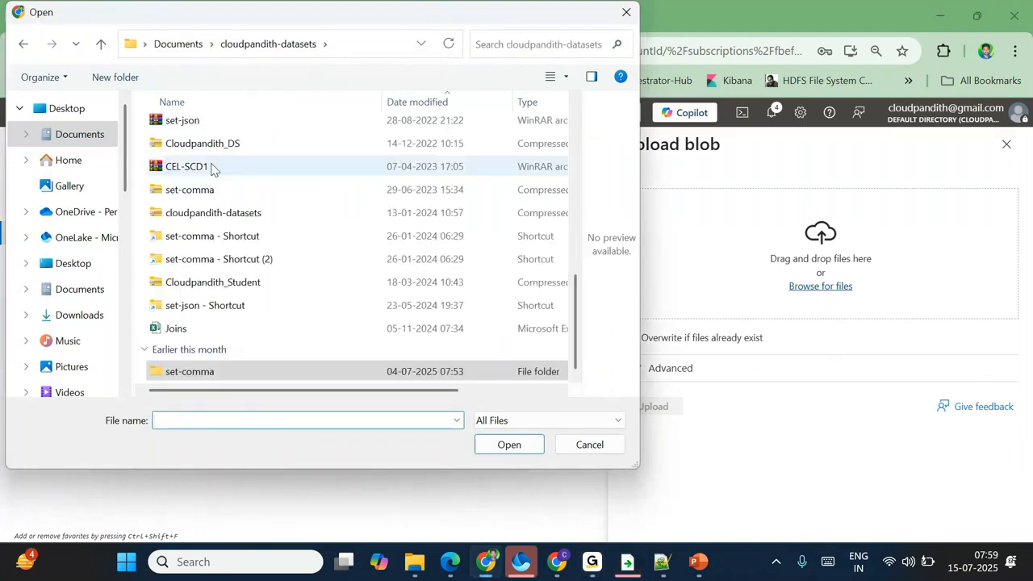
scroll(211, 167, "up", 4)
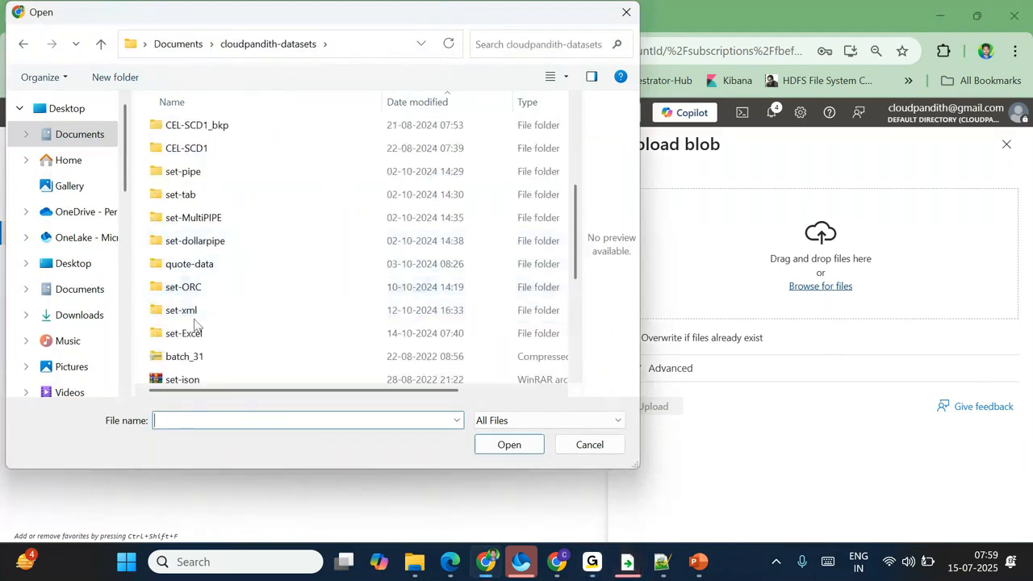
scroll(205, 331, "up", 1)
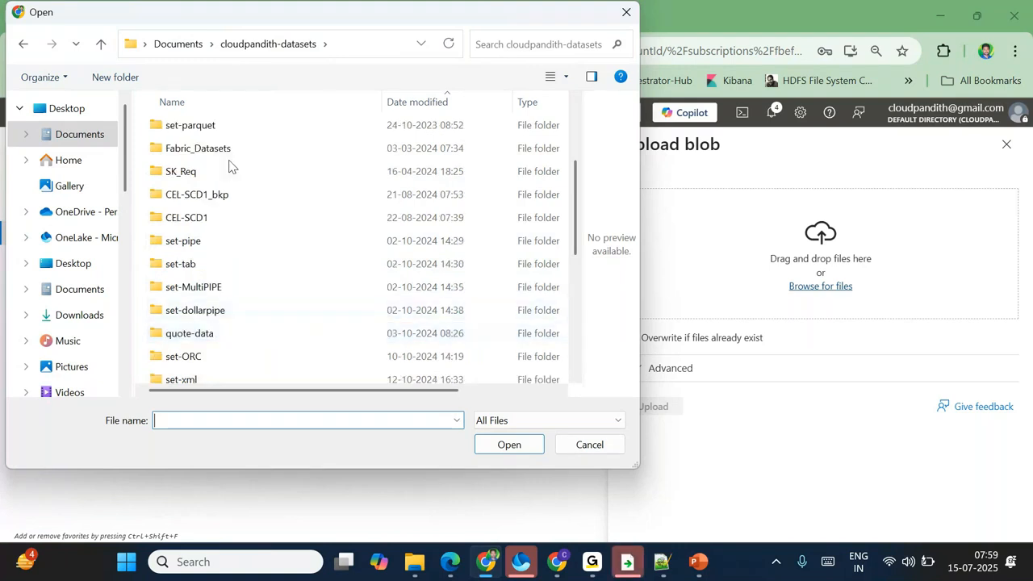
double_click(212, 129)
left_click(236, 129)
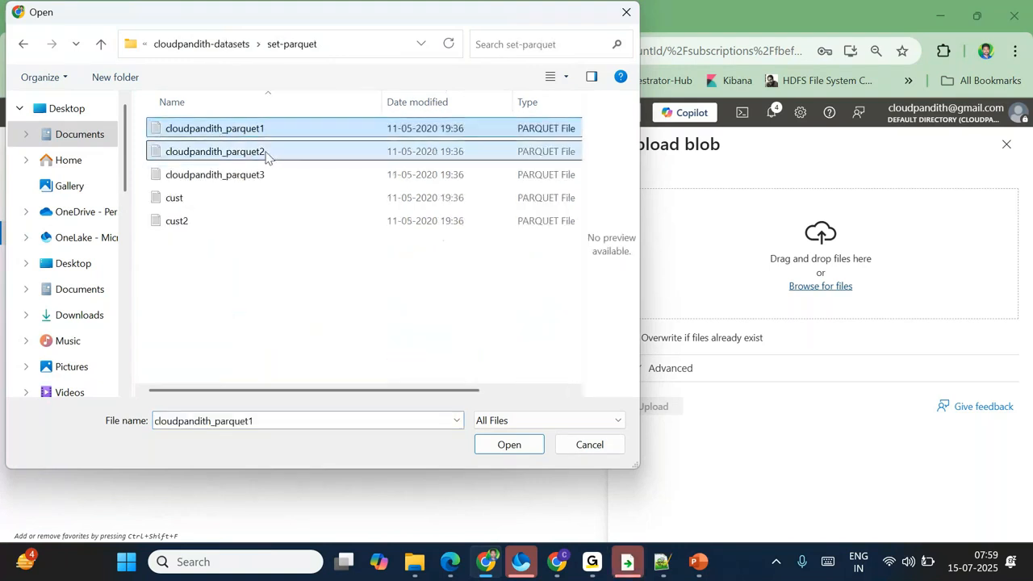
left_click(267, 152, "ctrl")
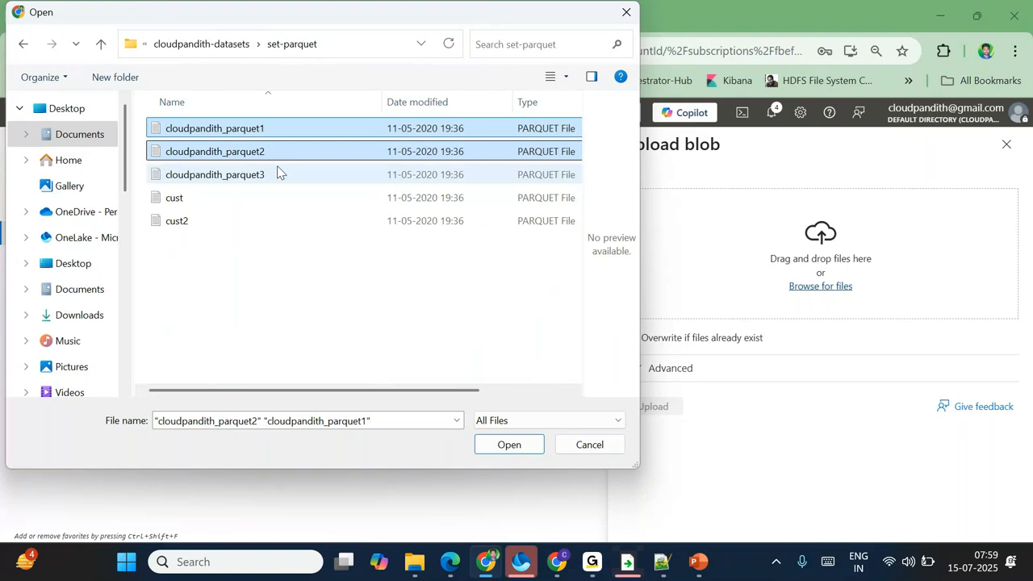
left_click(509, 445)
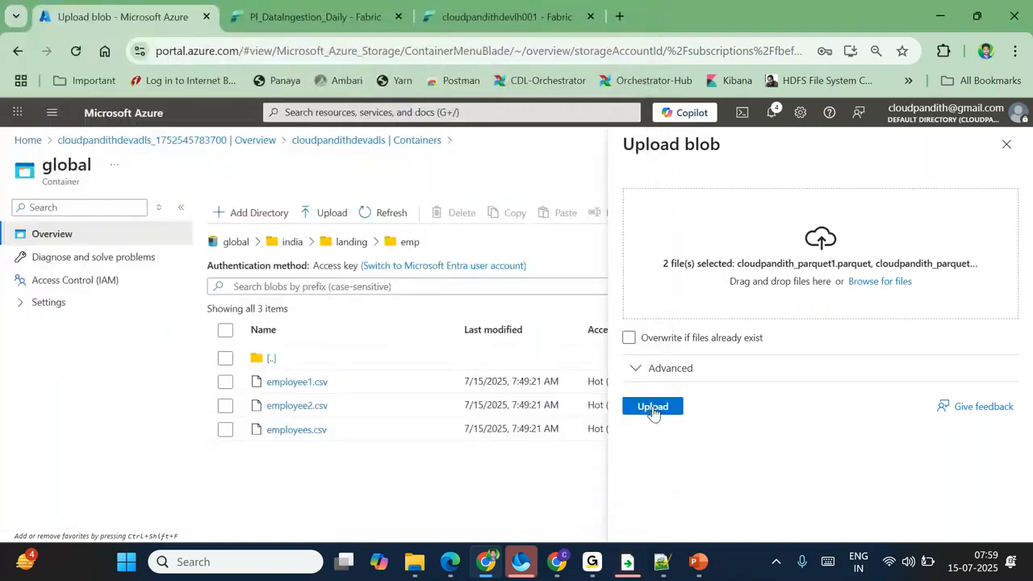
left_click(654, 408)
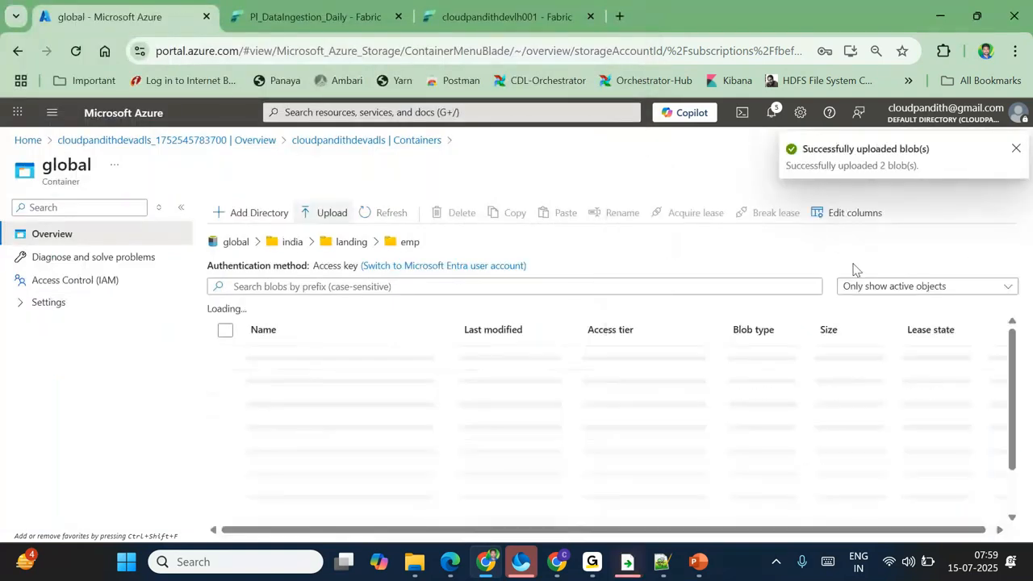
Step: Upload cpjson2, cpjson2_2 and cpjson3 from the set-json folder into emp
left_click(829, 285)
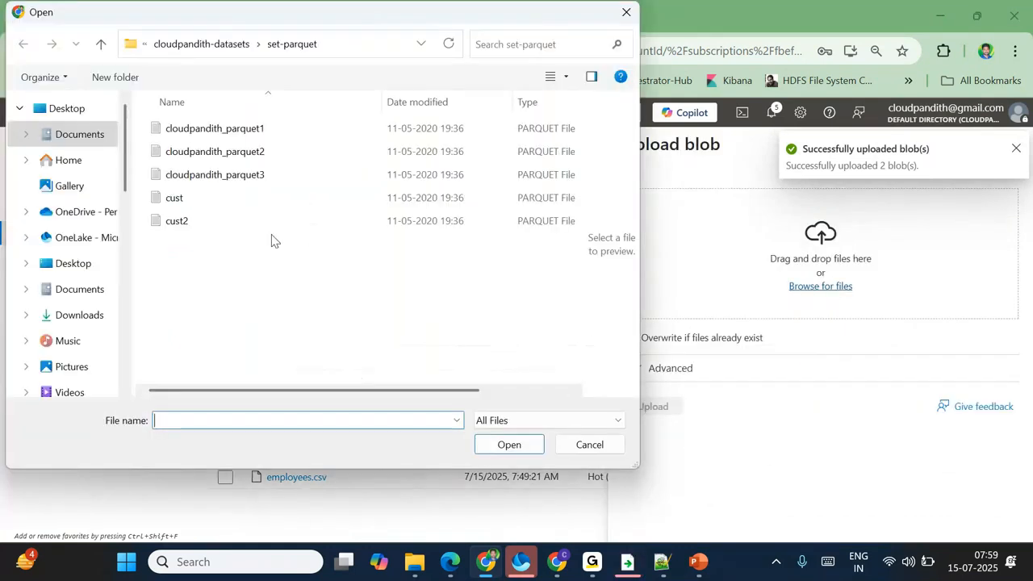
left_click(219, 44)
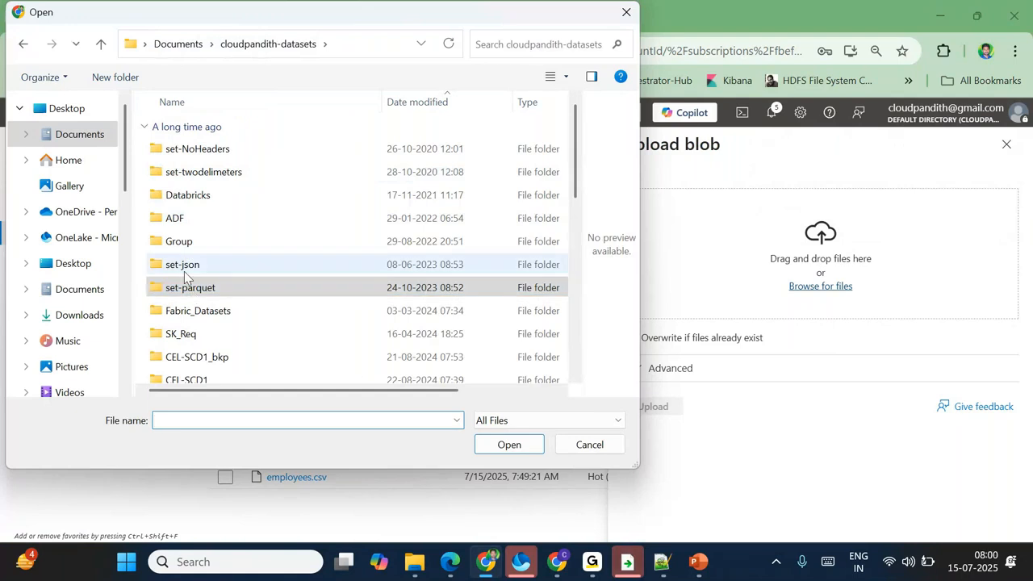
double_click(183, 271)
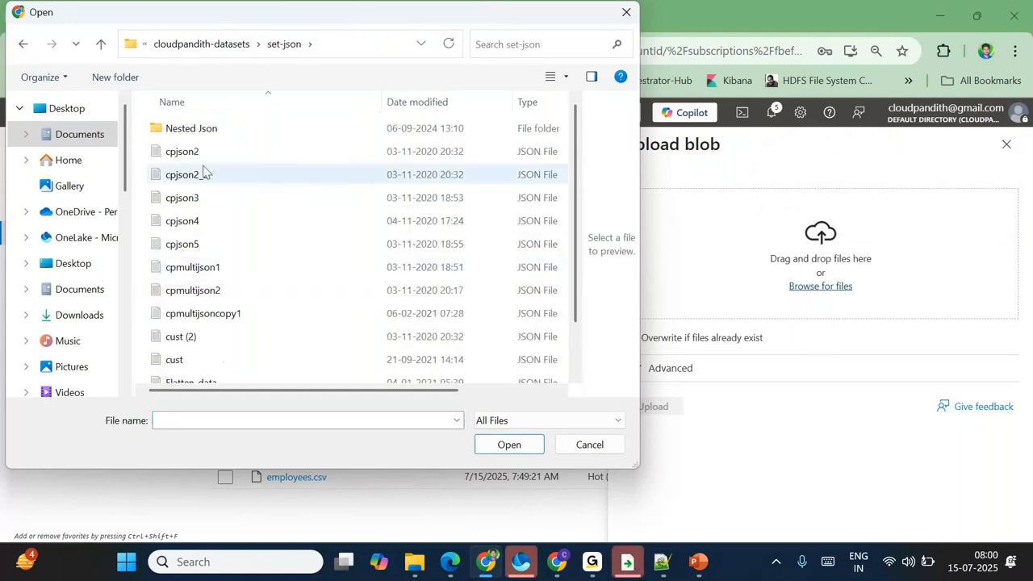
left_click_drag(204, 192, 200, 177)
left_click(196, 156)
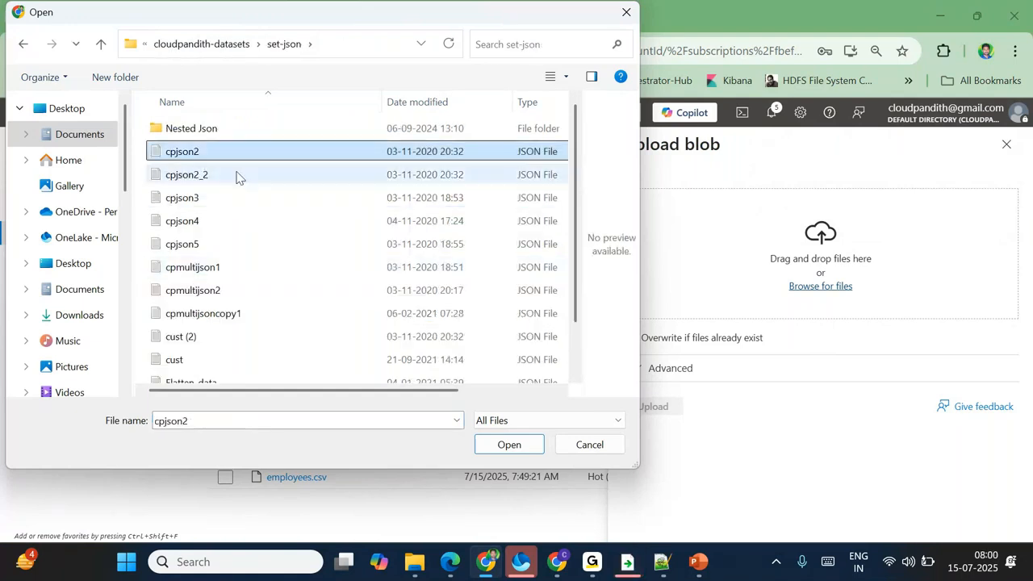
left_click(201, 206, "shift")
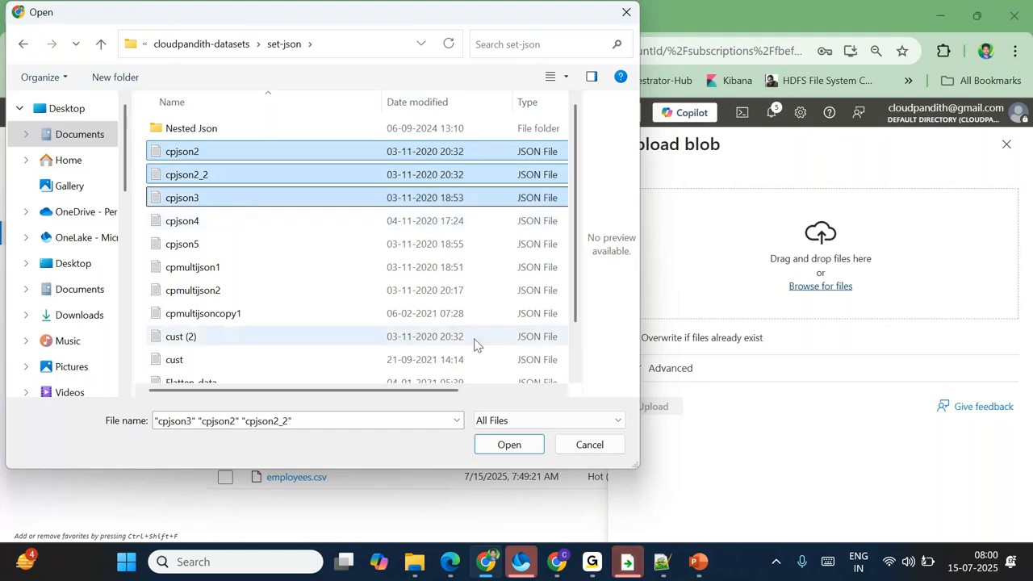
left_click(505, 443)
left_click(652, 410)
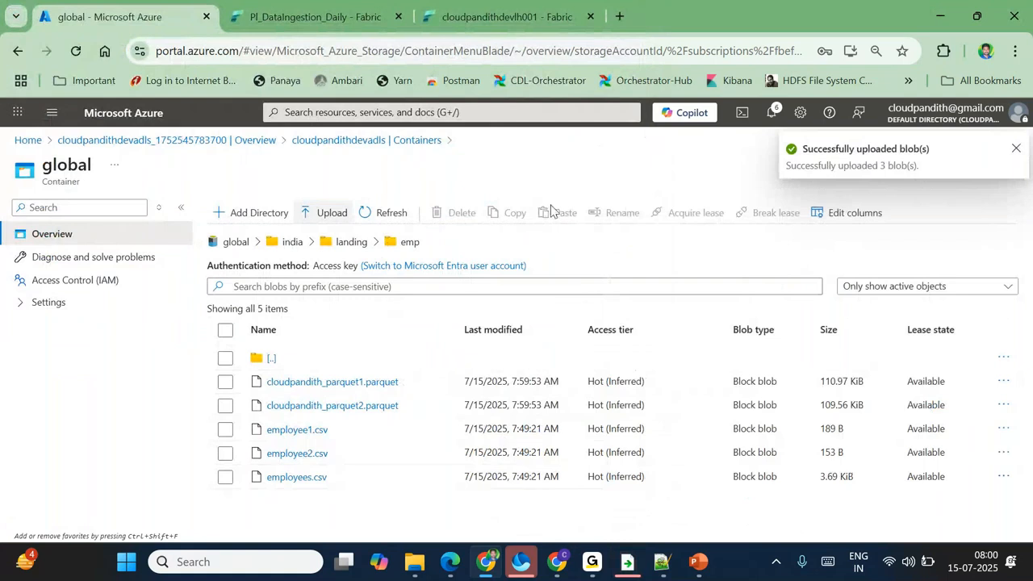
Step: Run the pipeline and refresh the Output until the run succeeds
left_click(357, 15)
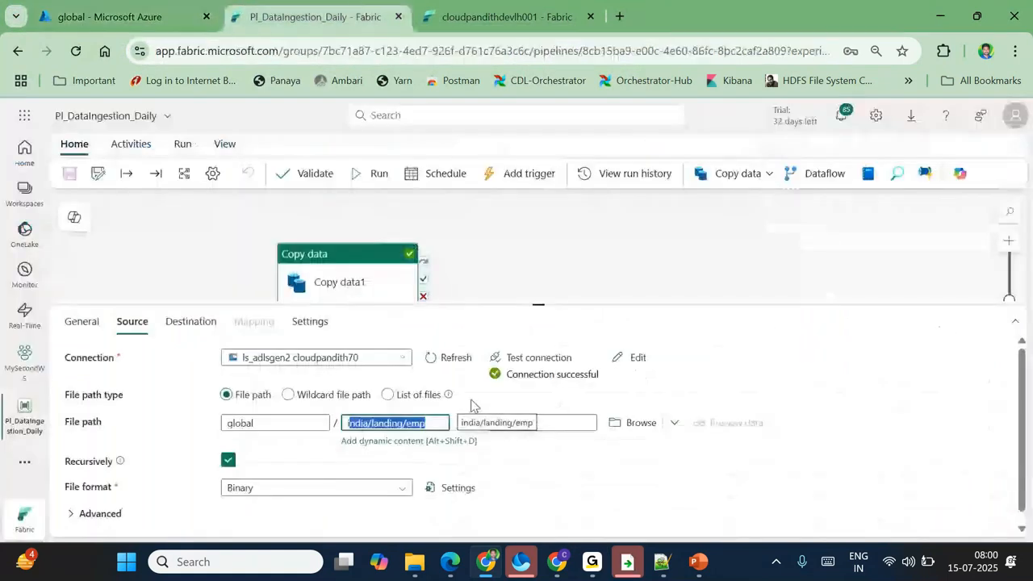
left_click(635, 494)
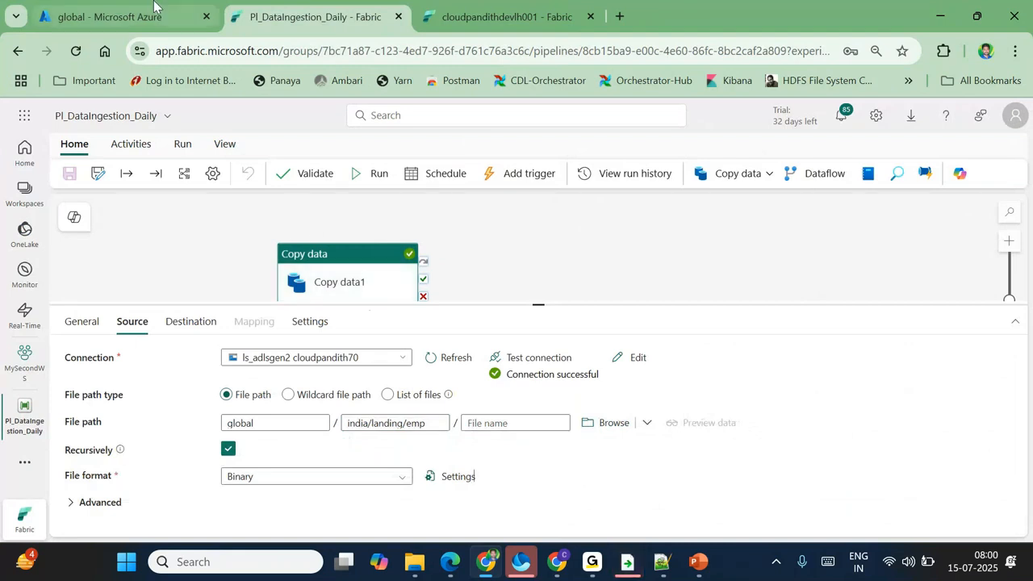
left_click(371, 174)
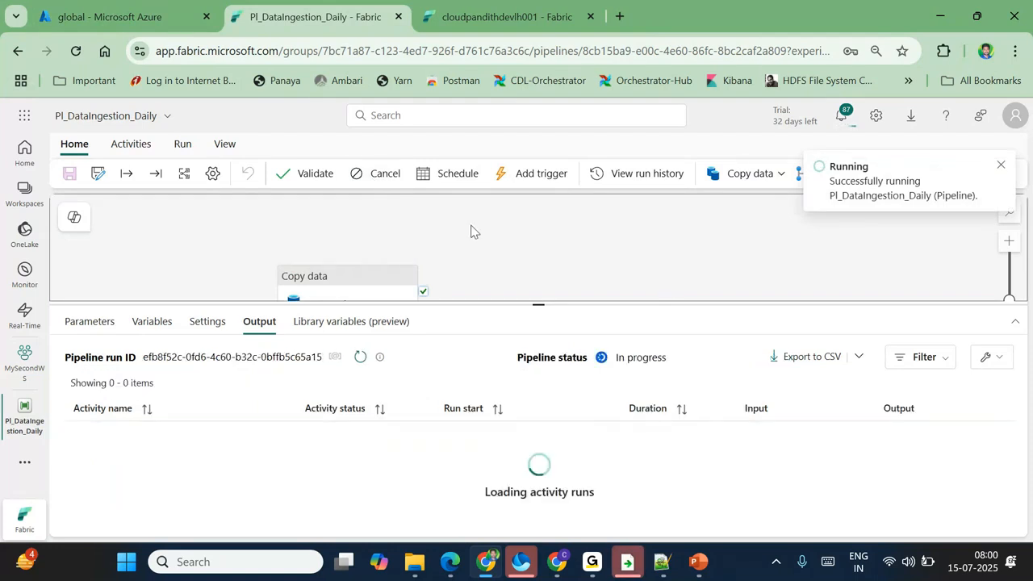
left_click(113, 16)
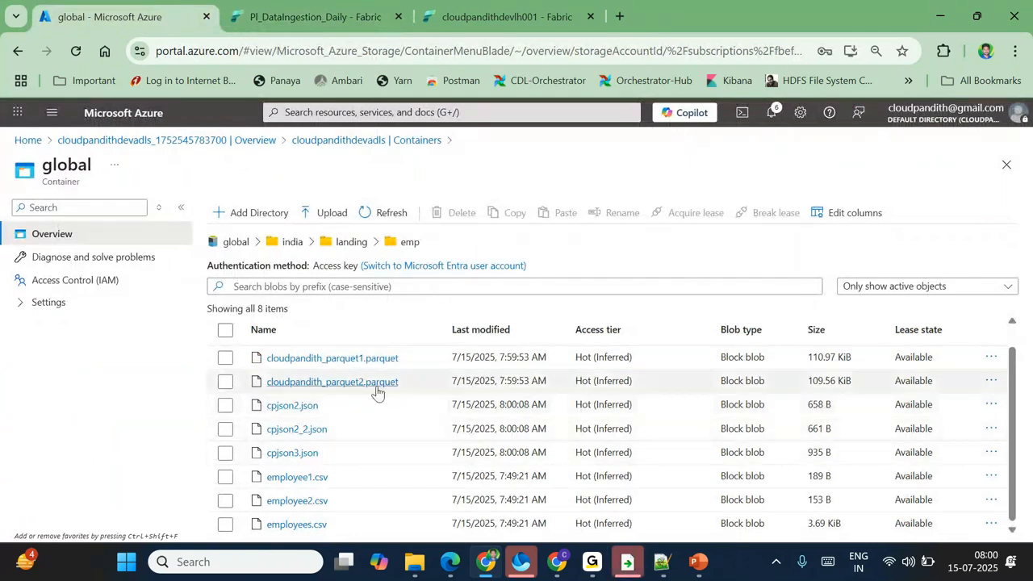
left_click(358, 9)
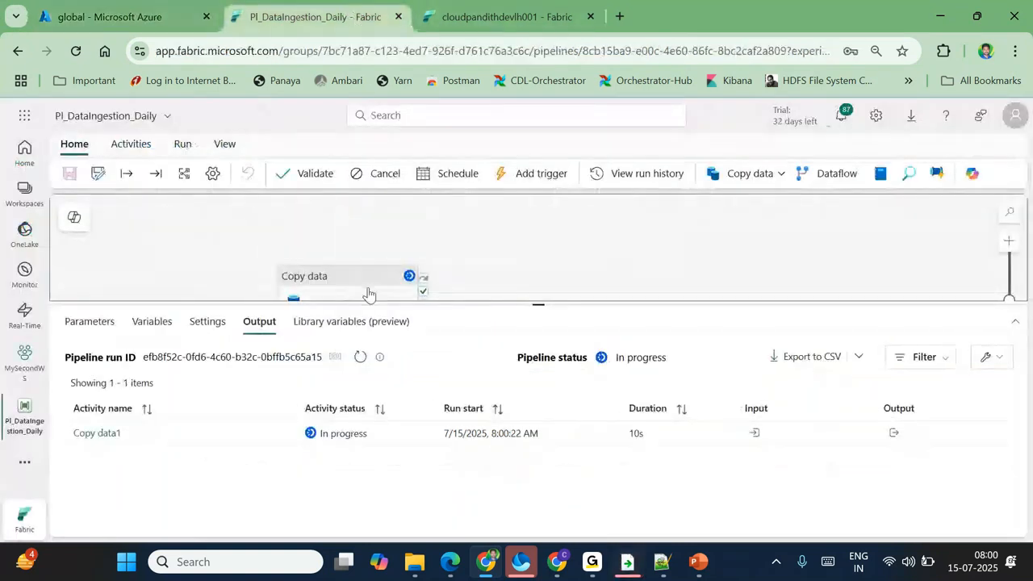
left_click(357, 357)
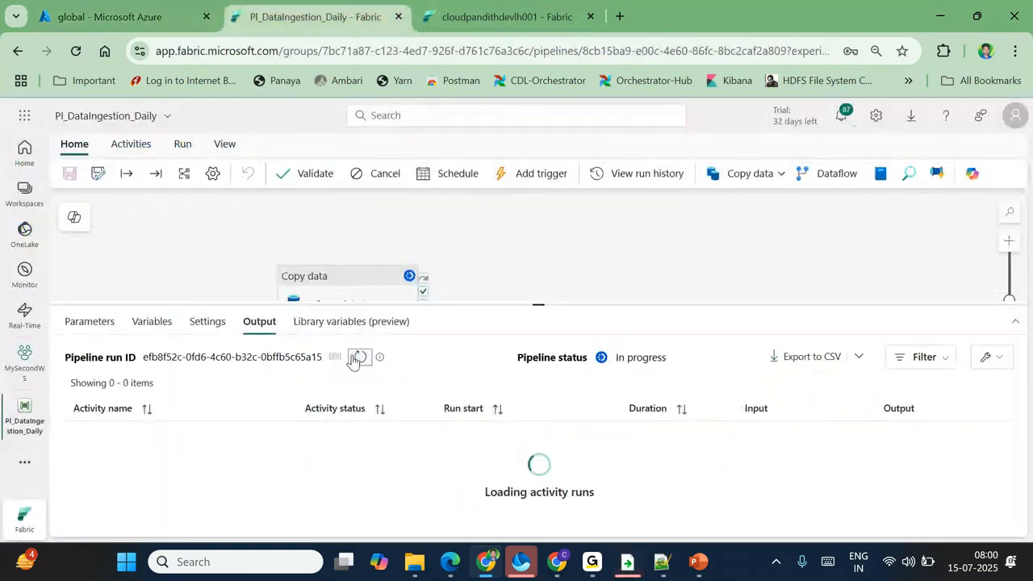
left_click(354, 358)
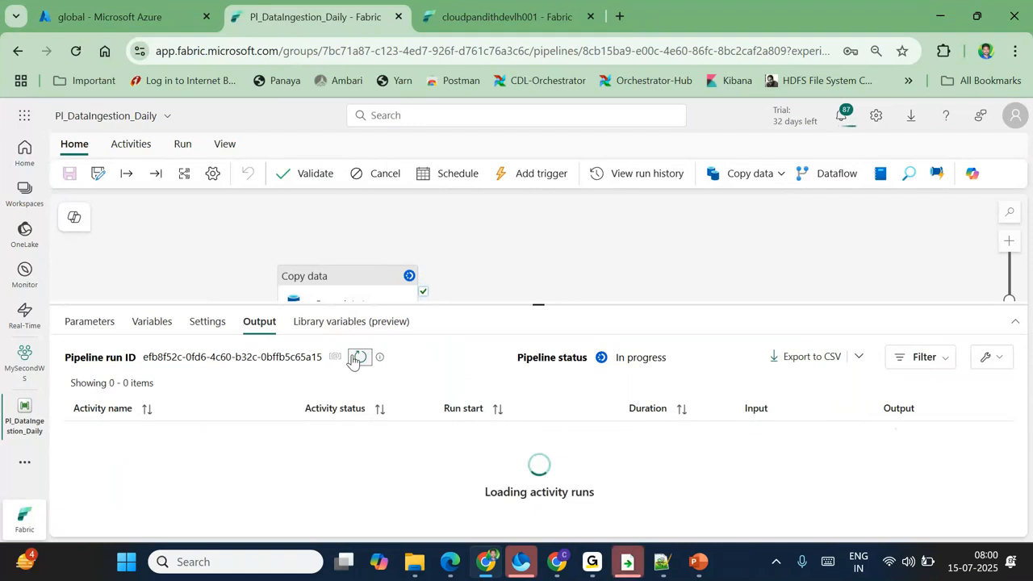
left_click(354, 359)
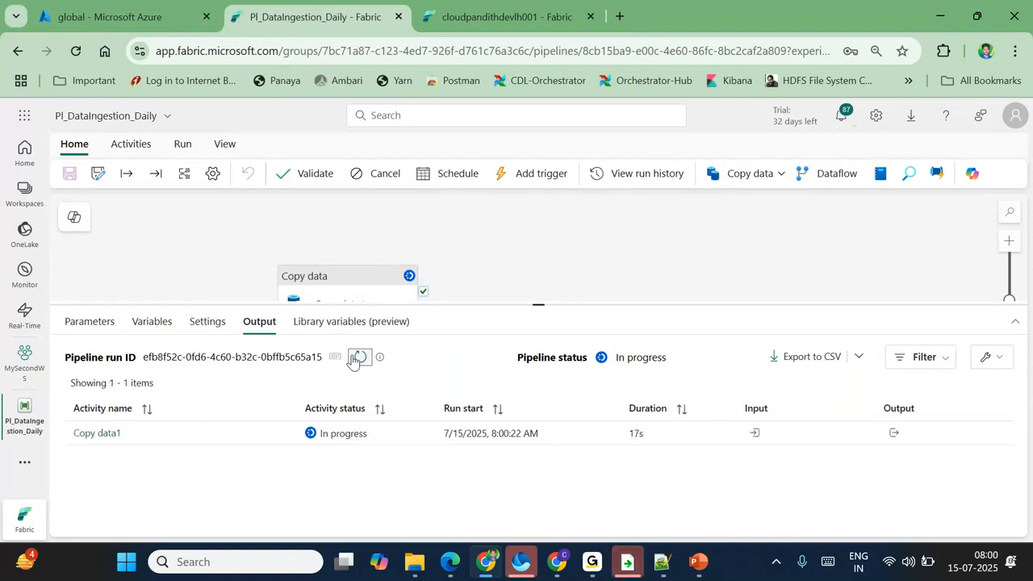
left_click(354, 358)
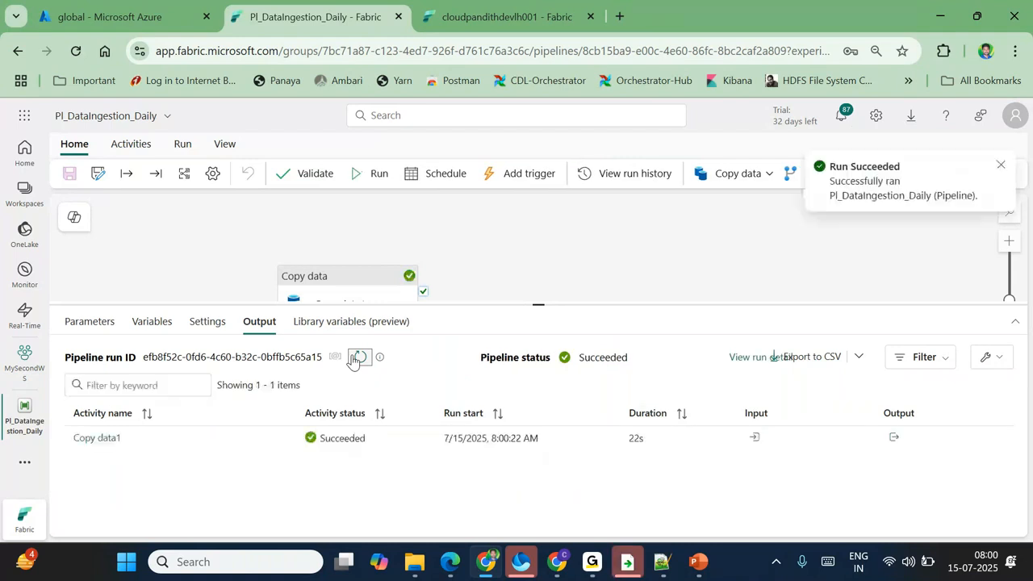
Step: Check Copy data1's run details: 8 files read and written, 232.196 KB
left_click(114, 440)
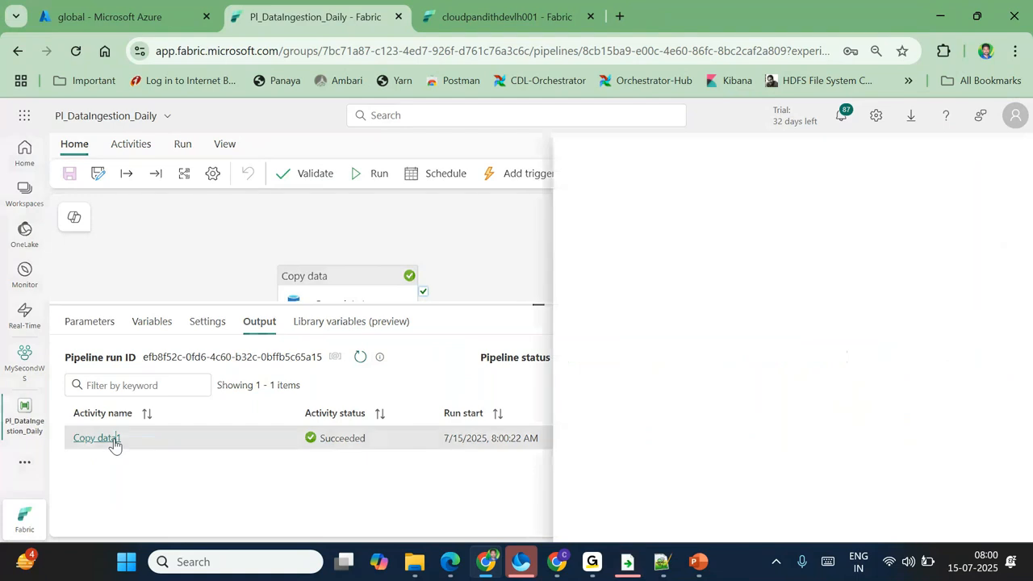
double_click(662, 330)
double_click(941, 331)
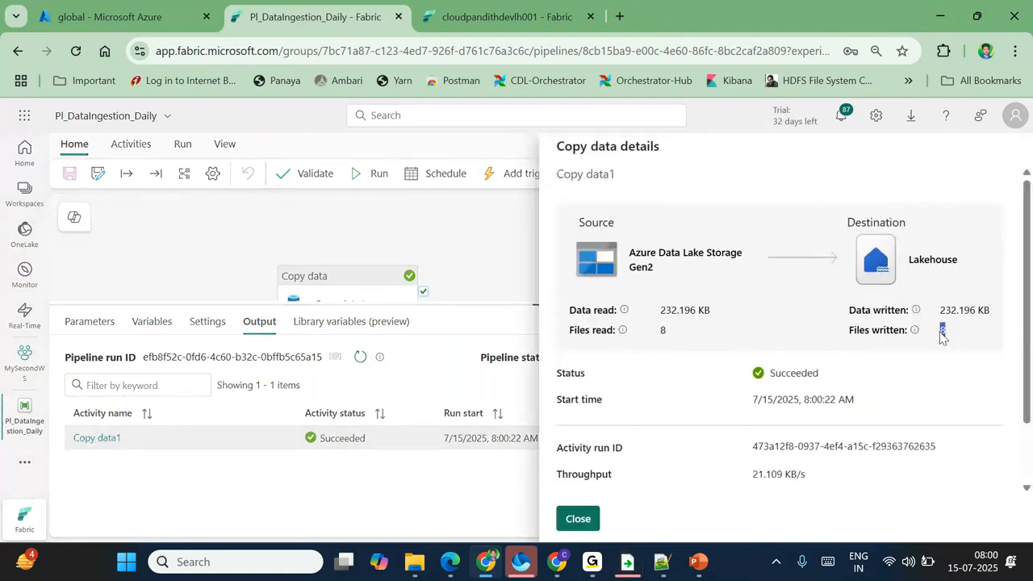
left_click(571, 520)
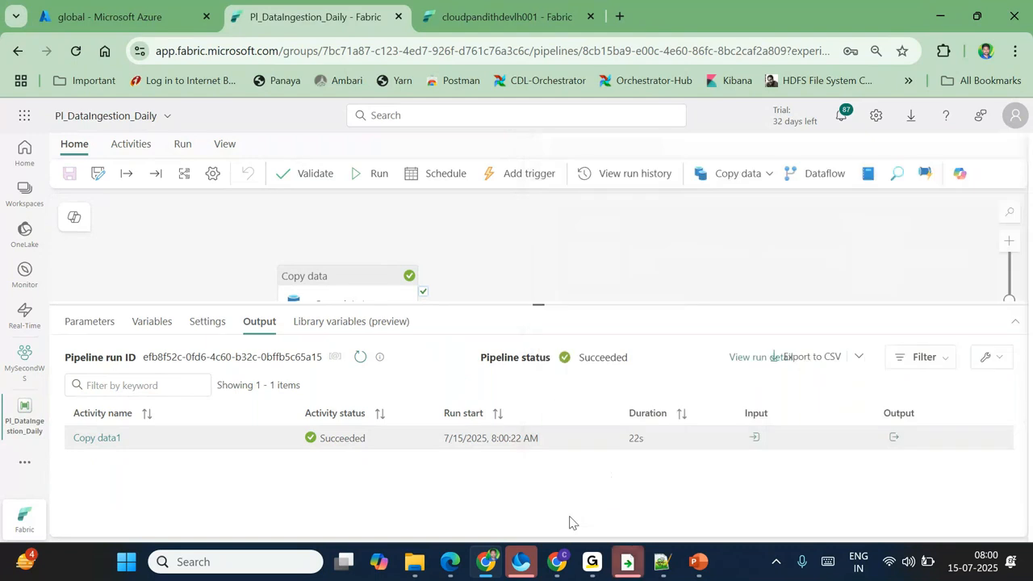
Step: Refresh the lakehouse Files and browse global/india/bronze/emp to see the 8 copied files
left_click(504, 16)
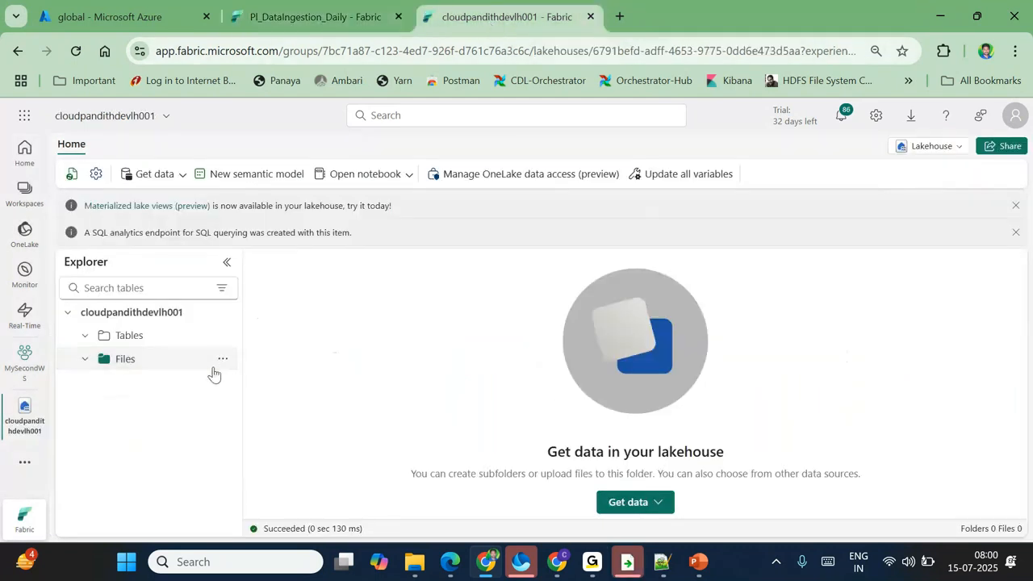
left_click(221, 360)
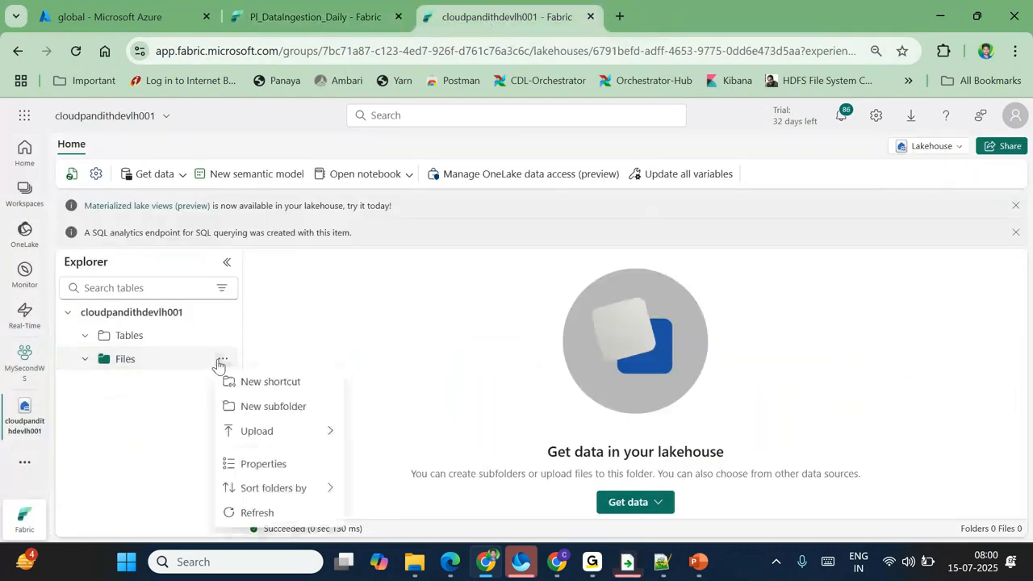
left_click(257, 512)
left_click(200, 392)
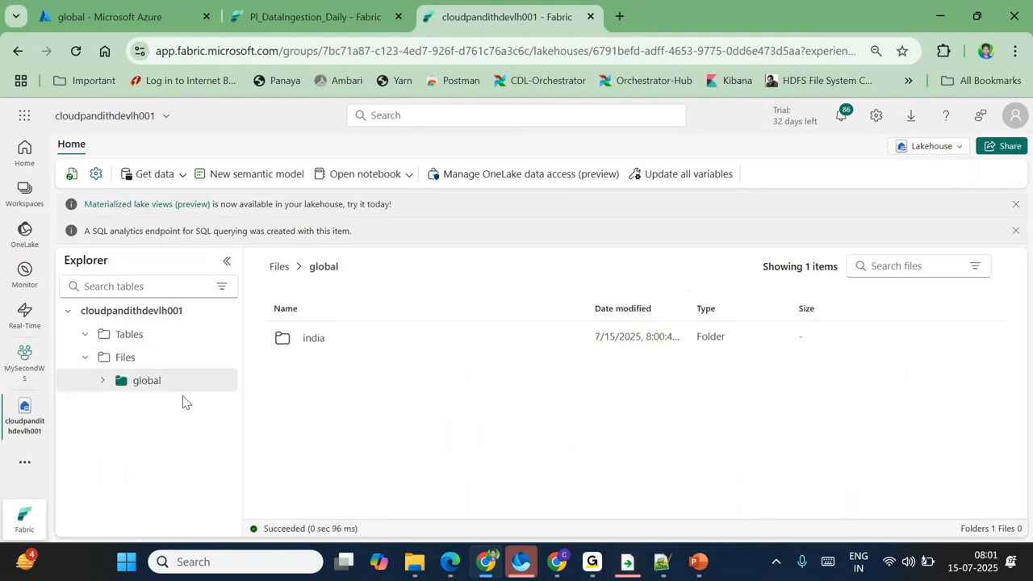
left_click(103, 380)
left_click(120, 403)
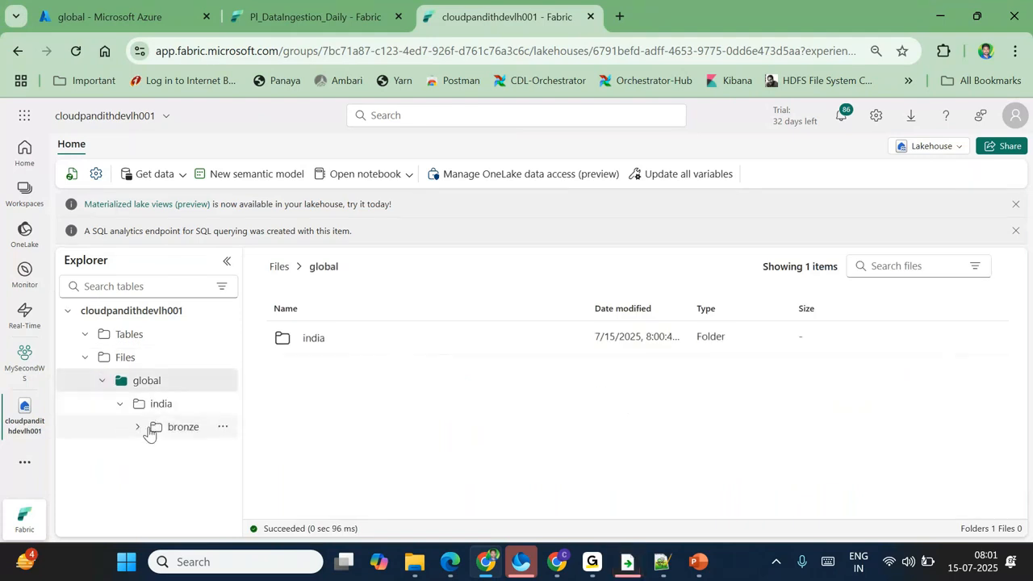
left_click(149, 429)
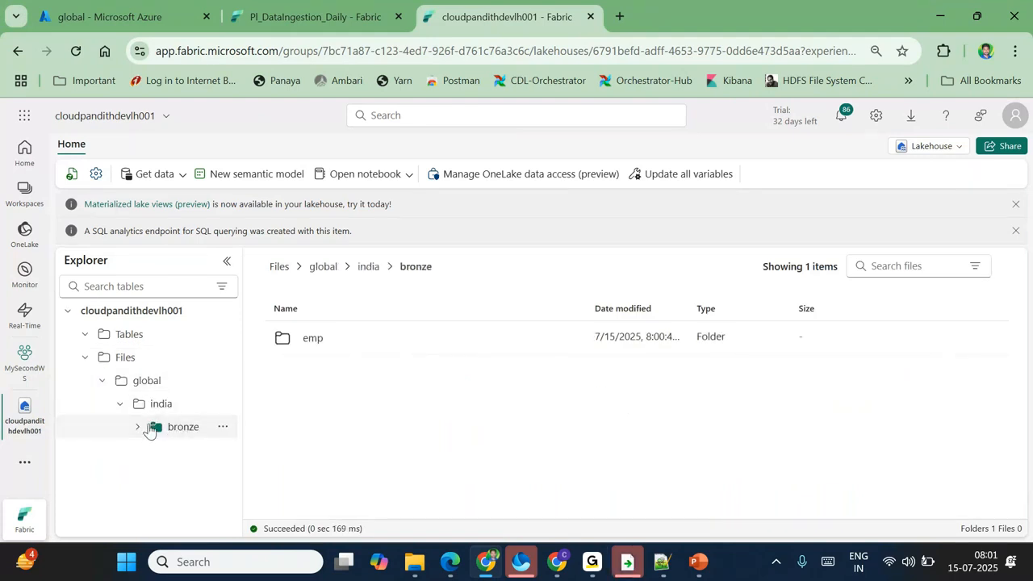
left_click(136, 426)
left_click(176, 451)
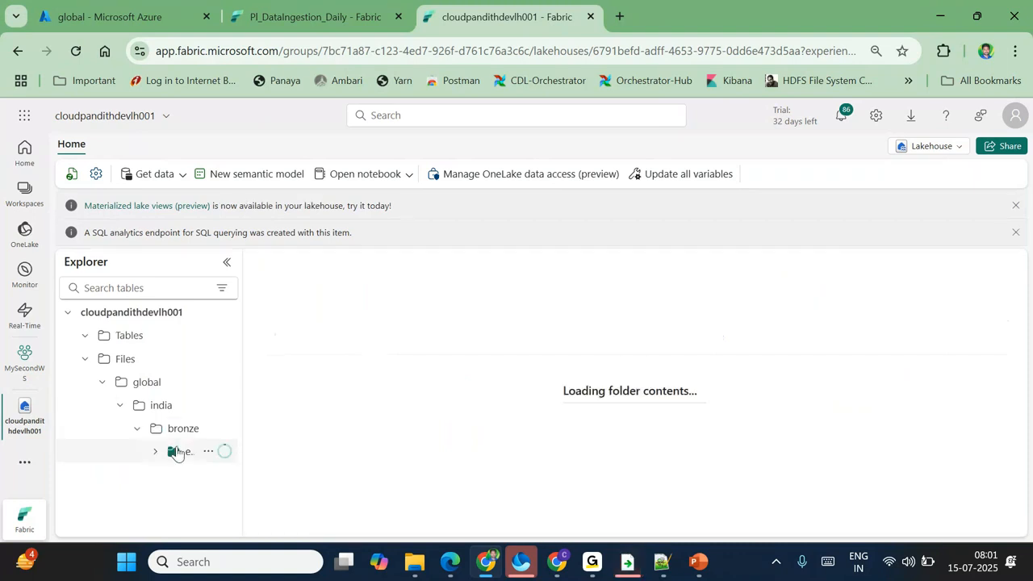
scroll(435, 433, "down", 3)
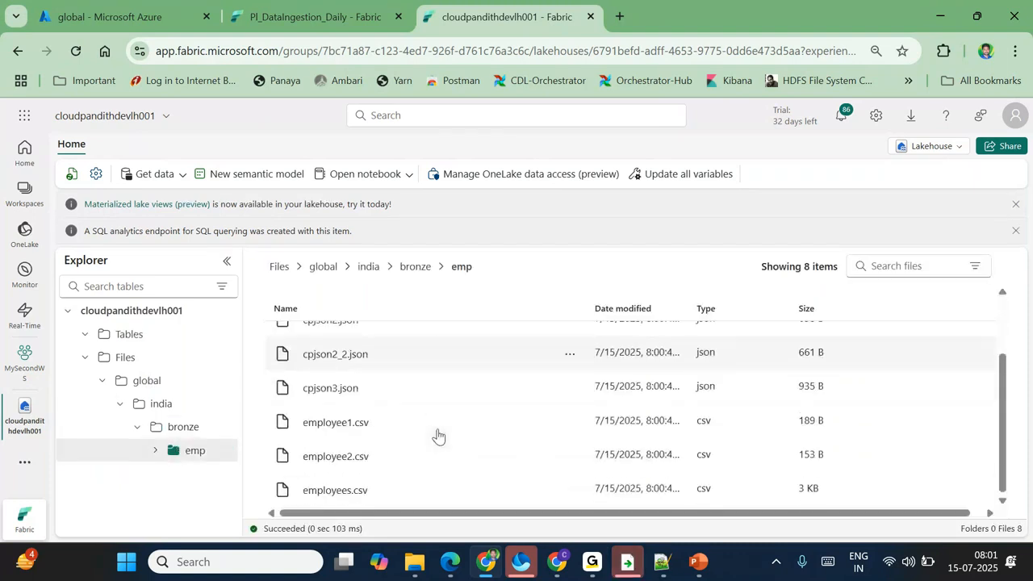
scroll(435, 433, "up", 3)
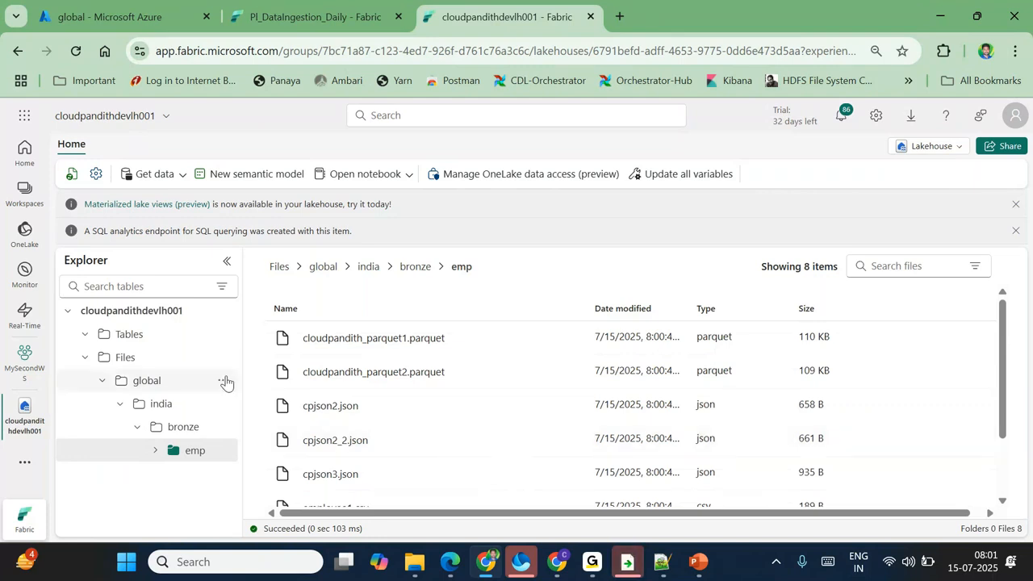
Step: Delete the global folder from the lakehouse
left_click(225, 381)
left_click(257, 278)
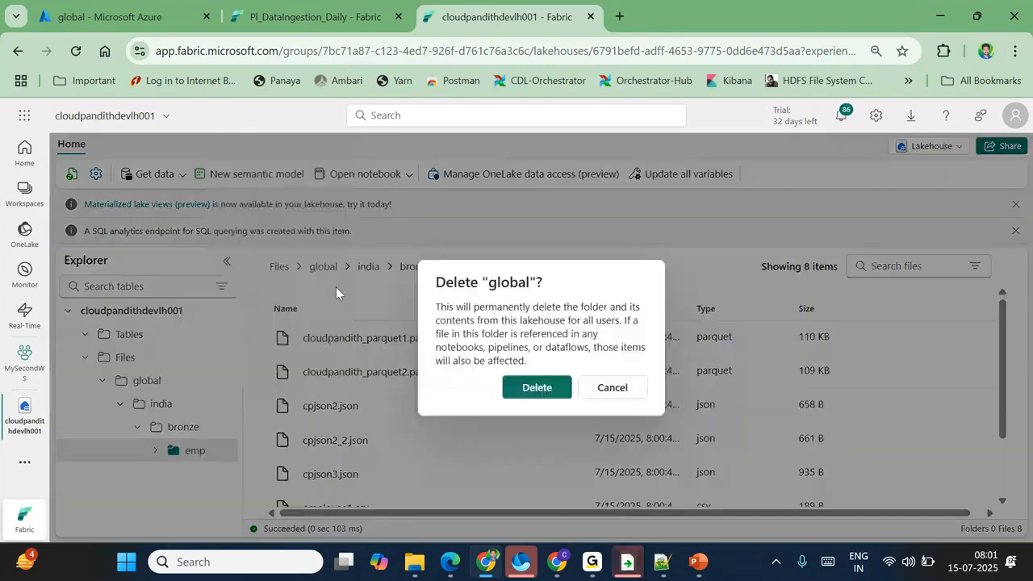
key("Return")
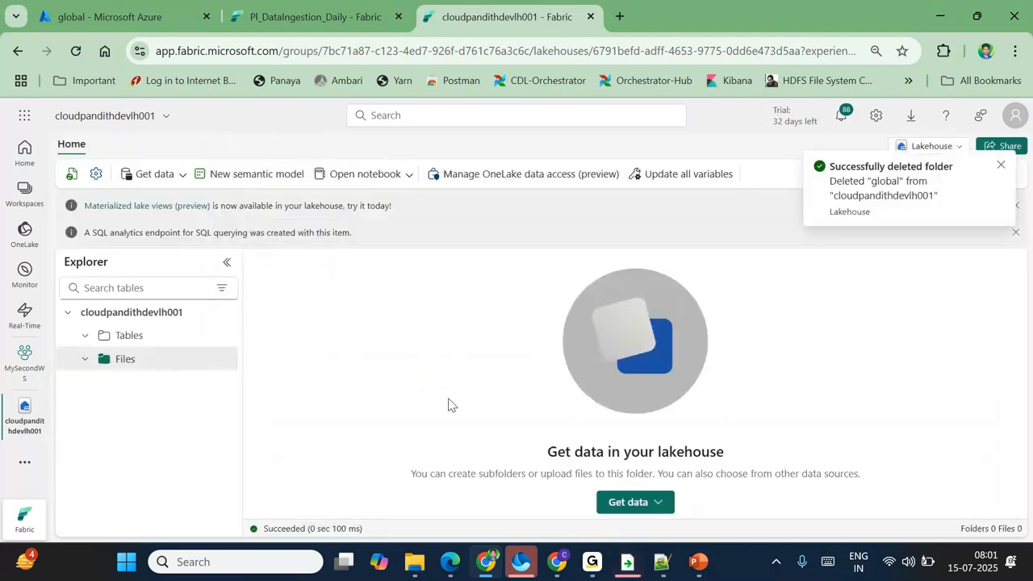
Step: Set the copy source file name filter to *.parquet and save the pipeline
left_click(304, 16)
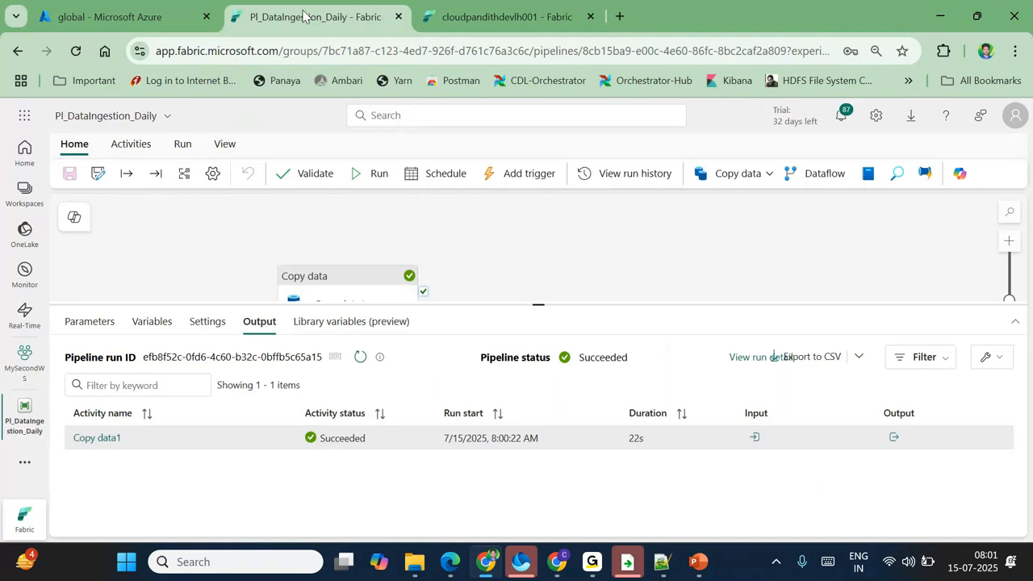
left_click(350, 284)
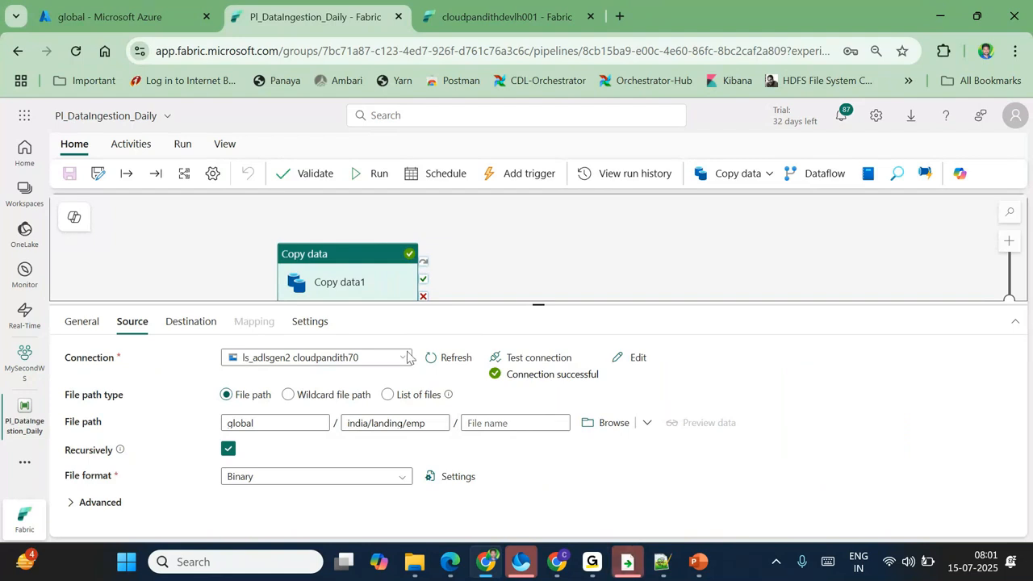
left_click(149, 16)
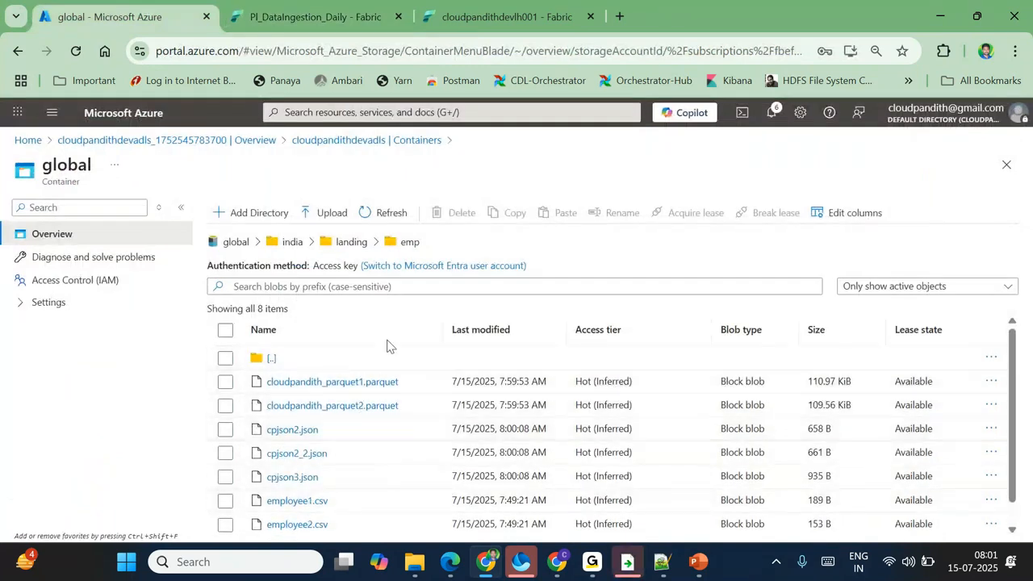
left_click(307, 16)
left_click(474, 423)
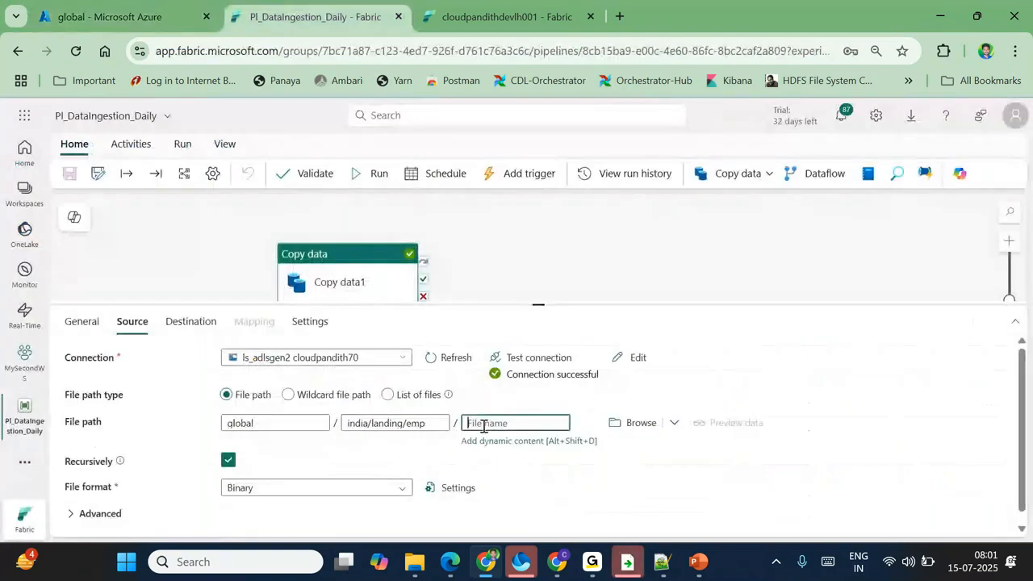
type("*")
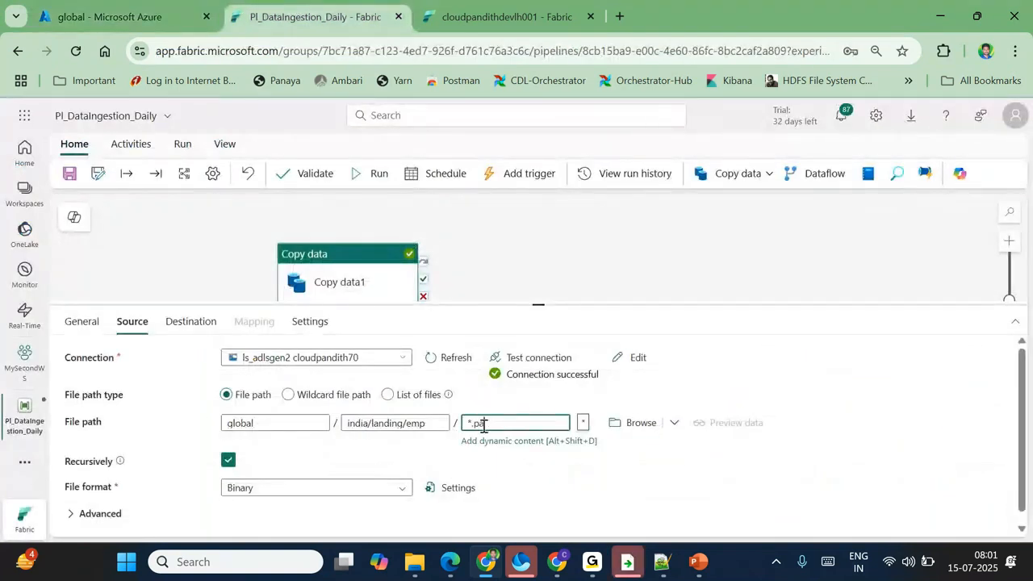
type(".parquet")
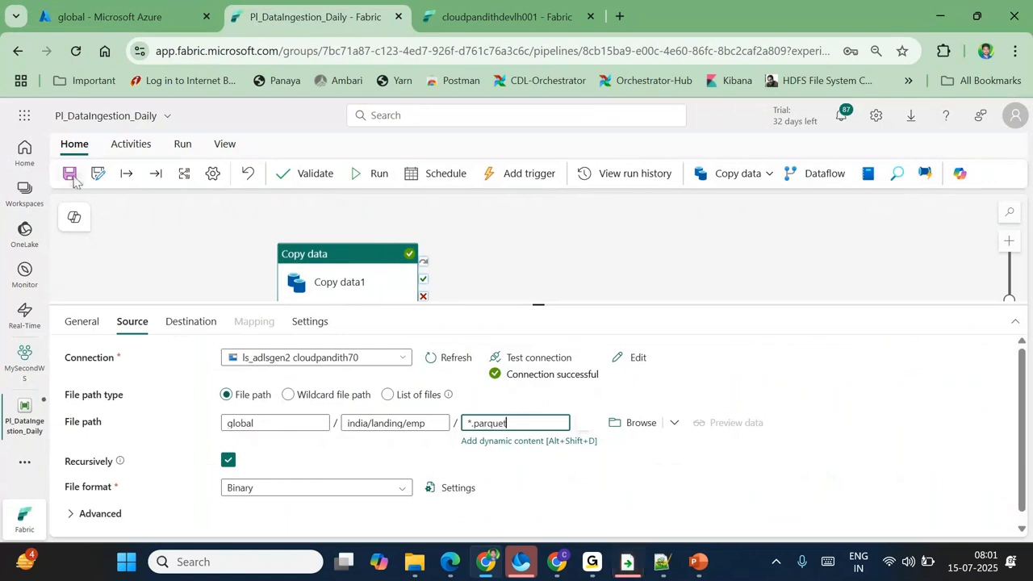
left_click(69, 175)
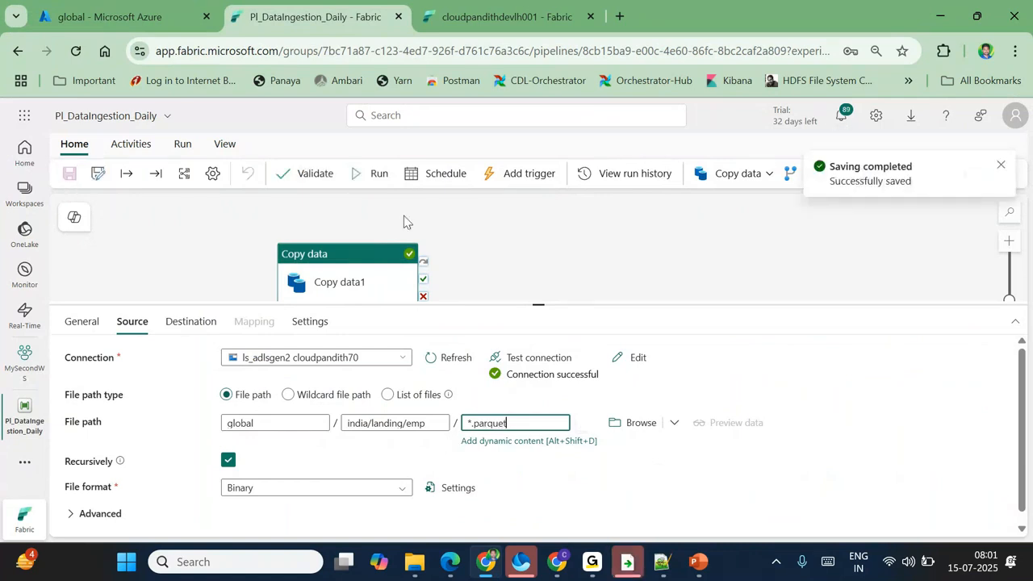
Step: Validate the pipeline with no errors and start a new run
left_click(314, 174)
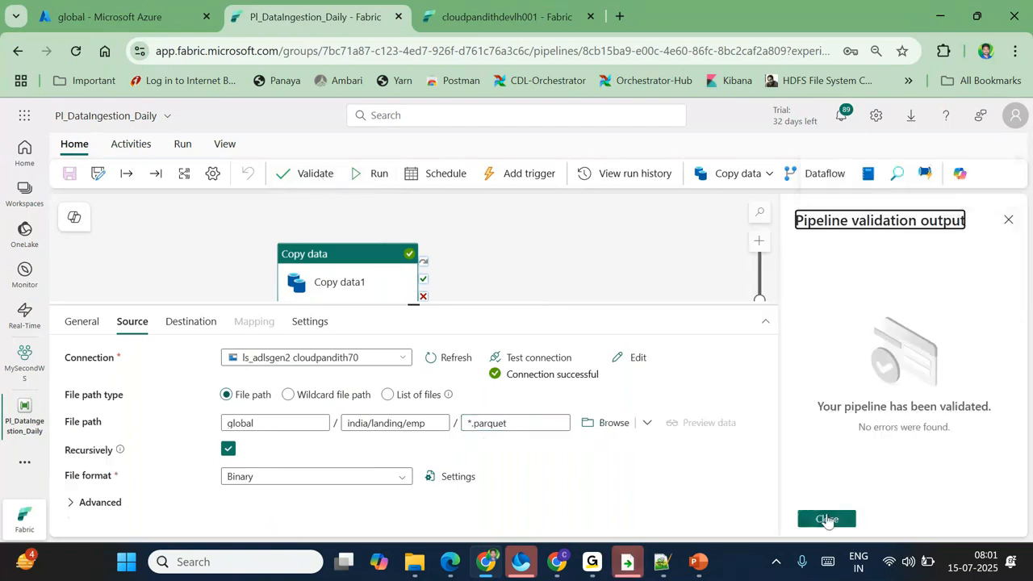
left_click(826, 519)
left_click(374, 175)
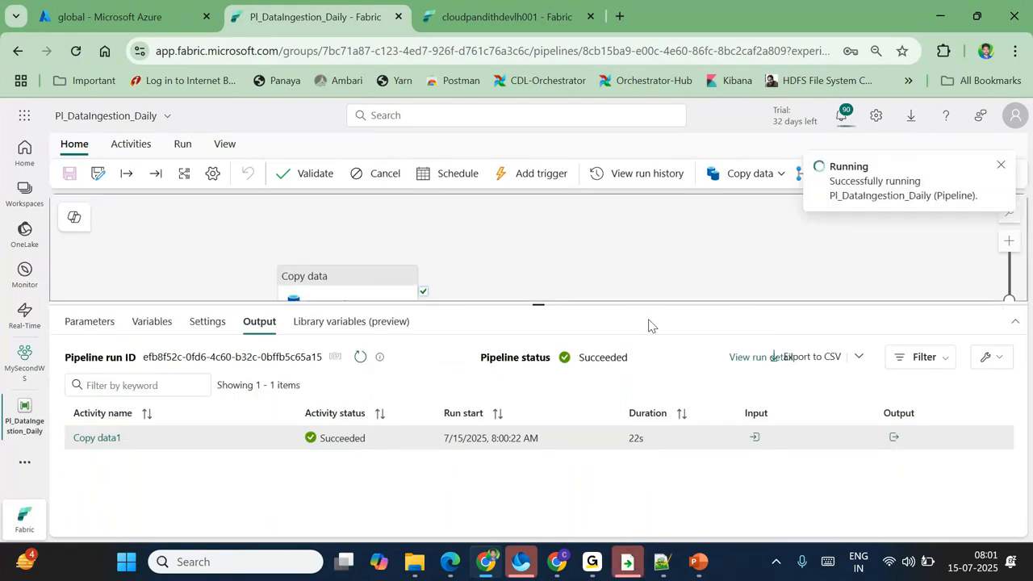
Step: Refresh the activity run list until the latest run shows Failed
left_click(361, 355)
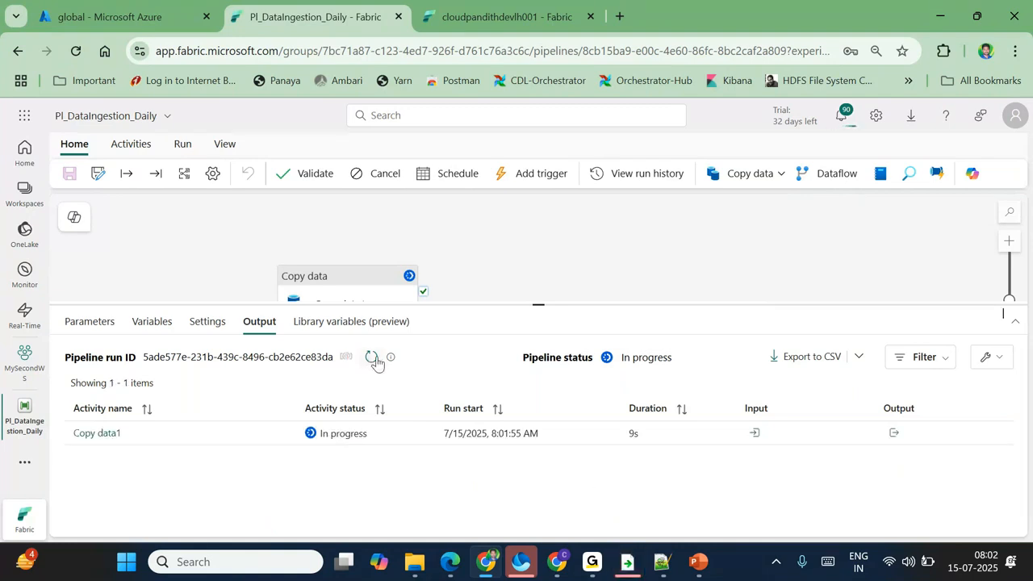
left_click(373, 358)
left_click(373, 358)
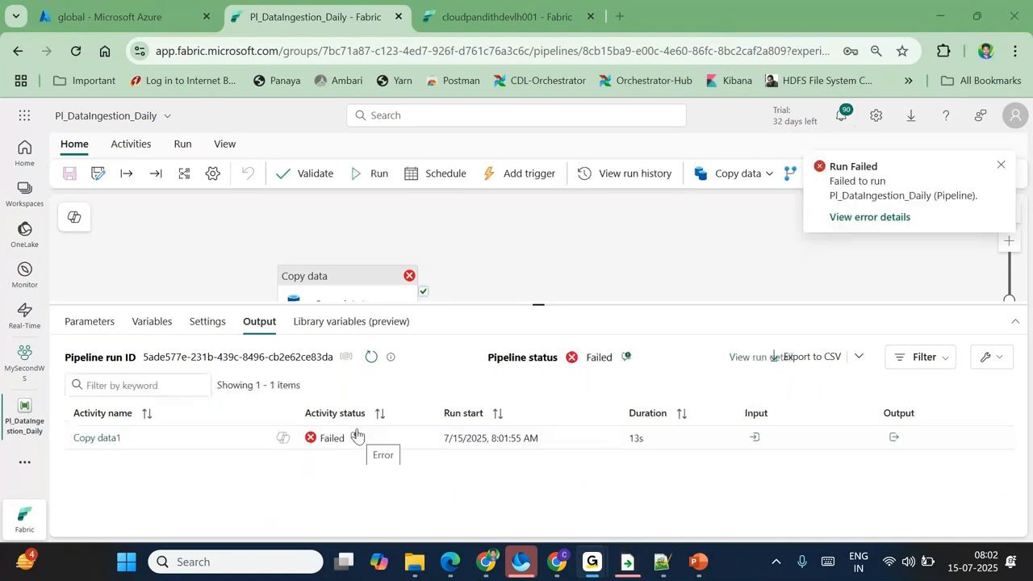
Step: Re-enter *.parquet as the source file name and compare with the Azure emp folder
left_click(334, 284)
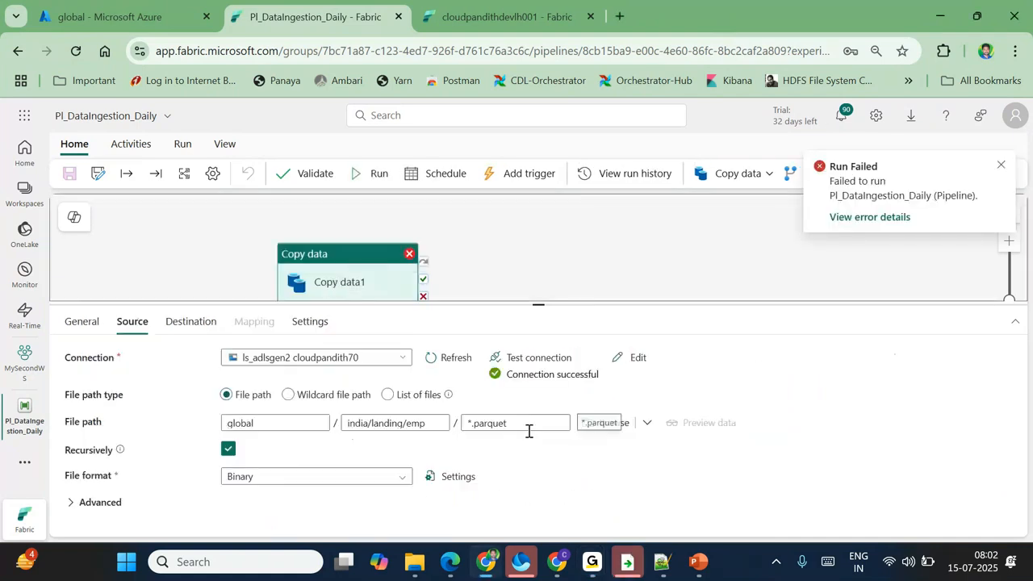
left_click_drag(528, 426, 454, 425)
key("ctrl+c")
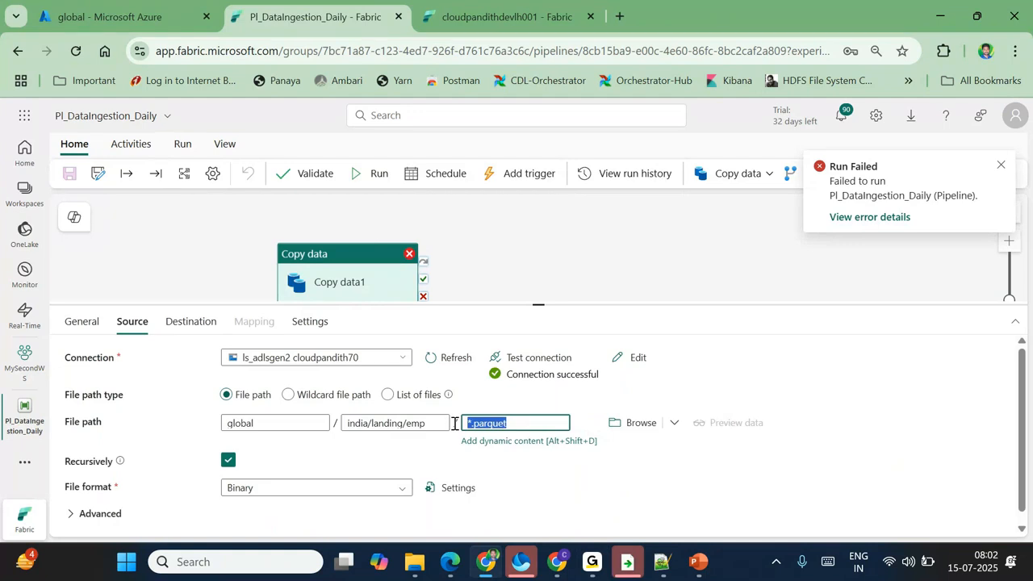
key("BackSpace")
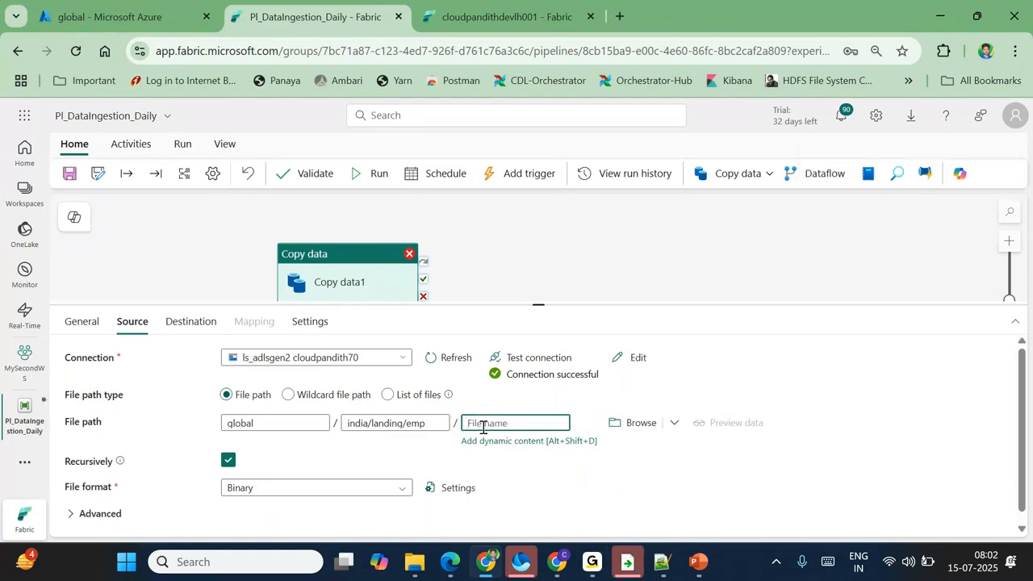
key("ctrl+v")
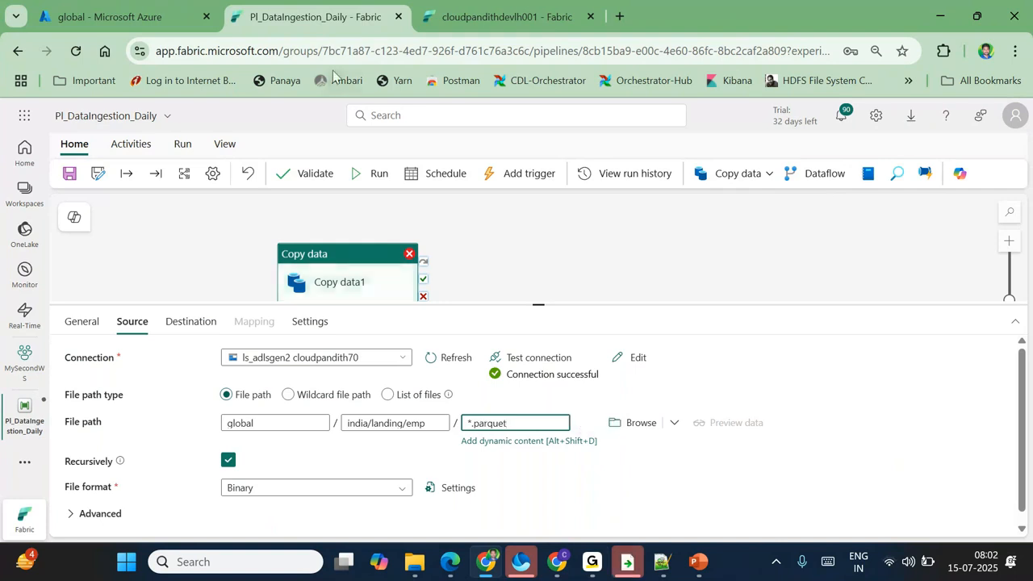
key("ctrl+shift+Tab")
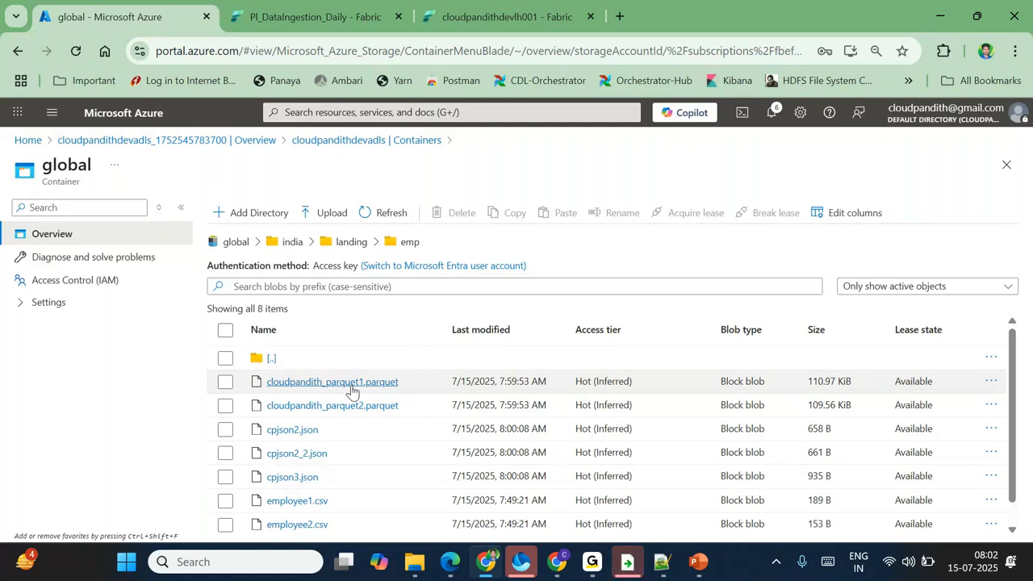
left_click(319, 16)
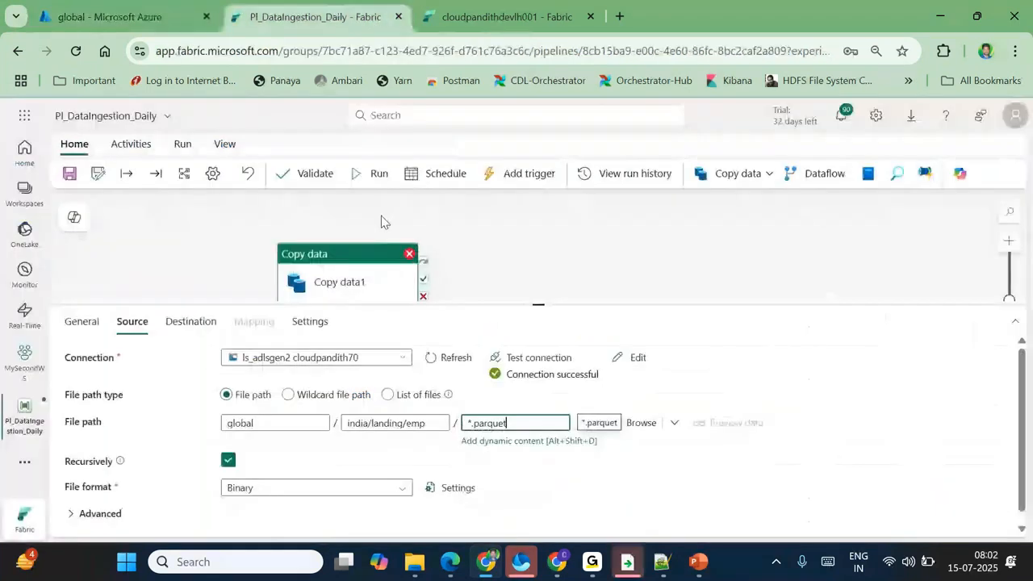
left_click(505, 244)
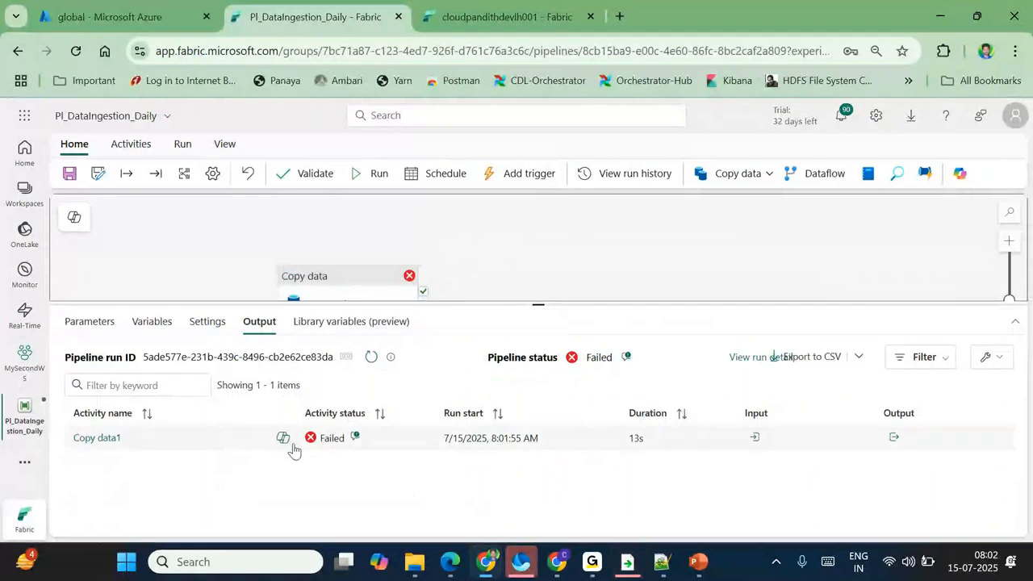
left_click(355, 437)
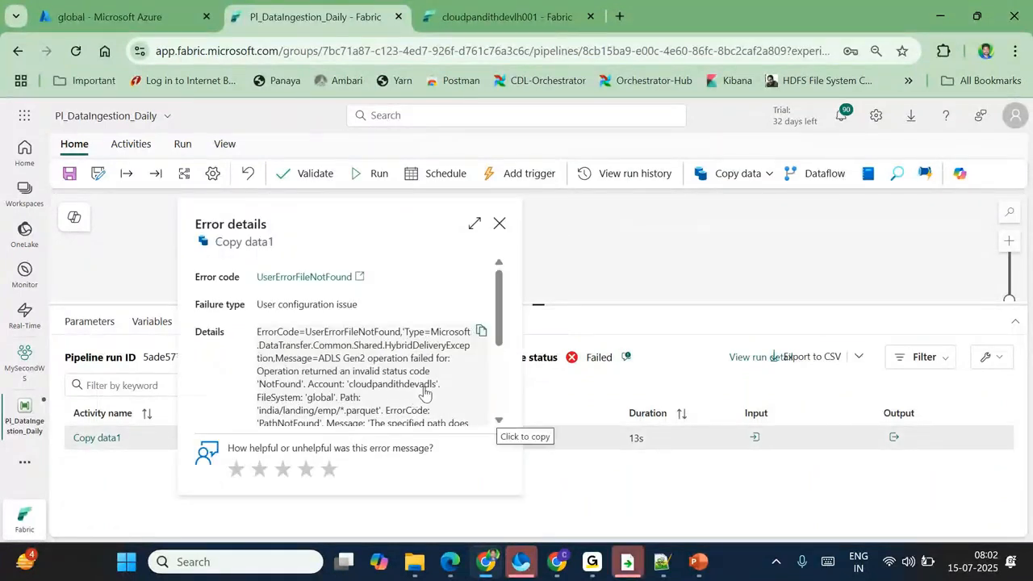
scroll(442, 404, "down", 1)
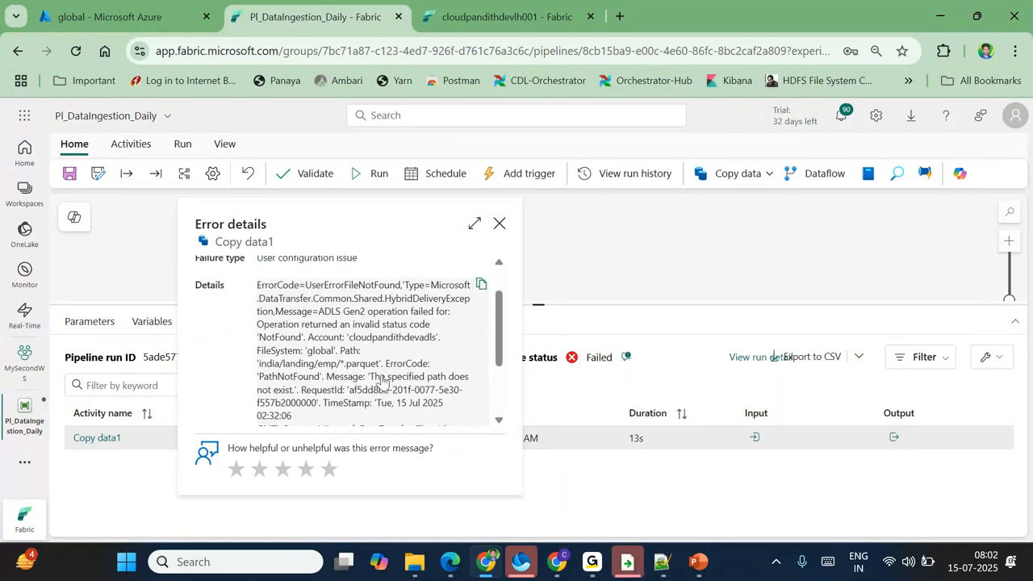
left_click_drag(372, 377, 291, 393)
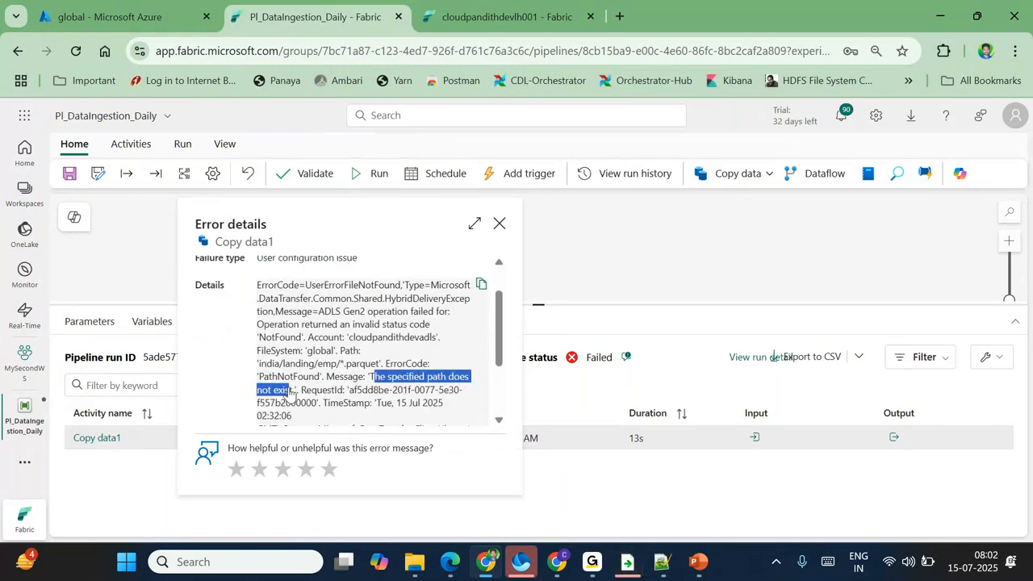
left_click(292, 394)
scroll(291, 394, "down", 1)
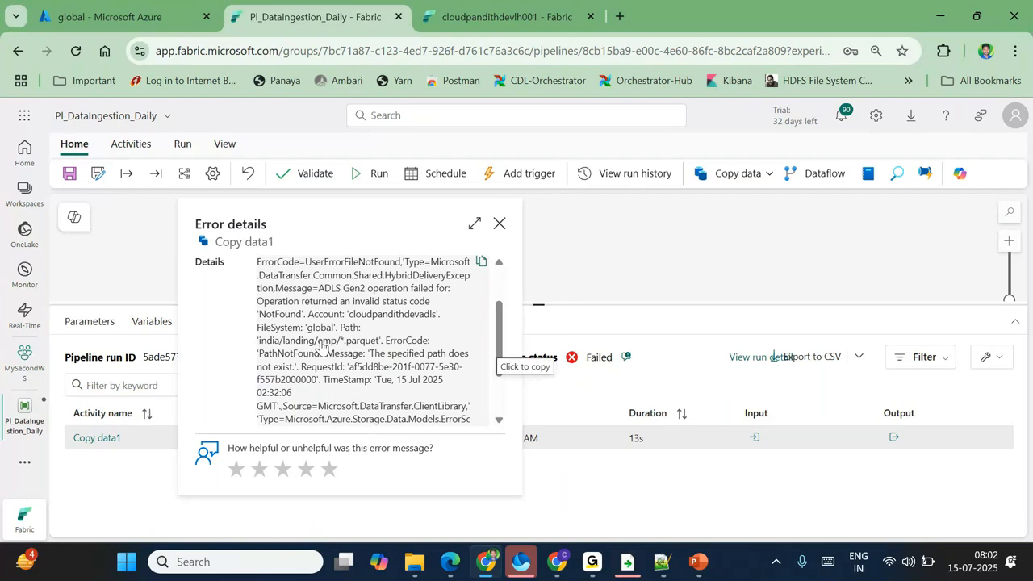
left_click_drag(340, 345, 376, 346)
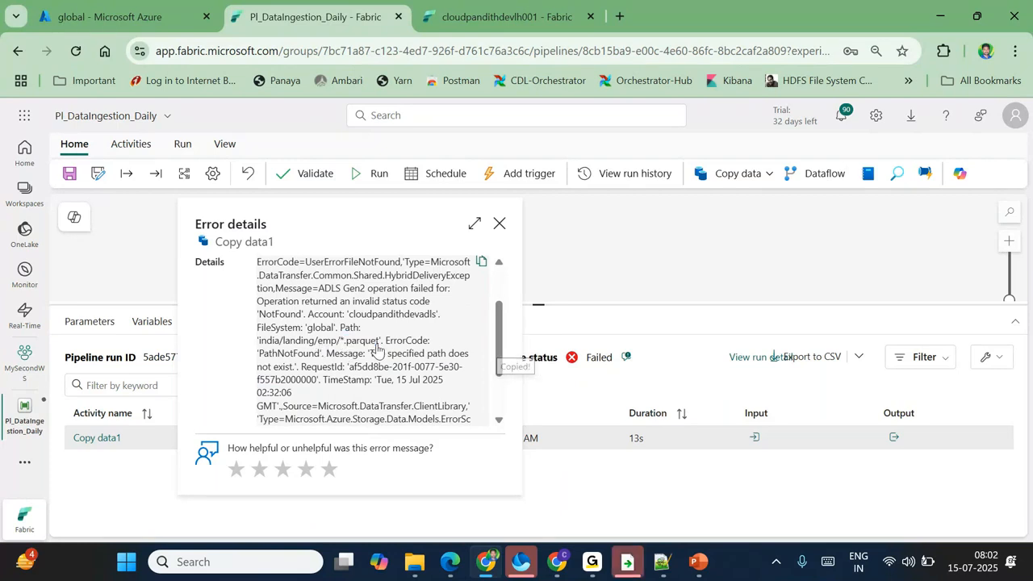
left_click(500, 224)
left_click(358, 286)
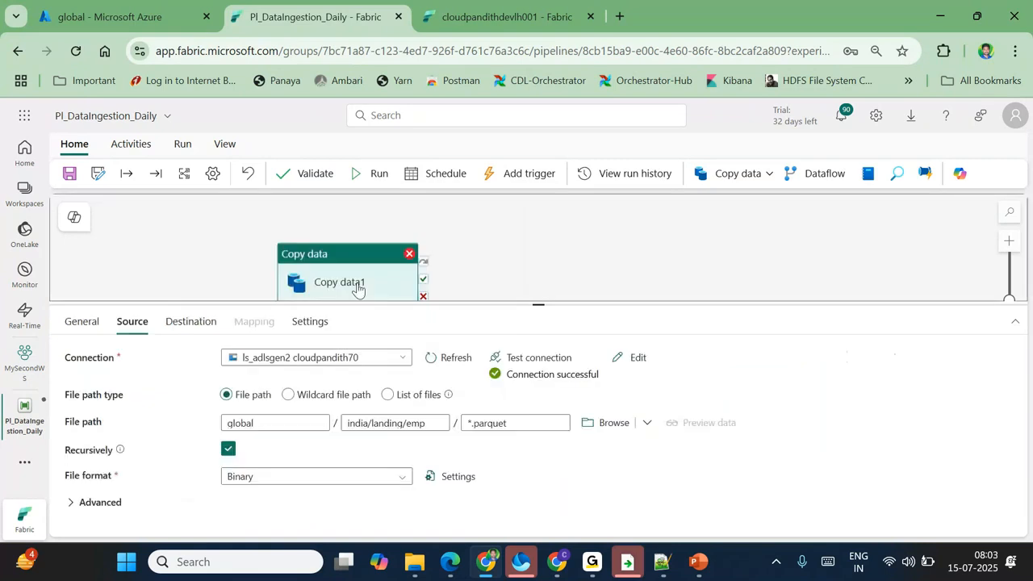
Step: Cut the directory path india/landing/emp out of the source file path settings
triple_click(240, 397)
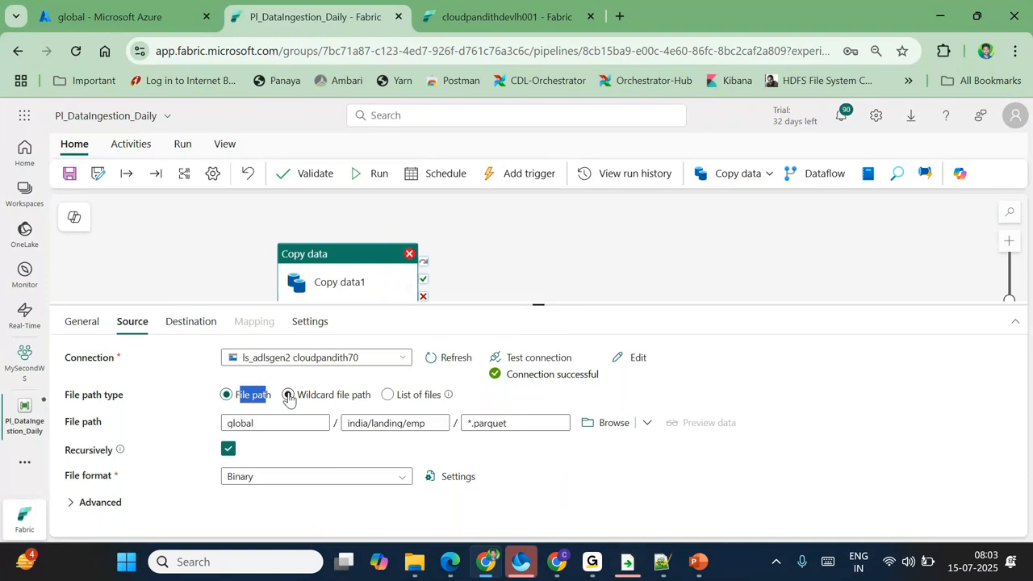
left_click(289, 395)
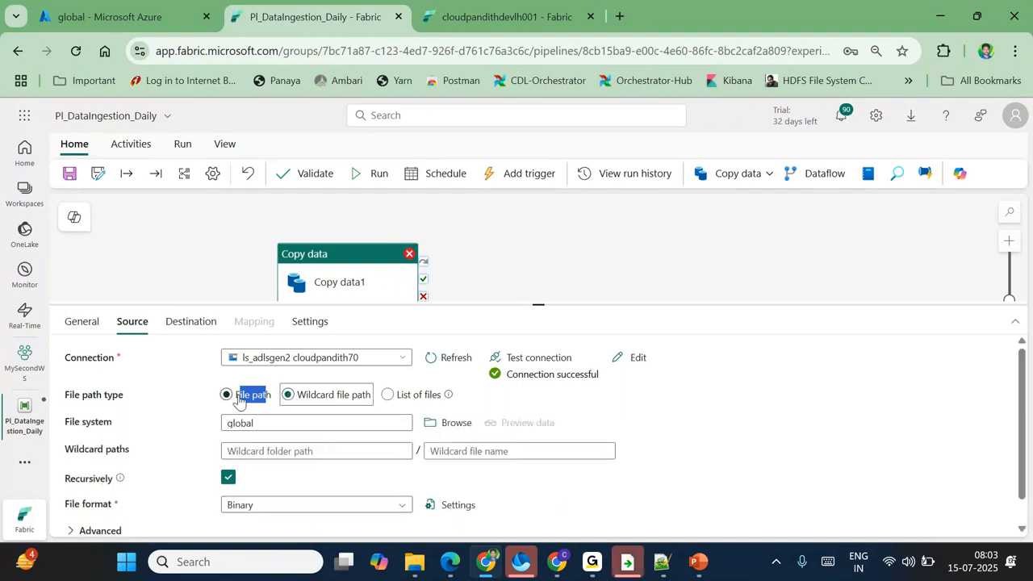
left_click(239, 400)
left_click_drag(410, 426, 342, 422)
key("BackSpace")
Step: Switch to Wildcard file path with folder india/landing/emp and file name *.parquet
left_click(288, 394)
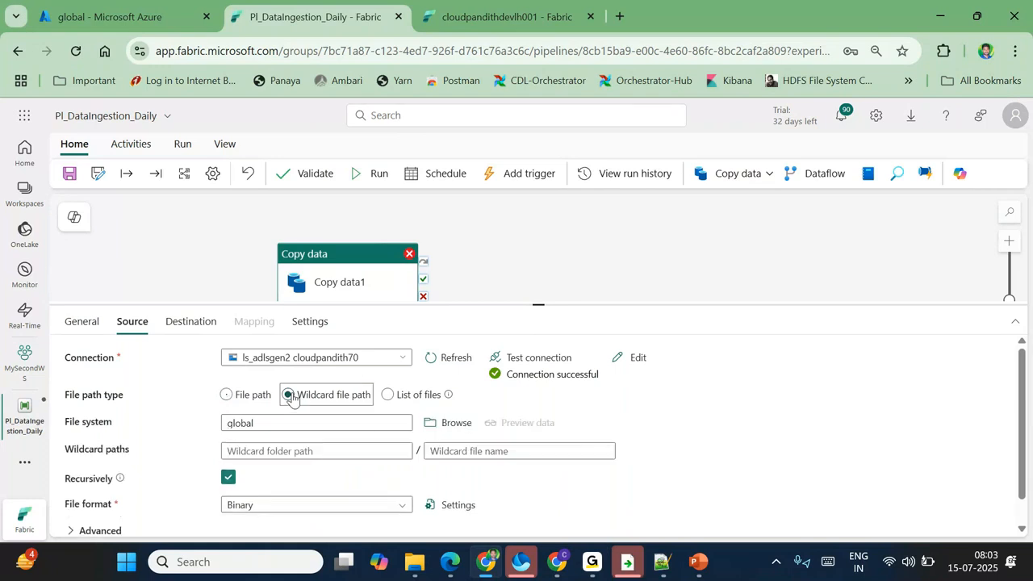
left_click(285, 455)
type("india/landing/emp")
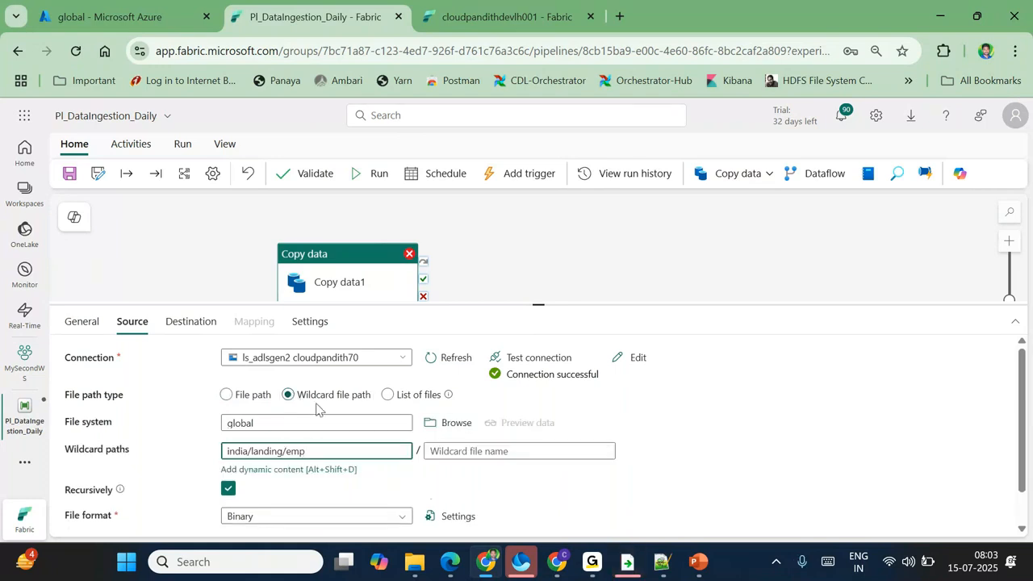
left_click(445, 449)
type("*")
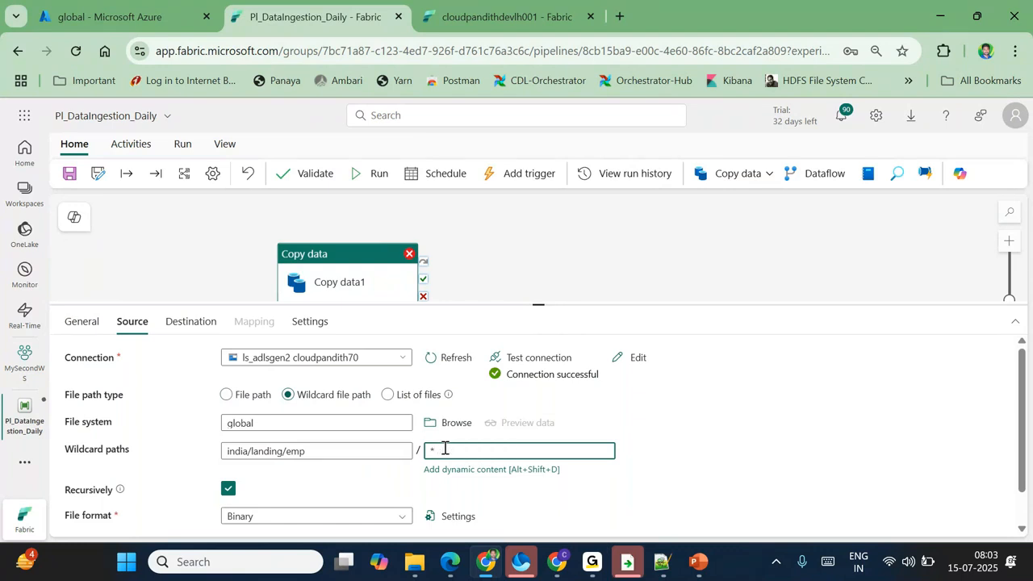
key("BackSpace")
type("*")
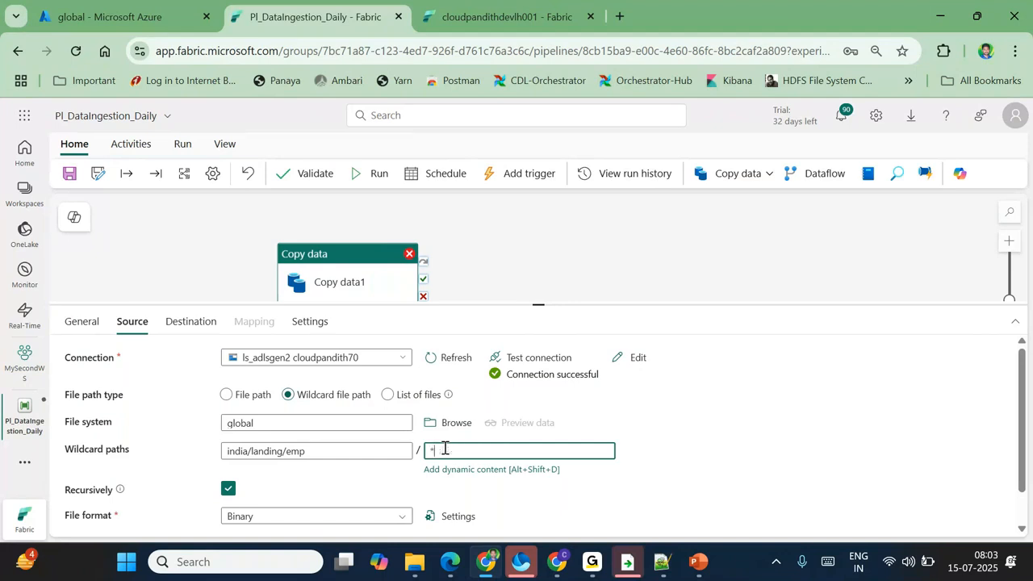
type(".parquet")
Step: Save and rerun the pipeline, then refresh the lakehouse Files contents
left_click(69, 173)
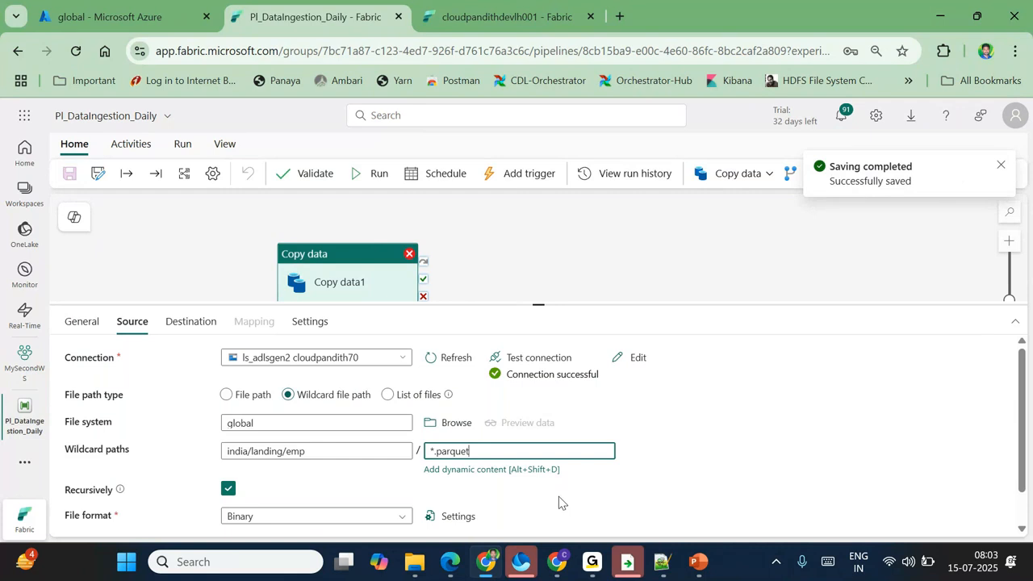
left_click(419, 393)
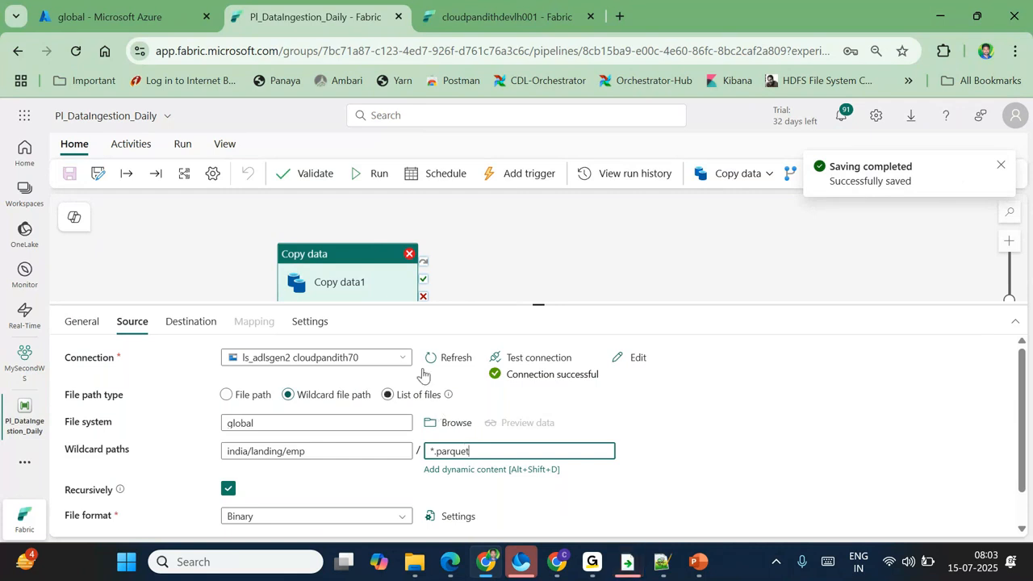
left_click(374, 174)
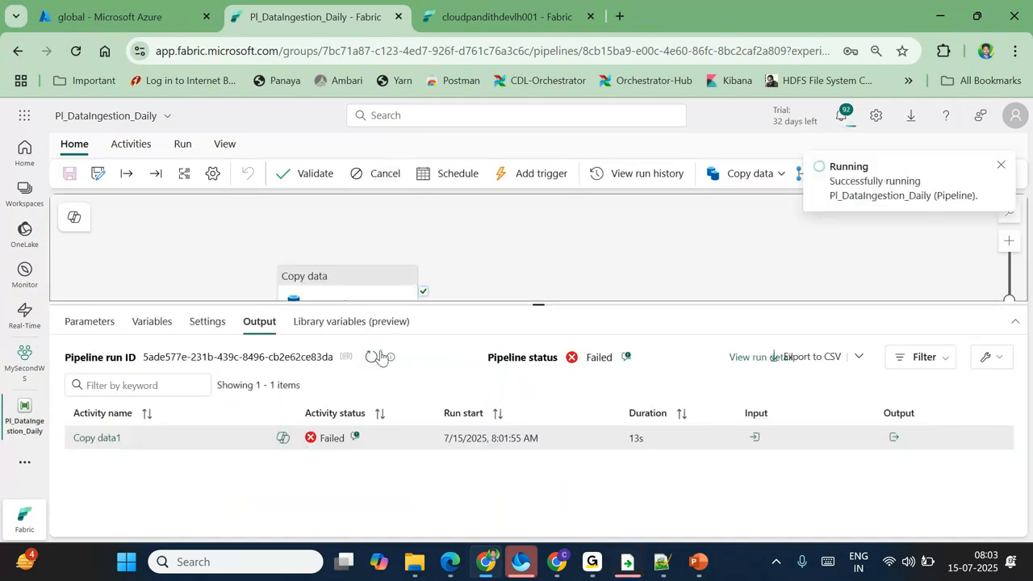
left_click(371, 357)
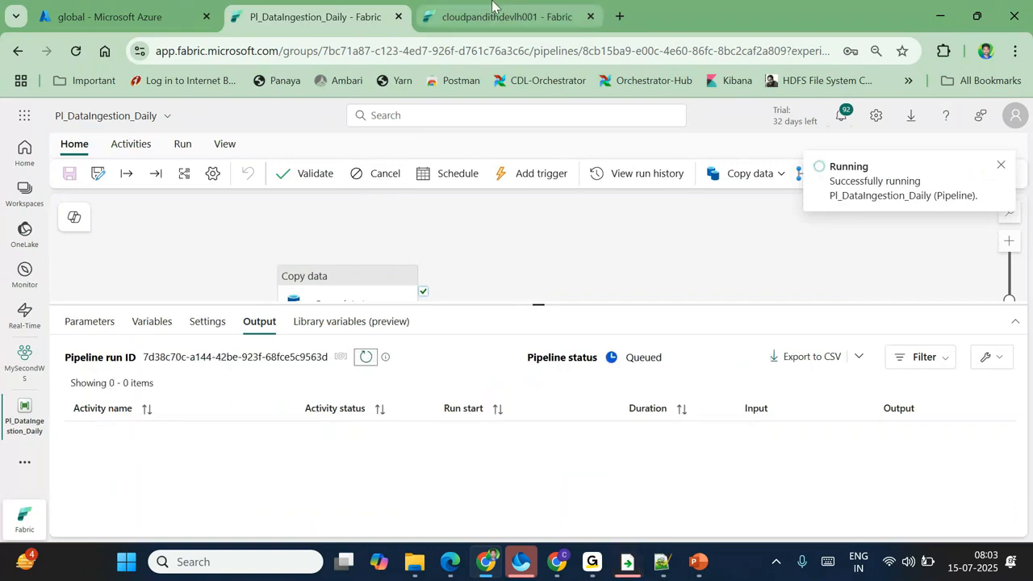
left_click(492, 12)
left_click(224, 358)
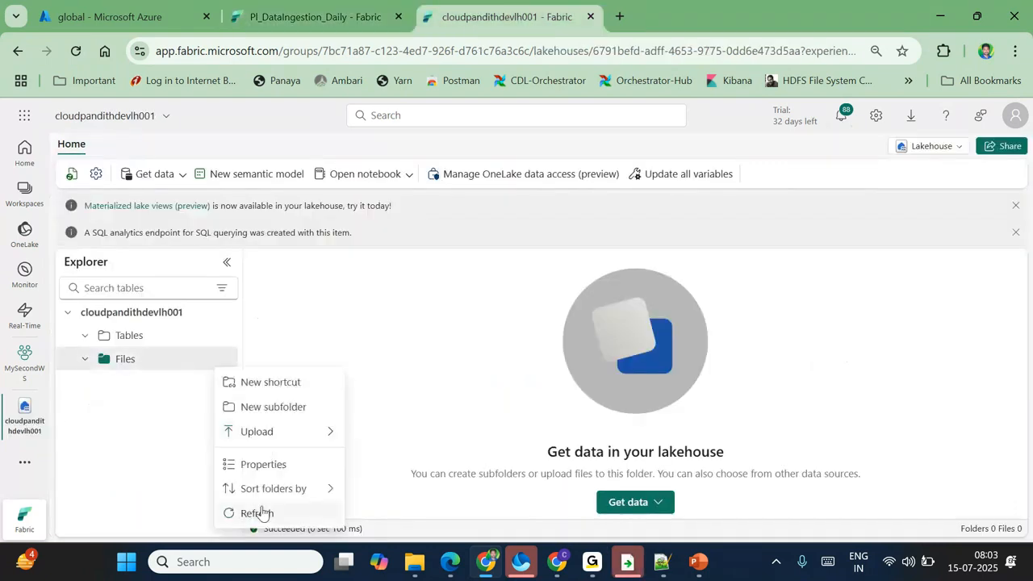
left_click(259, 512)
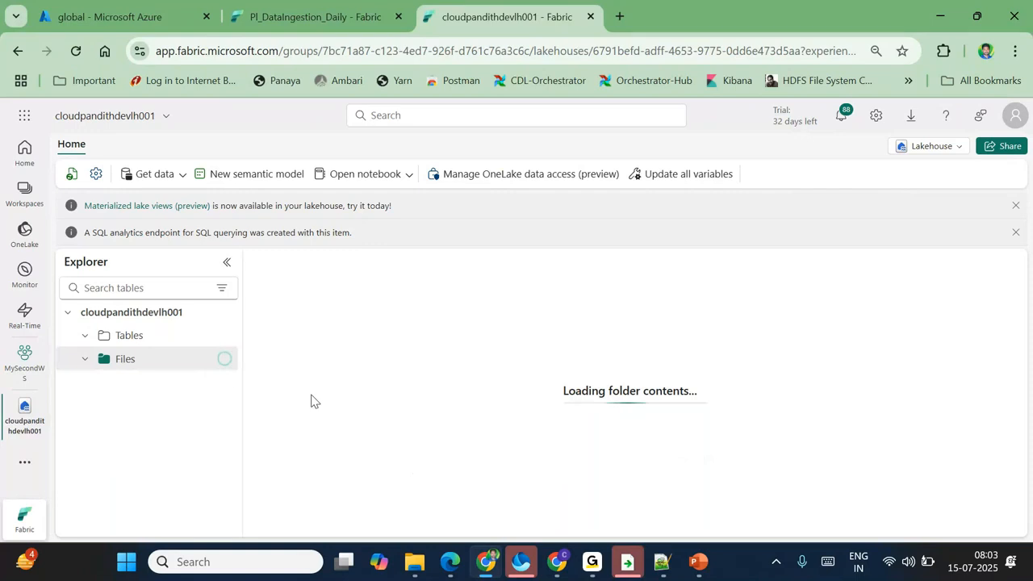
left_click(313, 10)
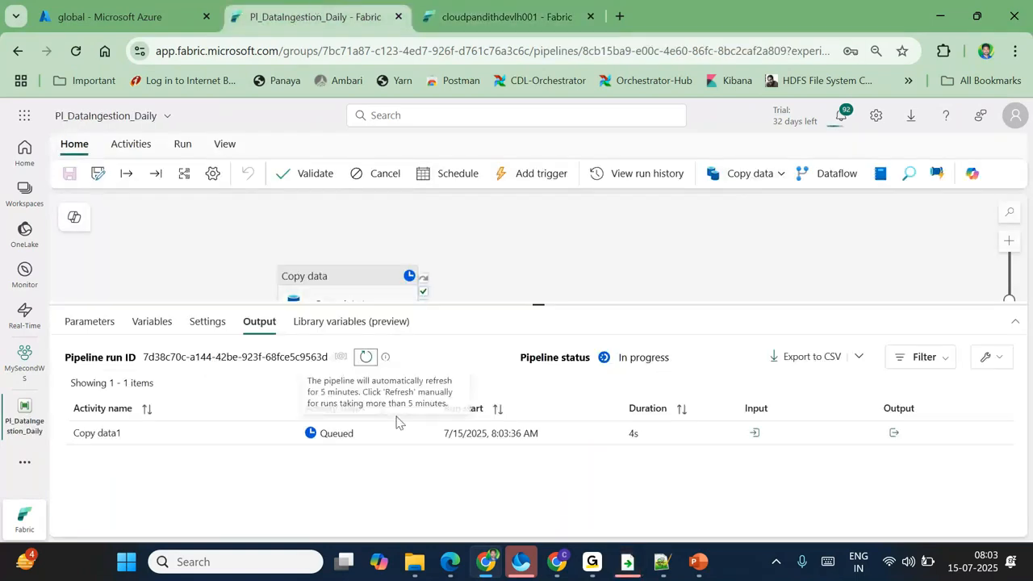
Step: Refresh the run output until Copy data1 succeeds after 24s, then open its details
left_click(365, 358)
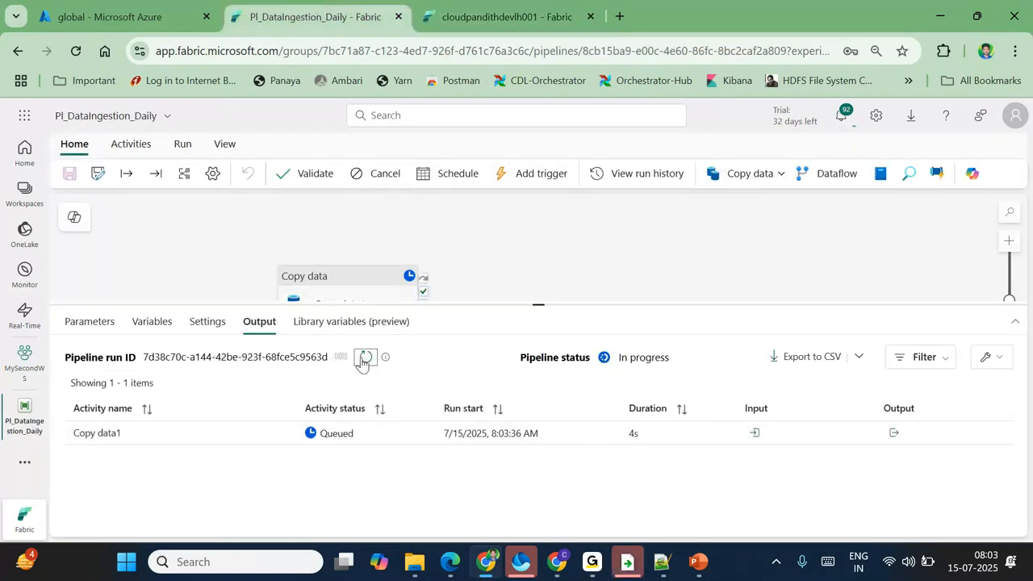
left_click(364, 357)
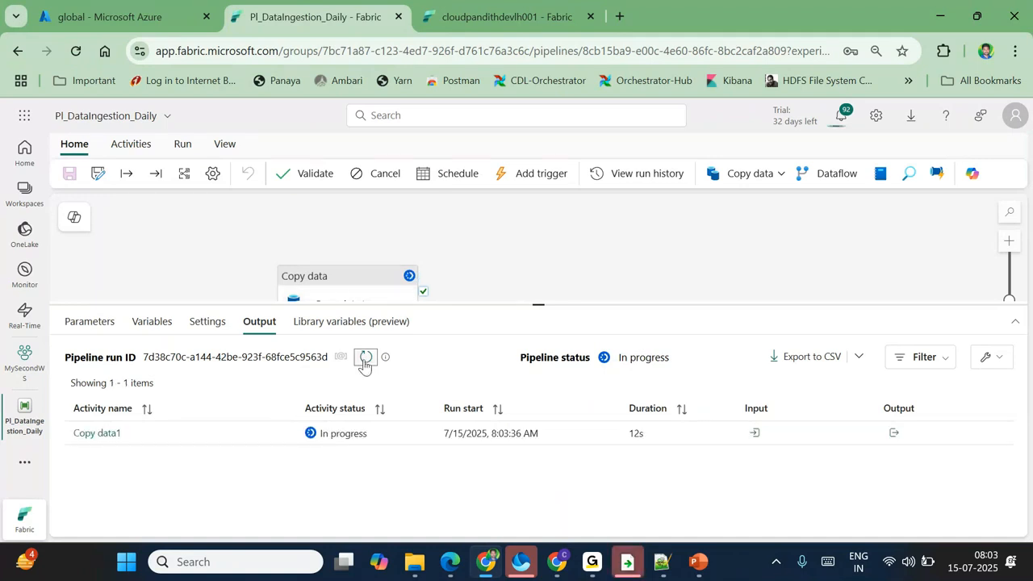
left_click(364, 358)
left_click(365, 358)
left_click(364, 357)
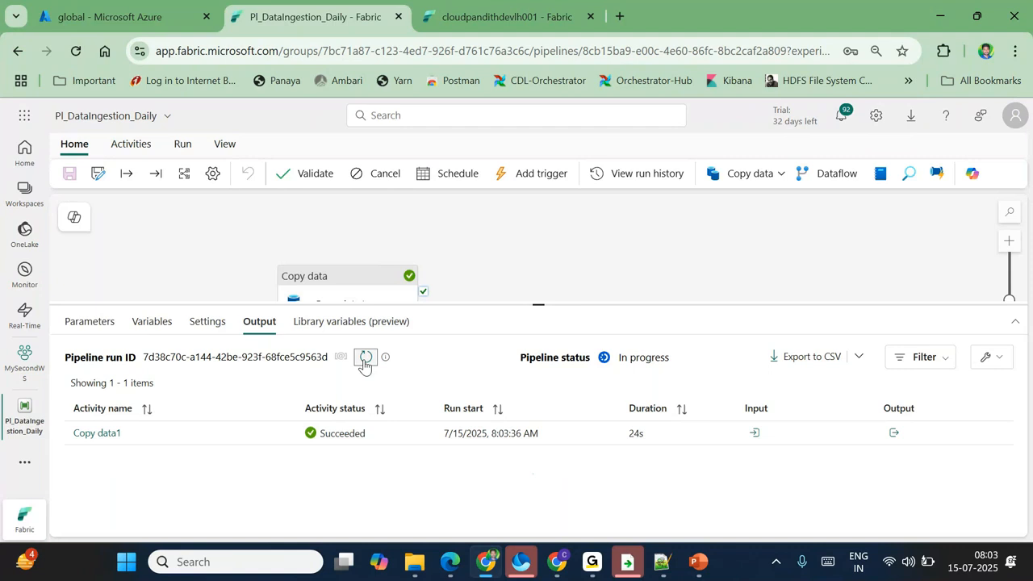
left_click(97, 434)
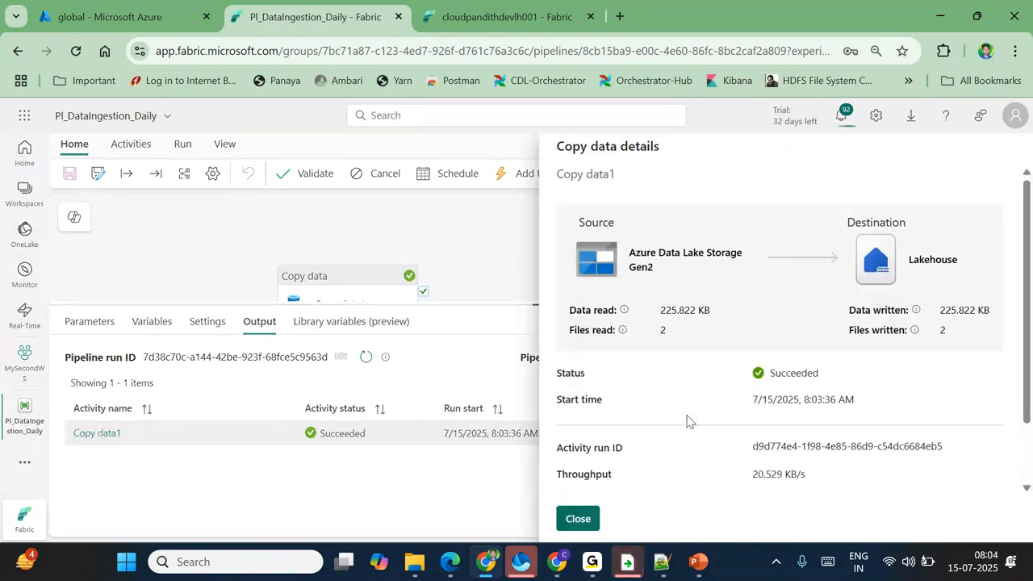
double_click(941, 330)
left_click(1000, 164)
left_click(574, 520)
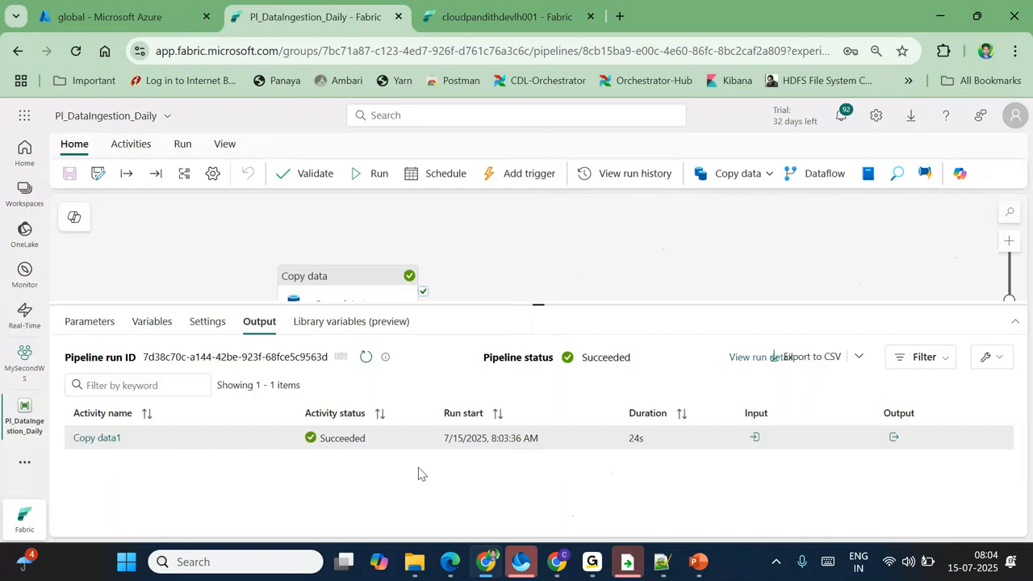
Step: Browse the lakehouse to global/india/bronze/emp, showing two parquet files of 110 KB and 109 KB
left_click(478, 25)
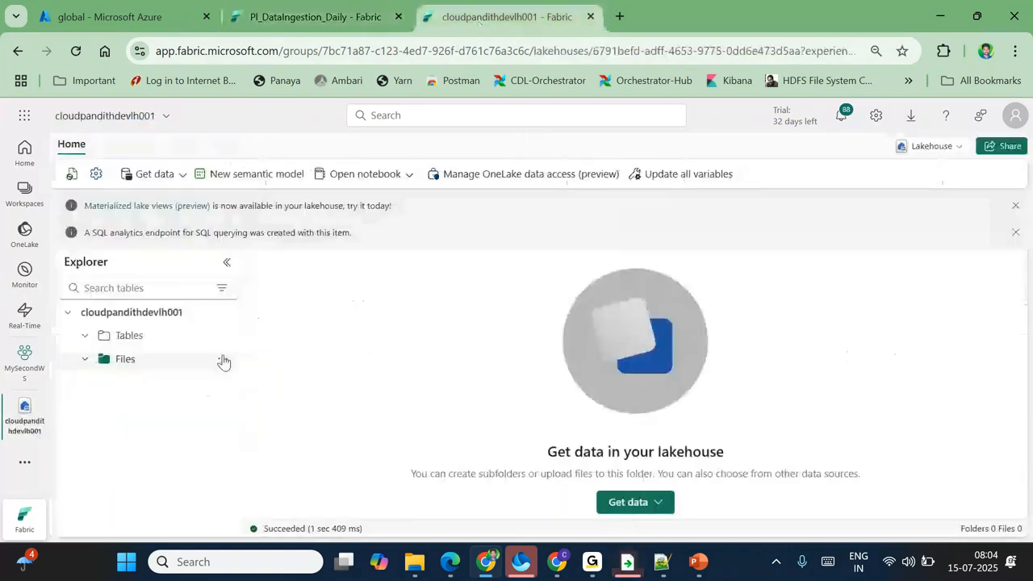
left_click(224, 361)
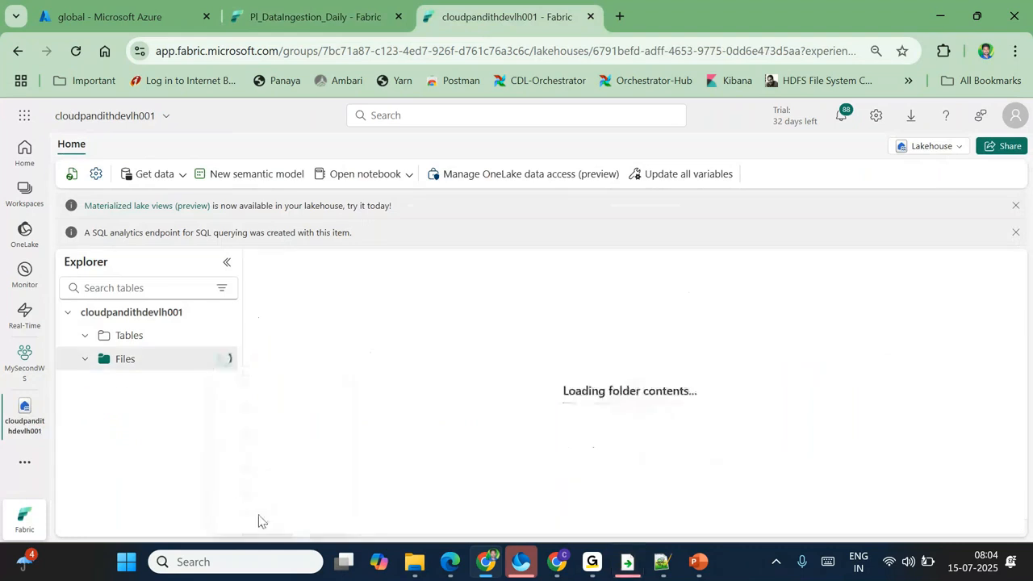
left_click(105, 380)
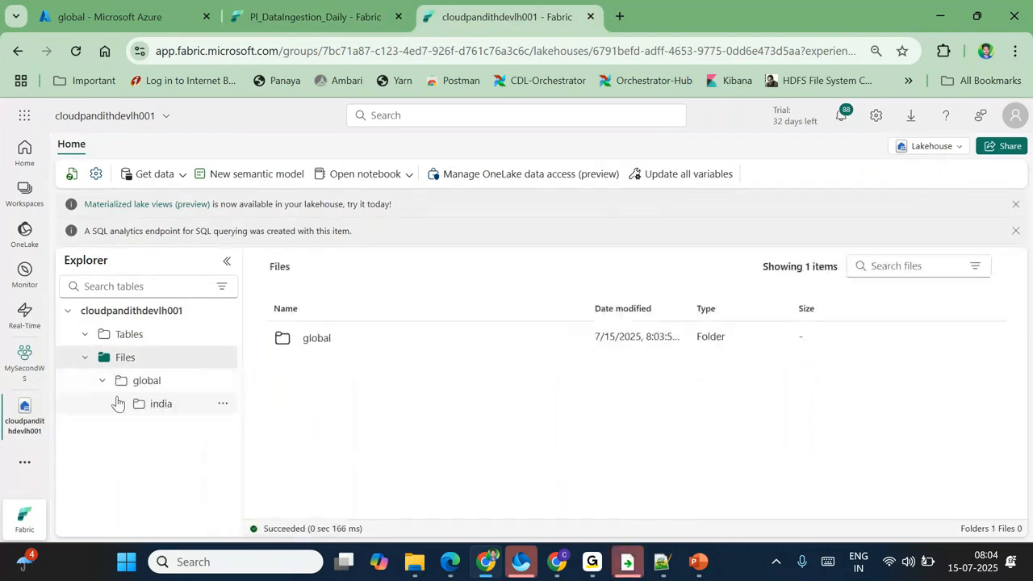
left_click(146, 405)
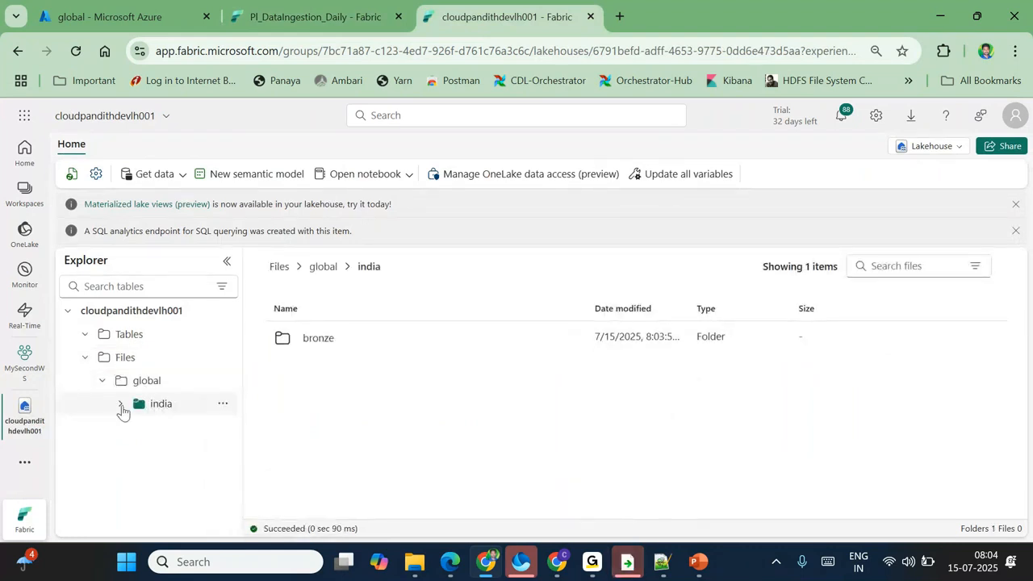
left_click(120, 403)
left_click(138, 427)
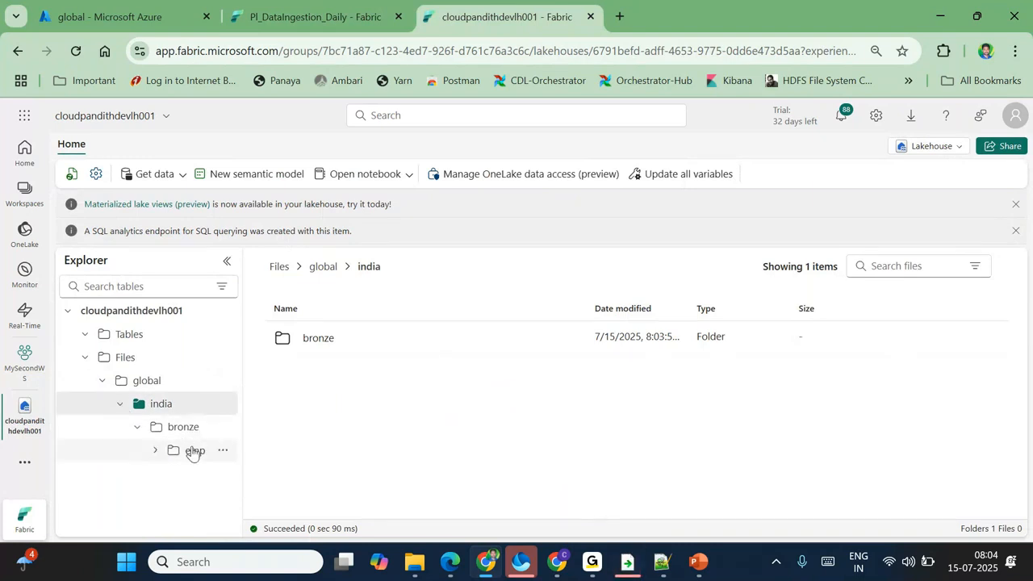
left_click(194, 449)
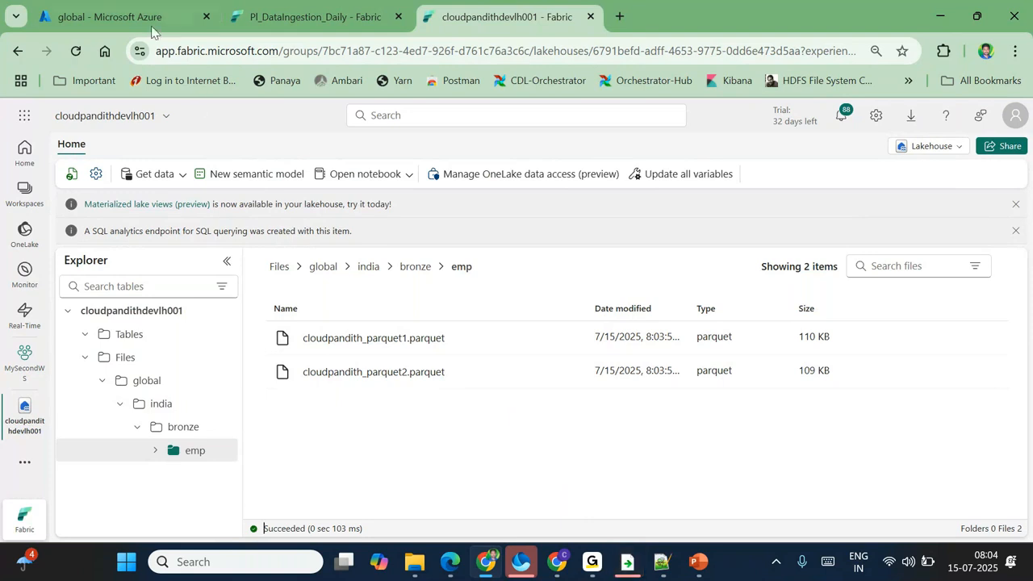
Step: Refresh the Azure landing/emp file list, then return to the lakehouse
left_click(113, 16)
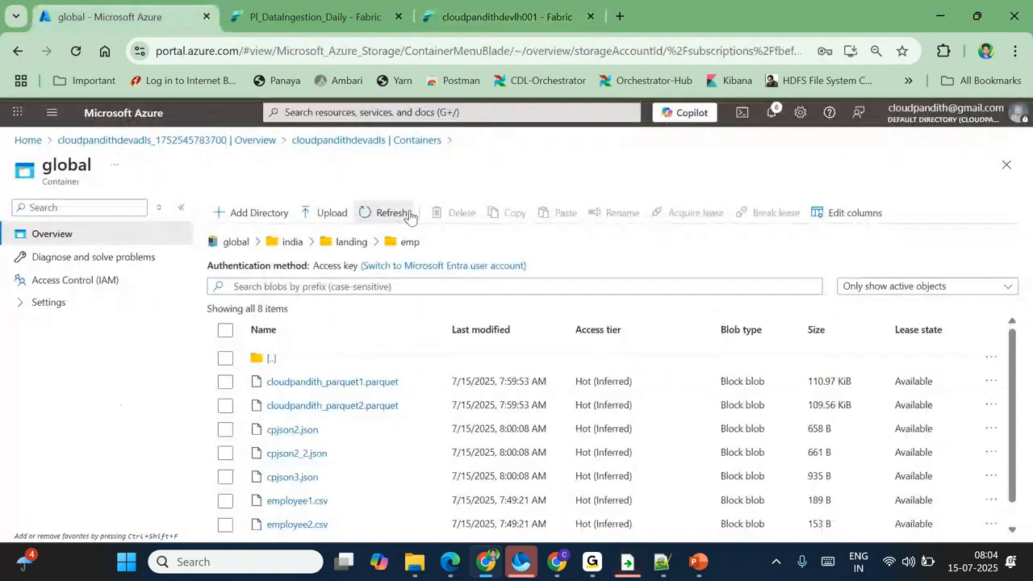
left_click(391, 213)
scroll(441, 489, "down", 1)
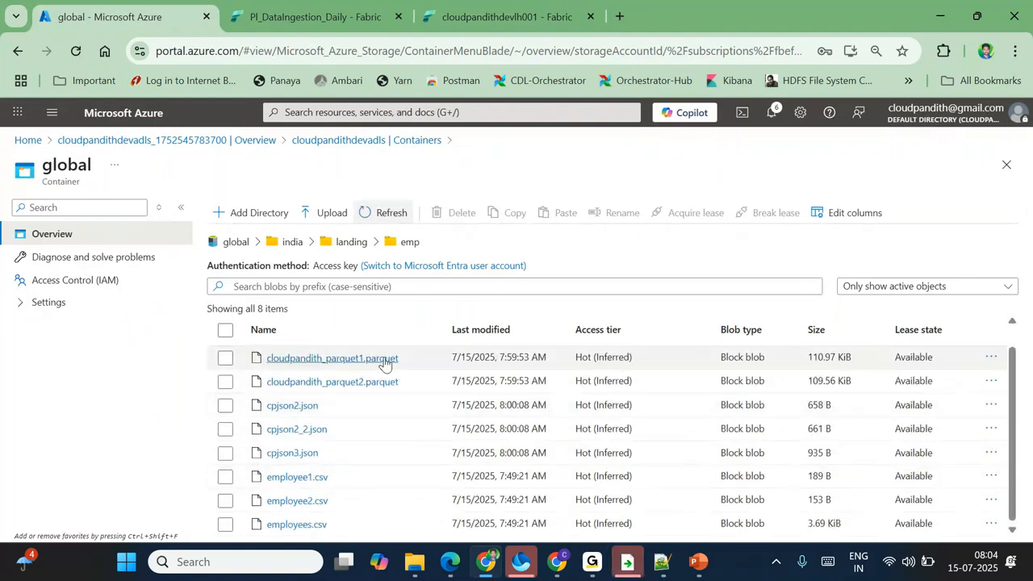
left_click(499, 9)
Step: Delete the global folder from the lakehouse Files, then move to the Azure portal tab
left_click(231, 383)
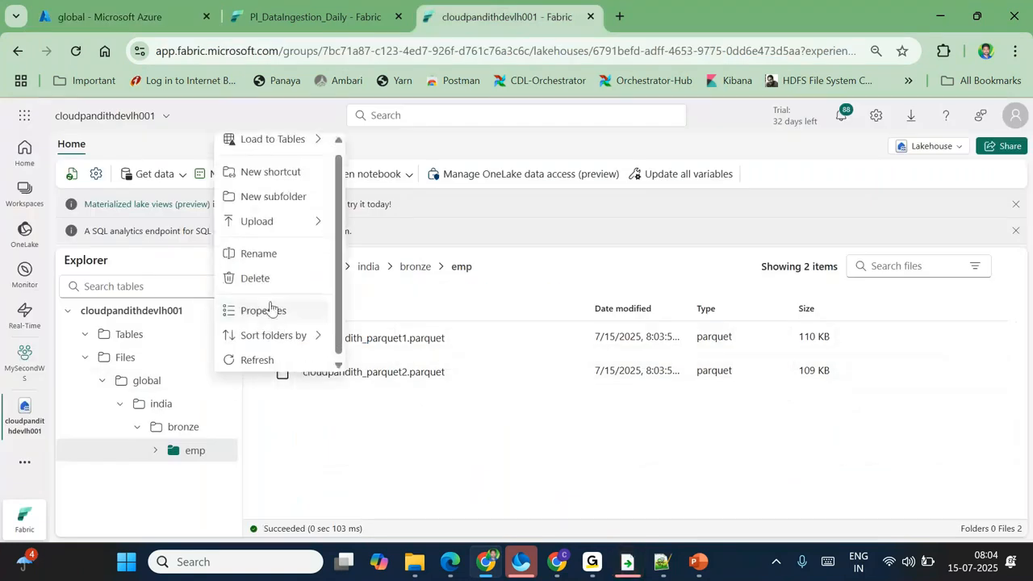
left_click(258, 278)
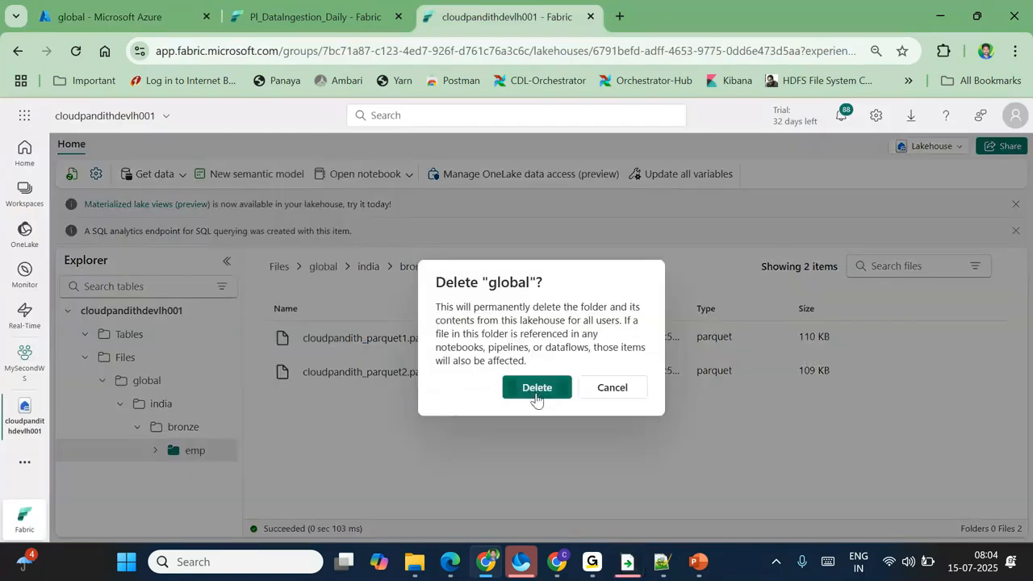
left_click(535, 389)
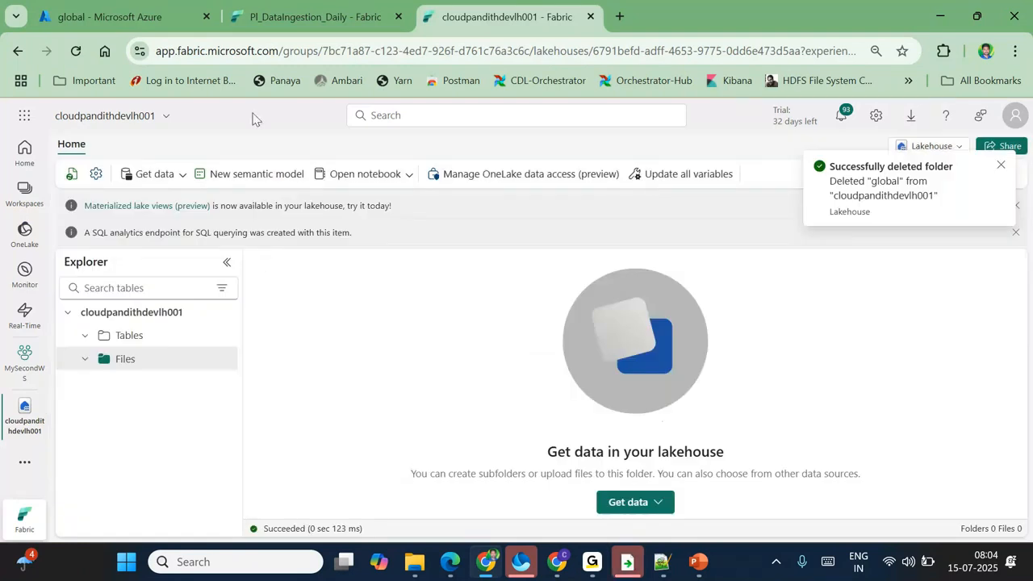
left_click(138, 16)
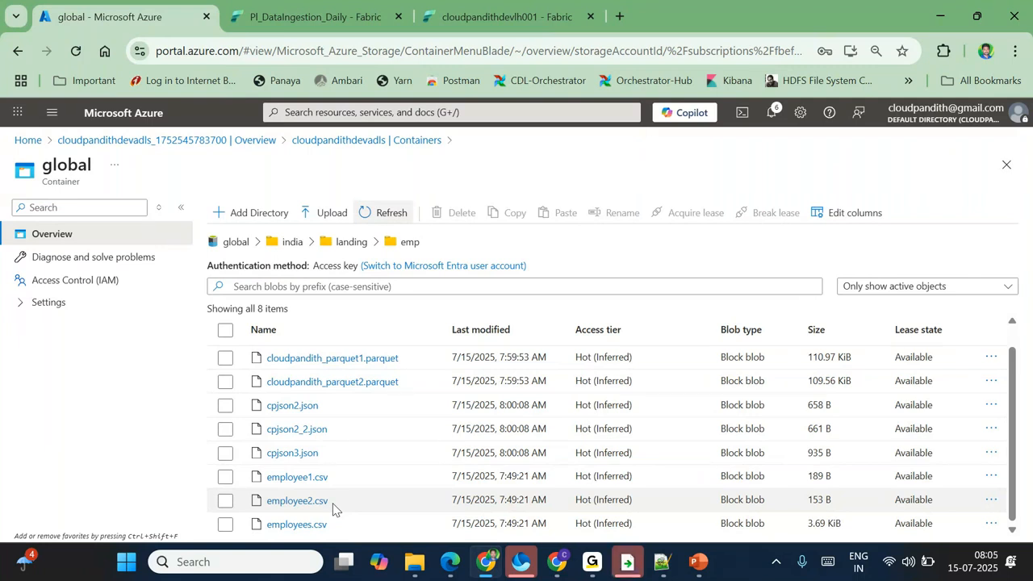
Step: Rename employee1.csv to customer.csv in the landing emp folder
left_click(225, 476)
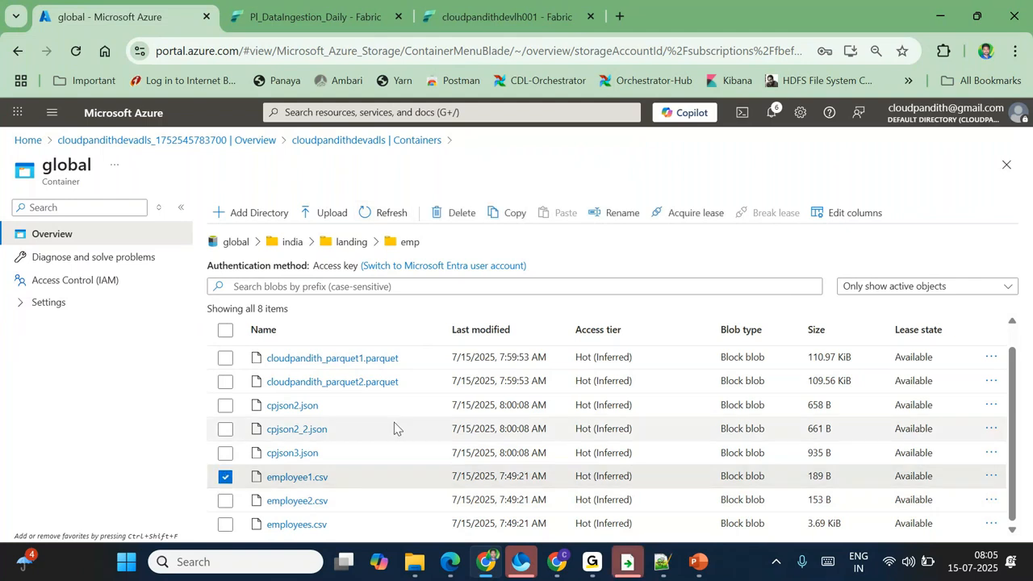
left_click(617, 212)
type("cust")
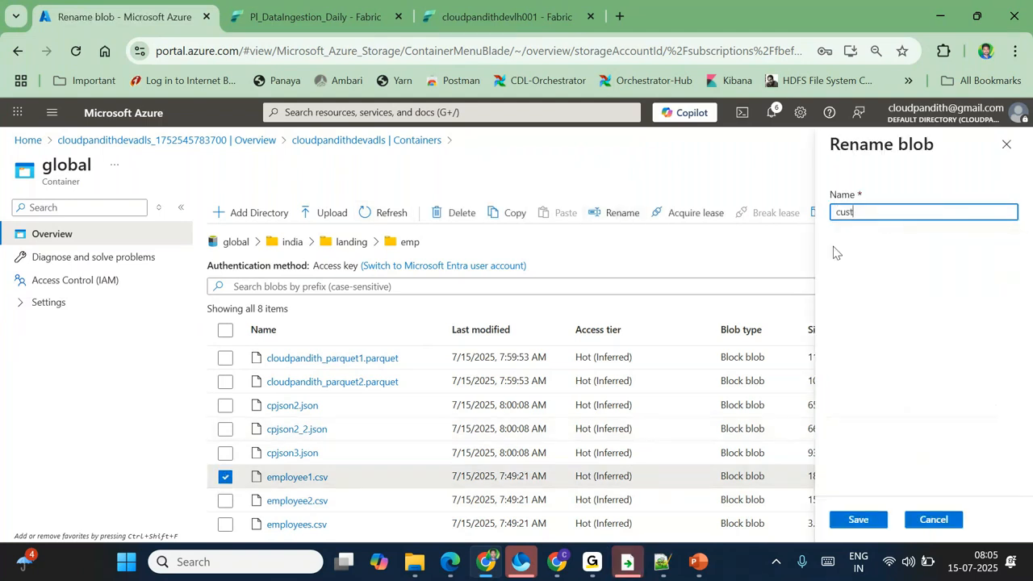
type("omer.s")
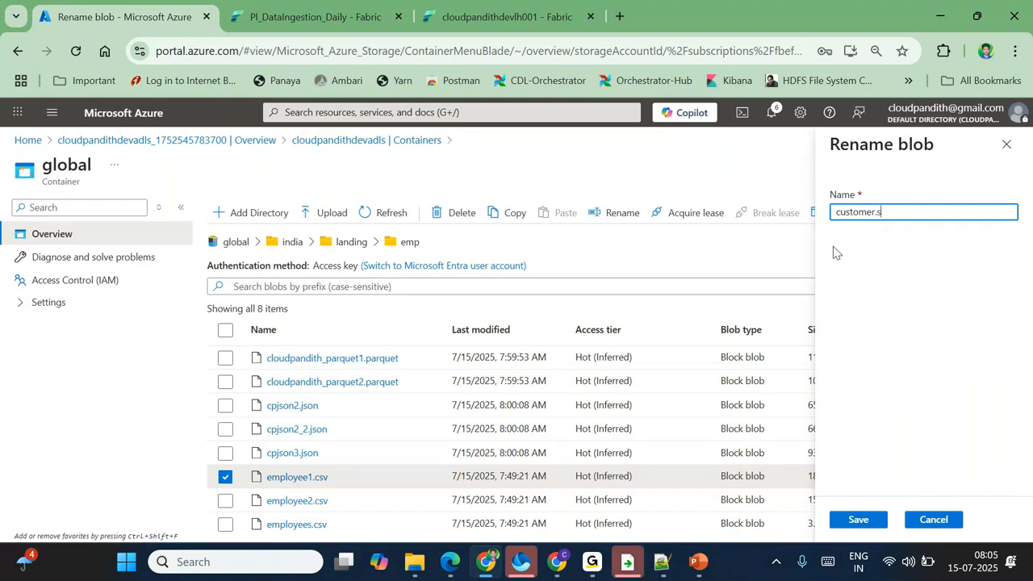
type("cv")
left_click(858, 518)
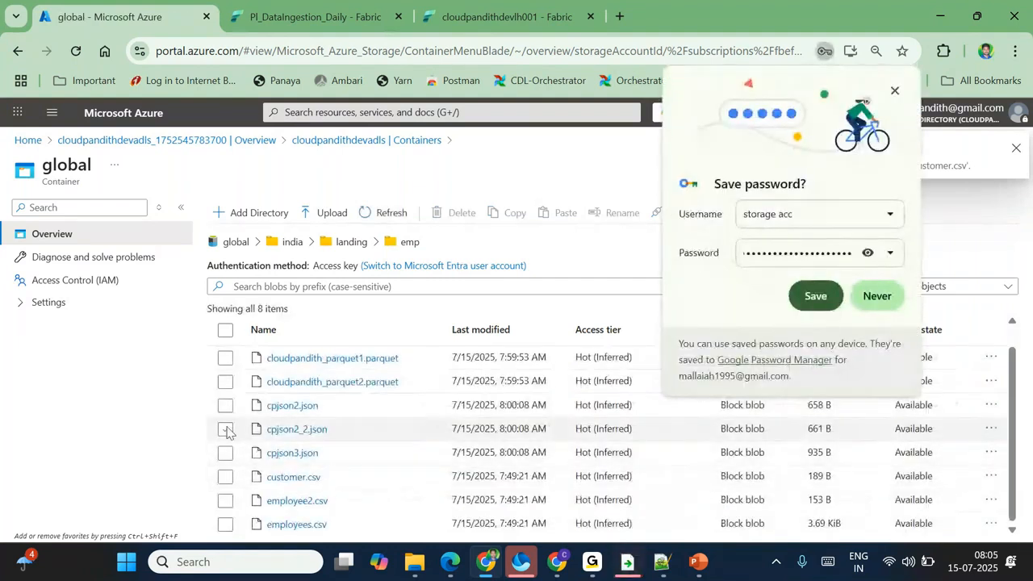
Step: Rename cpjson2_2.json to emp.json, then return to the Fabric pipeline
left_click(226, 430)
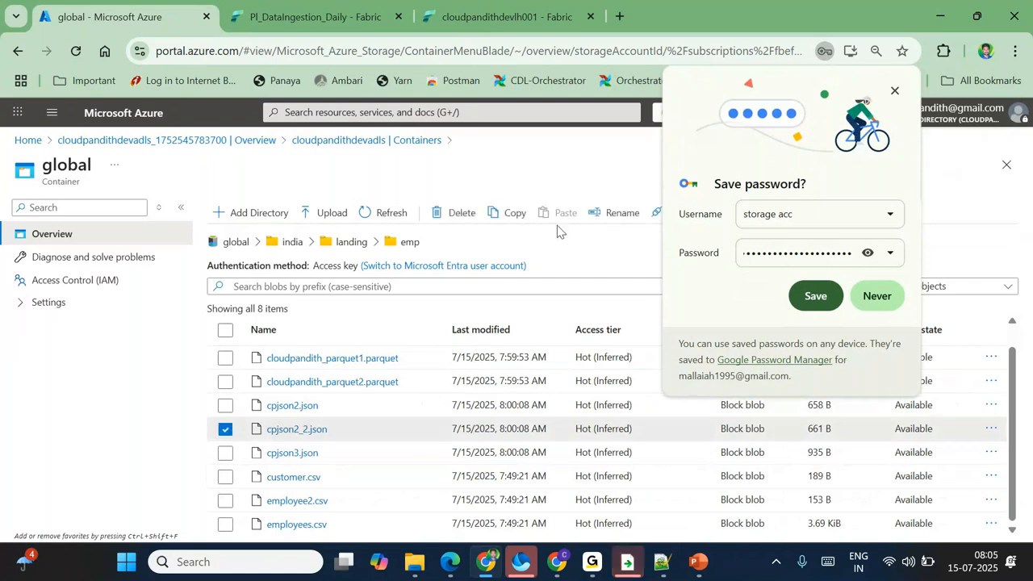
left_click(625, 216)
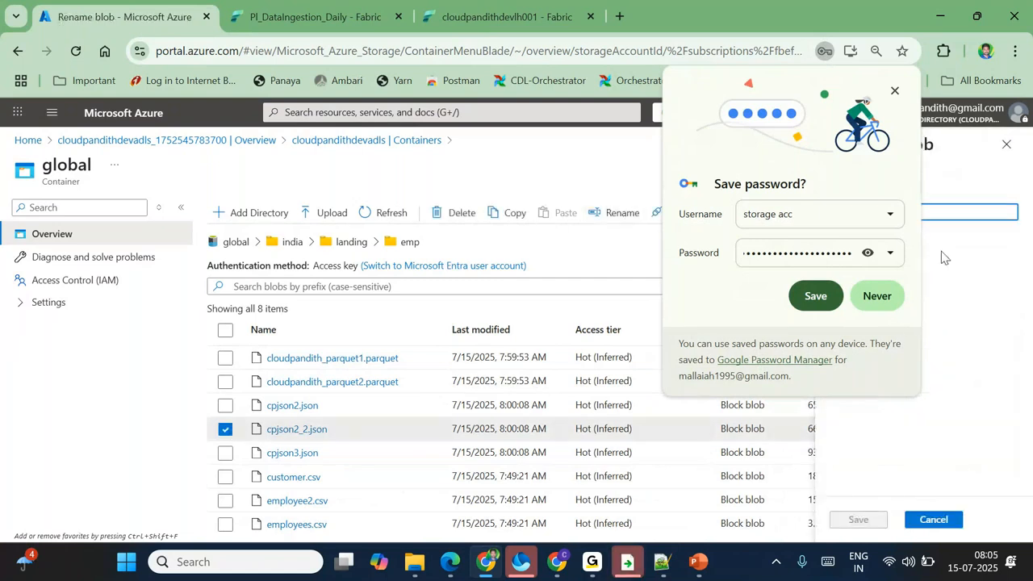
left_click(893, 93)
type("emp.json")
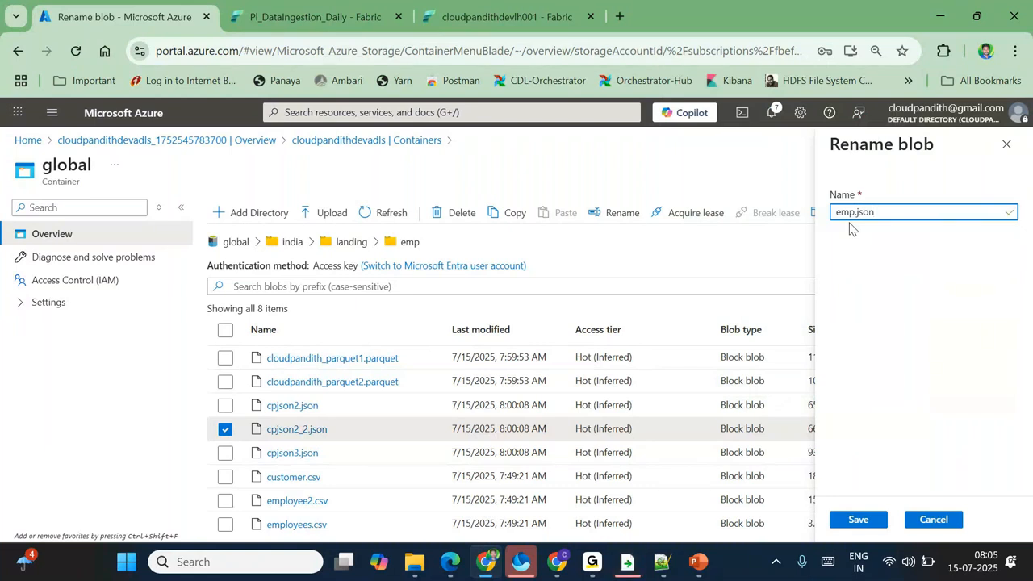
key("Return")
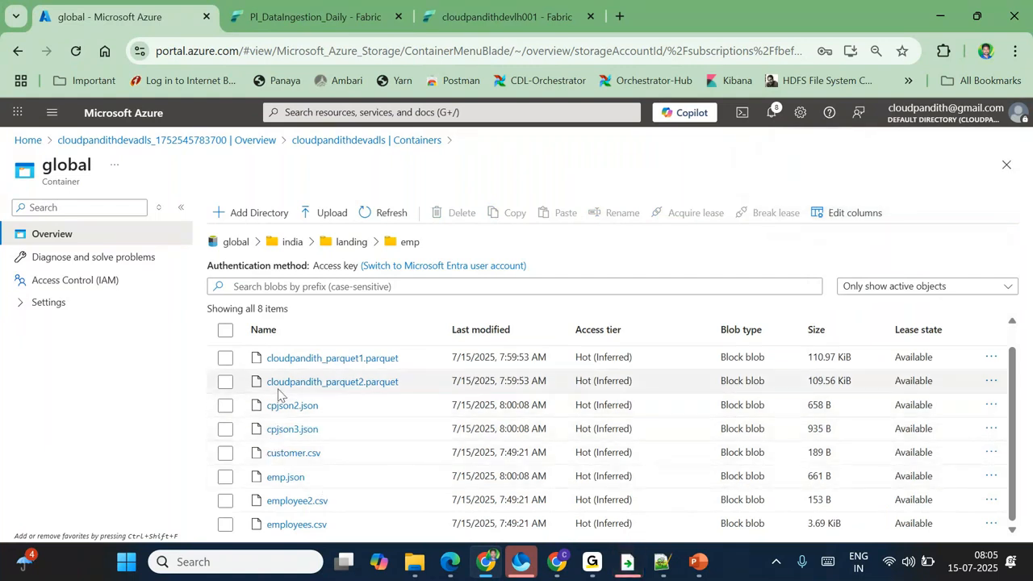
left_click(314, 16)
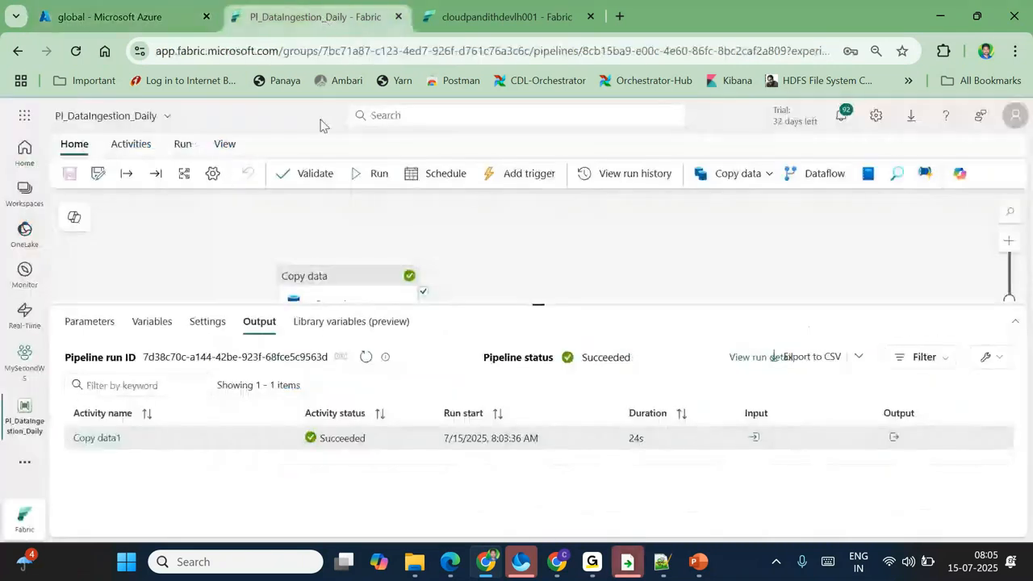
Step: Change Copy data1's wildcard file name from *.parquet to c*, then save and run the pipeline
left_click(342, 288)
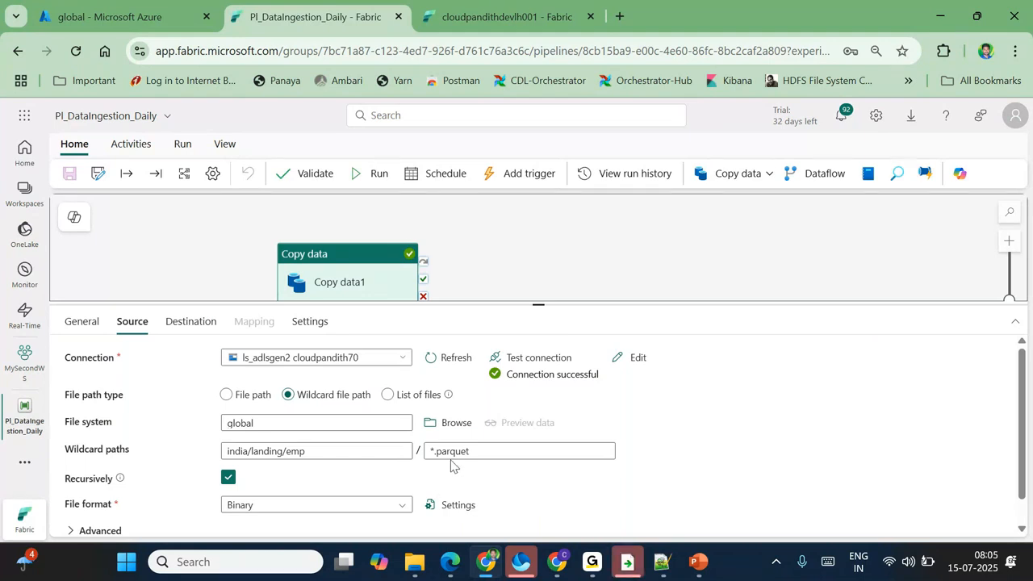
key("ctrl+alt+g")
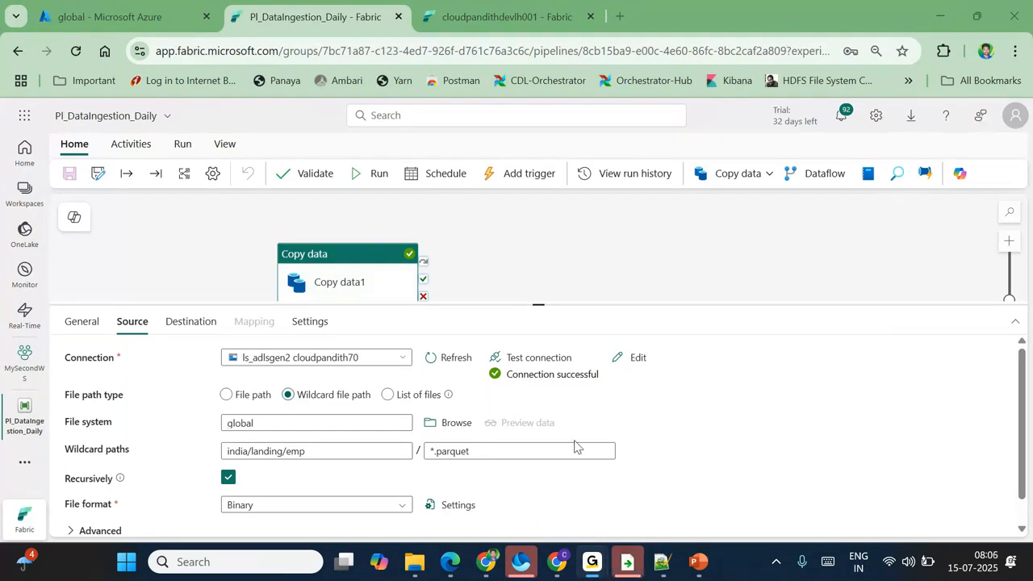
left_click(521, 443)
key("ctrl+a")
key("BackSpace")
type("c")
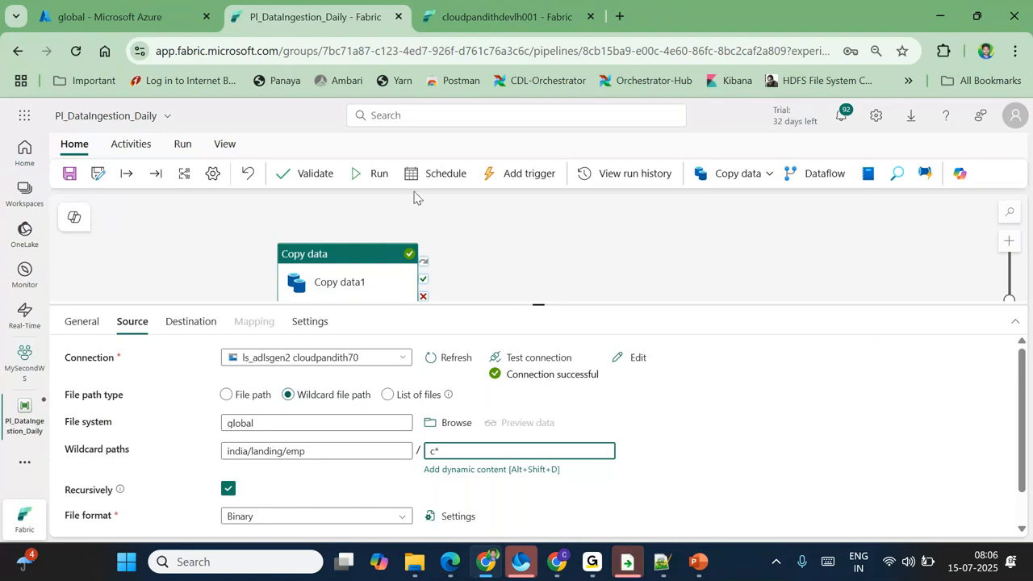
left_click(69, 172)
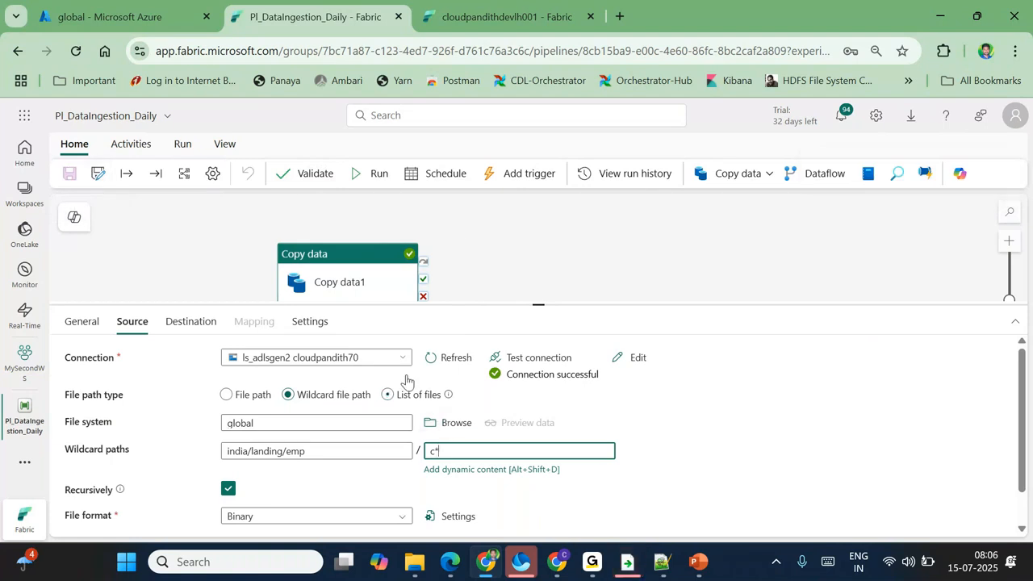
left_click(373, 174)
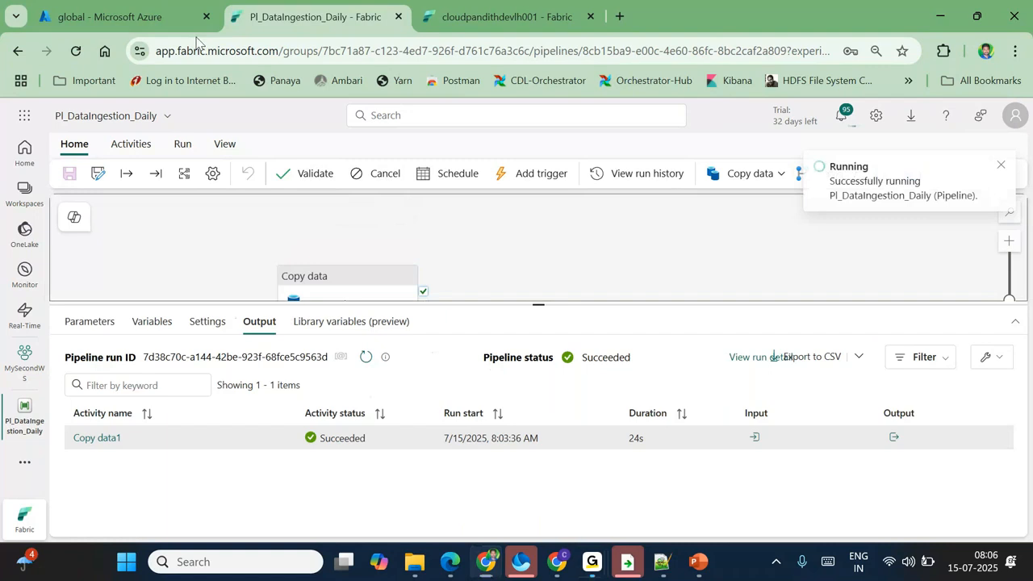
Step: Refresh the lakehouse Files folder contents
left_click(507, 16)
left_click(223, 358)
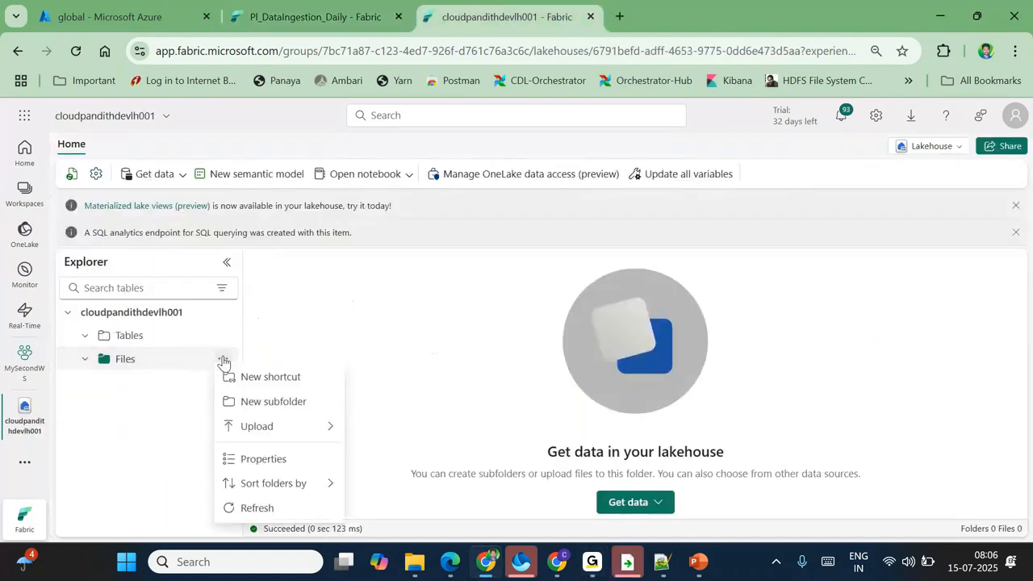
left_click(279, 510)
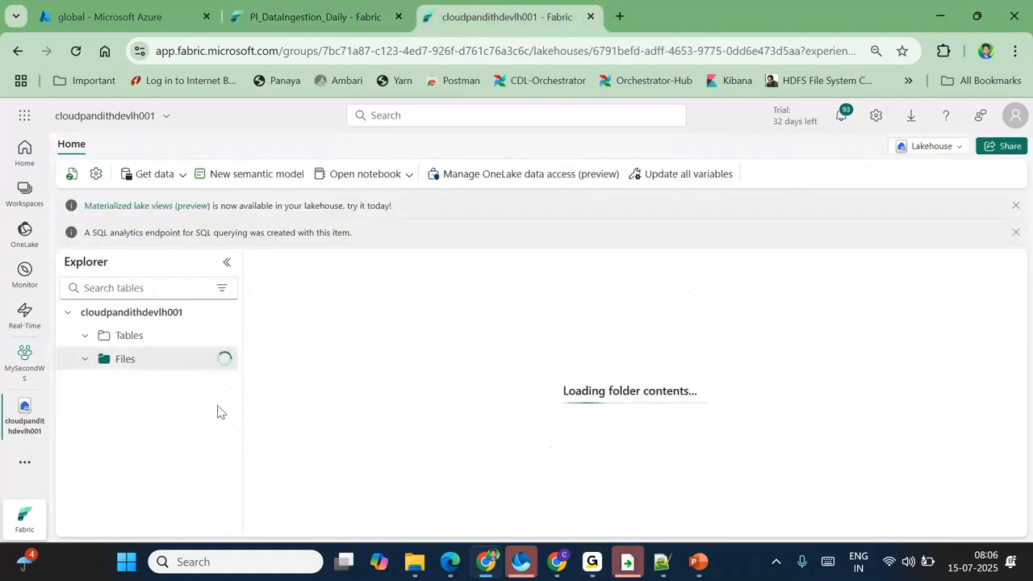
Step: Refresh the run output until Copy data1 succeeds, then review its details: 5 files, 227.604 KB
left_click(278, 30)
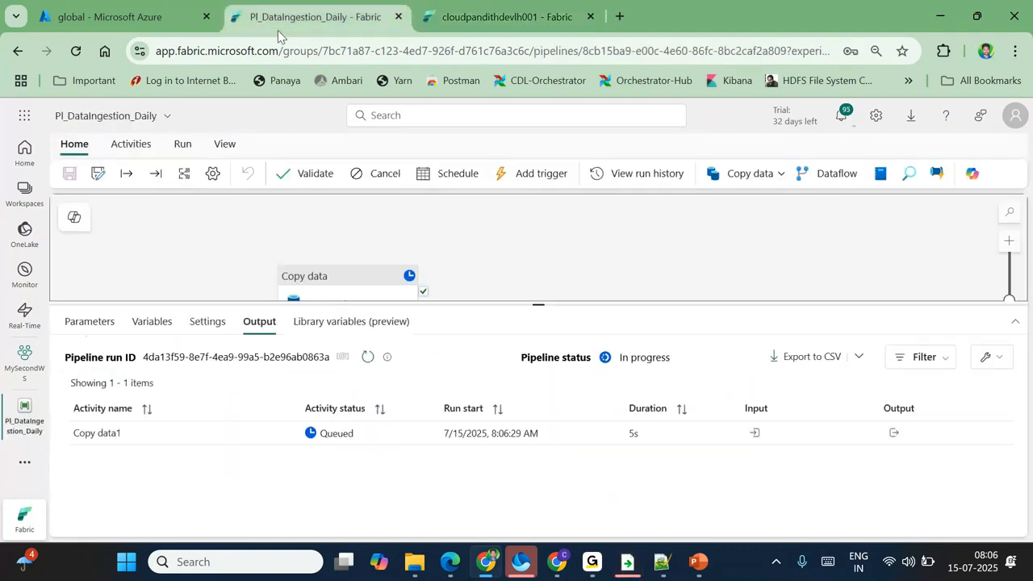
left_click(369, 357)
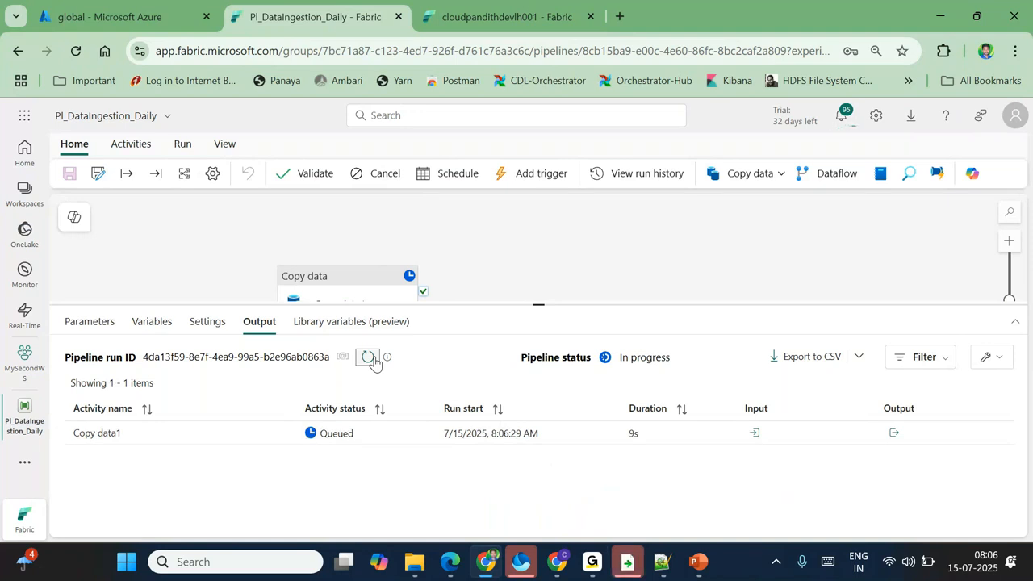
left_click(368, 357)
left_click(372, 358)
left_click(368, 357)
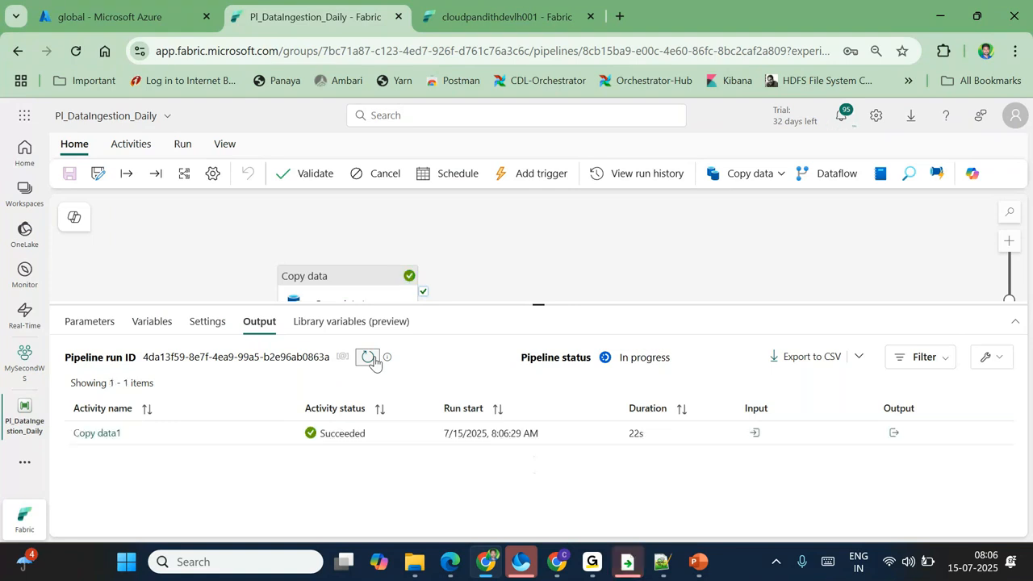
left_click(370, 358)
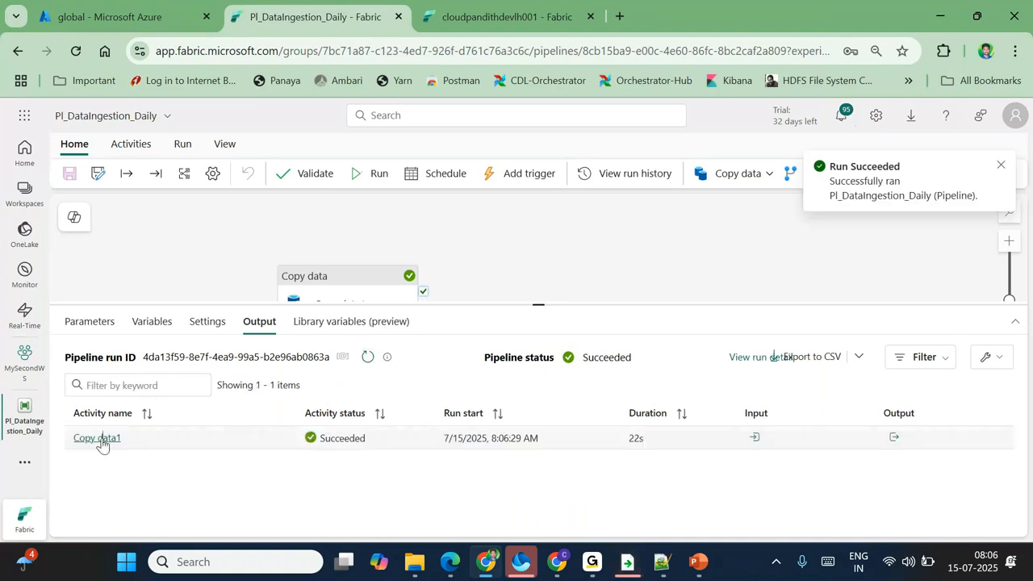
left_click(100, 438)
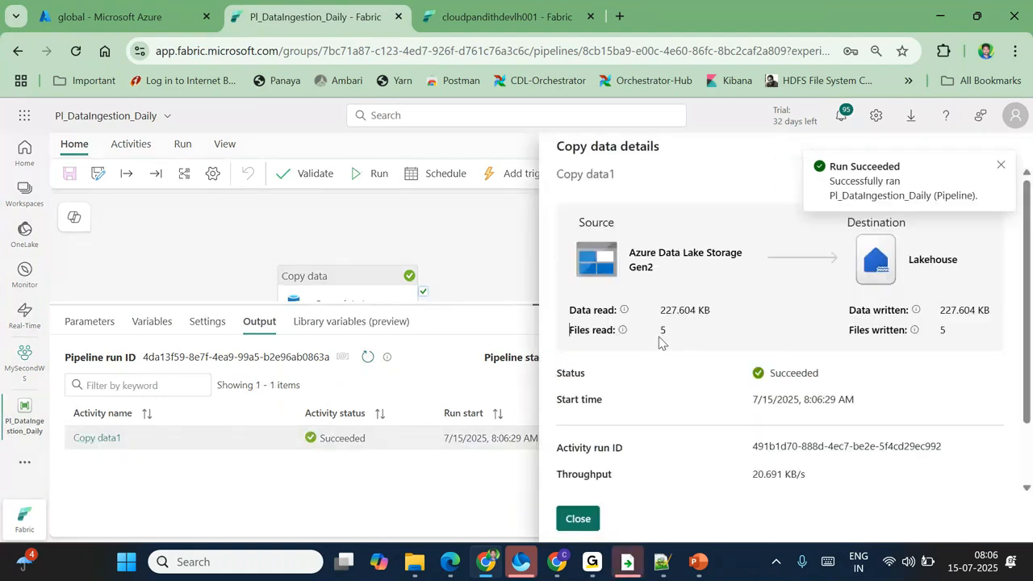
left_click(680, 335)
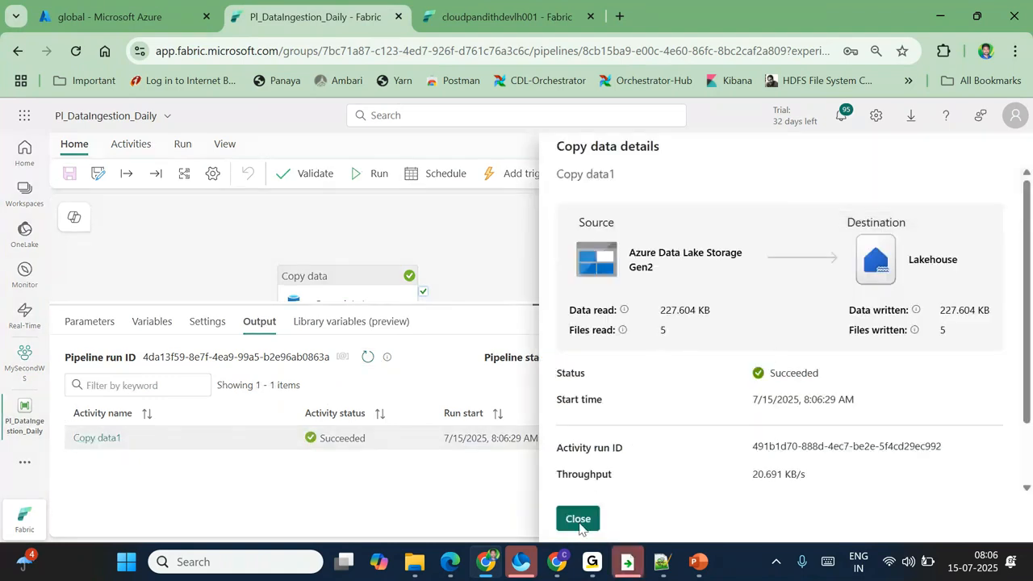
left_click(580, 523)
Step: Browse lakehouse Files/global/india/bronze/emp to see the five copied files, then return to the pipeline
left_click(446, 12)
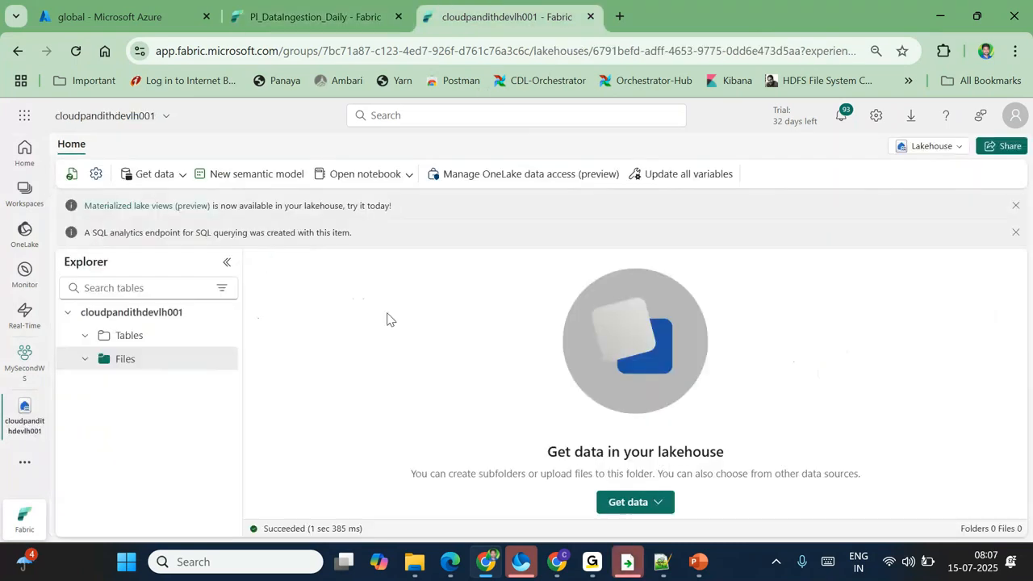
left_click(205, 360)
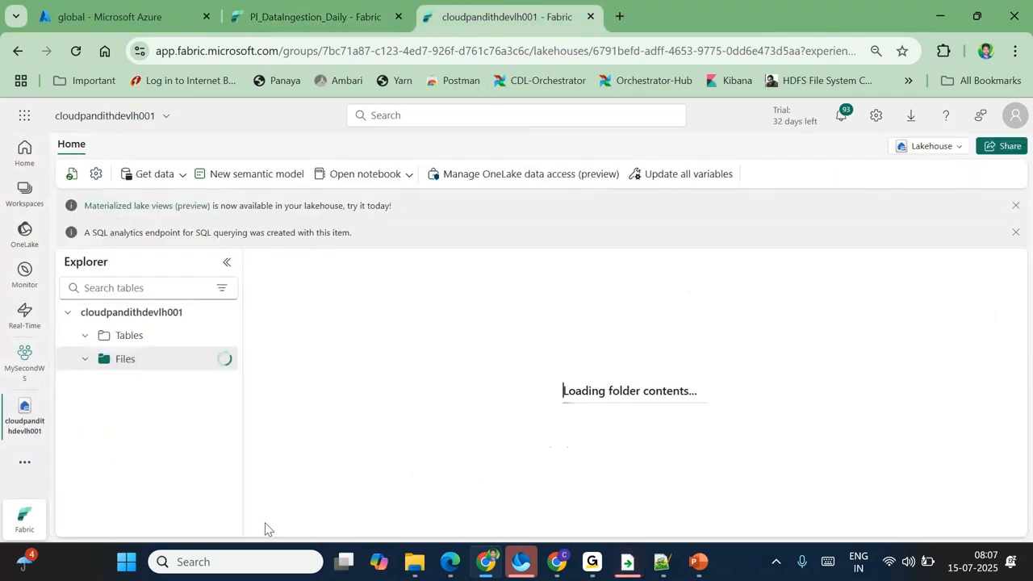
left_click(102, 380)
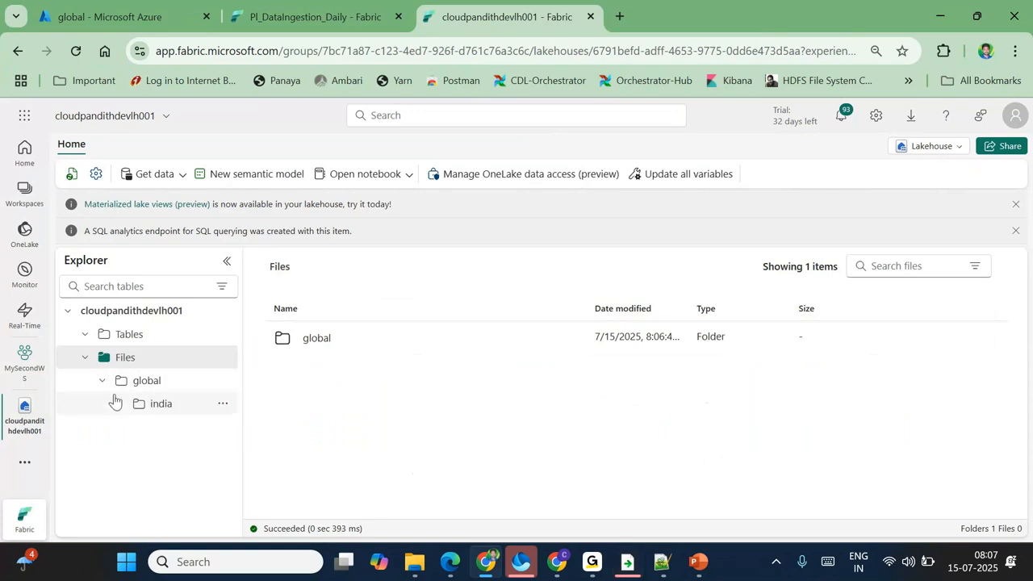
left_click(119, 403)
left_click(134, 428)
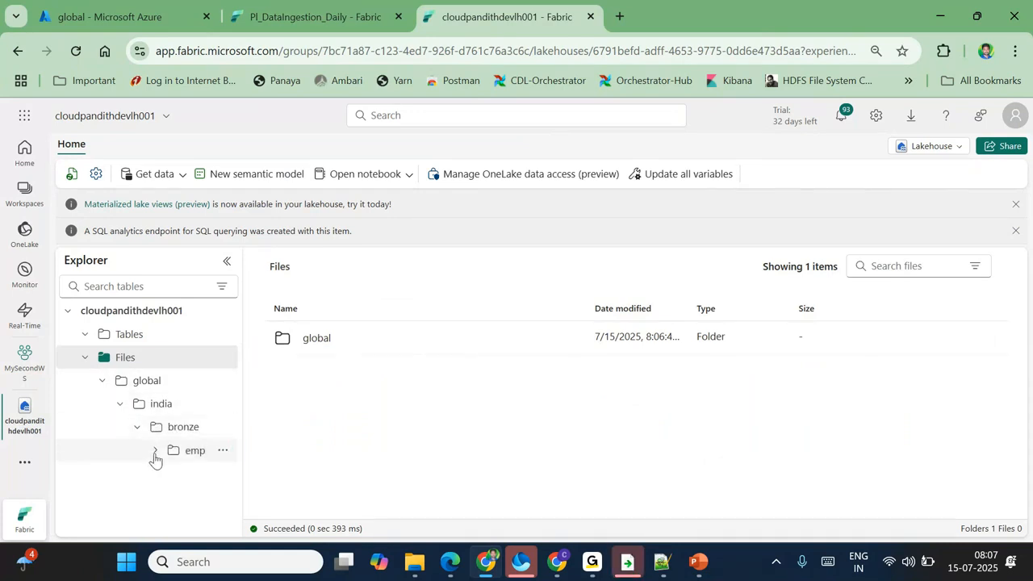
left_click(193, 461)
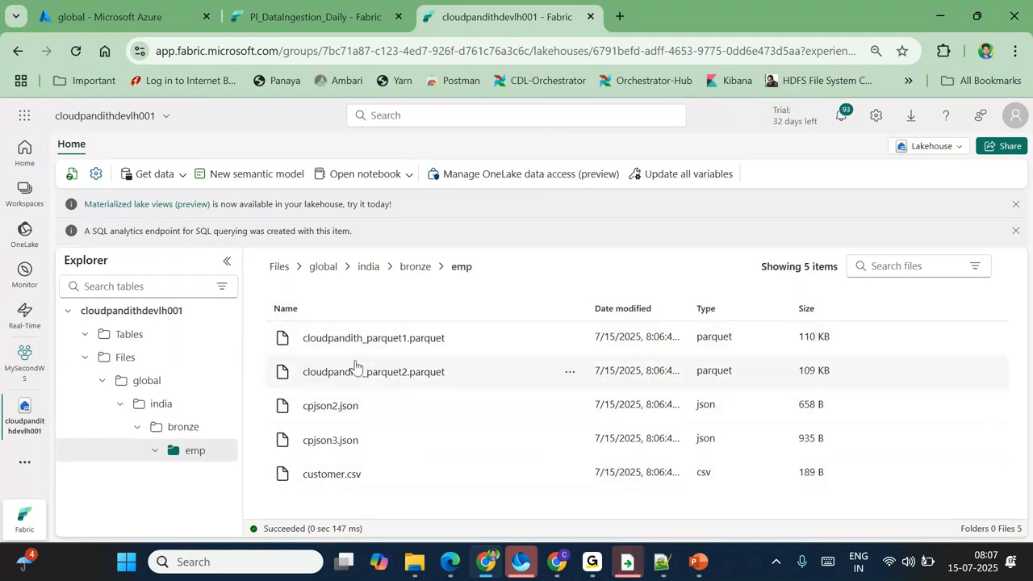
left_click(324, 19)
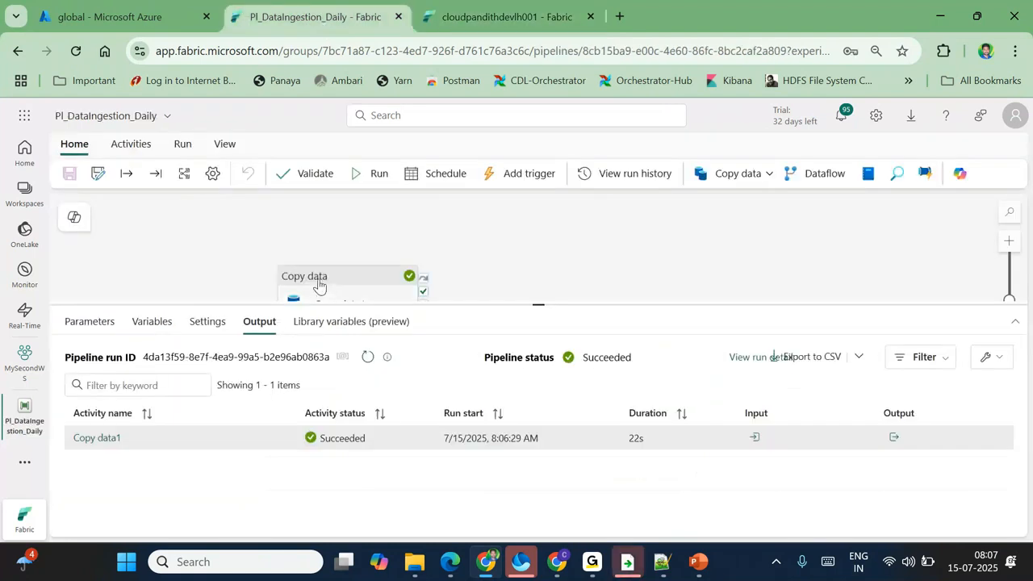
Step: Review Copy data1's source path india/landing/emp with c* filter, then go to the Azure container
left_click(319, 286)
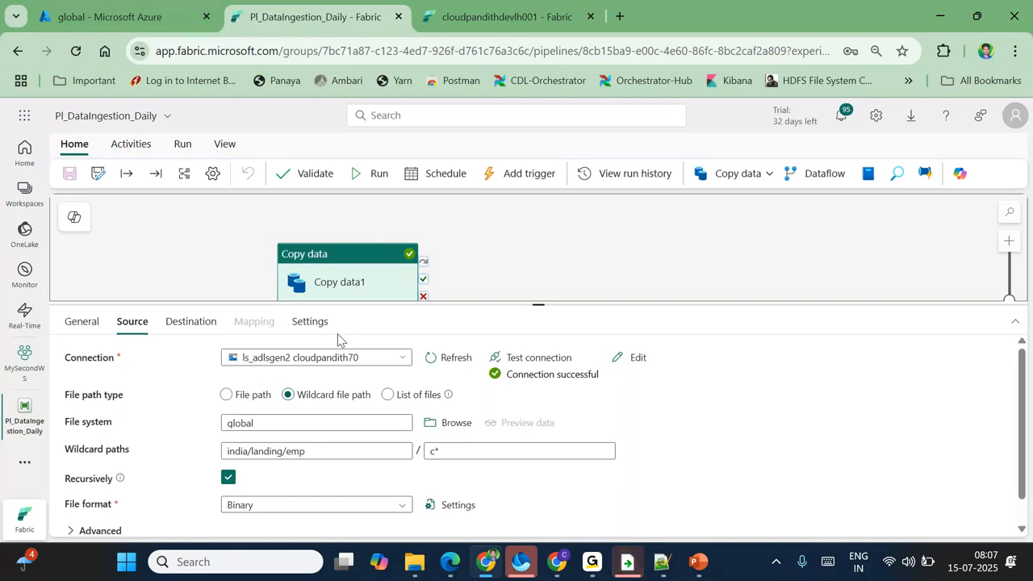
left_click(113, 16)
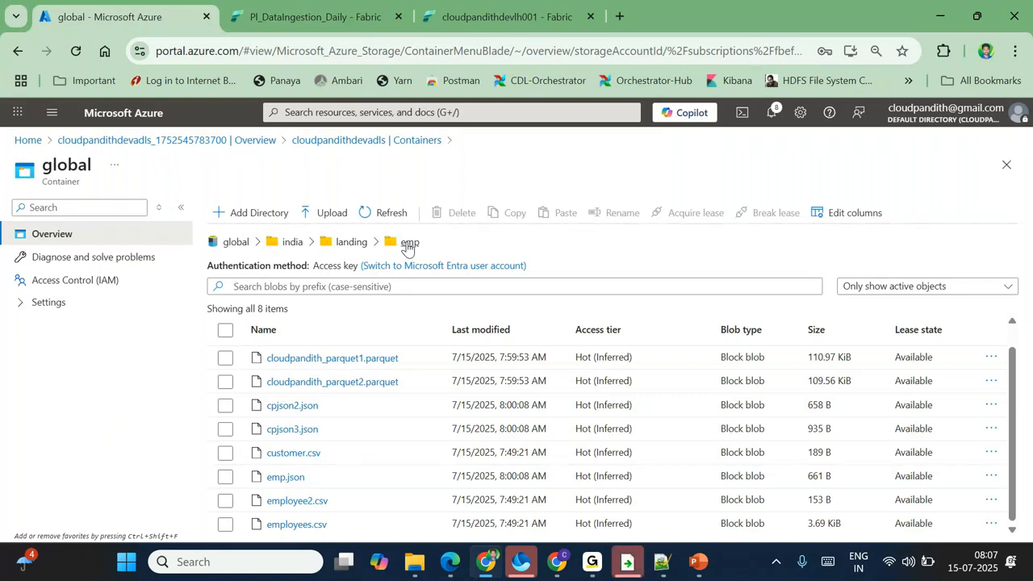
Step: Delete emp.json, customer.csv, cpjson3.json, cpjson2.json and both cloudpandith parquet files from landing/emp
left_click(225, 476)
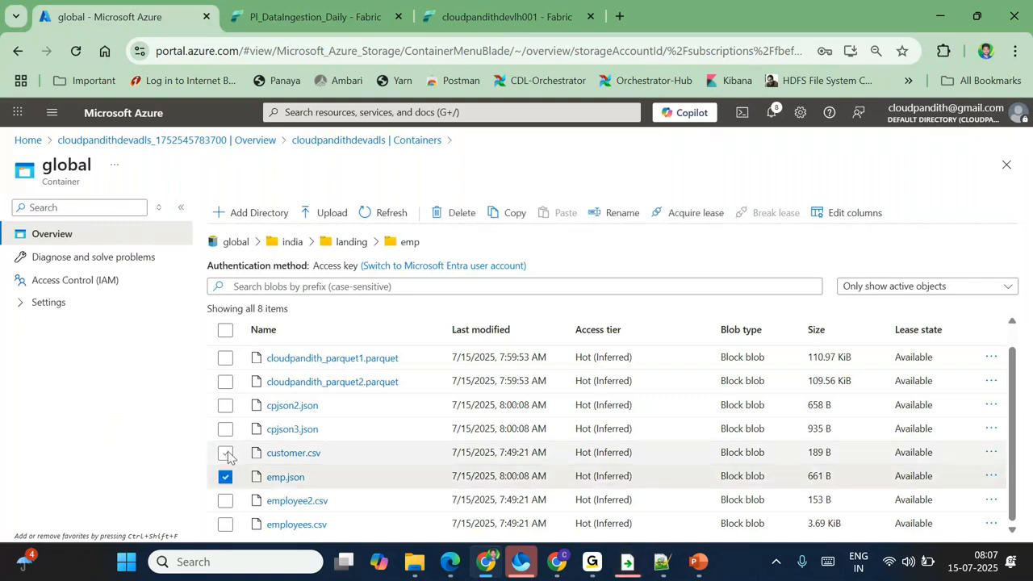
left_click(226, 452)
left_click(225, 428)
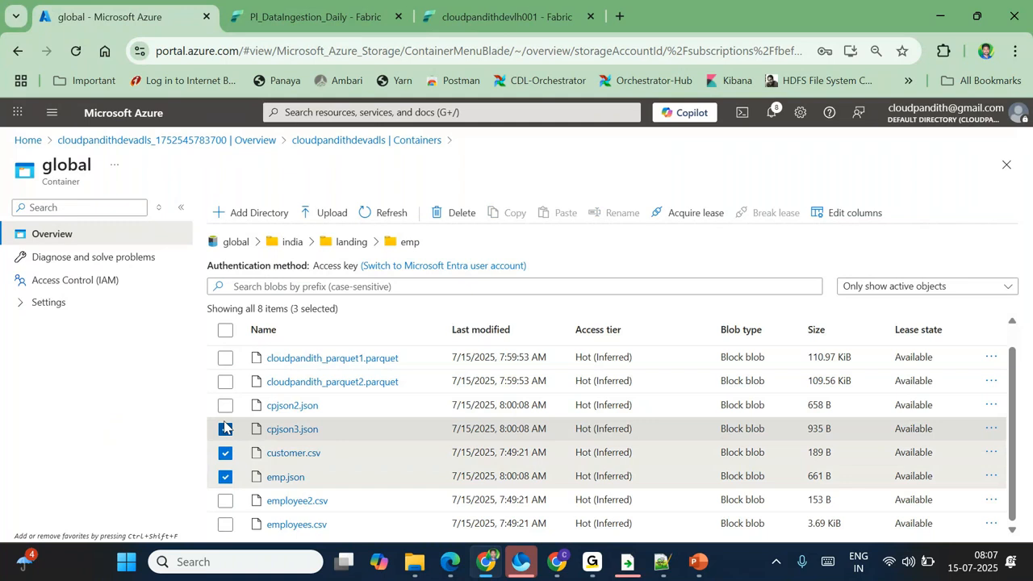
left_click(225, 405)
left_click(226, 381)
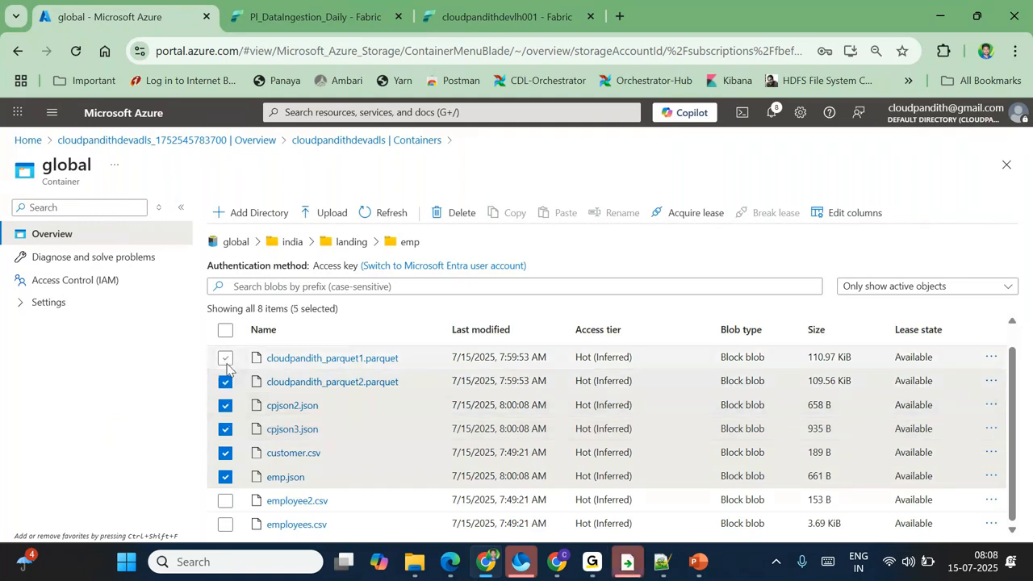
left_click(225, 358)
left_click(456, 212)
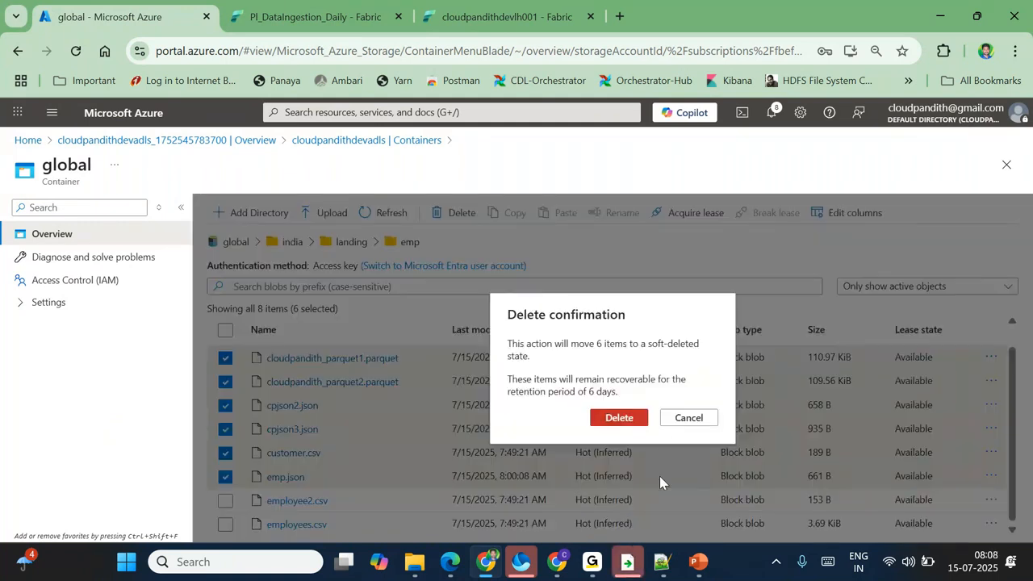
left_click(619, 417)
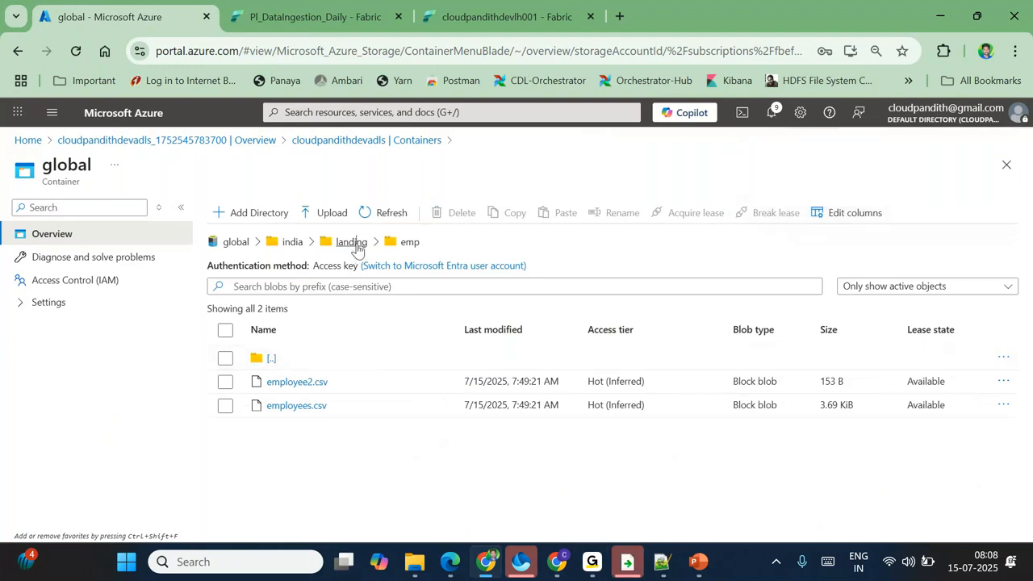
Step: Create 'orders' and 'cust' directories under landing, then open the empty cust folder
left_click(352, 242)
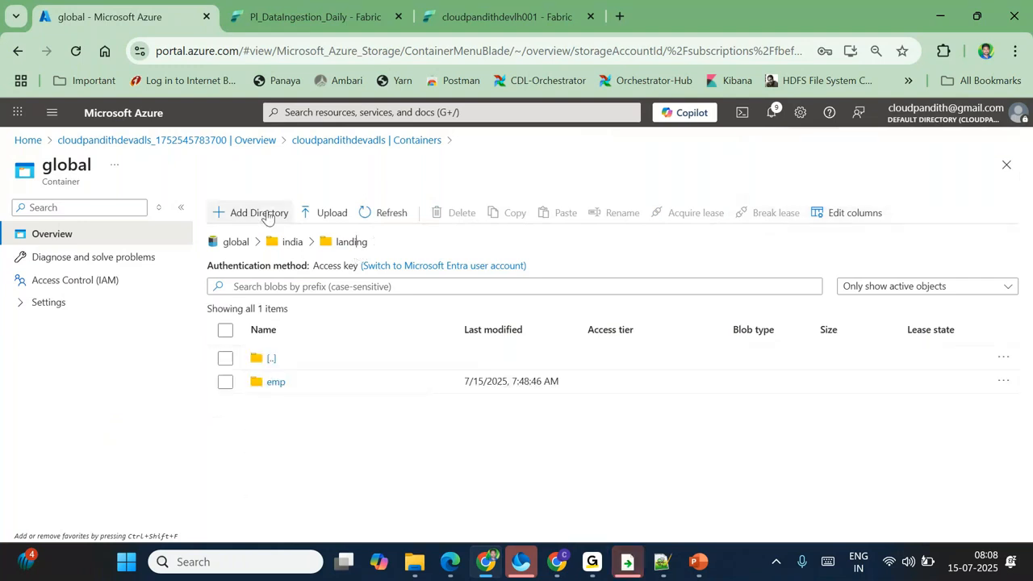
left_click(246, 212)
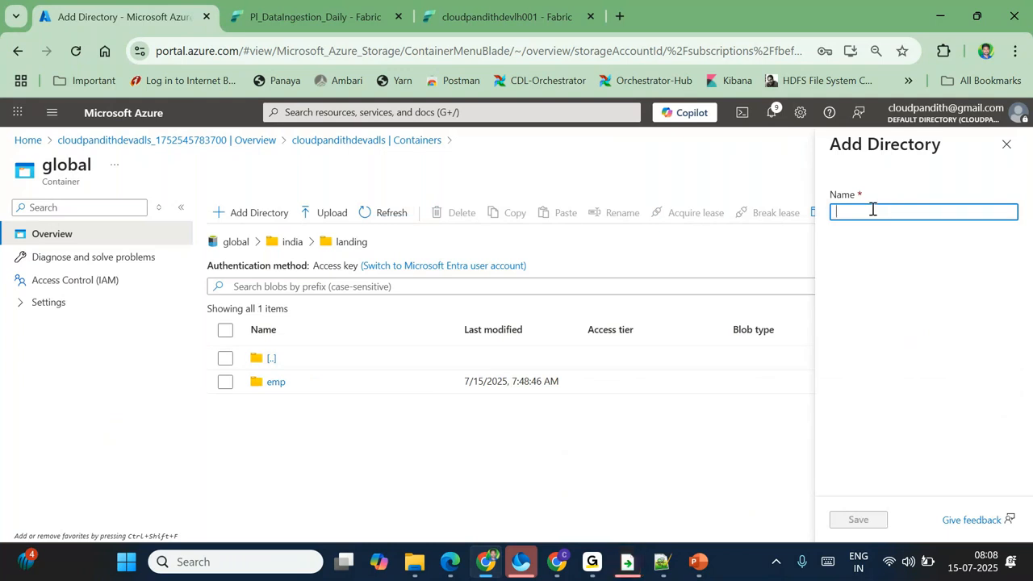
type("orders")
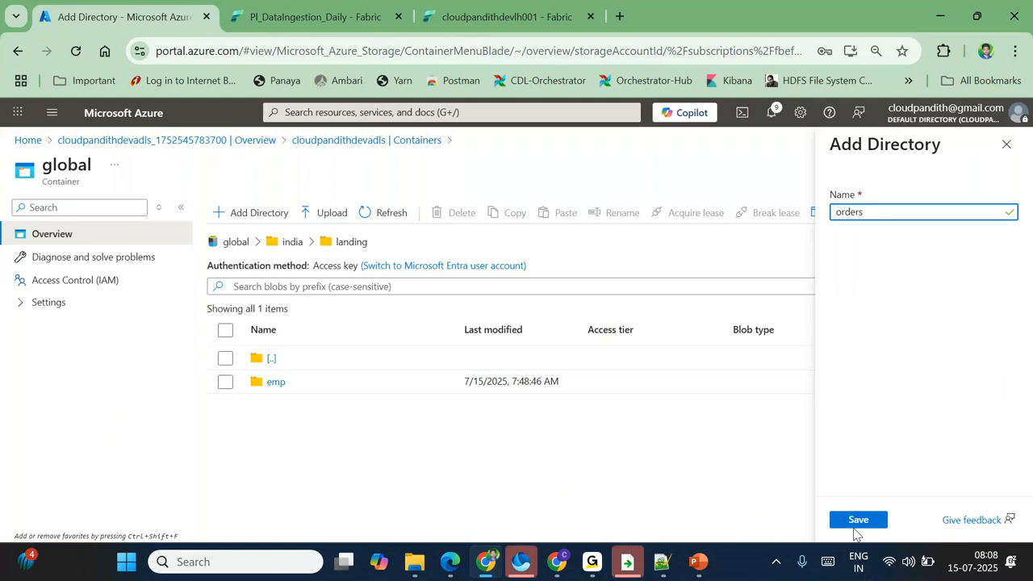
left_click(844, 519)
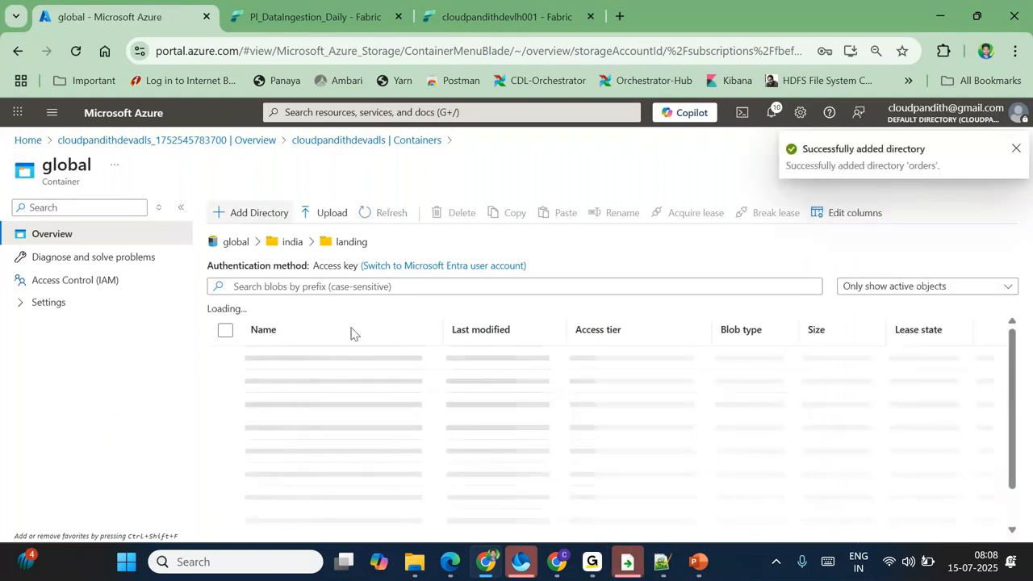
left_click(255, 213)
type("c")
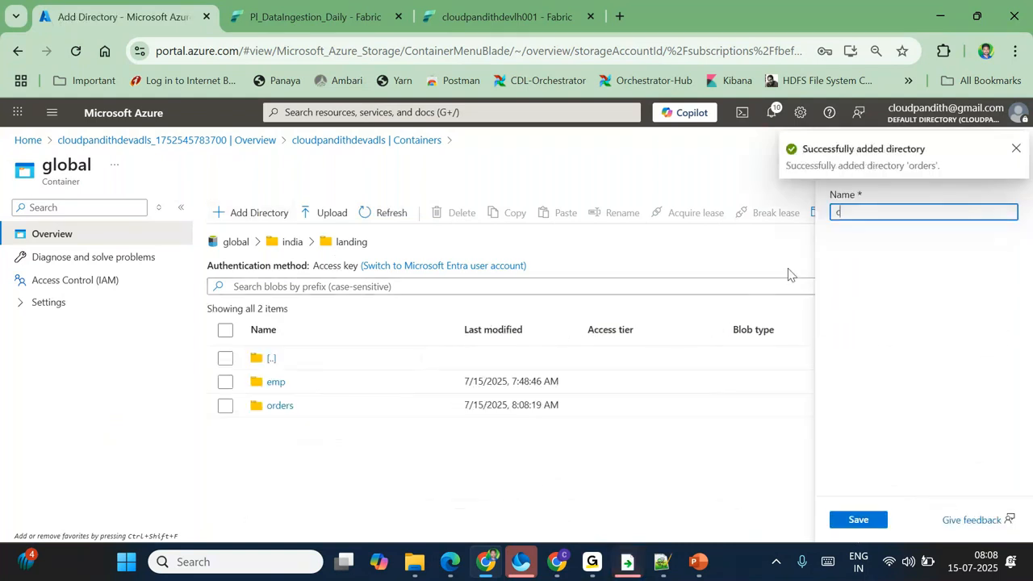
type("ust")
left_click(855, 520)
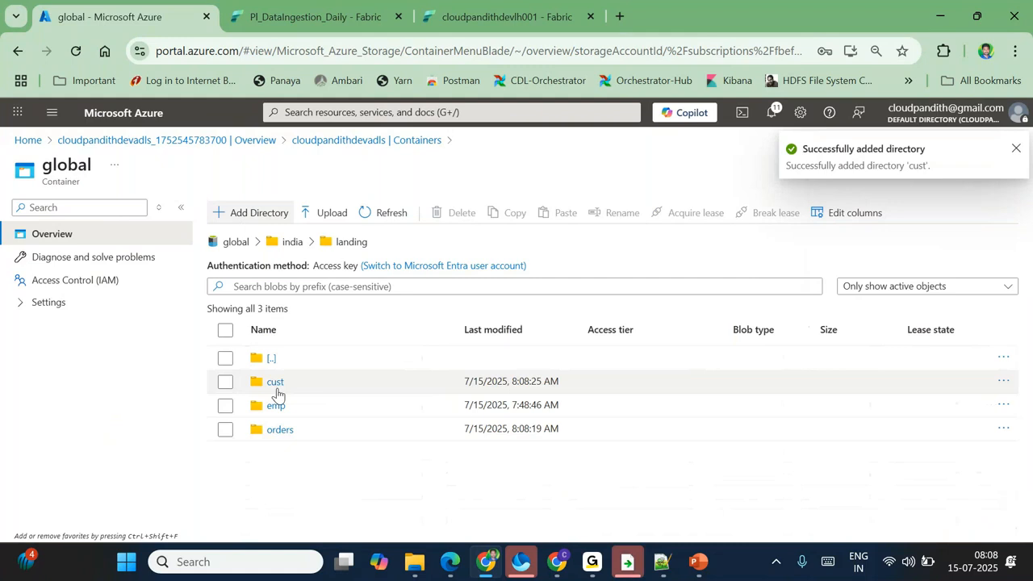
left_click(273, 382)
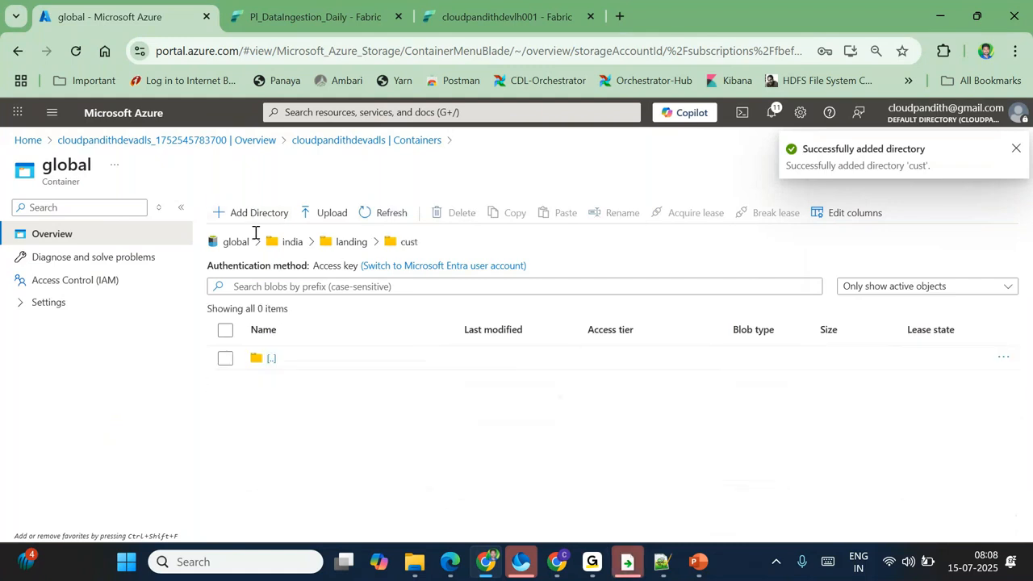
Step: Start an upload into landing/cust and browse to the local C:\global\cust folder
left_click(325, 215)
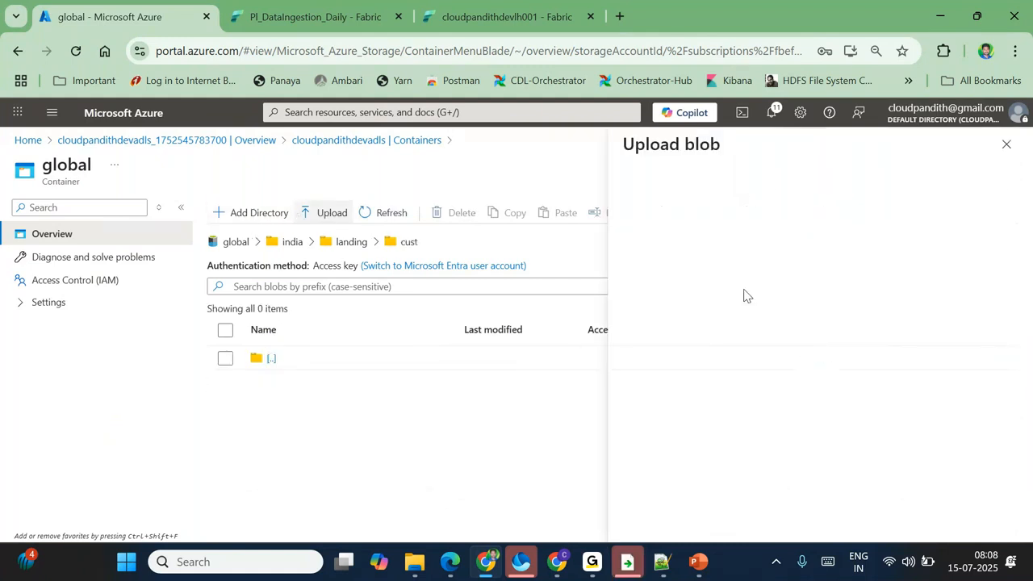
left_click(820, 286)
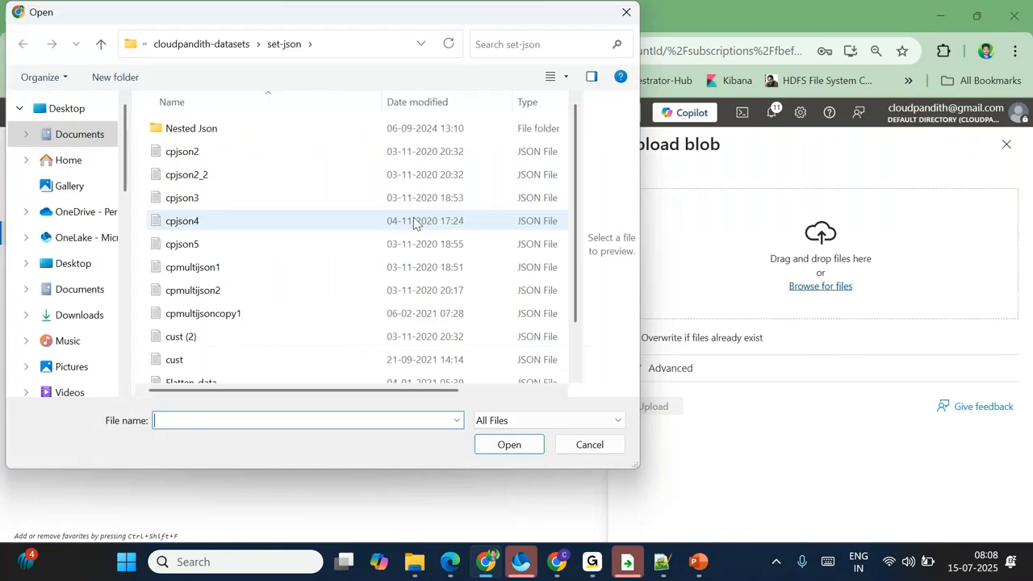
scroll(211, 338, "down", 1)
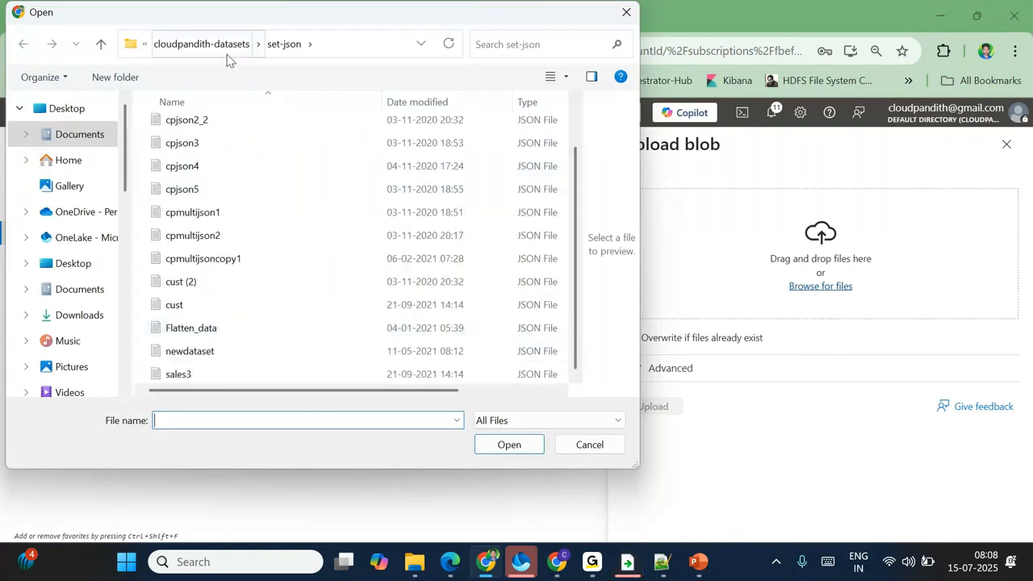
left_click(226, 45)
scroll(81, 363, "down", 5)
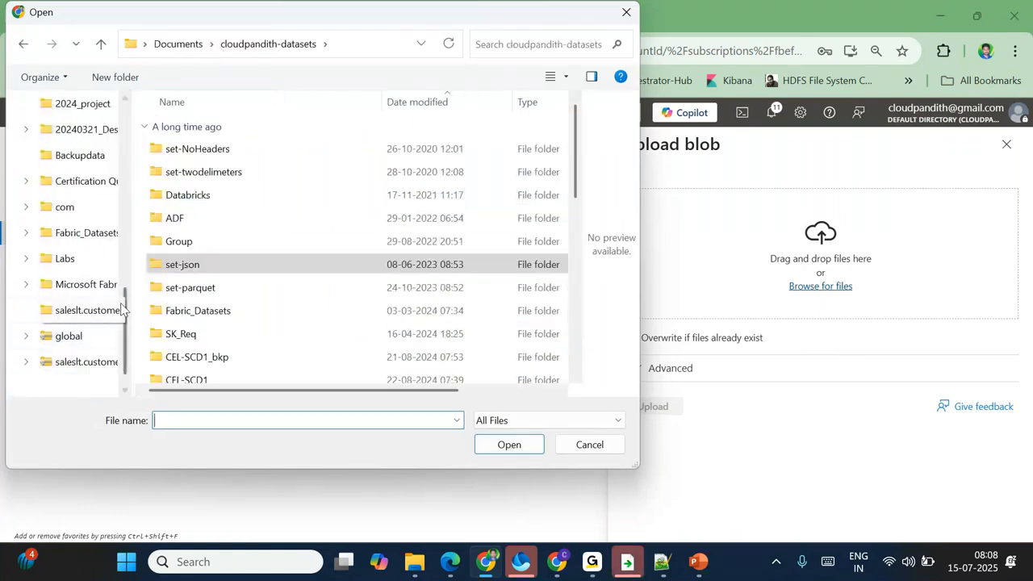
scroll(69, 347, "down", 1)
scroll(71, 325, "up", 3)
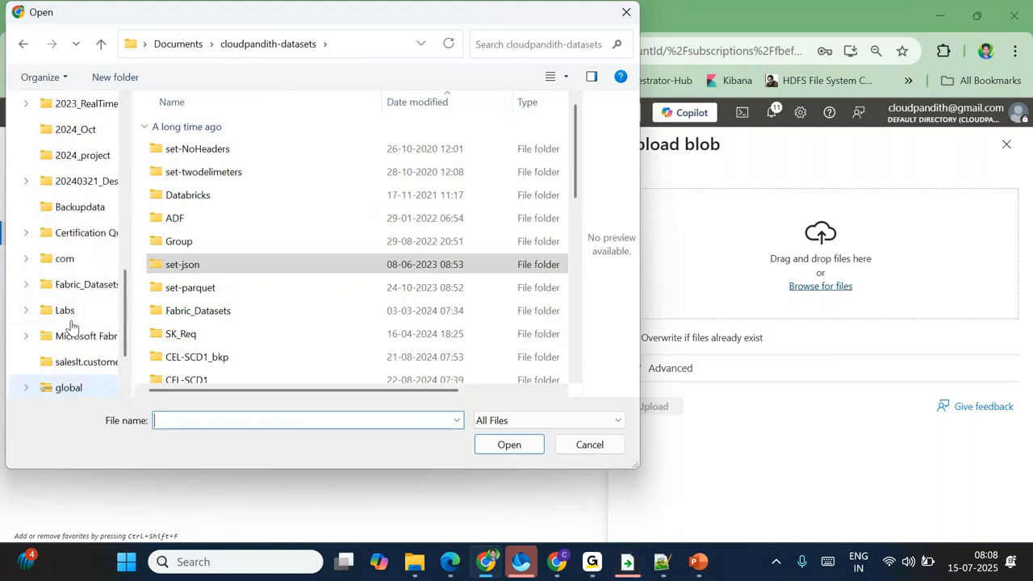
scroll(73, 326, "up", 6)
left_click(72, 329)
double_click(234, 140)
left_click(195, 175)
double_click(194, 175)
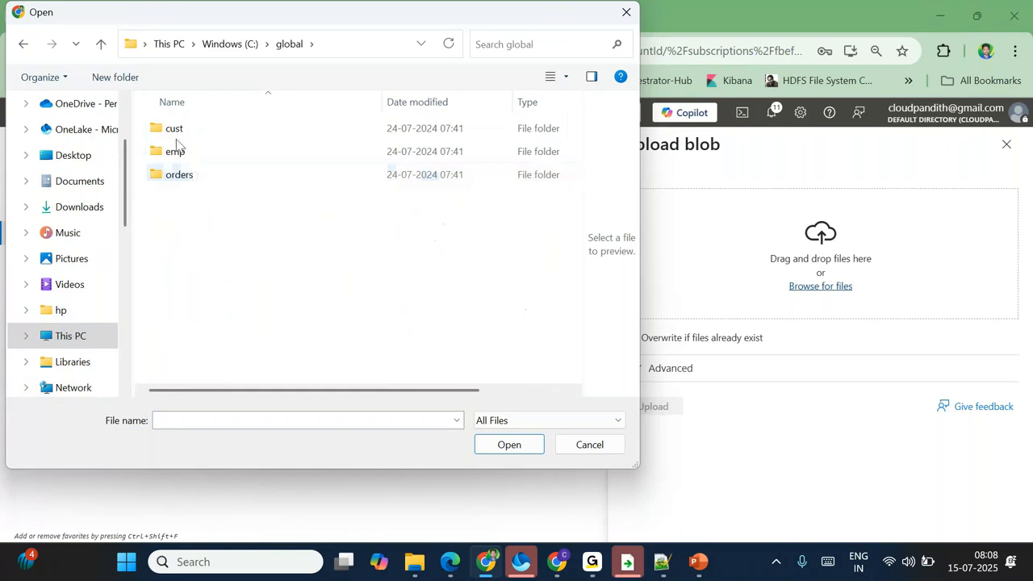
double_click(175, 134)
Step: Upload cust4.csv, cust5.csv and cust6.csv, then return to the landing folder
key("ctrl+a")
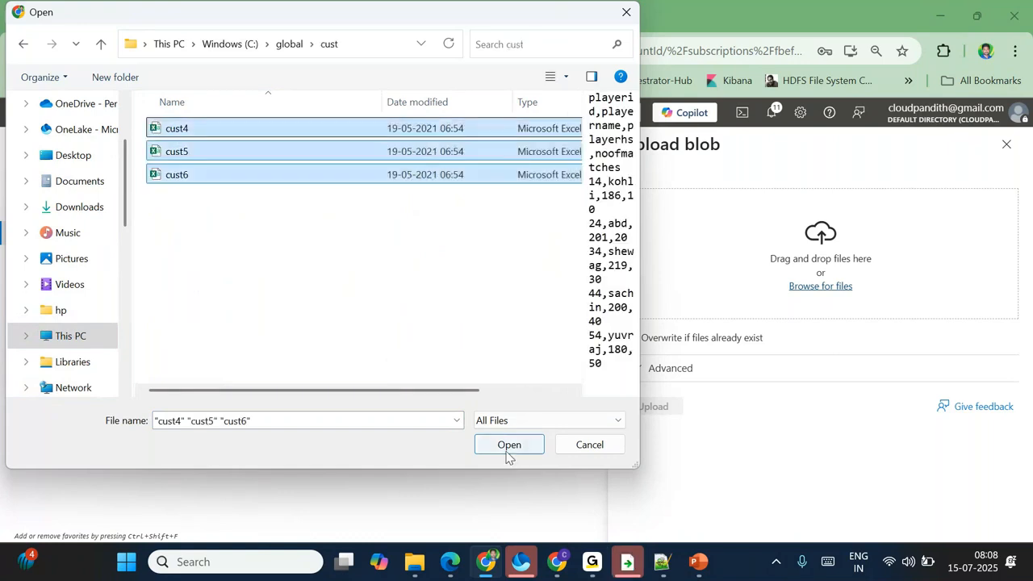
left_click(508, 449)
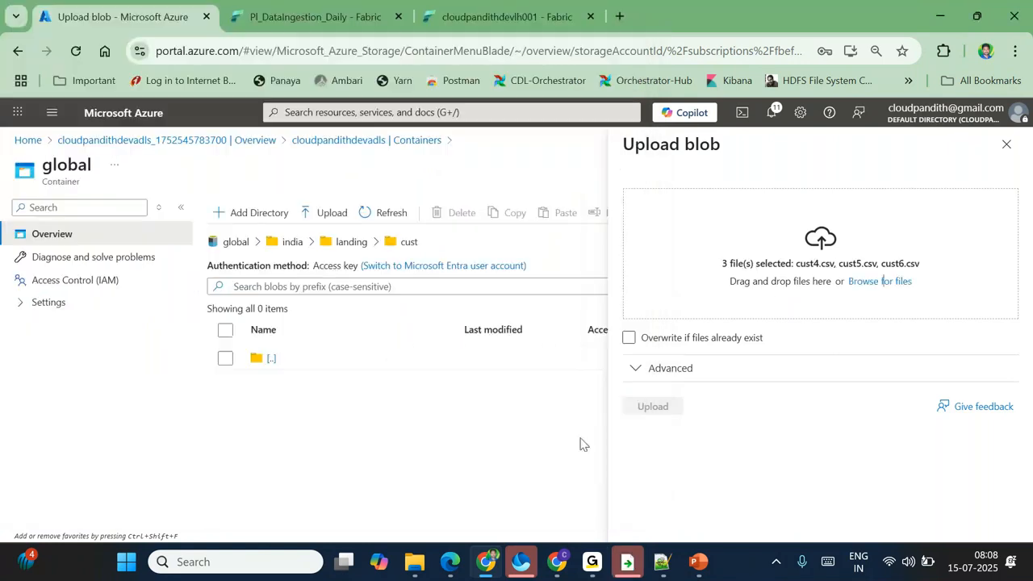
left_click(673, 411)
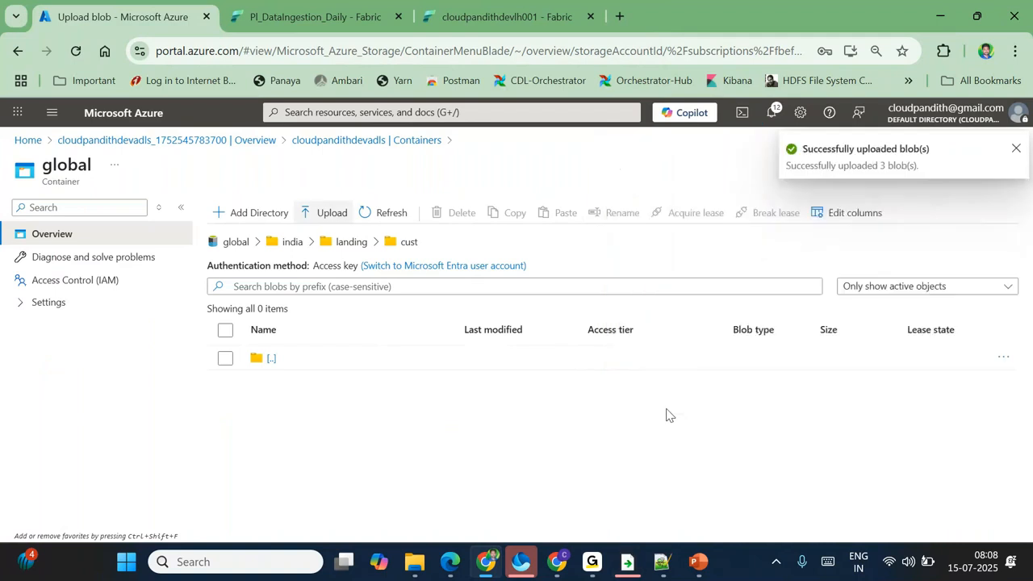
left_click(353, 242)
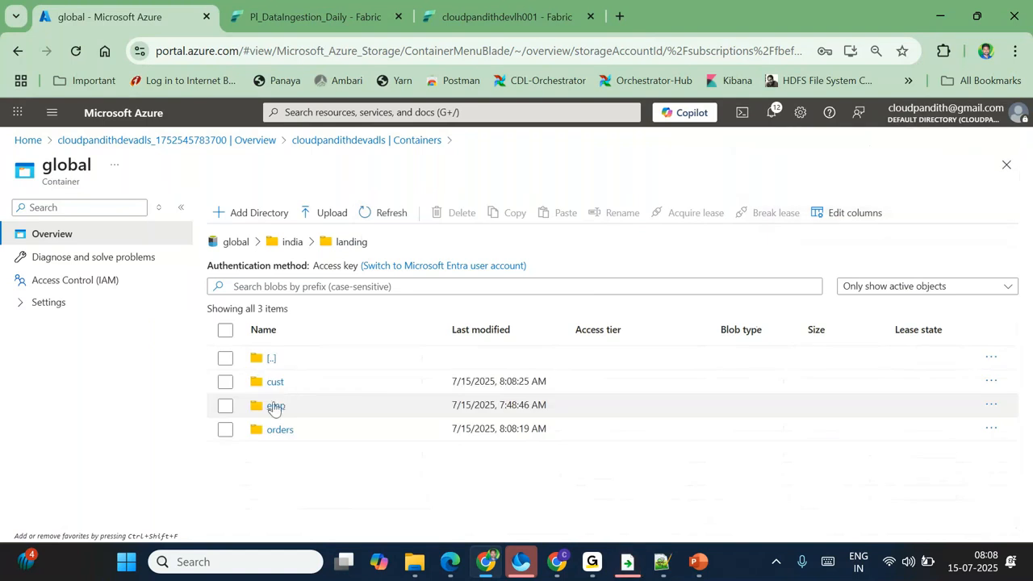
Step: Check the emp folder's remaining files, then open the orders folder
left_click(275, 406)
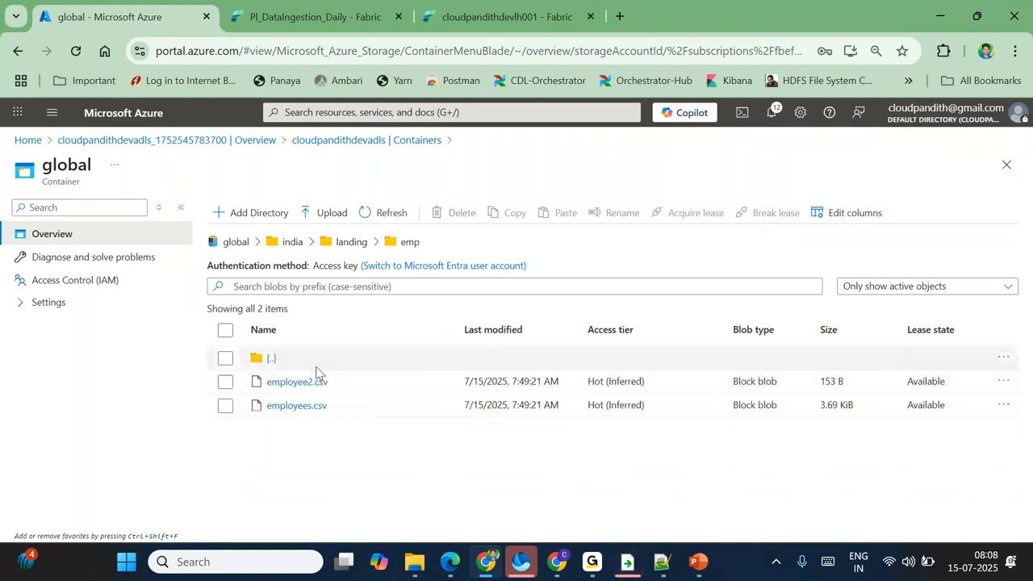
left_click(352, 243)
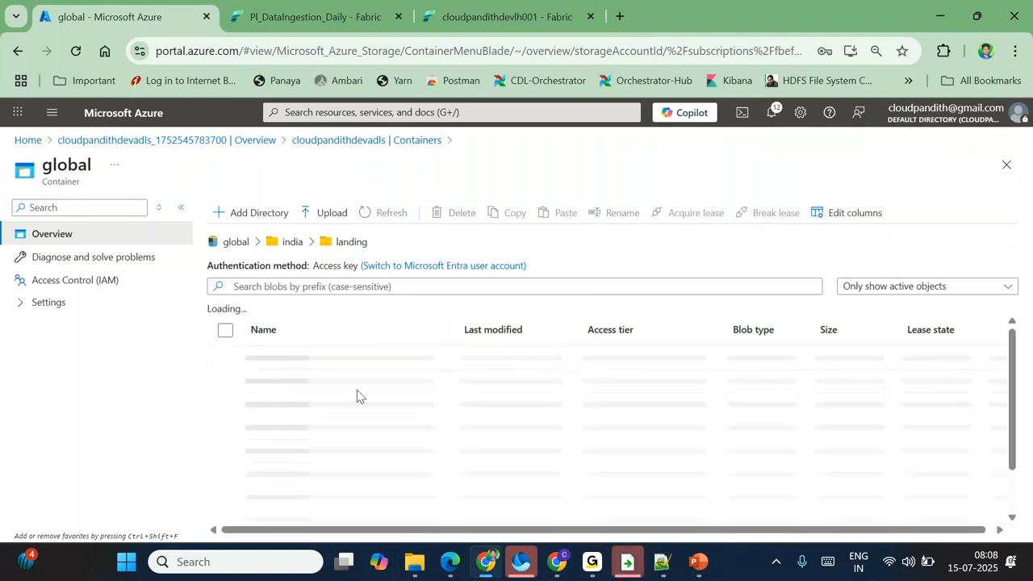
left_click(283, 430)
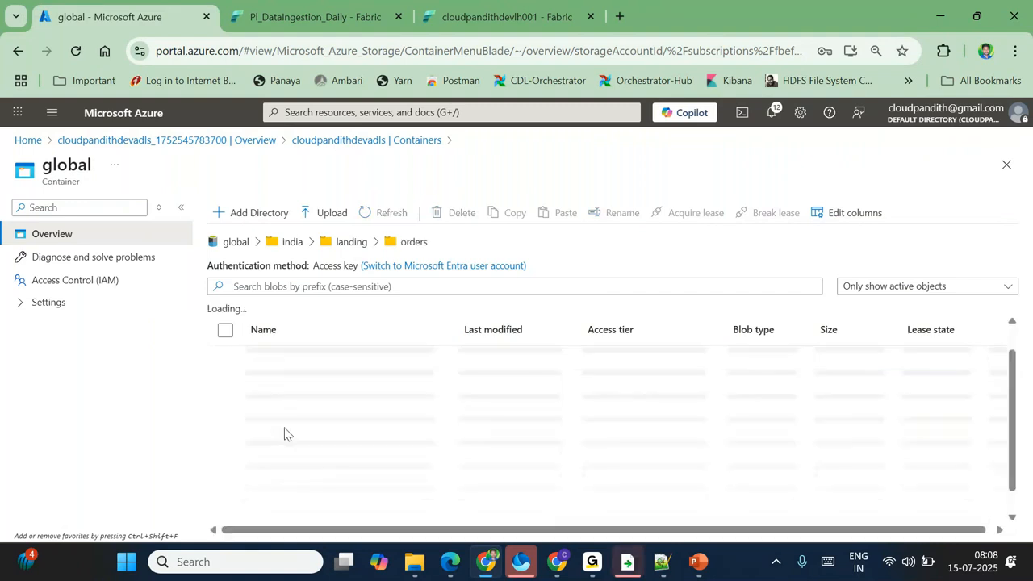
Step: Upload orders1.csv and orders2.csv from C:\global\orders into landing/orders, then return to landing
left_click(327, 212)
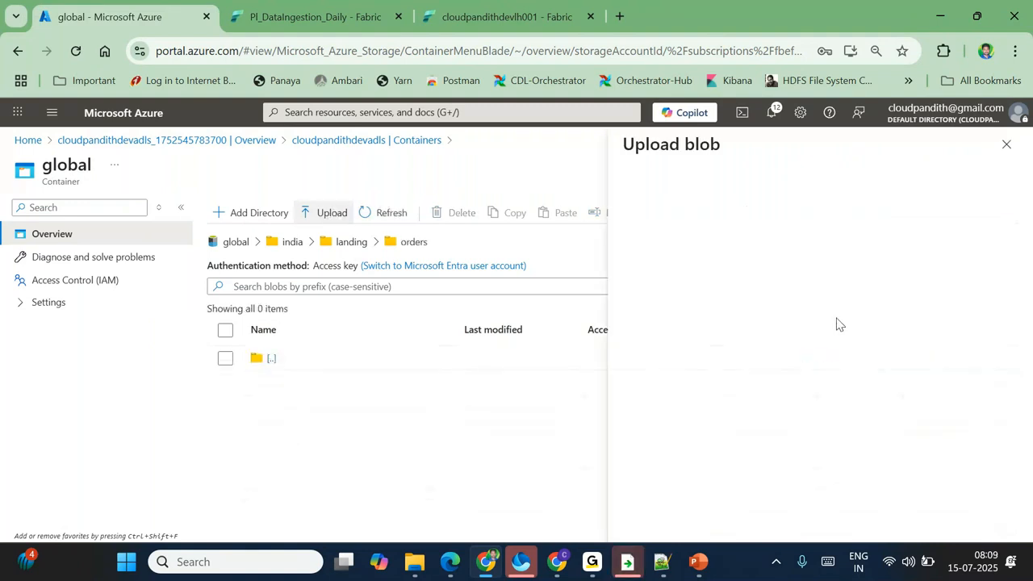
left_click(819, 286)
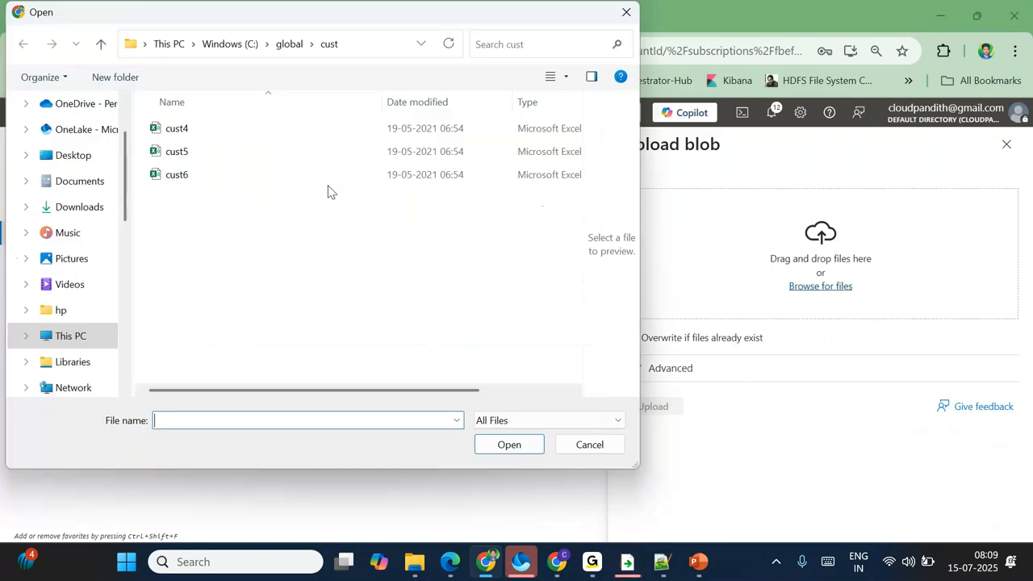
left_click(288, 44)
double_click(192, 171)
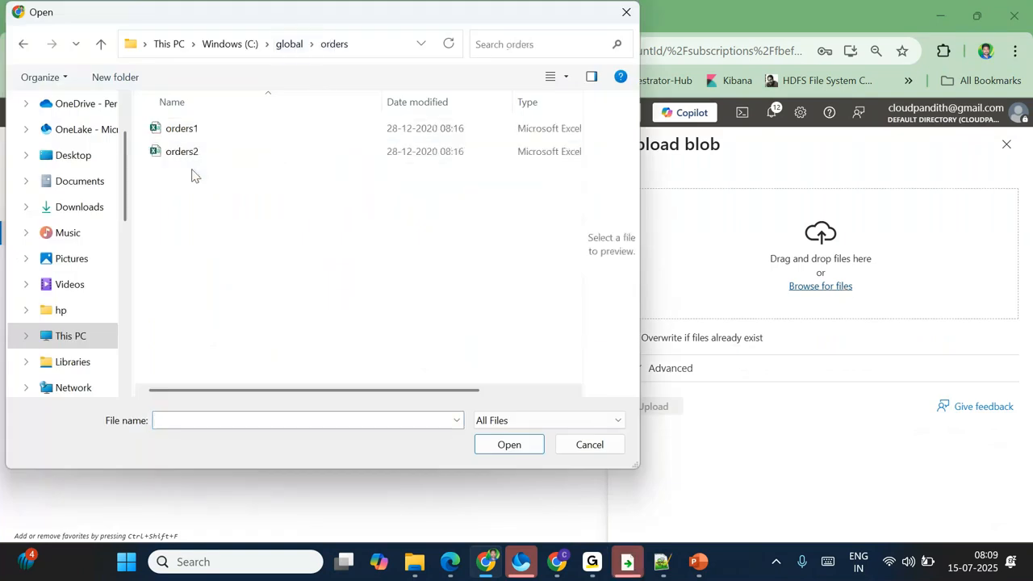
left_click(184, 159)
key("ctrl+a")
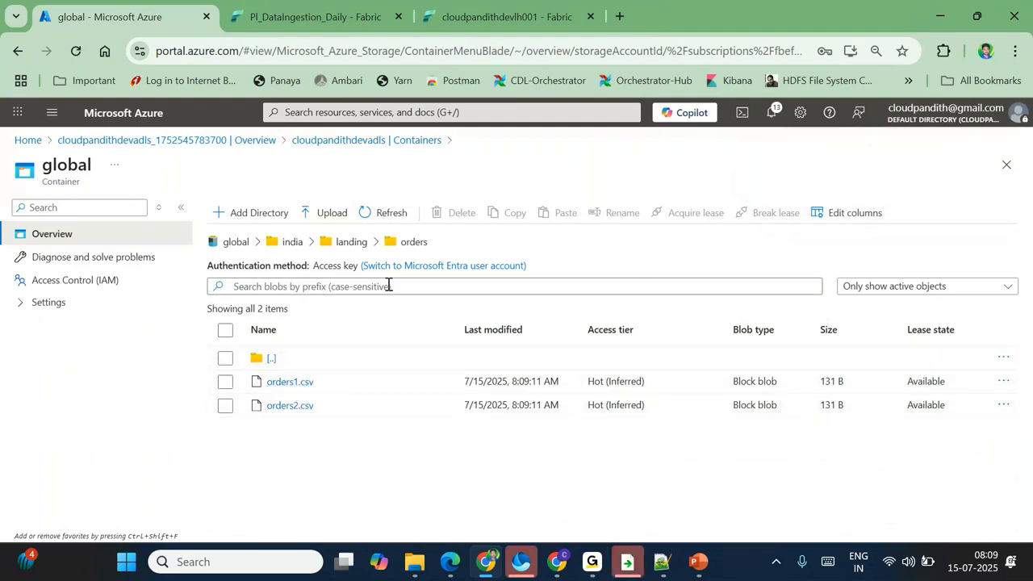
left_click(353, 243)
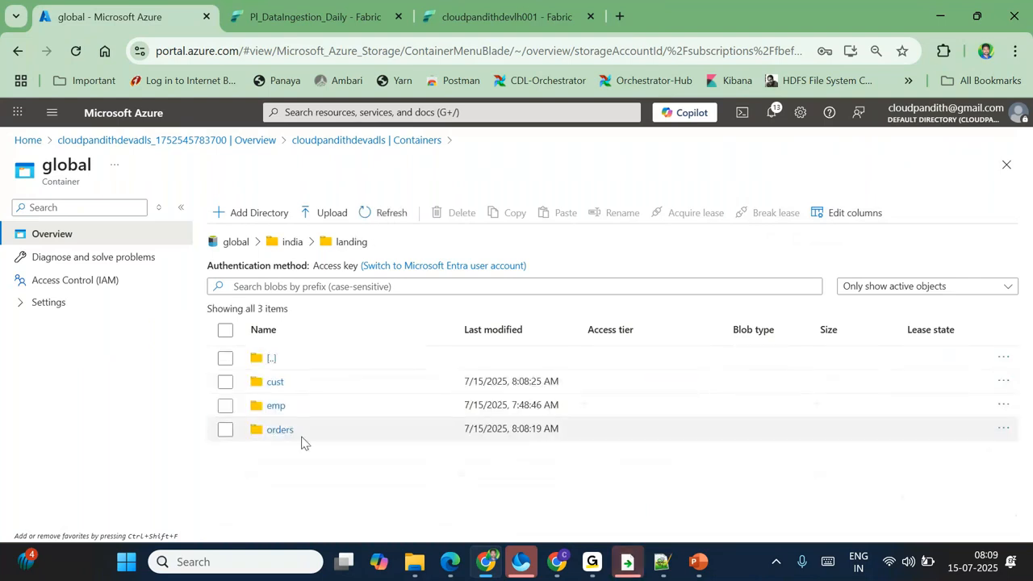
Step: Delete the global folder from the lakehouse Files and return to the PI_DataIngestion_Daily pipeline
left_click(466, 18)
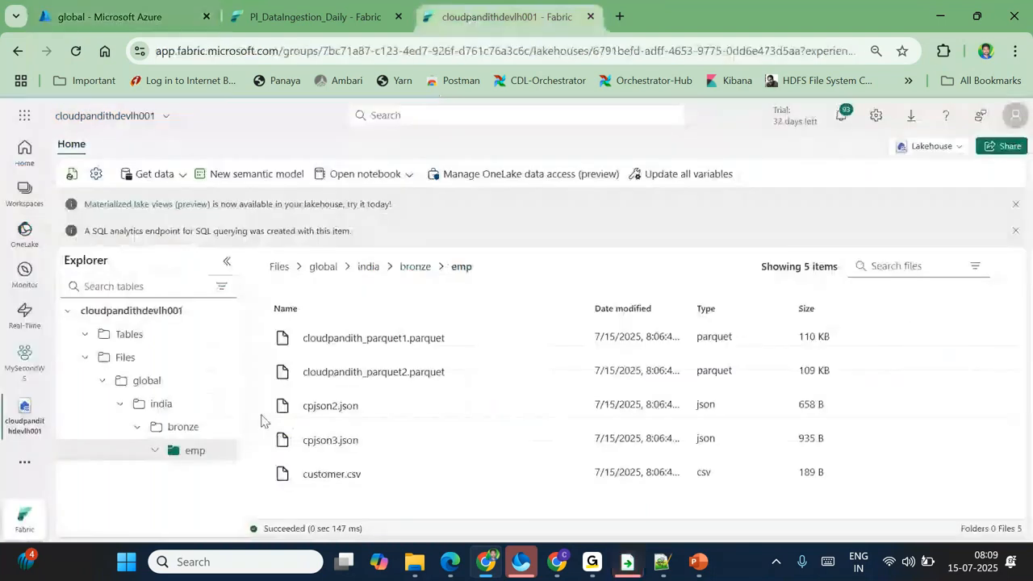
left_click(221, 450)
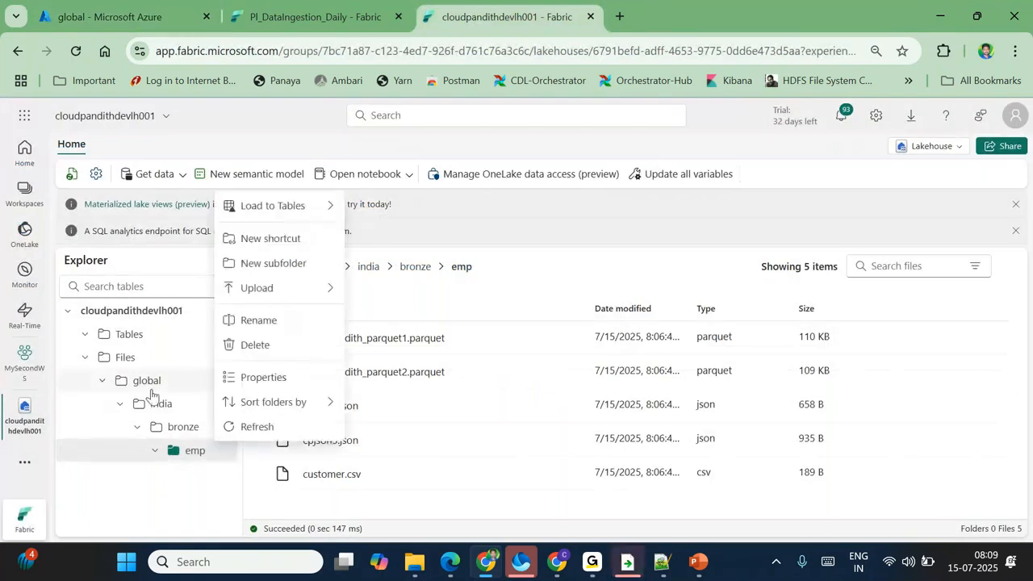
left_click(147, 379)
left_click(223, 380)
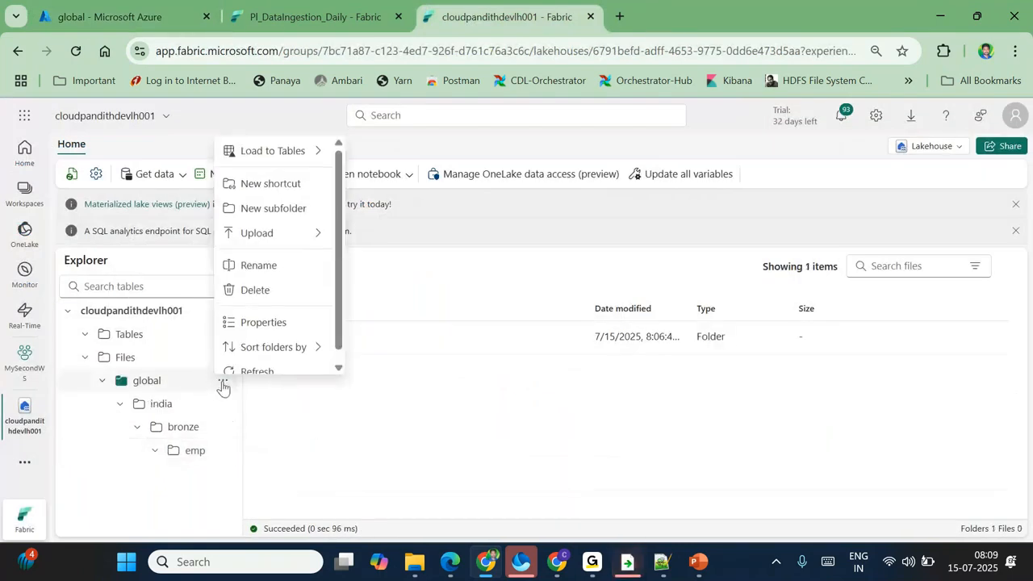
left_click(257, 279)
left_click(524, 387)
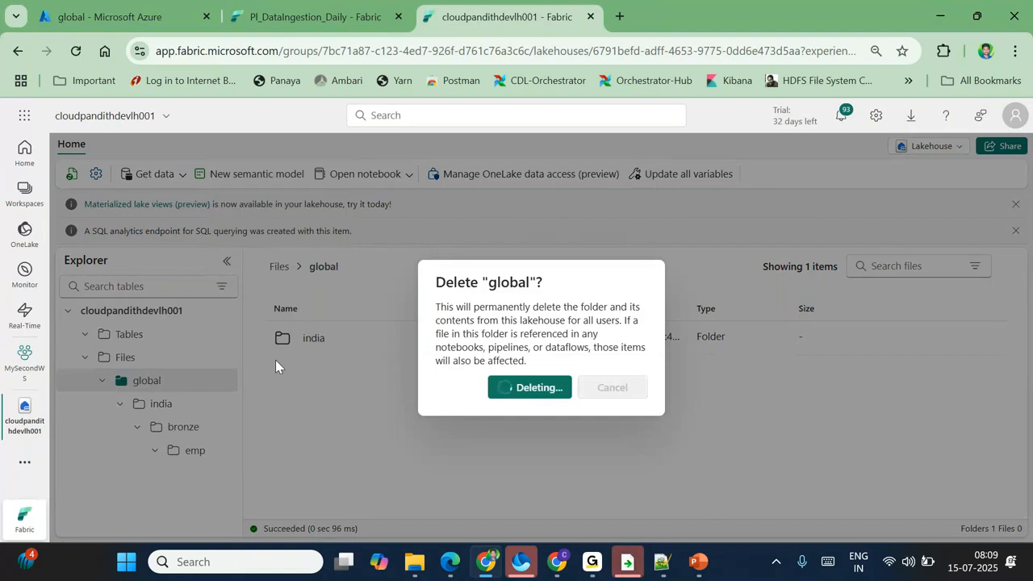
left_click(299, 11)
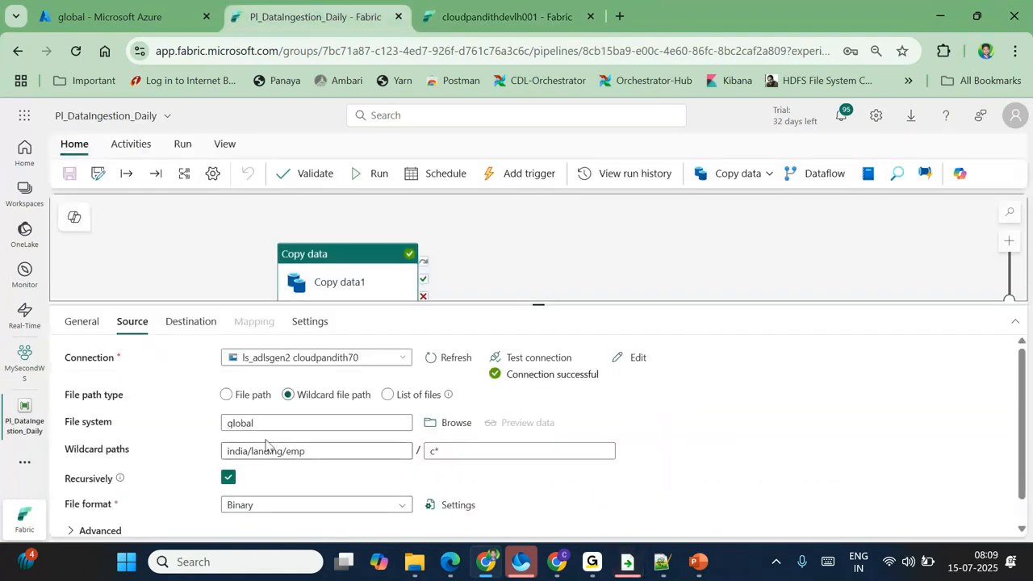
Step: Point the copy source at the cust landing folder with no c* filter, and the destination at cust
double_click(303, 452)
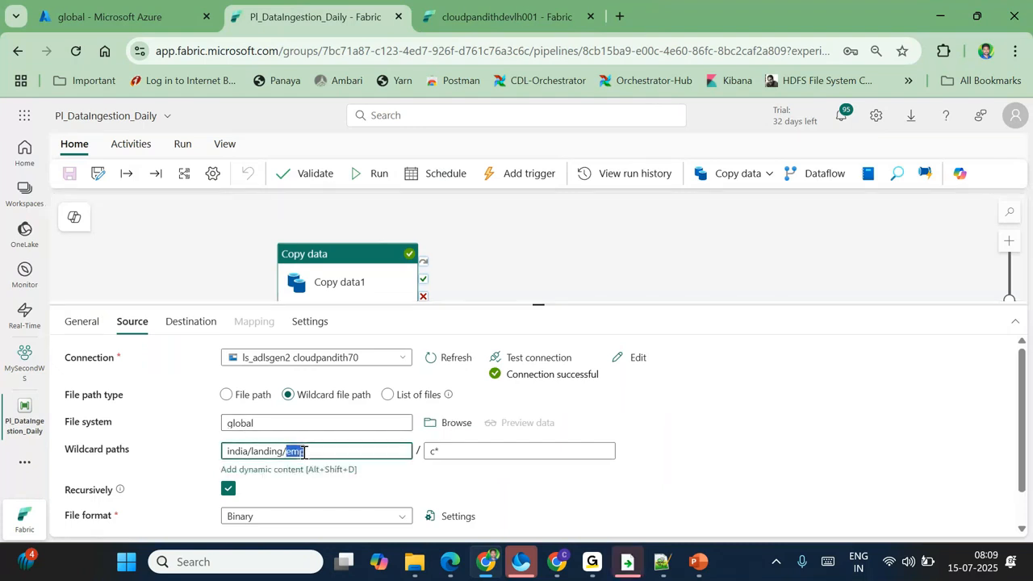
type("cusr")
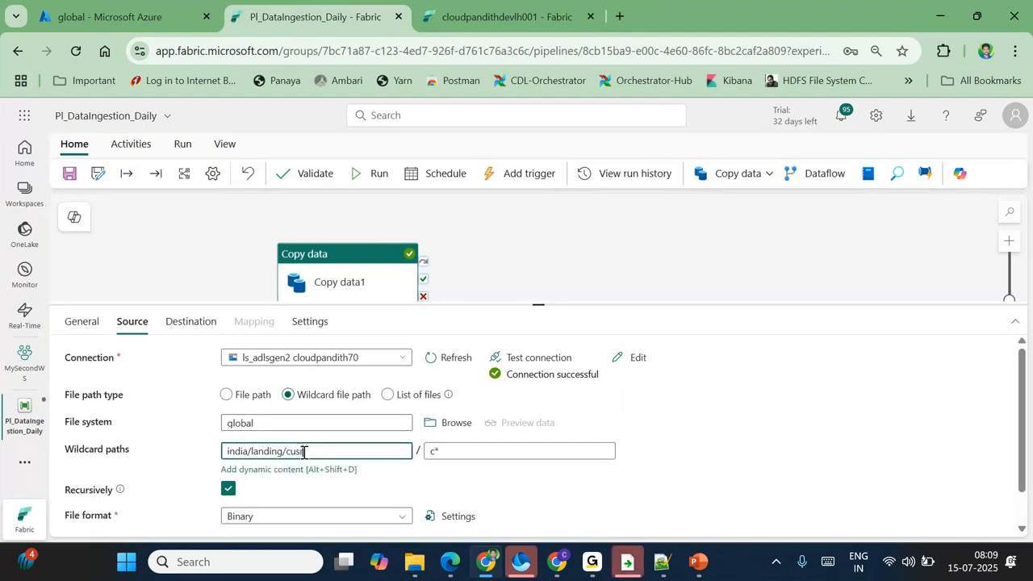
left_click(438, 451)
left_click_drag(438, 452, 424, 450)
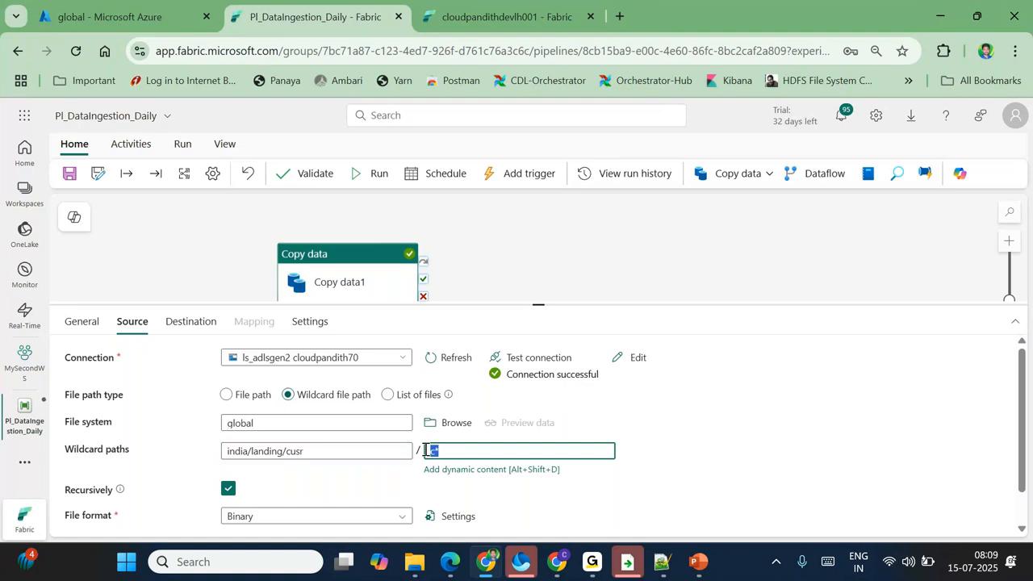
key("BackSpace")
left_click(344, 451)
key("BackSpace")
type("t")
left_click(187, 326)
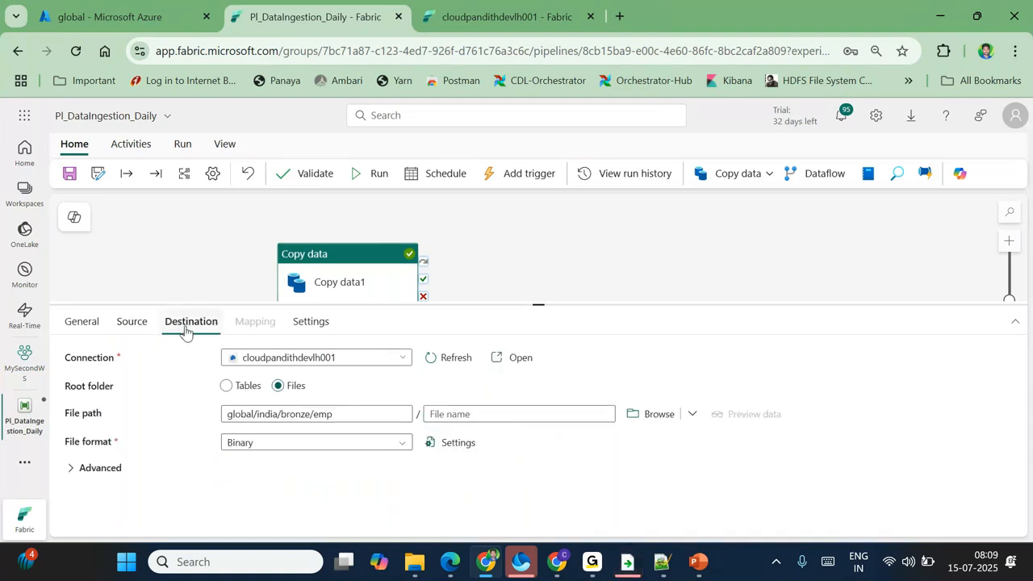
left_click(344, 414)
key("BackSpace")
key("BackSpace")
key("BackSpace")
type("cust")
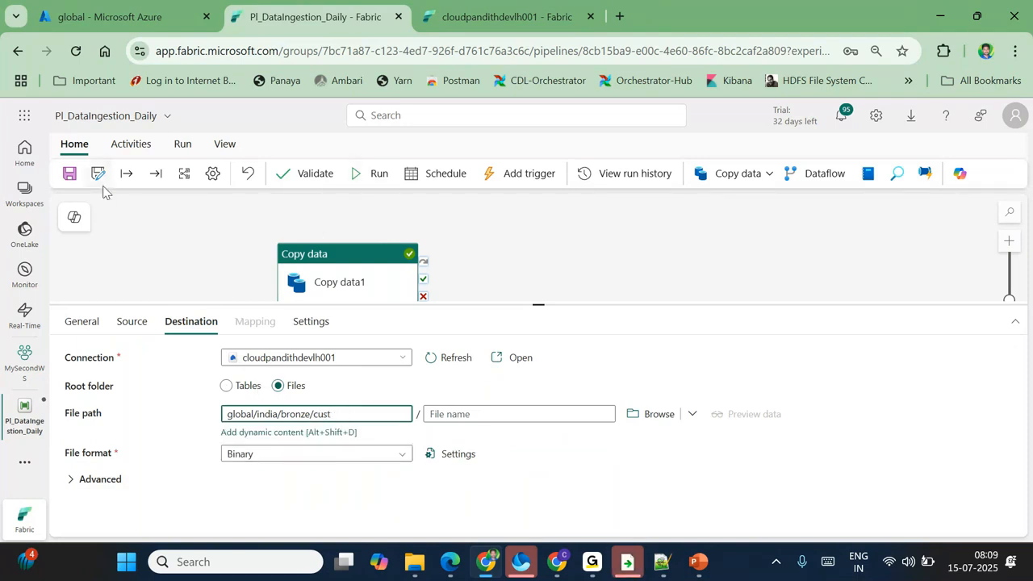
Step: Change both the source and destination folder names from cust to emp
left_click(134, 327)
double_click(296, 456)
type("emp")
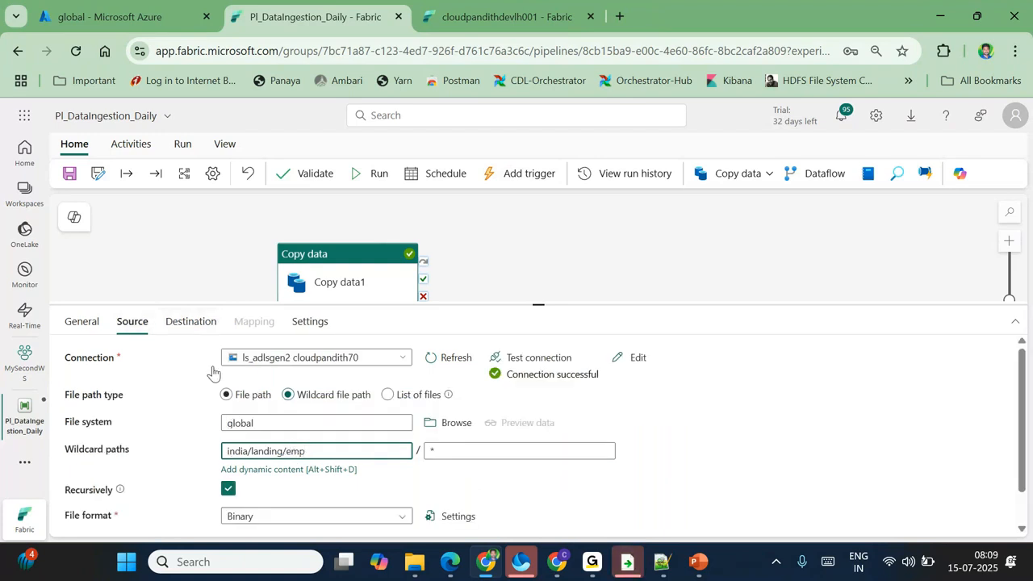
left_click(179, 325)
double_click(321, 413)
type("emp")
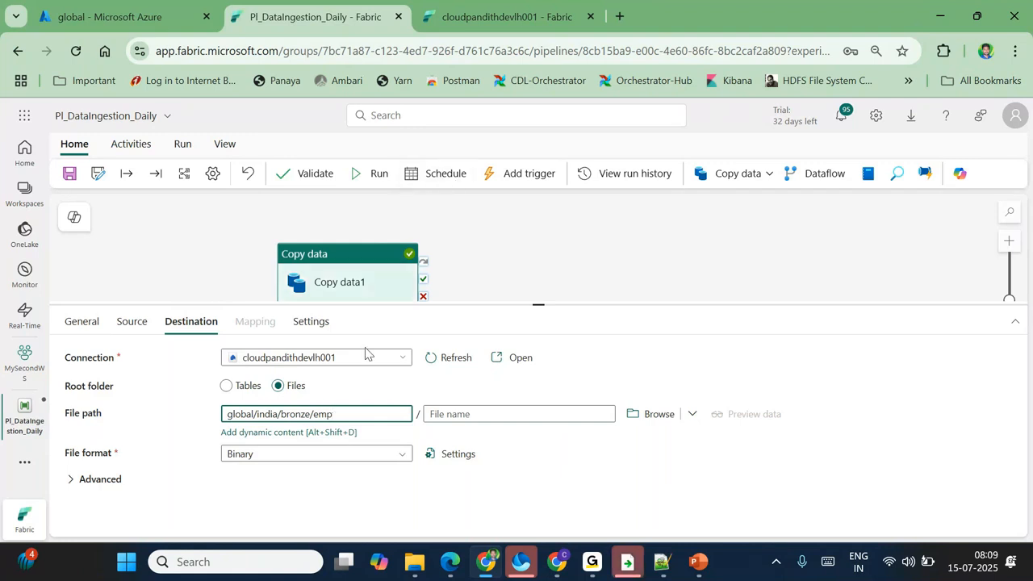
Step: Set the source to india/landing/orders and the destination to global/india/bronze/orders
left_click(133, 321)
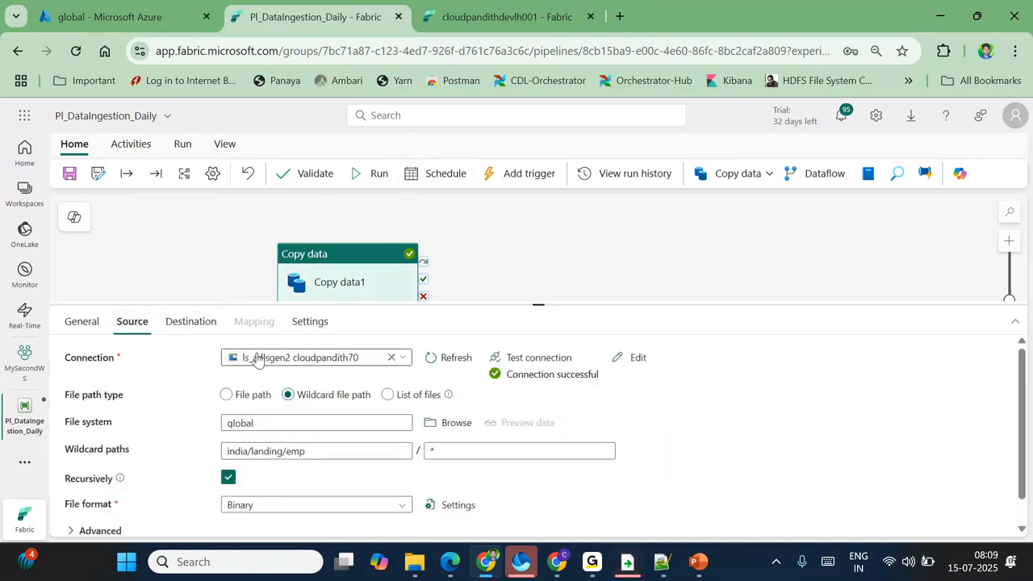
double_click(300, 450)
type("orders")
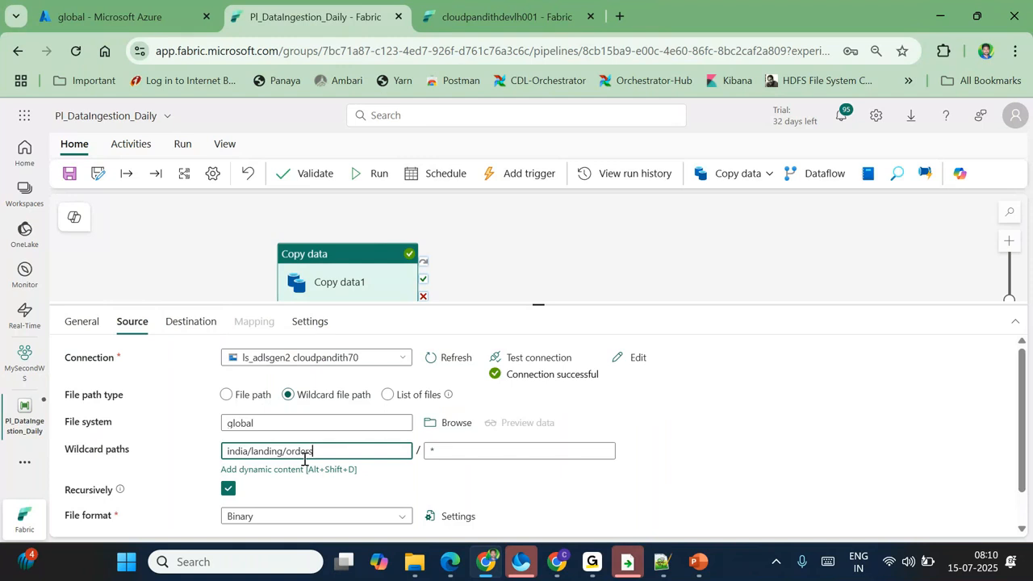
left_click(190, 322)
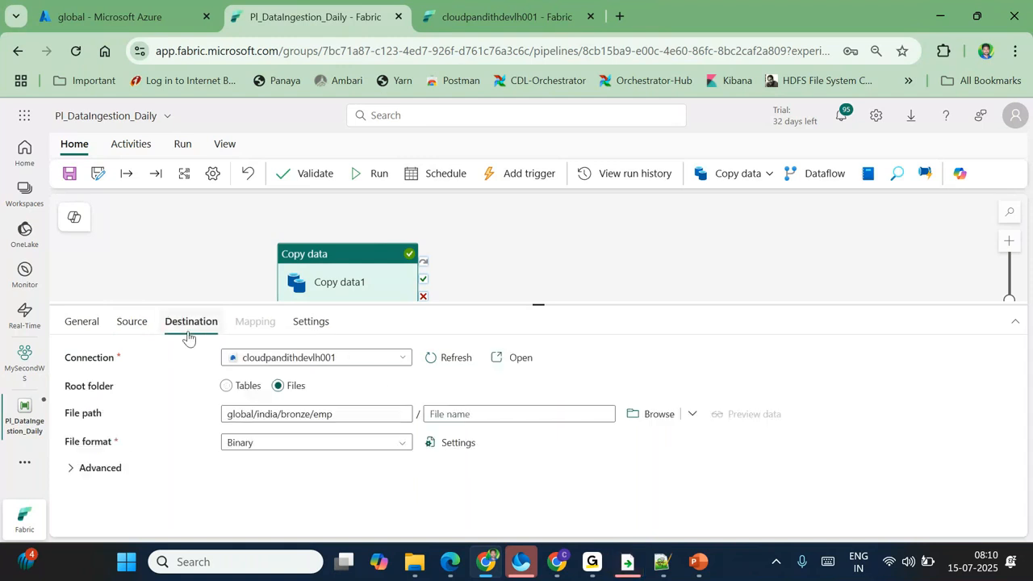
double_click(328, 417)
type("orders")
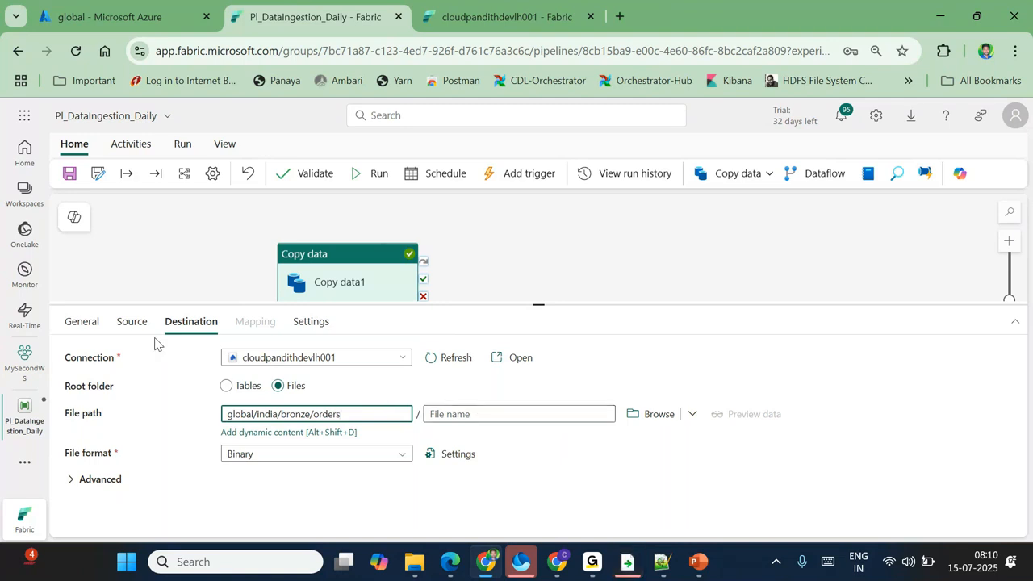
left_click(138, 322)
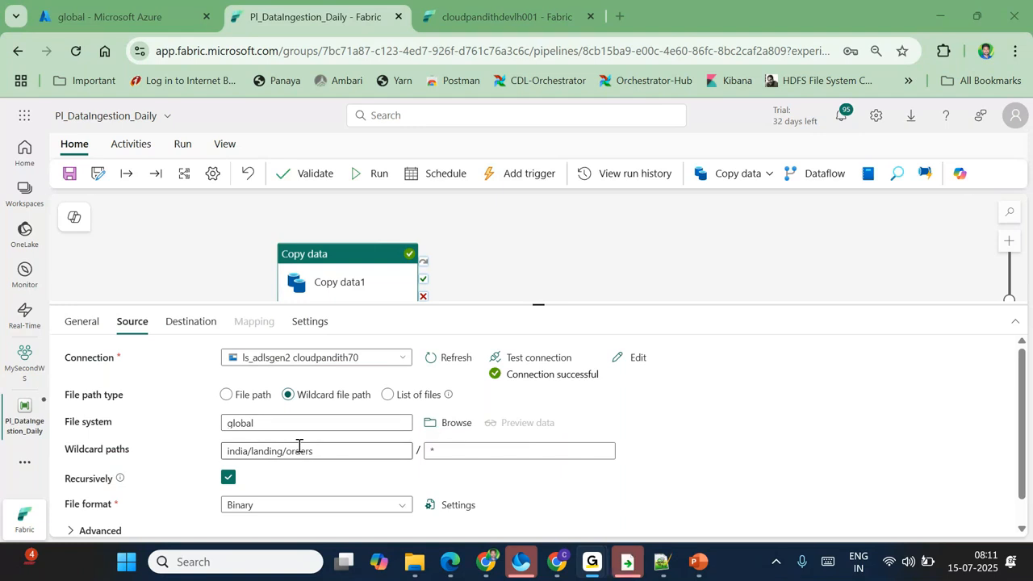
double_click(298, 448)
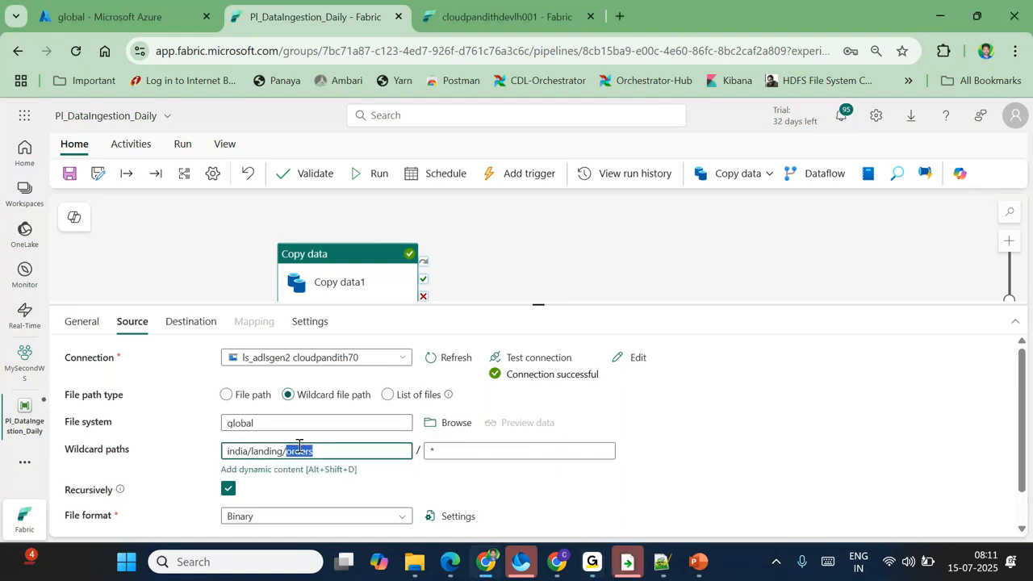
left_click(202, 323)
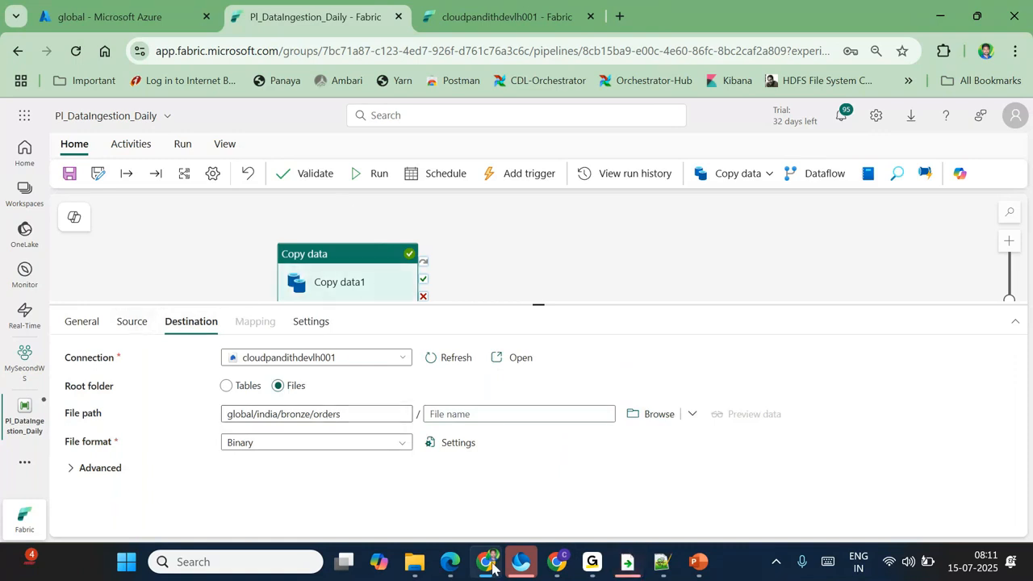
mouse_move(492, 567)
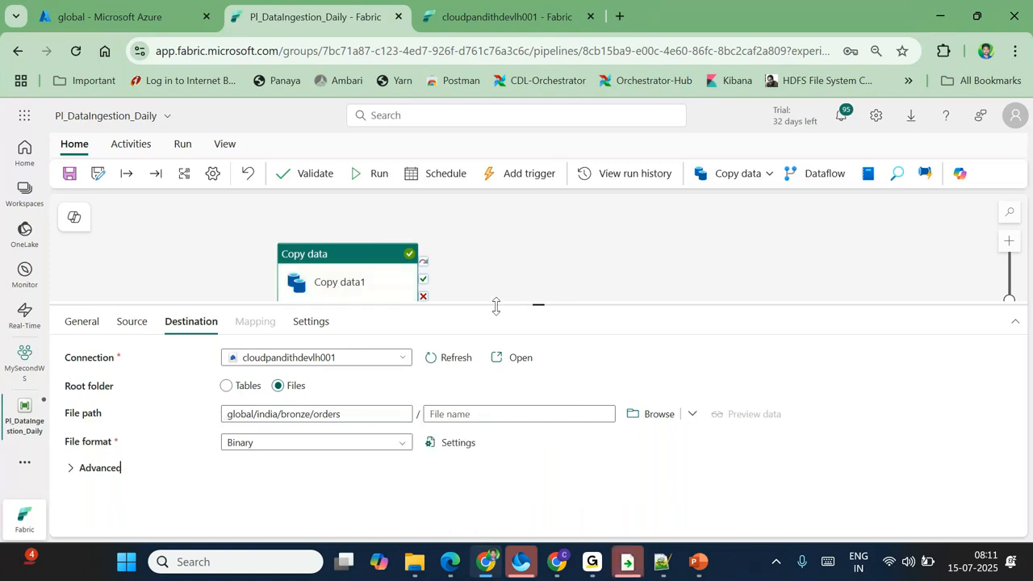
left_click(538, 303)
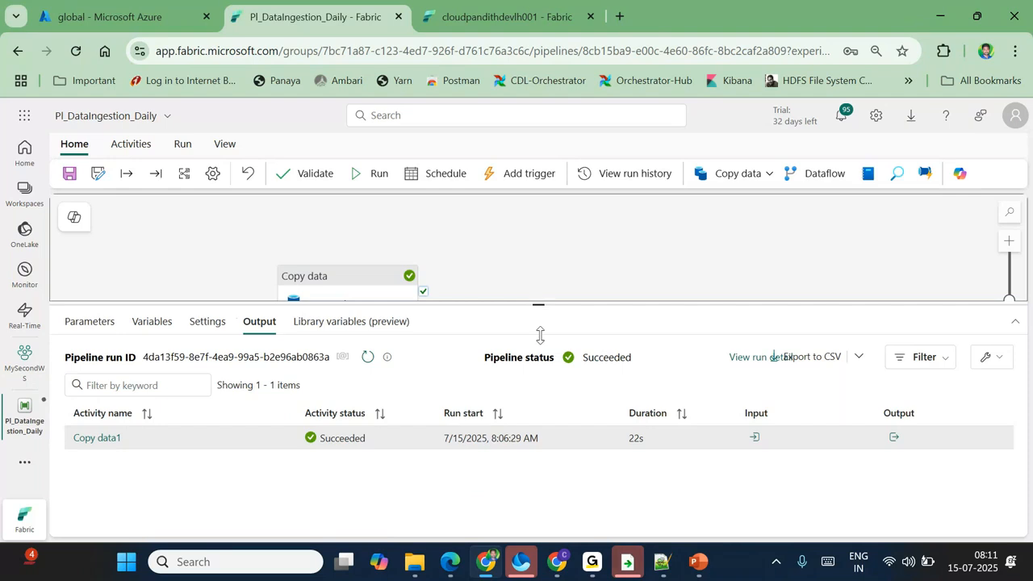
left_click(426, 286)
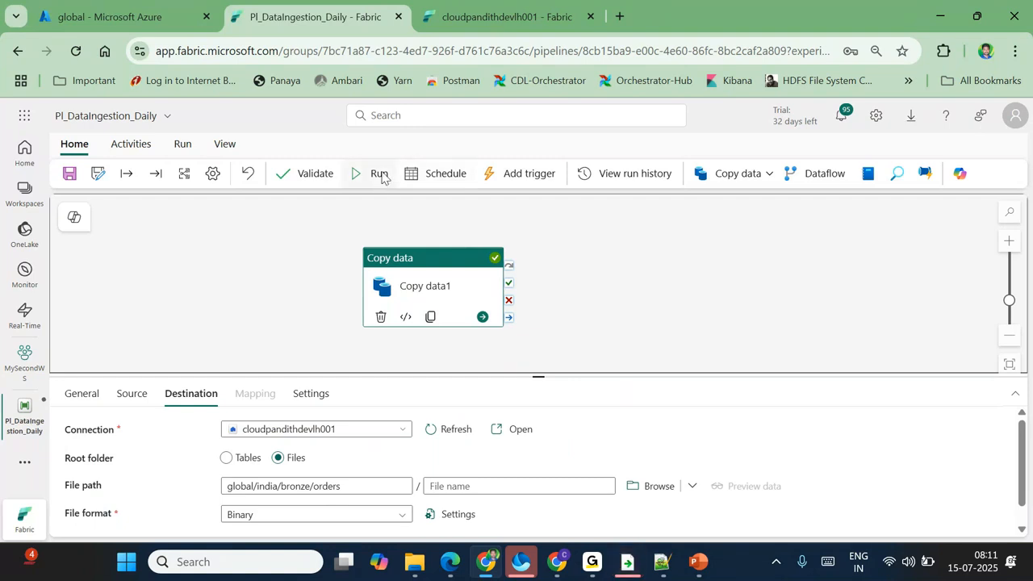
left_click(494, 16)
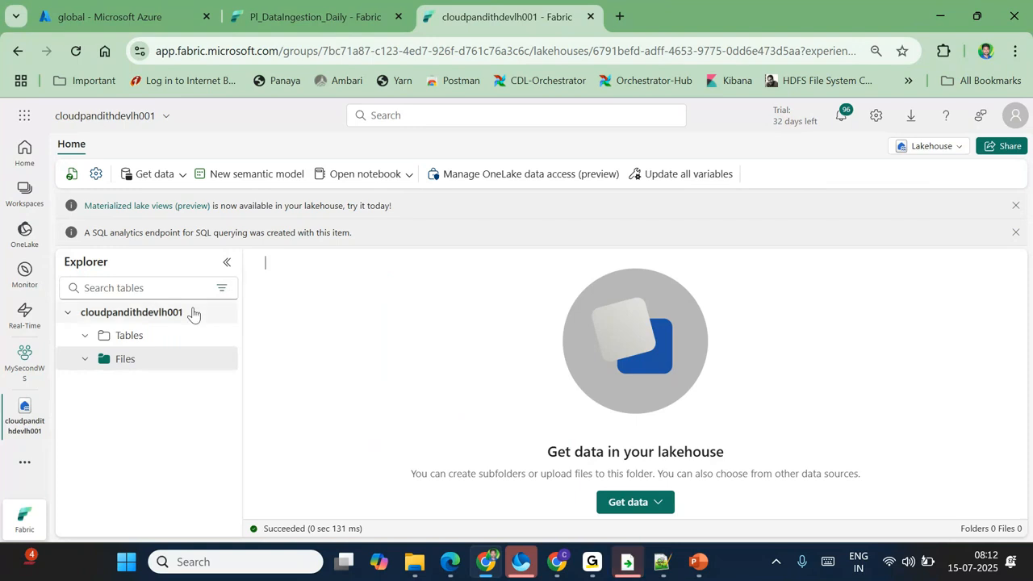
left_click(296, 18)
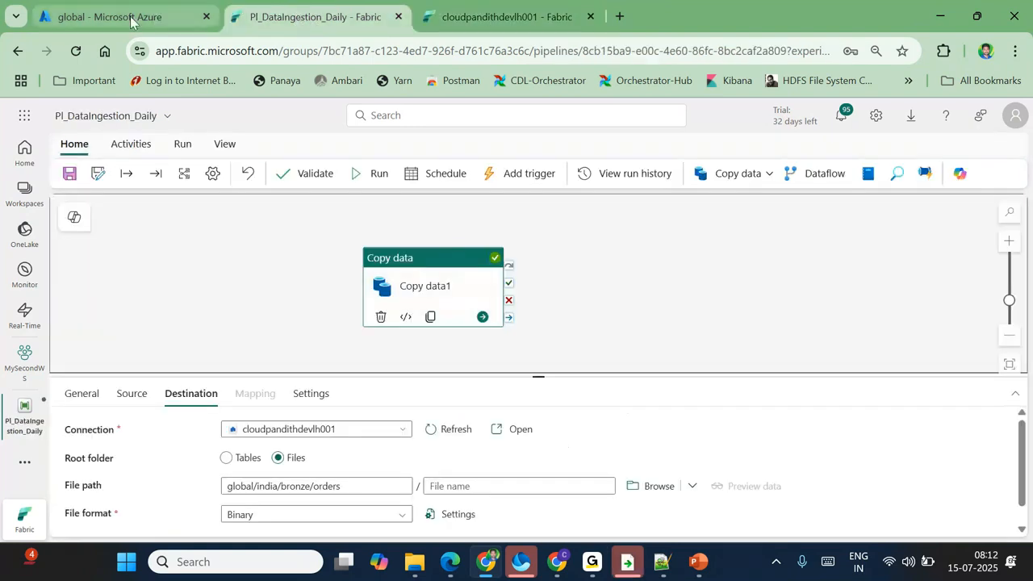
Step: Start a new Notepad++ document with the header sourcecontainer,sourcefolder,sinkpath
left_click(663, 567)
key("ctrl+n")
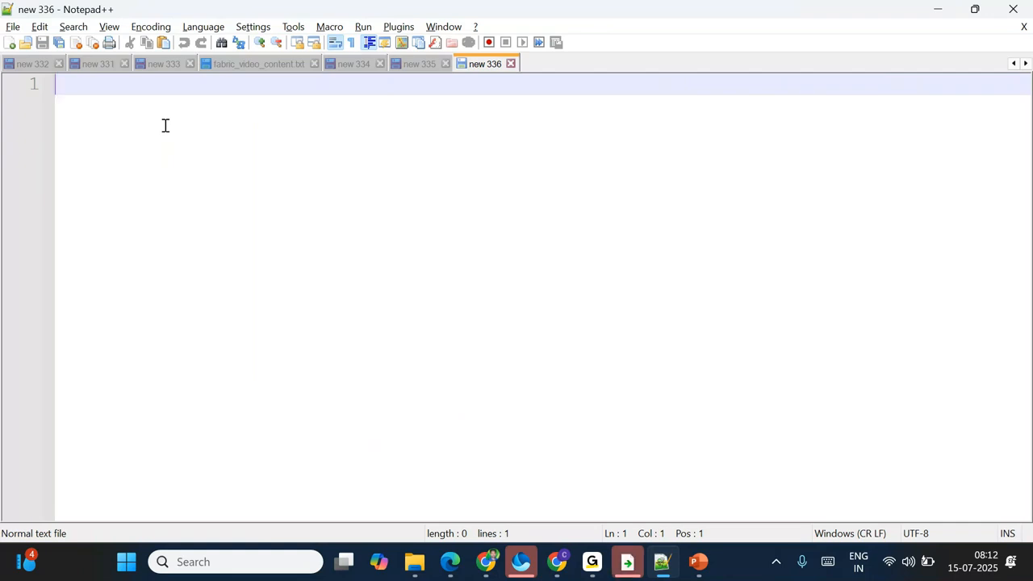
type("sour")
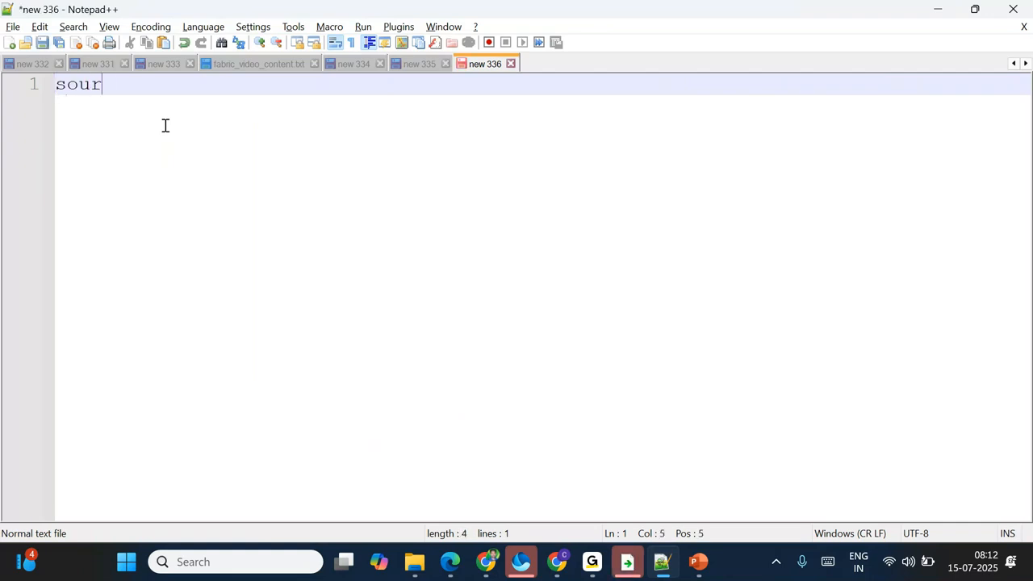
type("cecontain")
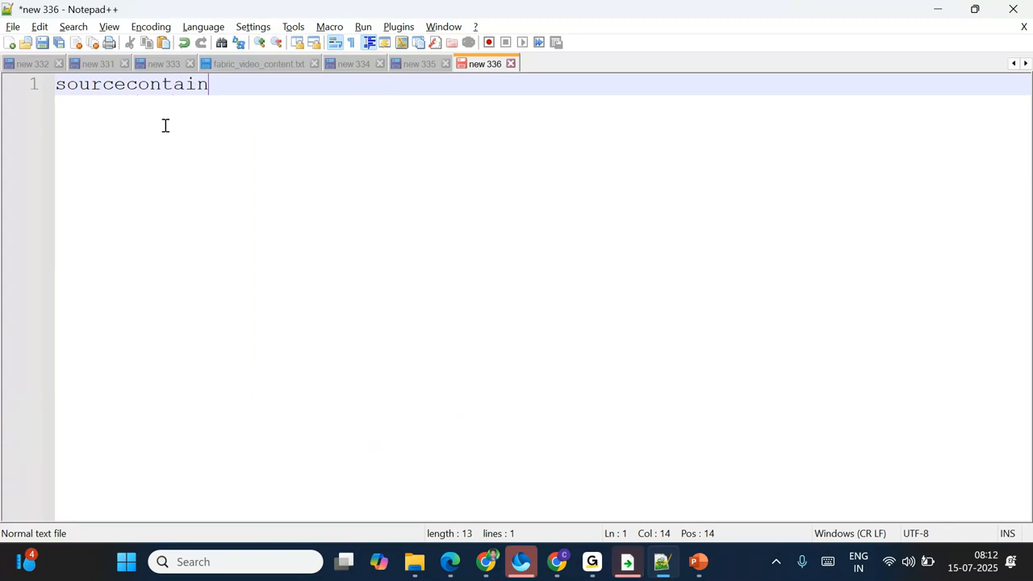
type("er,sourcefolder,sinkpath")
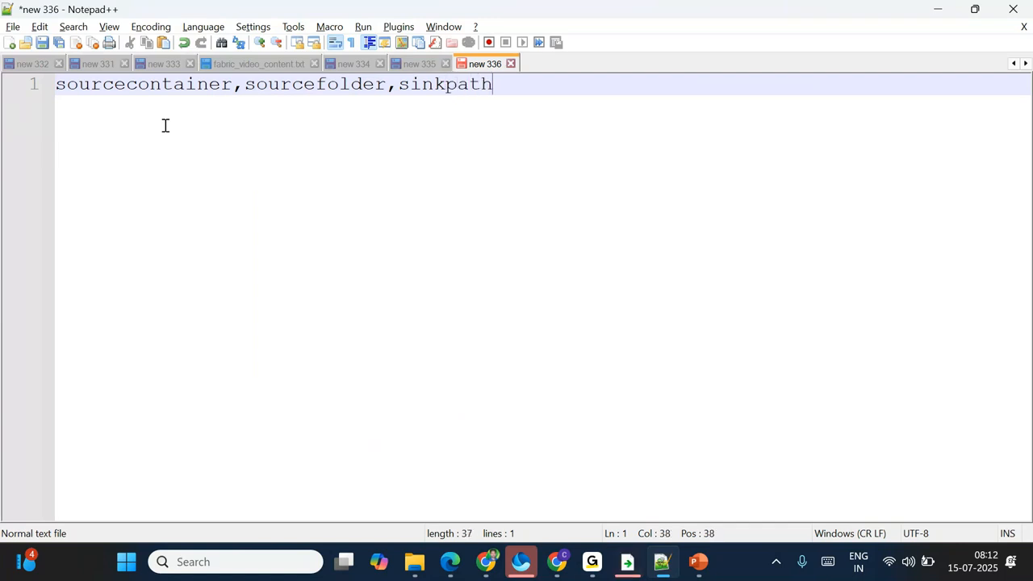
key("Return")
Step: Add the row global,india/landing/cust,global/india/bronze/cust and paste two copies below it
type("globa")
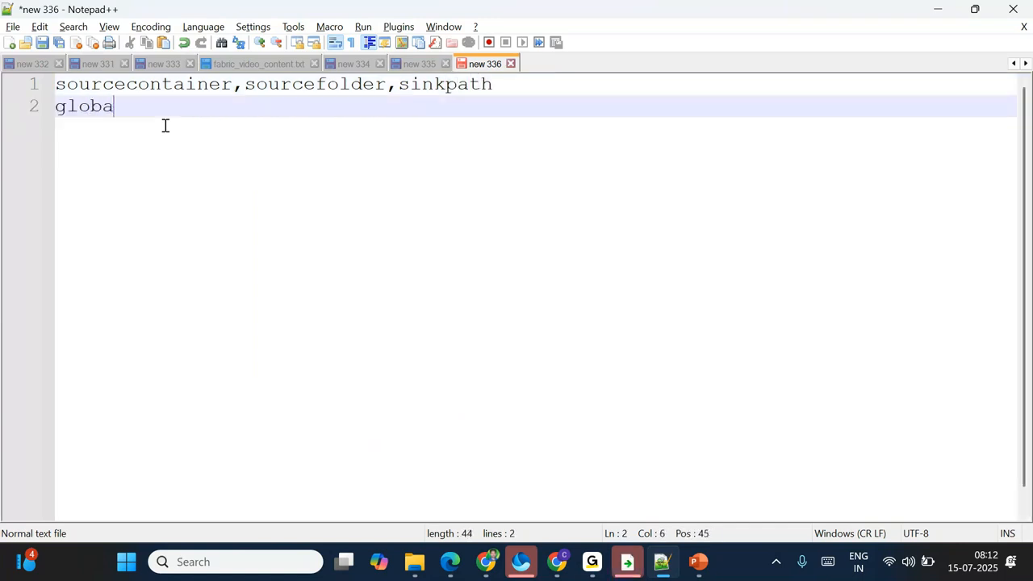
type("l,india/landing/cust,")
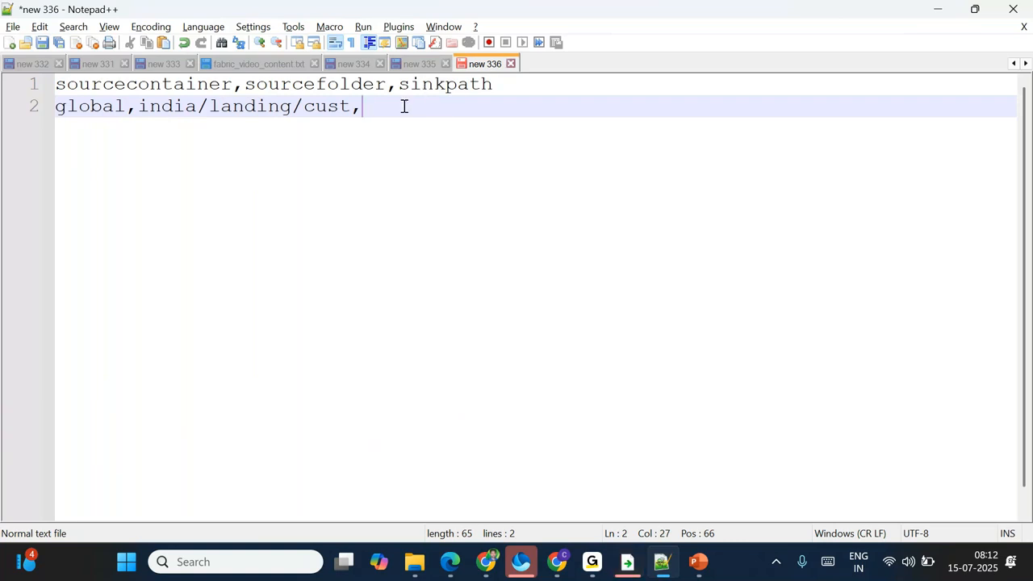
type("global")
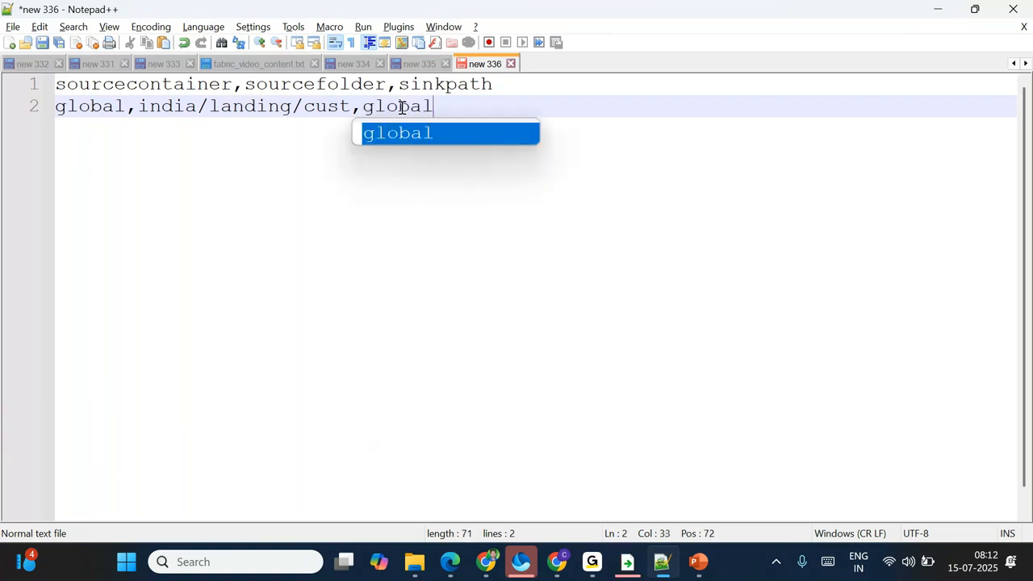
type("/india/bronz")
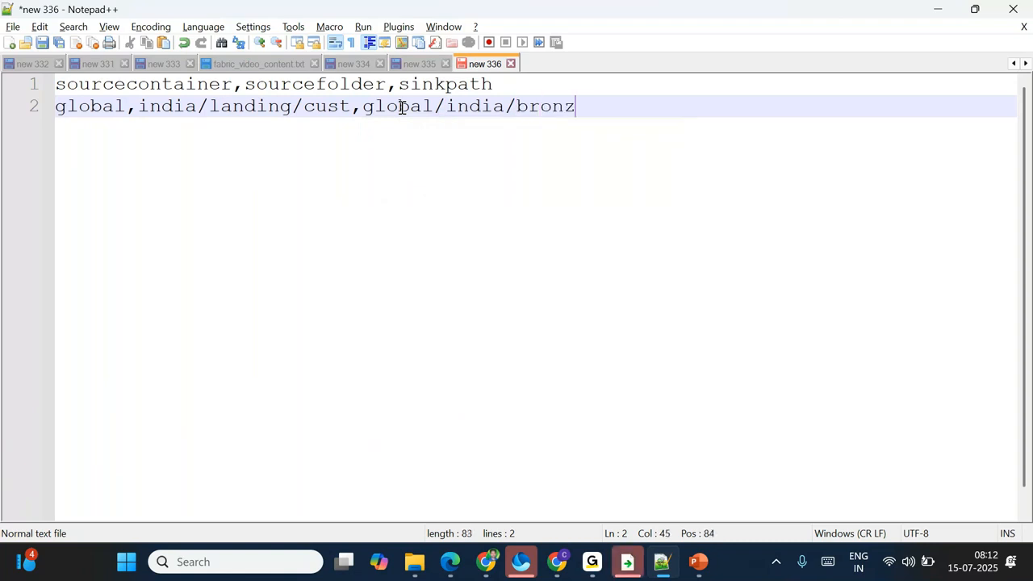
type("e/cust")
key("shift+Home")
key("ctrl+c")
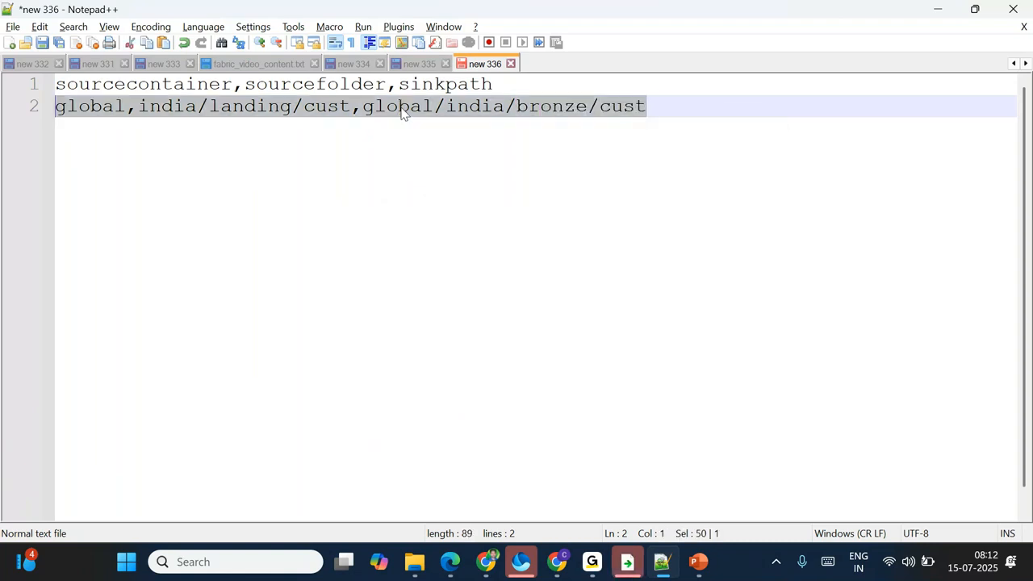
key("End")
key("Return")
key("ctrl+v")
key("Return")
key("ctrl+v")
Step: Edit the copied rows to emp and orders and remove the trailing blank lines
double_click(323, 127)
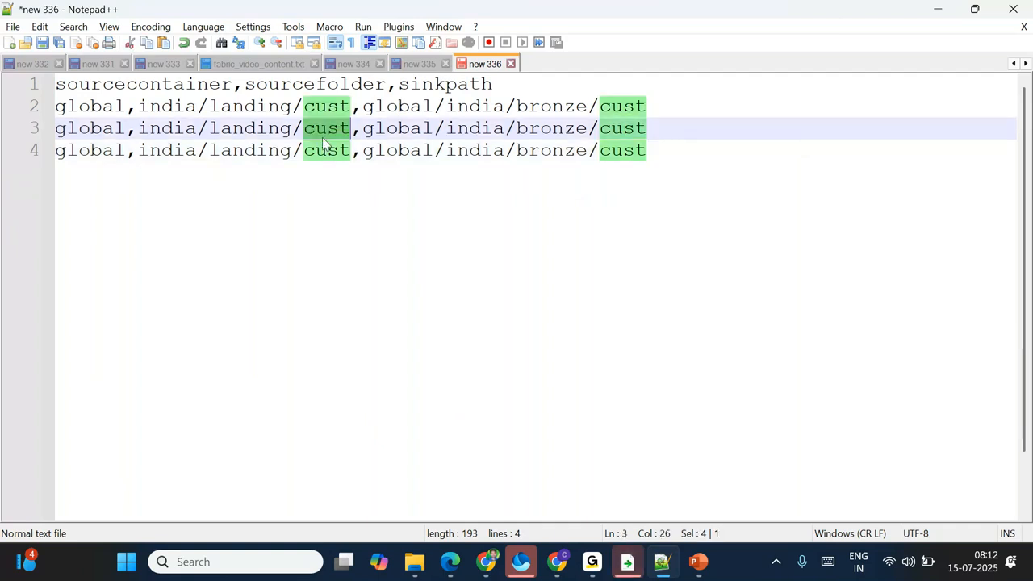
type("emp")
double_click(616, 129)
type("emp")
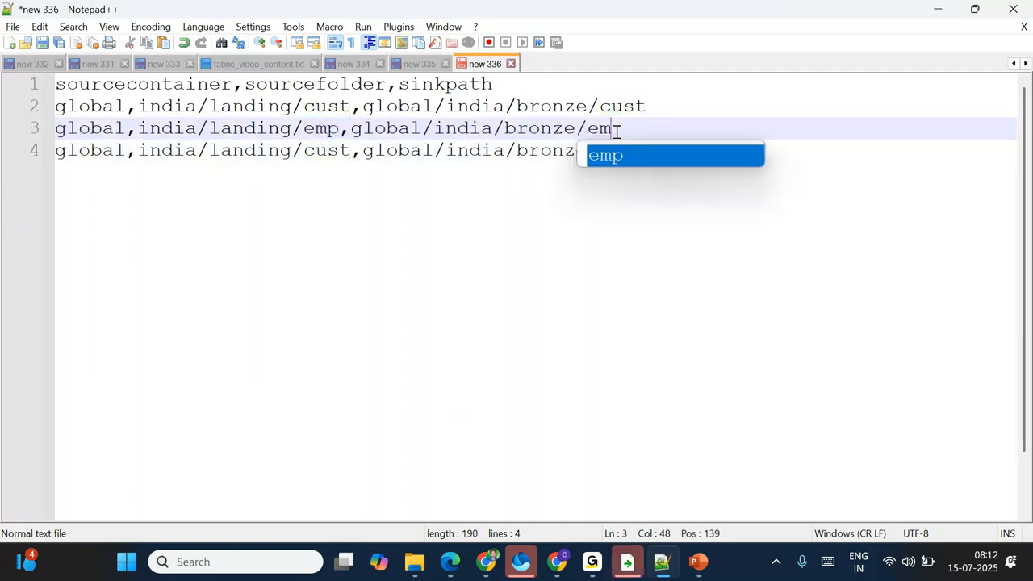
double_click(330, 150)
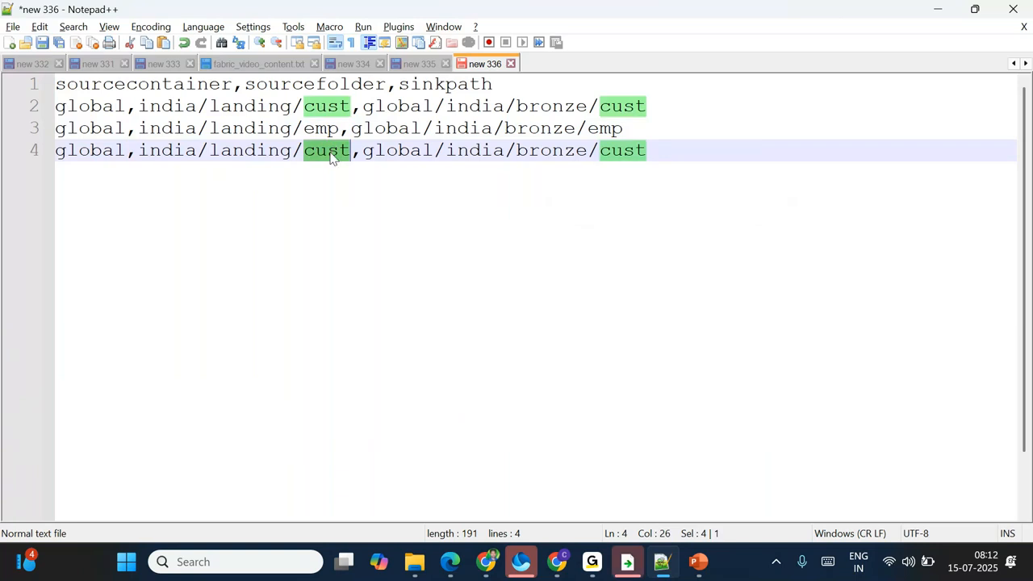
type("orders")
double_click(643, 151)
type("orders")
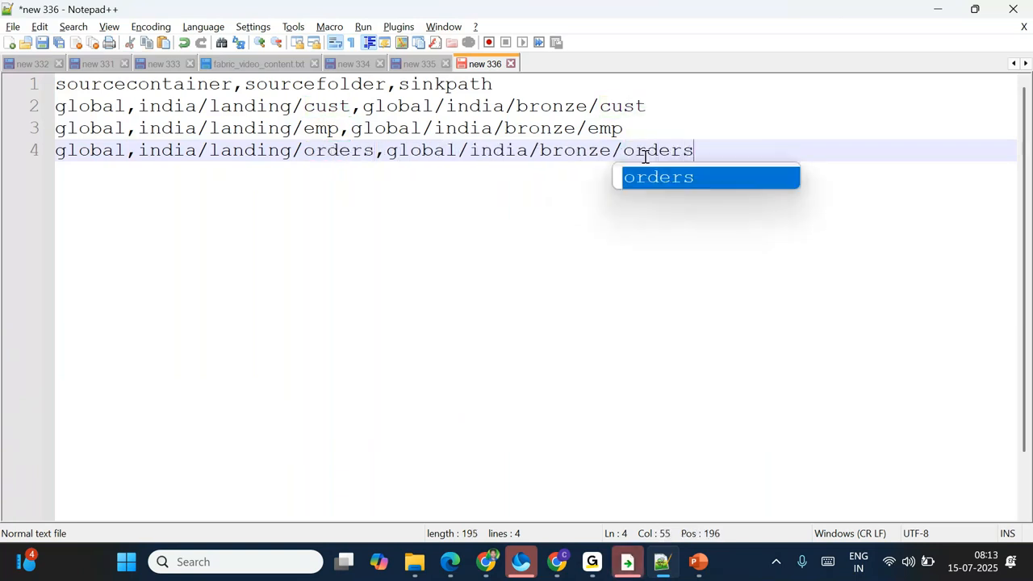
key("Return")
key("Return")
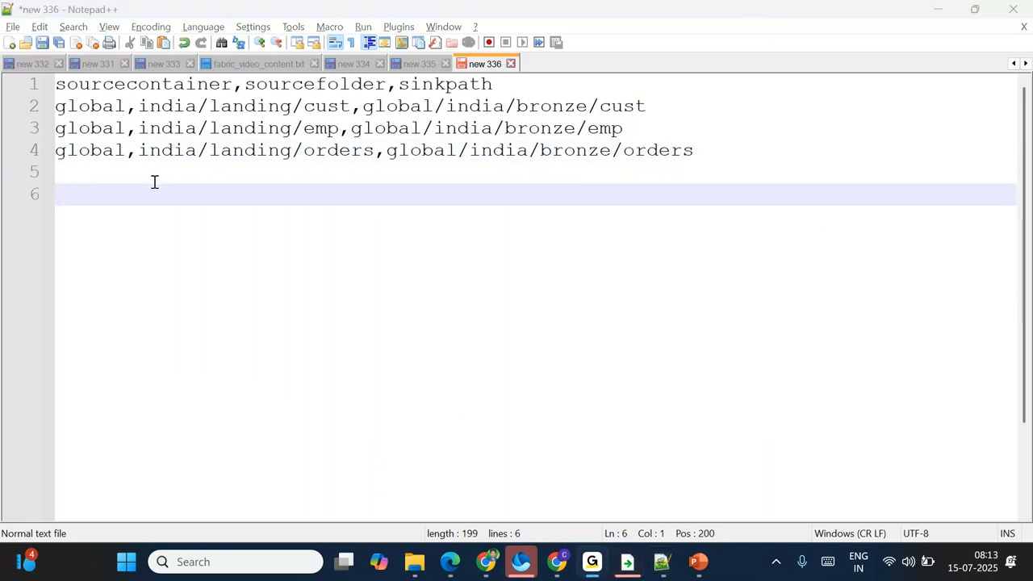
left_click_drag(49, 109, 650, 111)
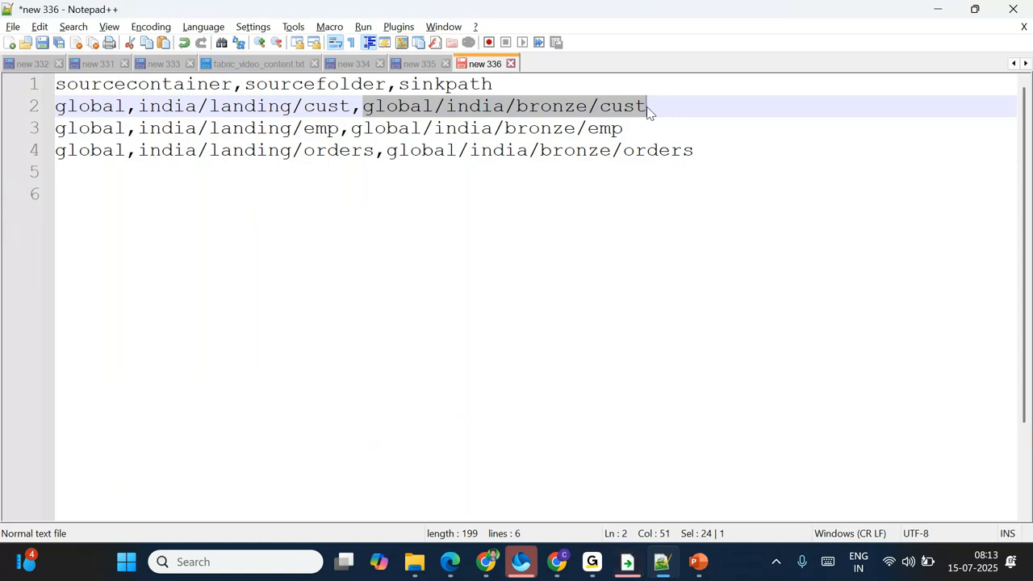
left_click(380, 219)
key("BackSpace")
key("BackSpace")
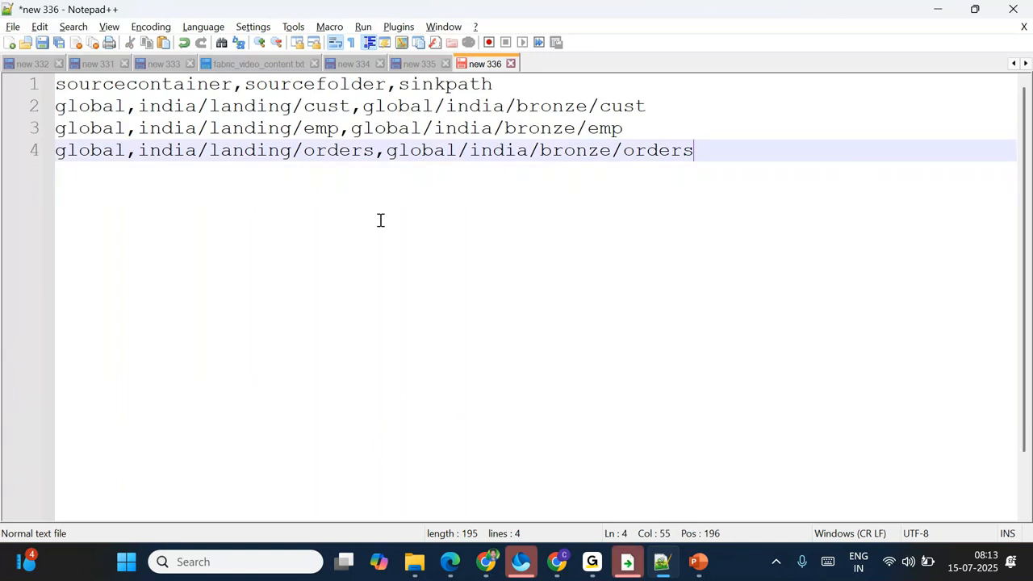
key("ctrl+s")
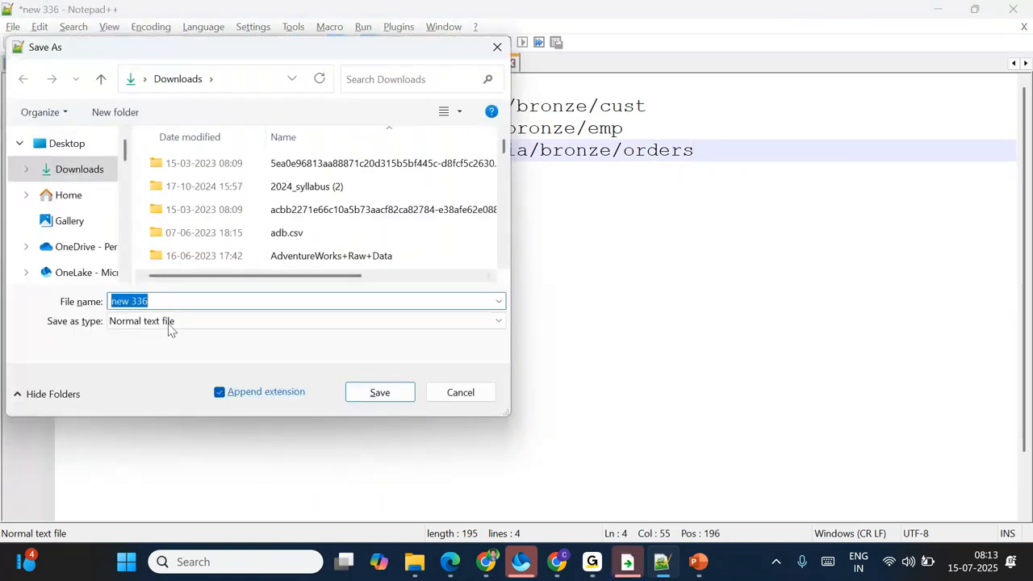
Step: Save the mapping as folderconfig.csv (All types) in Downloads, then return to the Fabric pipeline
left_click(299, 323)
scroll(165, 123, "up", 1)
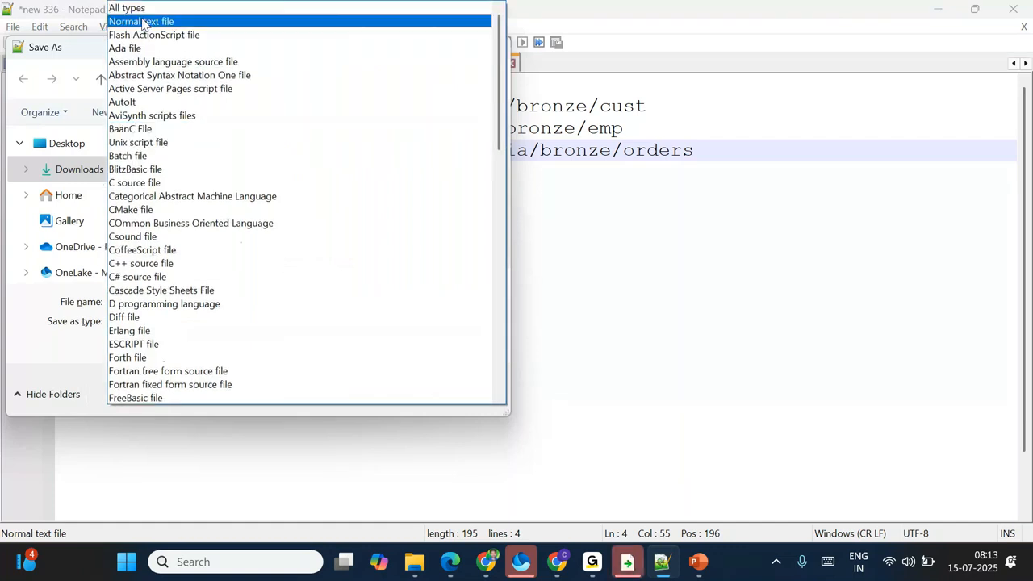
left_click(140, 298)
type("folder_config.csv")
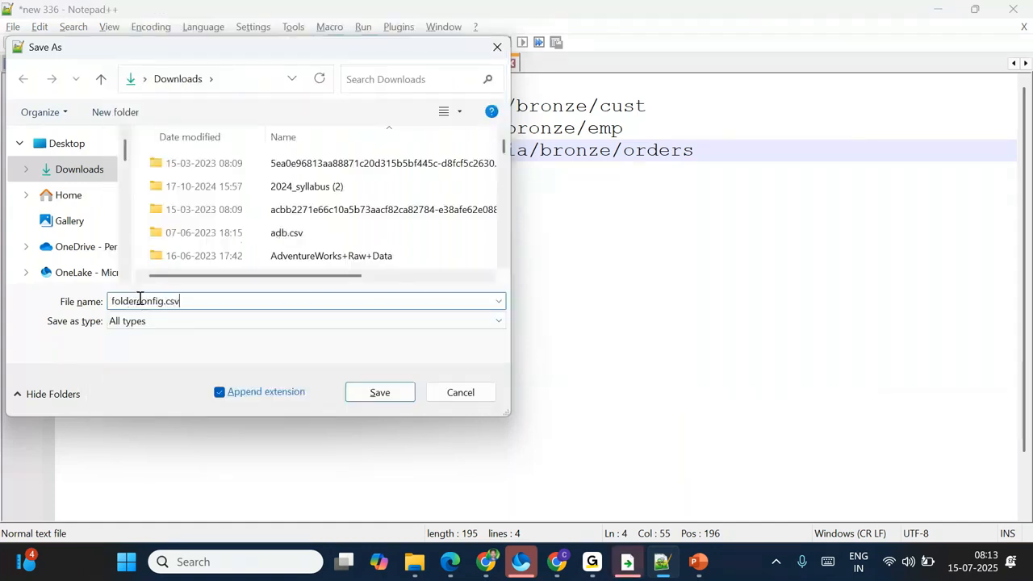
left_click(97, 169)
left_click(379, 395)
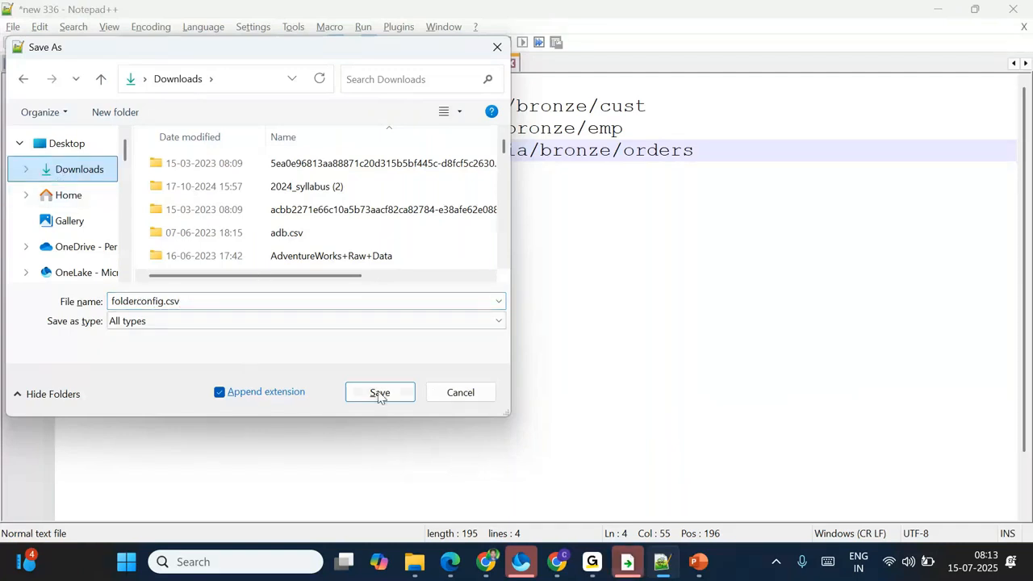
left_click(379, 395)
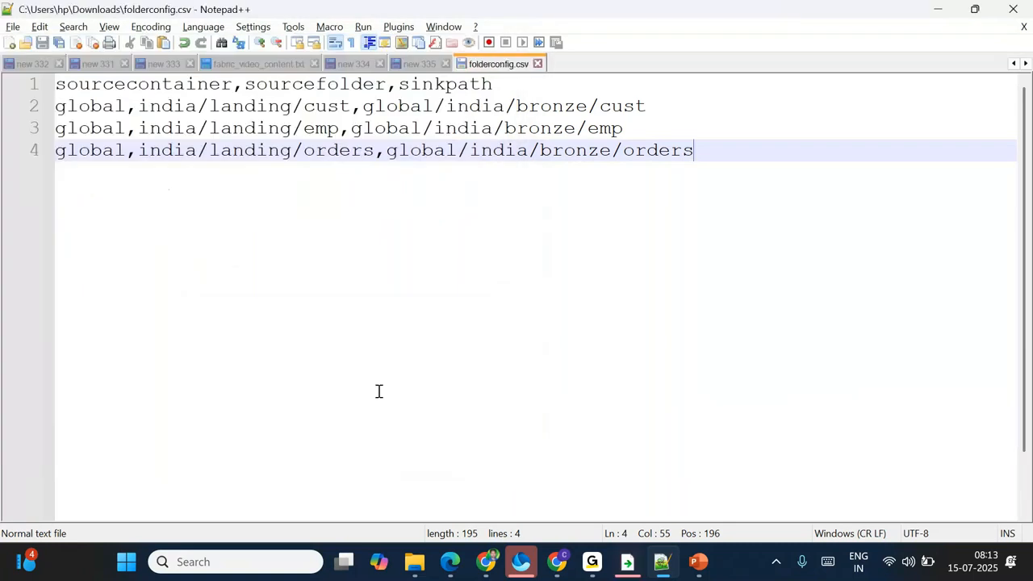
mouse_move(486, 572)
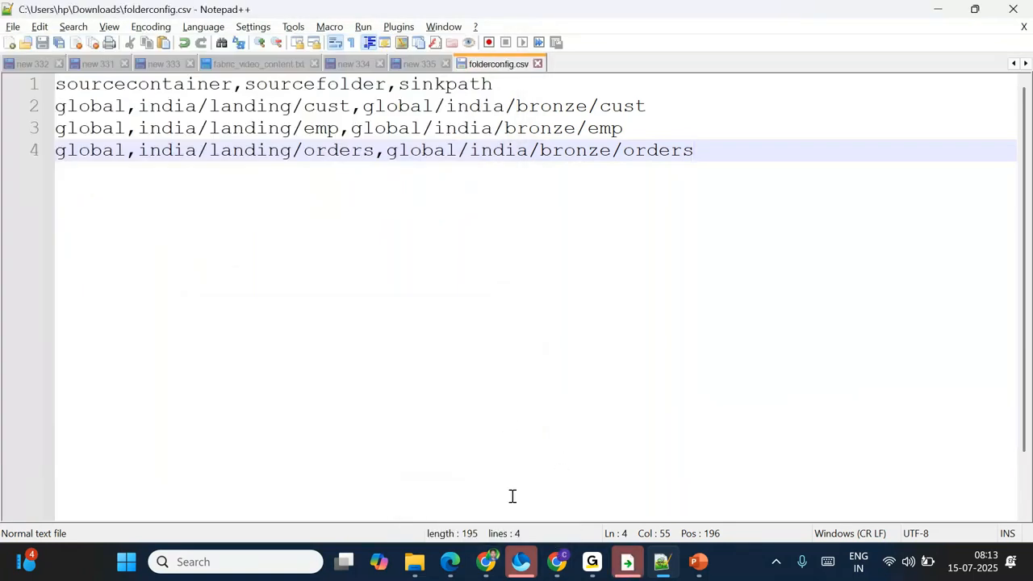
left_click(485, 569)
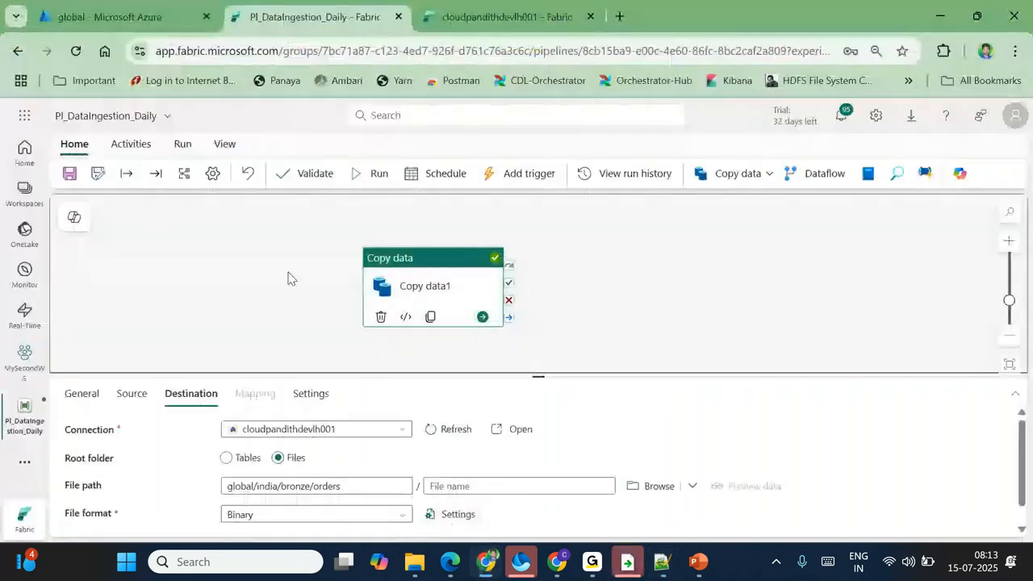
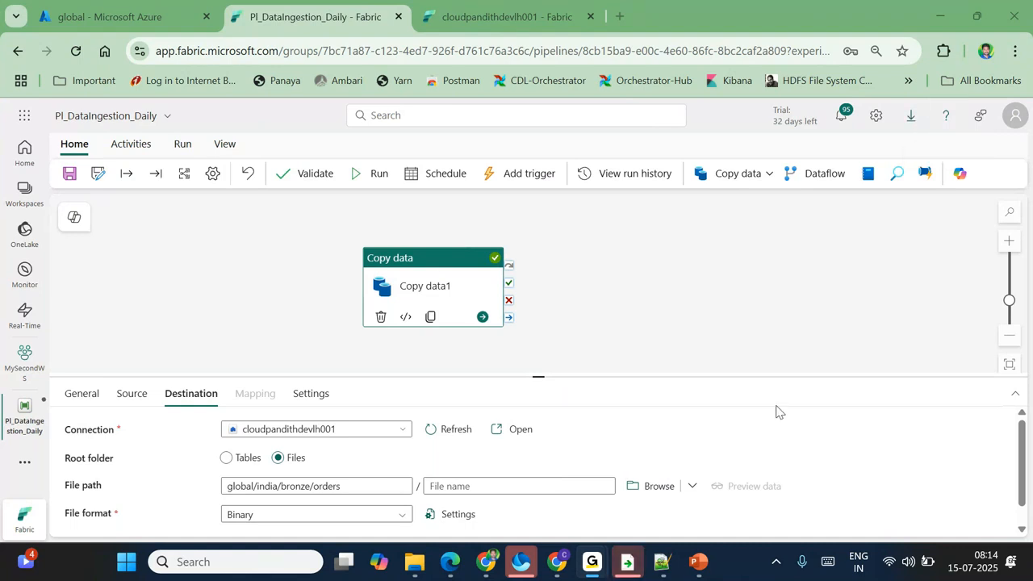
Step: Check folderconfig.csv in Notepad++, then bring up the cloudpandithdevlh001 lakehouse page
left_click(663, 562)
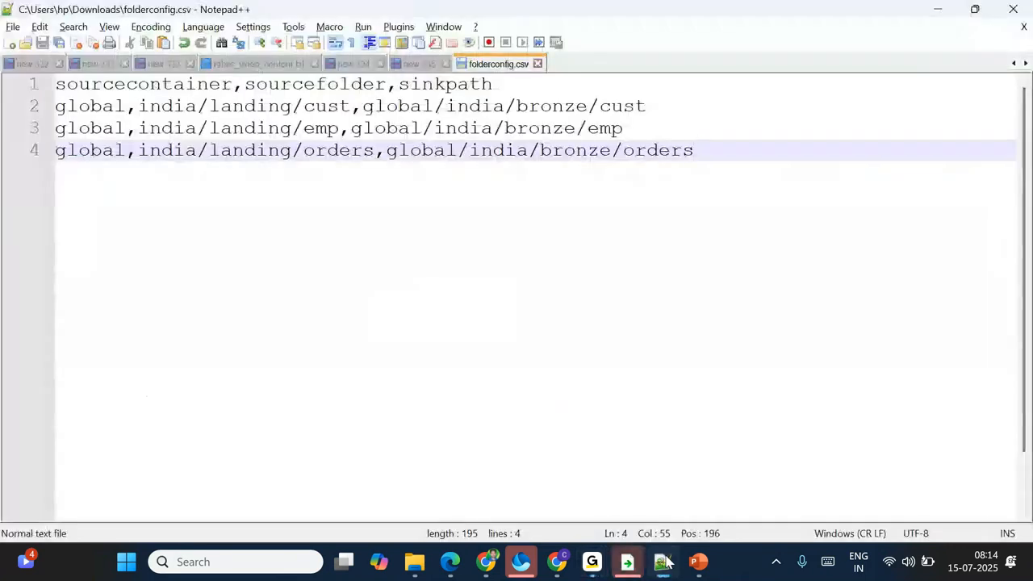
left_click(663, 561)
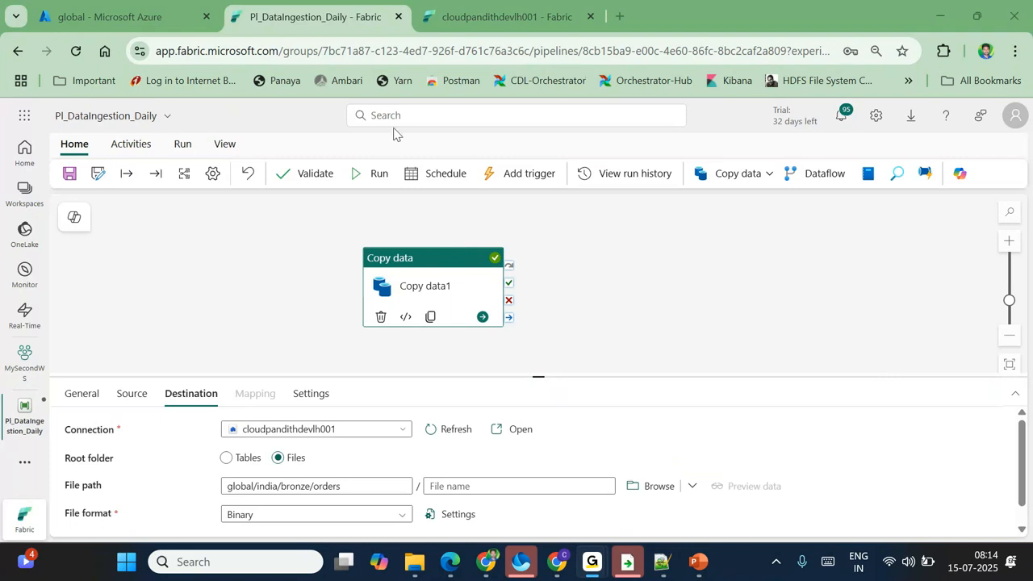
left_click(511, 16)
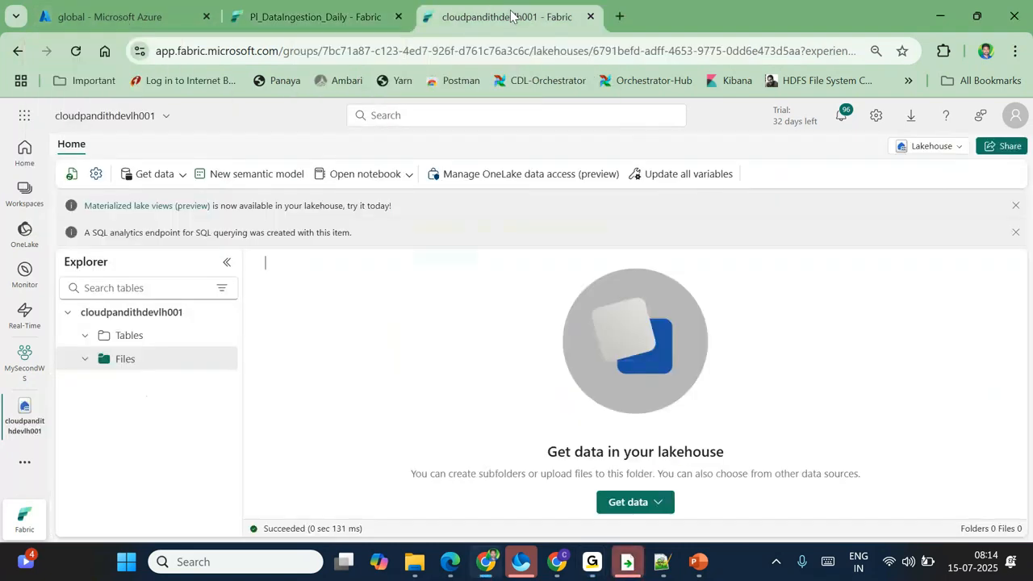
Step: Return the Azure container view to the global root, then go back to the lakehouse Files options
left_click(150, 24)
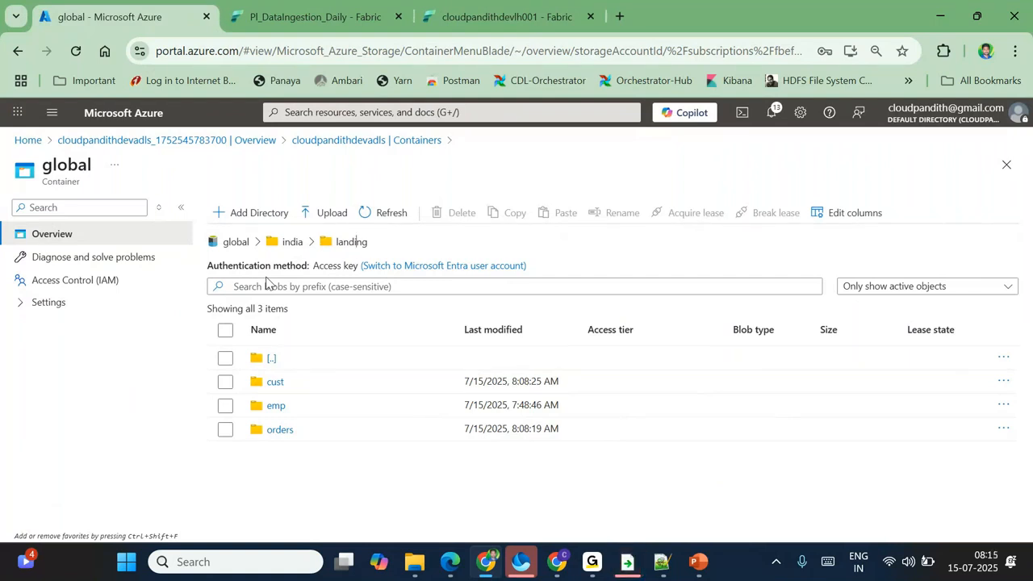
left_click(238, 243)
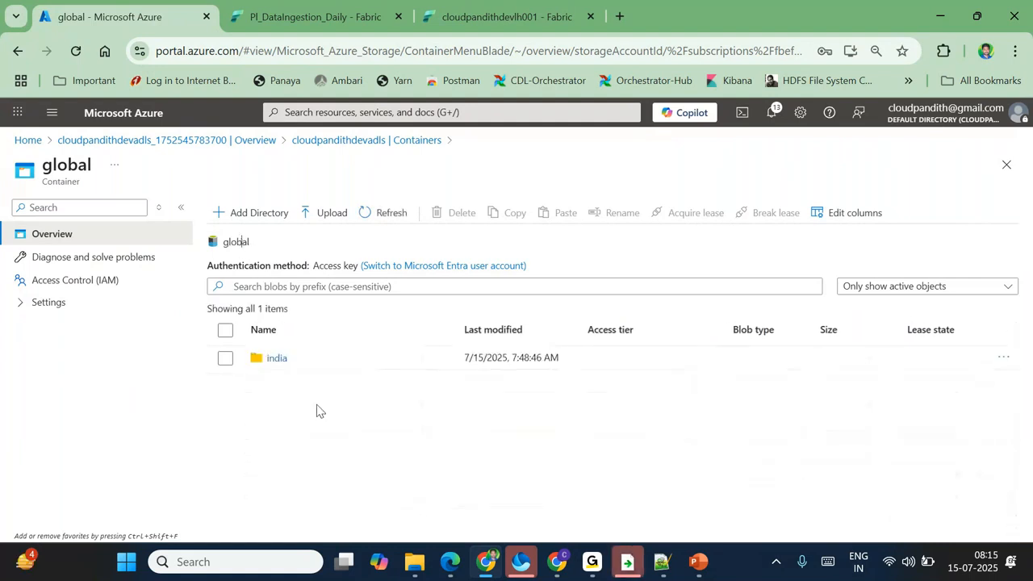
left_click(510, 18)
left_click(230, 360)
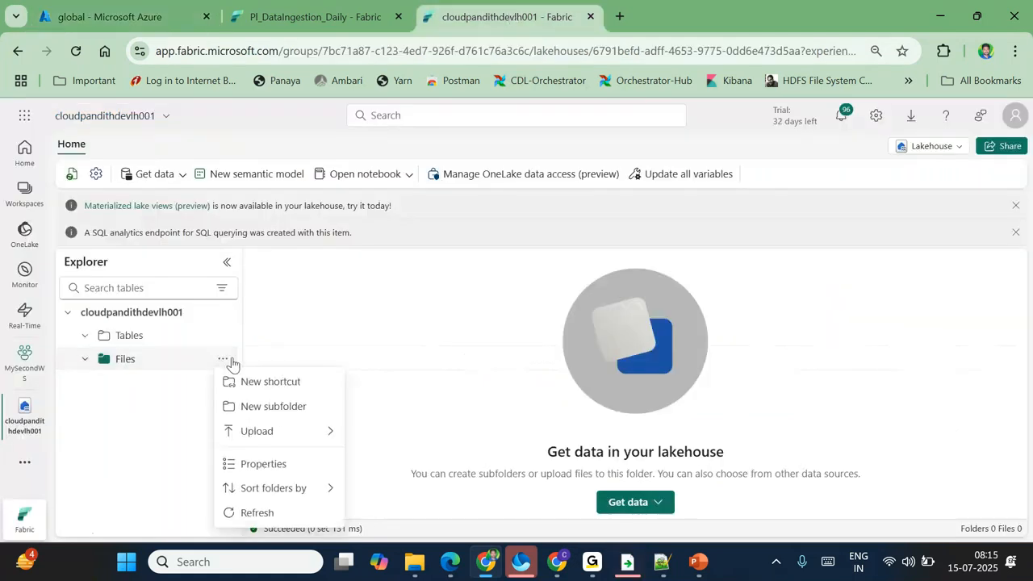
Step: Create a 'config' subfolder under the lakehouse Files
left_click(282, 407)
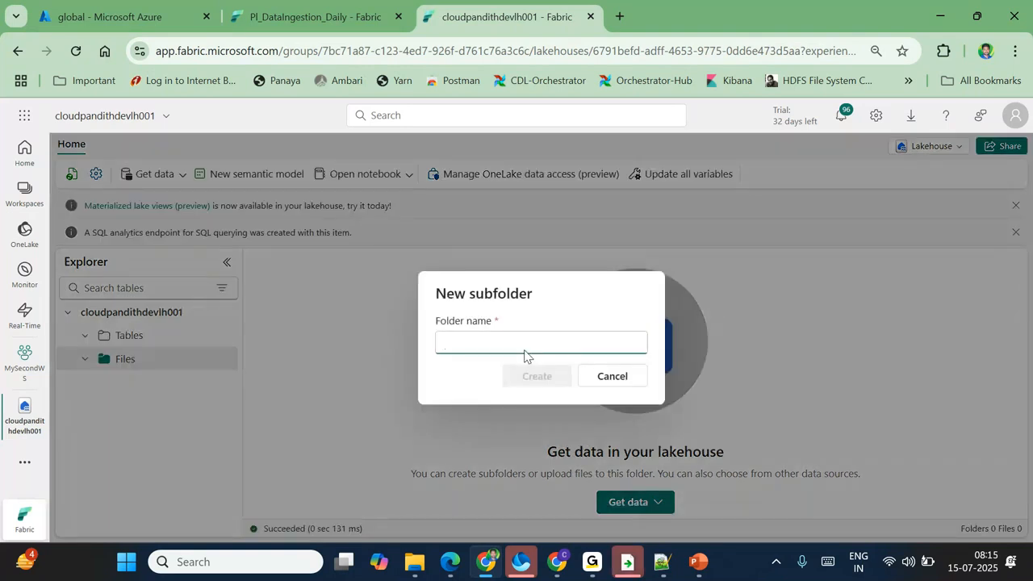
type("config")
left_click(542, 376)
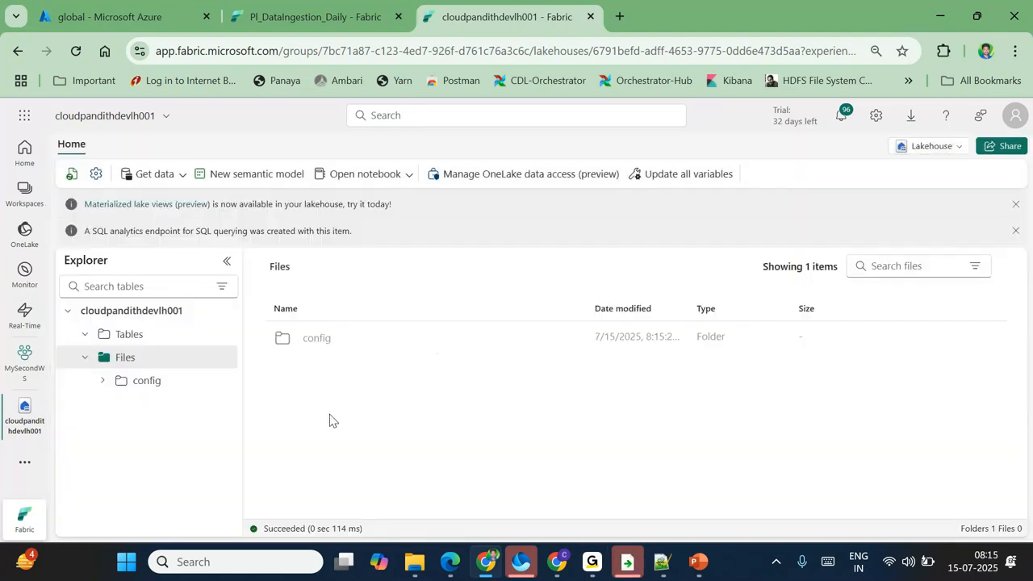
Step: Upload folderconfig.csv from Downloads into the config folder, then go back to the pipeline
left_click(157, 393)
left_click(627, 508)
left_click(662, 432)
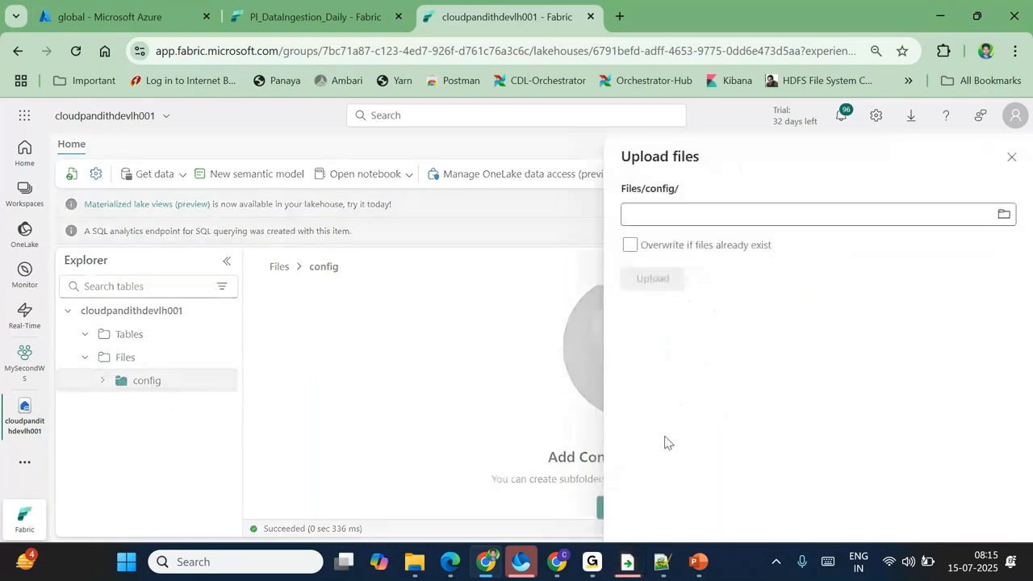
left_click(672, 211)
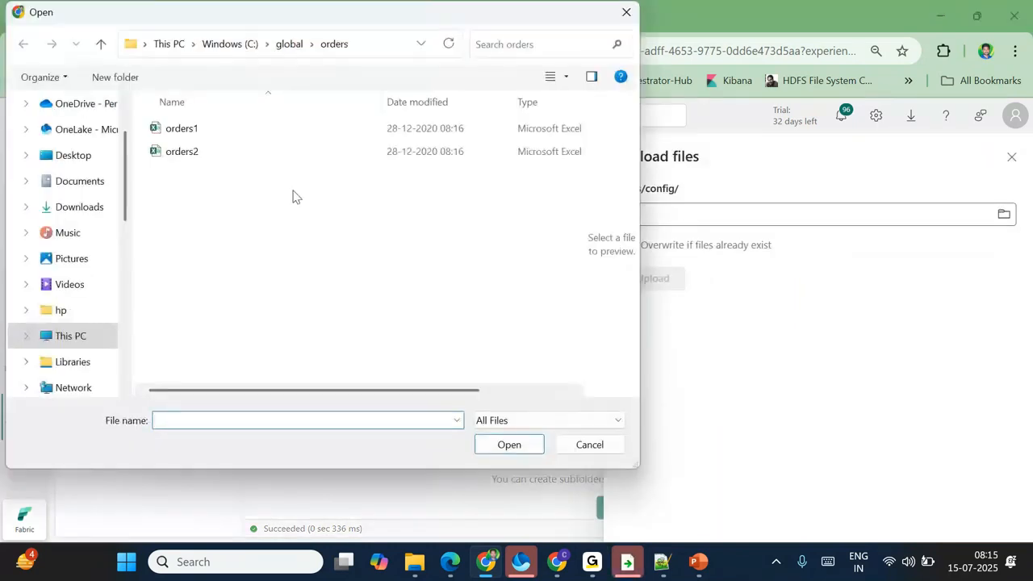
left_click(70, 208)
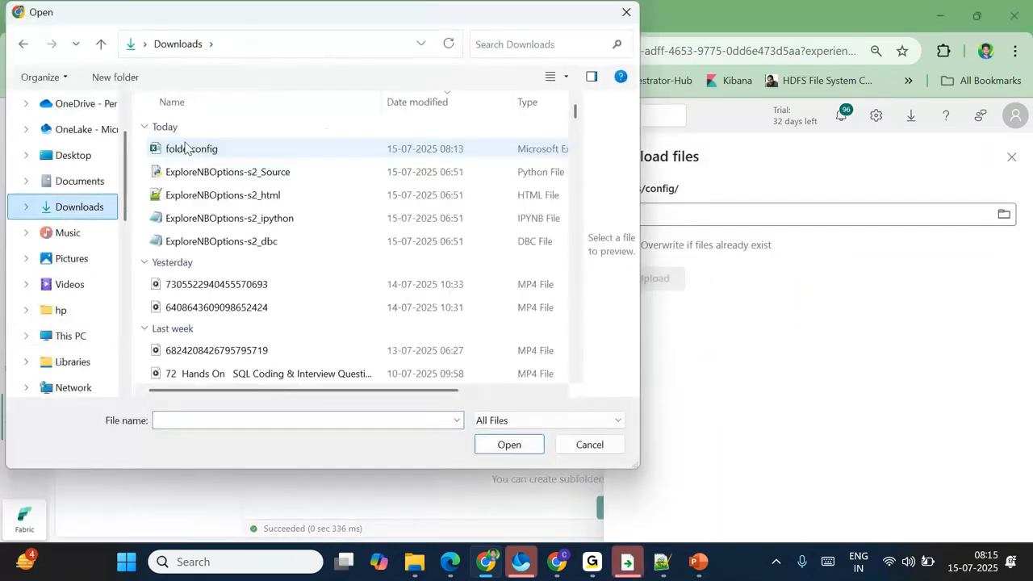
left_click(184, 147)
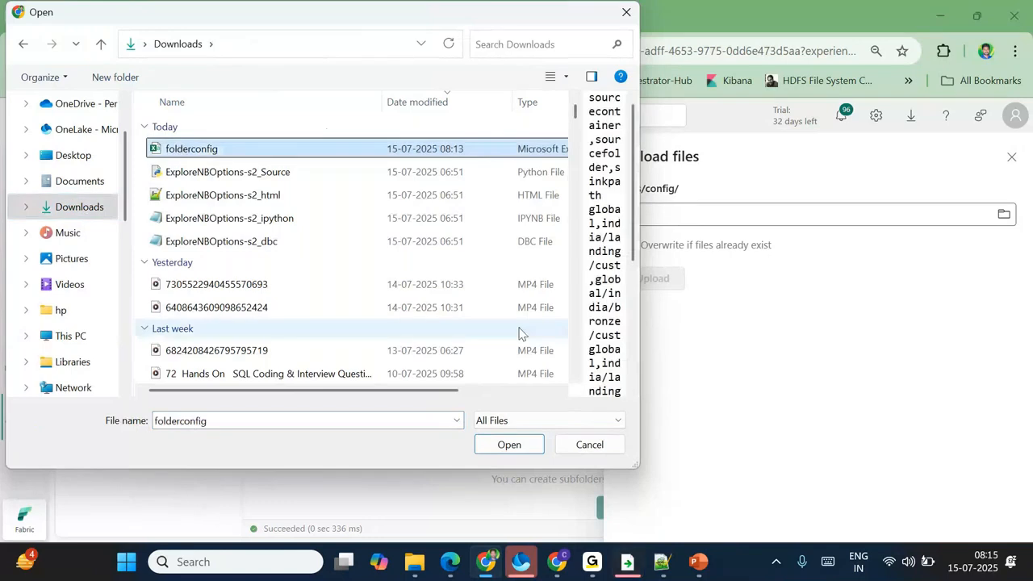
left_click(509, 444)
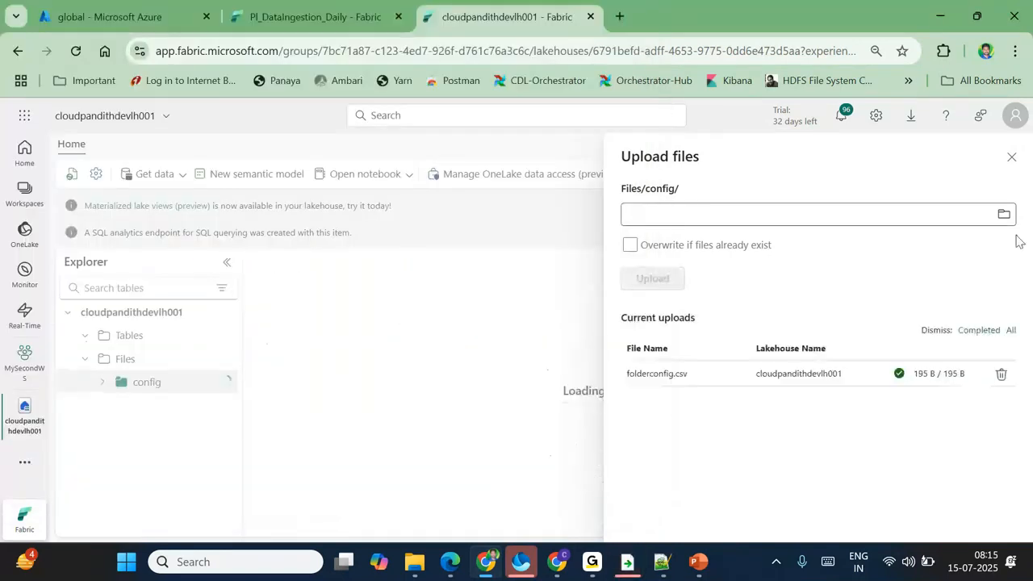
left_click(1012, 158)
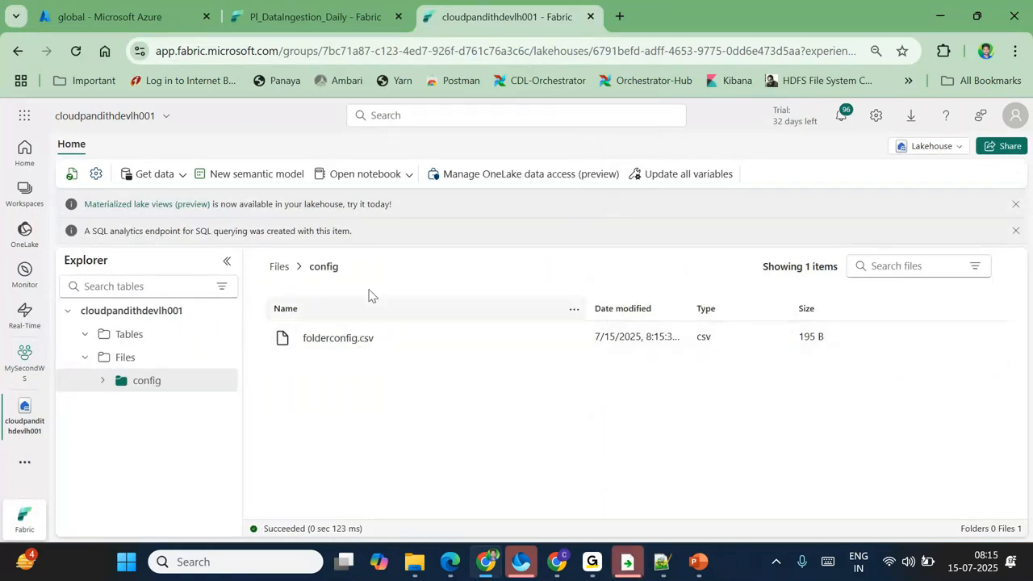
left_click(291, 6)
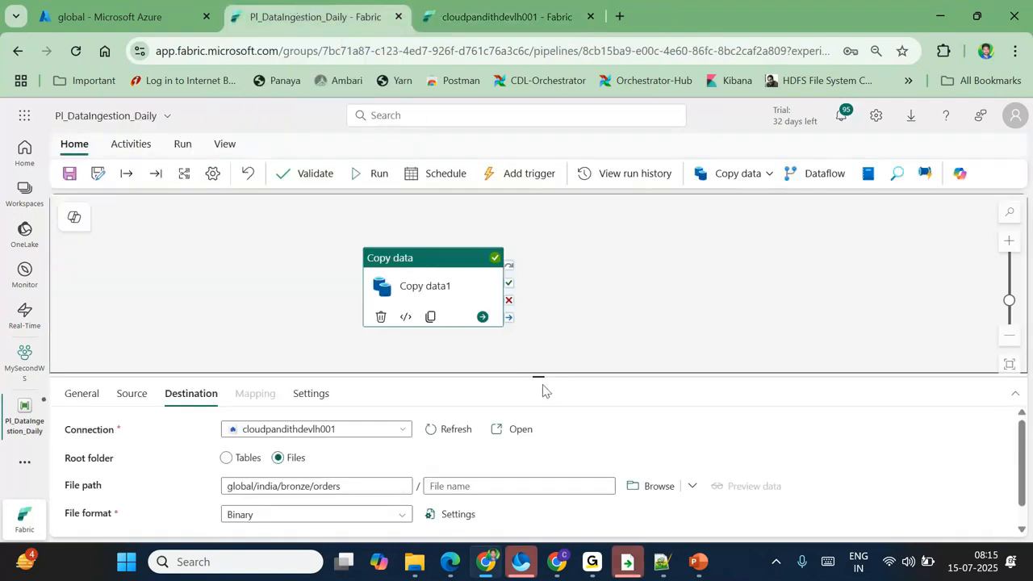
Step: Enlarge the settings pane and review the india/landing/orders source path and destination file path
left_click_drag(539, 377, 525, 282)
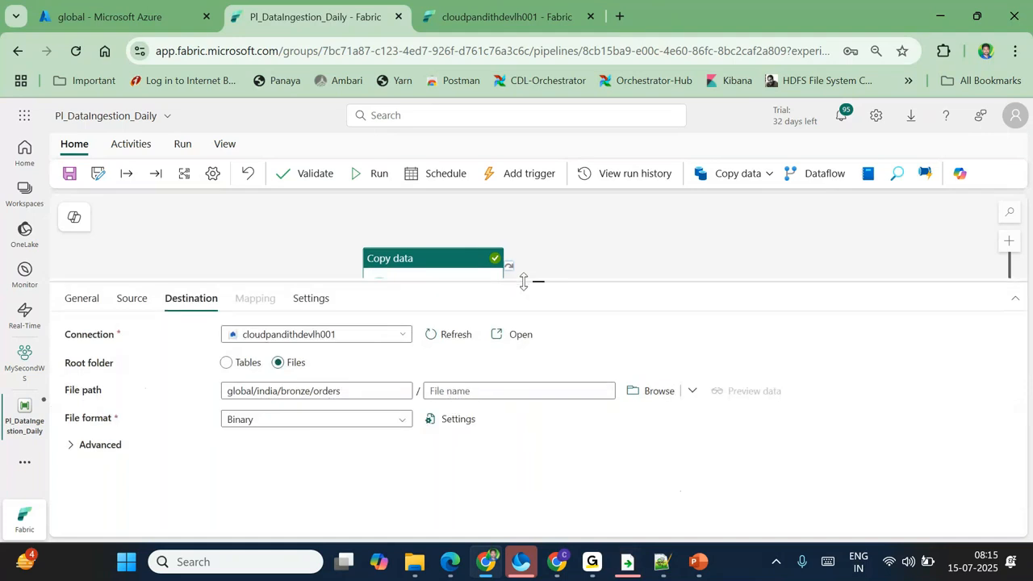
left_click(133, 299)
left_click_drag(318, 427, 207, 423)
left_click(191, 298)
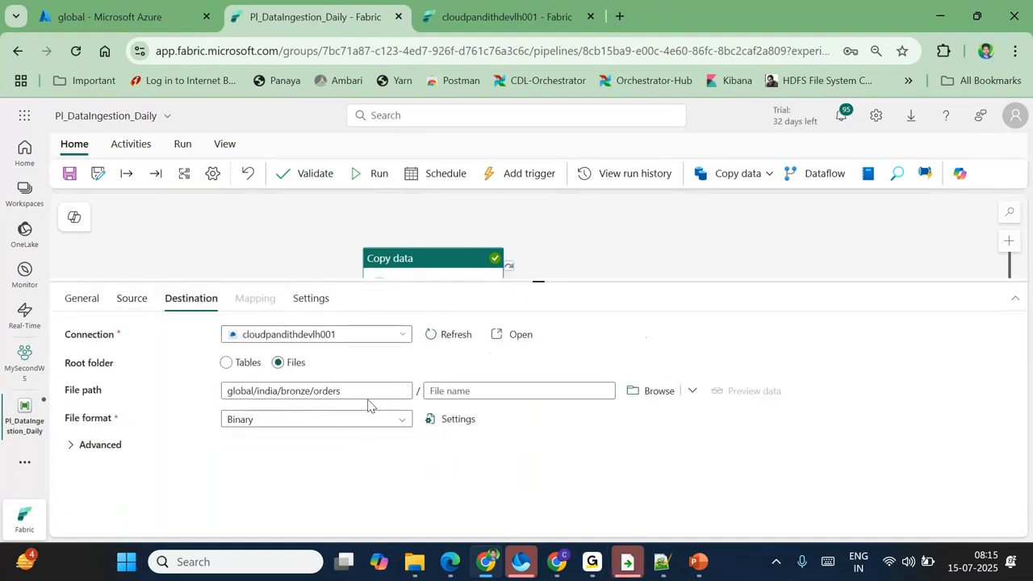
triple_click(229, 391)
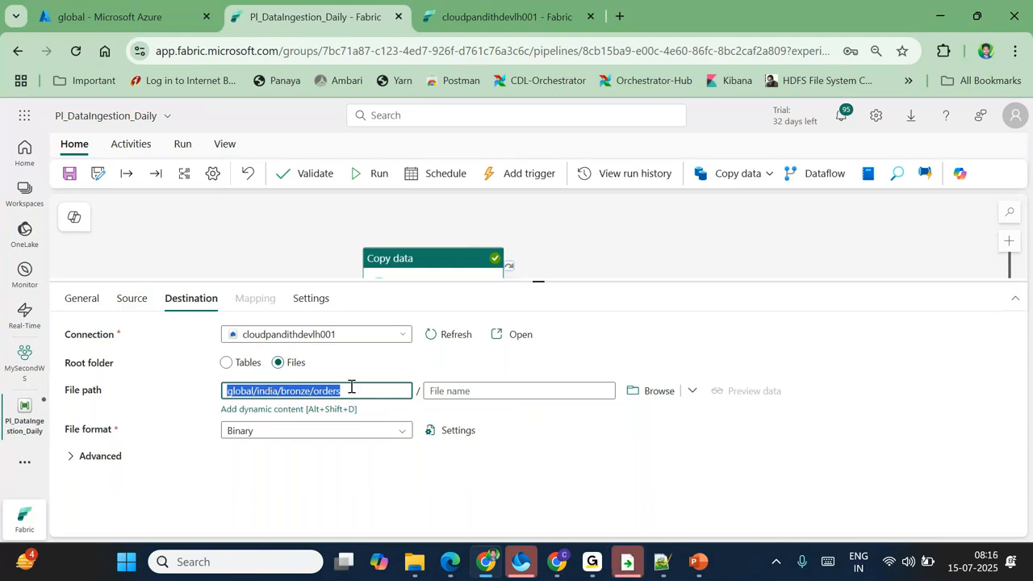
triple_click(310, 393)
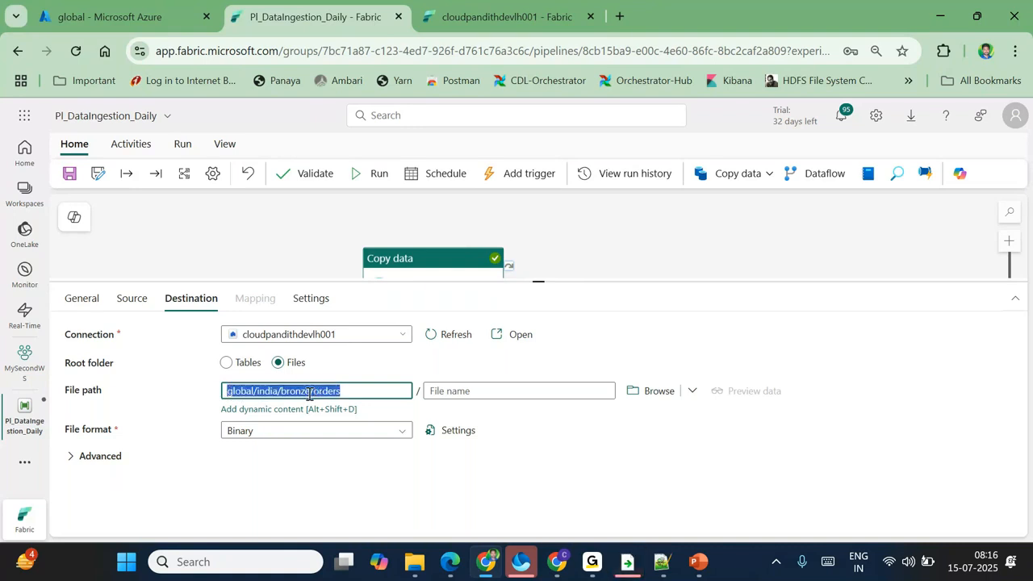
Step: Open app.fabric.microsoft.com in a new browser tab
left_click(619, 16)
type("app.fabric.microsoft.com")
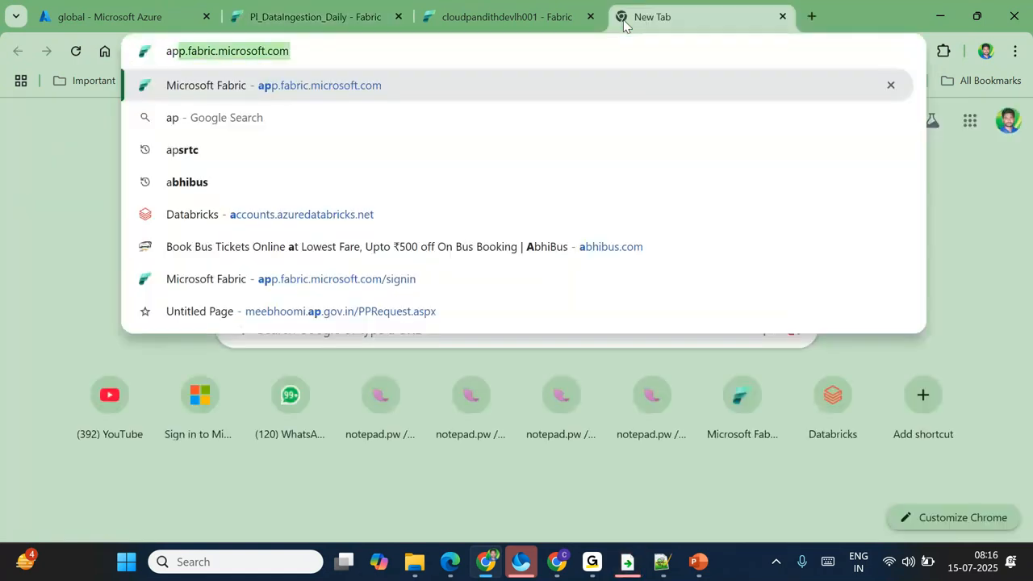
key("Return")
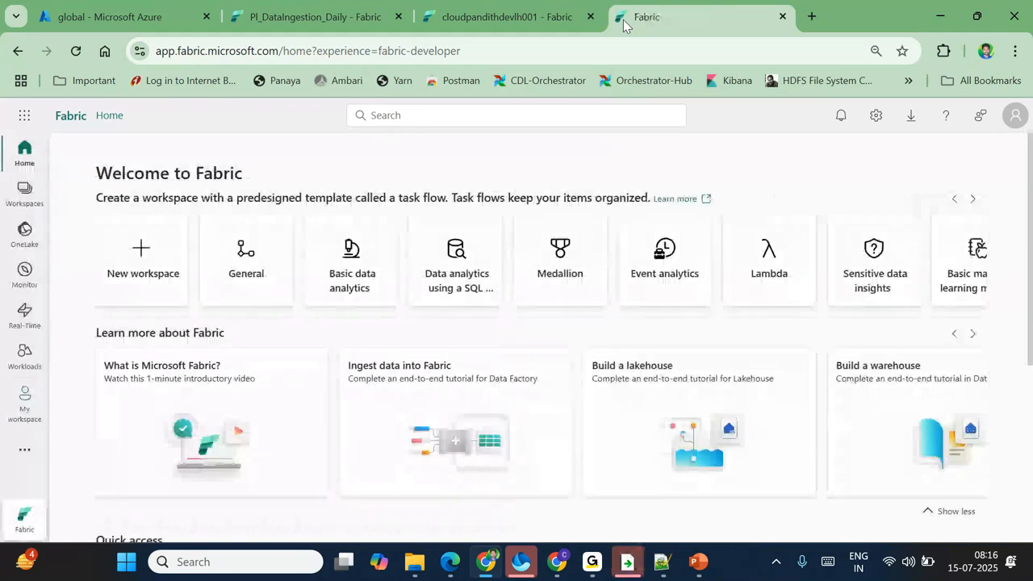
Step: Recheck the copy activity's india/landing/orders wildcard path, then return to Fabric Home
left_click(319, 16)
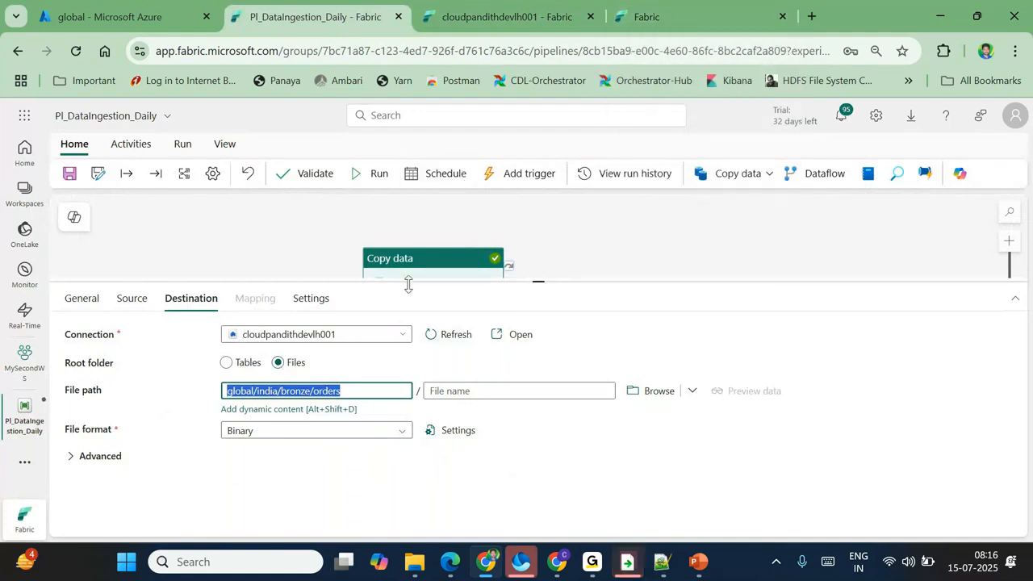
left_click(143, 300)
left_click(297, 430)
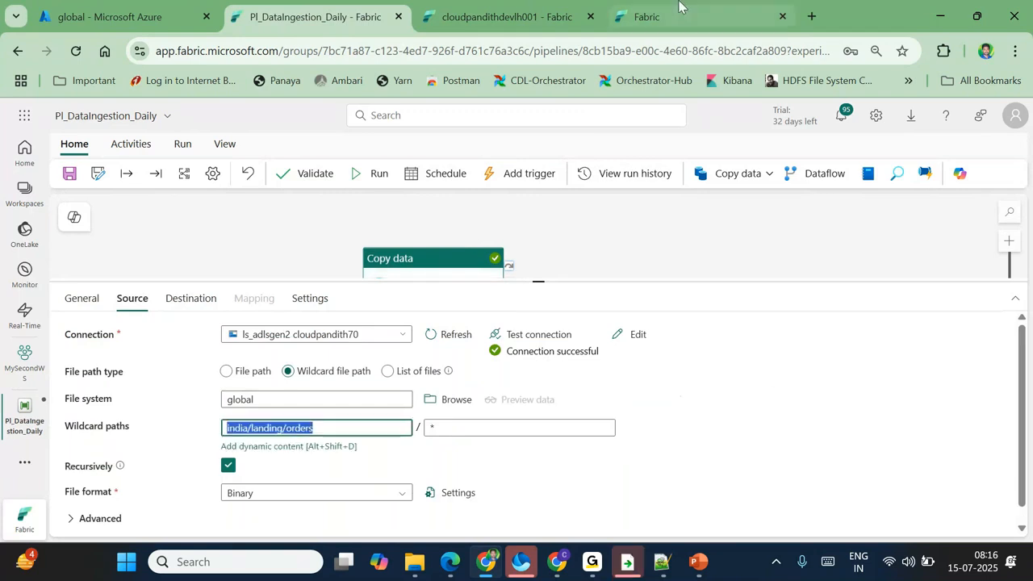
left_click(684, 18)
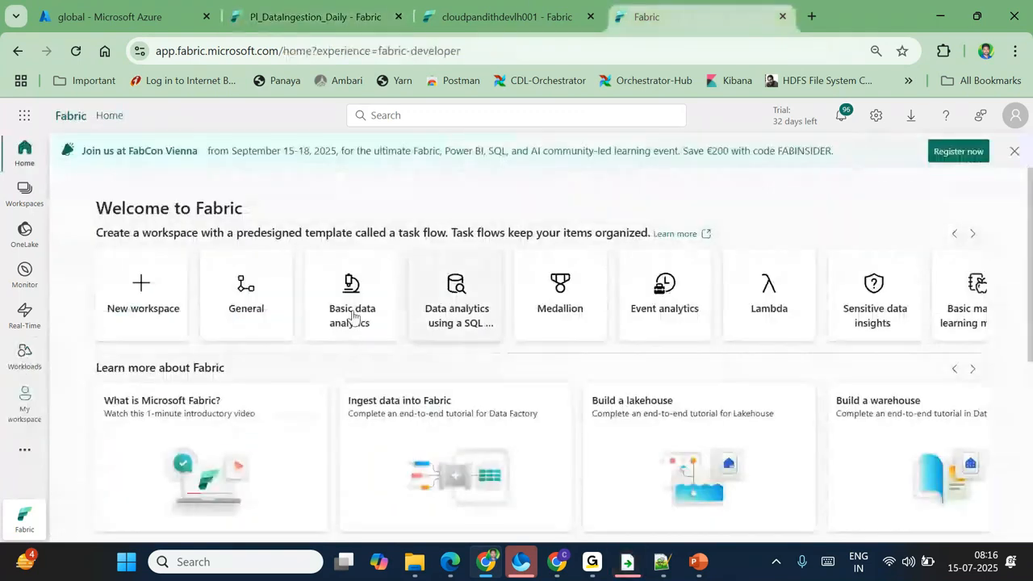
Step: Open the MySecondWS workspace and start a new data pipeline
left_click(28, 200)
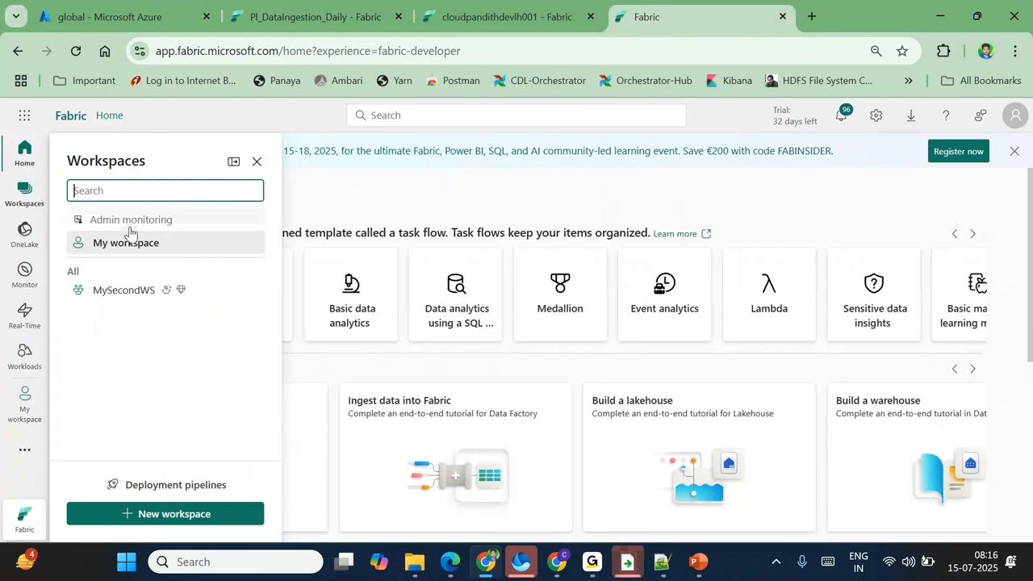
left_click(113, 290)
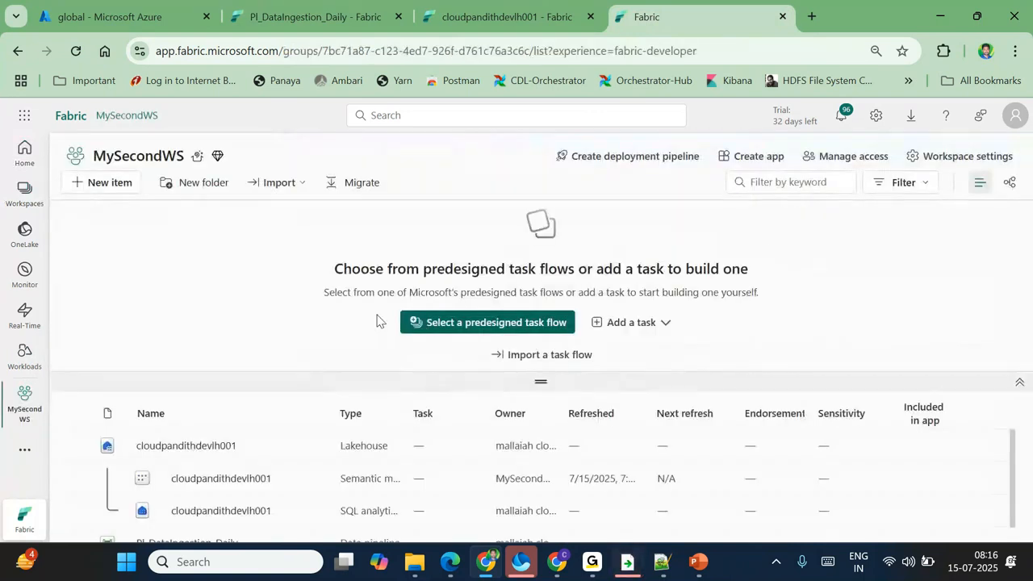
left_click(105, 182)
left_click(952, 187)
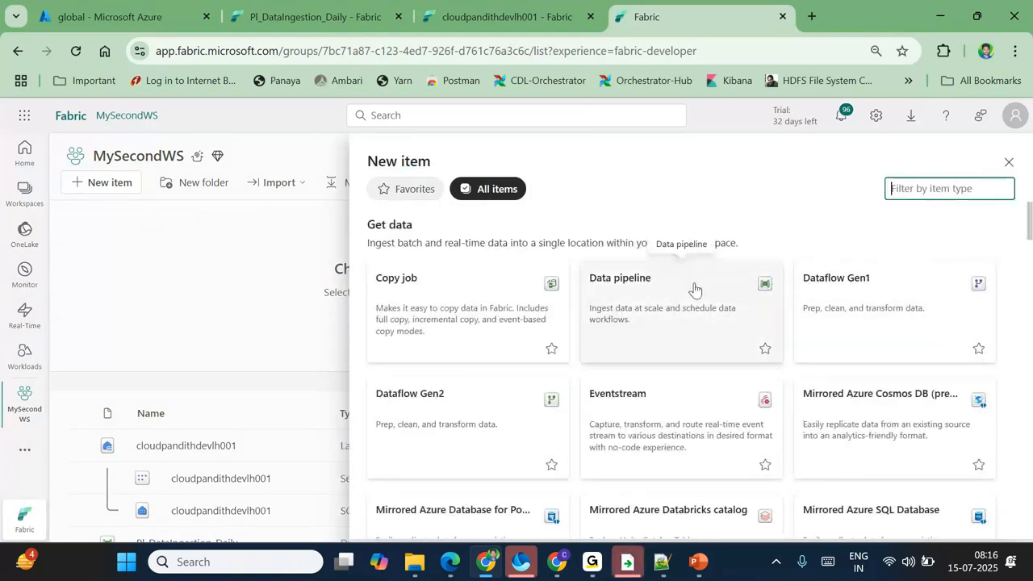
left_click(657, 303)
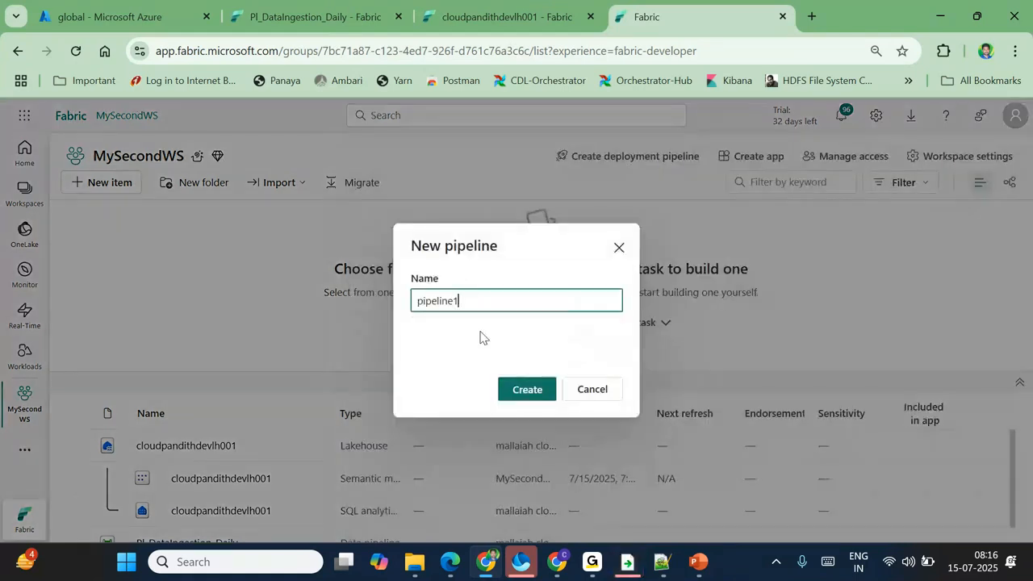
Step: Name the pipeline pl_DataIngestion_Lkp_ForEach and create it
double_click(438, 299)
type("pl")
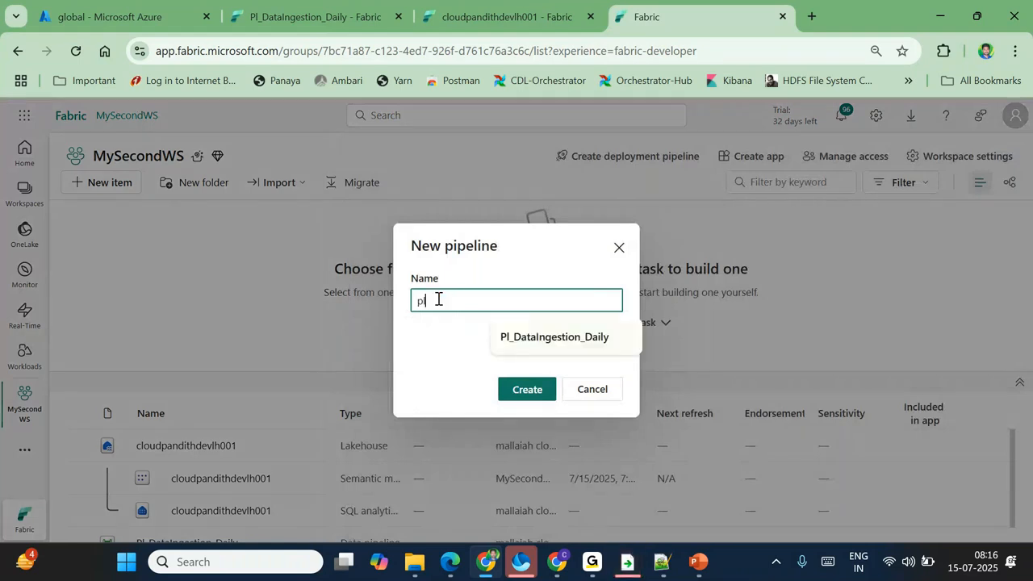
type("_D")
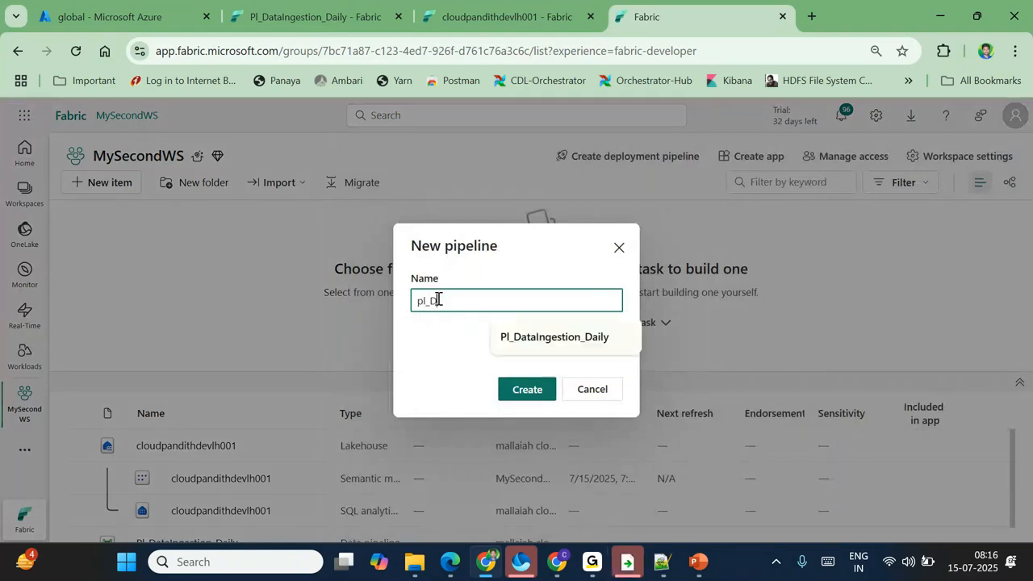
type("ataIngesti")
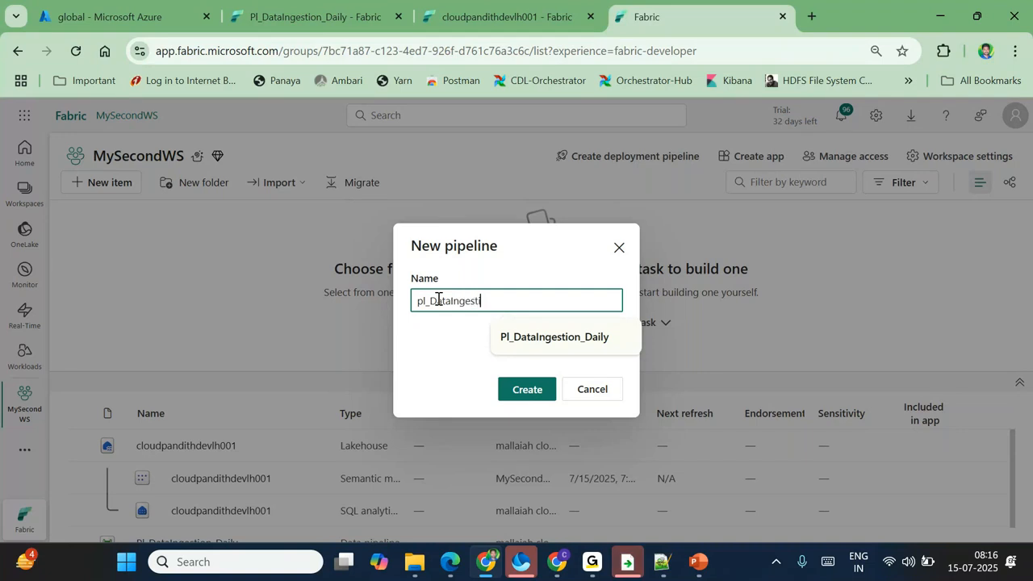
type("on_")
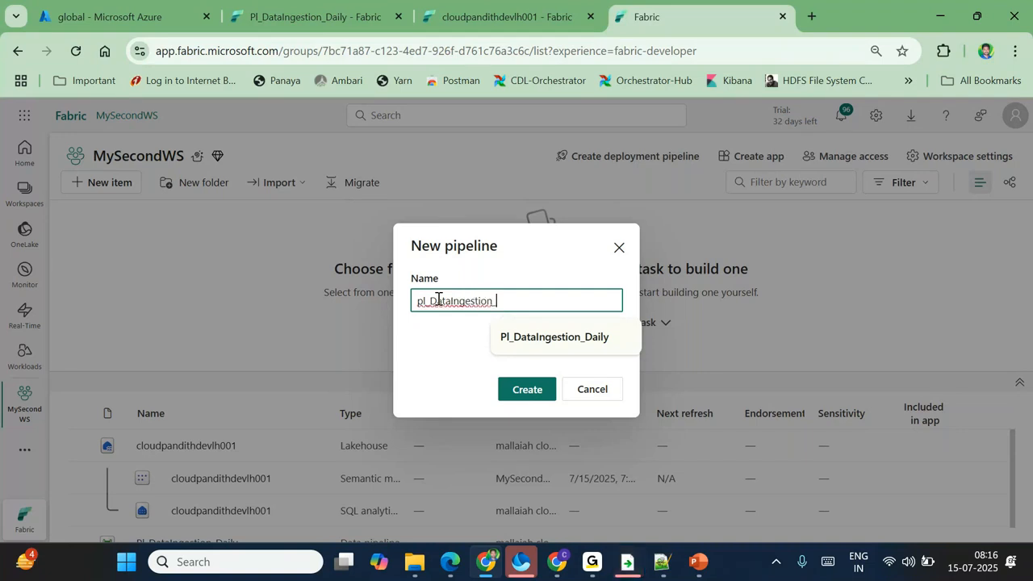
type("LO")
key("BackSpace")
type("kp")
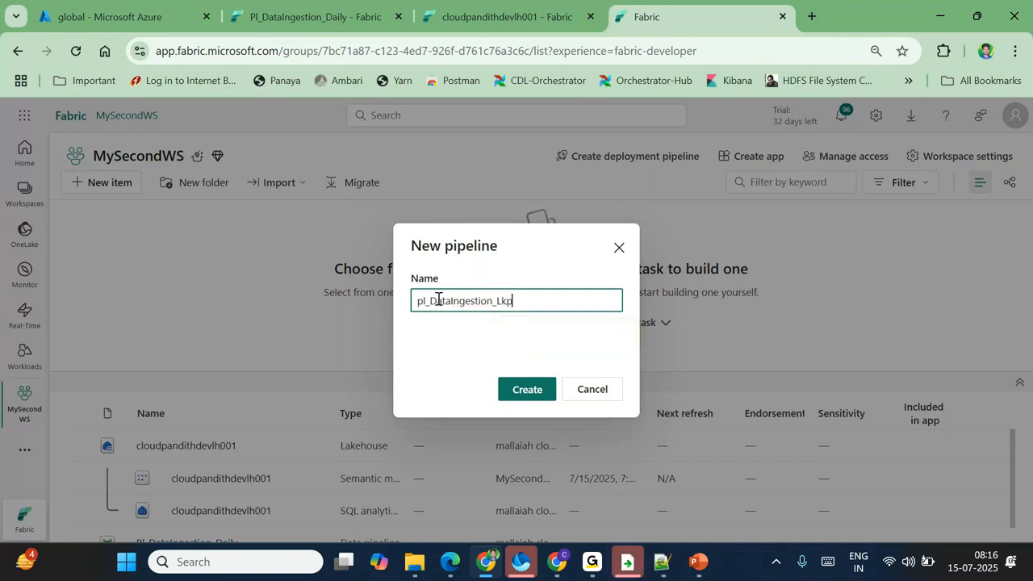
type("_FoeEach")
left_click(529, 391)
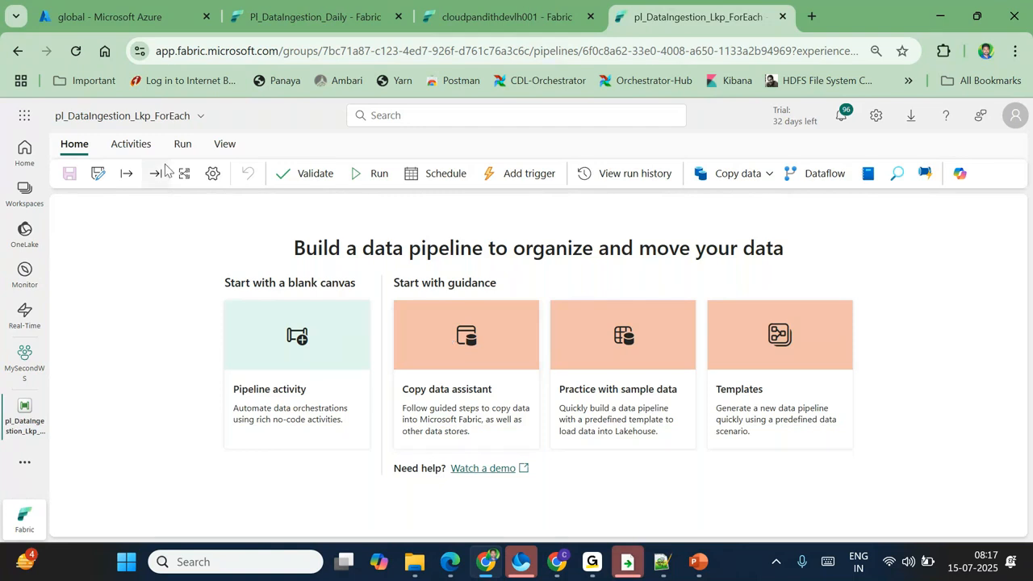
Step: Add a Lookup activity and set its connection to the cloudpandithdevlh001 lakehouse
left_click(131, 143)
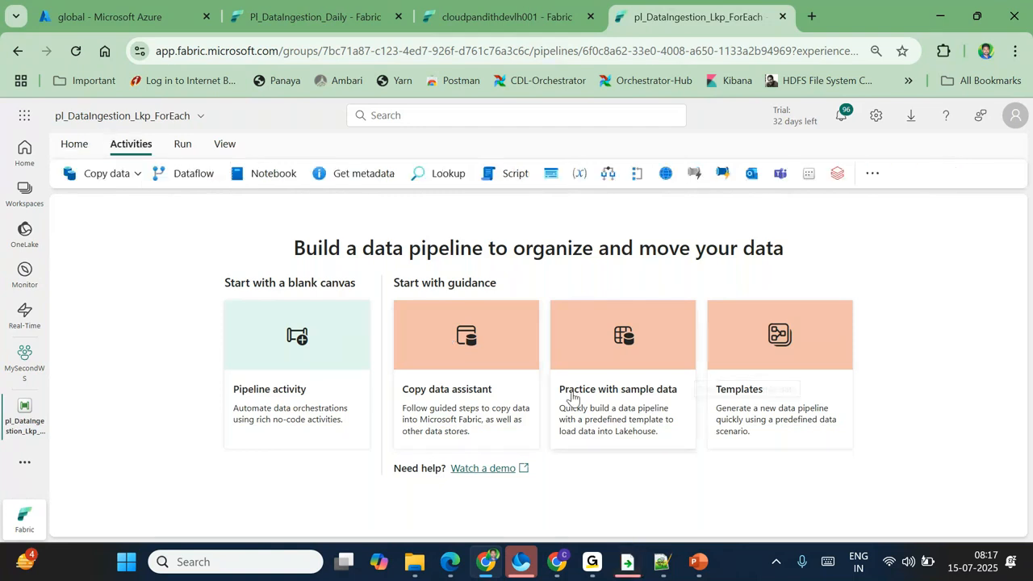
left_click(447, 173)
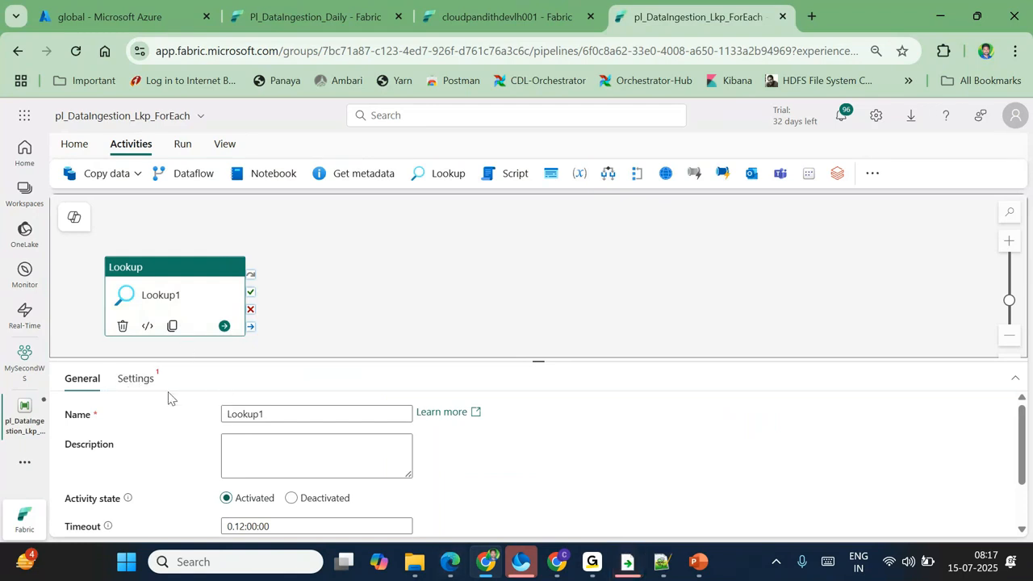
left_click(125, 385)
left_click(297, 419)
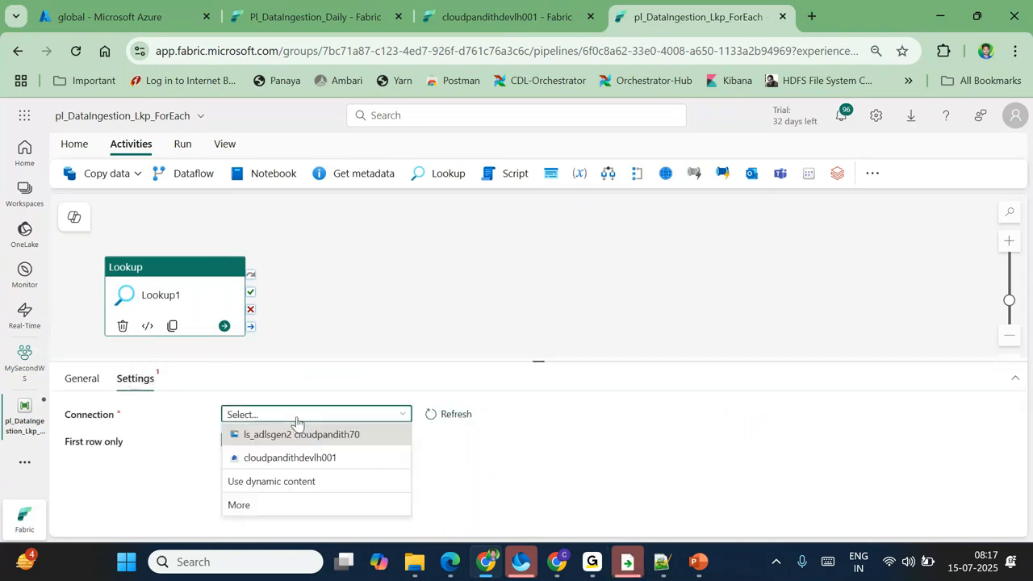
left_click(644, 386)
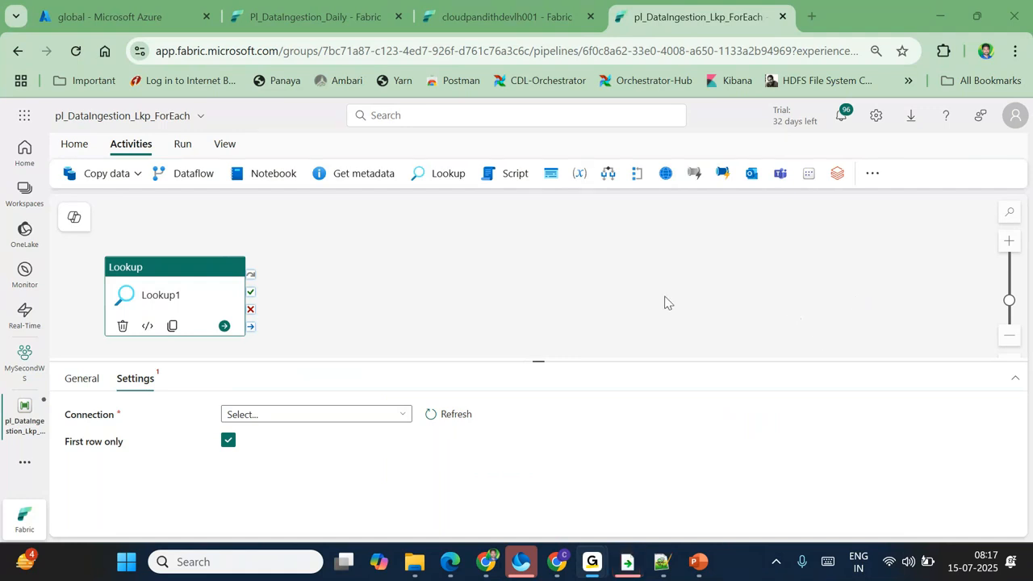
left_click(393, 415)
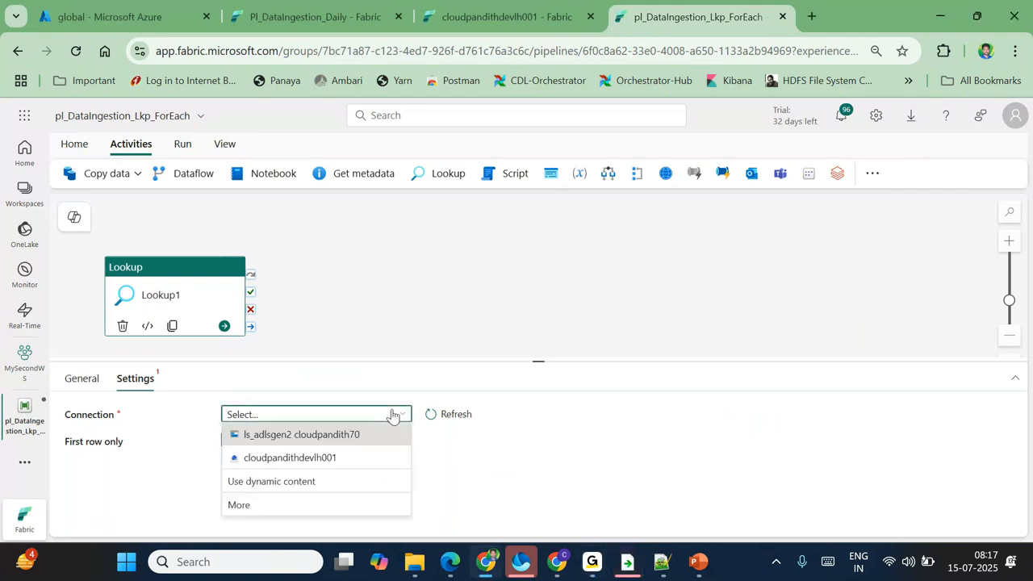
left_click(318, 457)
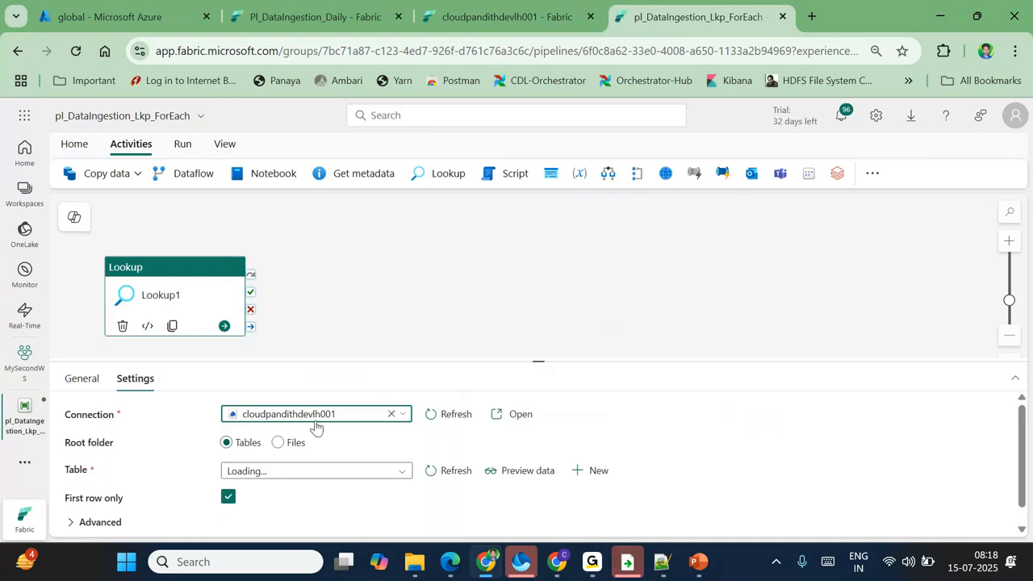
scroll(363, 436, "down", 1)
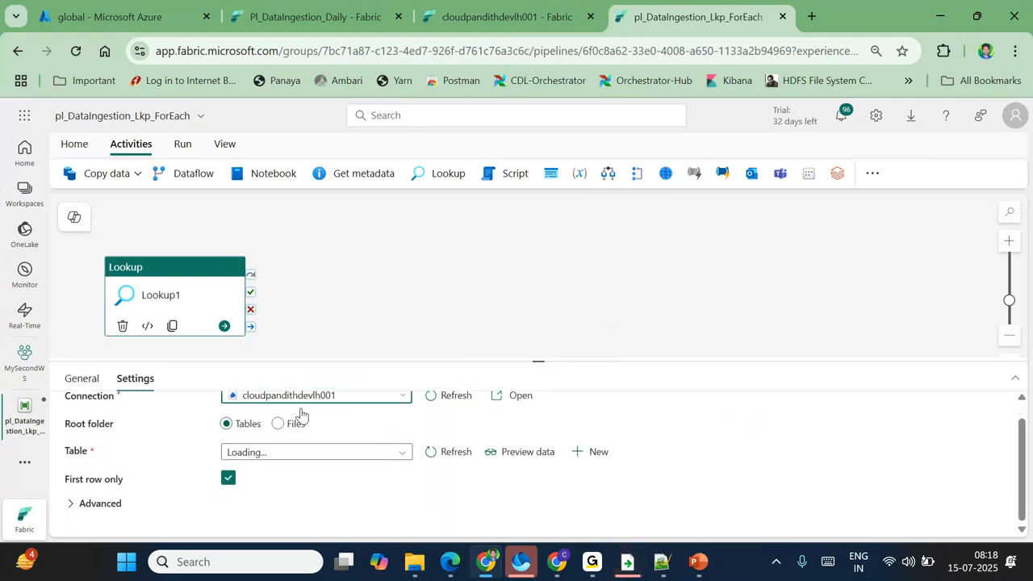
Step: Switch Lookup1's root to Files and set its file path to config/folderconfig.csv
scroll(363, 443, "up", 1)
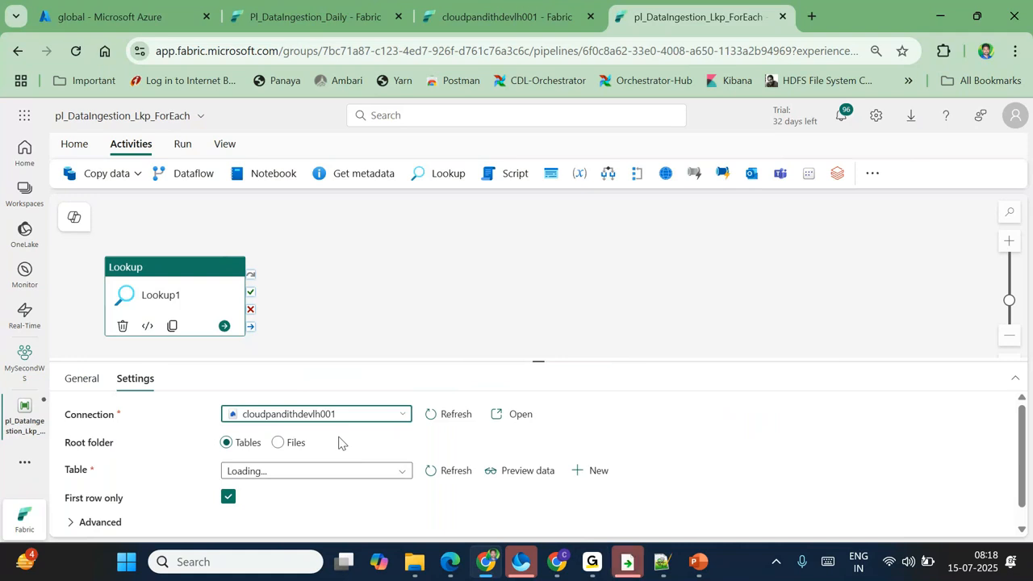
scroll(339, 441, "down", 1)
scroll(339, 441, "up", 1)
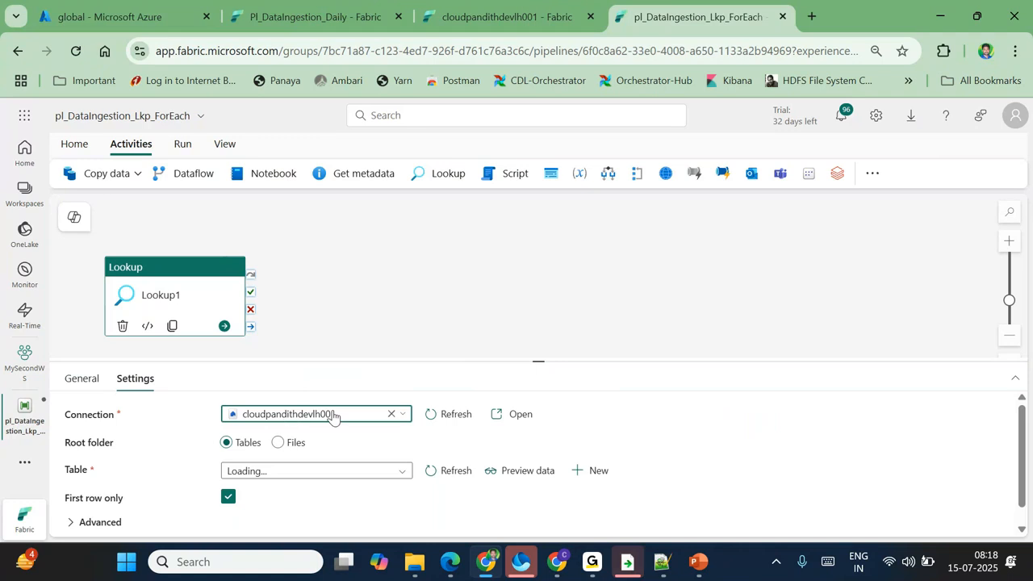
scroll(333, 417, "down", 1)
left_click(278, 423)
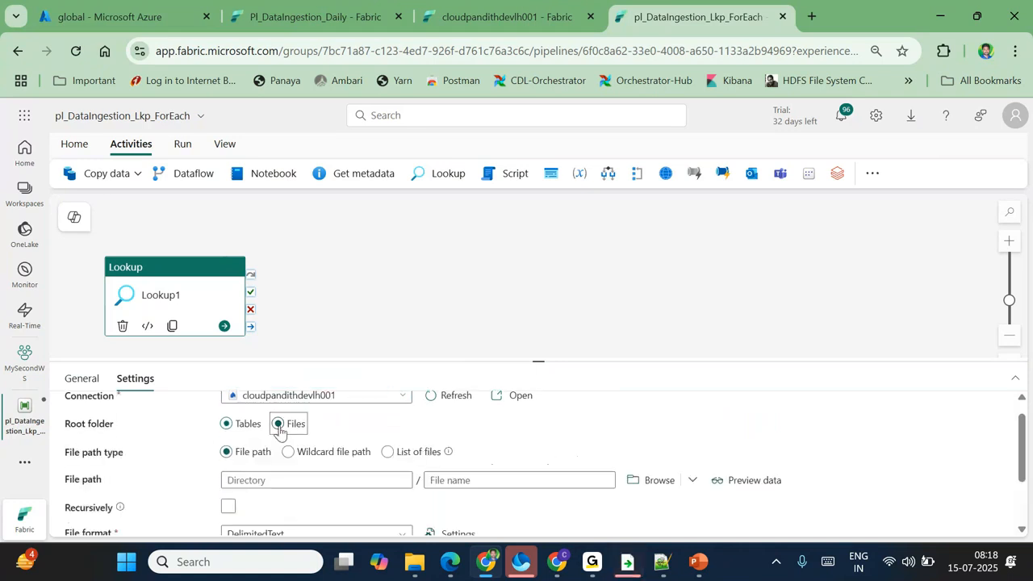
left_click(645, 481)
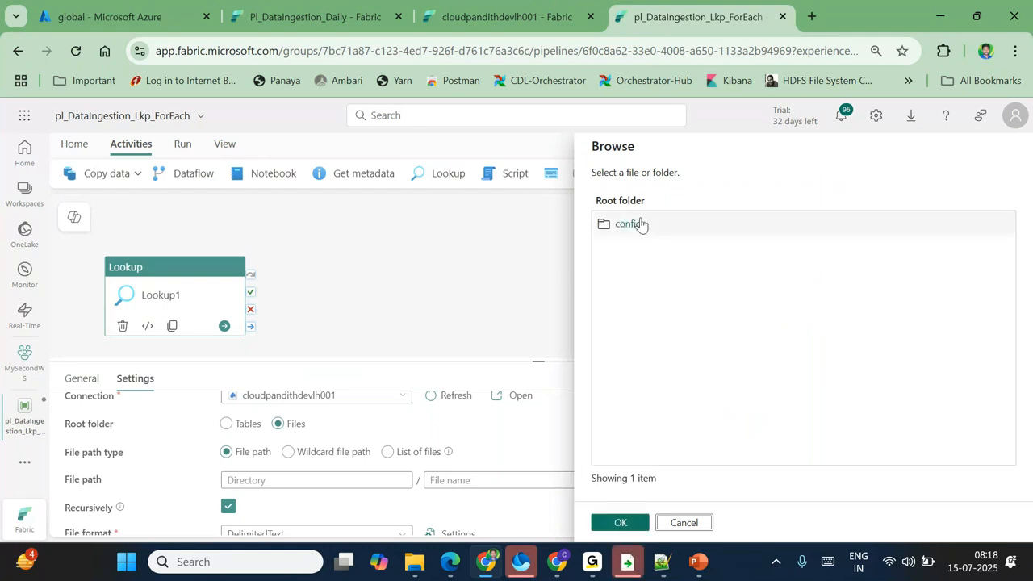
left_click(636, 223)
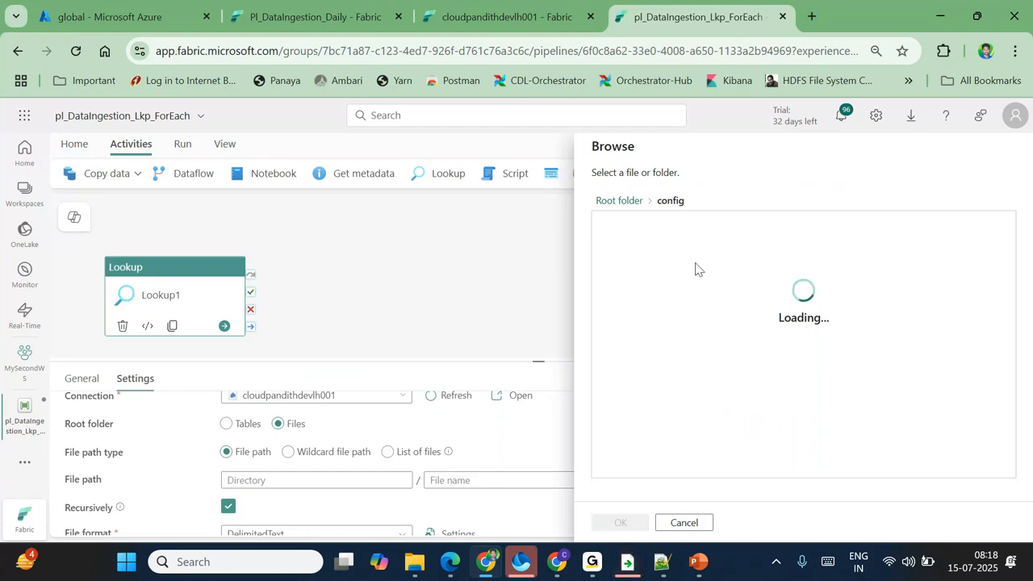
left_click(661, 232)
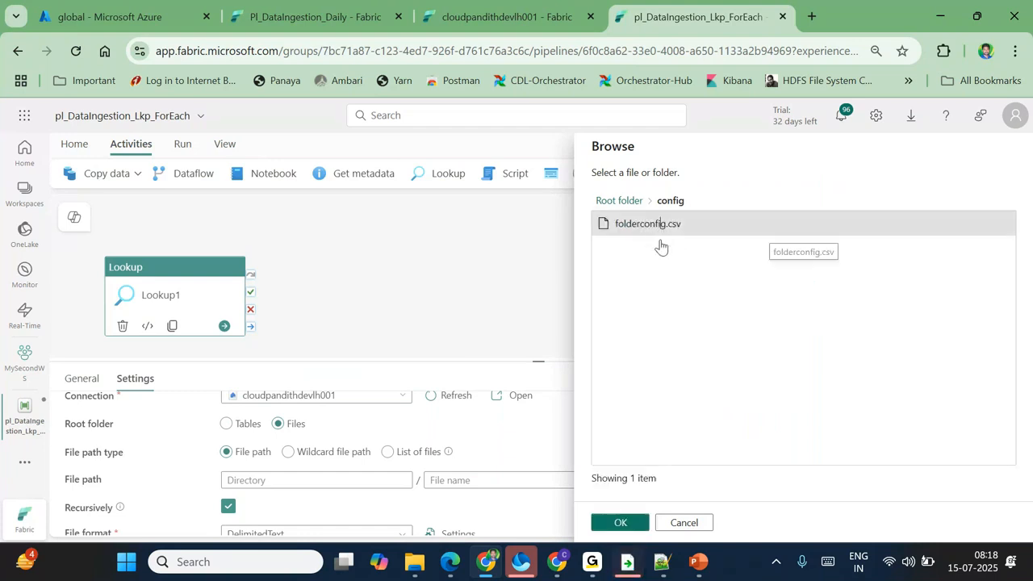
left_click(619, 523)
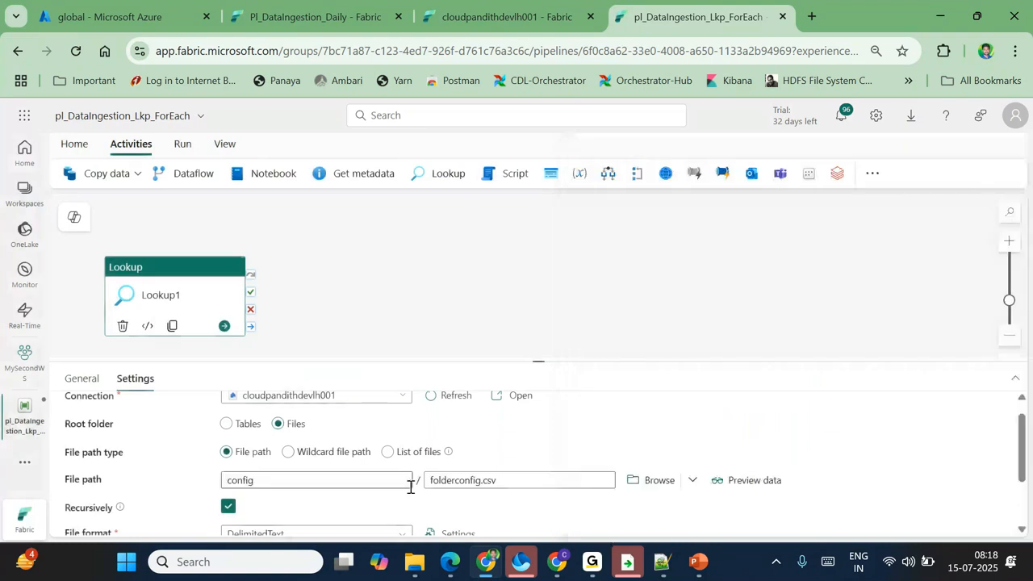
left_click(77, 149)
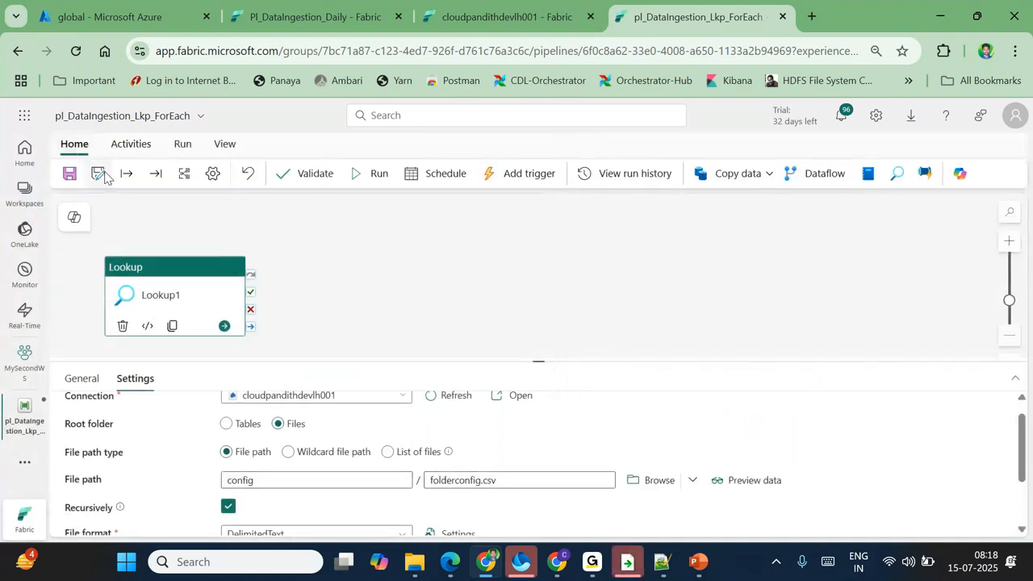
Step: Save and run the pipeline, then enlarge the Lookup1 details area
left_click(77, 177)
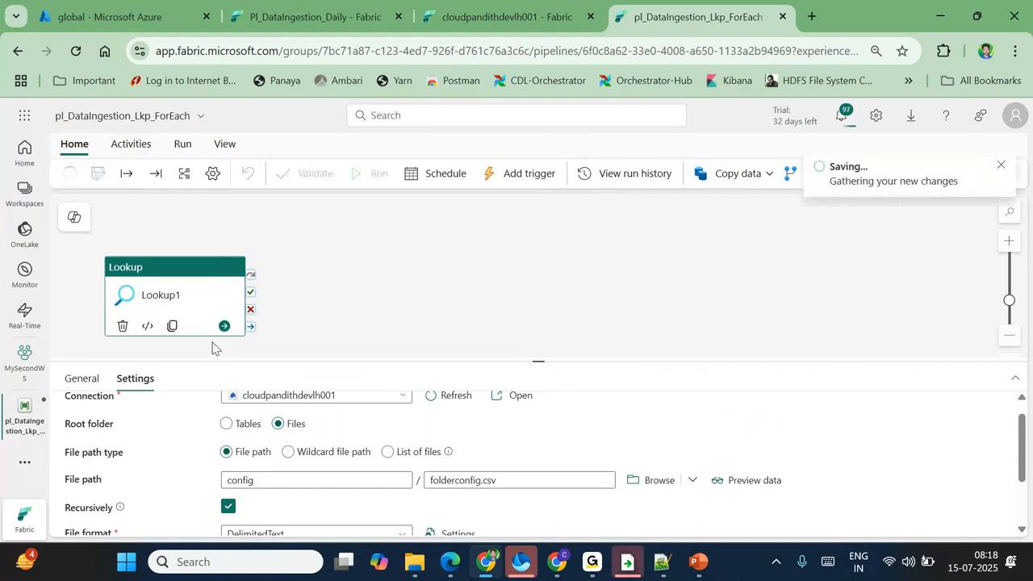
left_click(376, 175)
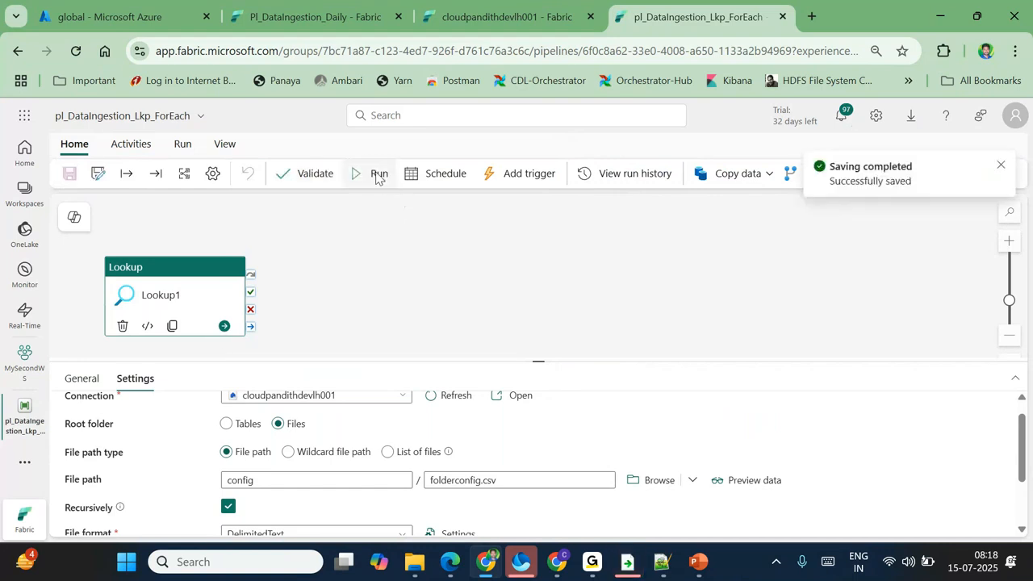
left_click_drag(535, 363, 530, 327)
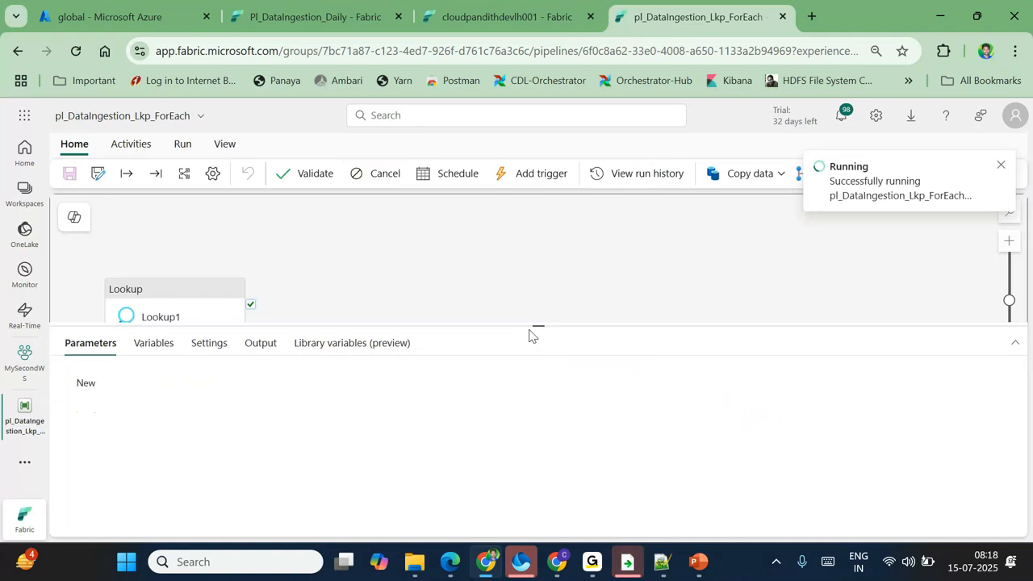
left_click(189, 293)
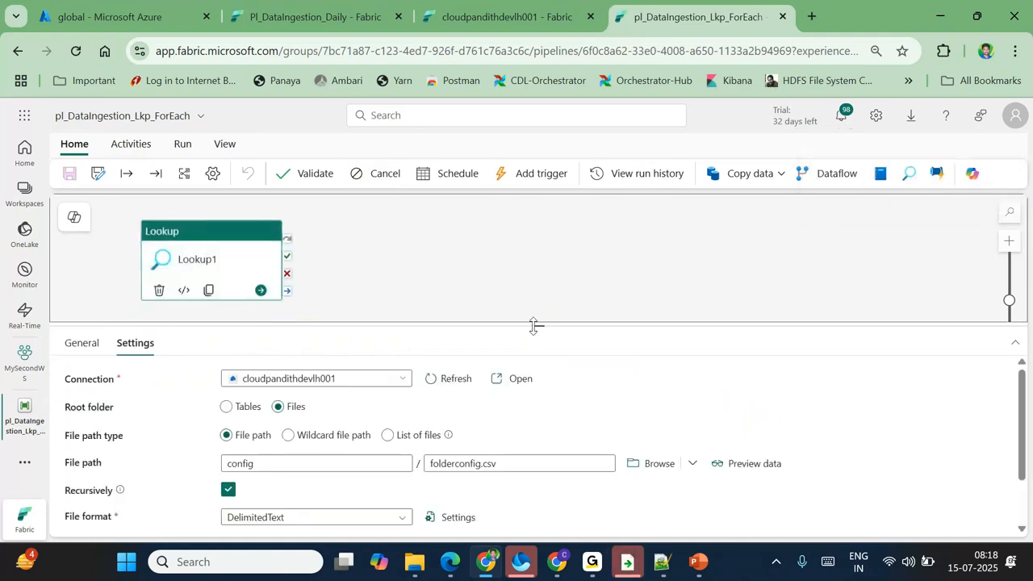
left_click_drag(534, 325, 529, 299)
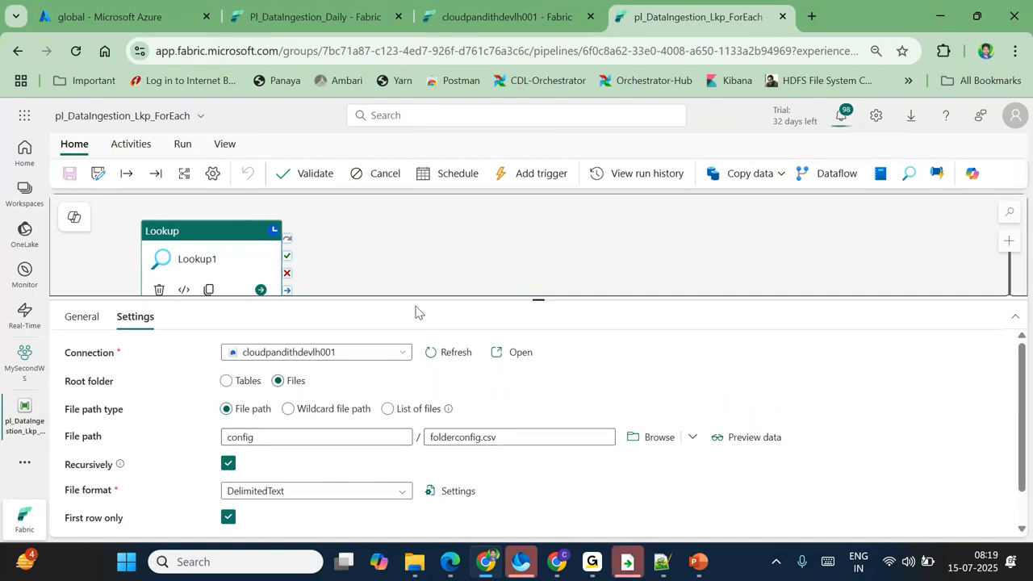
Step: Inspect the run's Lookup1 input showing the config folder and folderconfig file
left_click(387, 263)
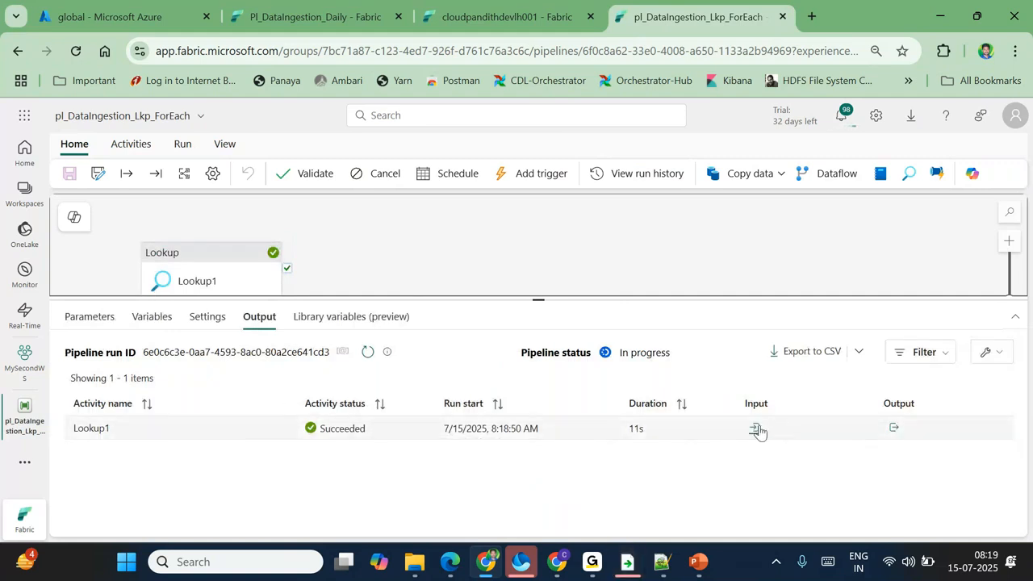
left_click(755, 429)
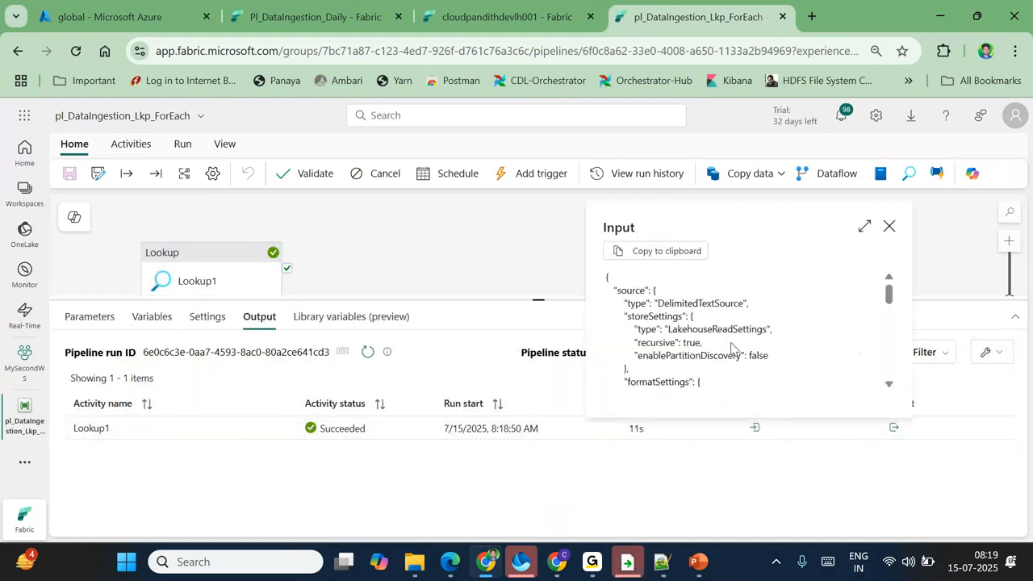
scroll(732, 347, "down", 10)
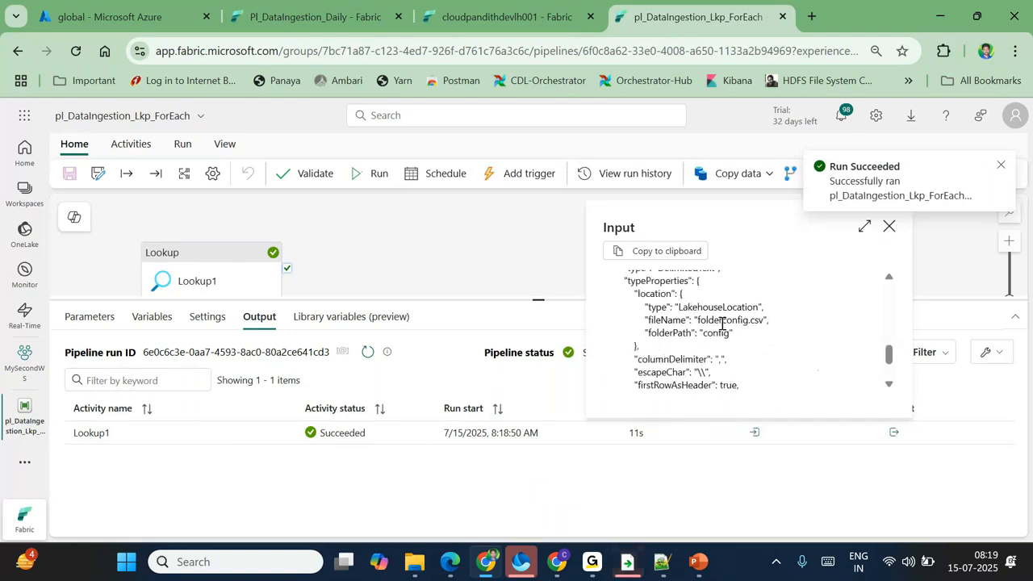
double_click(722, 323)
double_click(715, 333)
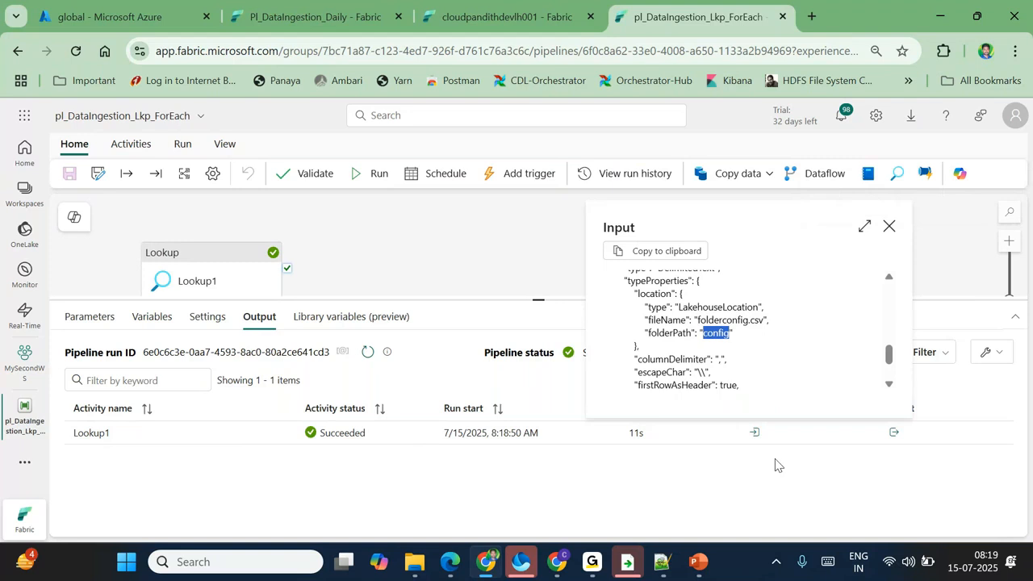
left_click(761, 497)
Step: Inspect Lookup1's output firstRow fields for cust and compare against folderconfig.csv in Notepad++
left_click(893, 433)
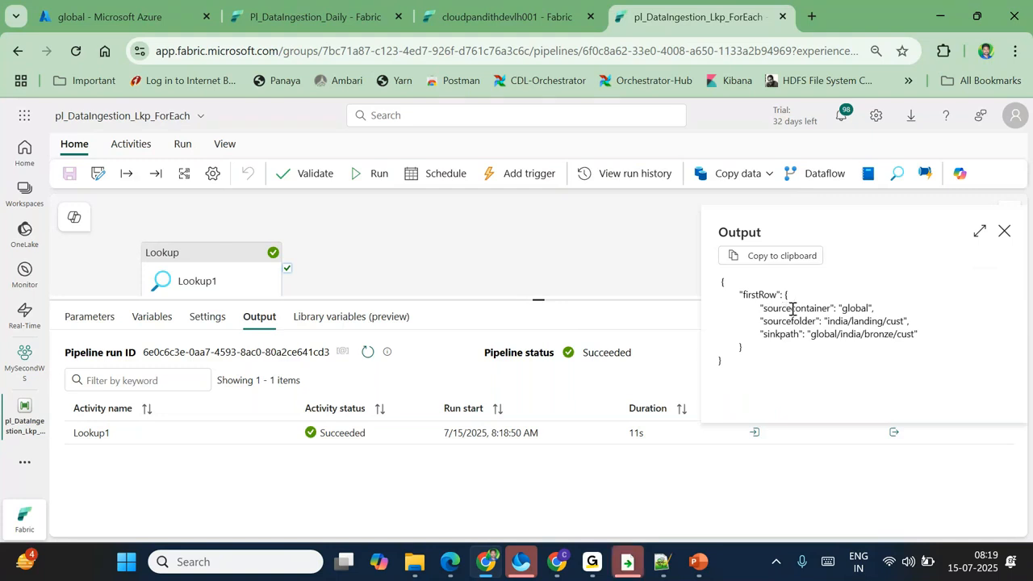
double_click(777, 321)
double_click(783, 333)
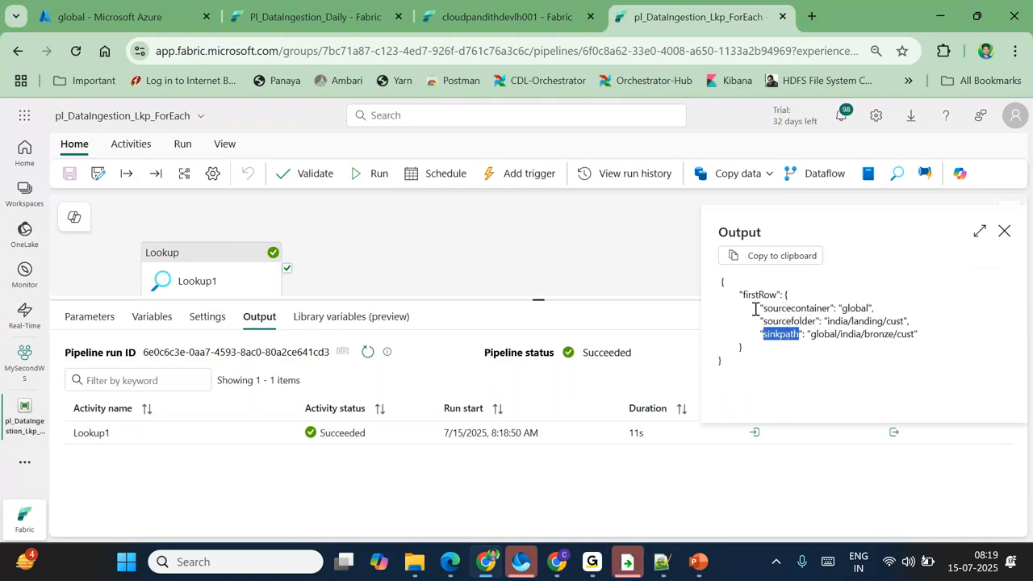
left_click_drag(754, 309, 910, 337)
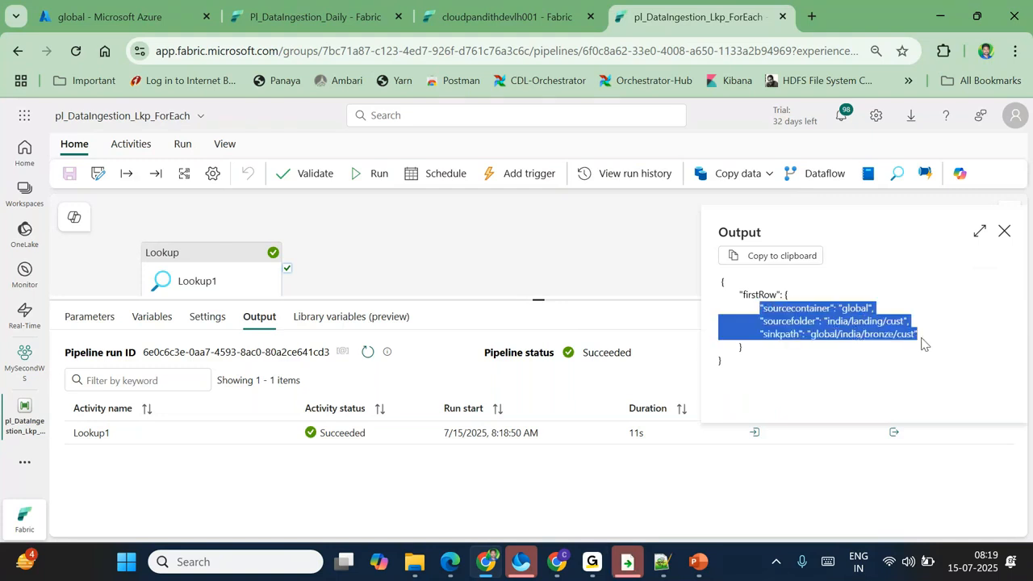
left_click(662, 562)
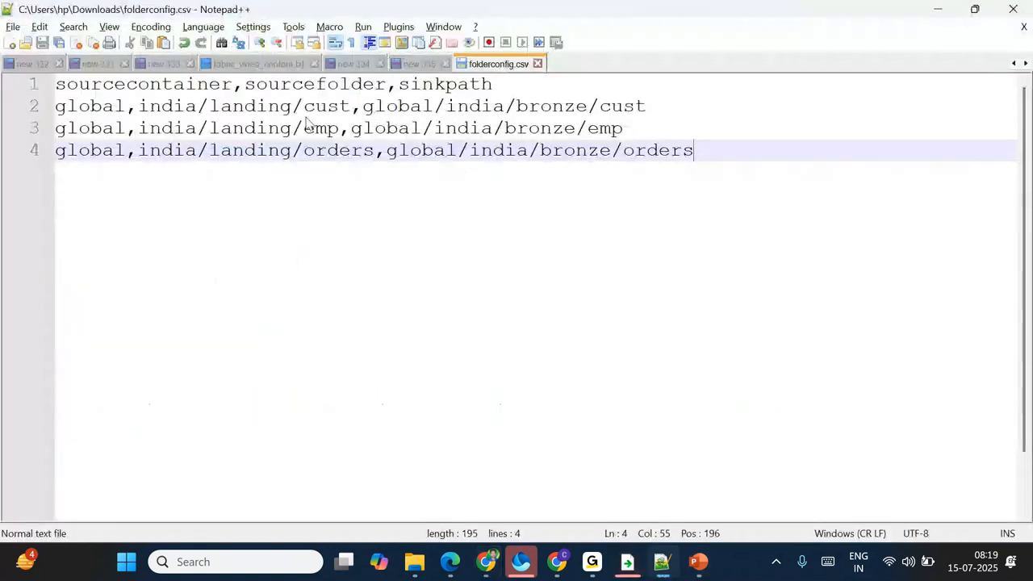
Step: Match line 2's cust paths in folderconfig.csv against Lookup1's cust sourcefolder and sinkpath output
left_click_drag(648, 109, 36, 111)
left_click(274, 299)
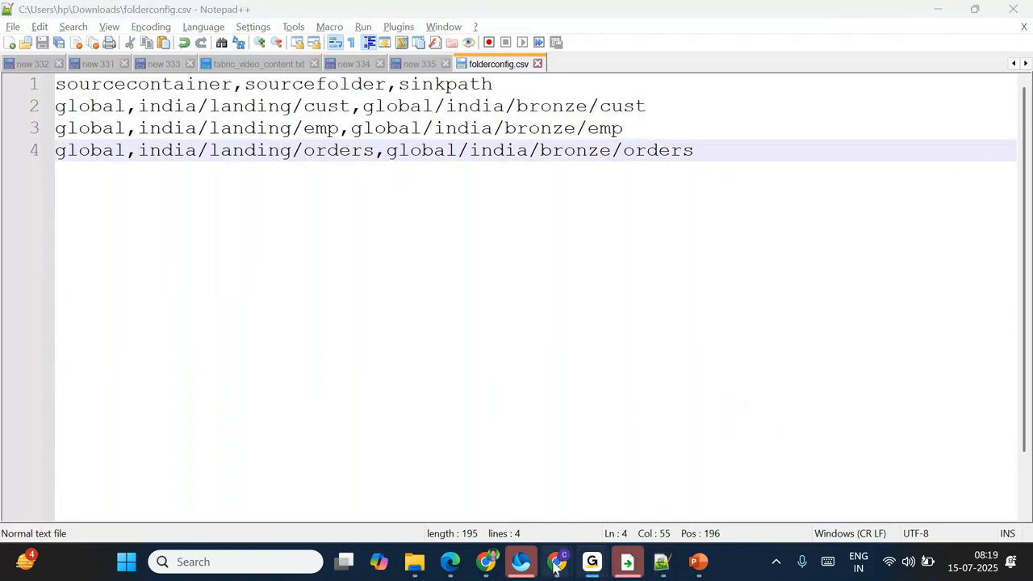
left_click(483, 558)
double_click(895, 320)
double_click(905, 334)
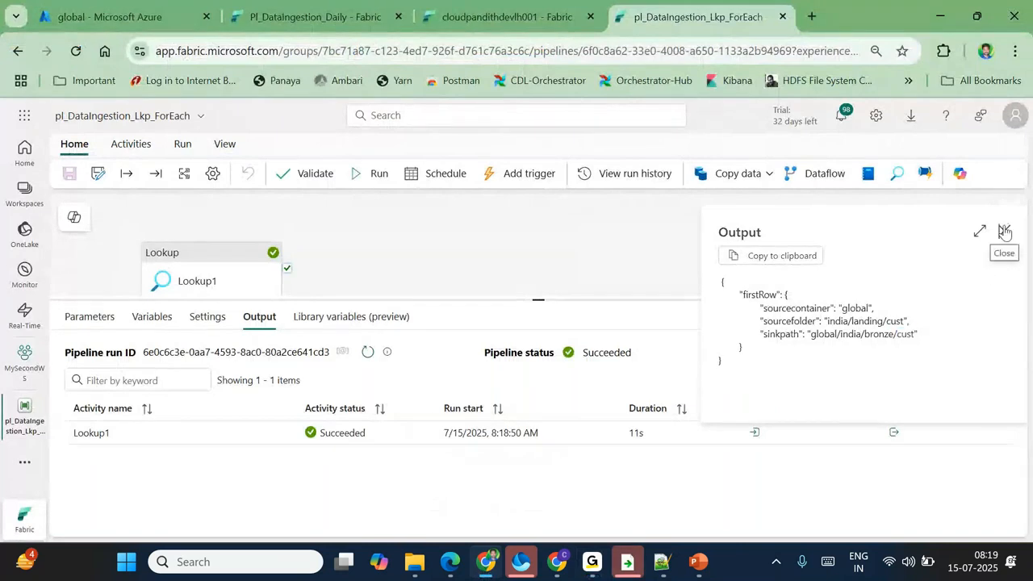
Step: Turn off First row only on Lookup1, save, and rerun the pipeline
left_click(1005, 233)
left_click(219, 288)
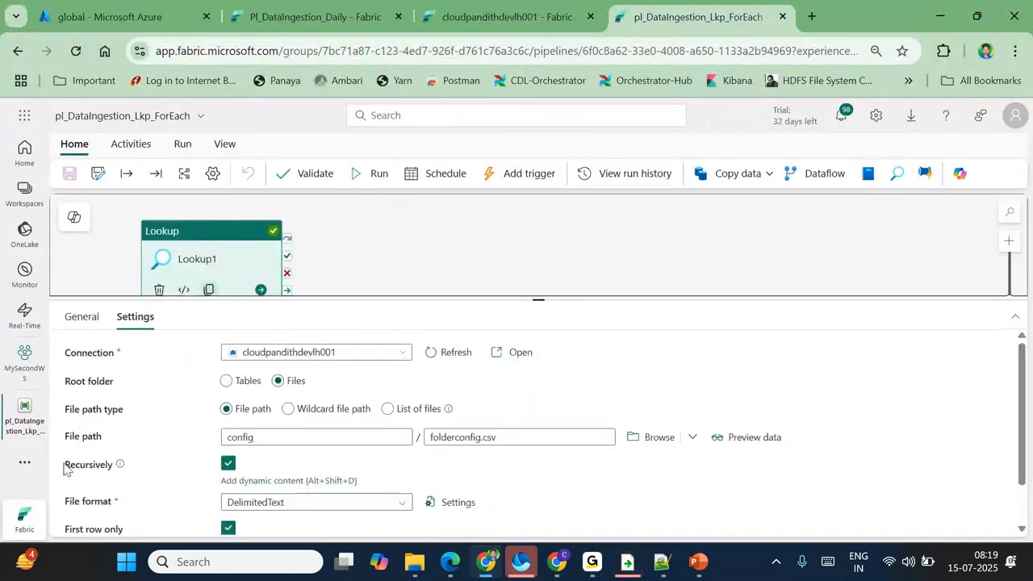
scroll(108, 466, "down", 1)
left_click_drag(59, 484, 154, 484)
scroll(224, 479, "down", 1)
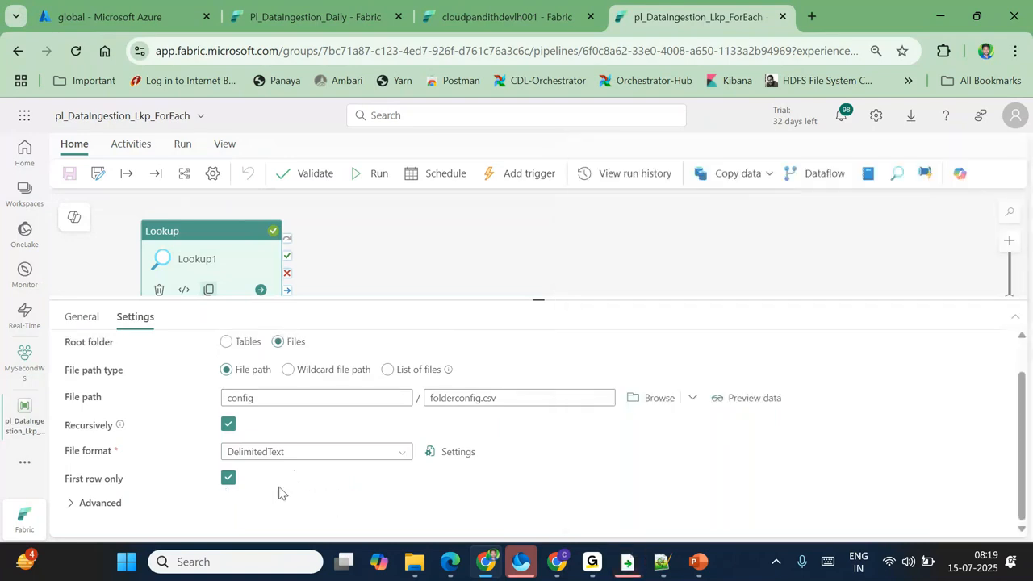
left_click(229, 478)
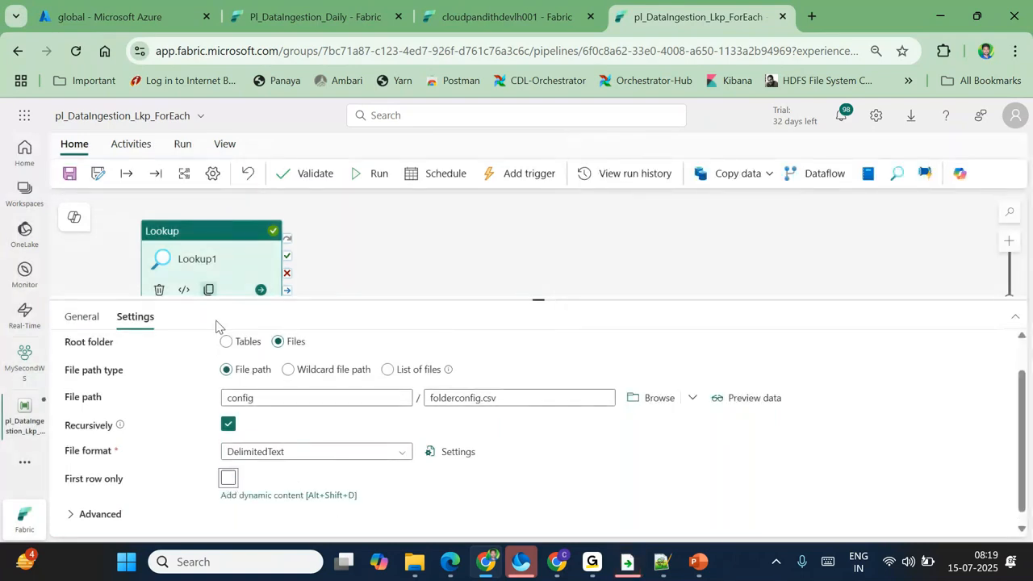
left_click(69, 174)
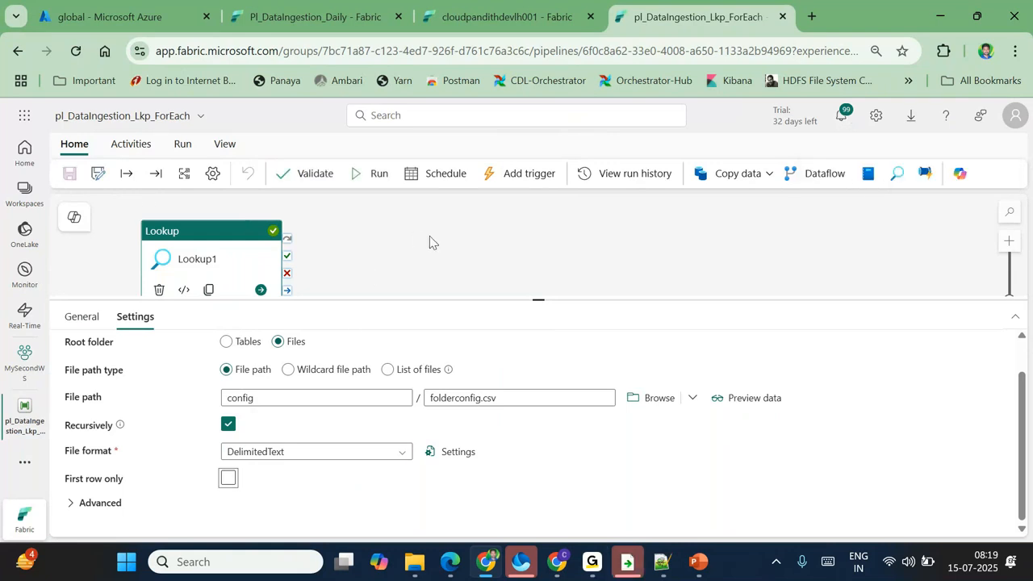
left_click(378, 174)
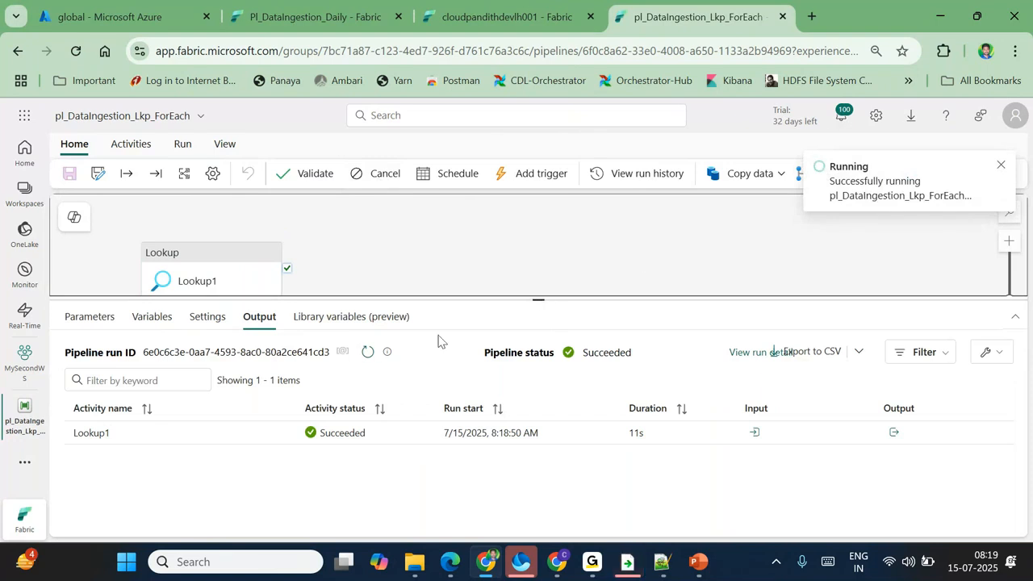
Step: Refresh the activity run status until the new pipeline run shows Succeeded
left_click(367, 352)
left_click(367, 352)
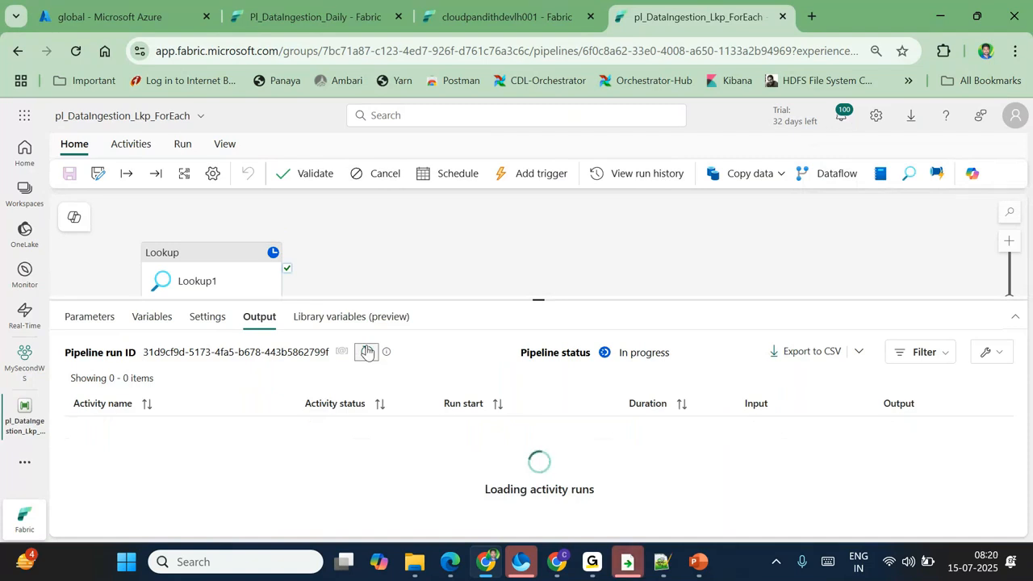
left_click(367, 352)
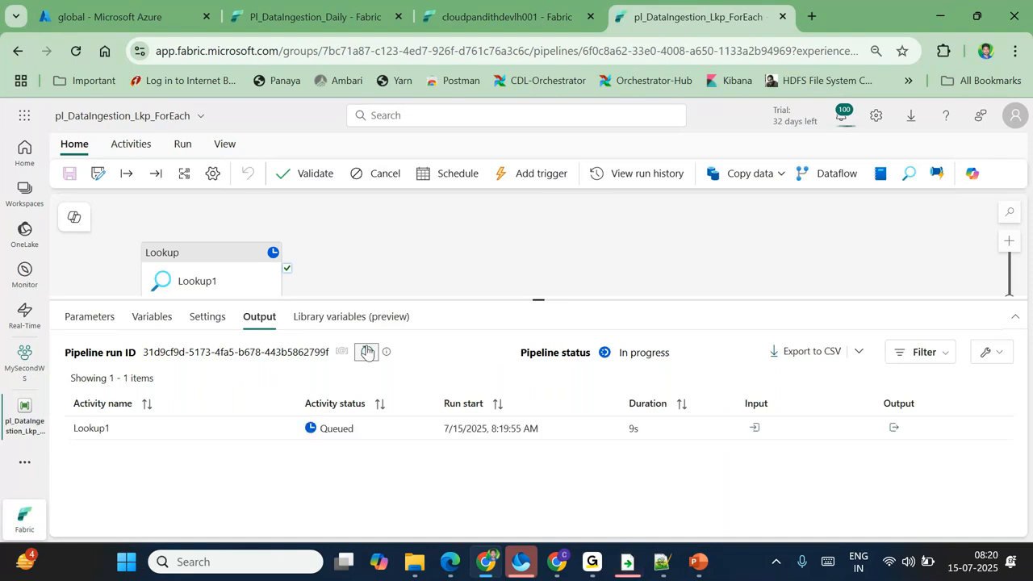
left_click(367, 352)
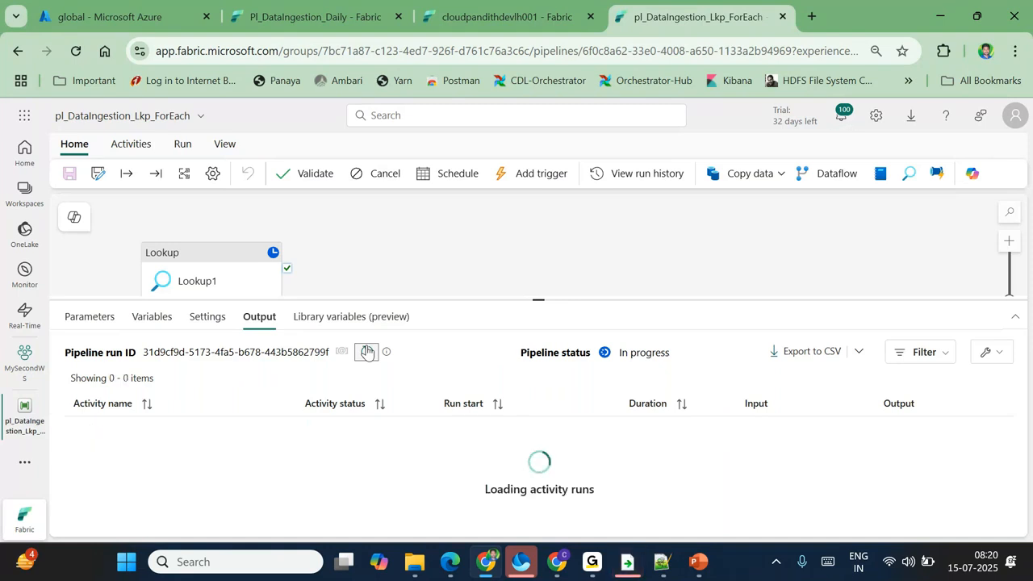
left_click(367, 352)
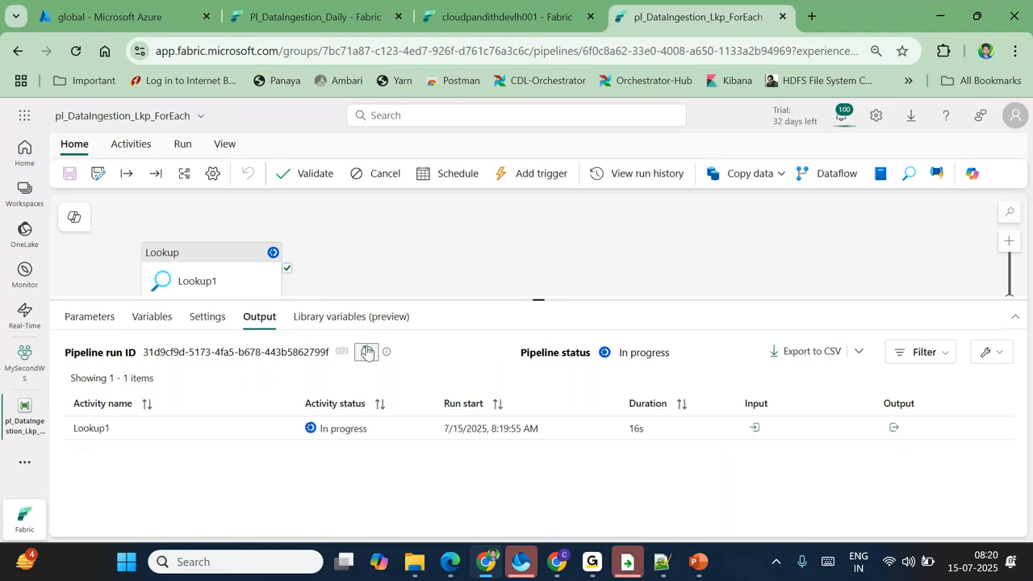
left_click(367, 352)
left_click(367, 352)
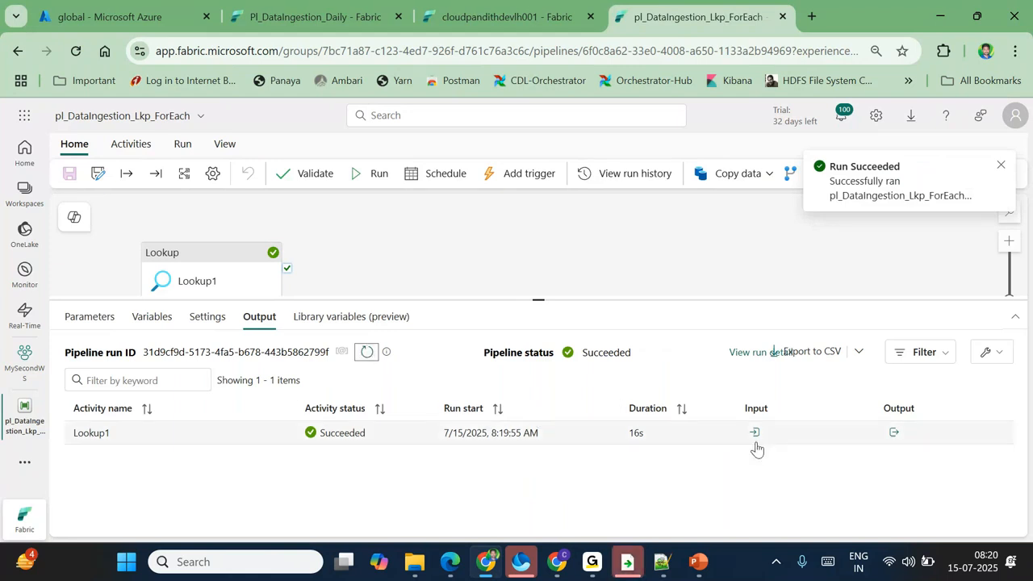
Step: Open Lookup1's enlarged output, select all its JSON (count 3), copy it and switch away
left_click(894, 434)
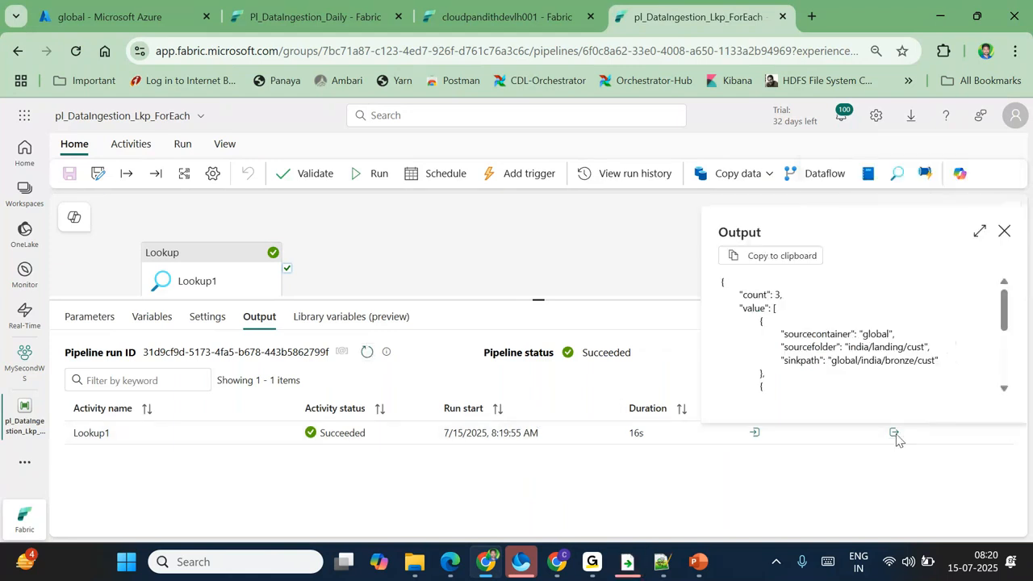
left_click(980, 232)
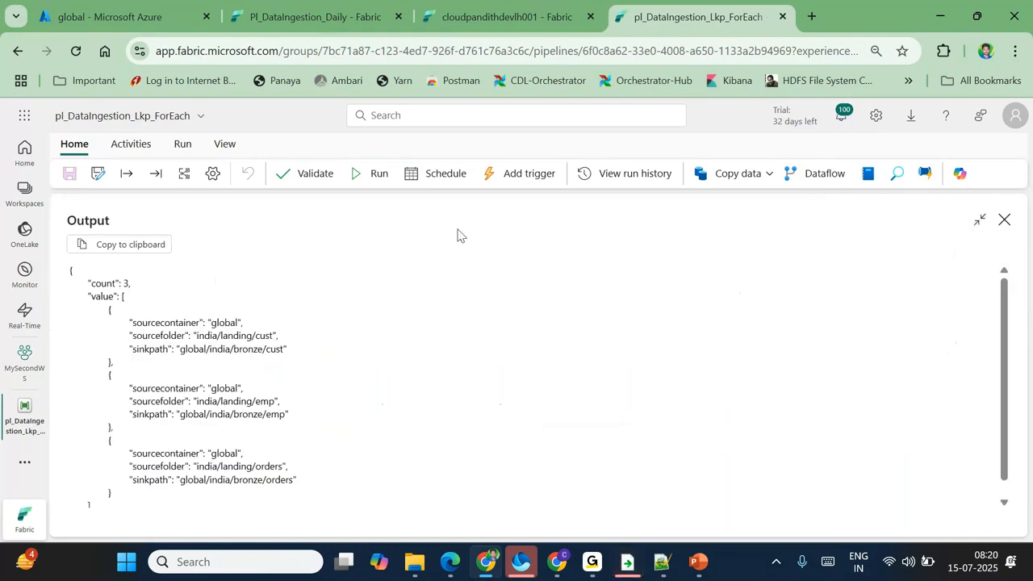
scroll(92, 271, "down", 1)
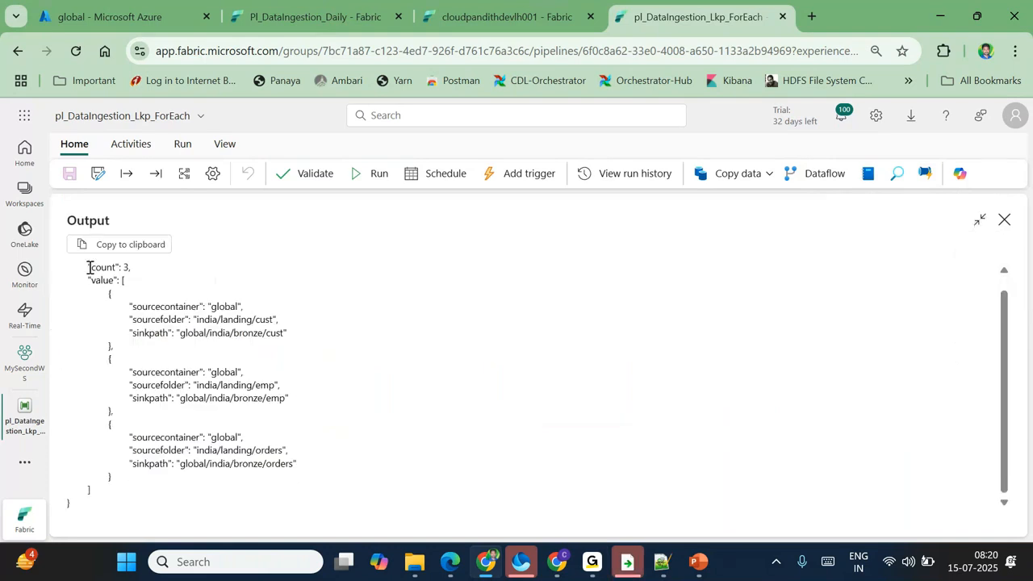
scroll(89, 267, "up", 1)
left_click_drag(91, 295, 144, 325)
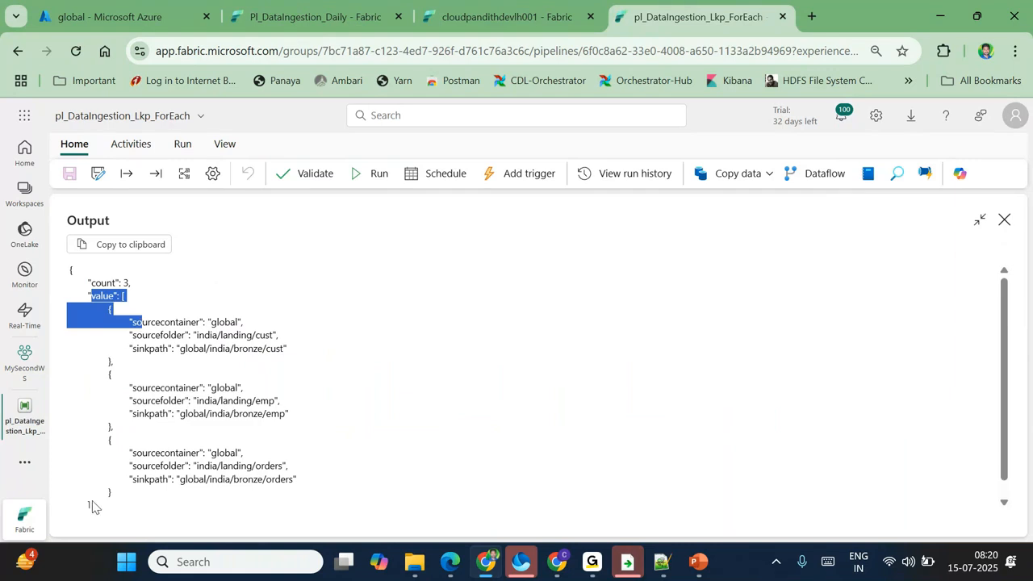
left_click_drag(92, 507, 75, 265)
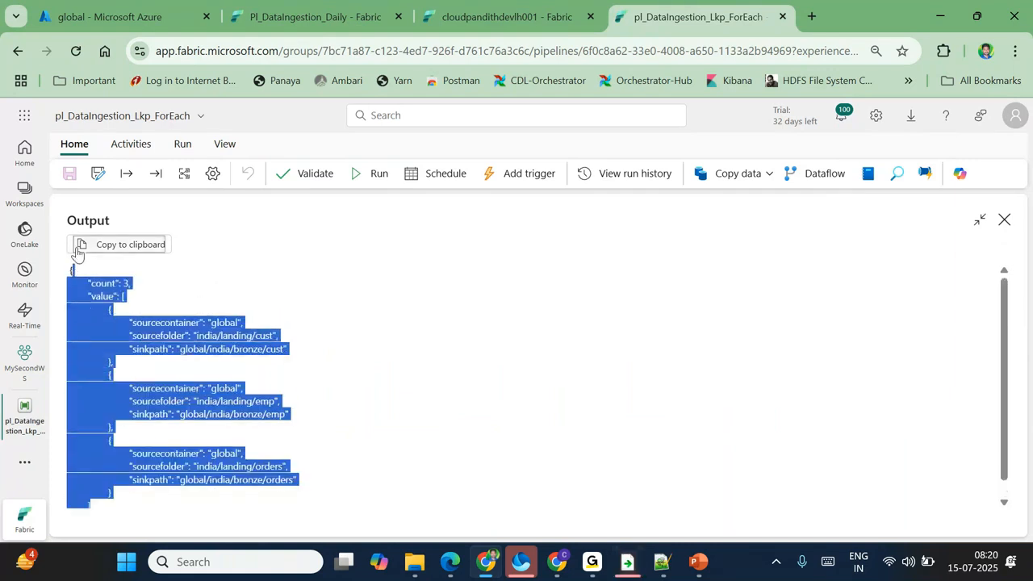
key("alt+Tab")
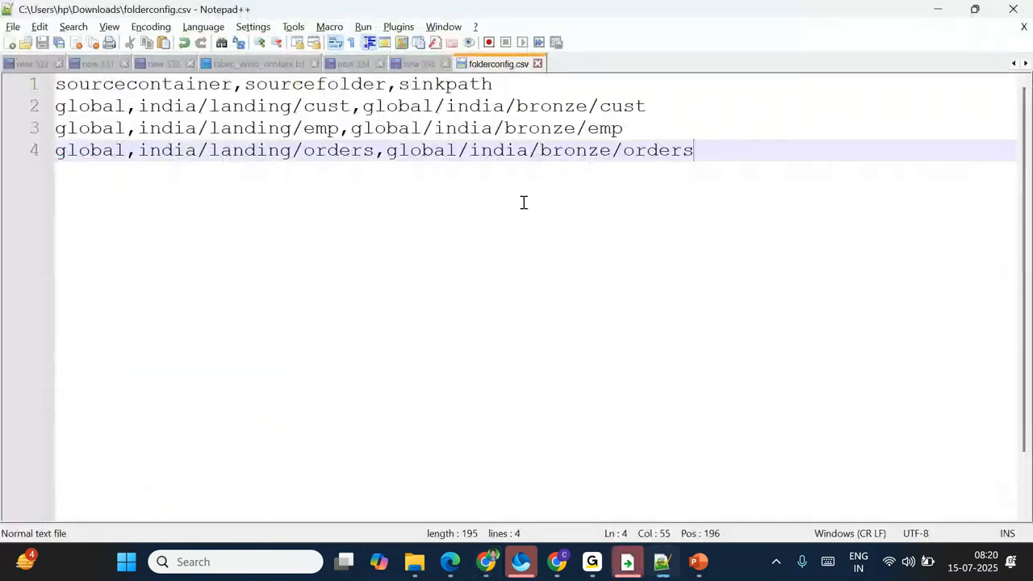
Step: Paste Lookup1's output JSON below the CSV rows in folderconfig.csv
key("Return")
key("Return")
type("{ \t\"count\": 3, \t\"value\": [ \t\t{ \t\t\t\"sourcecontainer\": \"global\", \t\t\t\"sourcefolder\": \"india/landing/cust\", \t\t\t\"sinkpath\": \"global/india/bronze/cust\" \t\t}, \t\t{ \t\t\t\"sourcecontainer\": \"global\", \t\t\t\"sourcefolder\": \"india/landing/emp\", \t\t\t\"sinkpath\": \"global/india/bronze/emp\" \t\t}, \t\t{ \t\t\t\"sourcecontainer\": \"global\", \t\t\t\"sourcefolder\": \"india/landing/orders\", \t\t\t\"sinkpath\": \"global/india/bronze/orders\" \t\t} \t] }")
scroll(369, 277, "up", 2)
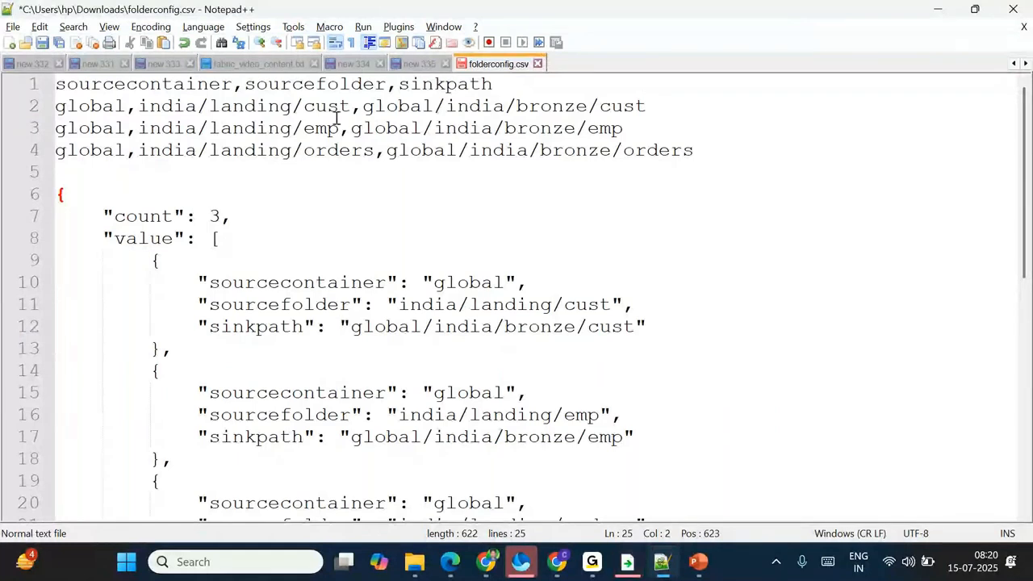
Step: Highlight the cust row and the sourcecontainer, global, sourcefolder and sinkpath keys
left_click_drag(57, 105, 57, 84)
left_click(659, 103)
double_click(280, 282)
left_click(480, 281)
double_click(480, 281)
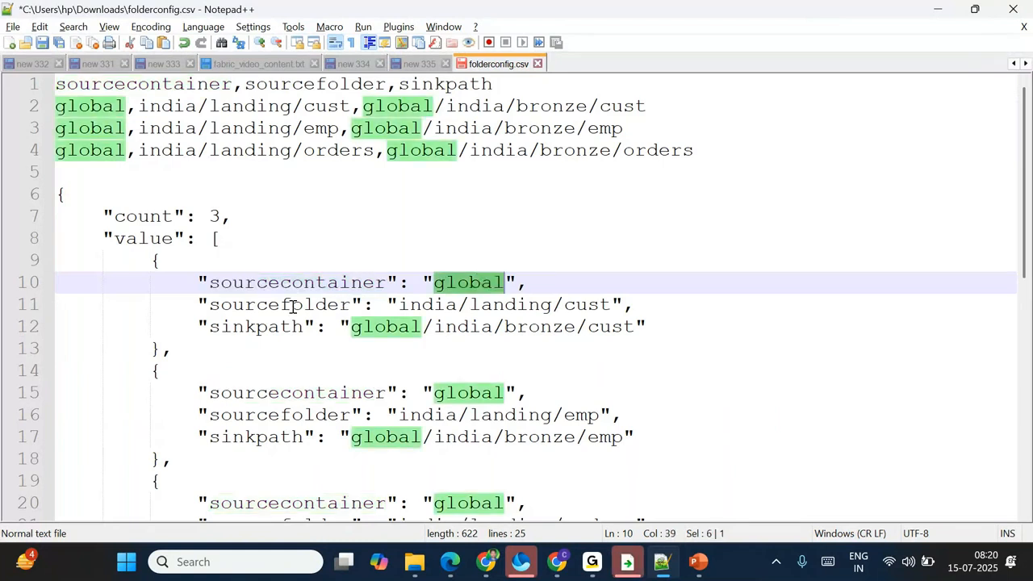
double_click(292, 305)
double_click(256, 326)
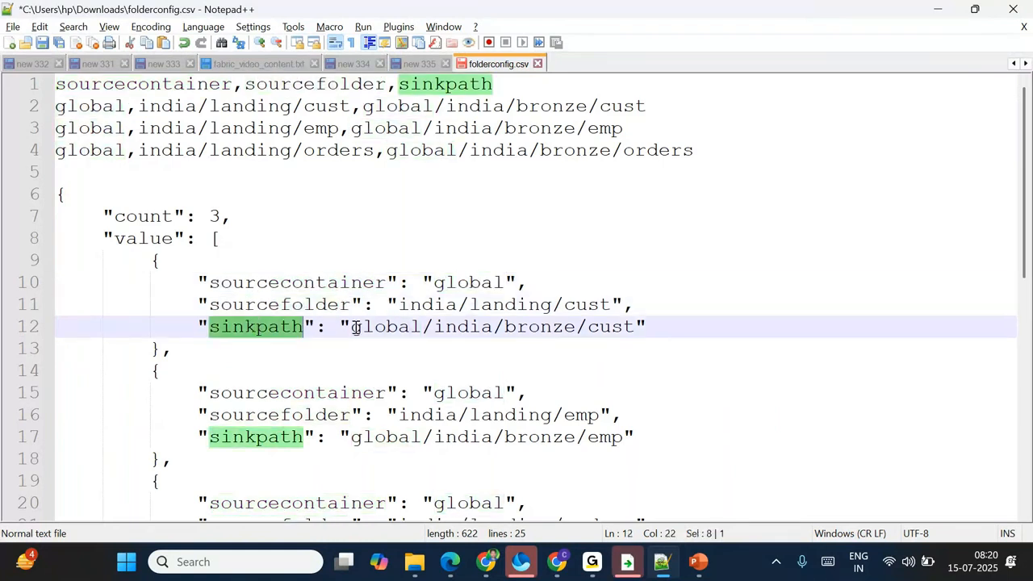
left_click_drag(355, 327, 504, 326)
left_click(143, 260)
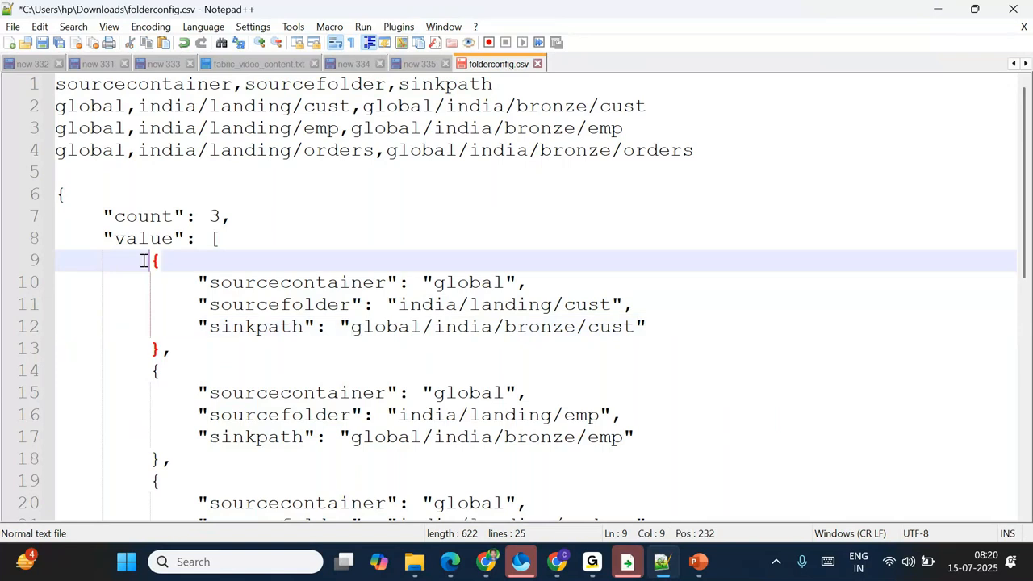
Step: Highlight the first and third value-array objects and the global container value
left_click_drag(143, 260, 166, 327)
scroll(165, 479, "down", 1)
left_click_drag(150, 371, 153, 417)
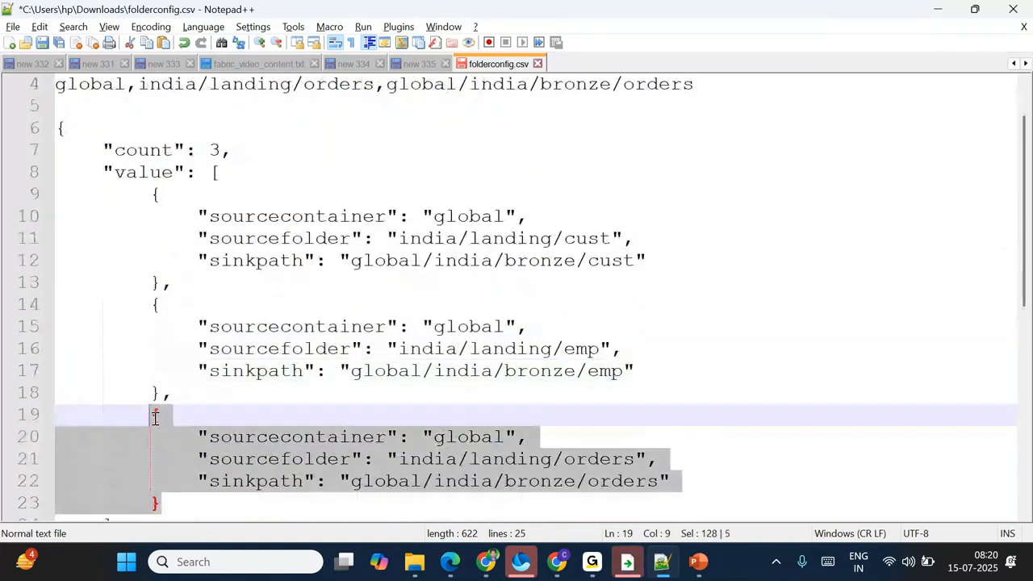
left_click(243, 405)
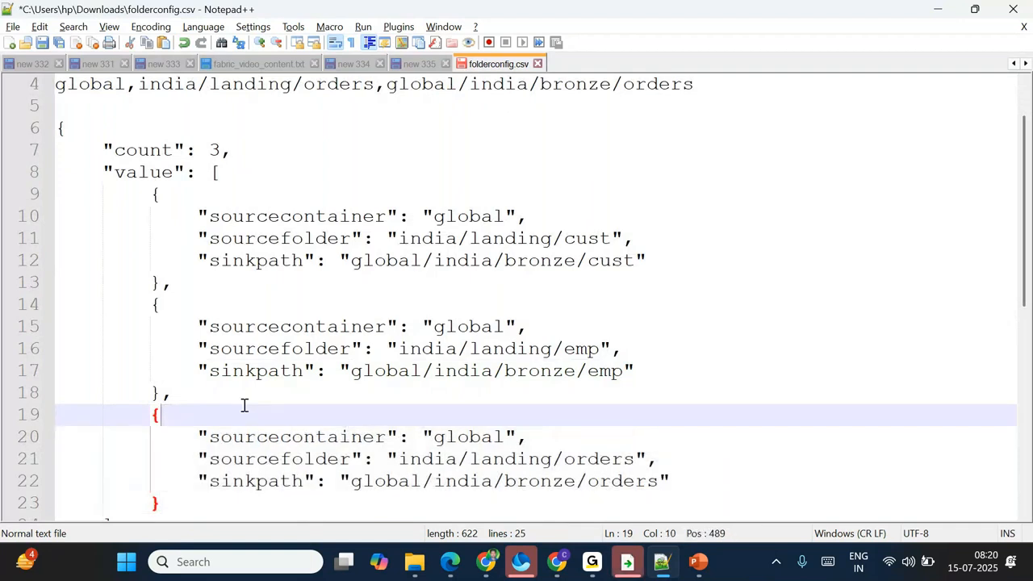
scroll(244, 405, "up", 1)
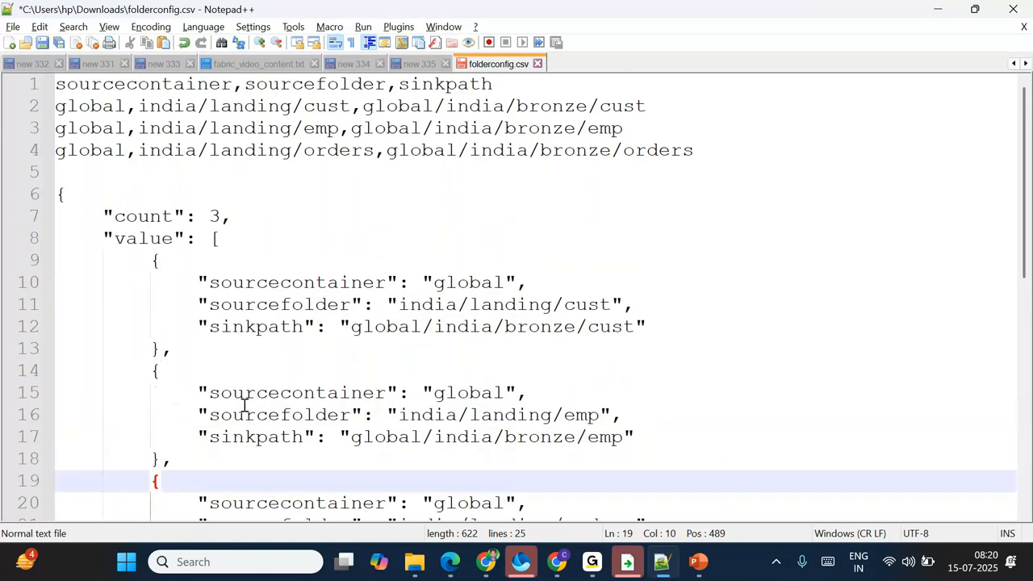
double_click(443, 283)
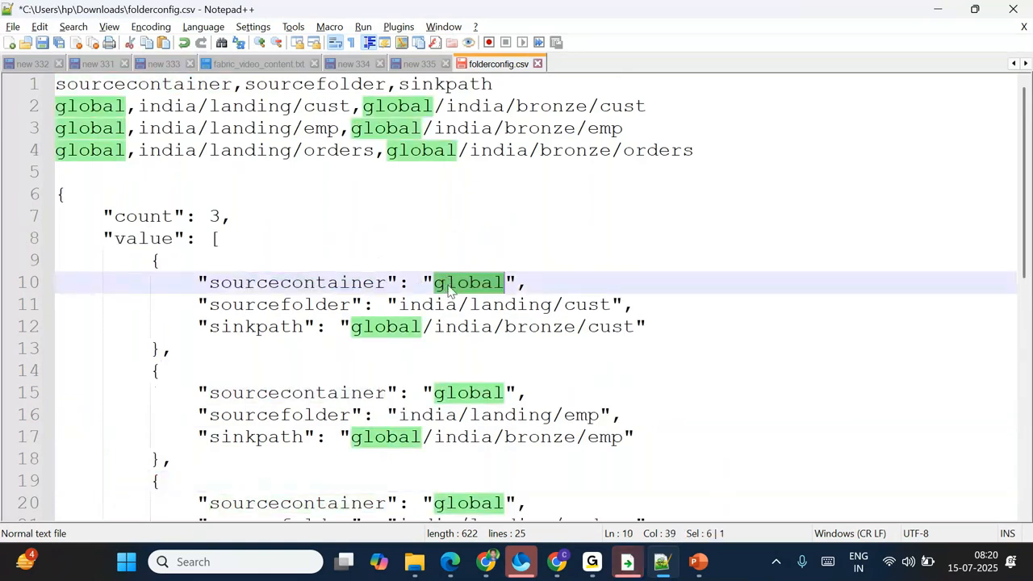
left_click(276, 300)
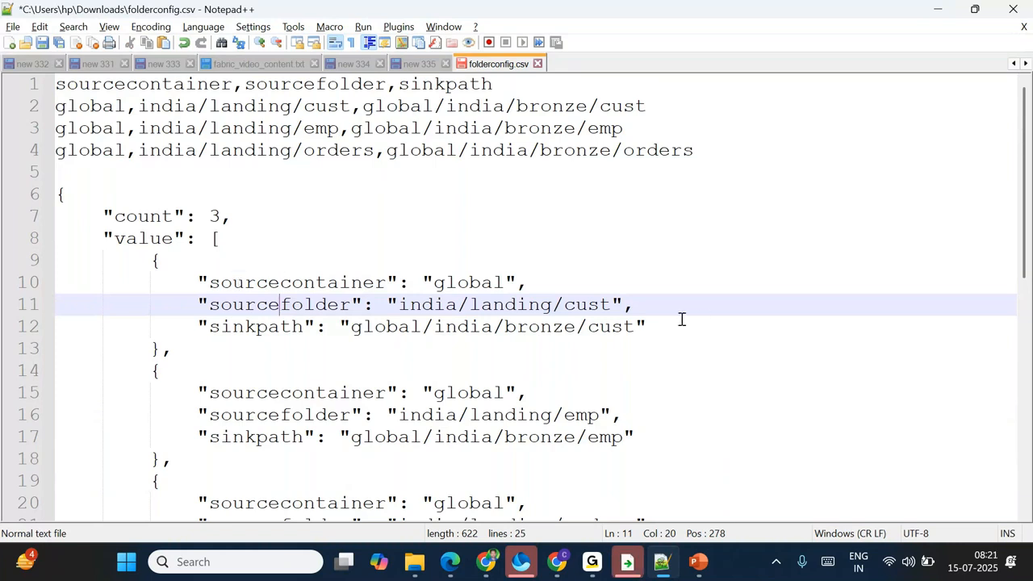
Step: Mark the cust container, source folder and bronze sink paths for cust, emp and orders
left_click_drag(628, 306, 434, 284)
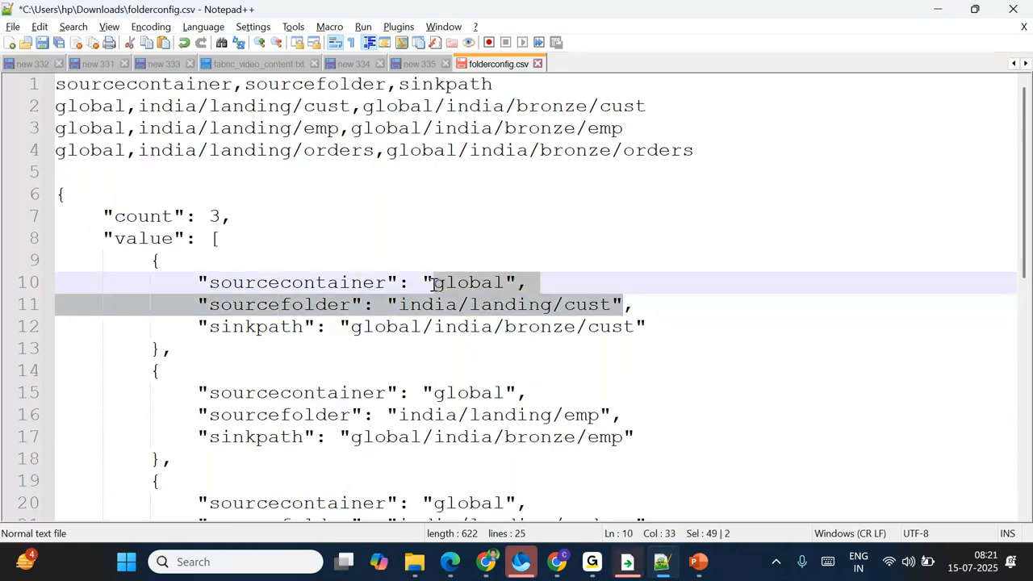
left_click_drag(643, 326, 431, 337)
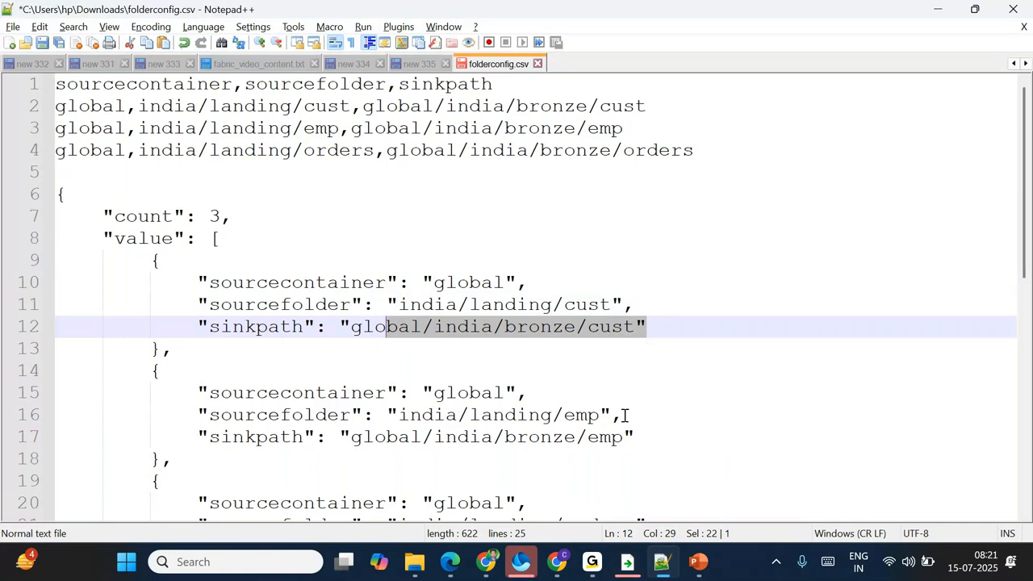
left_click_drag(637, 436, 505, 436)
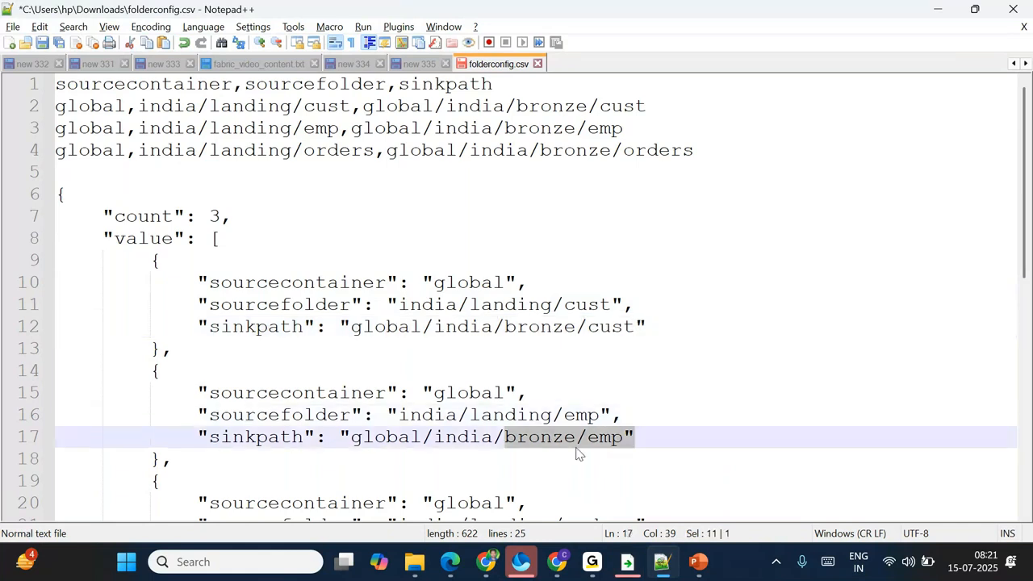
scroll(613, 427, "down", 2)
left_click_drag(664, 392, 446, 370)
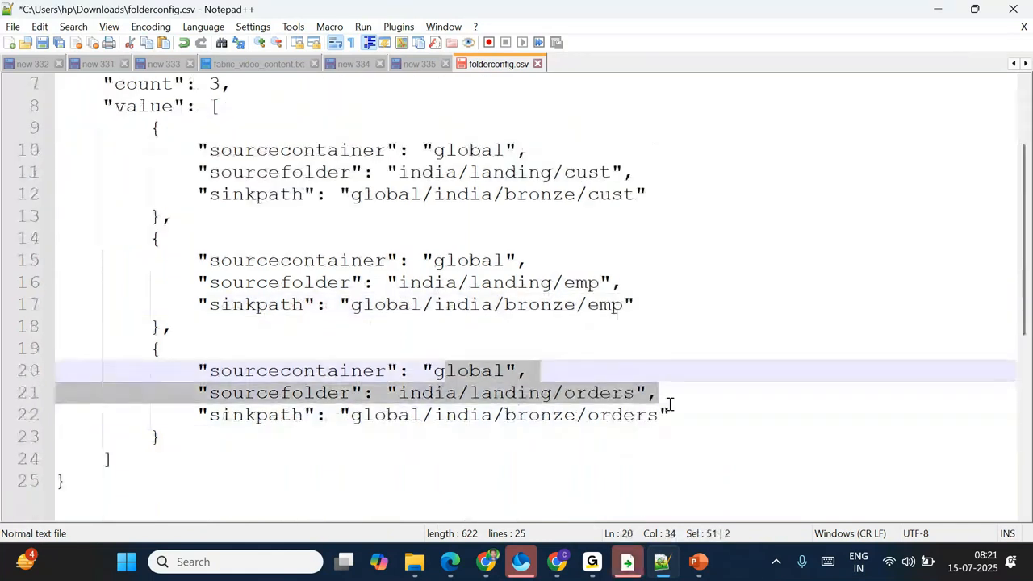
left_click(681, 409)
left_click_drag(680, 409, 563, 412)
scroll(292, 263, "up", 2)
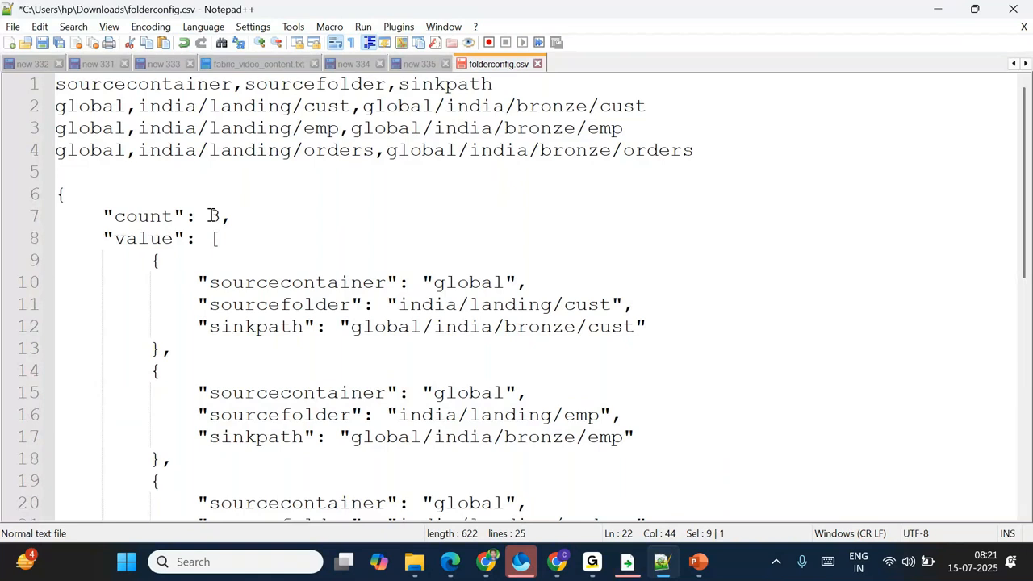
Step: Point out the count 3 key and the value array of folder entries, then return to Fabric
left_click_drag(209, 216, 197, 528)
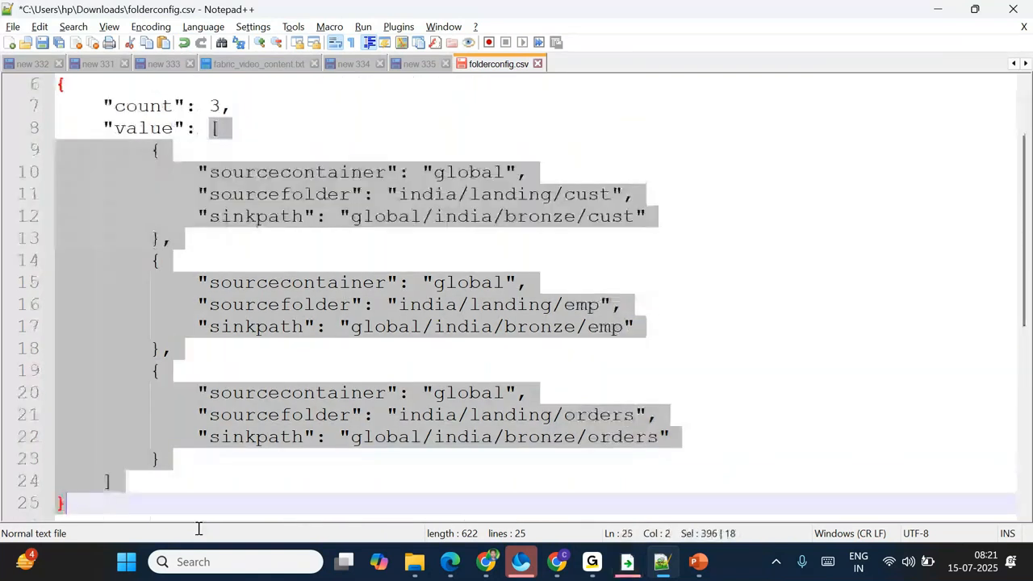
scroll(210, 242, "up", 2)
left_click_drag(209, 216, 219, 216)
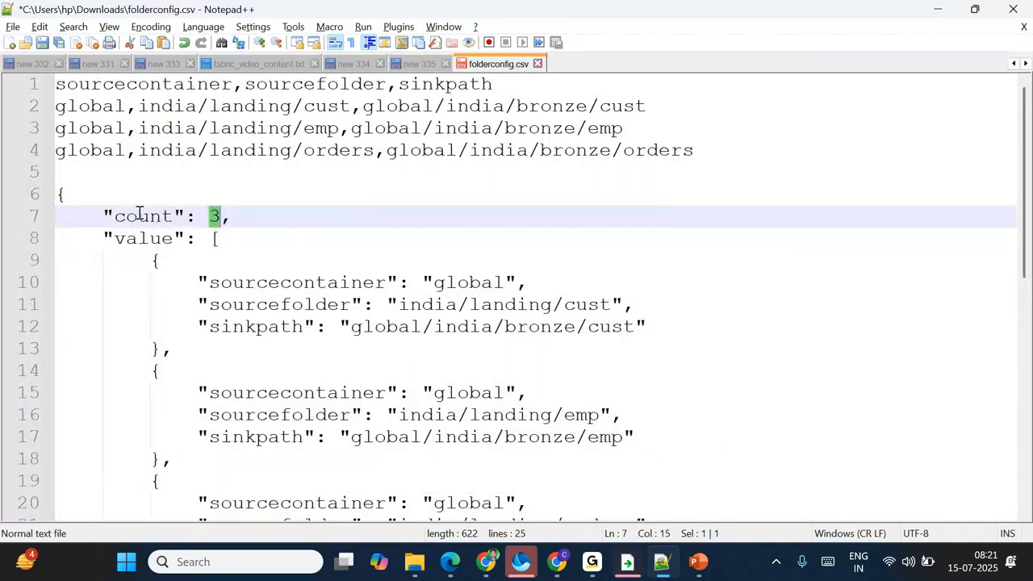
left_click_drag(209, 238, 108, 501)
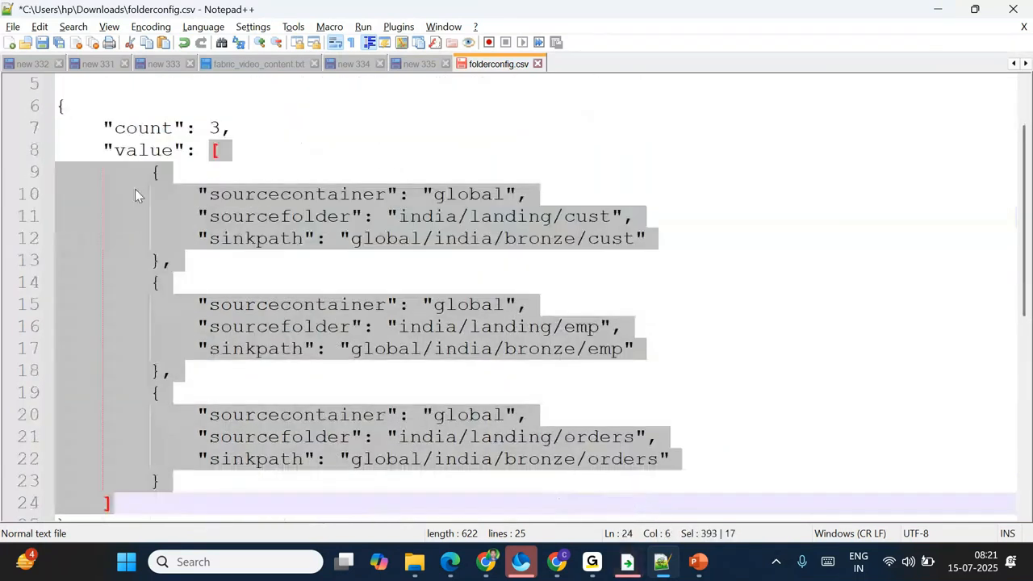
double_click(133, 150)
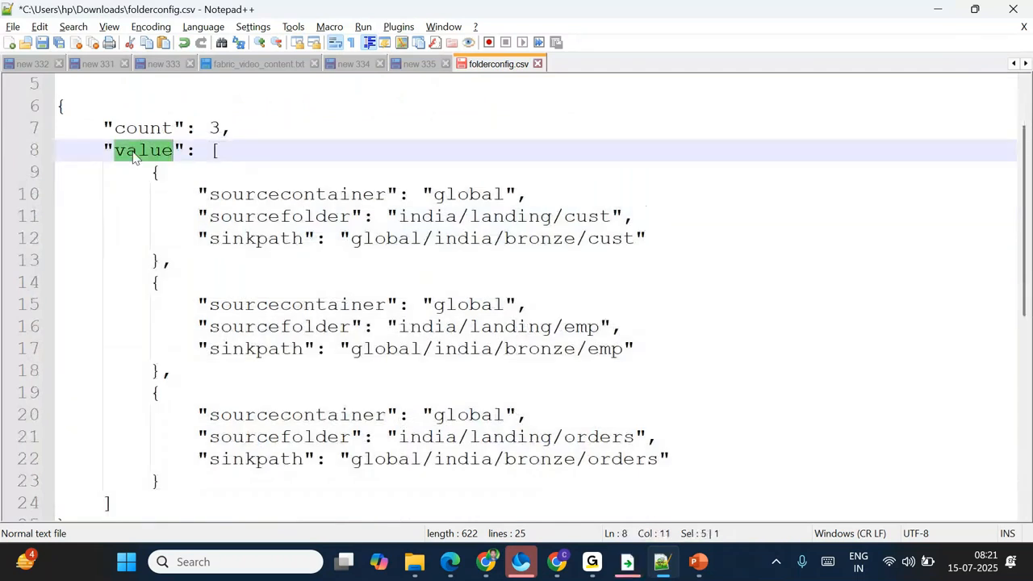
double_click(133, 130)
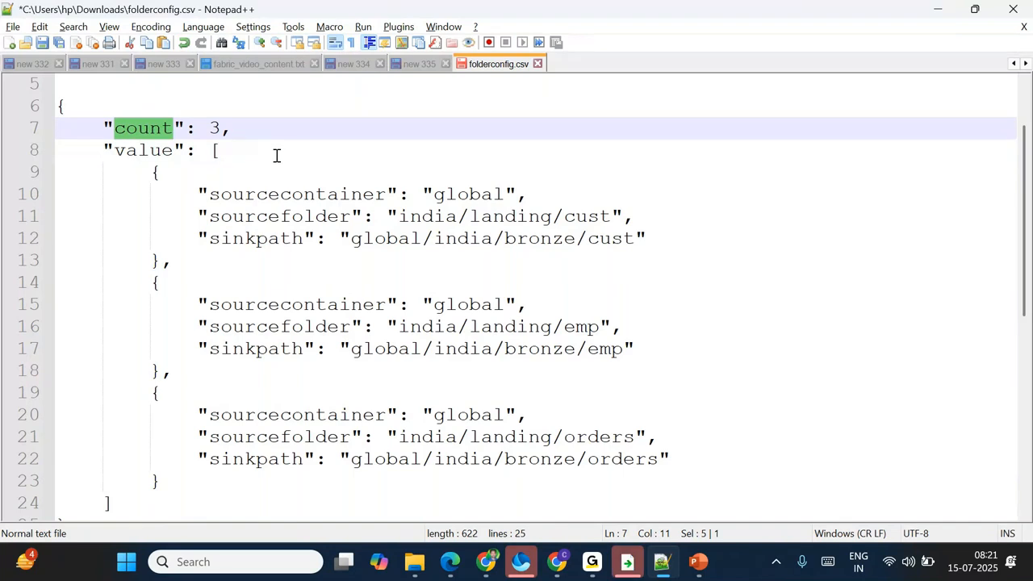
left_click_drag(212, 151, 155, 502)
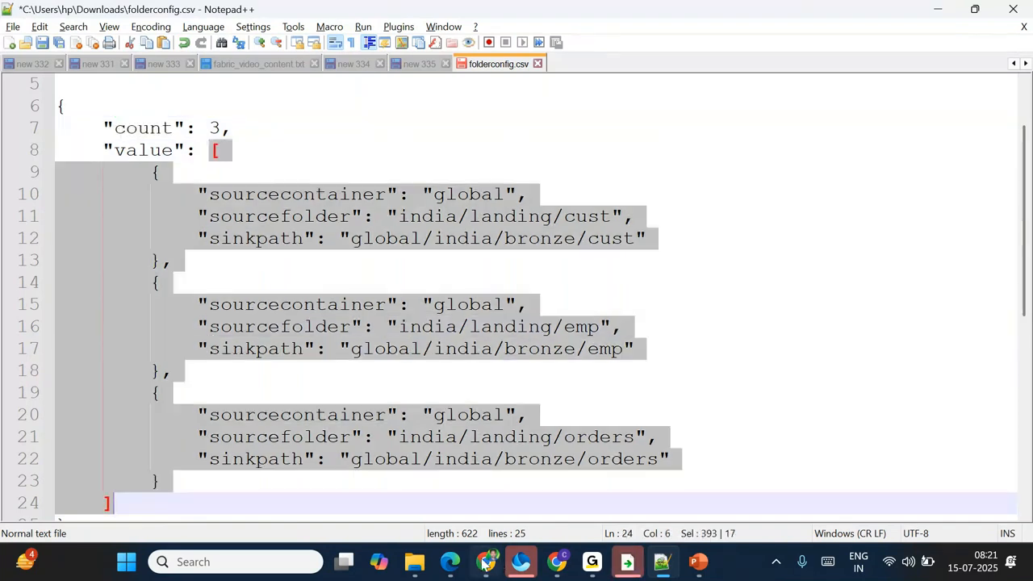
left_click(536, 565)
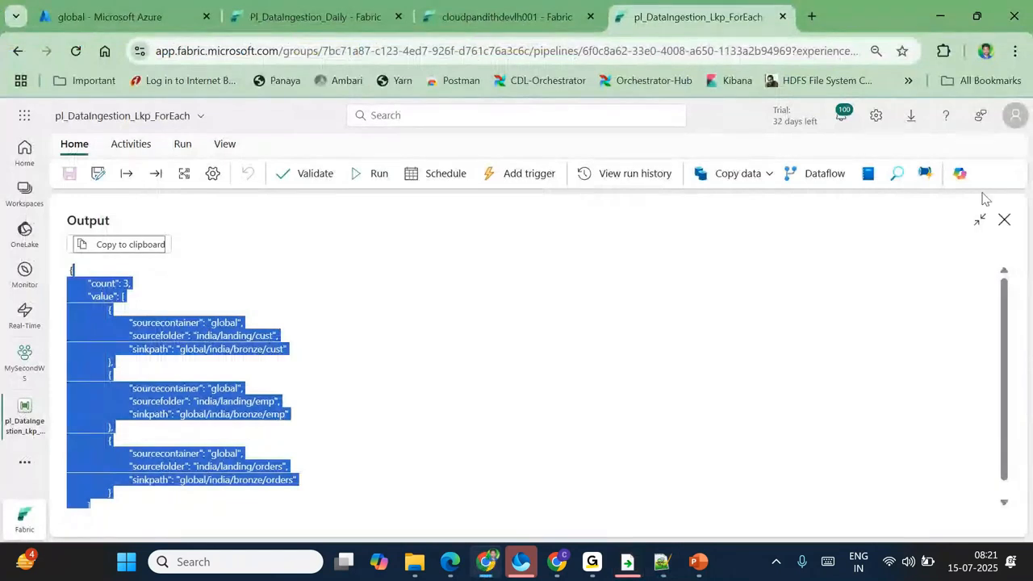
Step: Close Lookup1's output view, widen the canvas, and compare the cust and orders JSON entries in Notepad++
left_click(1004, 219)
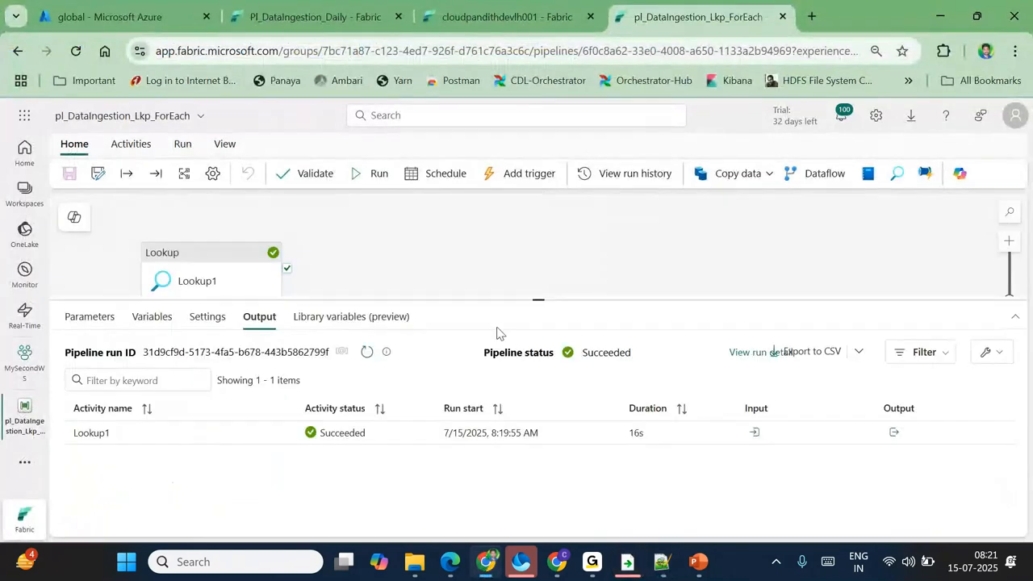
left_click_drag(517, 300, 542, 403)
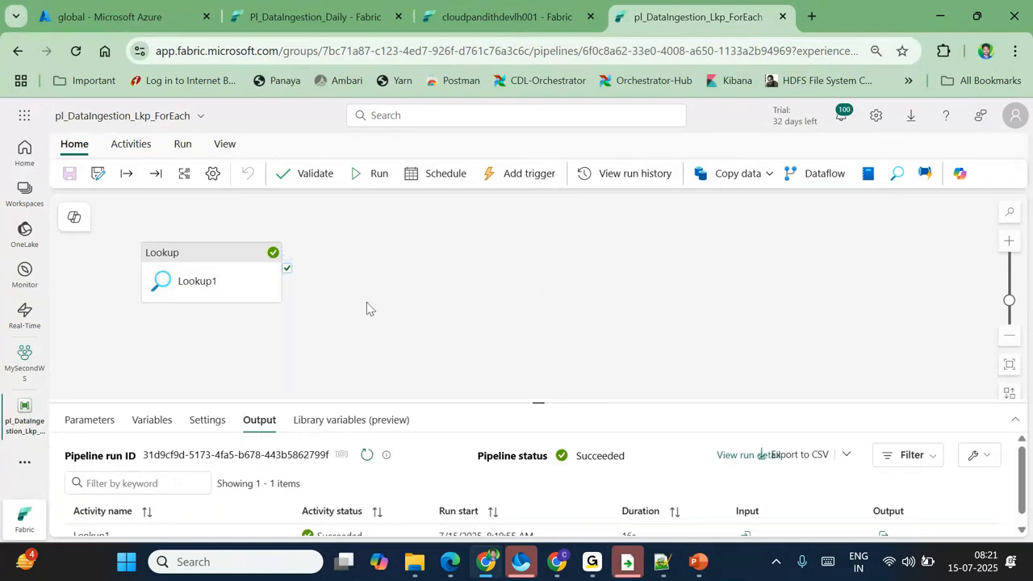
left_click(628, 562)
left_click(145, 189)
left_click_drag(142, 173, 163, 303)
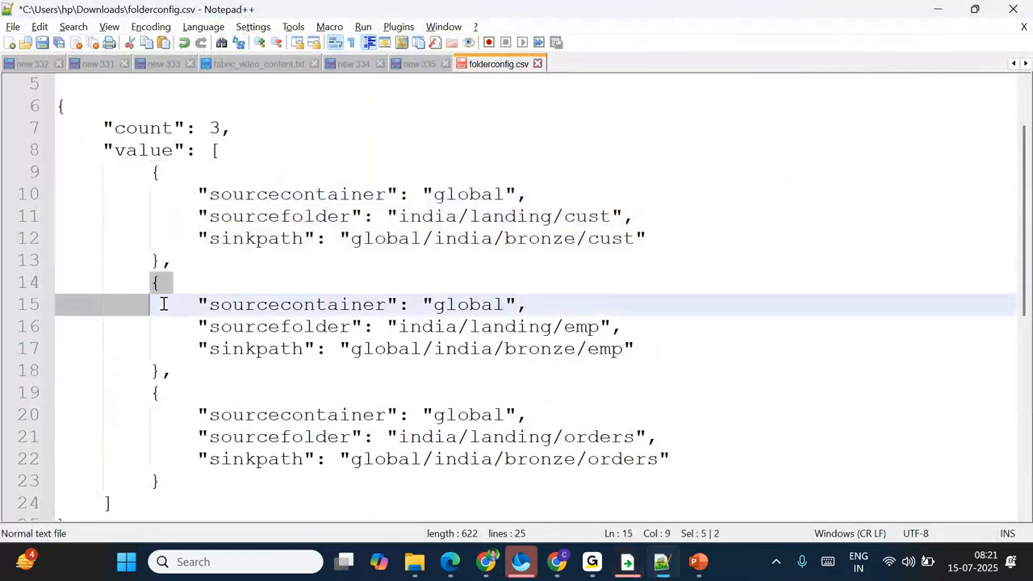
left_click_drag(152, 392, 168, 437)
left_click(228, 491)
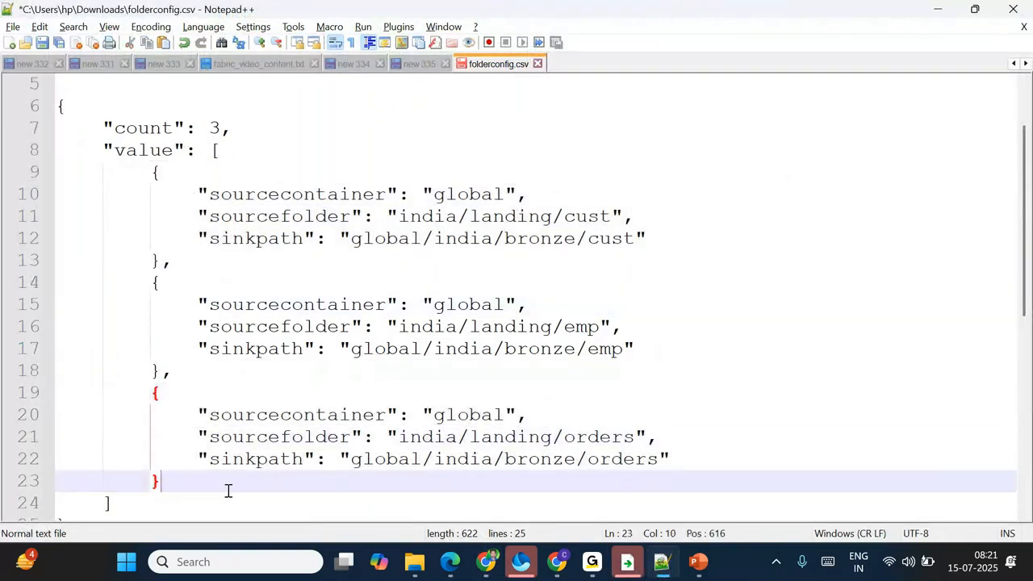
key("alt+Tab")
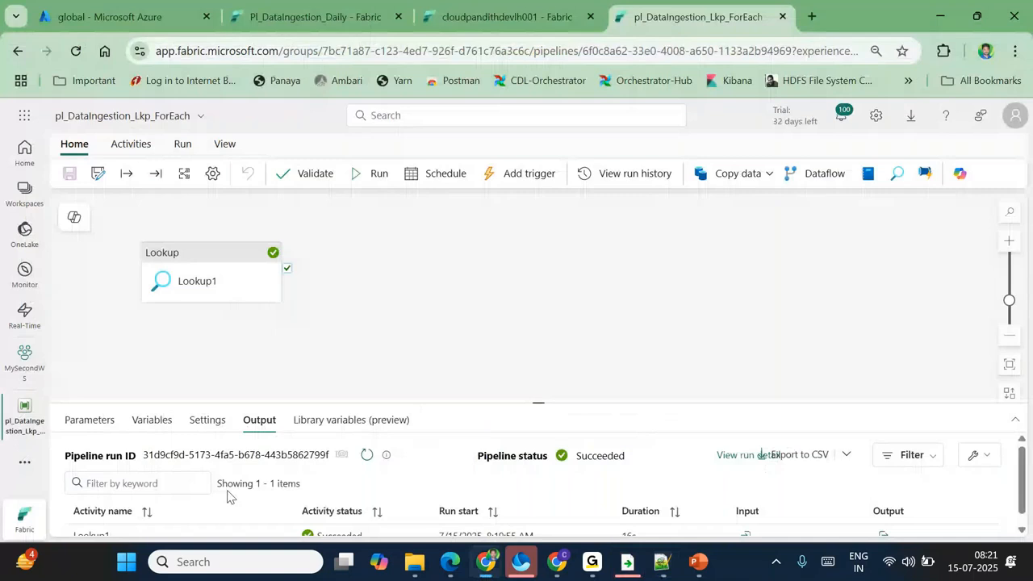
Step: Add a ForEach1 activity right of Lookup1, running on Lookup1's success
left_click(122, 150)
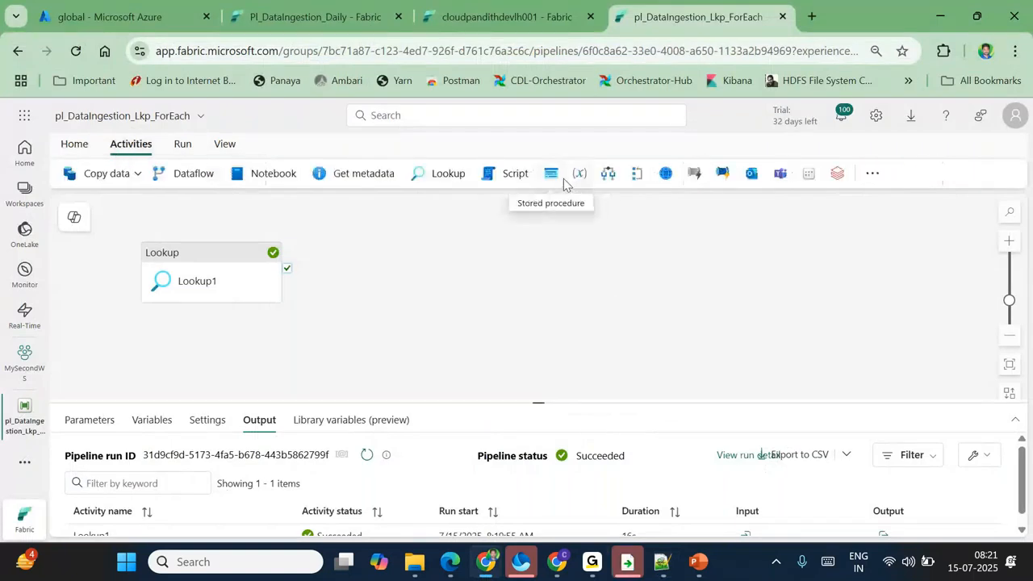
left_click(639, 177)
left_click_drag(383, 256, 410, 256)
left_click_drag(287, 268, 413, 274)
left_click(413, 273)
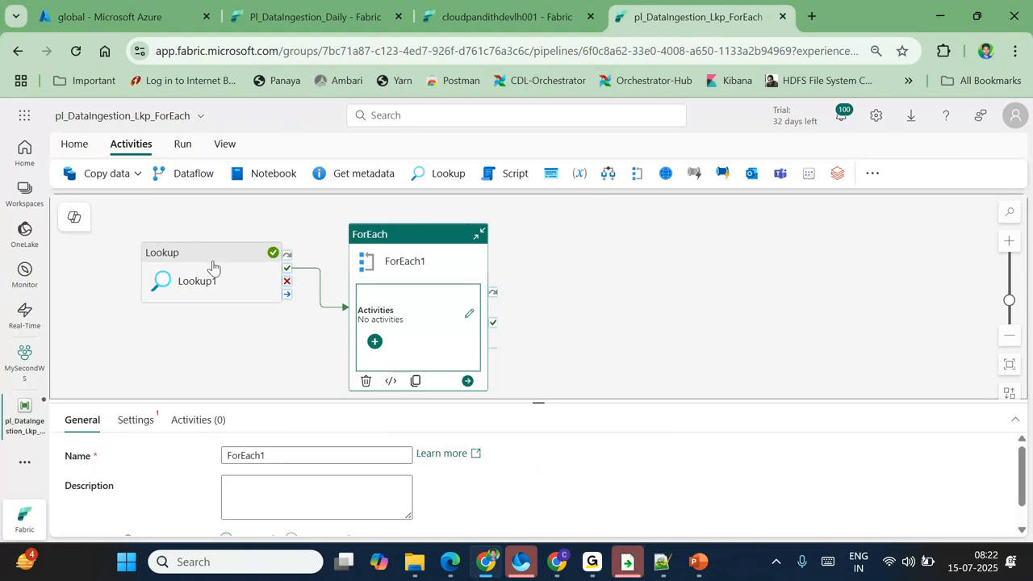
Step: Turn on Sequential in ForEach1's settings and focus the Items property
left_click(137, 421)
left_click_drag(525, 411, 510, 278)
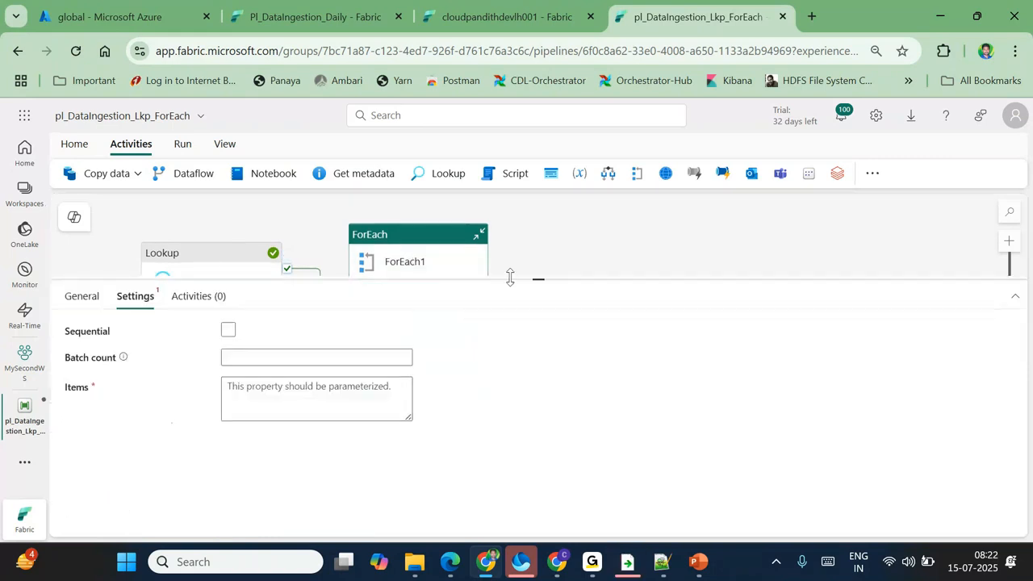
left_click(228, 330)
double_click(81, 335)
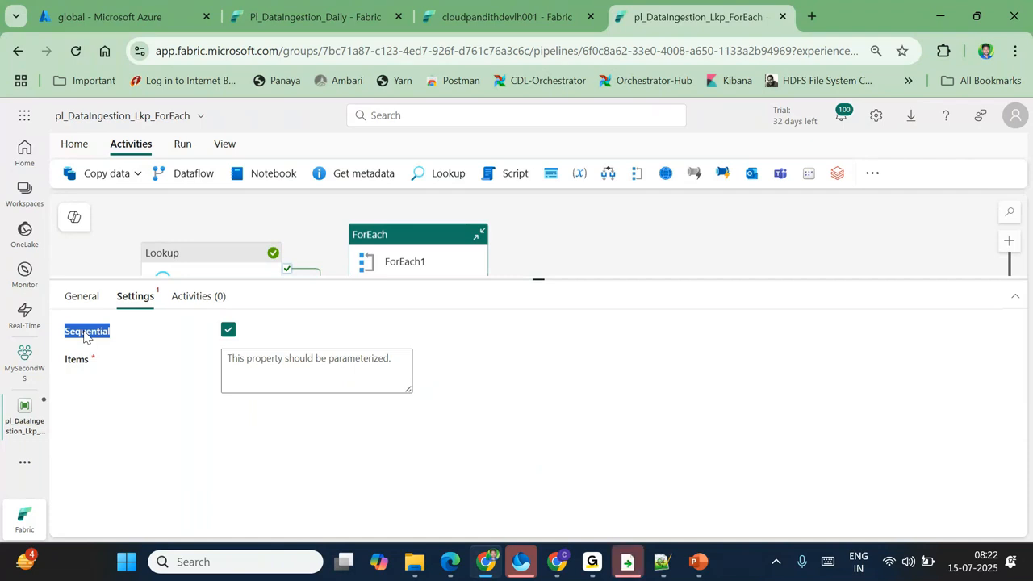
left_click(85, 336)
left_click(254, 372)
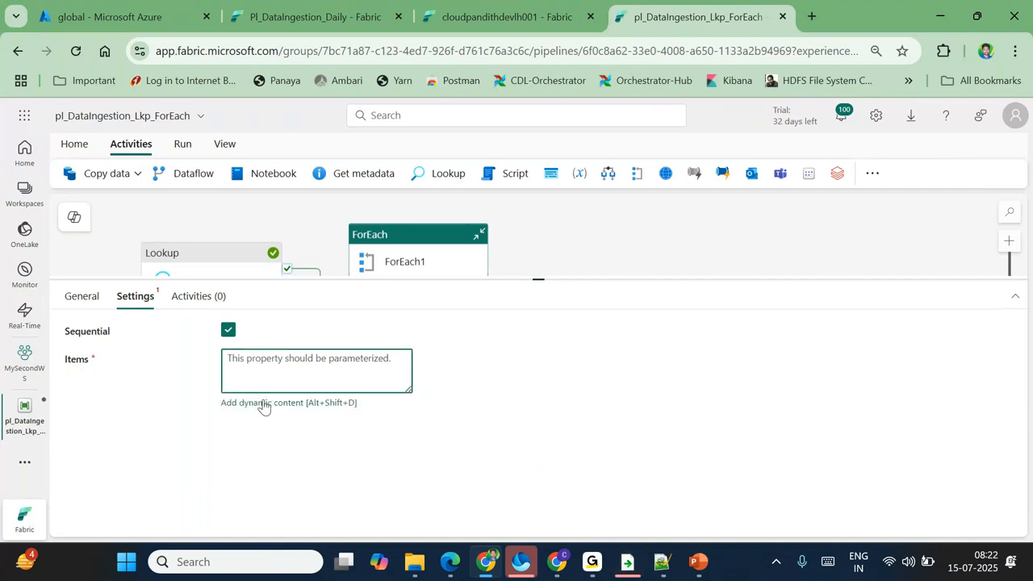
left_click(263, 401)
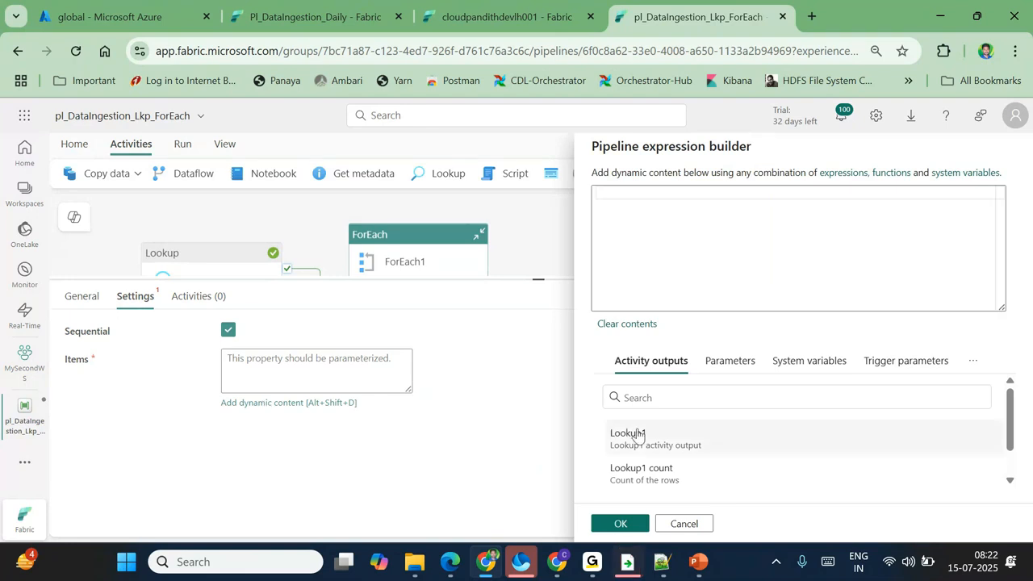
scroll(716, 452, "down", 2)
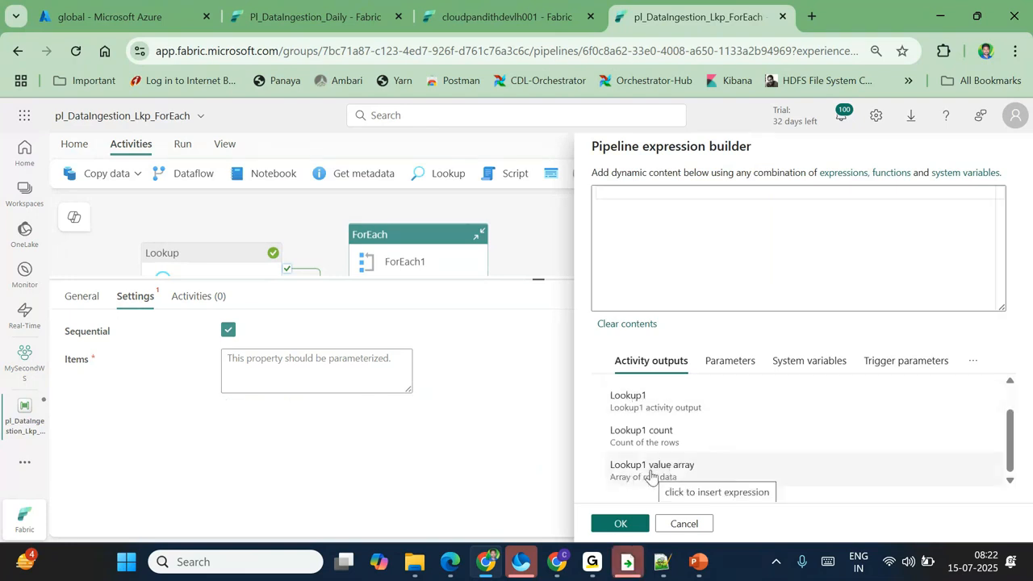
left_click(652, 468)
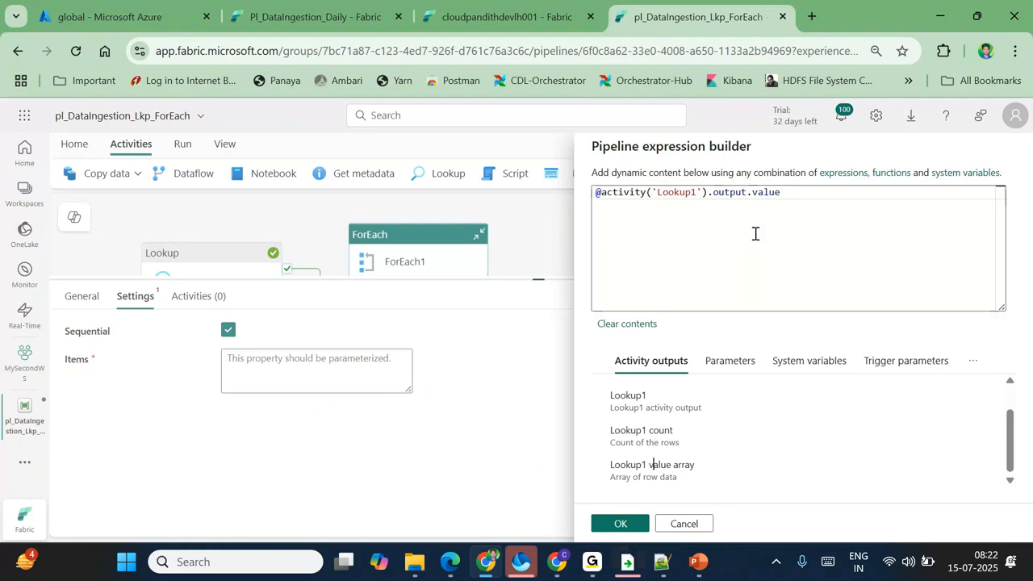
left_click_drag(800, 202, 586, 202)
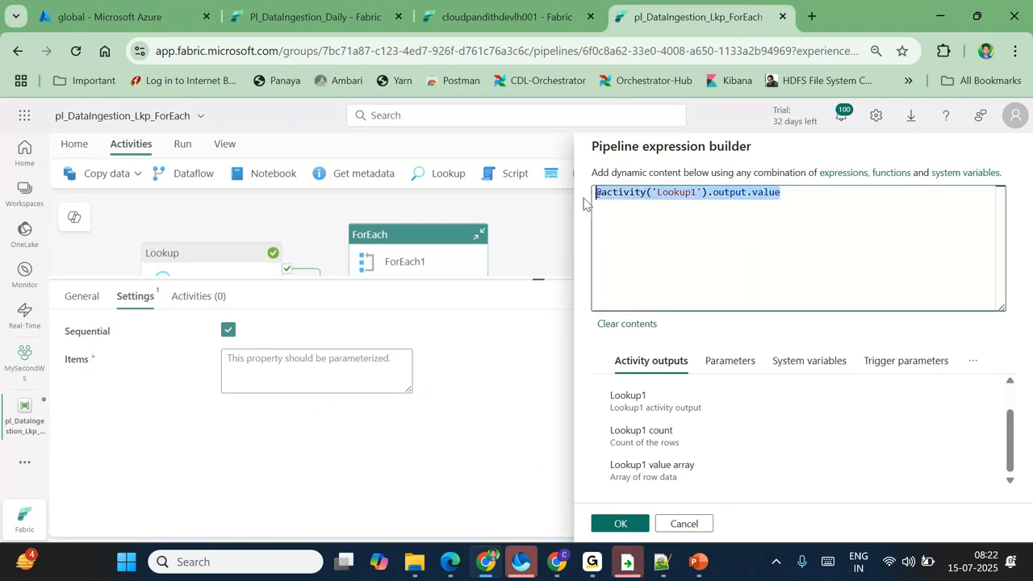
key("BackSpace")
left_click(682, 487)
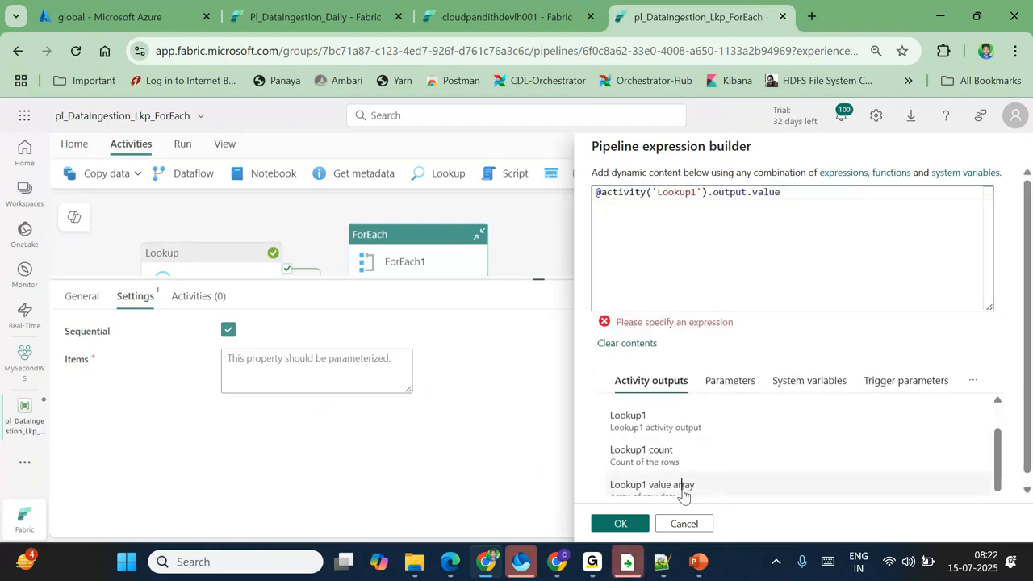
key("shift+Left")
key("shift+Left")
key("shift+Left")
key("shift+Left")
key("shift+Left")
key("shift+Left")
key("shift+Left")
key("shift+Left")
key("shift+Left")
key("shift+Left")
key("shift+Left")
key("shift+Left")
key("shift+Left")
key("shift+Left")
key("shift+Left")
key("shift+Left")
key("shift+Left")
key("shift+Left")
key("shift+Left")
key("shift+Left")
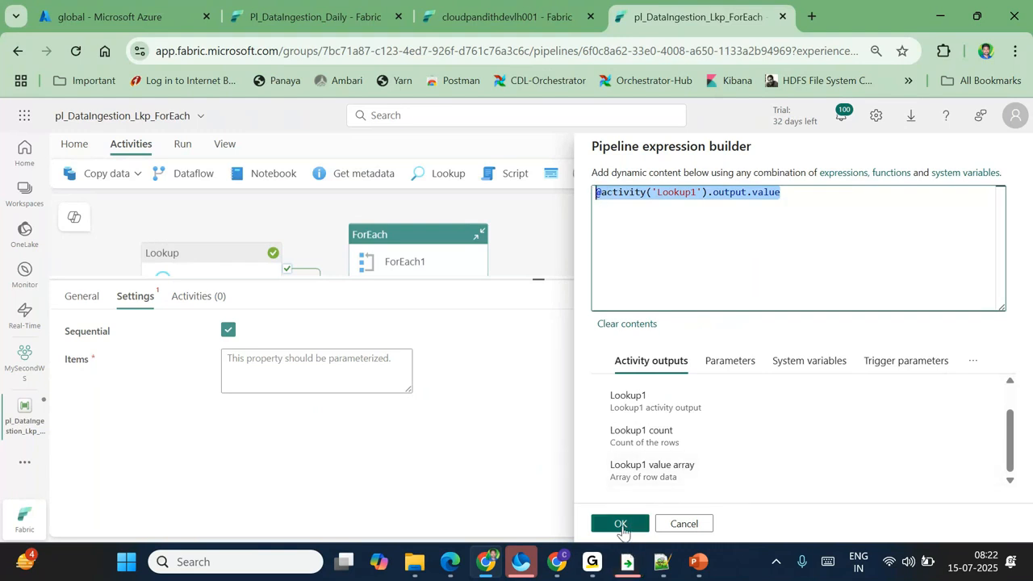
left_click(617, 524)
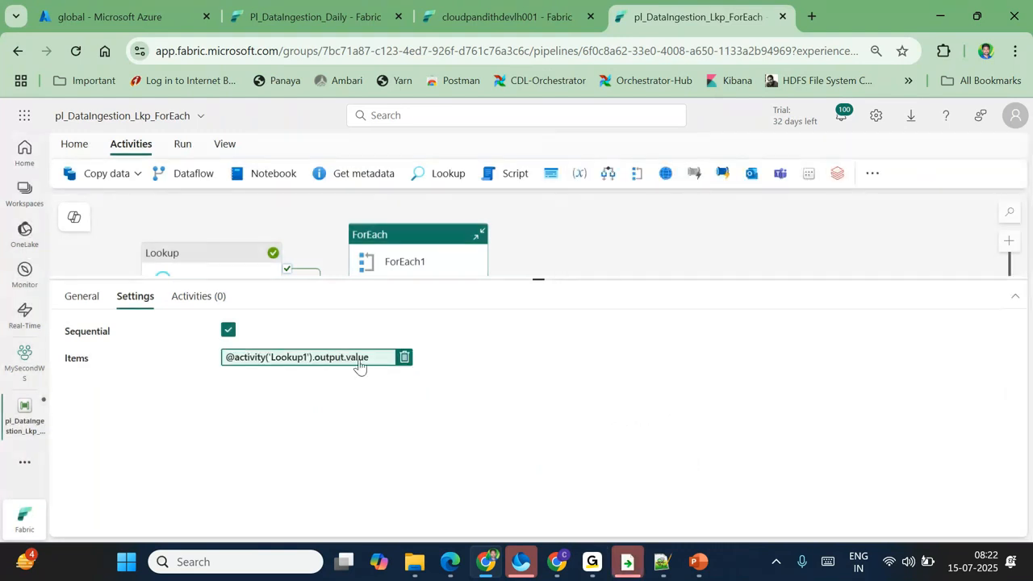
Step: Open ForEach1's empty inner canvas, return to the main pipeline, and reselect the loop
double_click(429, 254)
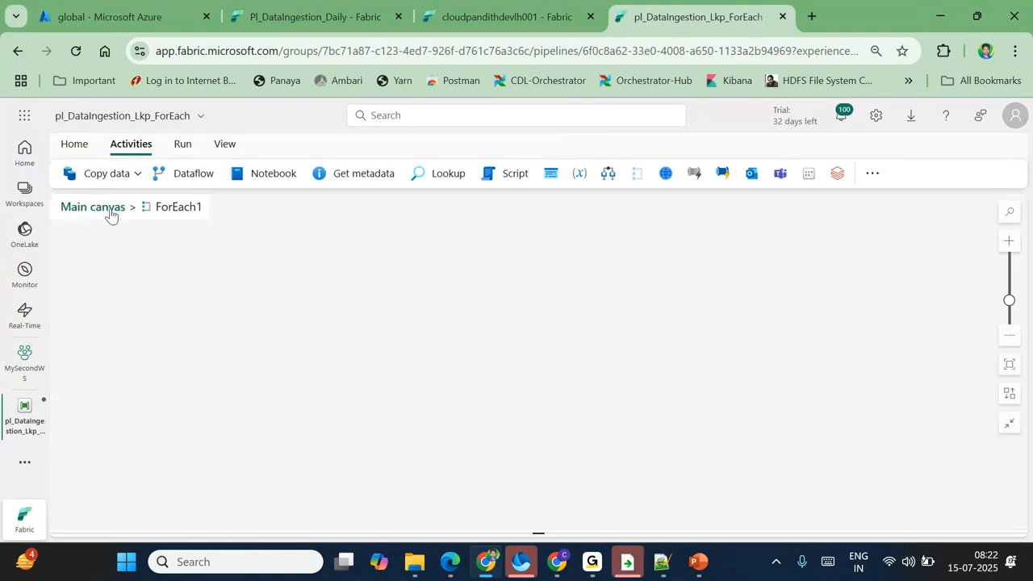
left_click(110, 212)
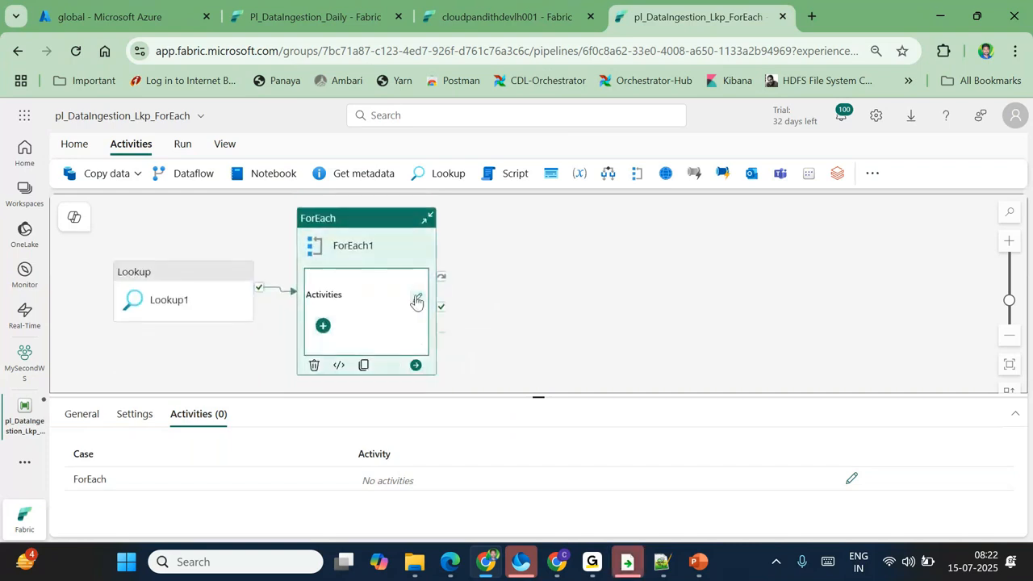
left_click(416, 301)
Step: Enter ForEach1's empty inner activities canvas via its Activities tab edit pencil
left_click(97, 208)
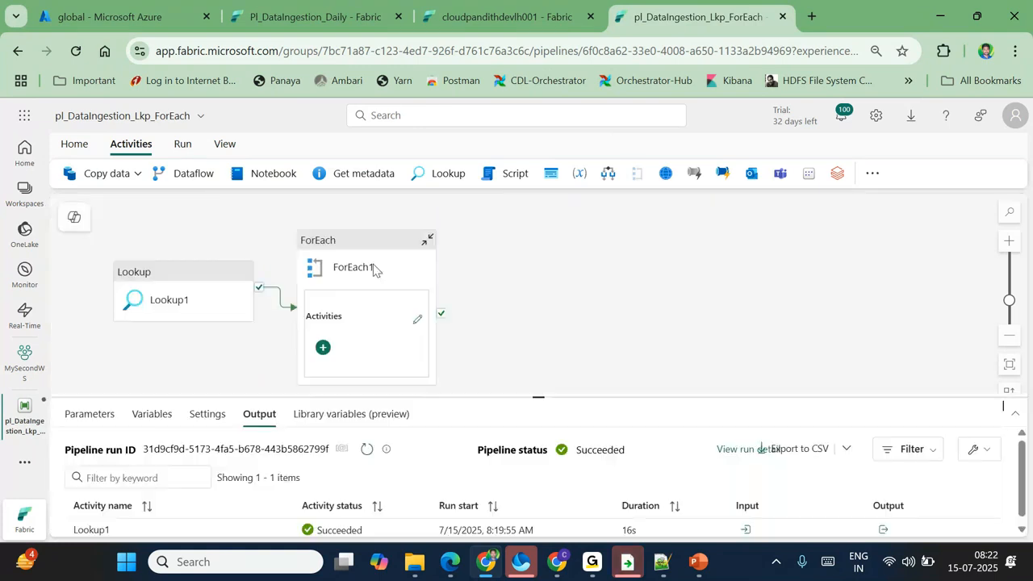
left_click(372, 264)
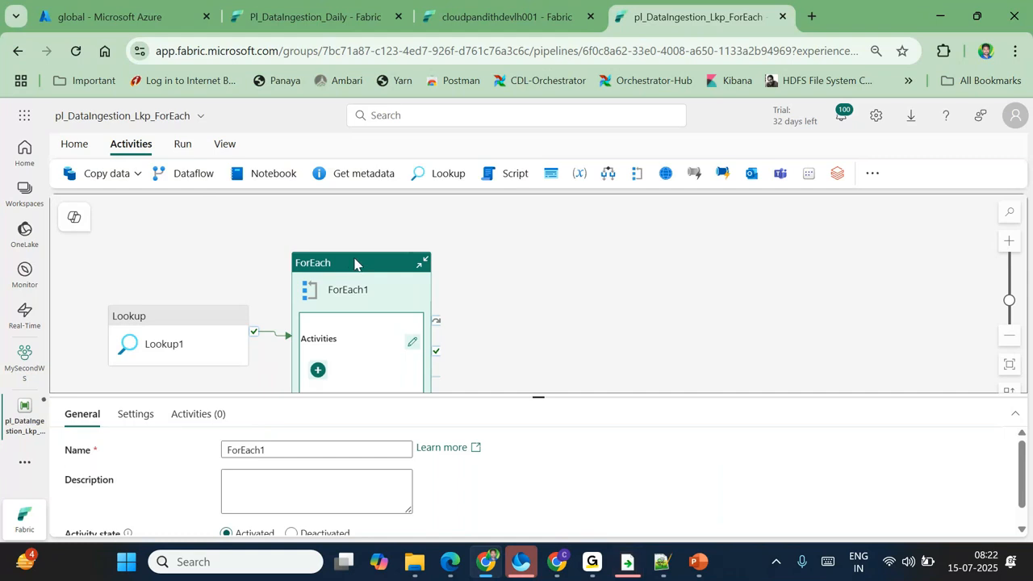
double_click(355, 263)
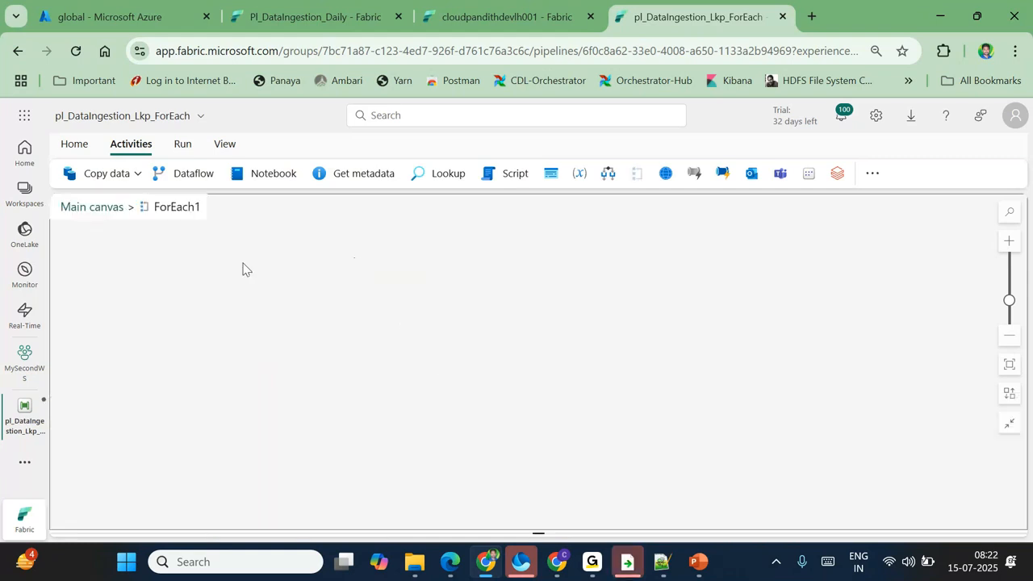
left_click(110, 216)
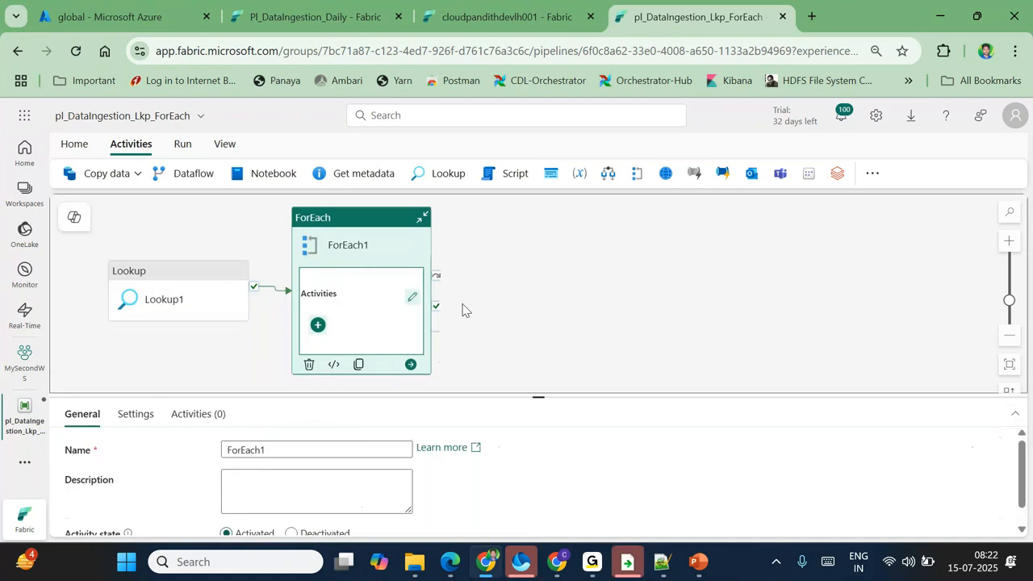
left_click(180, 417)
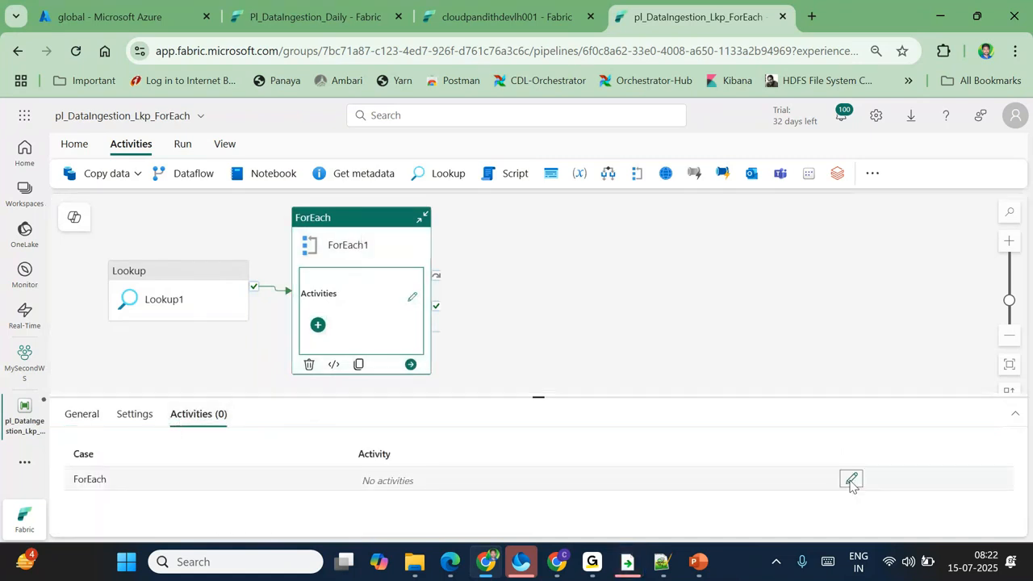
left_click(851, 478)
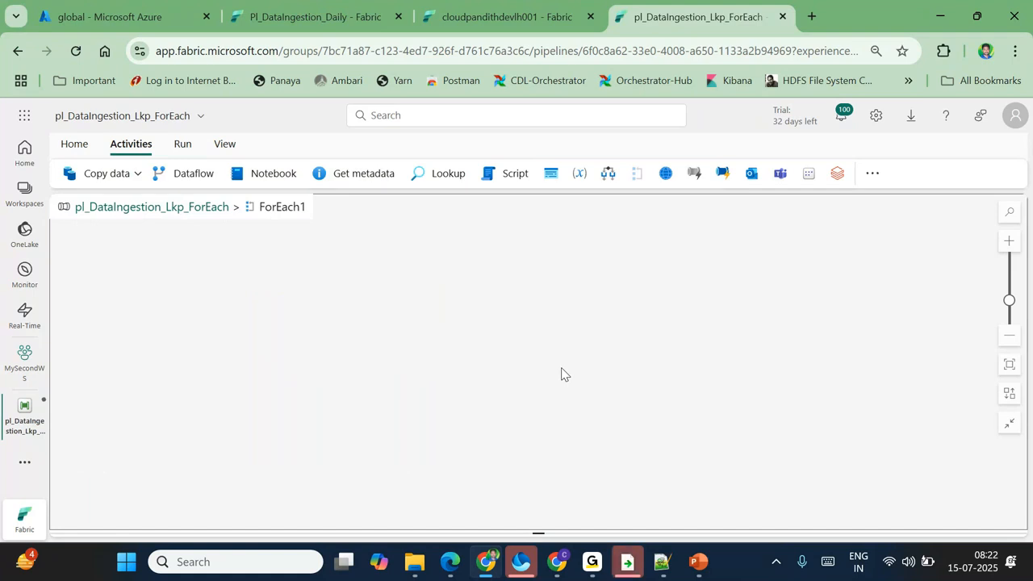
left_click(123, 175)
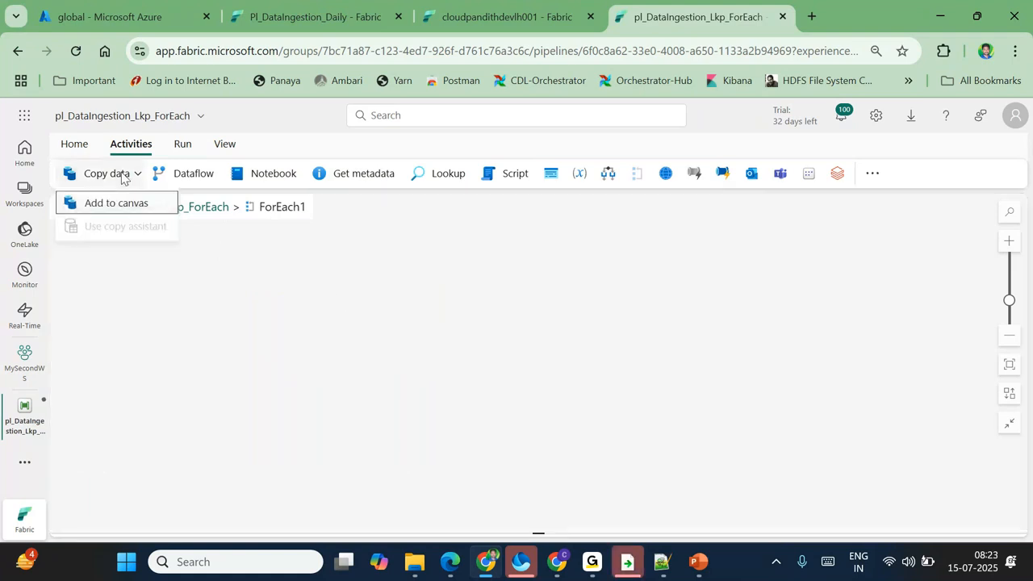
Step: Add a Copy data activity inside ForEach1 and show its enlarged Source settings
left_click(116, 203)
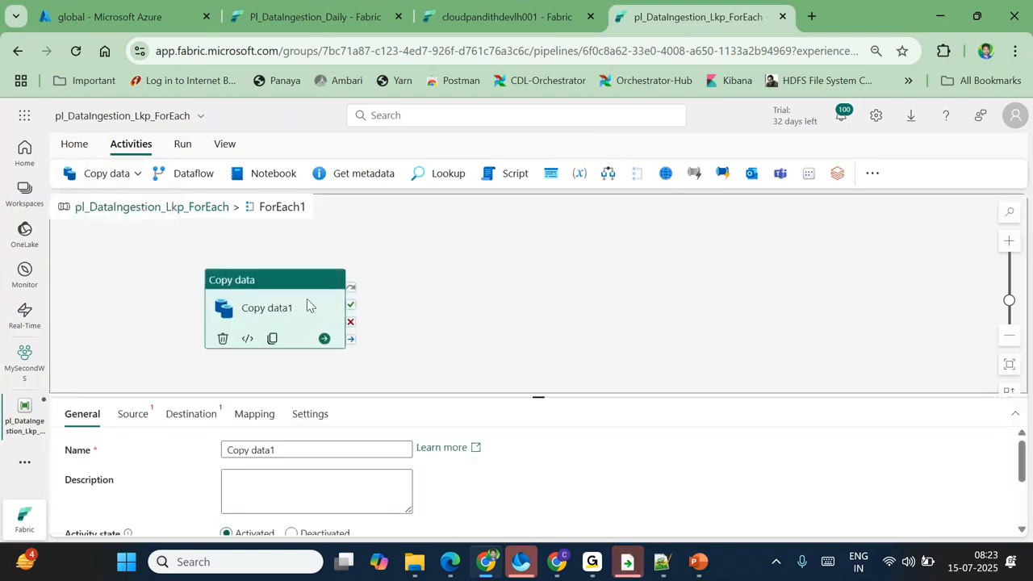
left_click_drag(306, 302, 360, 290)
left_click(132, 417)
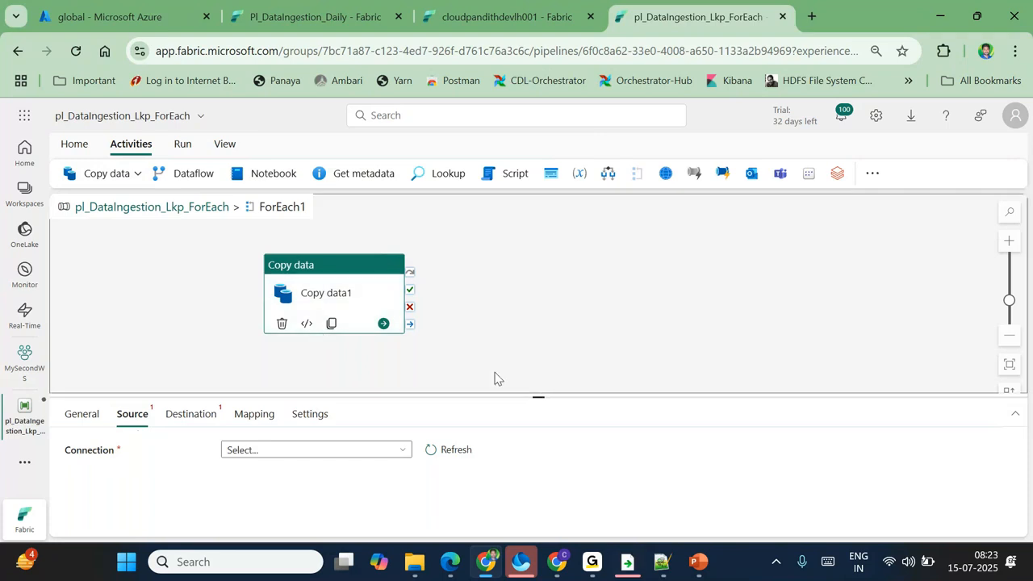
left_click_drag(549, 396, 536, 289)
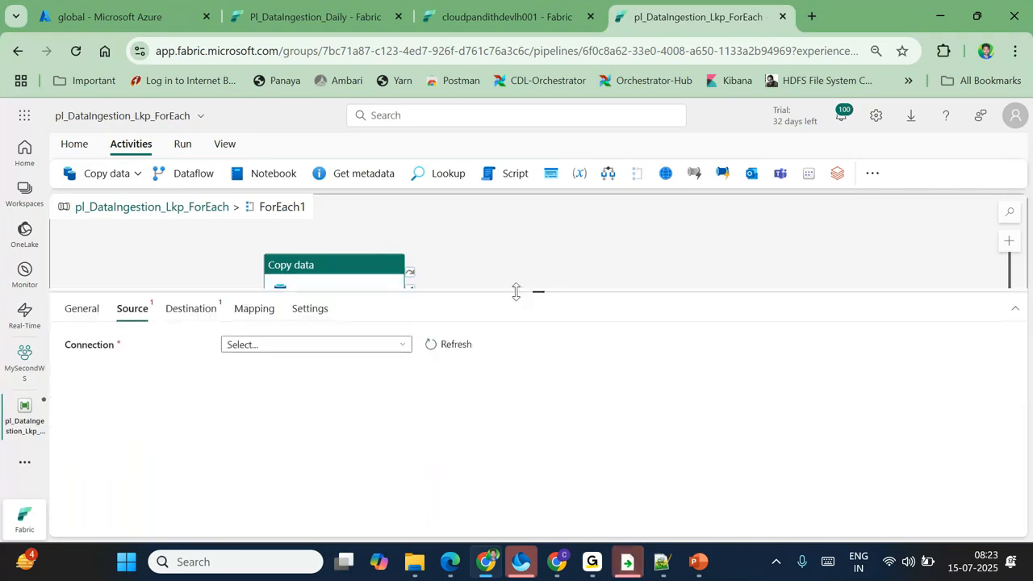
Step: Use ls_adlsgen2 cloudpandith70 as source and the cloudpandithdevlh001 lakehouse as destination
left_click(273, 346)
left_click(273, 345)
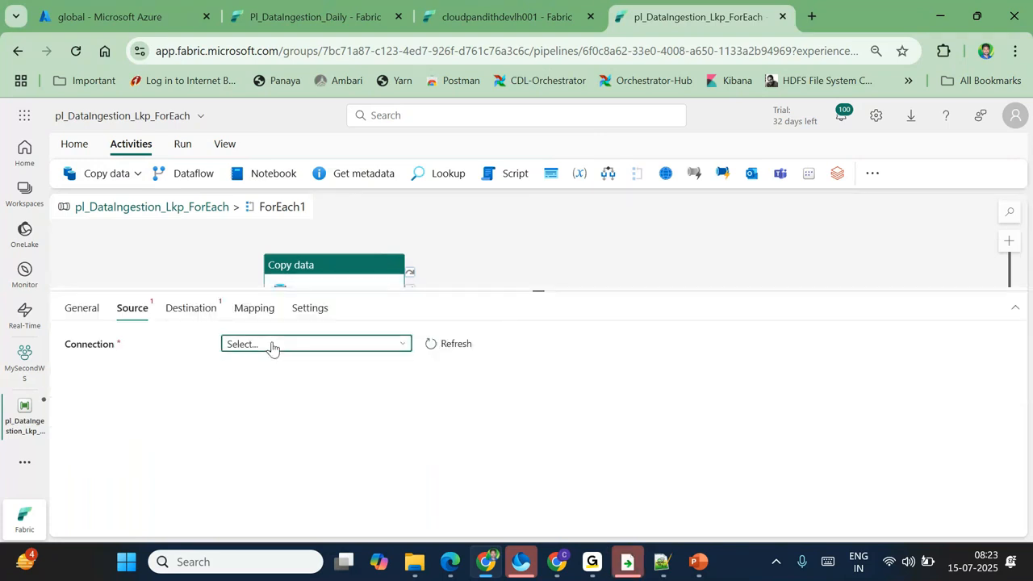
left_click(272, 348)
left_click(321, 364)
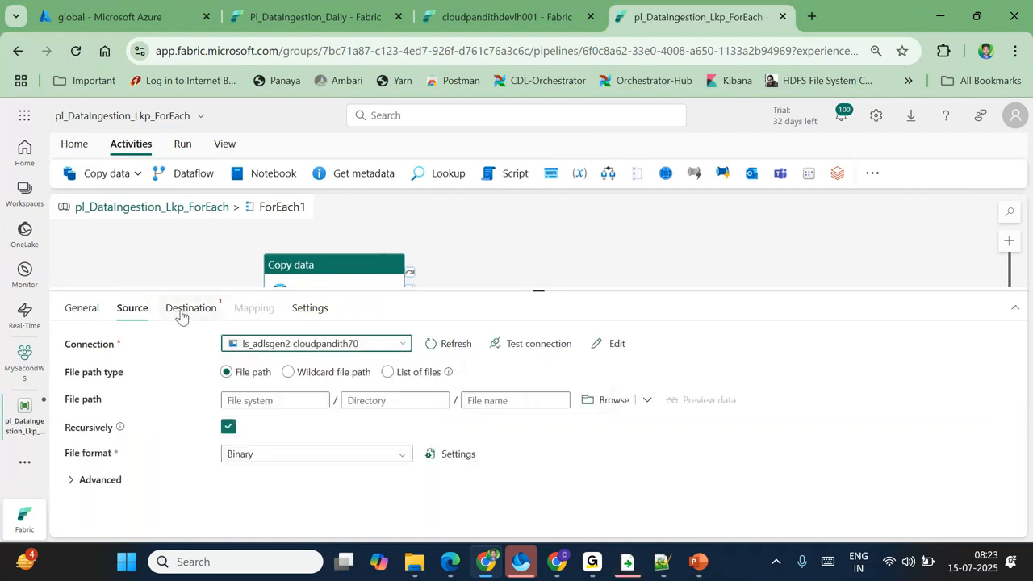
left_click(196, 309)
left_click(284, 347)
left_click(305, 386)
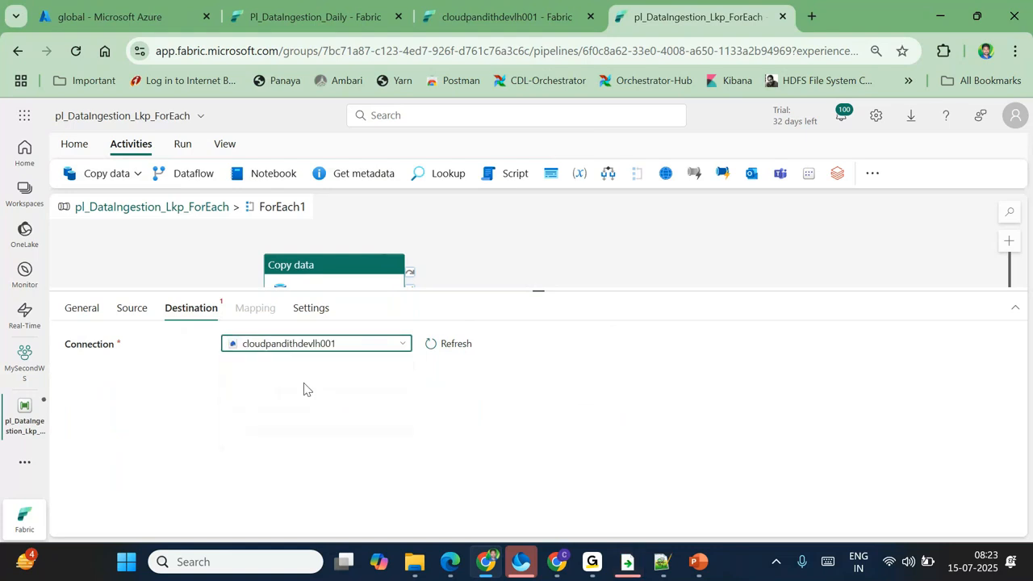
Step: Edit the source file system and directory, and point the destination at lakehouse Files
left_click(131, 308)
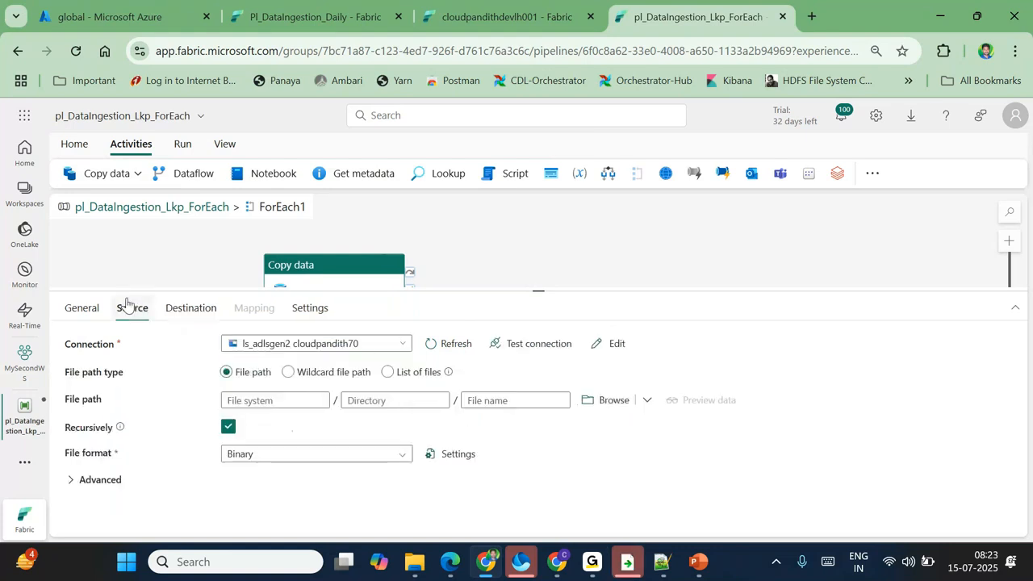
left_click(253, 399)
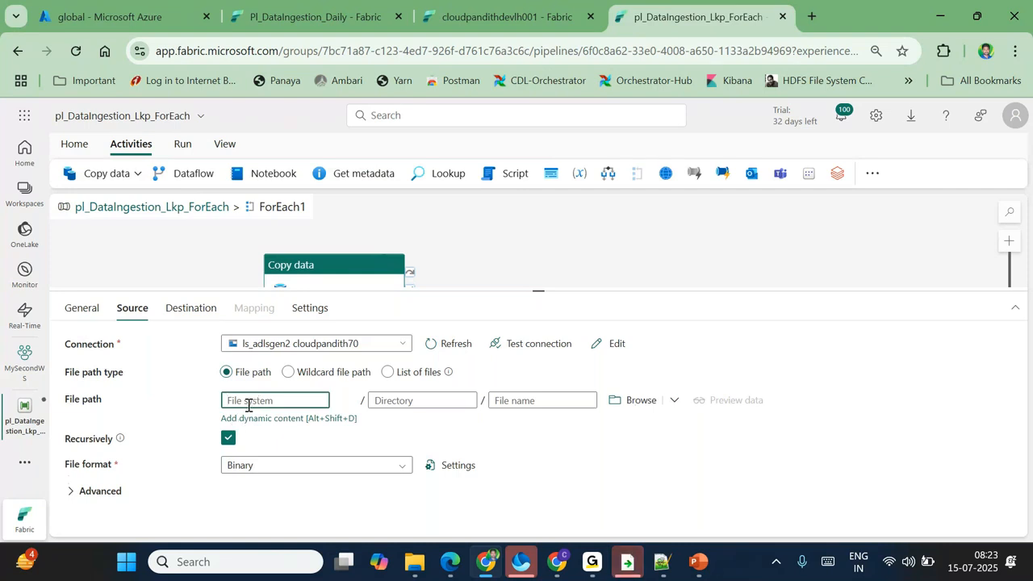
left_click(394, 400)
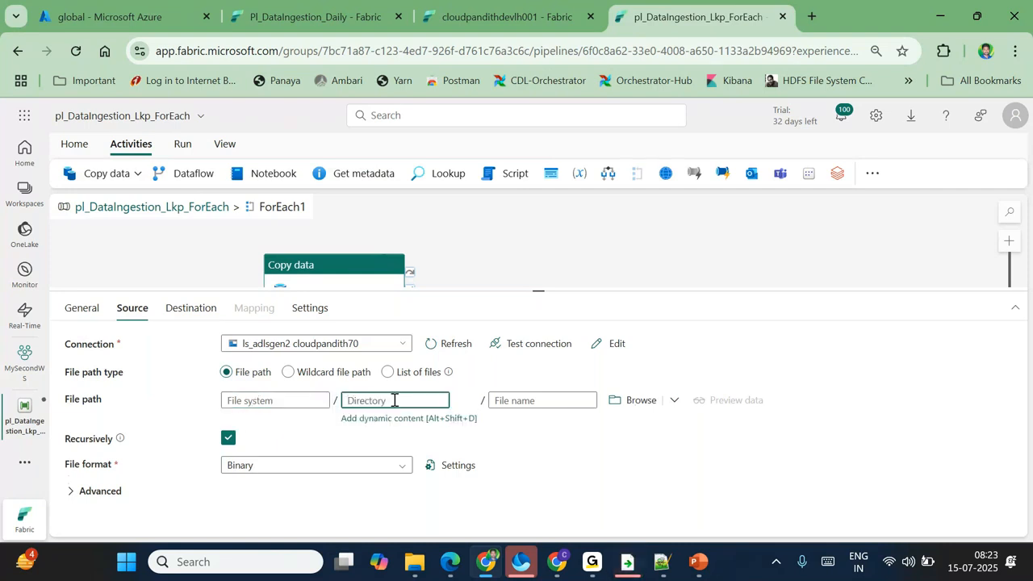
left_click(190, 307)
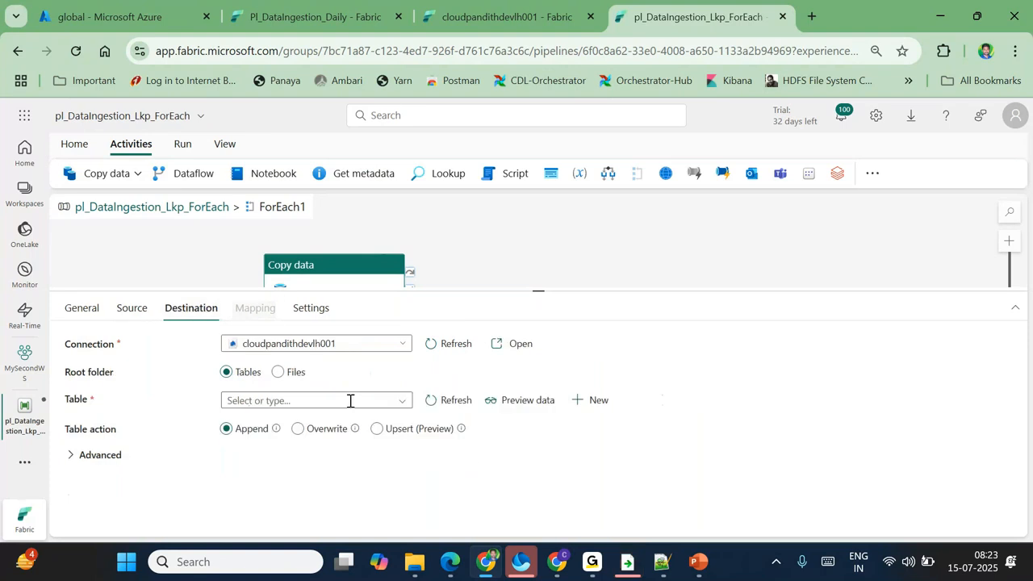
left_click(278, 371)
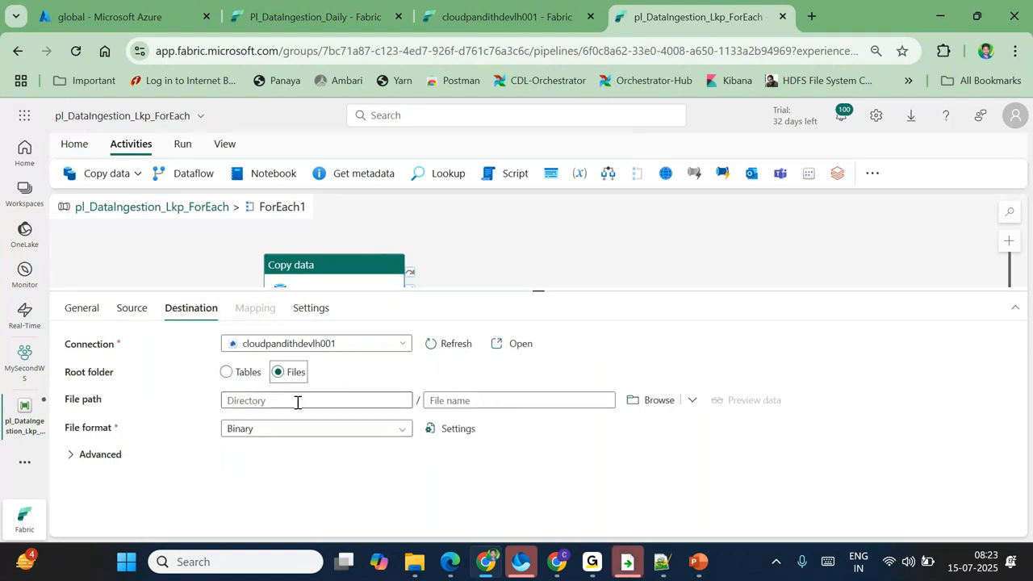
left_click(269, 403)
left_click(133, 301)
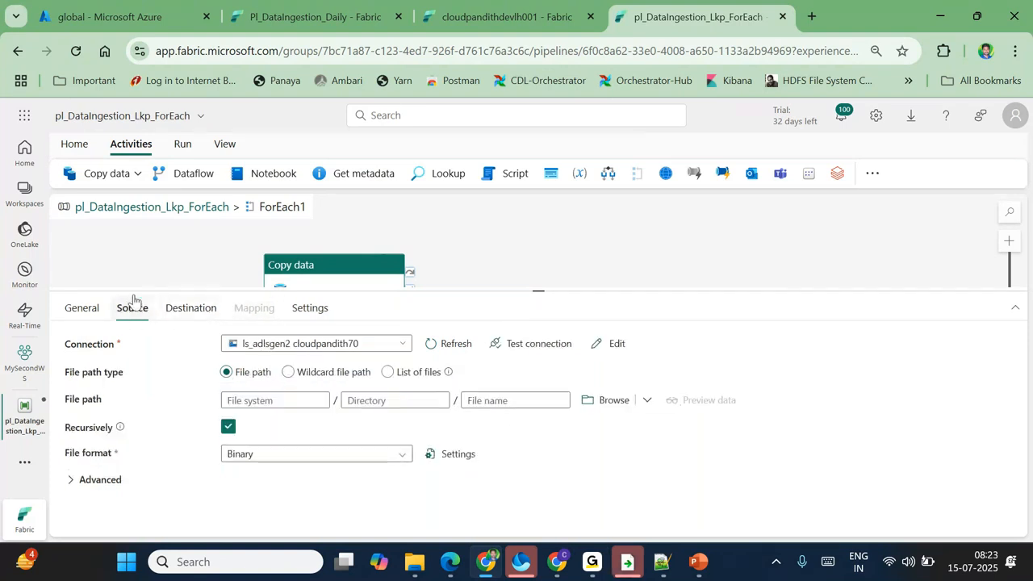
Step: Switch the source to Wildcard file path and focus its file system and file name boxes
left_click(289, 374)
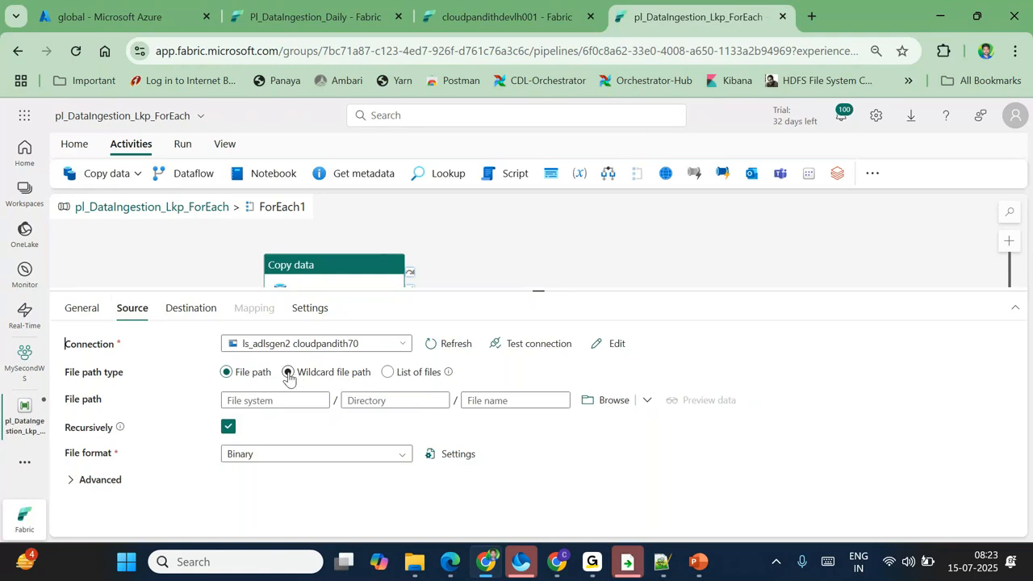
left_click(329, 401)
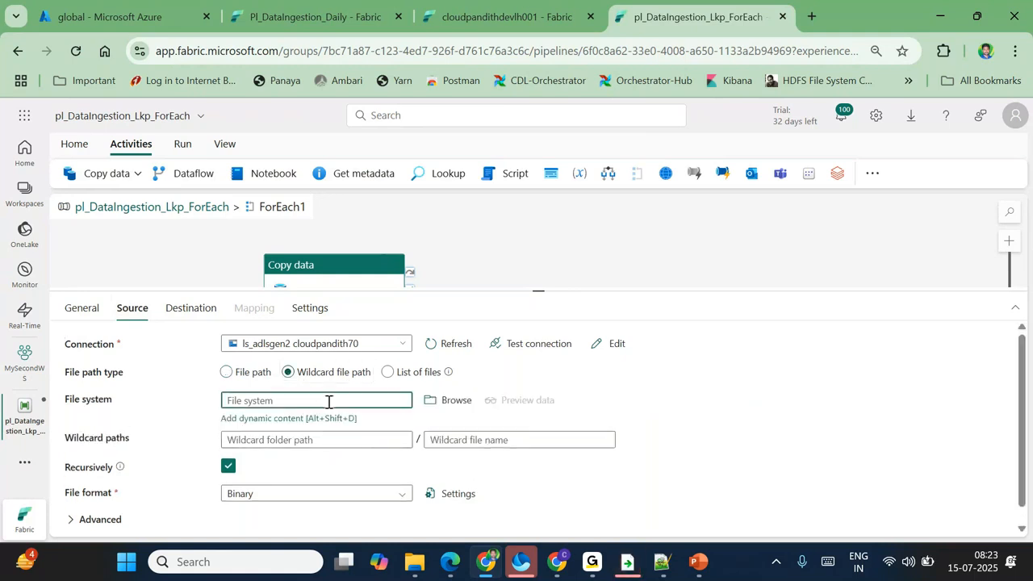
left_click(438, 440)
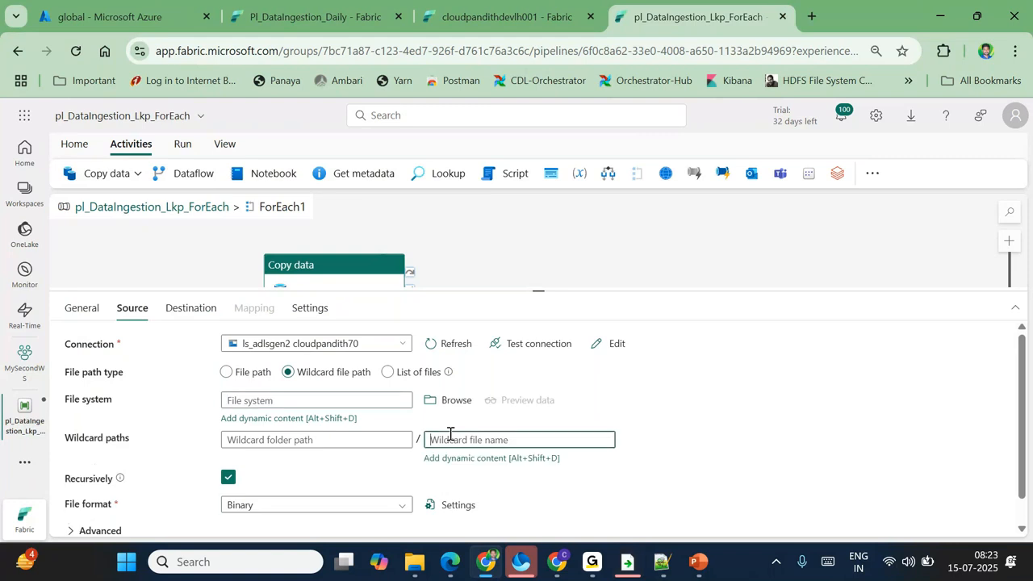
left_click(280, 399)
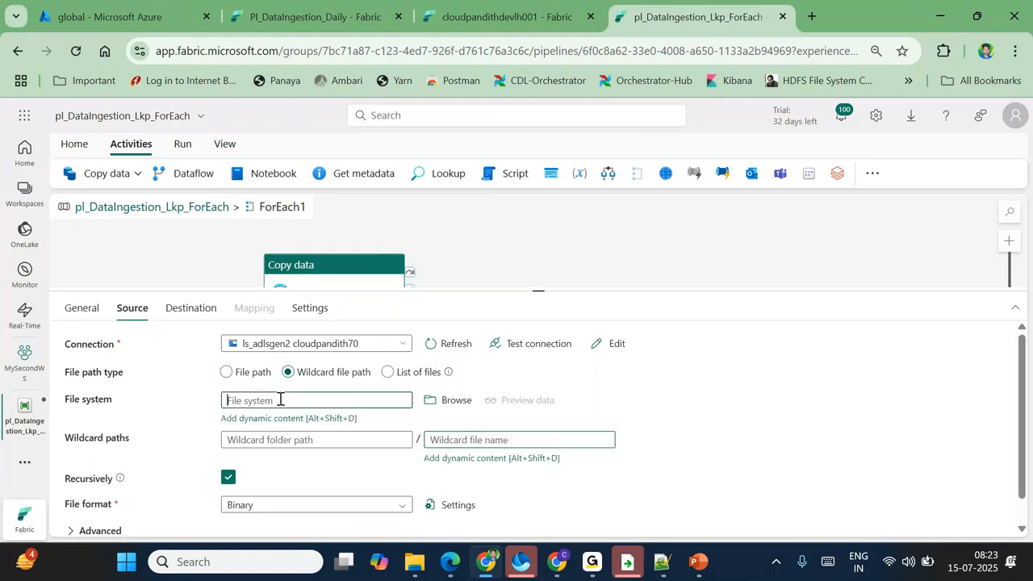
left_click(672, 568)
left_click_drag(150, 171, 169, 266)
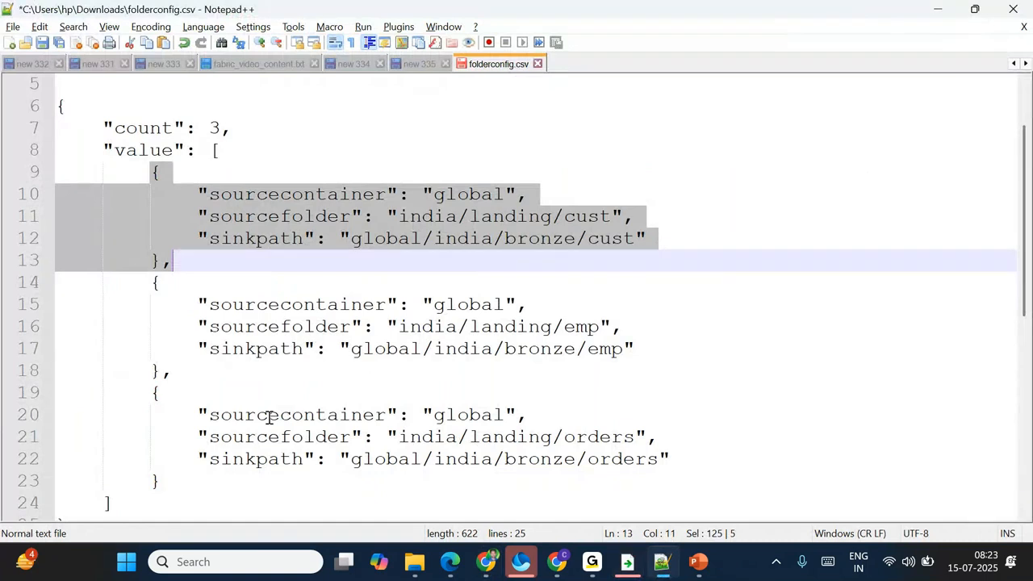
scroll(268, 416, "down", 3)
left_click(111, 408)
key("Return")
key("Return")
key("Return")
type("@item().")
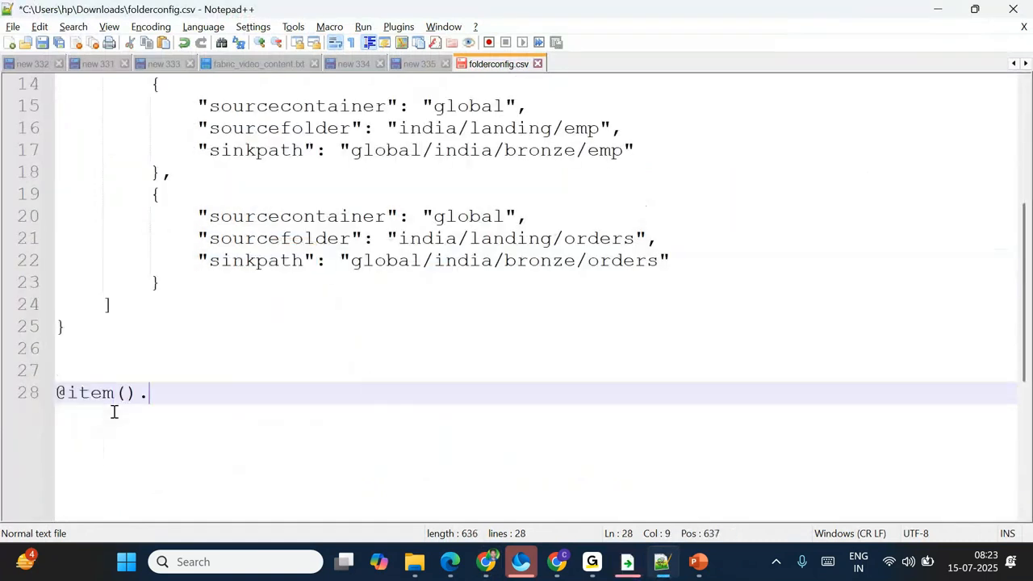
scroll(113, 412, "up", 1)
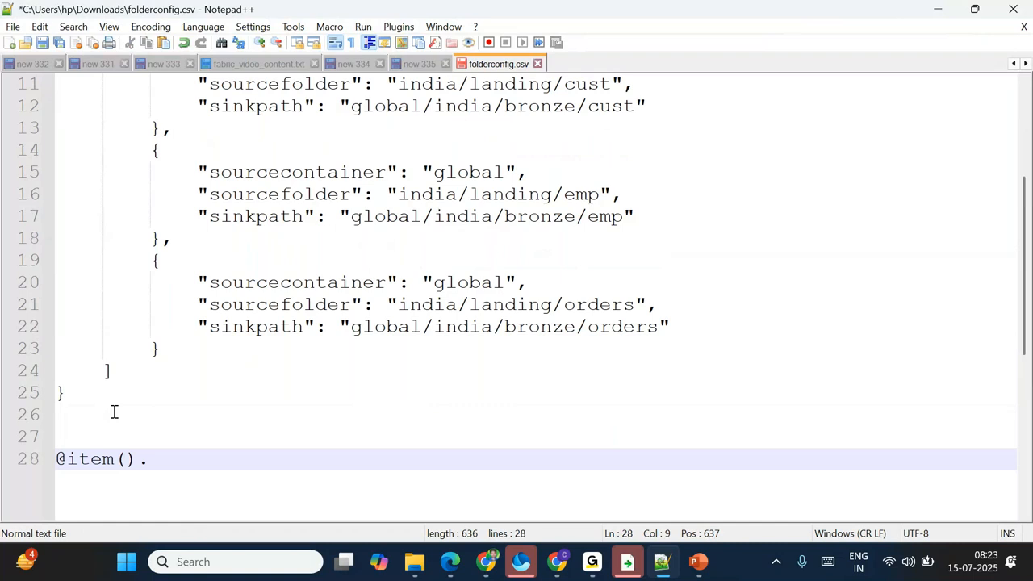
scroll(113, 411, "up", 3)
left_click_drag(150, 239, 176, 326)
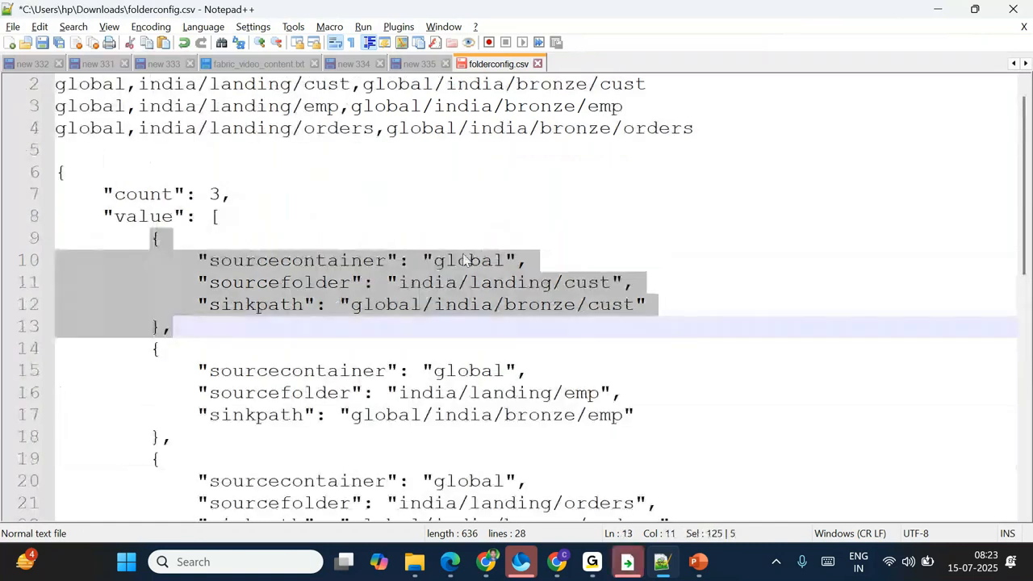
left_click(469, 259)
double_click(468, 258)
double_click(341, 260)
key("ctrl+c")
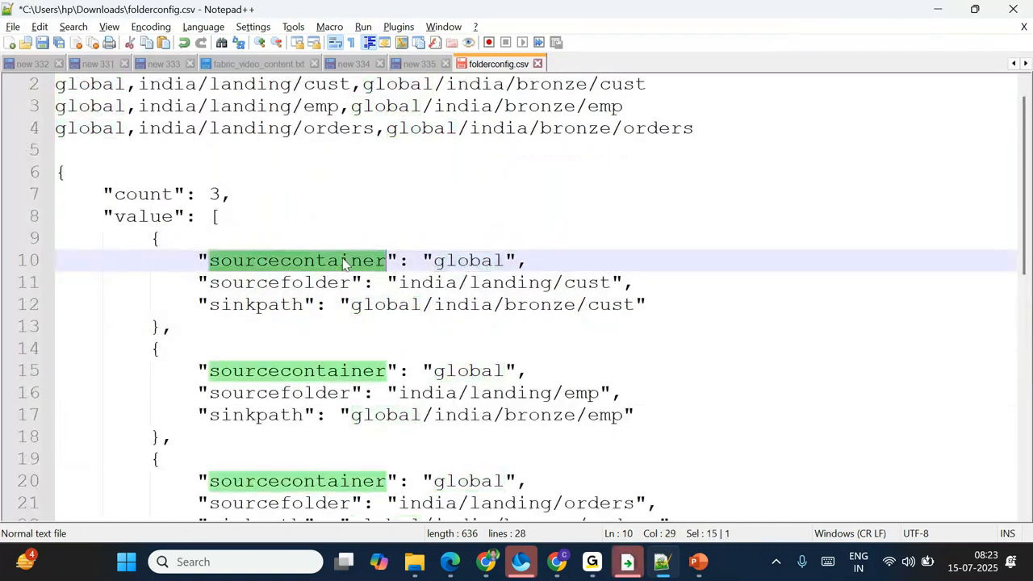
scroll(334, 292, "down", 5)
left_click(166, 328)
key("ctrl+v")
key("Return")
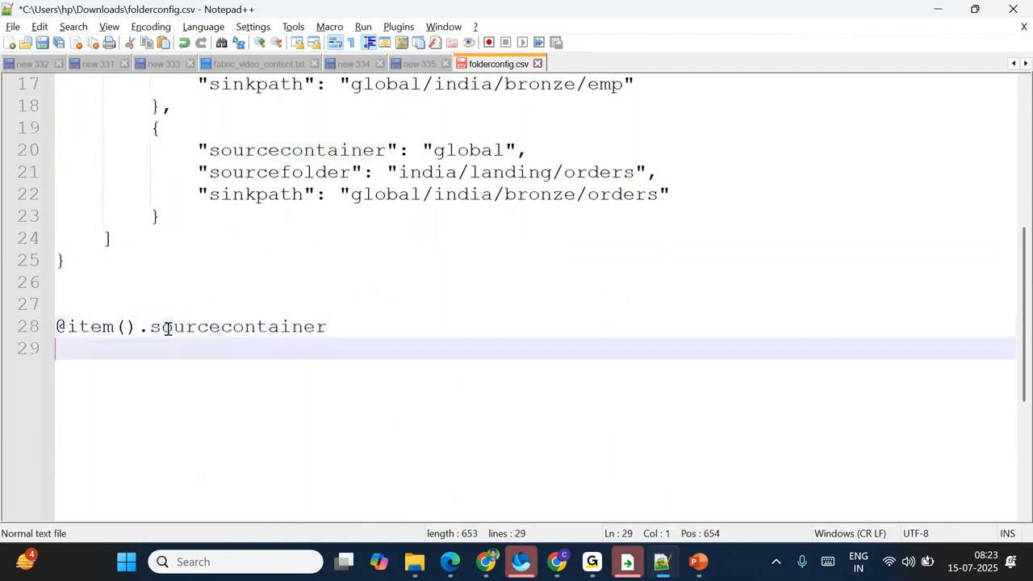
key("Return")
scroll(645, 156, "up", 3)
left_click_drag(147, 106, 165, 211)
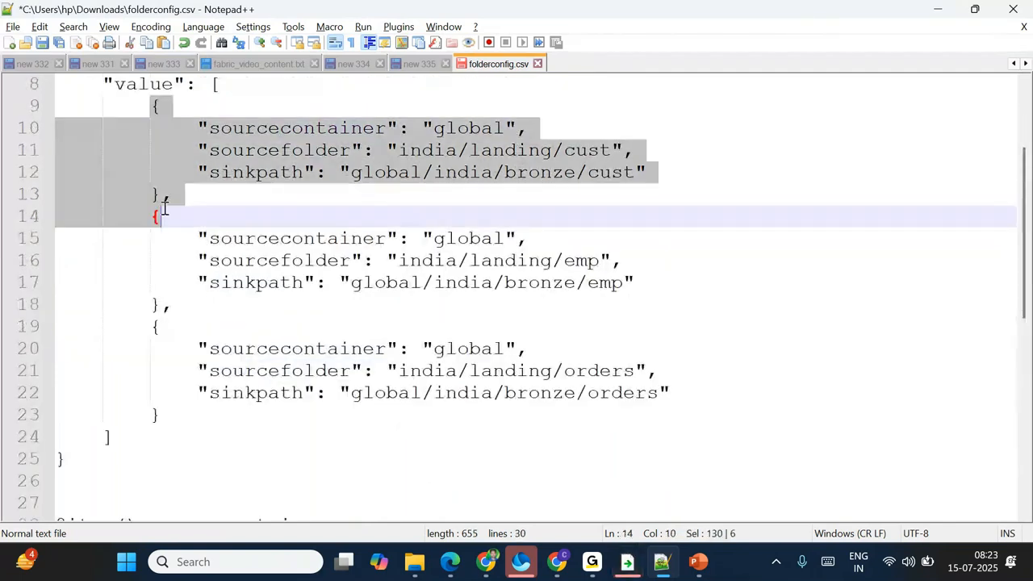
left_click(298, 150)
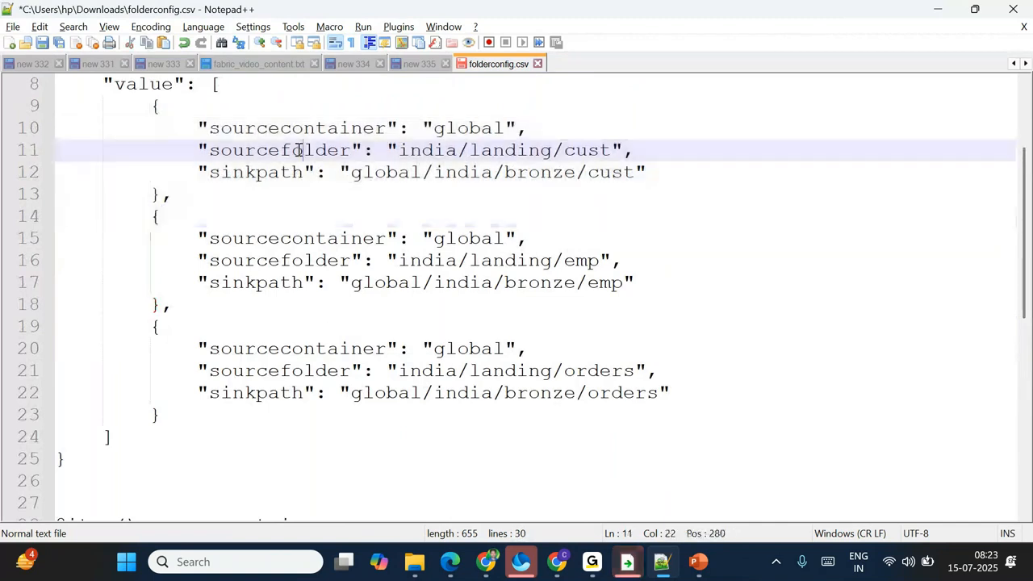
scroll(298, 150, "down", 2)
left_click_drag(327, 393, 56, 393)
key("ctrl+c")
key("End")
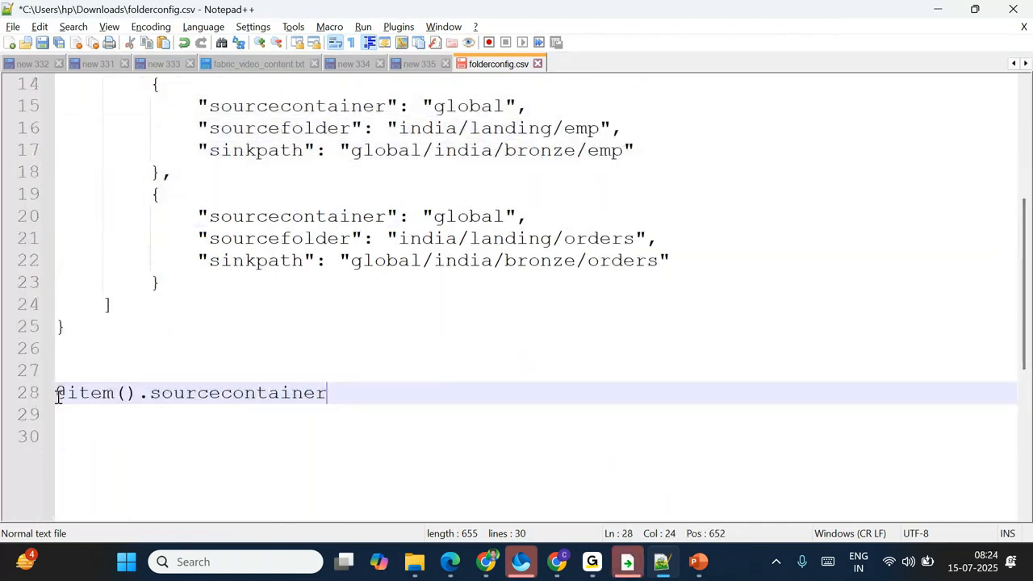
key("Return")
key("ctrl+v")
scroll(323, 416, "up", 4)
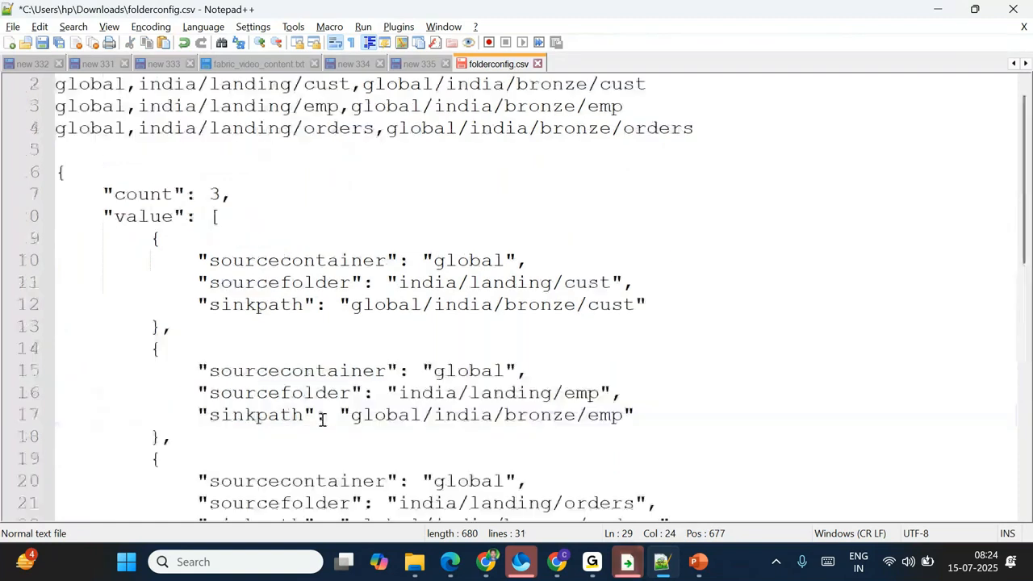
double_click(260, 281)
key("ctrl+c")
scroll(324, 324, "down", 4)
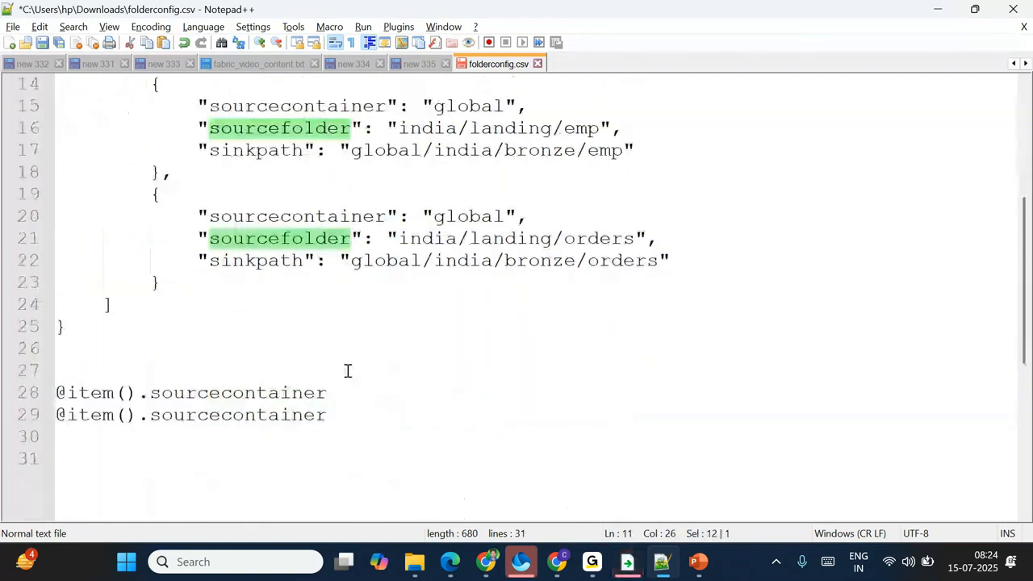
double_click(260, 414)
key("ctrl+v")
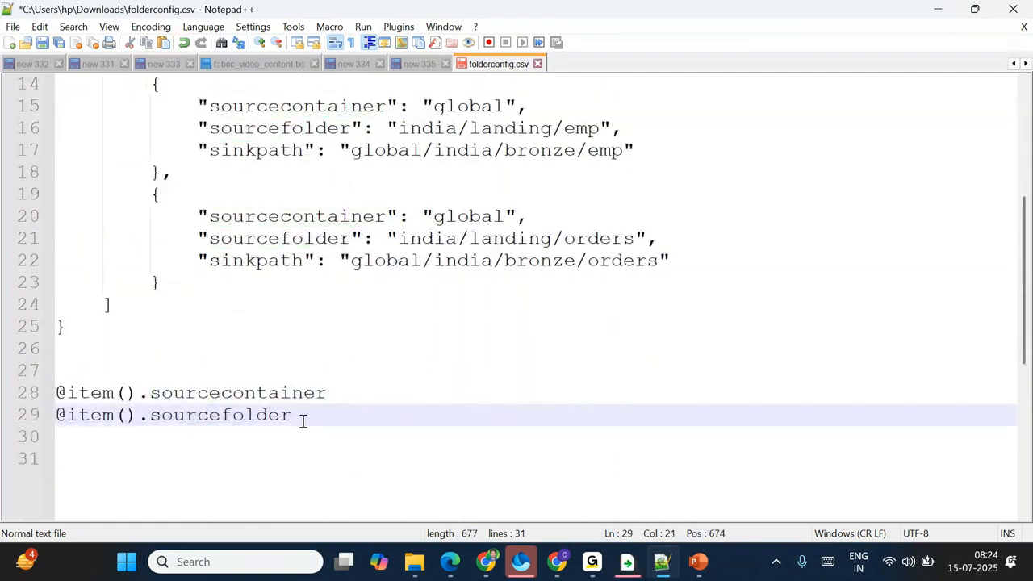
key("Return")
type("@item(")
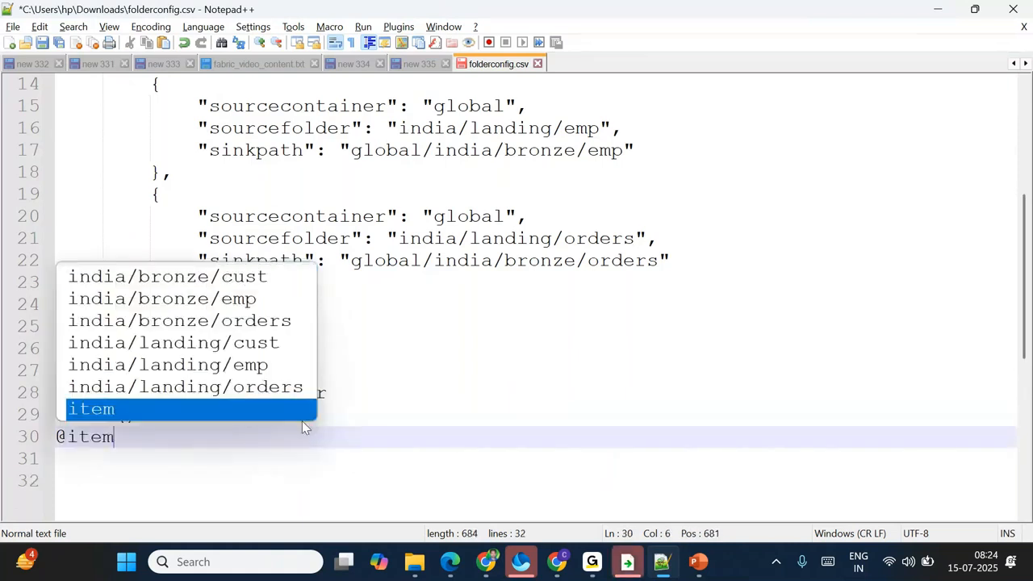
key("BackSpace")
type("().")
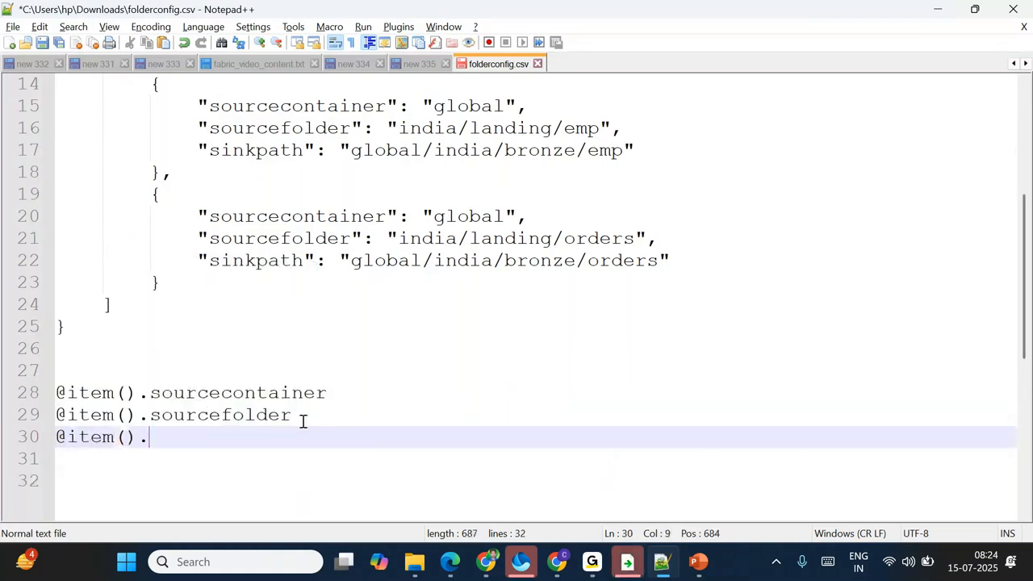
scroll(302, 421, "up", 3)
double_click(256, 238)
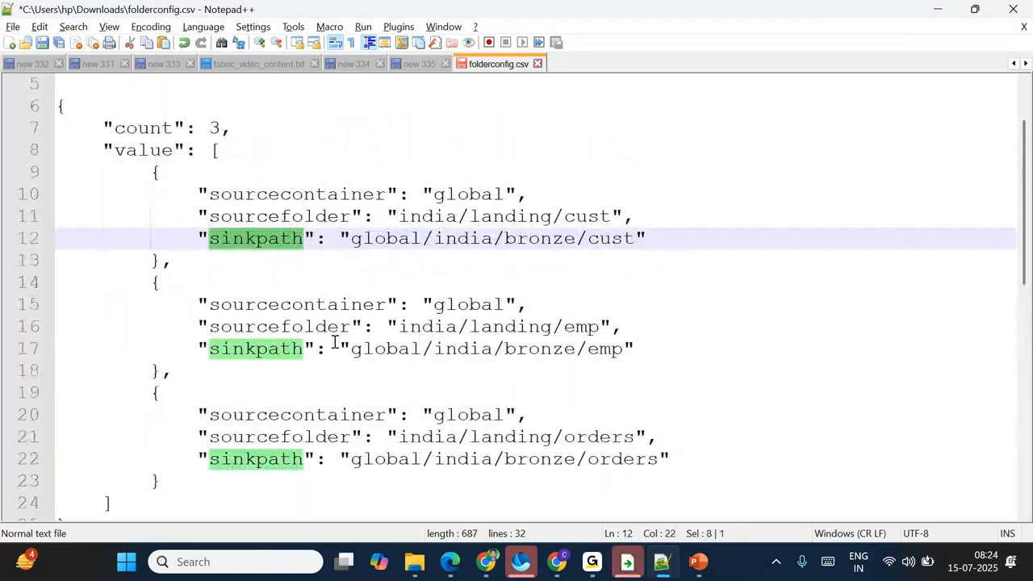
key("ctrl+c")
scroll(334, 342, "down", 4)
left_click(207, 368)
key("ctrl+v")
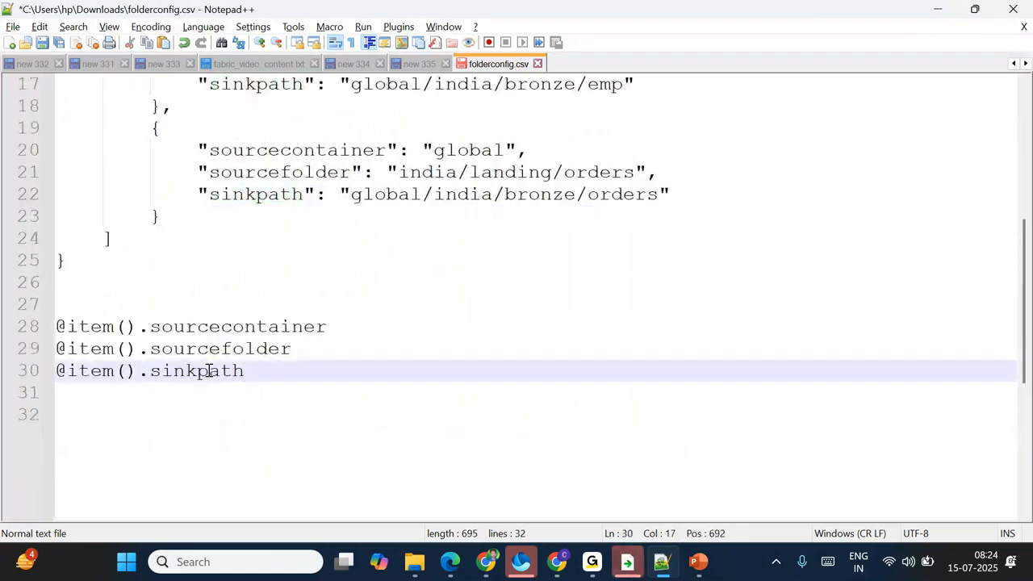
key("shift+Home")
key("BackSpace")
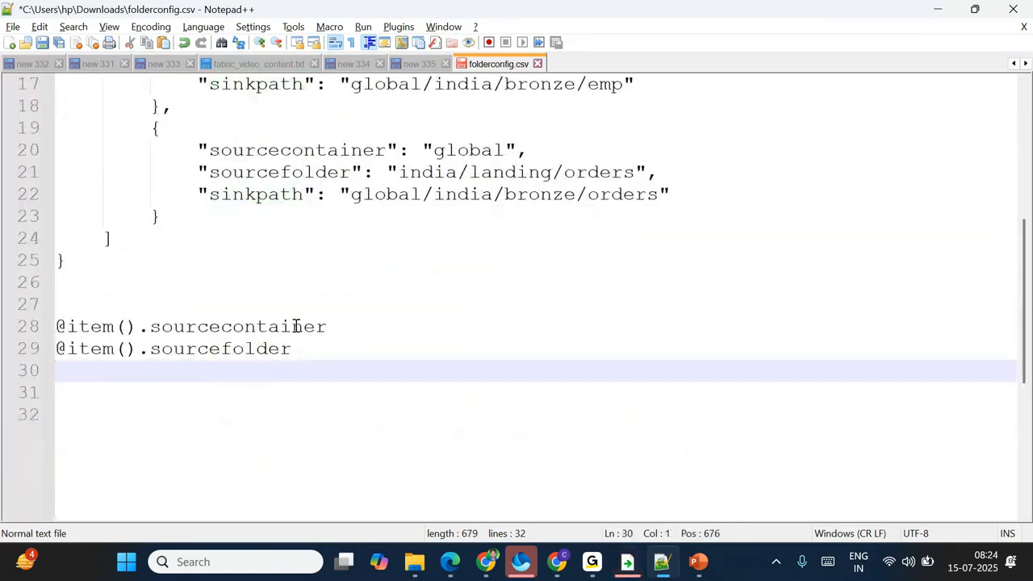
left_click(371, 332)
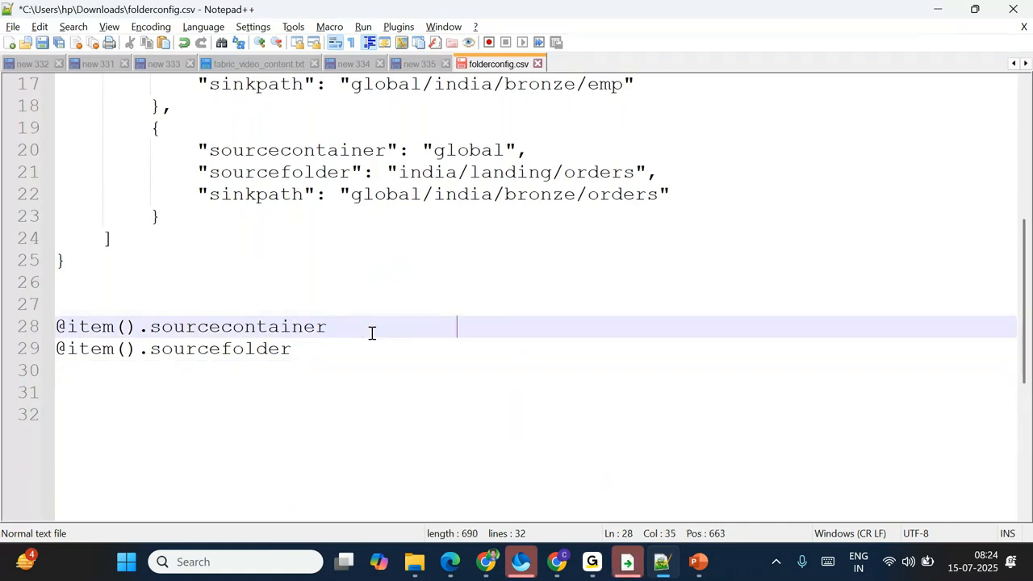
key("ctrl+v")
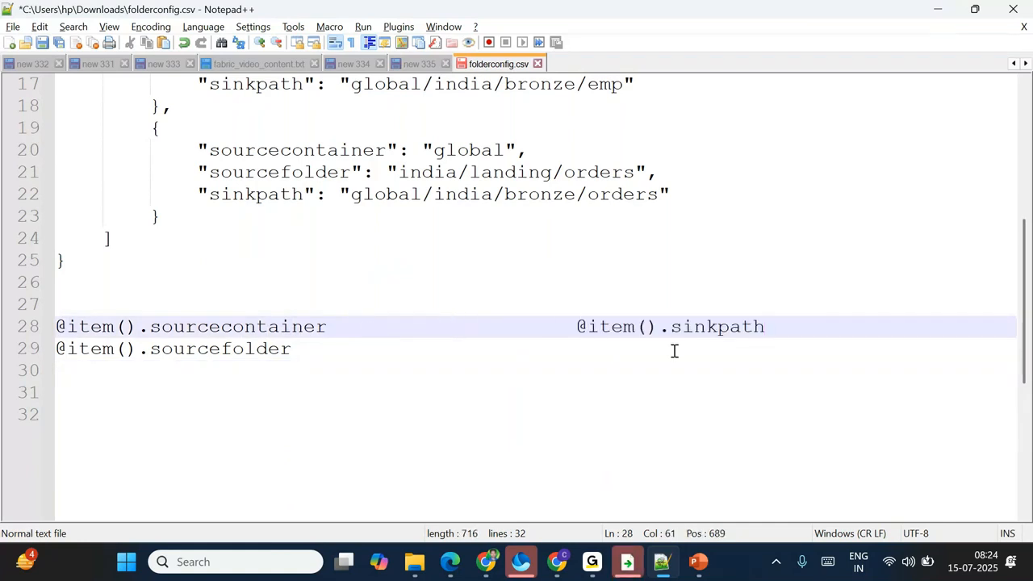
scroll(529, 331, "up", 2)
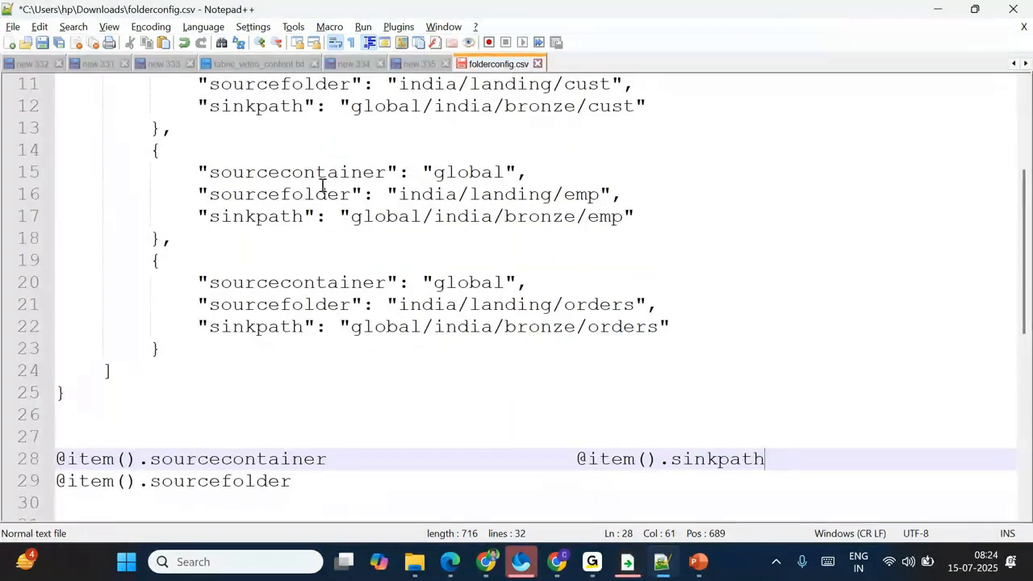
scroll(321, 185, "up", 2)
scroll(321, 185, "down", 1)
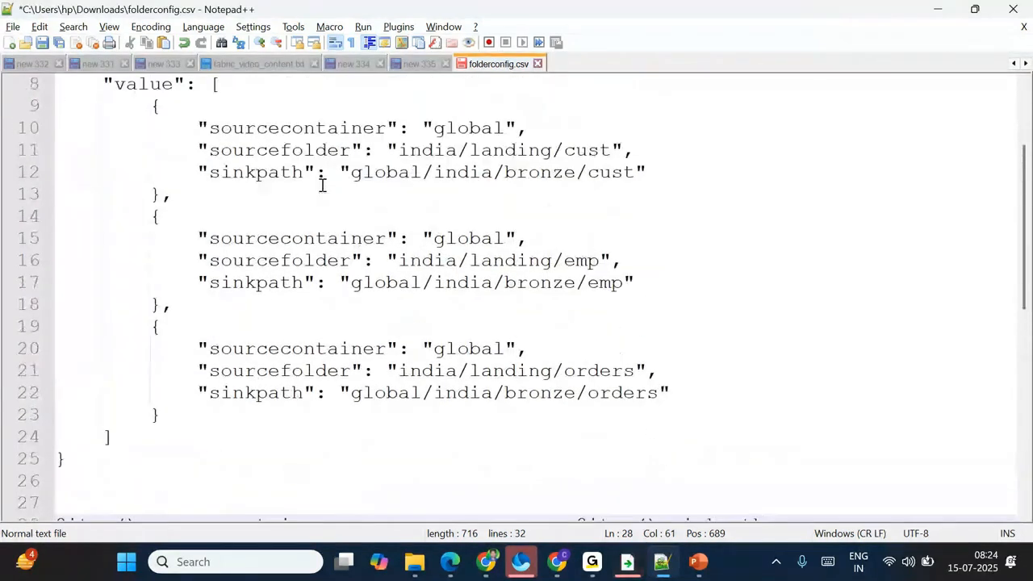
left_click(73, 502)
key("BackSpace")
key("BackSpace")
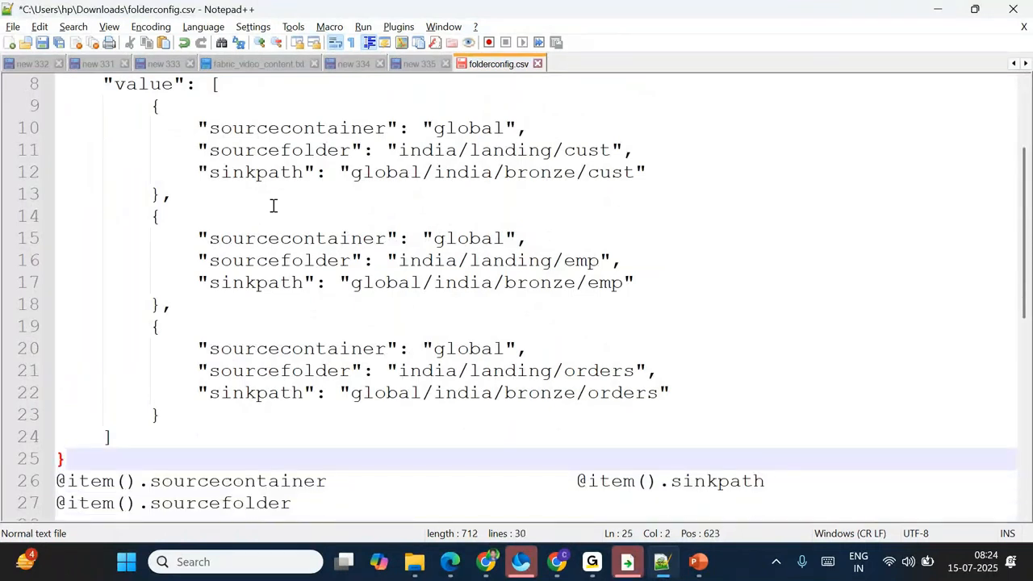
left_click_drag(151, 106, 185, 192)
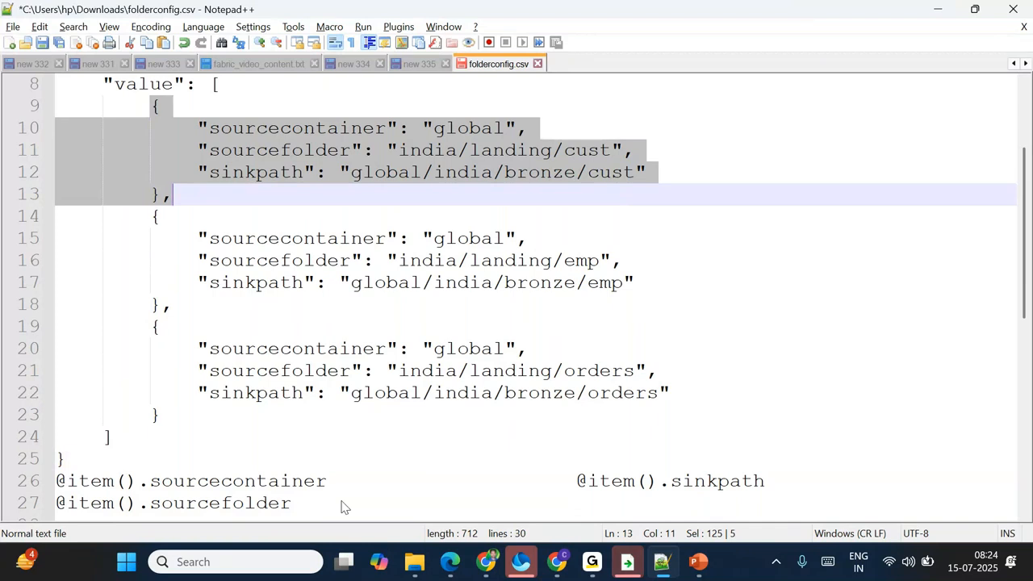
left_click_drag(336, 482, 55, 481)
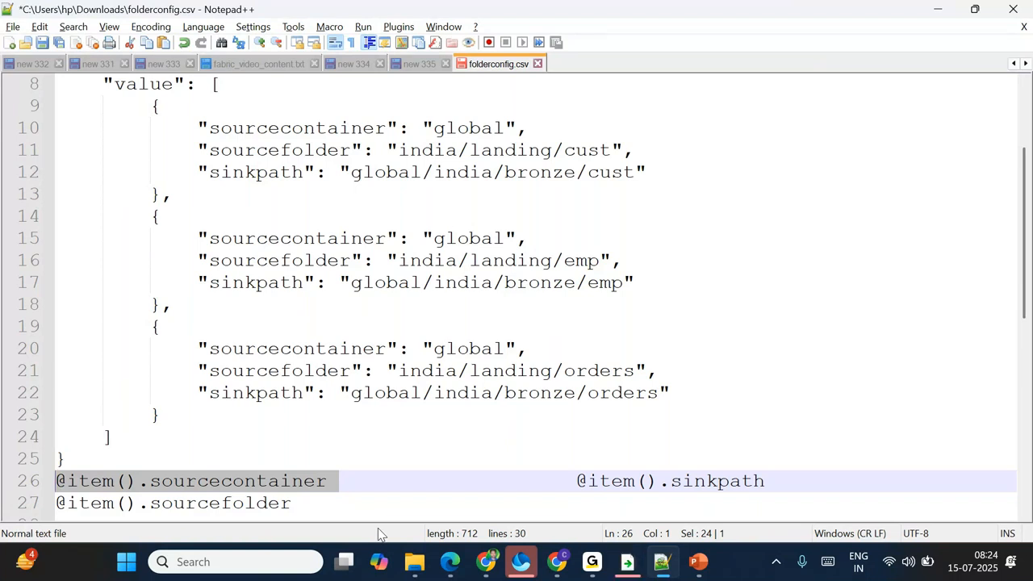
left_click_drag(178, 199, 145, 110)
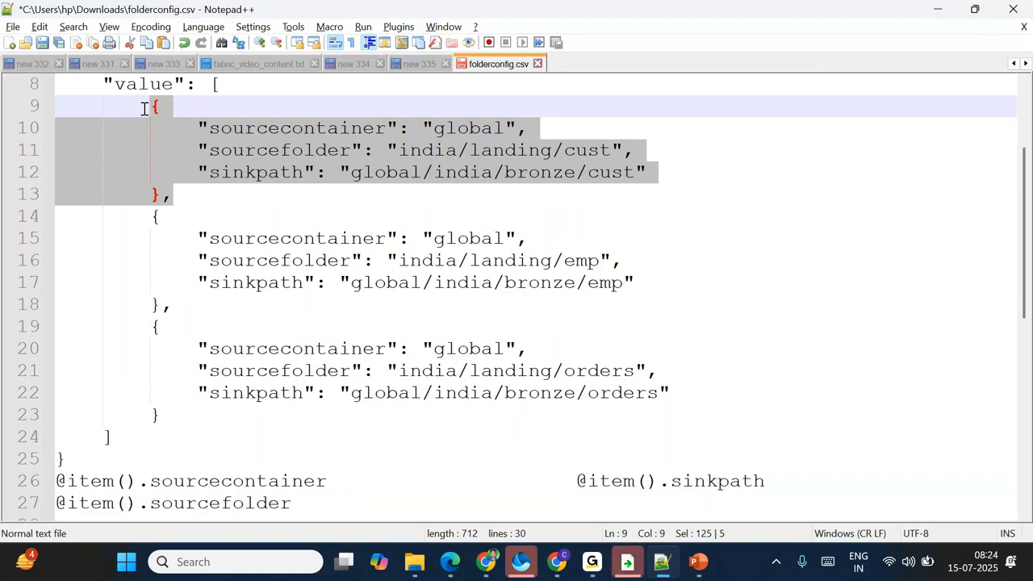
double_click(231, 479)
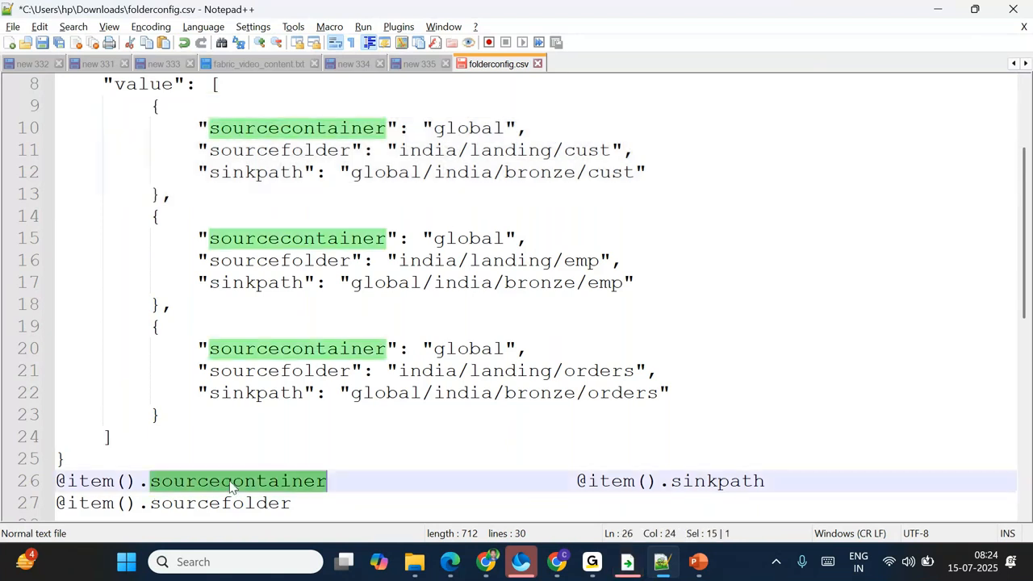
double_click(346, 476)
left_click_drag(346, 477, 47, 482)
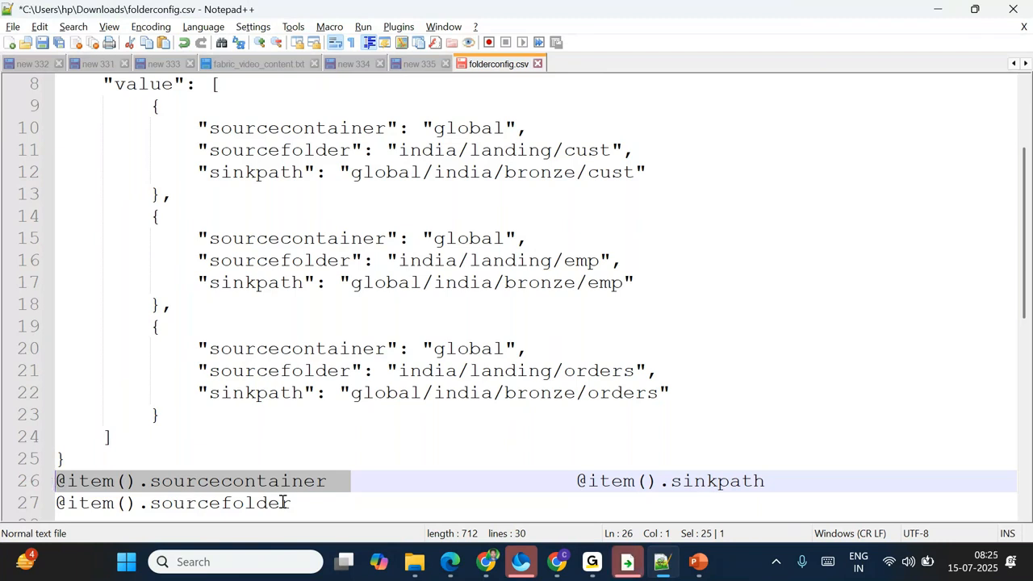
left_click_drag(302, 503, 60, 506)
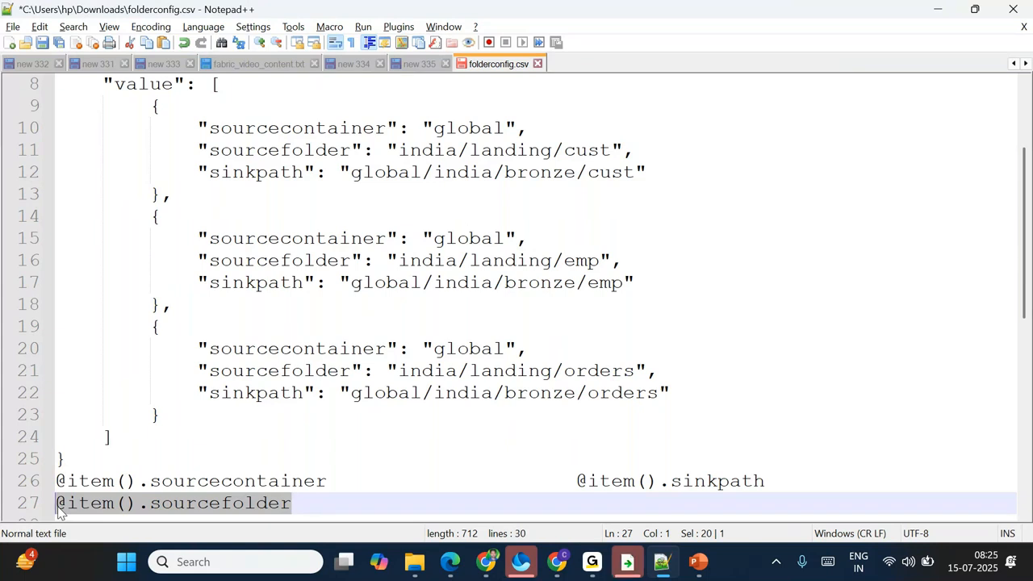
left_click_drag(767, 482, 575, 480)
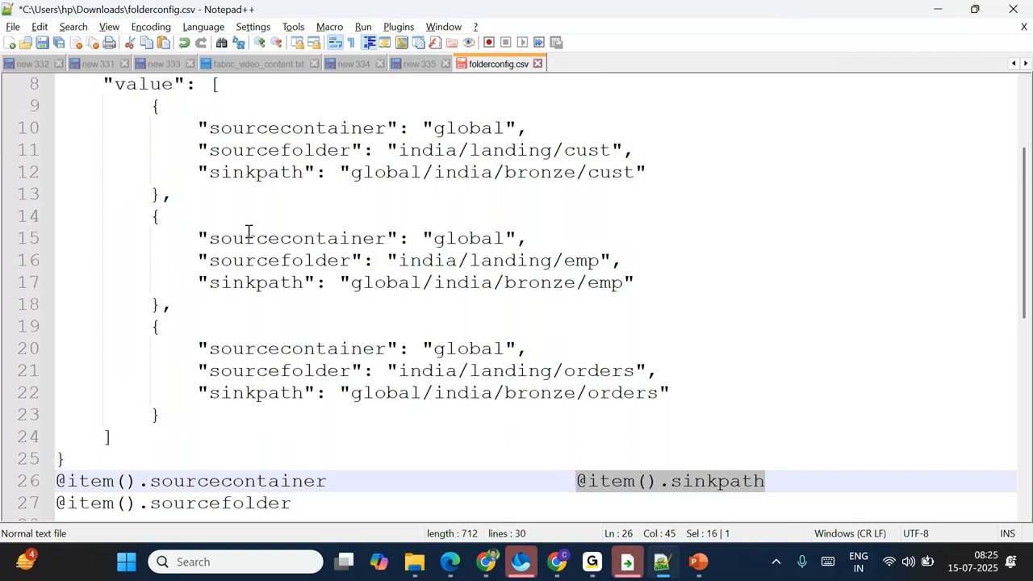
left_click_drag(308, 520, 57, 481)
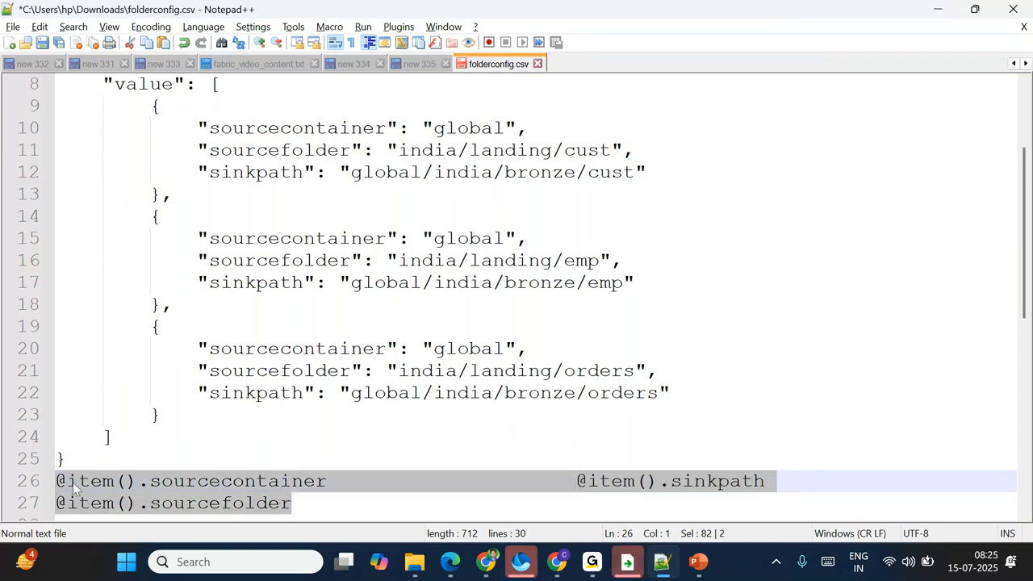
left_click_drag(433, 127, 630, 142)
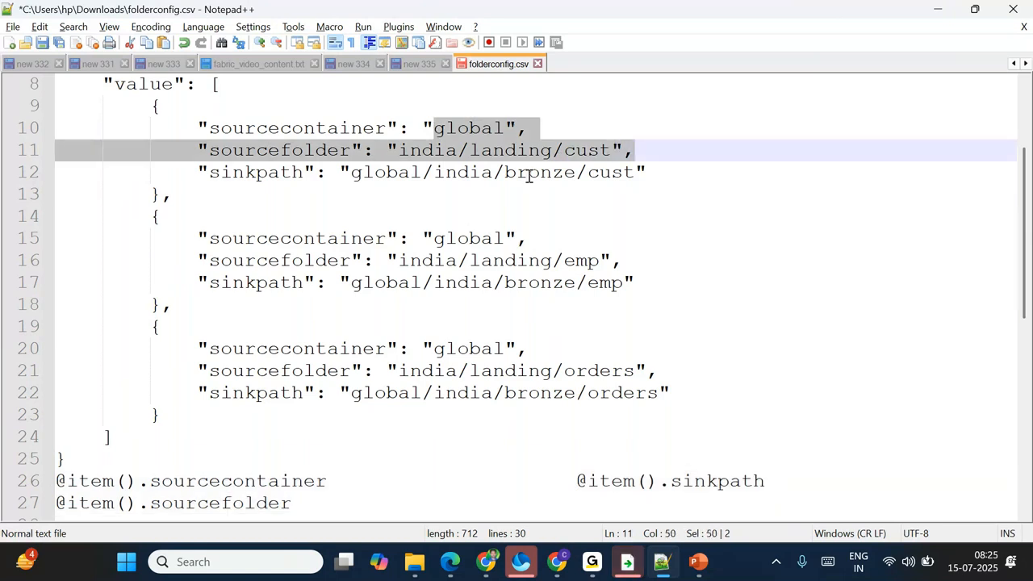
left_click_drag(172, 195, 150, 107)
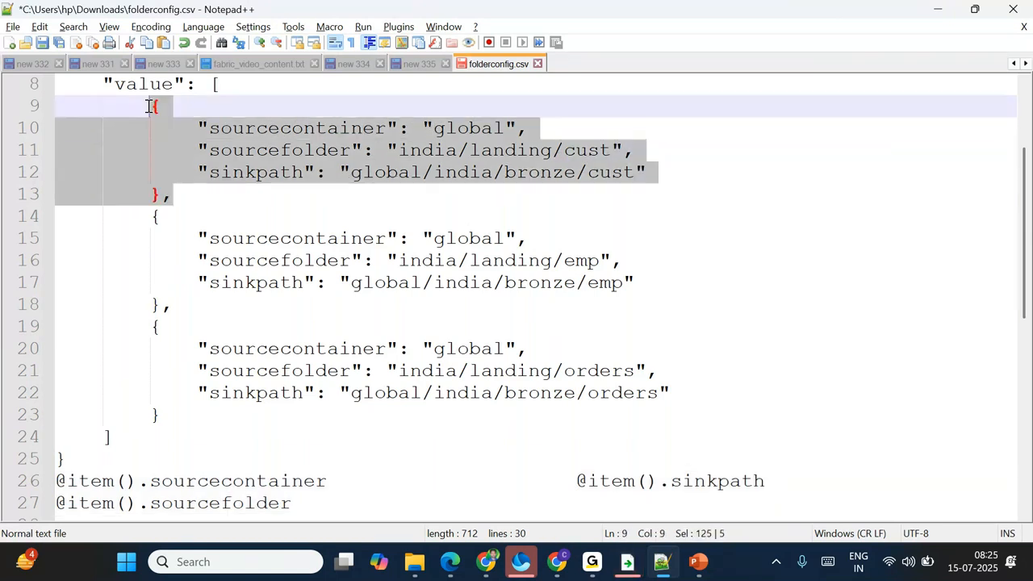
key("Delete")
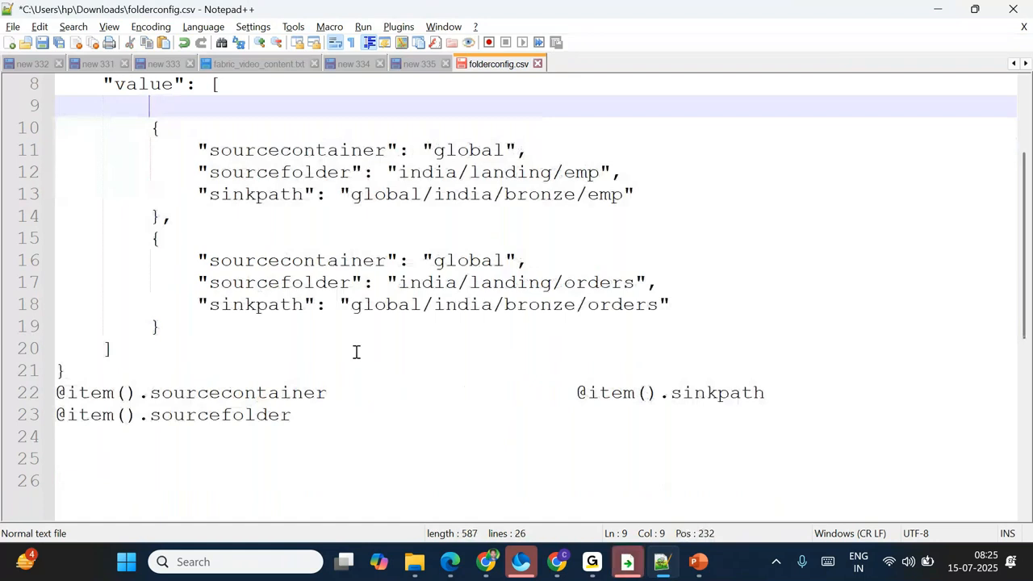
left_click_drag(150, 128, 215, 208)
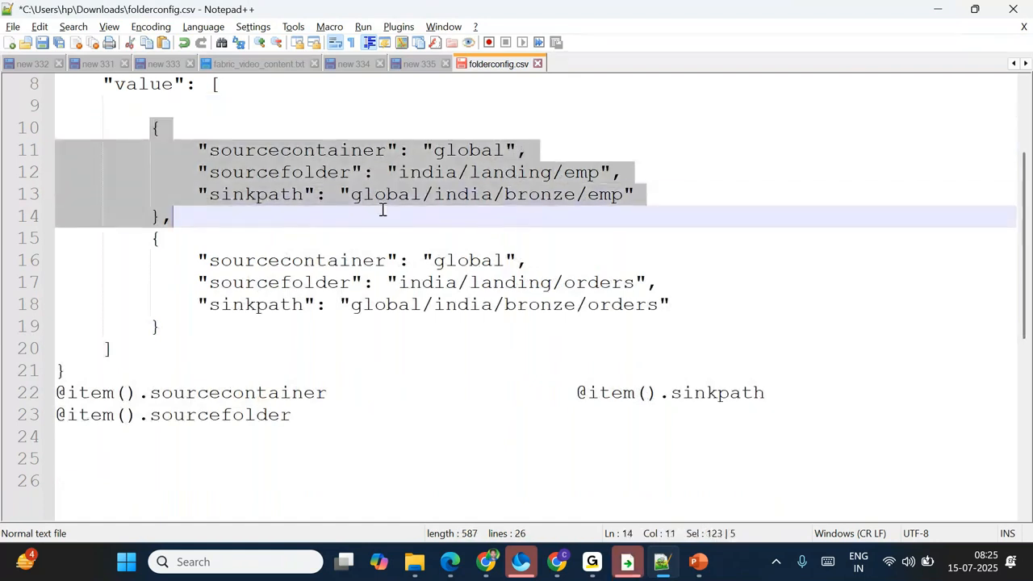
left_click(221, 218)
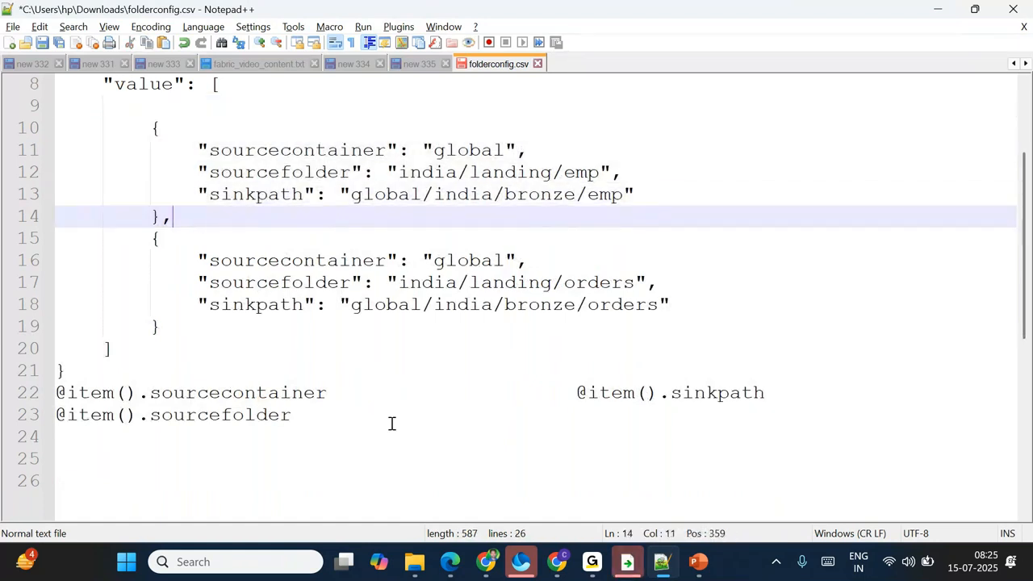
left_click_drag(338, 394, 55, 393)
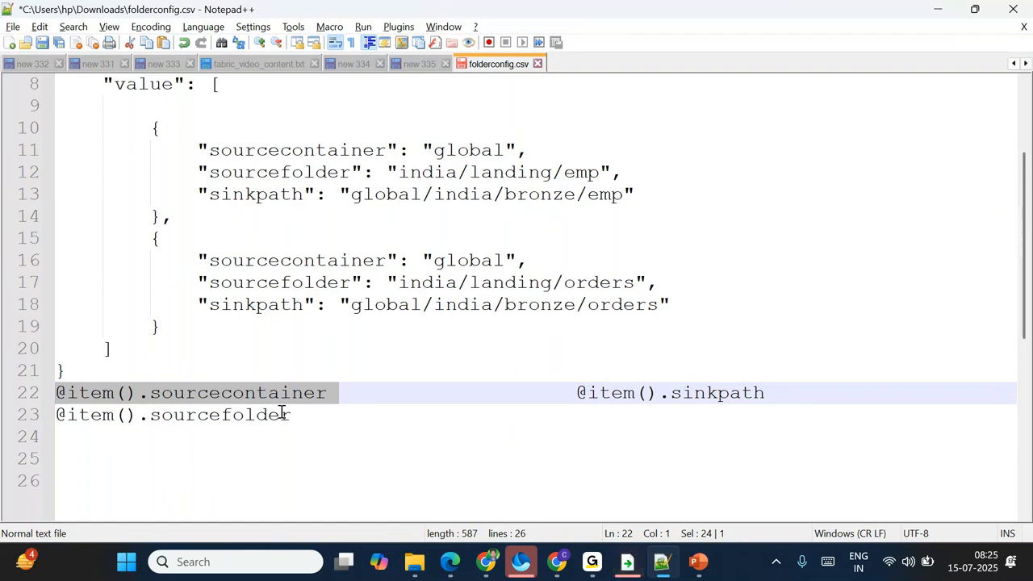
left_click_drag(311, 420, 48, 427)
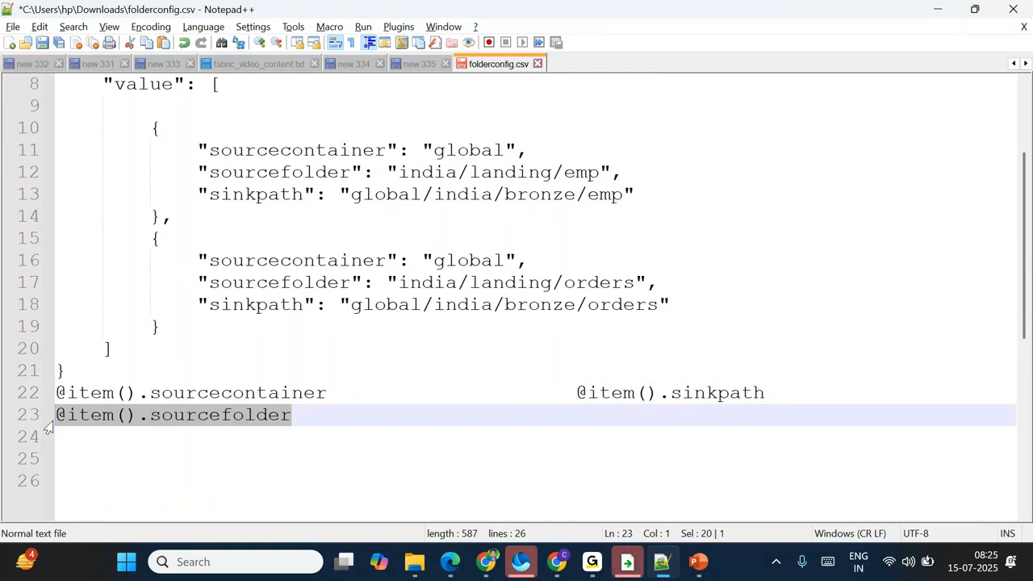
double_click(587, 172)
left_click_drag(623, 172, 200, 150)
left_click(722, 399)
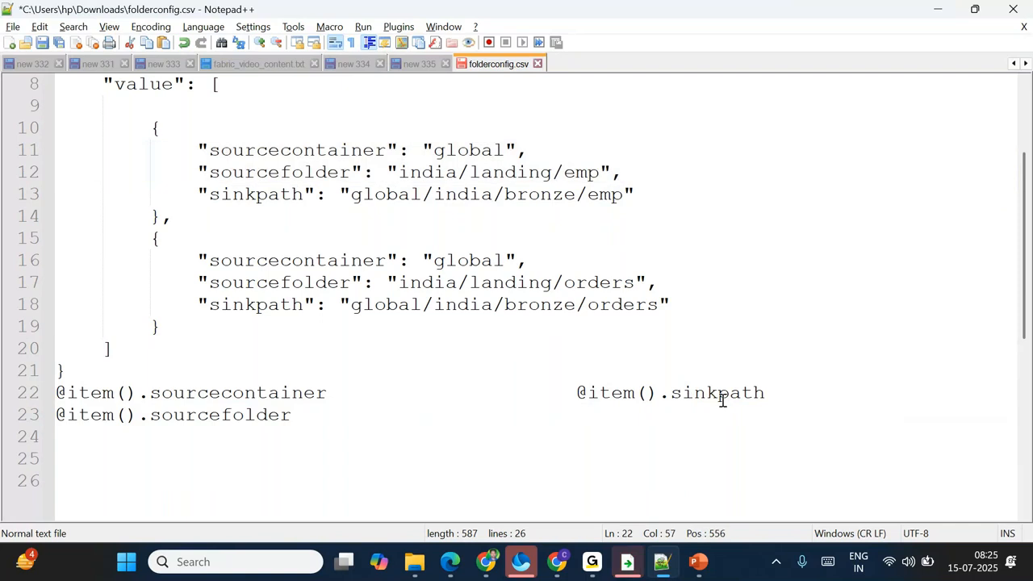
double_click(722, 399)
left_click(683, 416)
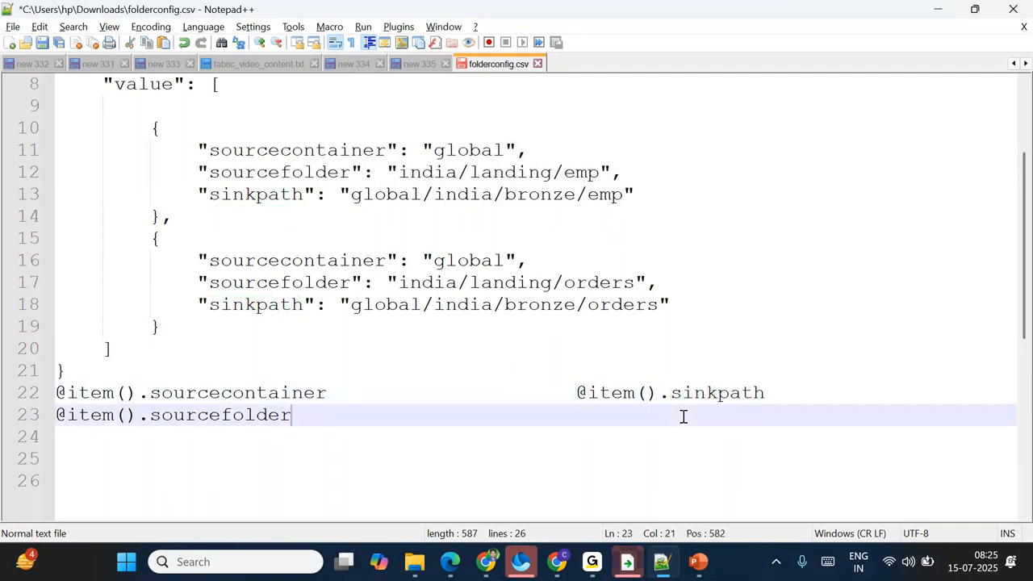
left_click_drag(194, 215, 147, 132)
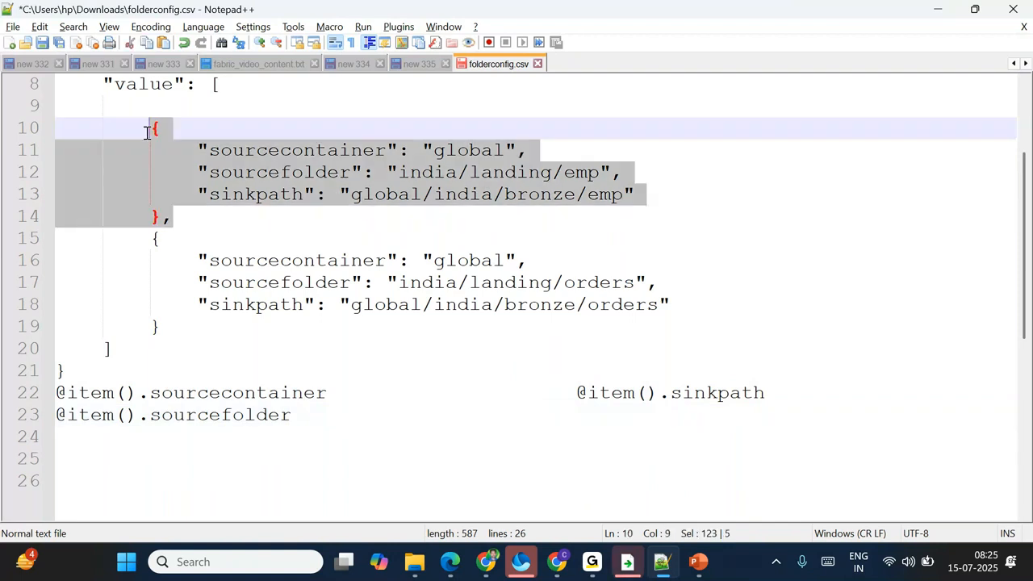
left_click(632, 175)
left_click_drag(632, 175, 574, 173)
left_click_drag(194, 215, 138, 122)
key("Delete")
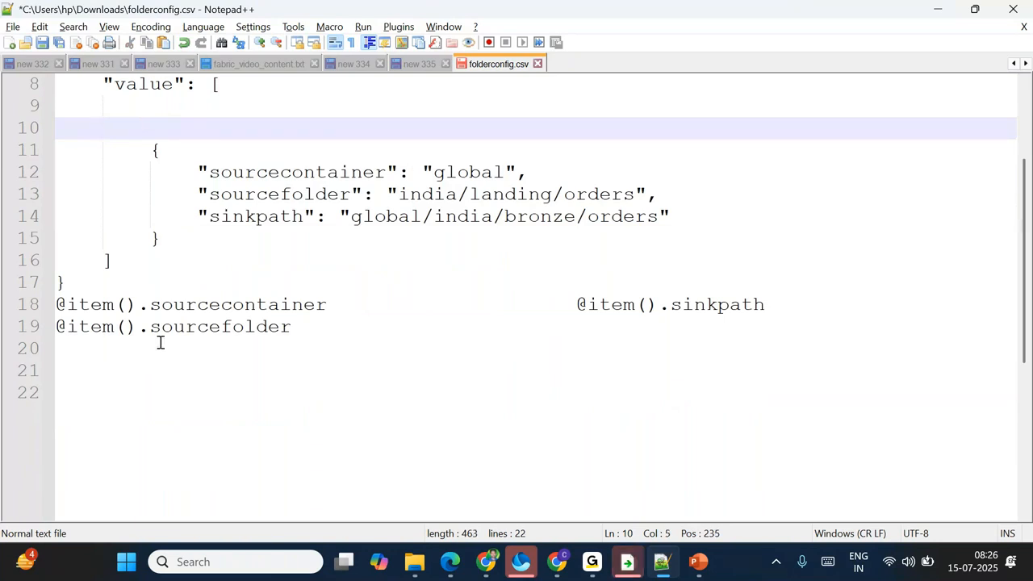
left_click_drag(151, 156, 160, 238)
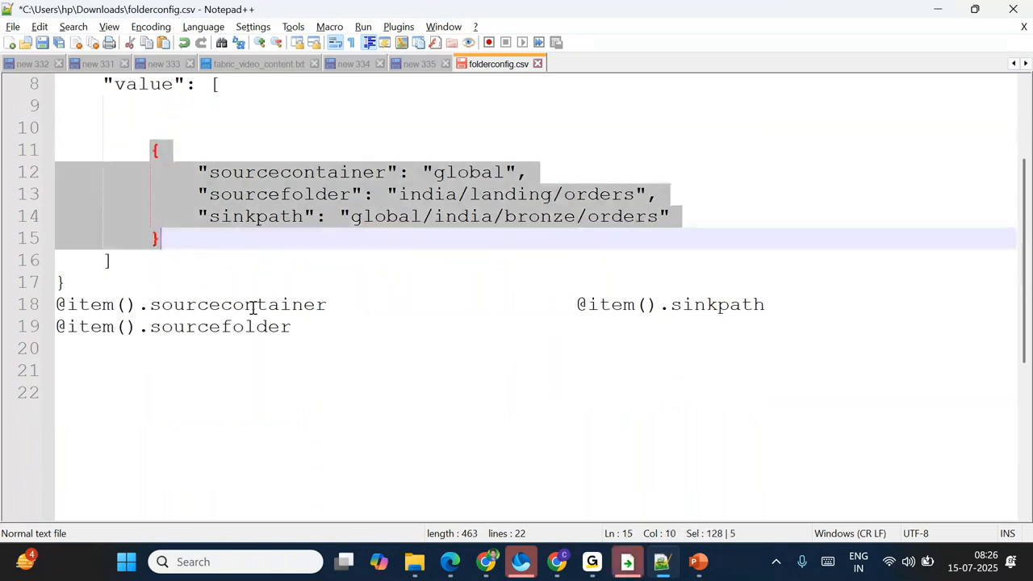
double_click(249, 304)
left_click(363, 303)
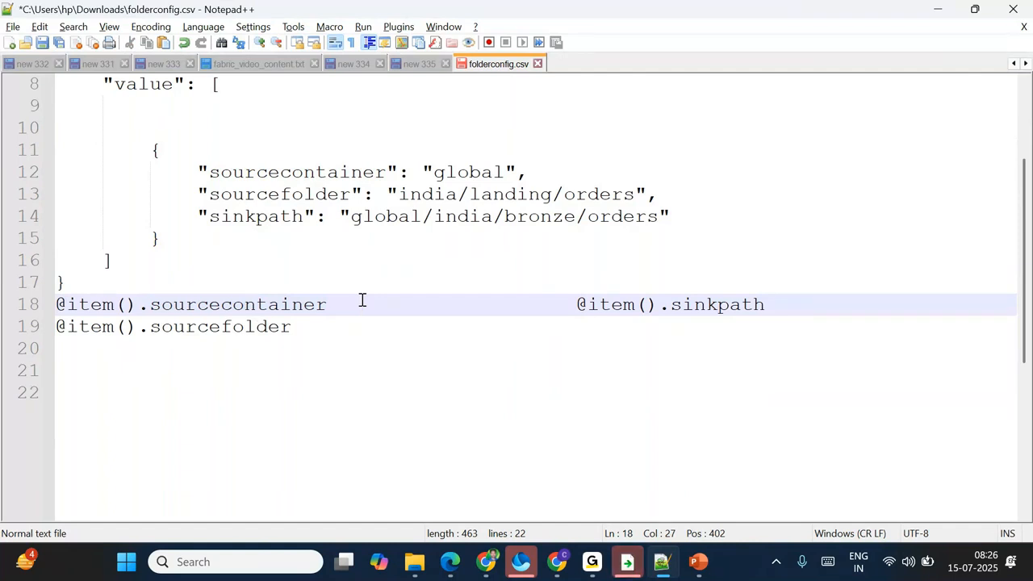
left_click_drag(288, 326, 92, 329)
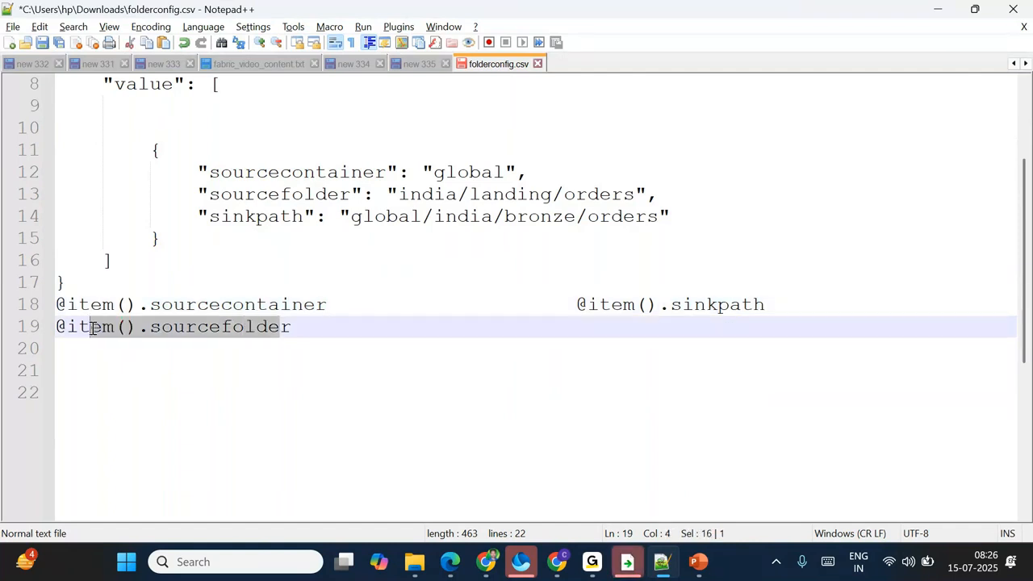
left_click(316, 326)
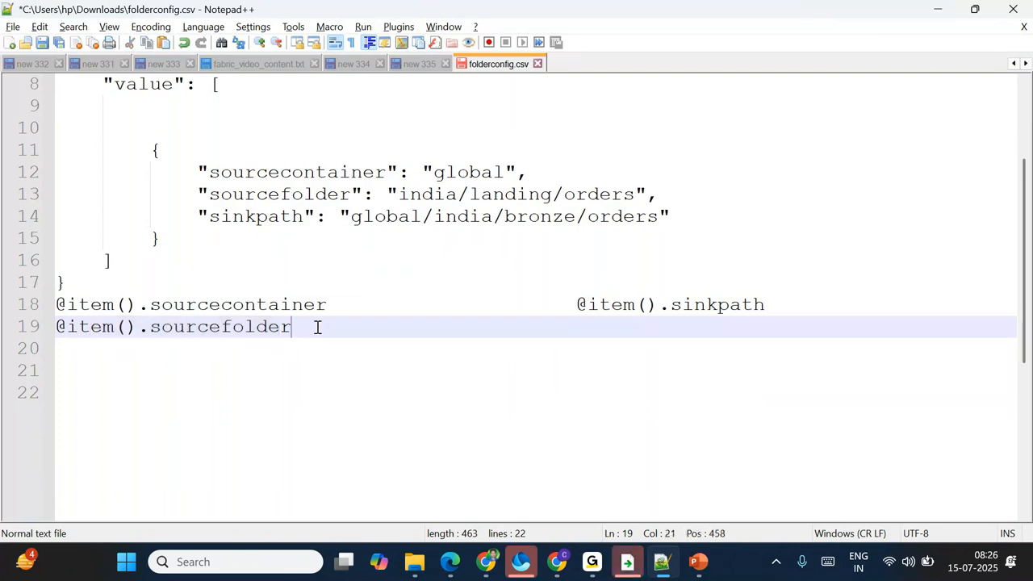
double_click(734, 310)
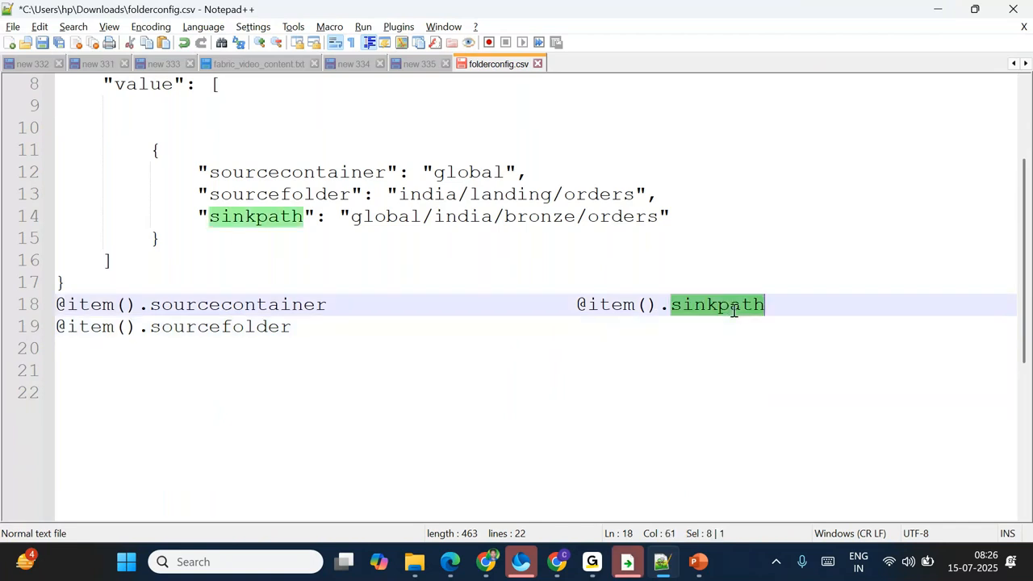
left_click_drag(666, 216, 338, 216)
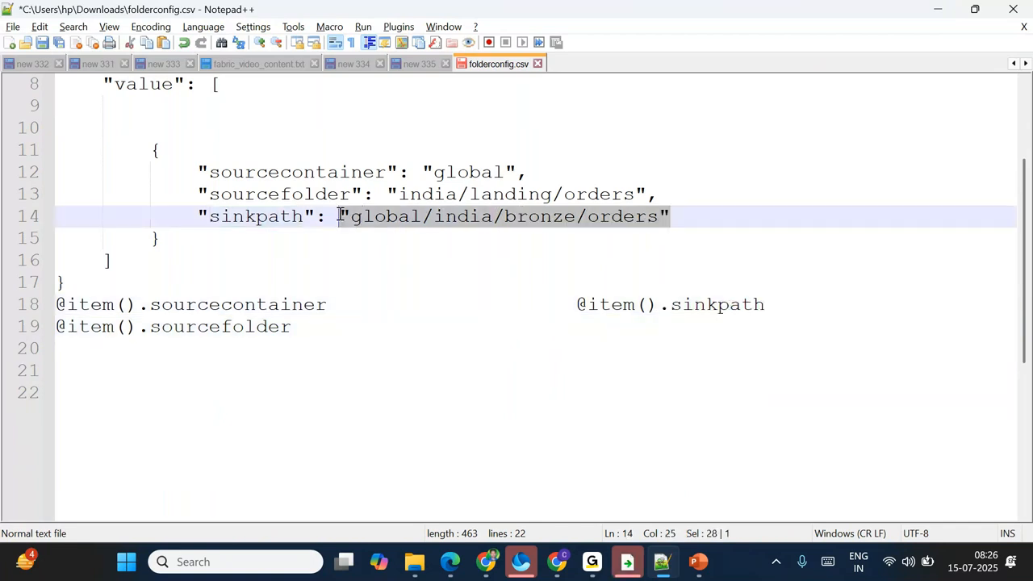
left_click(398, 264)
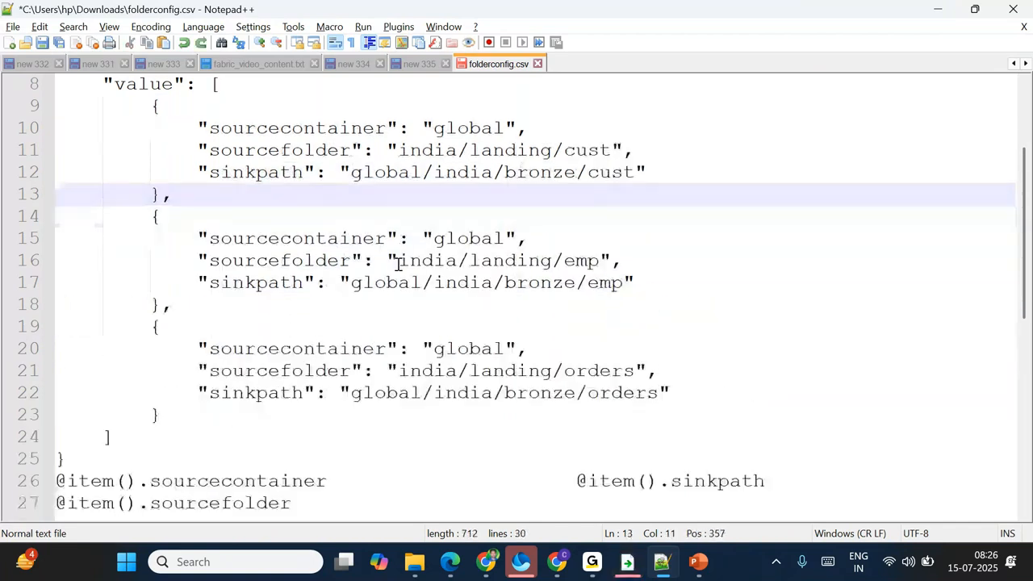
left_click(329, 481)
key("shift+Home")
key("ctrl+c")
key("alt+Tab")
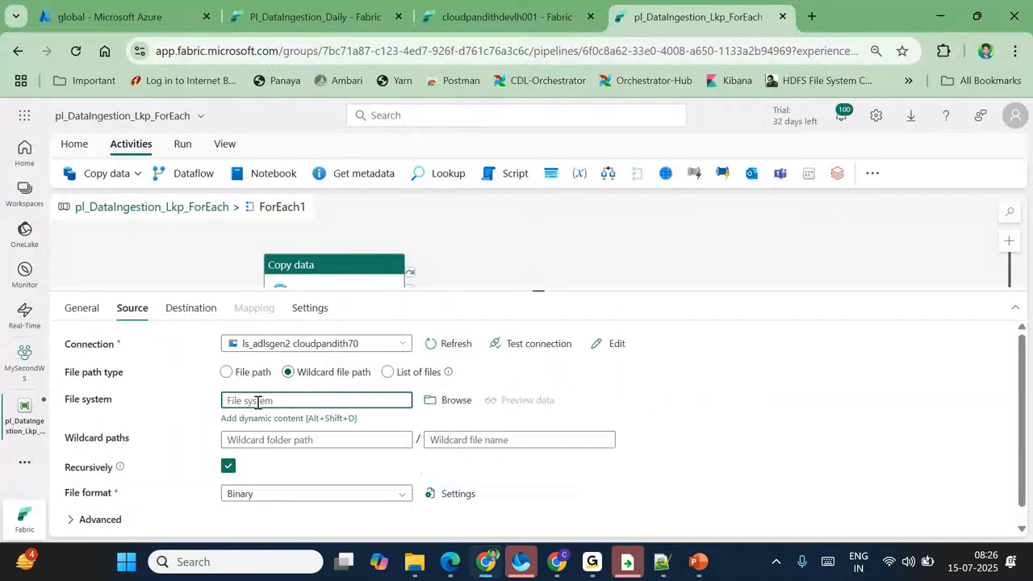
key("ctrl+v")
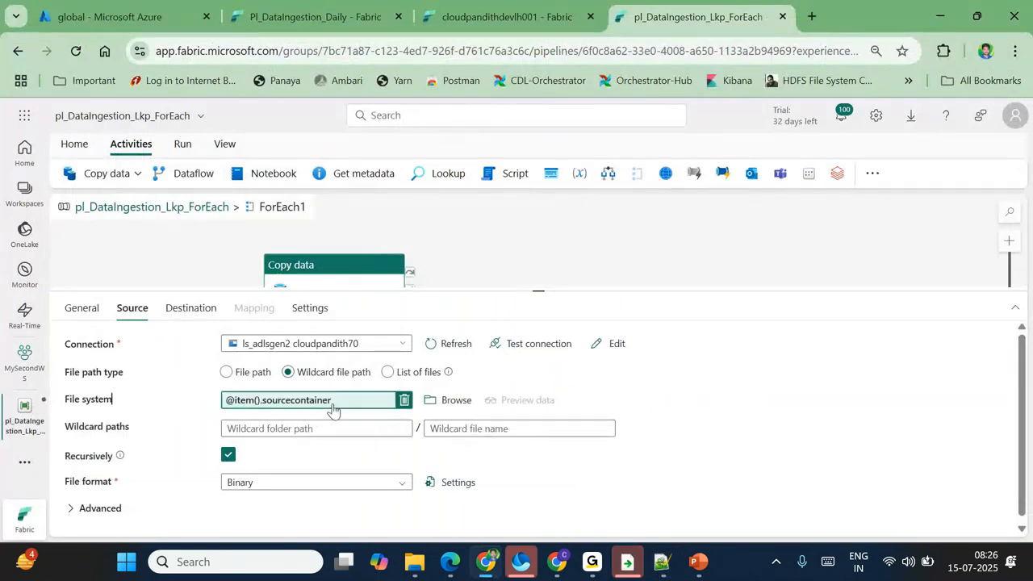
key("alt+Tab")
left_click(298, 504)
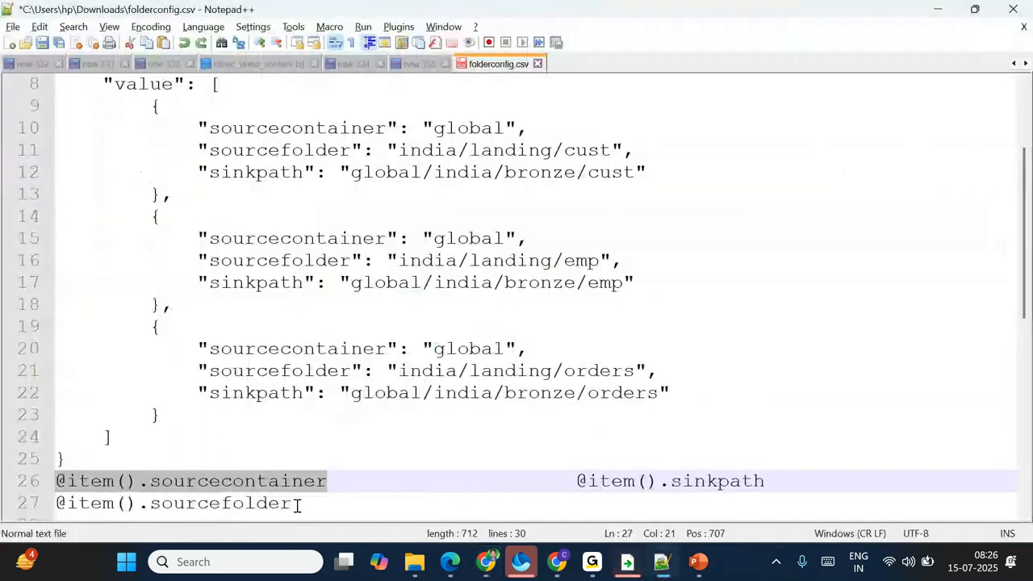
left_click_drag(298, 504, 45, 504)
key("ctrl+c")
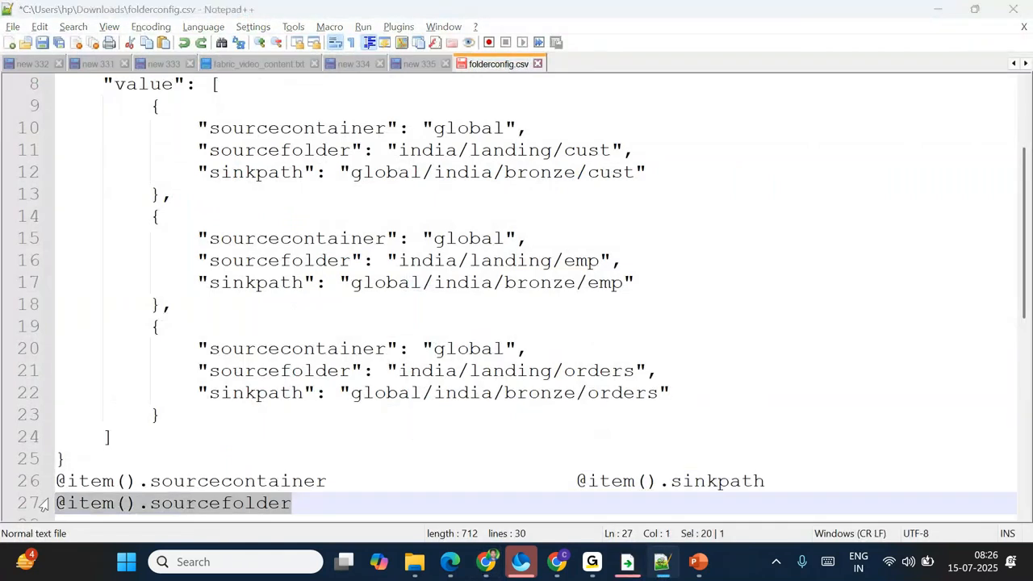
key("alt+Tab")
left_click(271, 426)
key("ctrl+v")
left_click(453, 428)
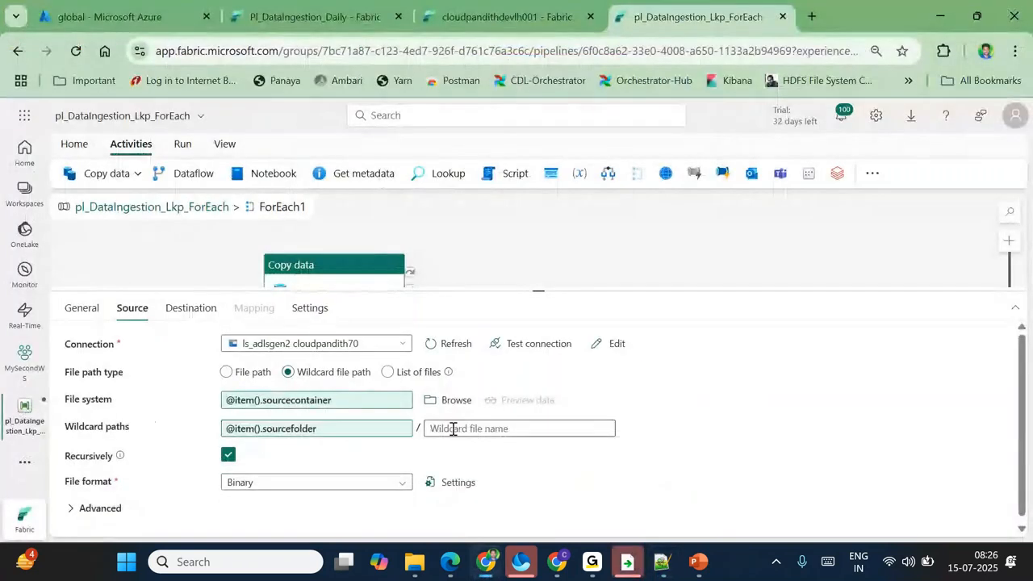
left_click(453, 428)
type("*")
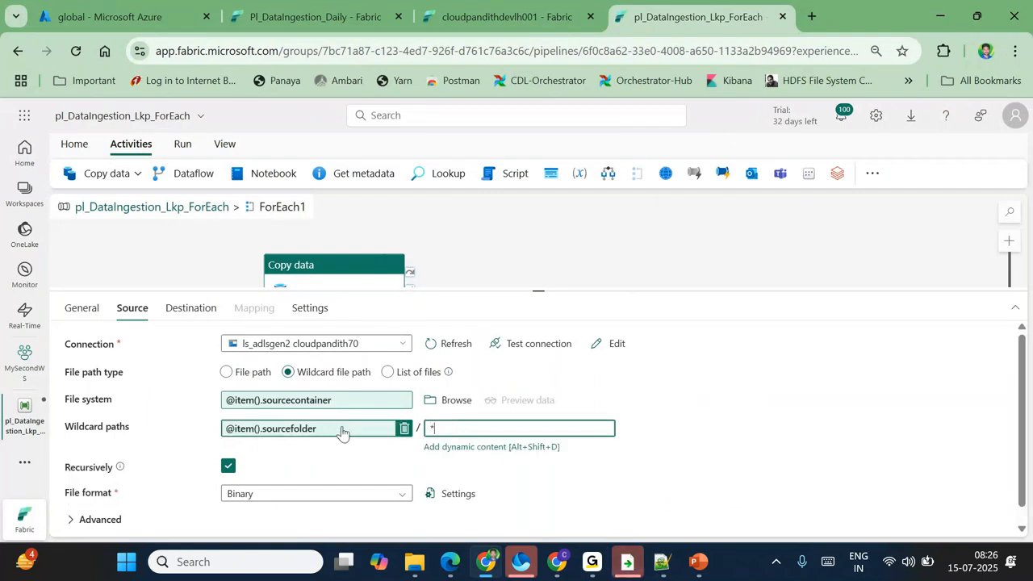
left_click(191, 308)
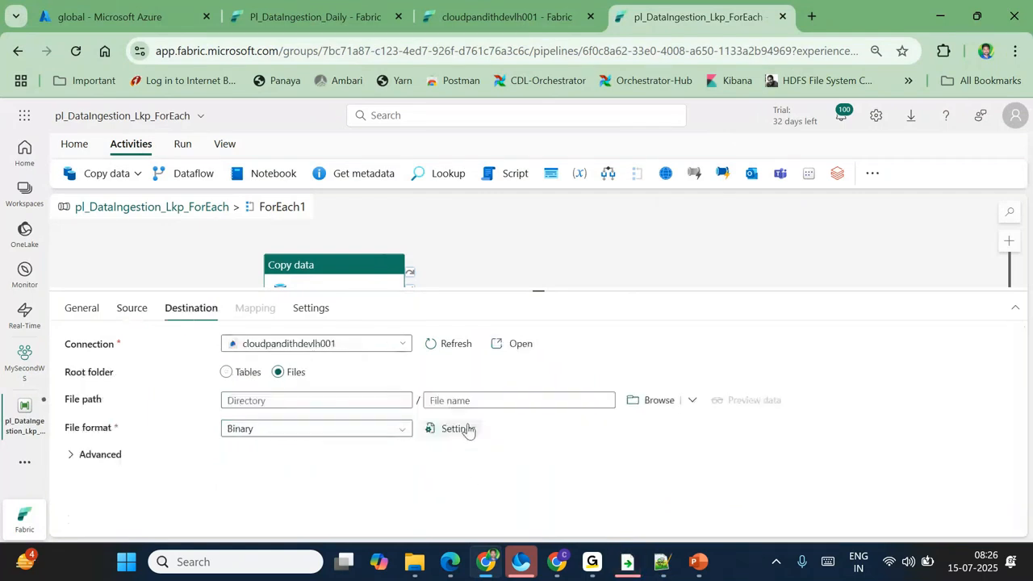
left_click(326, 401)
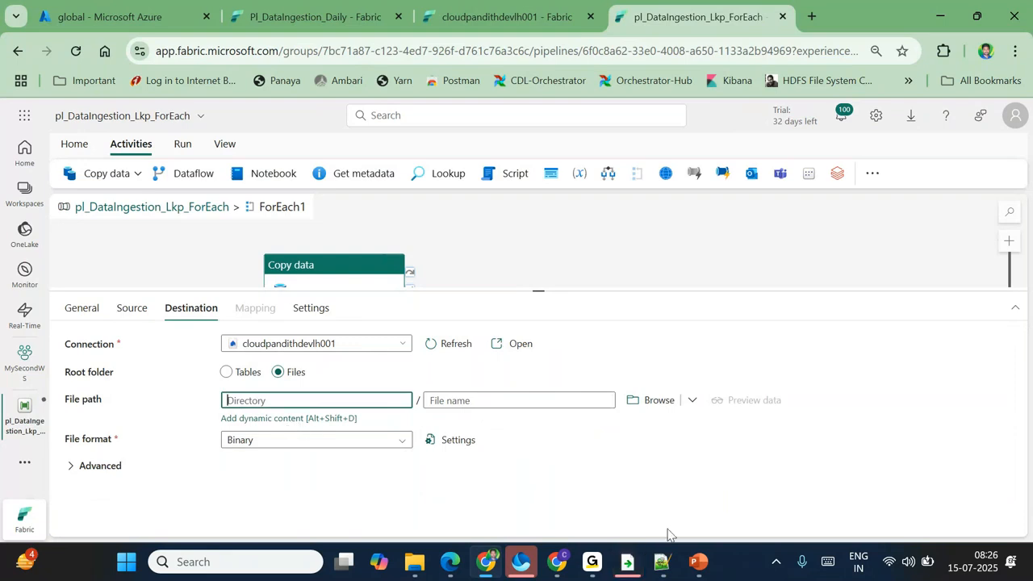
left_click(253, 419)
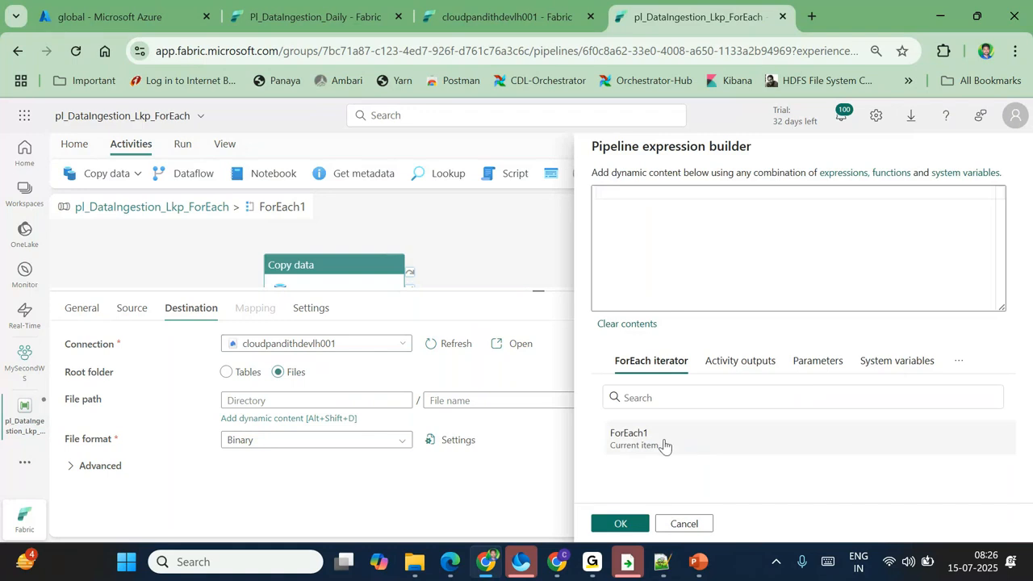
left_click(663, 442)
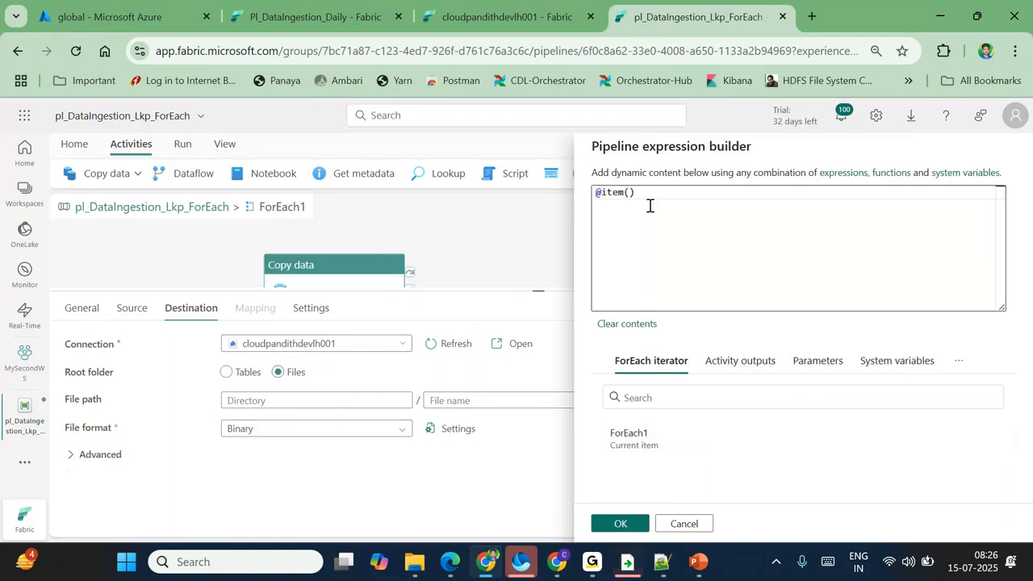
key("alt+Tab")
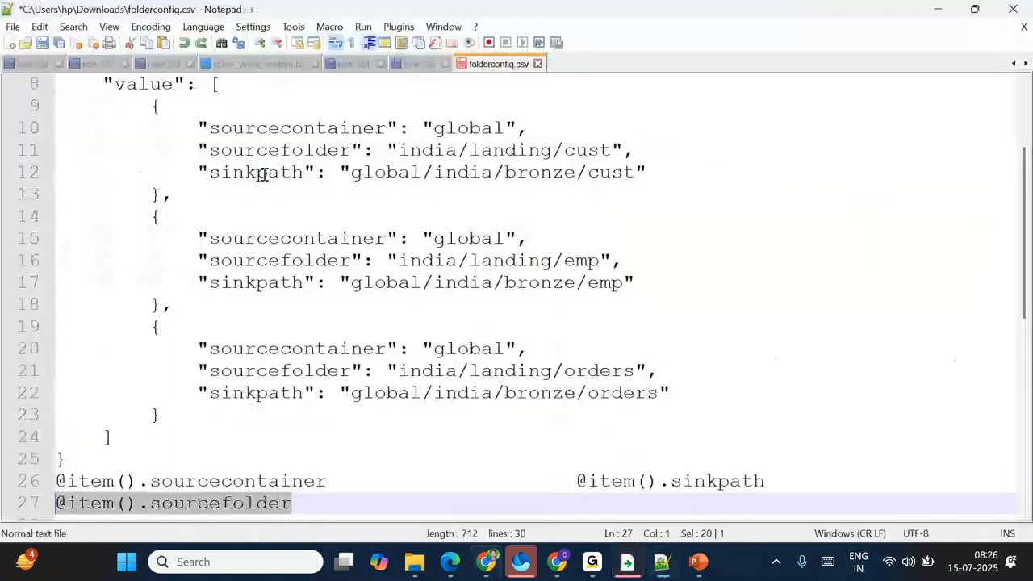
double_click(256, 172)
key("ctrl+c")
key("alt+Tab")
type(".")
key("ctrl+v")
left_click(618, 522)
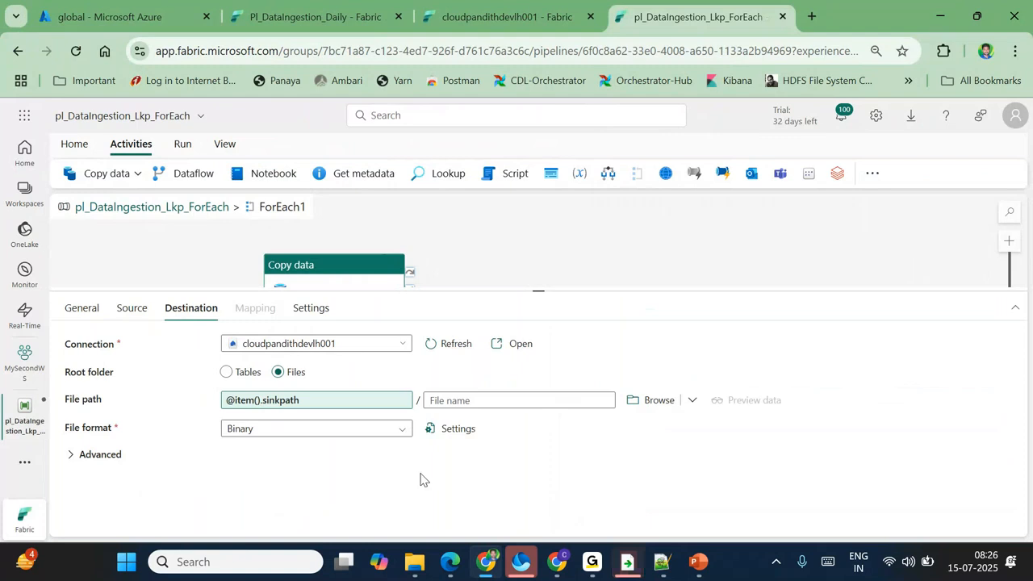
Step: Review the copy activity's Source and Destination settings, then go back to the pipeline's top level
left_click(133, 307)
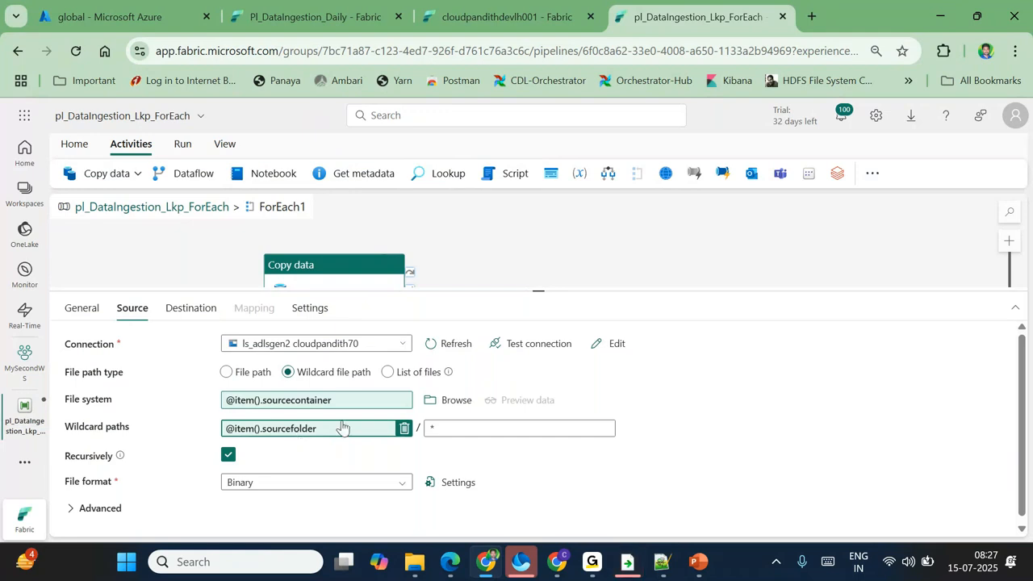
left_click(192, 315)
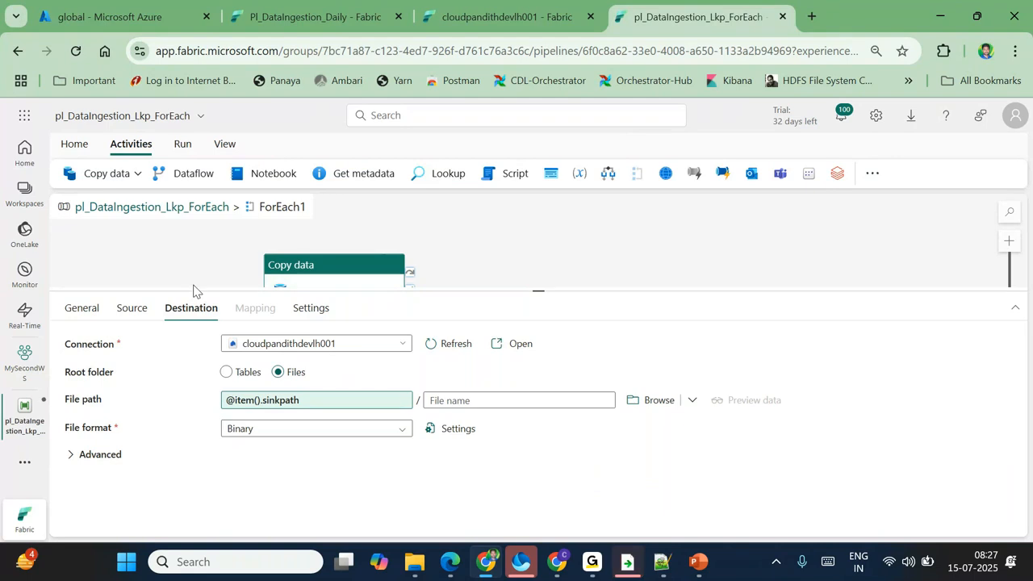
left_click(132, 307)
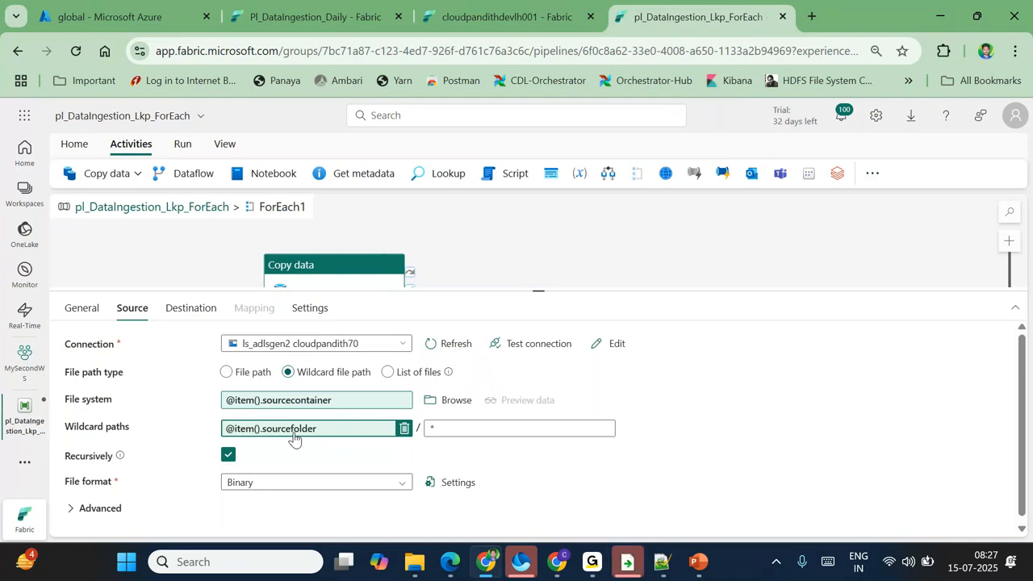
left_click(176, 309)
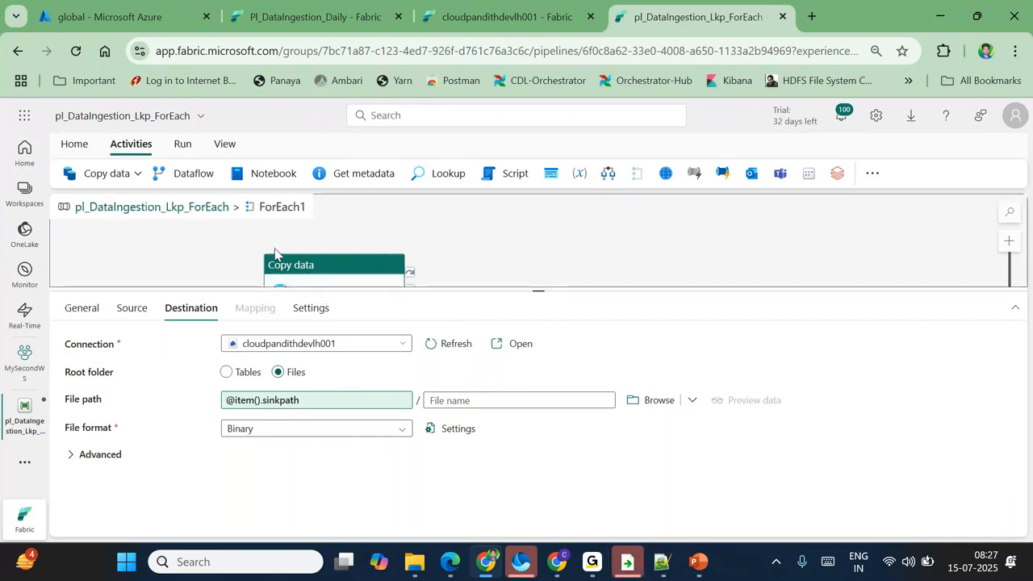
left_click(132, 307)
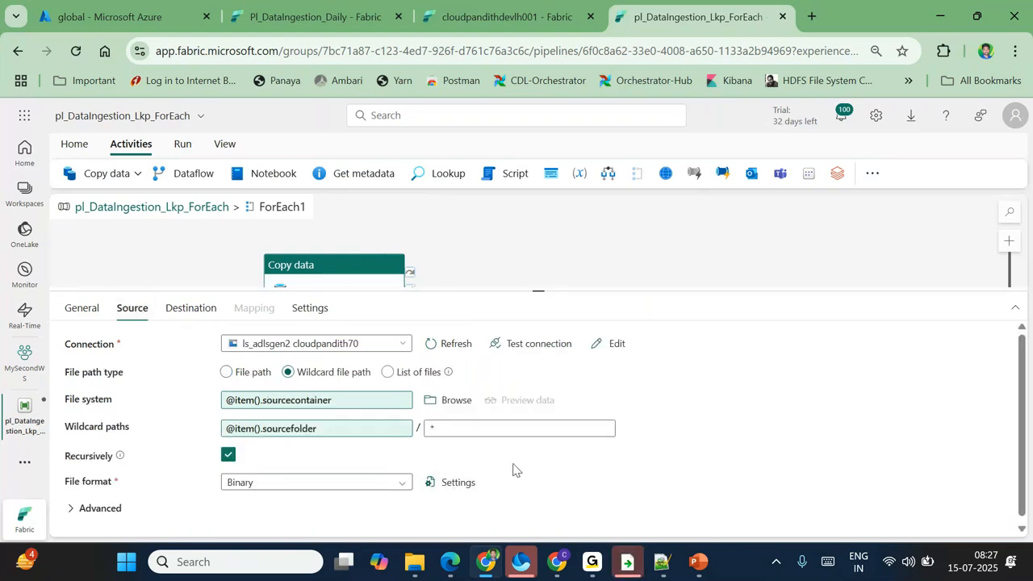
left_click(192, 207)
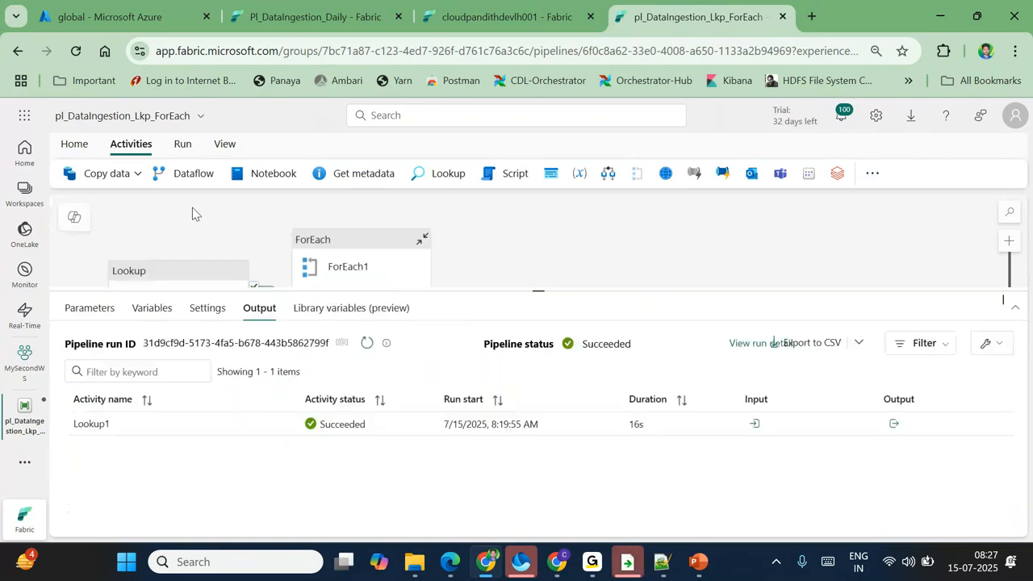
Step: Save pl_DataIngestion_Lkp_ForEach, start a run, and refresh the enlarged Output pane
left_click(76, 145)
left_click(69, 173)
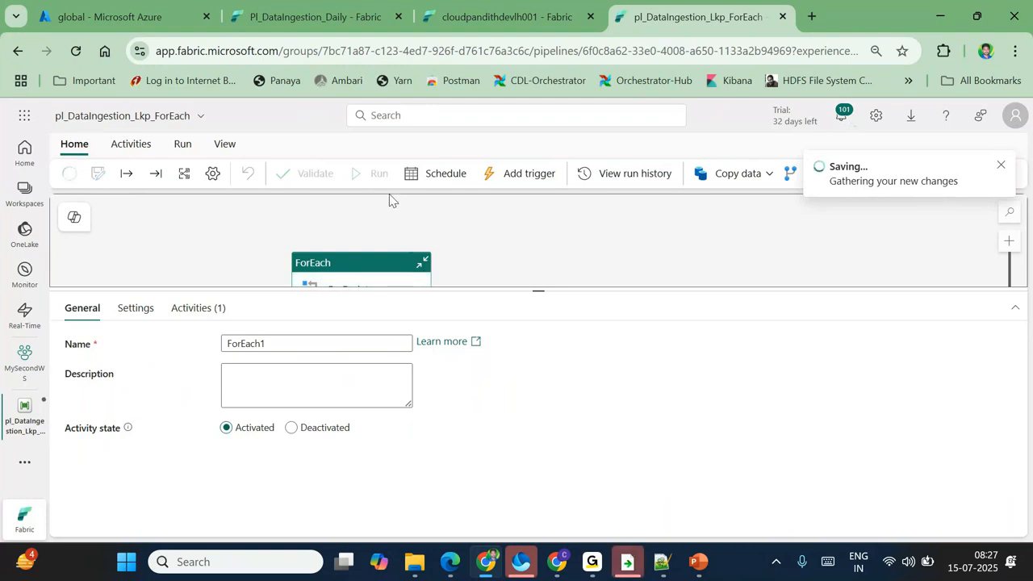
left_click(375, 174)
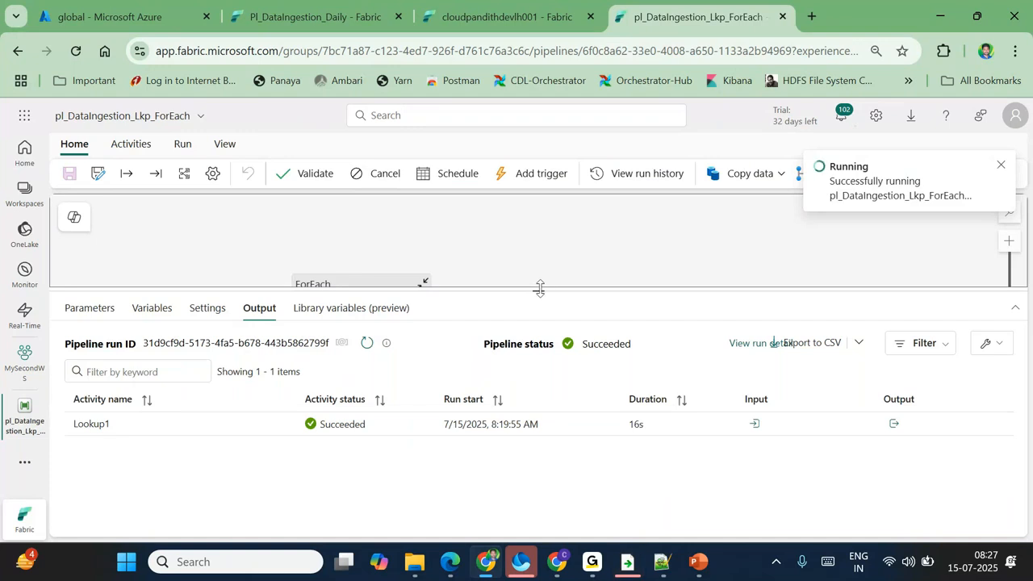
left_click_drag(540, 288, 522, 215)
left_click(363, 265)
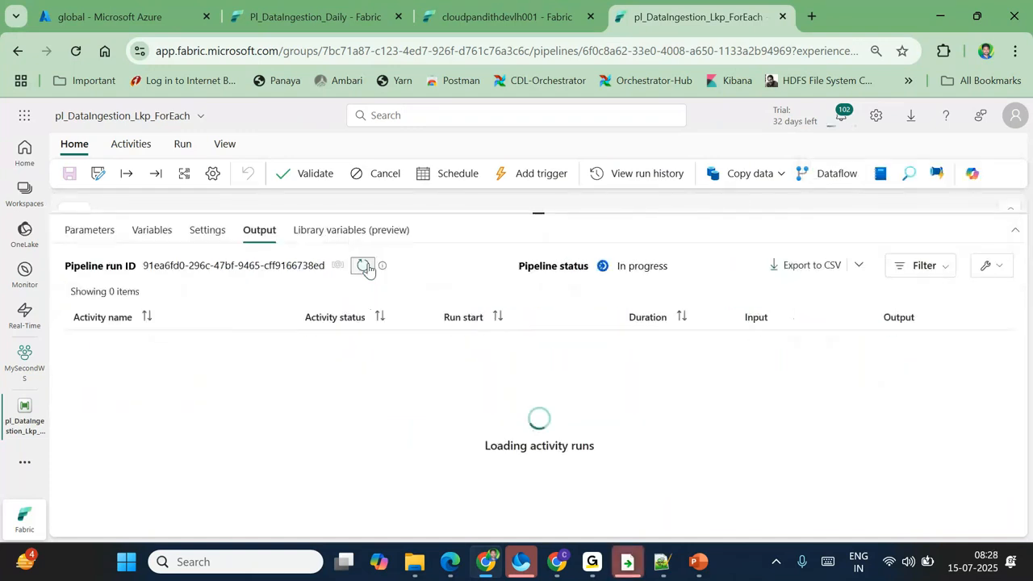
Step: Refresh the run output until ForEach1 is running, then confirm its input shows 3 items
left_click(665, 567)
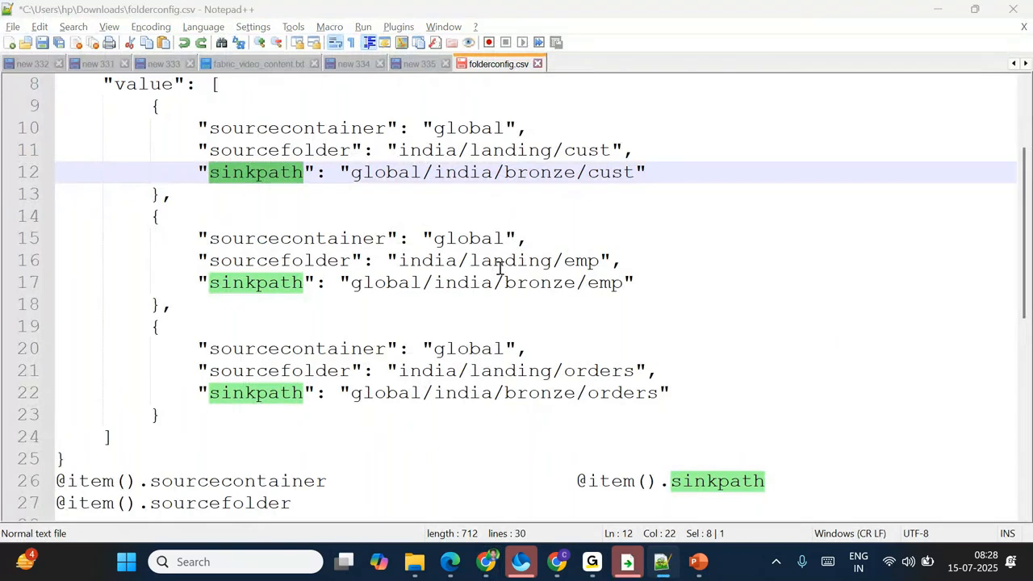
key("alt+Tab")
left_click(363, 266)
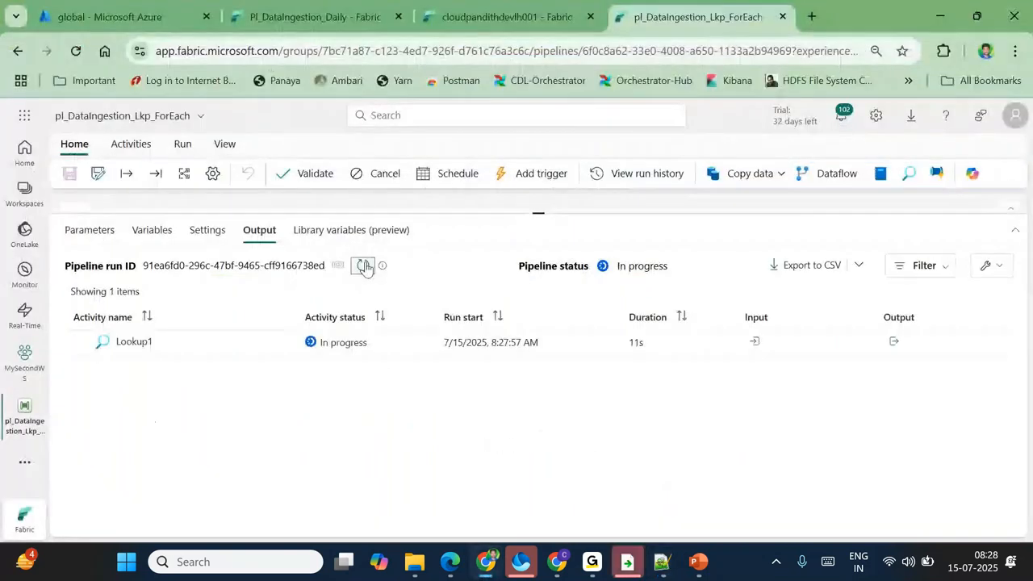
left_click(363, 265)
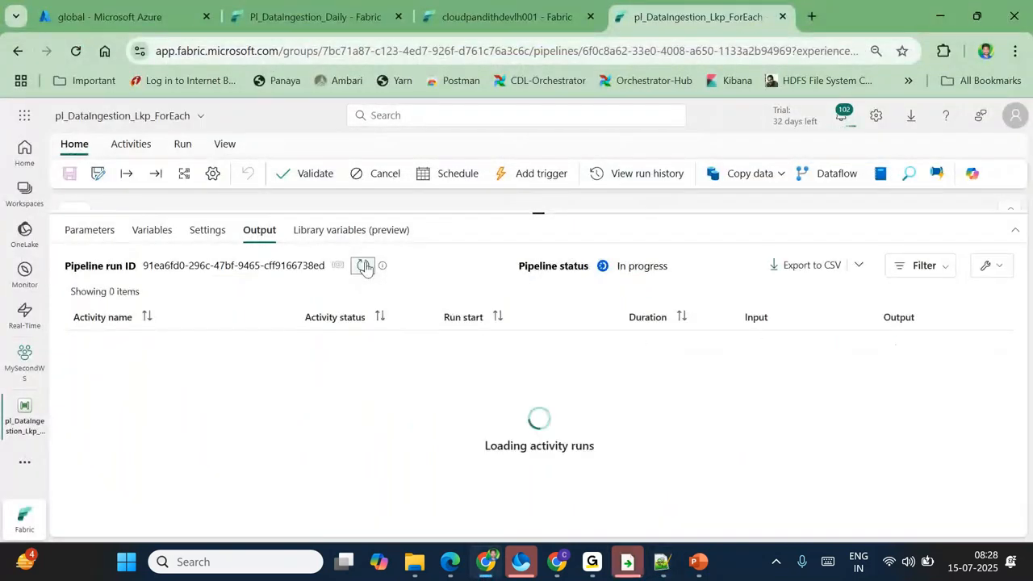
left_click(363, 265)
left_click(363, 265)
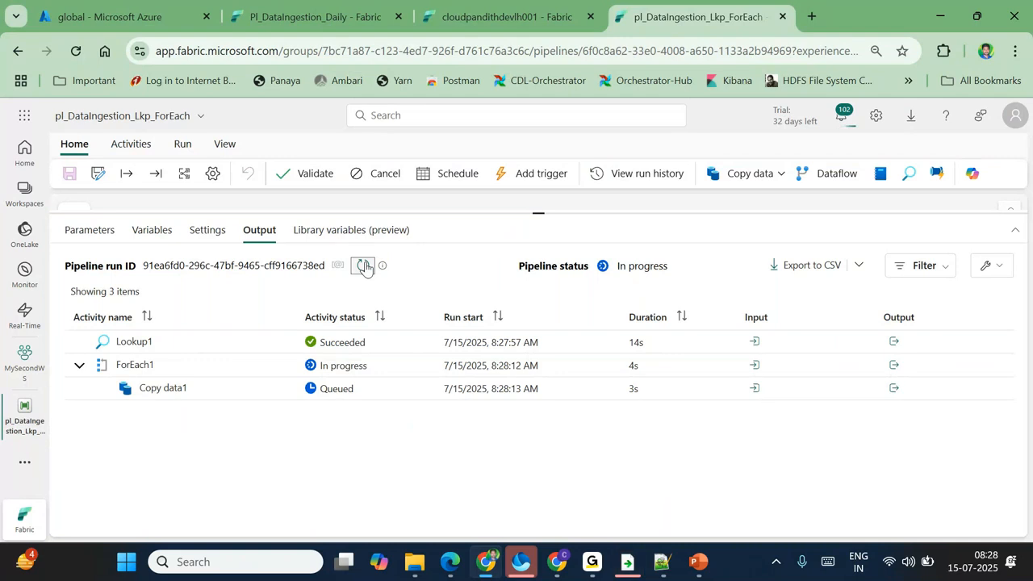
left_click(753, 367)
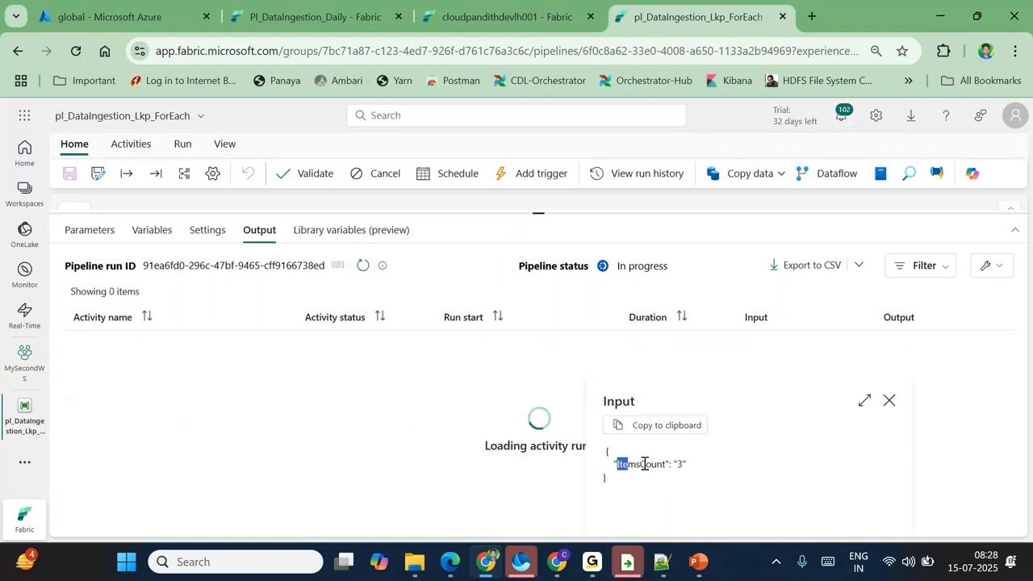
left_click(444, 458)
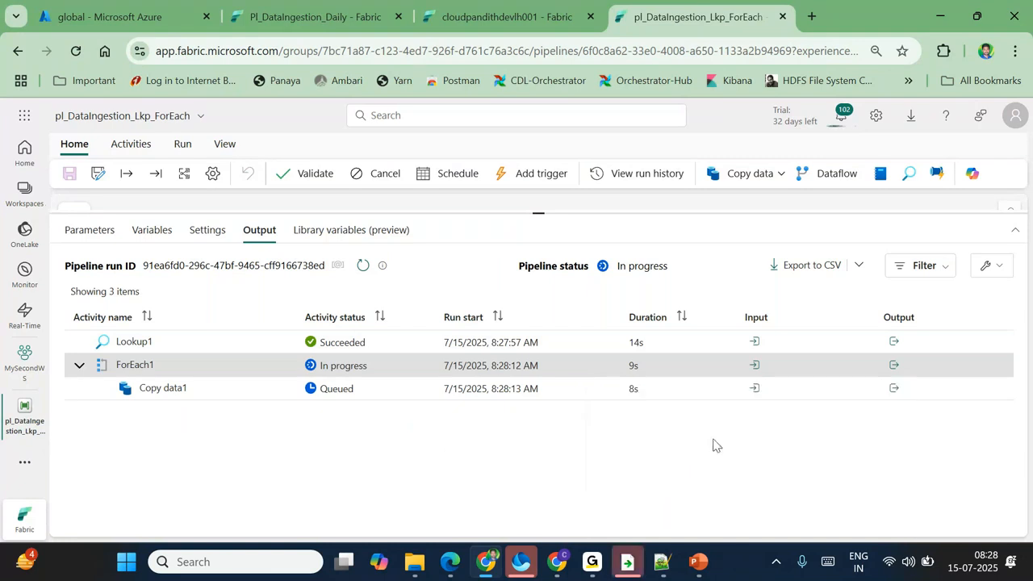
Step: Inspect the first Copy data1 input, confirming its sink folderPath is global/india/bronze/cust
left_click(754, 388)
scroll(734, 496, "down", 2)
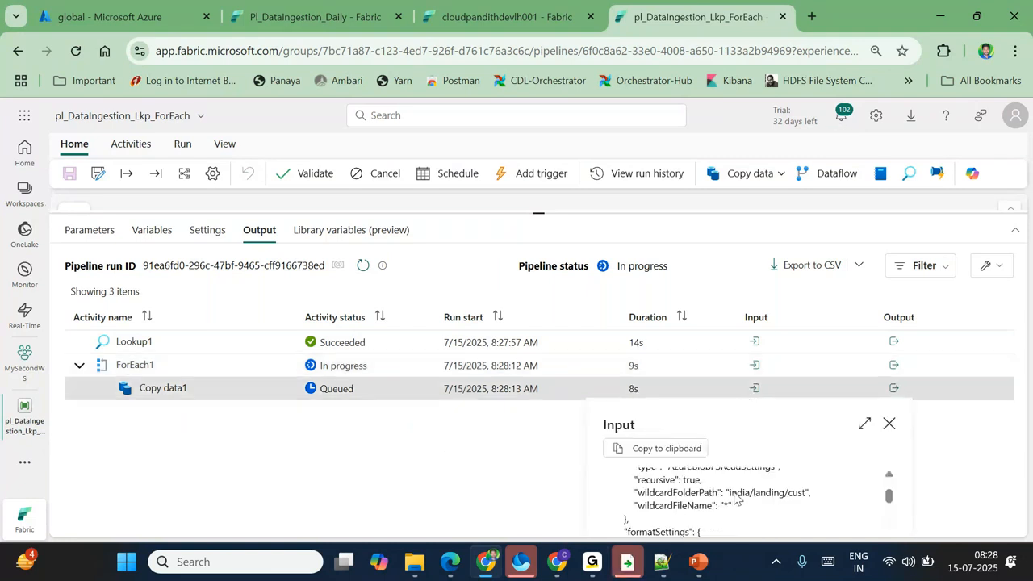
scroll(734, 496, "down", 1)
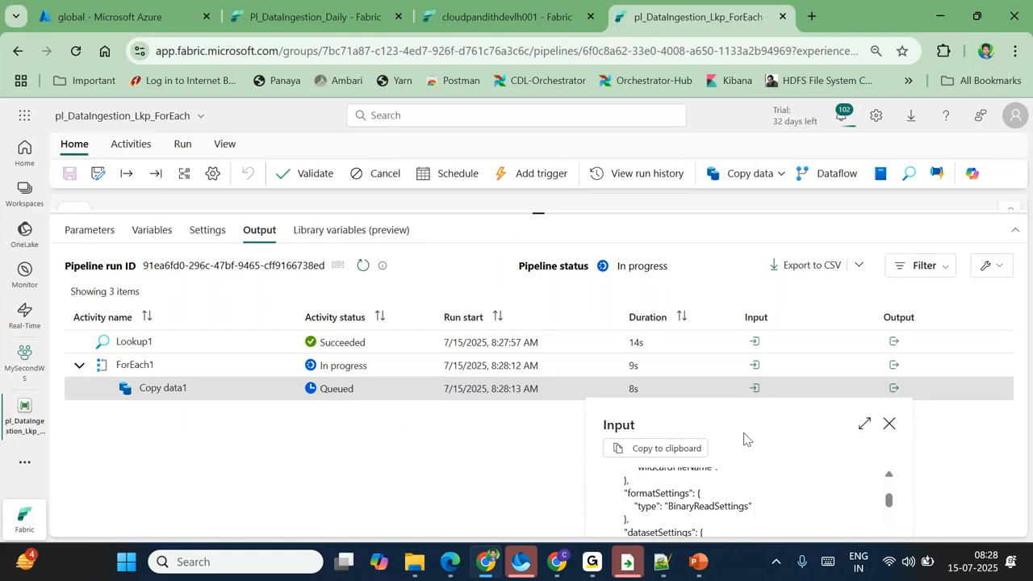
left_click(864, 426)
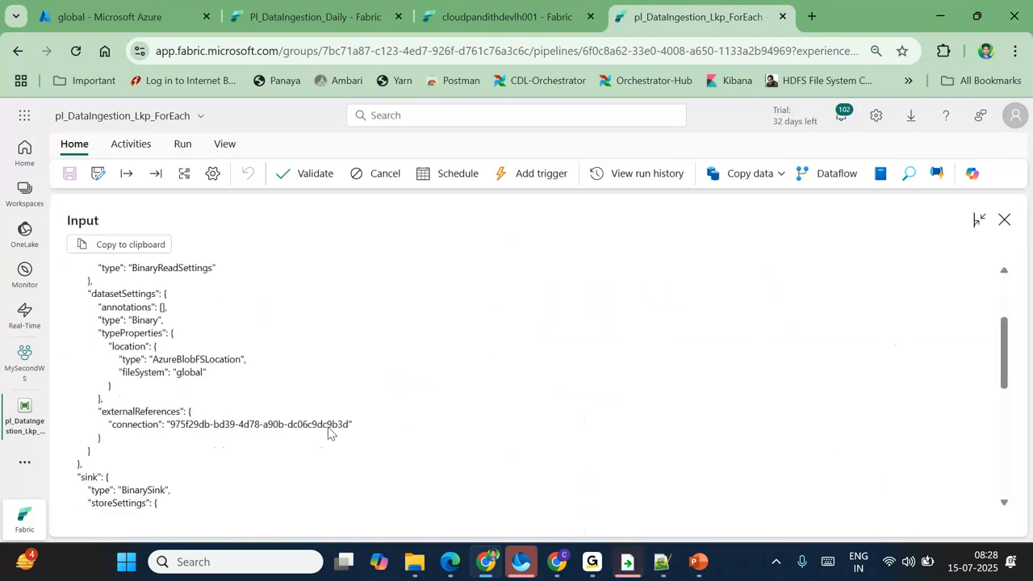
scroll(328, 434, "down", 3)
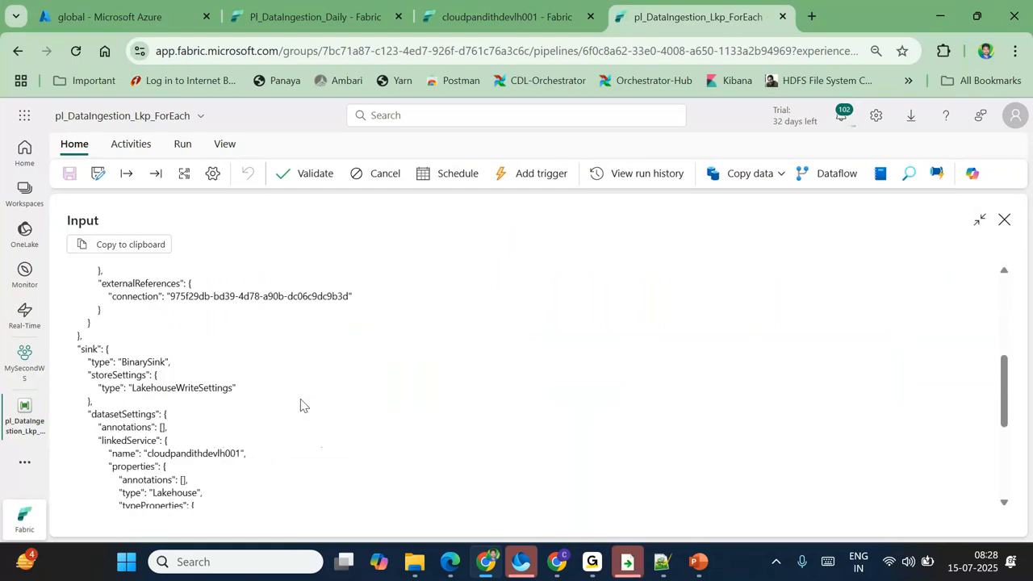
scroll(300, 405, "down", 5)
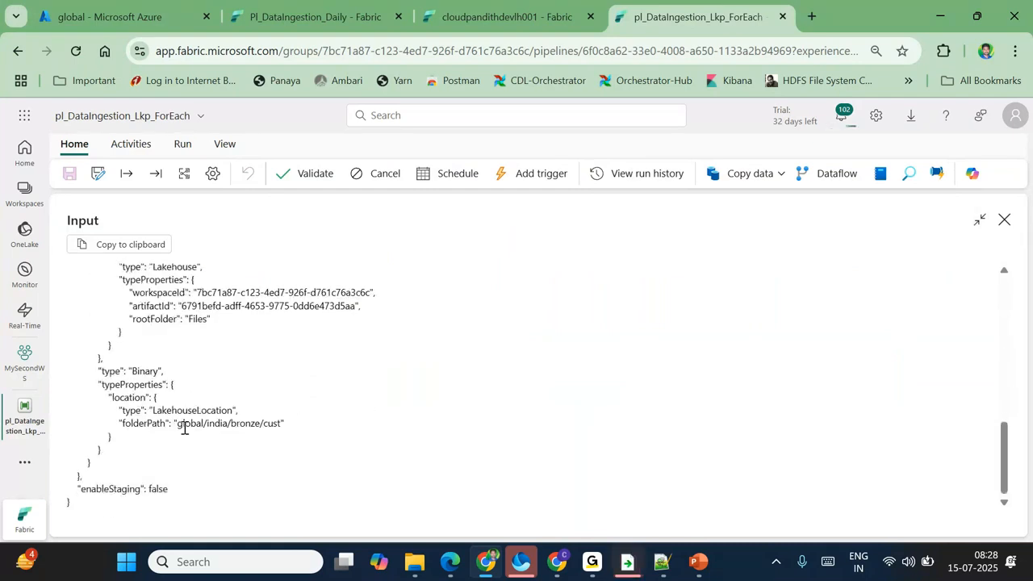
left_click_drag(178, 425, 281, 426)
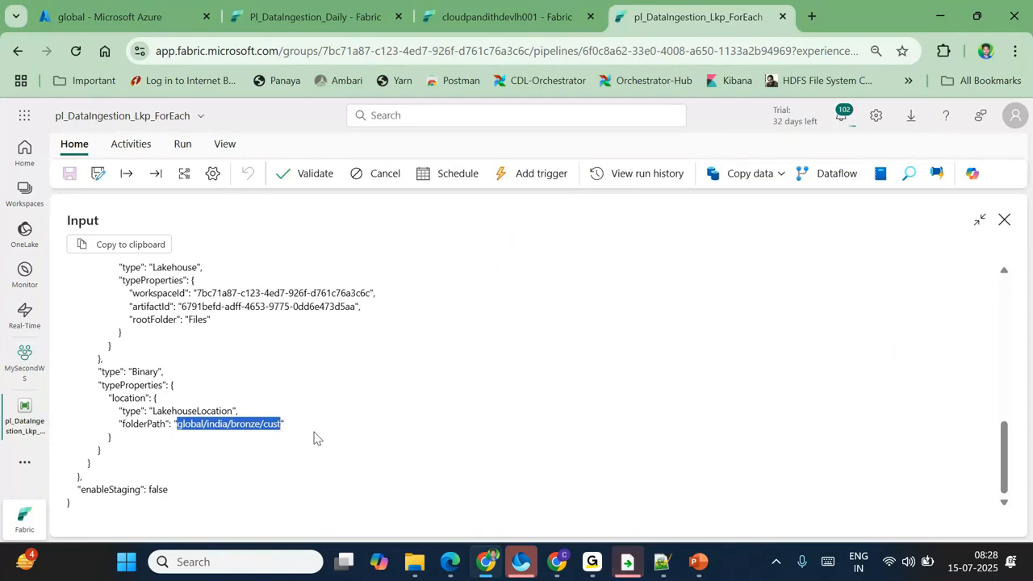
left_click(1003, 221)
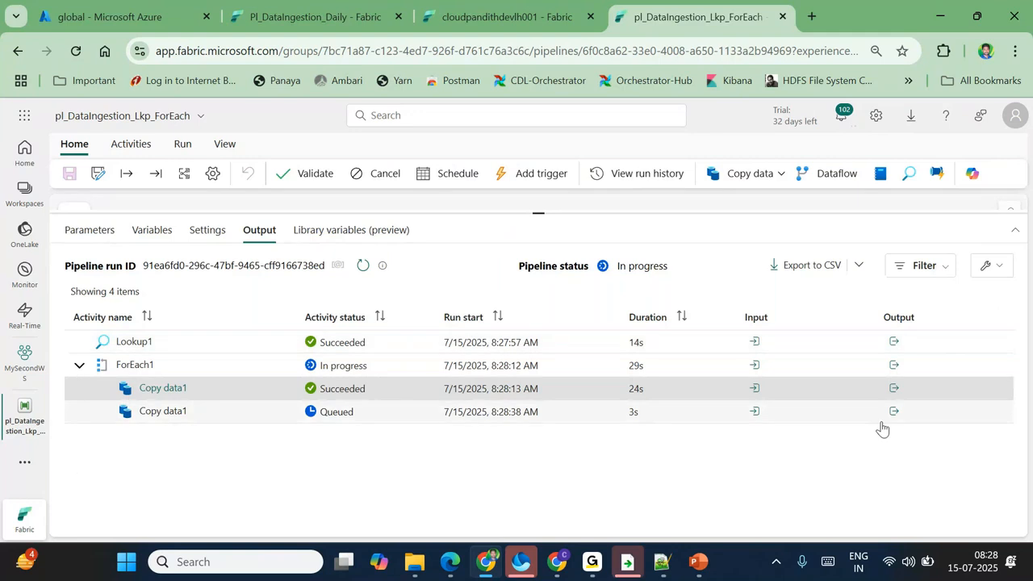
Step: Check the first copy's output and input: india/landing/cust copied to global/india/bronze/cust
left_click(893, 388)
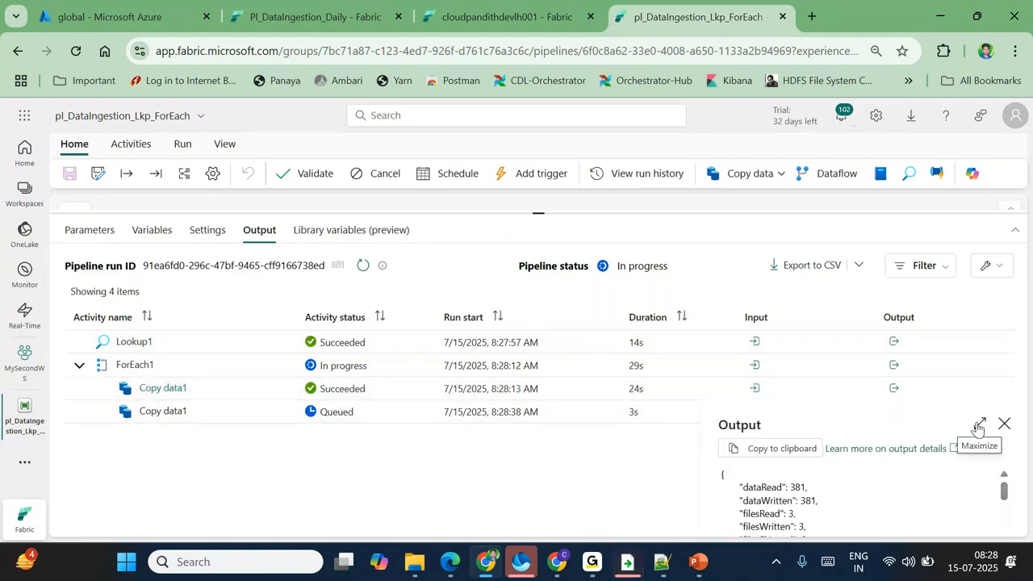
left_click(1003, 426)
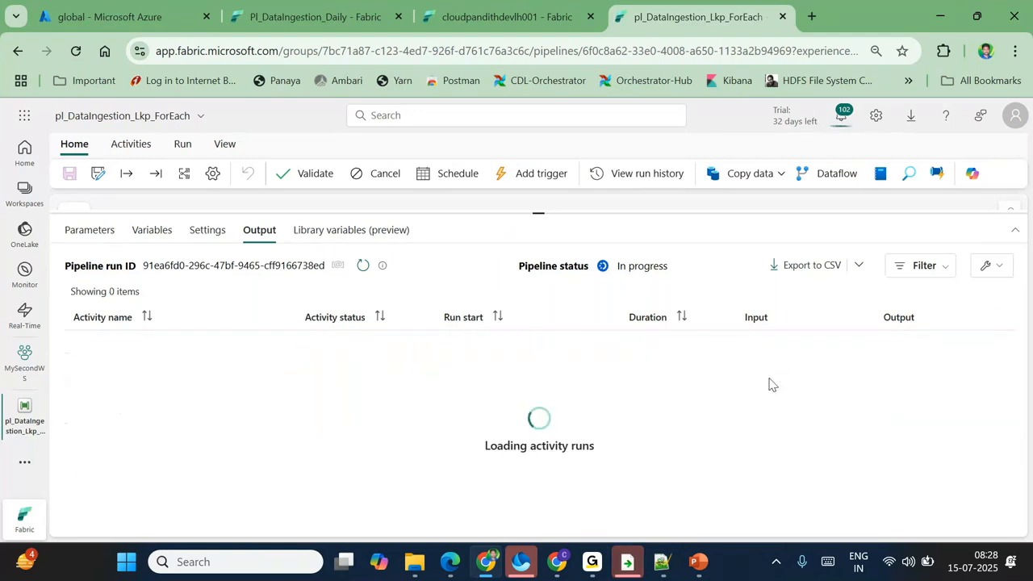
left_click(754, 388)
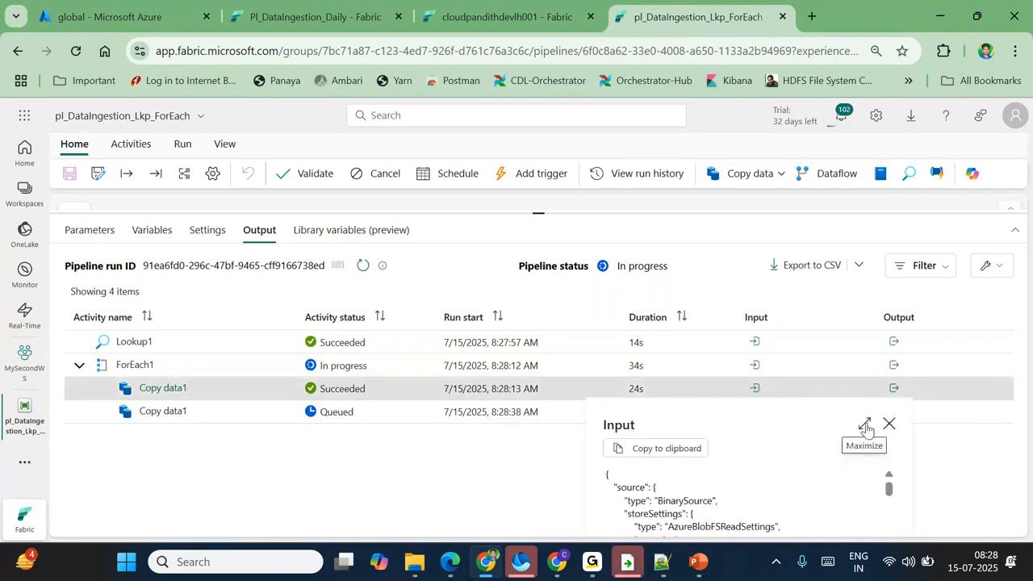
left_click(866, 428)
scroll(362, 426, "down", 10)
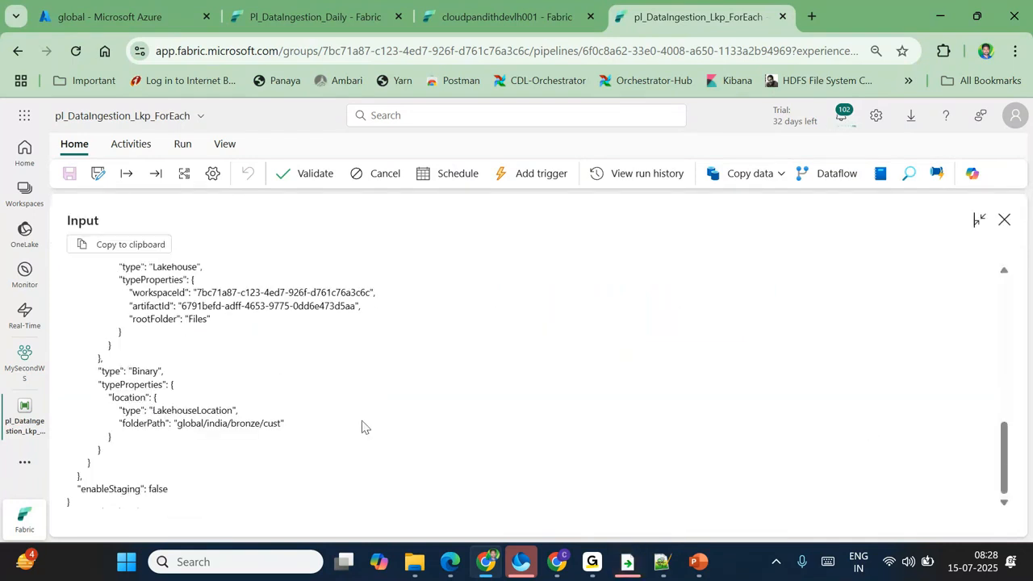
left_click_drag(178, 424, 281, 425)
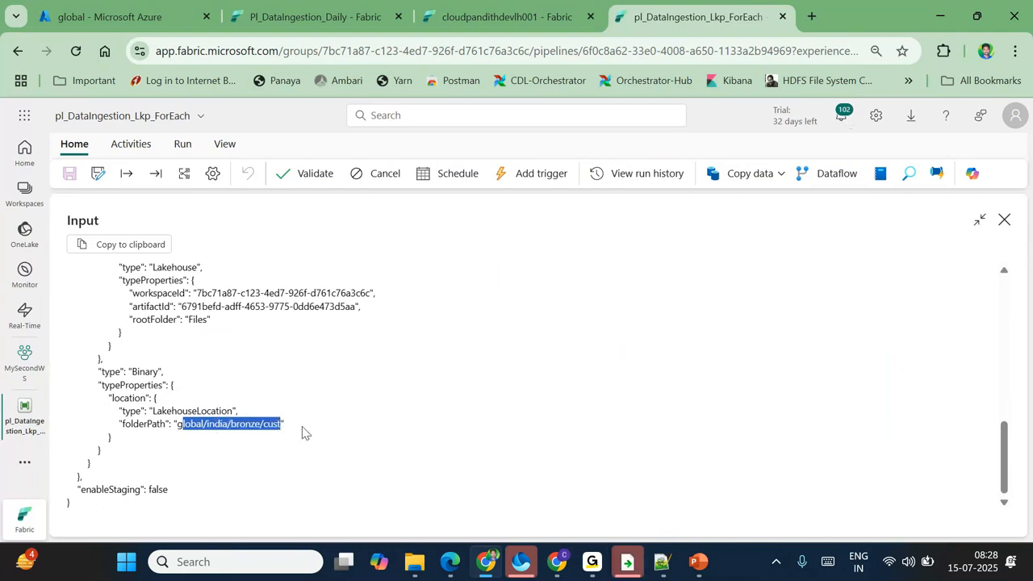
scroll(302, 433, "up", 5)
scroll(301, 433, "up", 5)
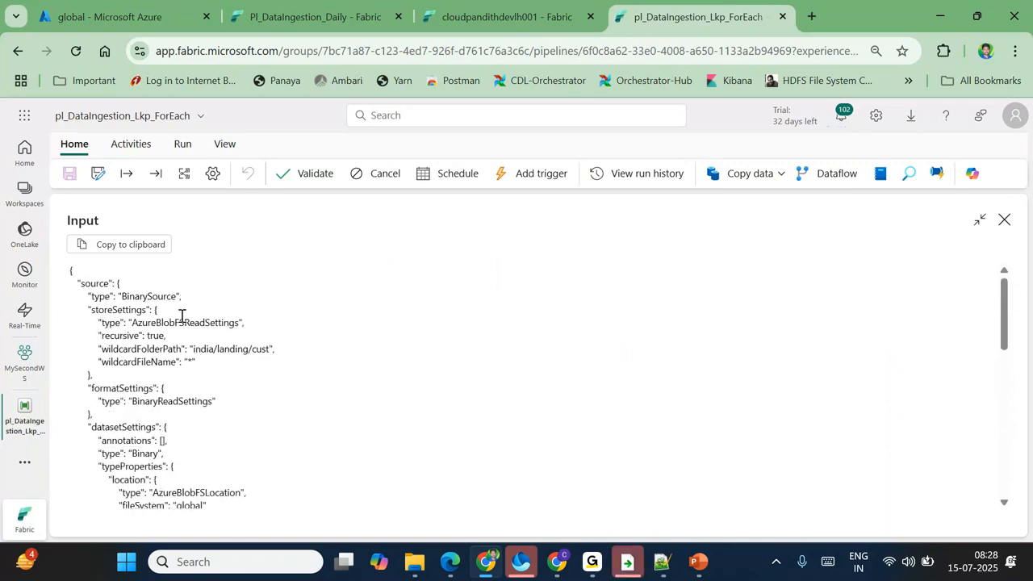
left_click_drag(195, 348, 261, 348)
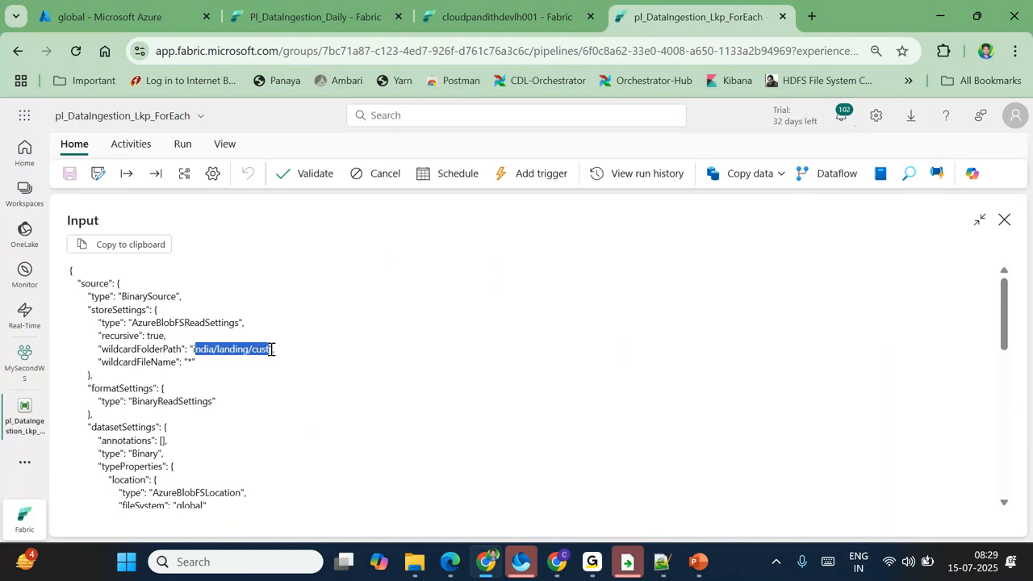
scroll(294, 417, "down", 10)
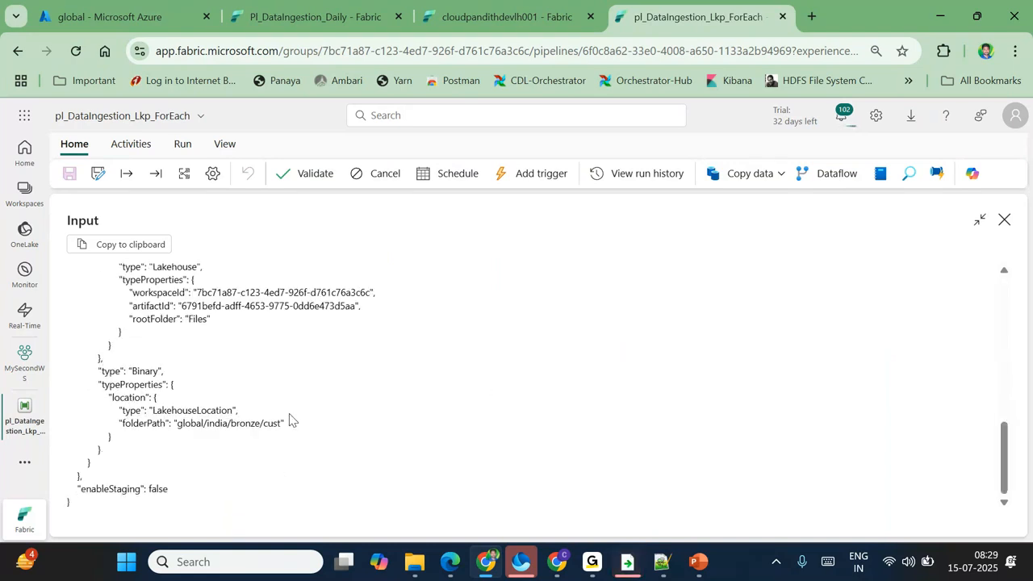
left_click_drag(187, 423, 288, 427)
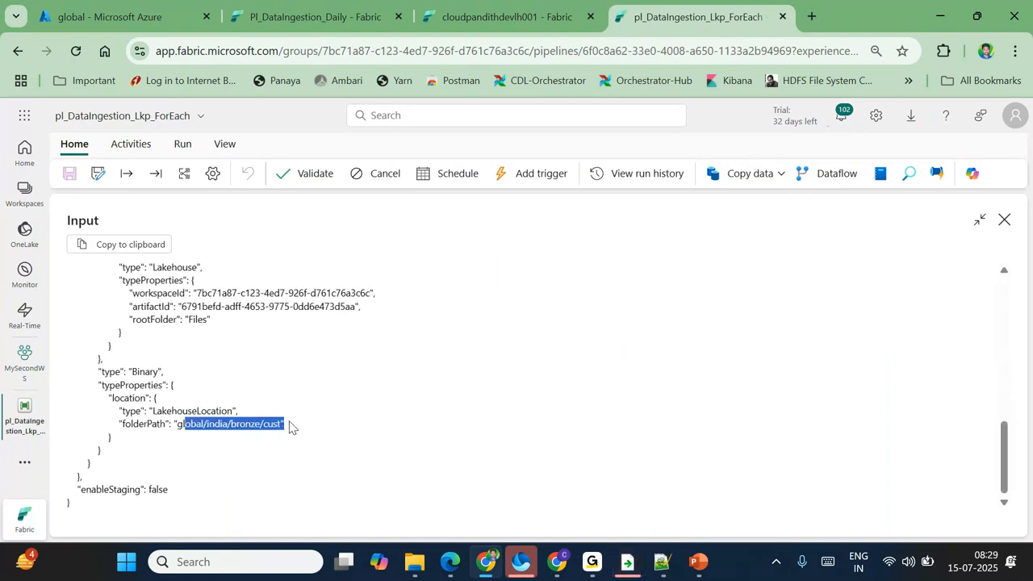
key("Escape")
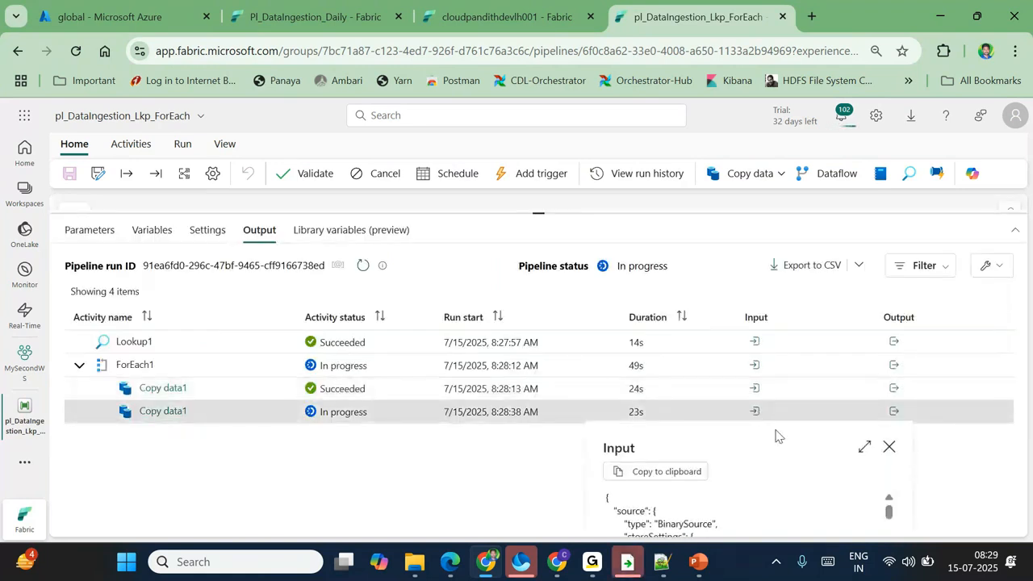
Step: Confirm the second copy reads india/landing/emp and check its destination folder path
left_click(864, 446)
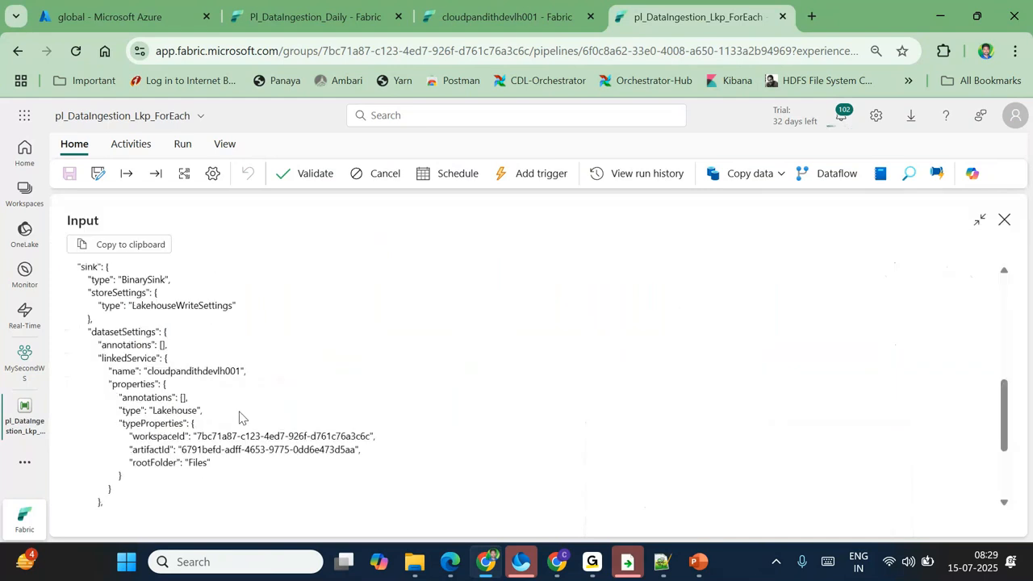
left_click_drag(192, 349, 273, 348)
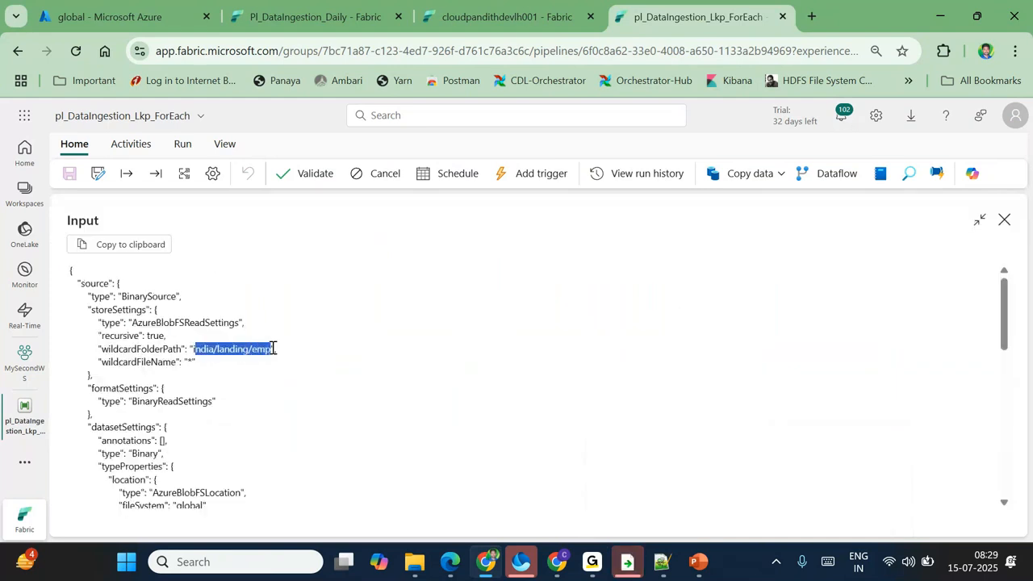
scroll(284, 427, "down", 6)
left_click_drag(182, 424, 278, 426)
left_click(1004, 226)
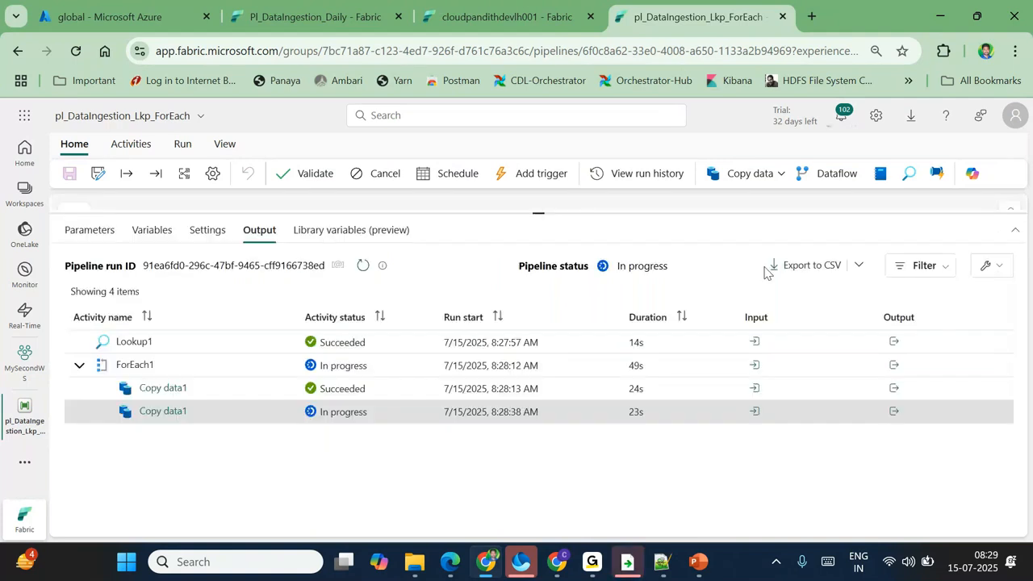
Step: Refresh and confirm the third copy reads india/landing/orders into global/india/bronze/orders
left_click(362, 265)
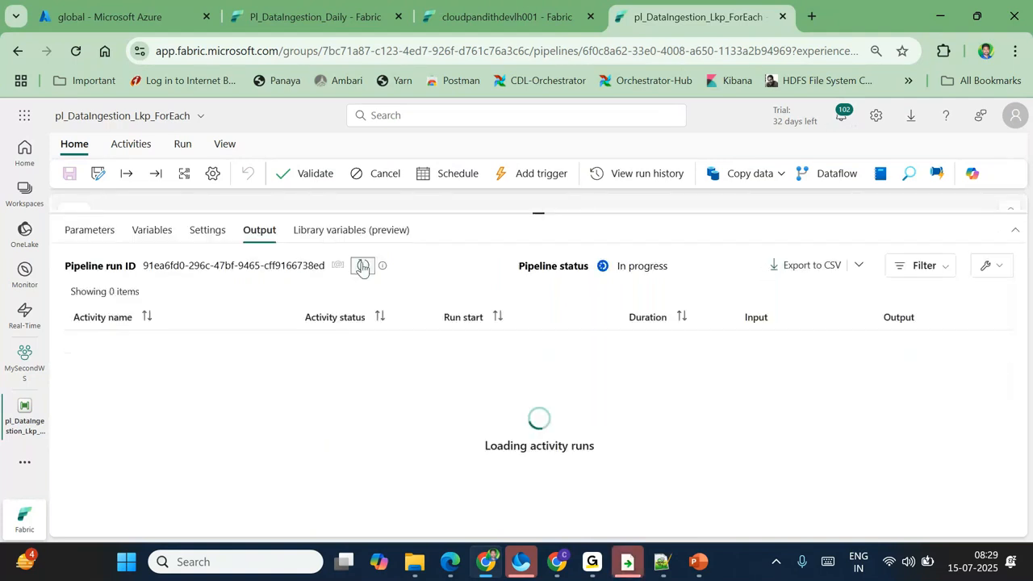
left_click(755, 434)
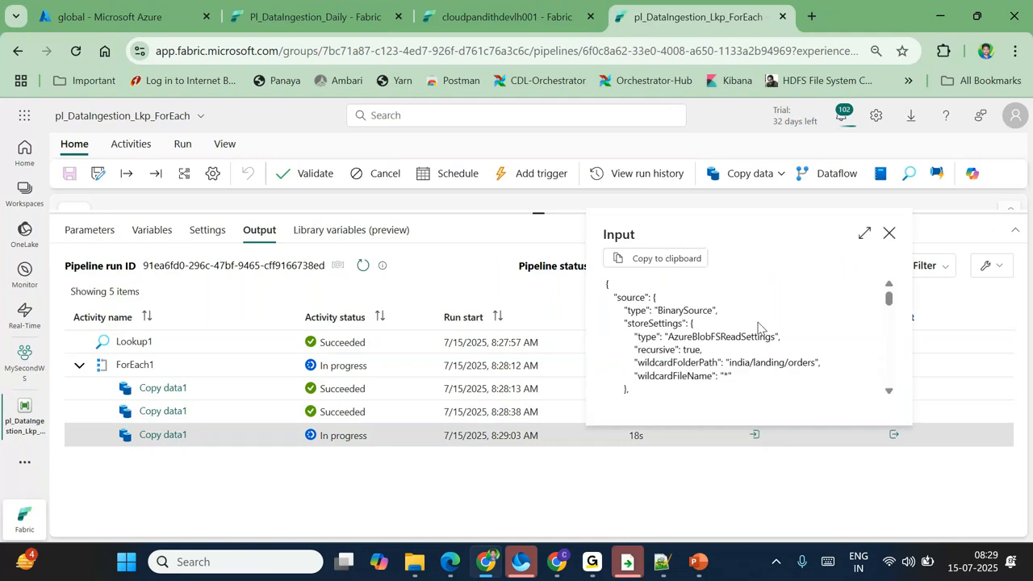
left_click(863, 233)
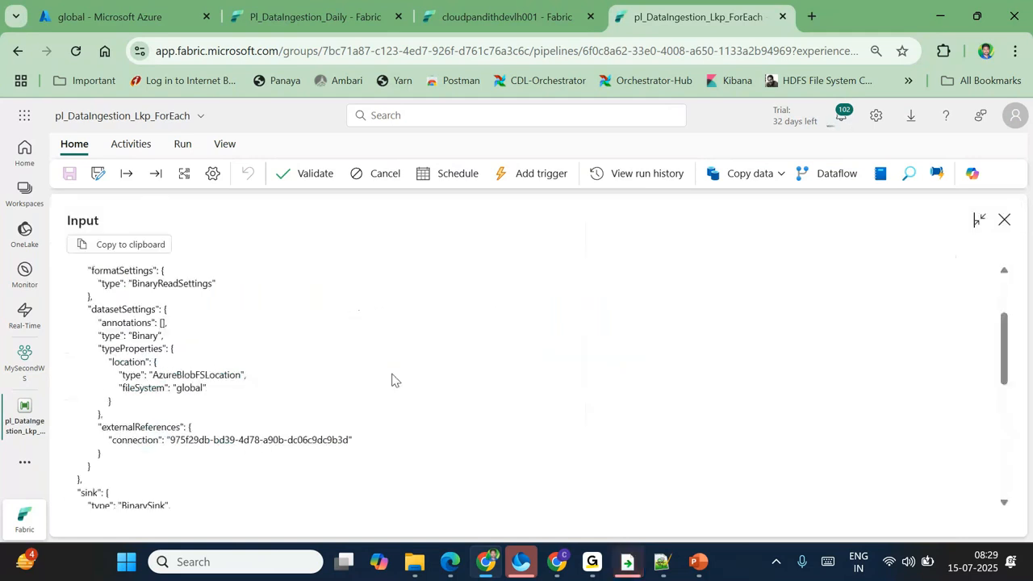
left_click_drag(194, 348, 278, 348)
scroll(292, 381, "down", 5)
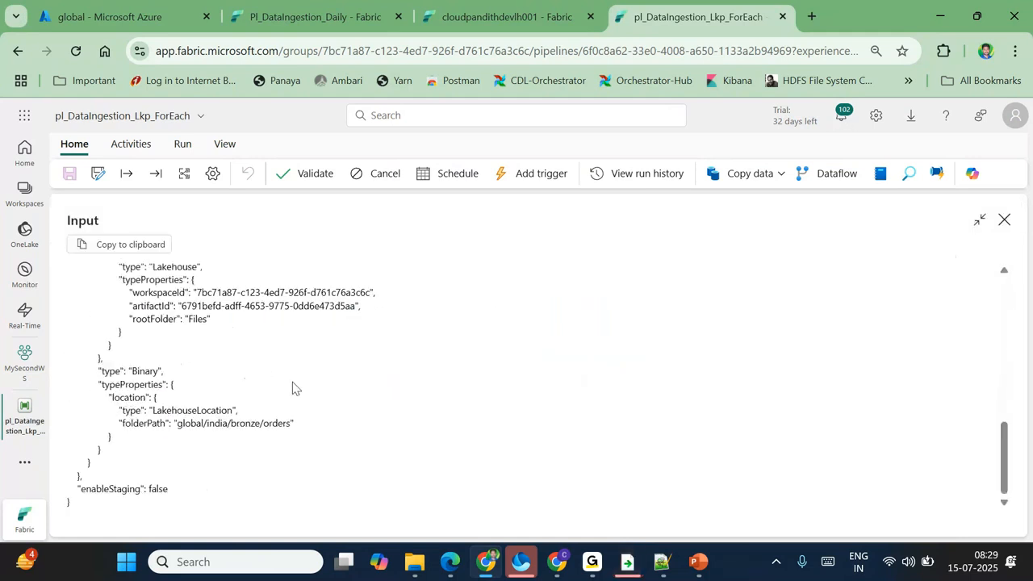
left_click_drag(196, 424, 296, 424)
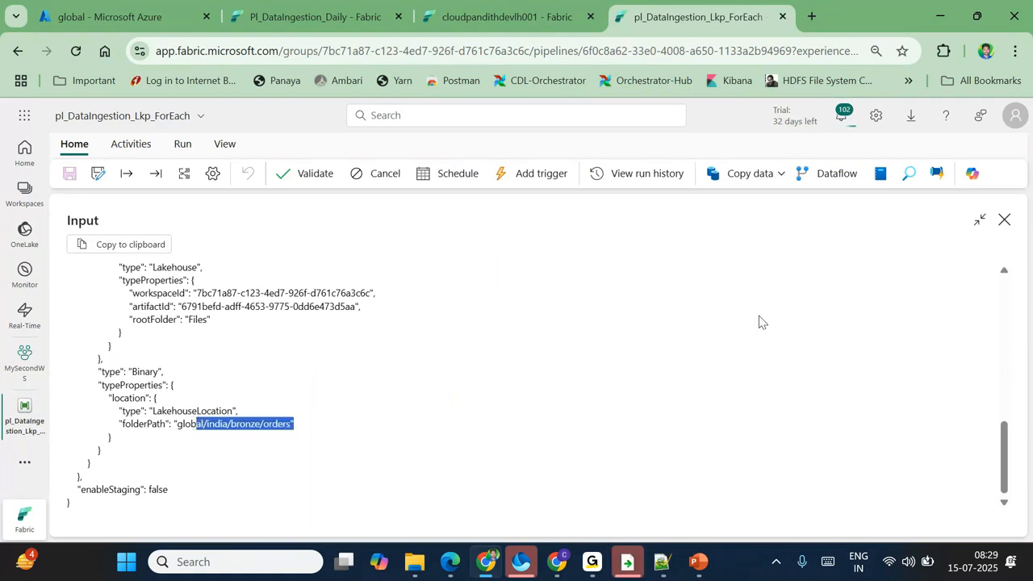
Step: Refresh to confirm the run and ForEach1's three Copy data1 activities all succeeded
left_click(1004, 223)
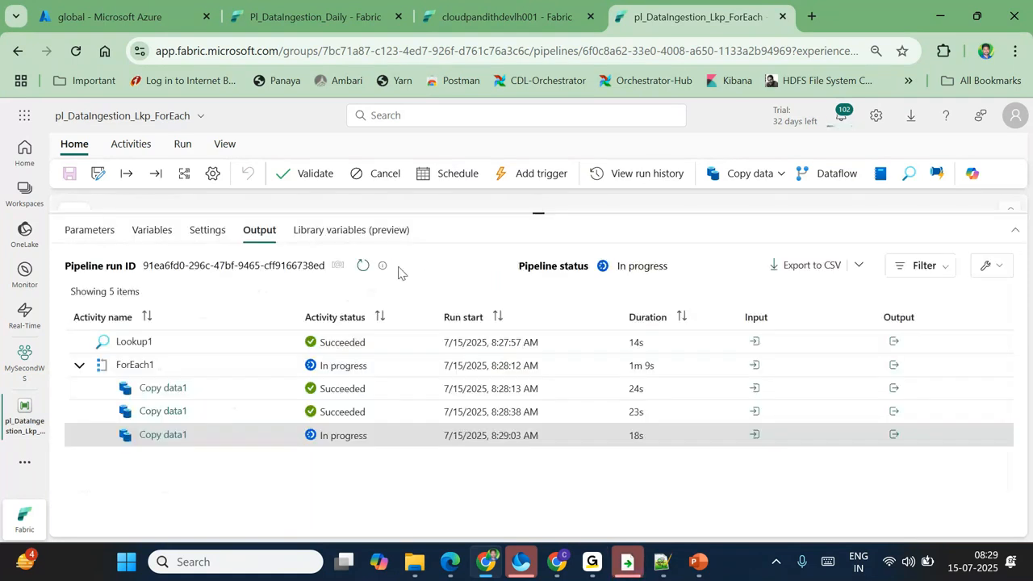
left_click(363, 266)
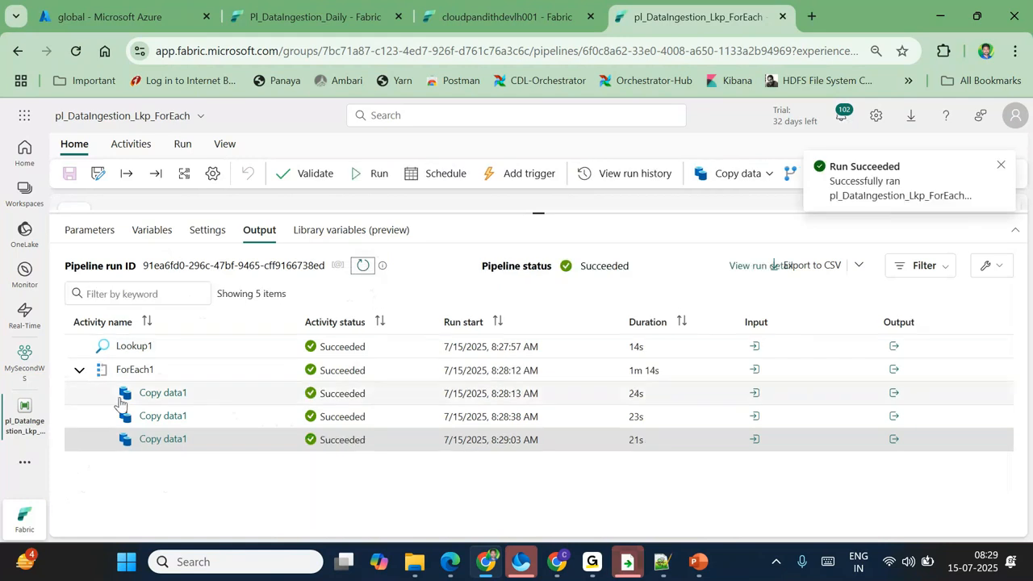
left_click(80, 369)
left_click(79, 369)
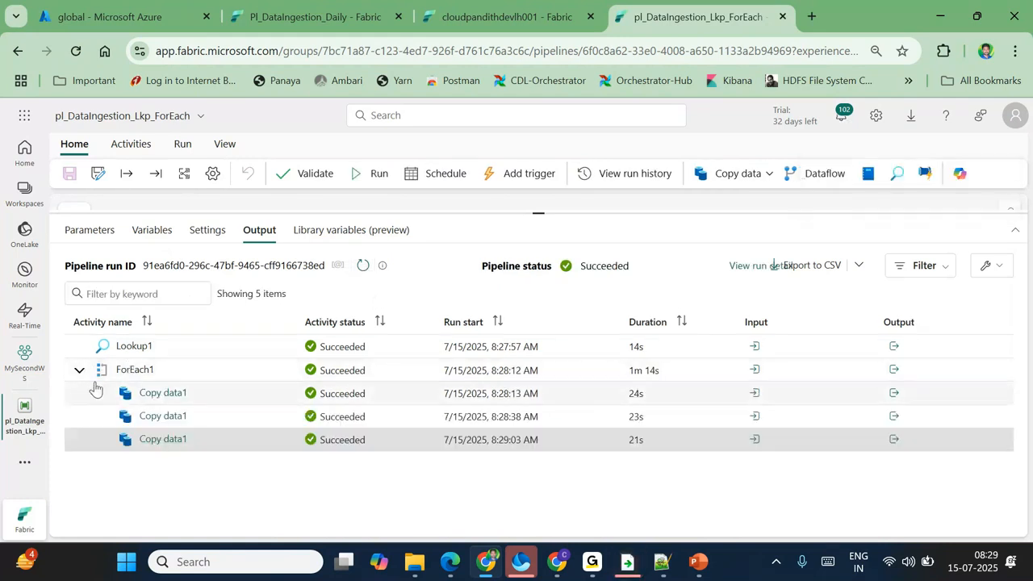
left_click(79, 369)
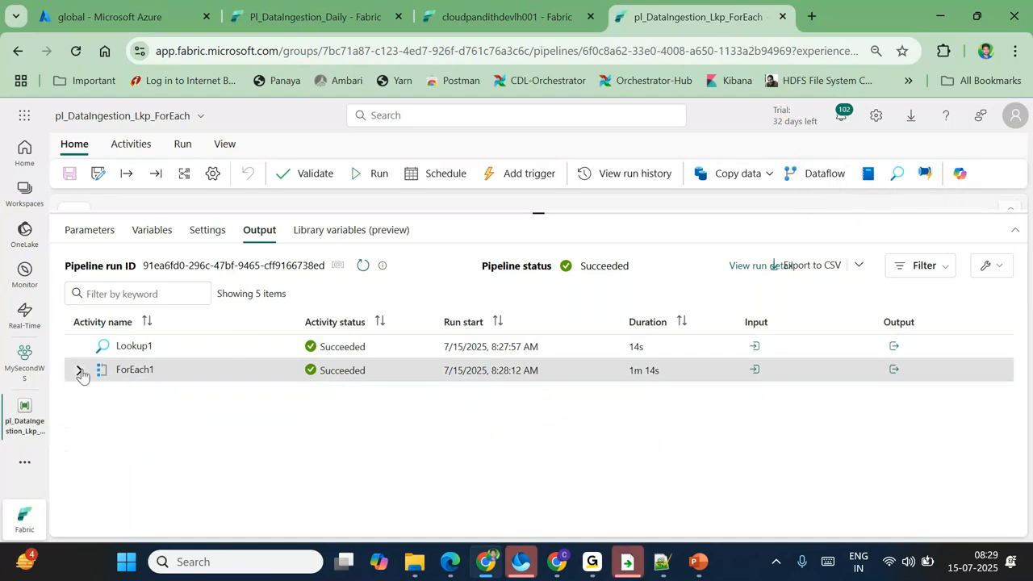
left_click(79, 371)
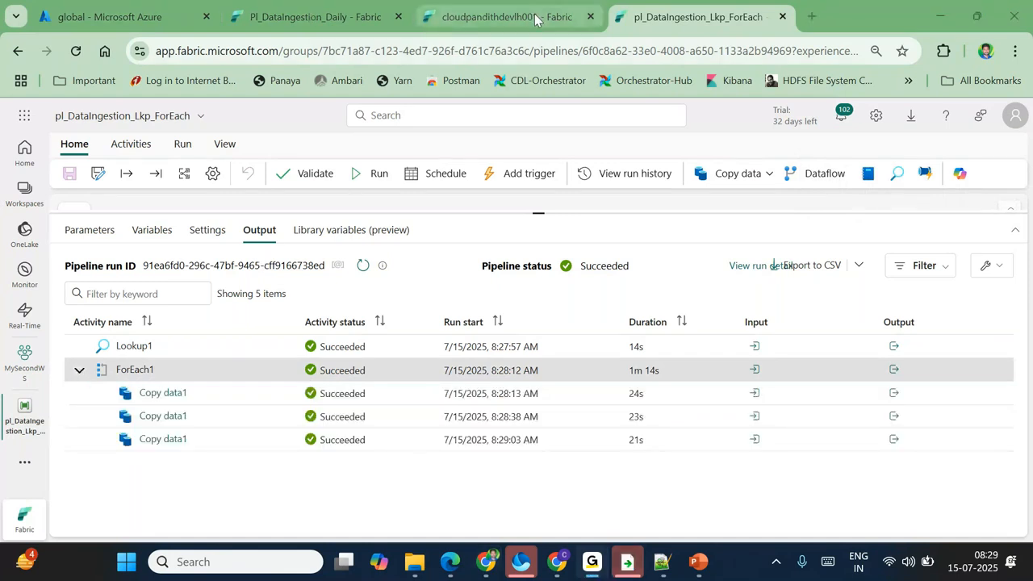
left_click(509, 16)
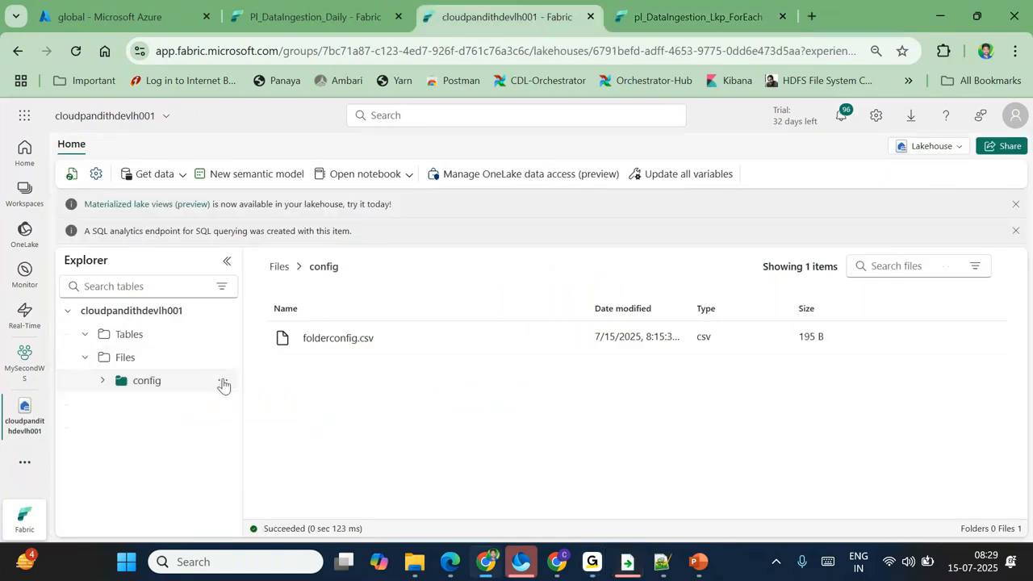
Step: Refresh the lakehouse Files and browse into the new global/india/bronze folder
left_click(224, 359)
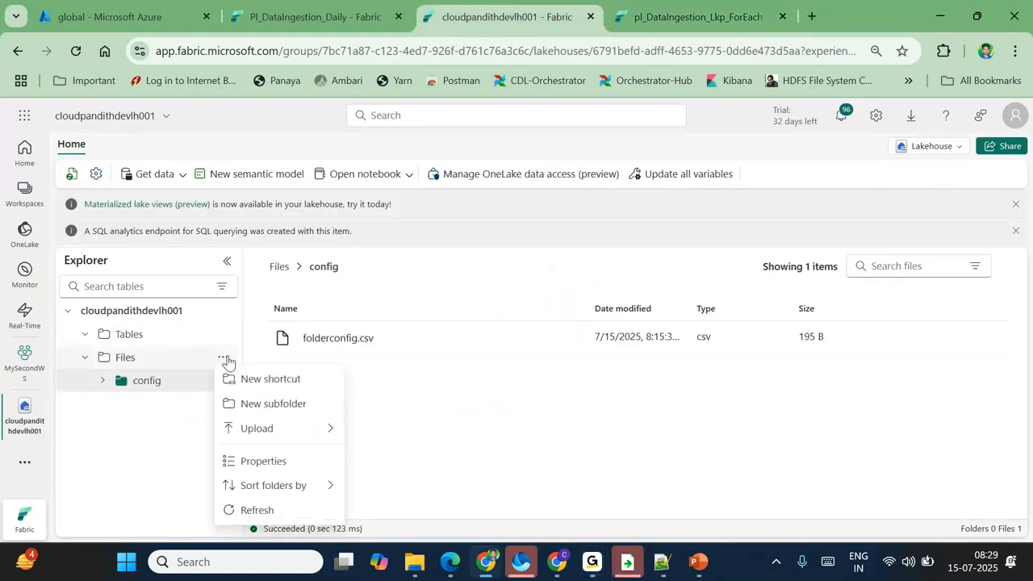
left_click(268, 510)
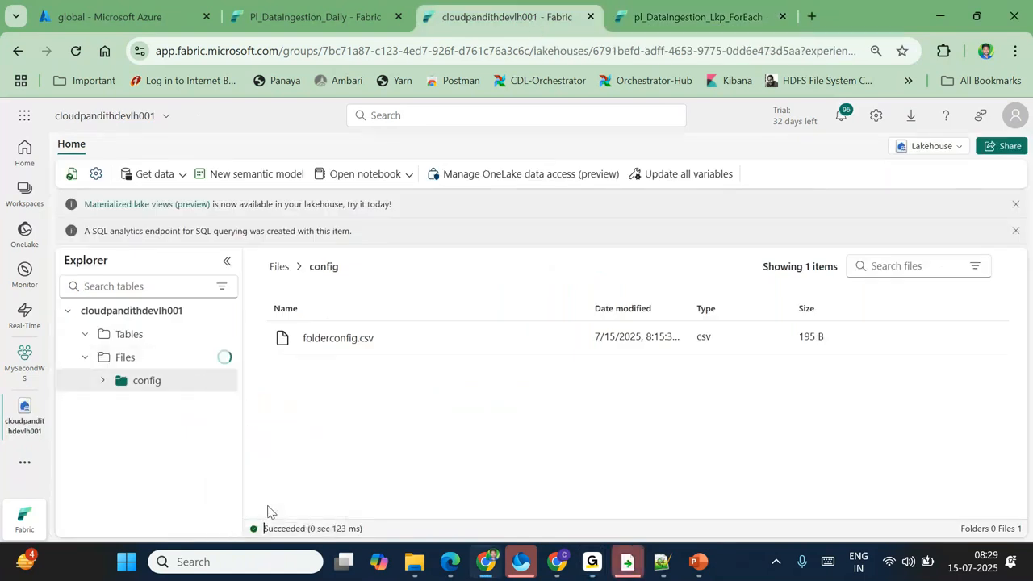
left_click(146, 404)
left_click(311, 339)
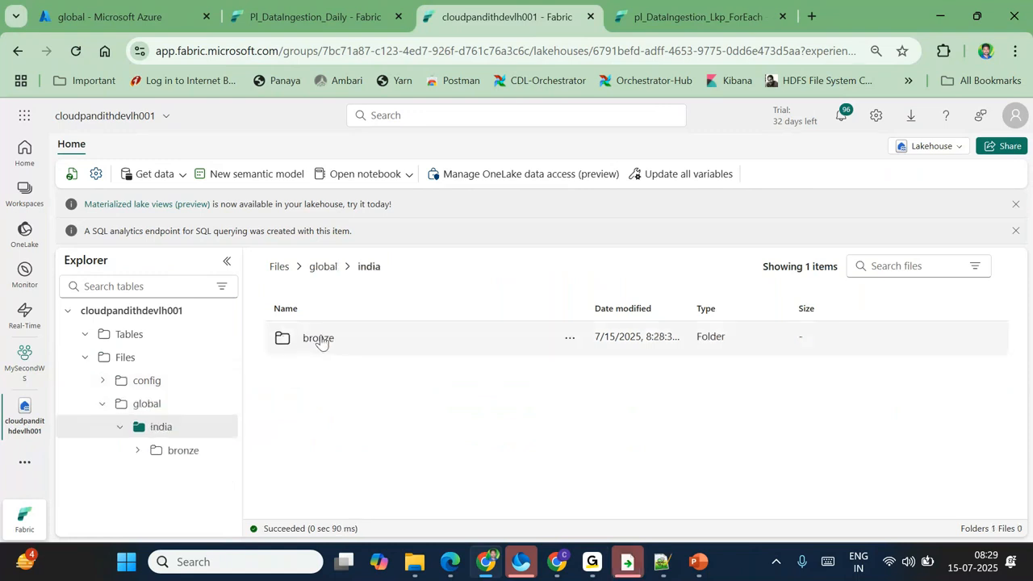
left_click(318, 340)
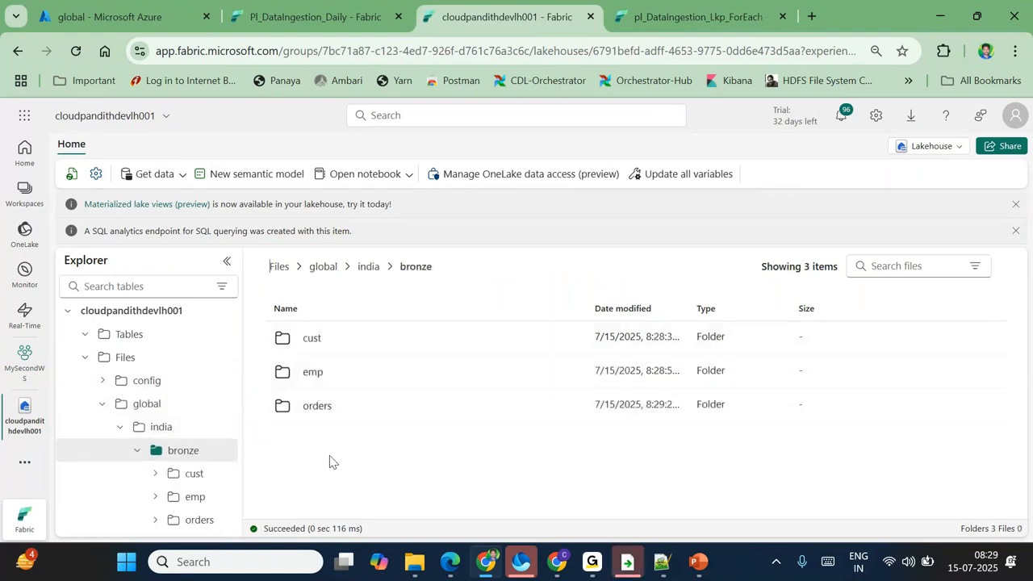
Step: Check the cust, emp and orders bronze folders for copied CSV files, then return to india
left_click(314, 341)
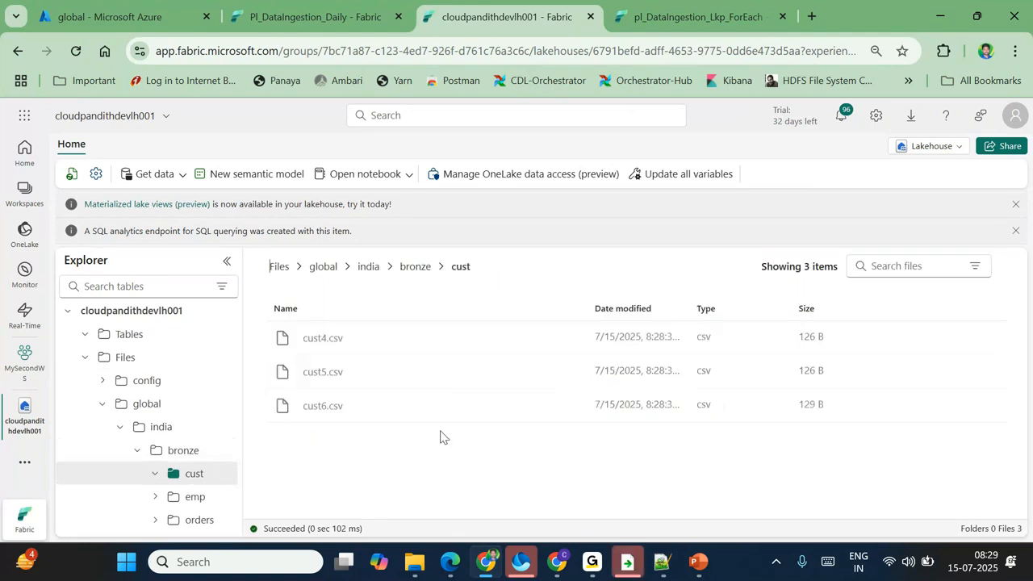
left_click(416, 268)
left_click(320, 376)
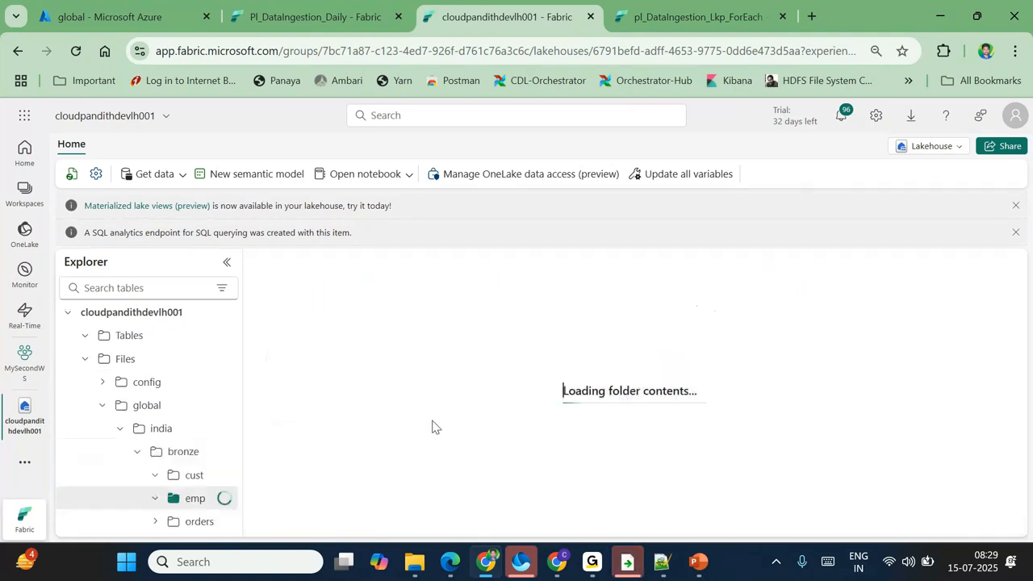
left_click(416, 267)
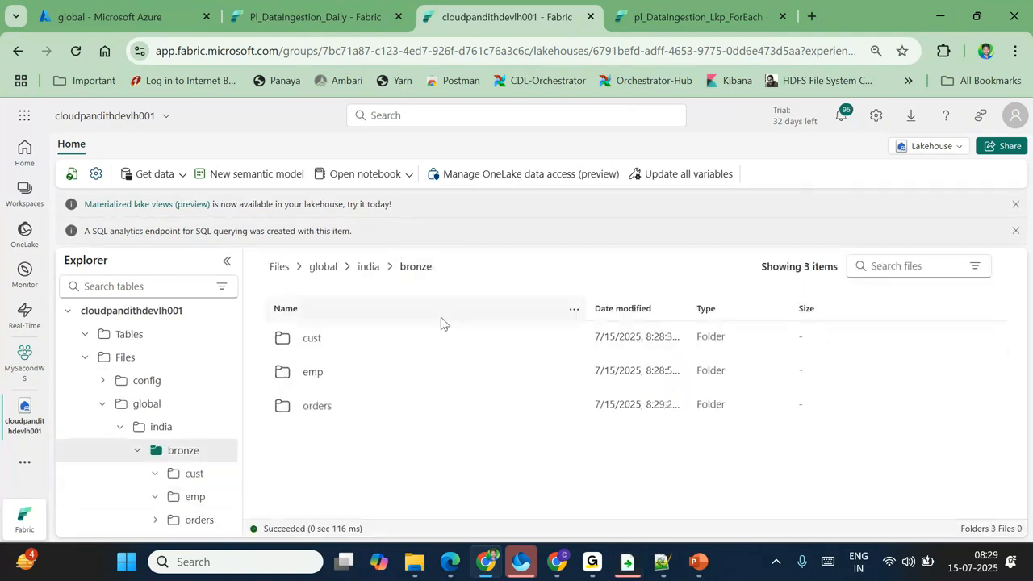
left_click(318, 406)
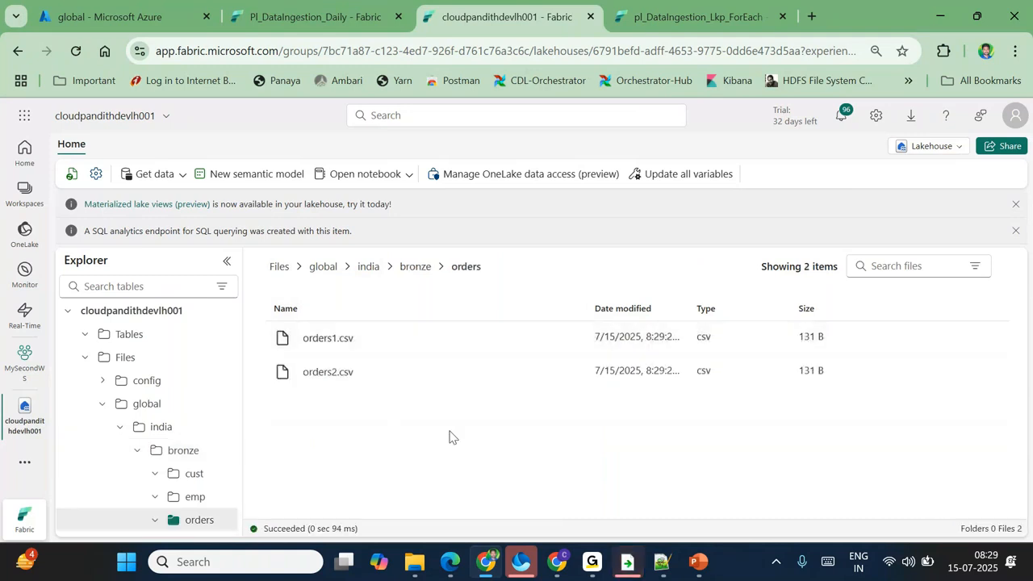
left_click(416, 266)
left_click(369, 266)
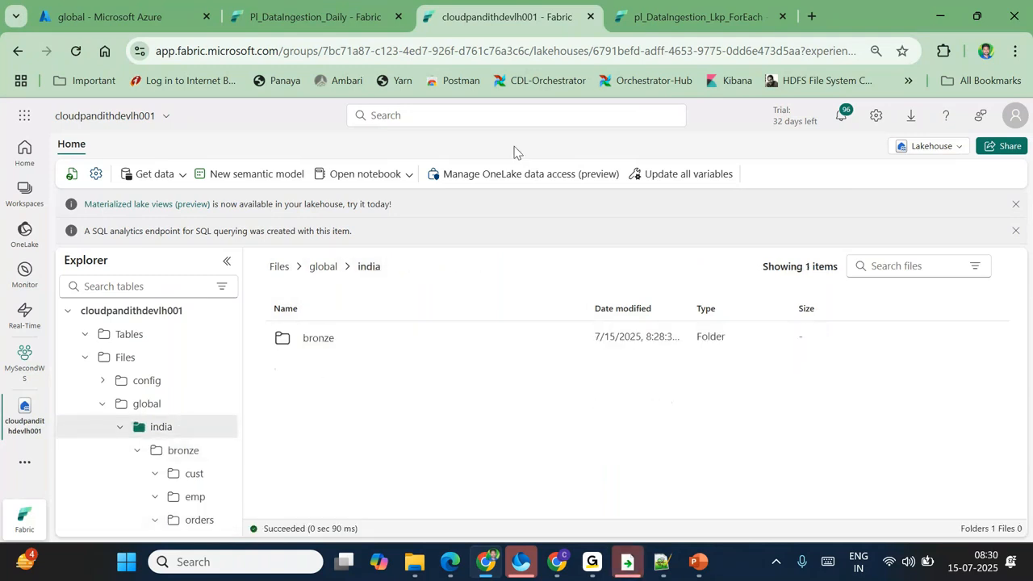
Step: Return to the Pl_DataIngestion_Daily pipeline and review its india/landing/orders wildcard source path
left_click(316, 8)
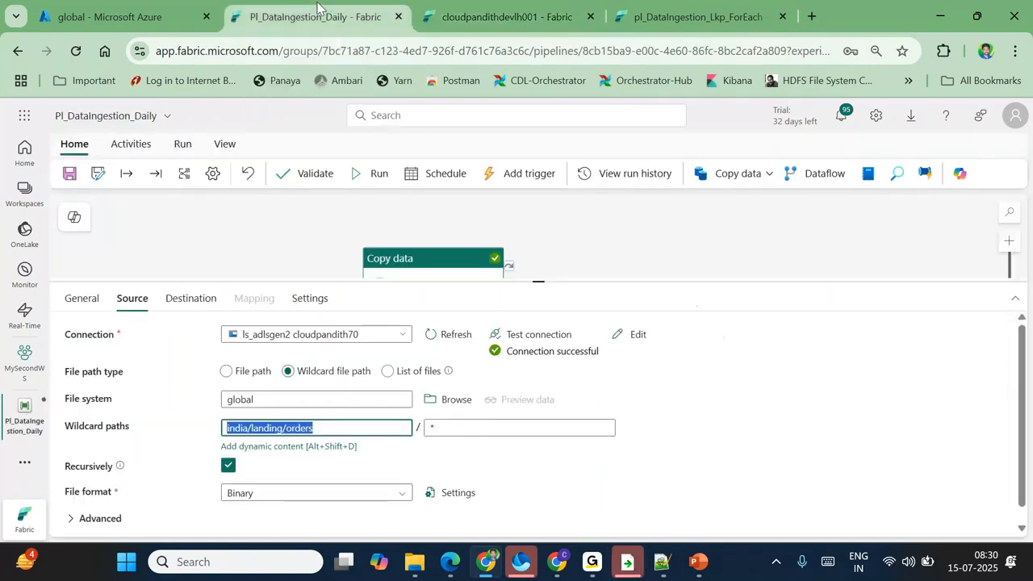
left_click(653, 449)
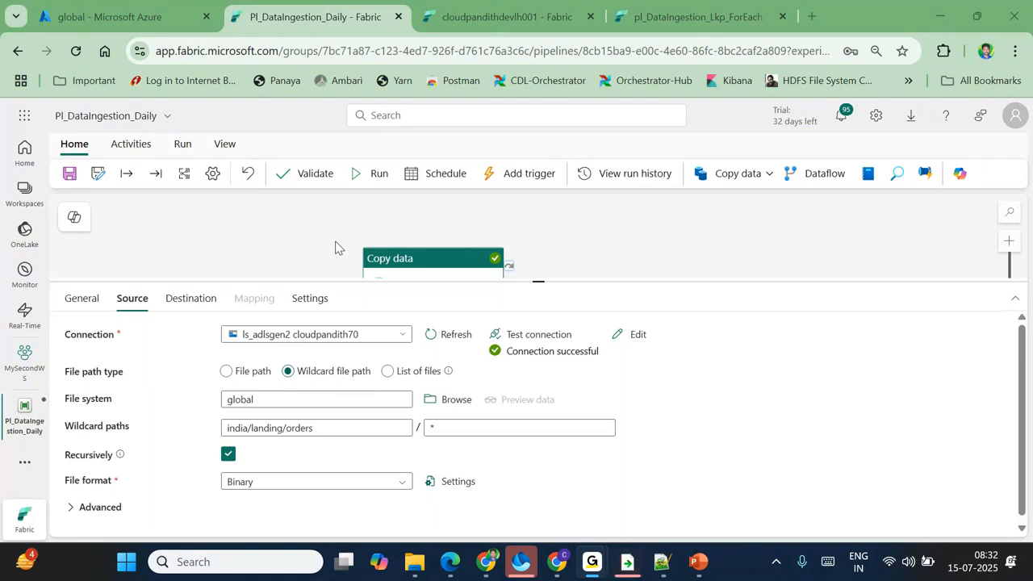
Step: Check the india/landing/ source folder for cust in folderconfig.csv, then return to the browser
left_click(662, 568)
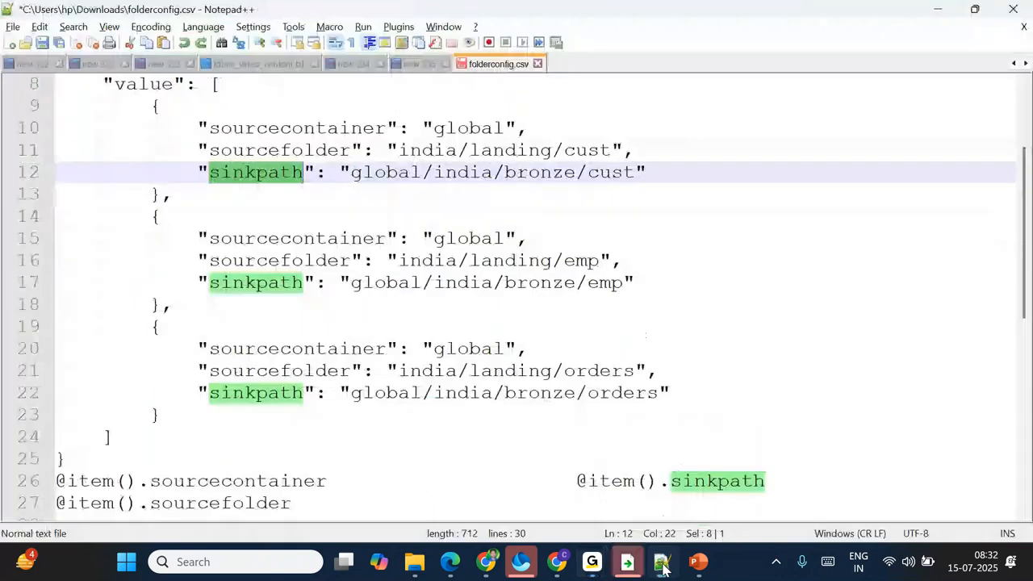
scroll(341, 331, "up", 2)
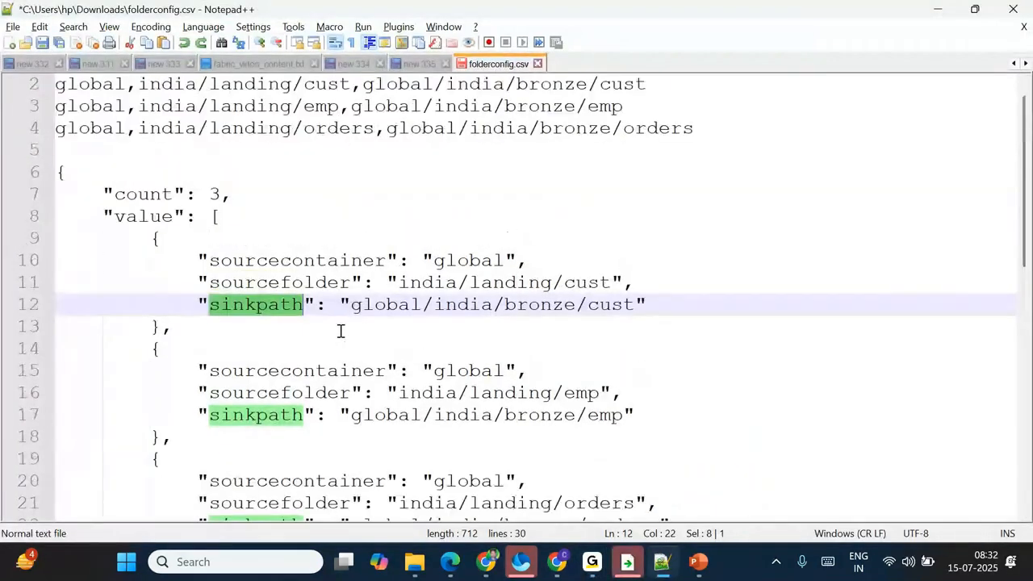
left_click_drag(399, 284, 573, 289)
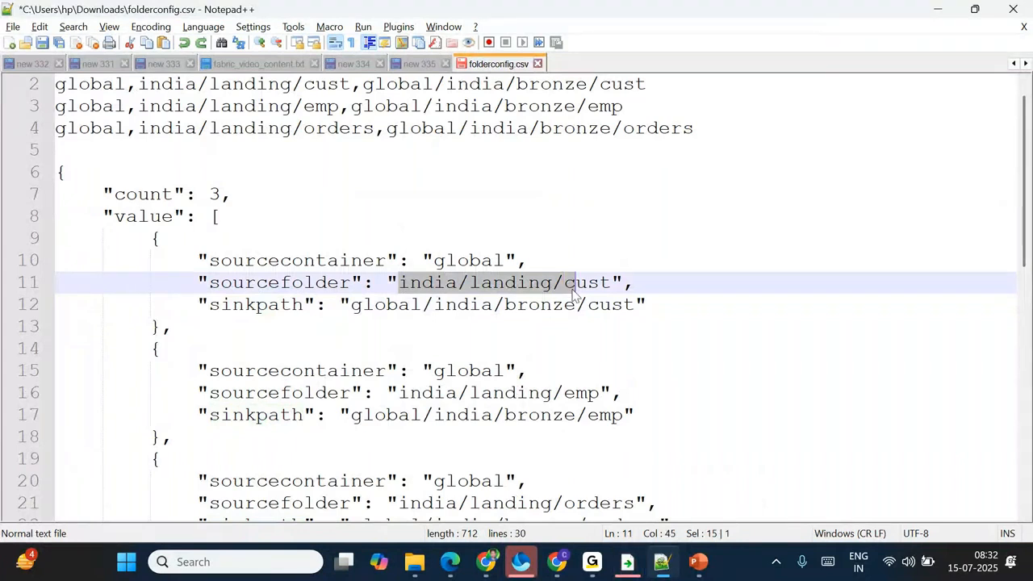
left_click(612, 286)
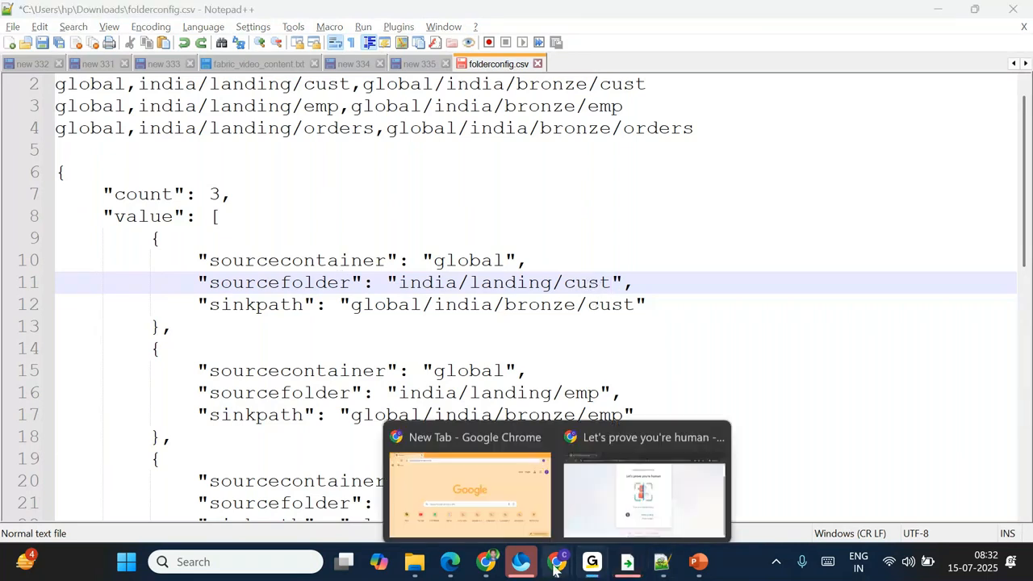
left_click(487, 562)
Step: Leave the Copy data wildcard file name empty, dismissing the dynamic content editor unchanged
left_click(454, 425)
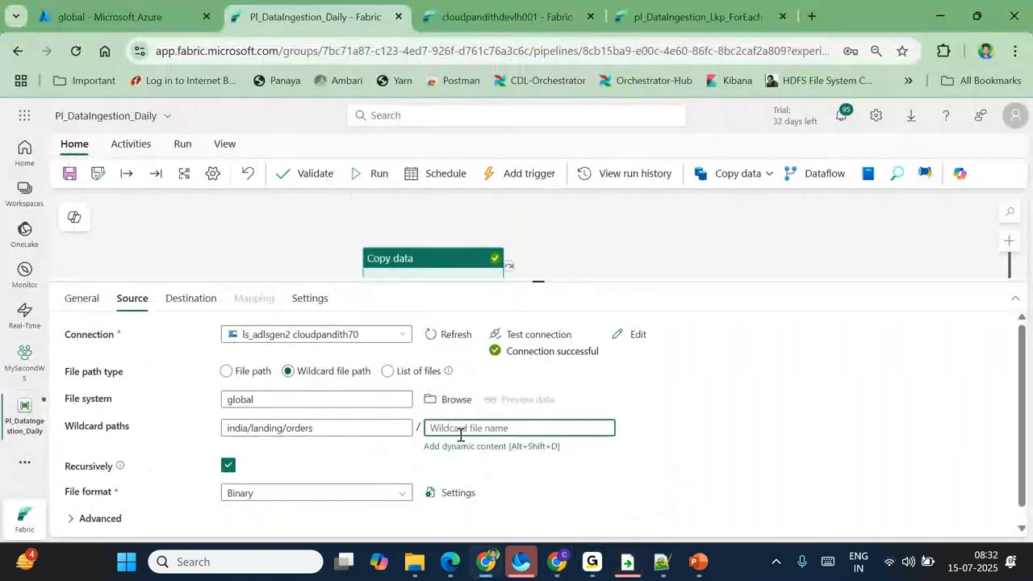
left_click(492, 446)
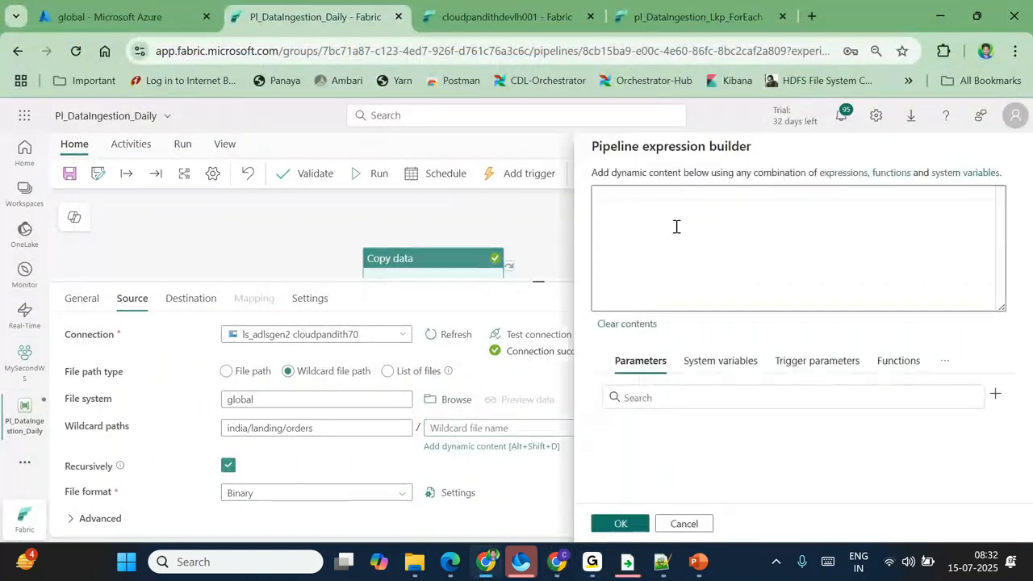
left_click(684, 524)
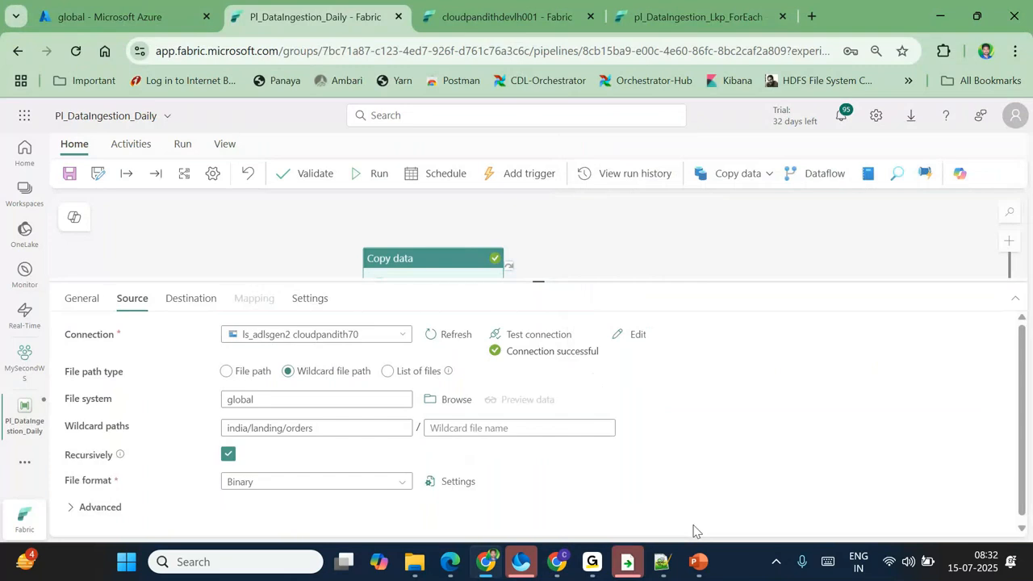
left_click(505, 427)
left_click(782, 427)
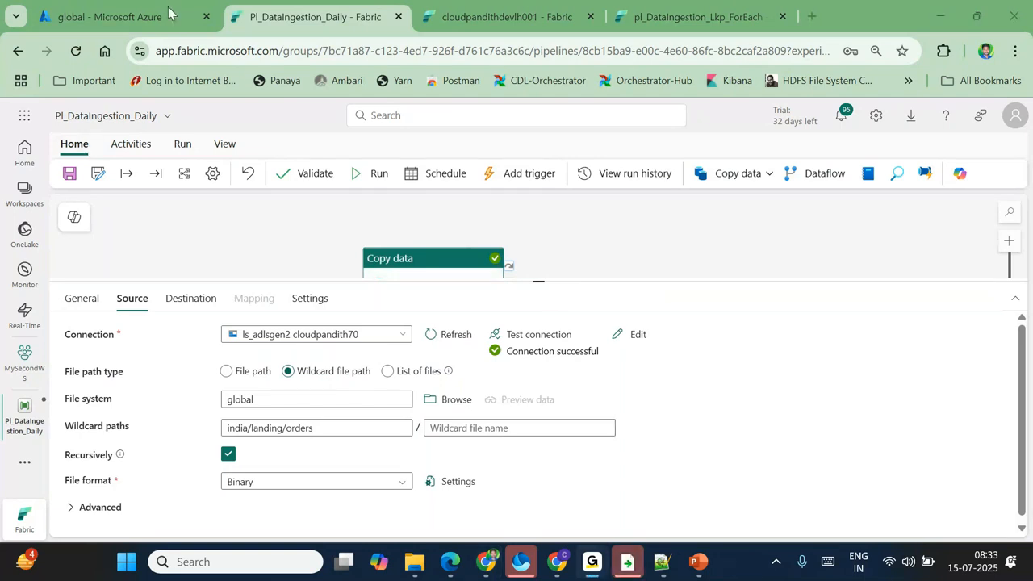
left_click(1014, 116)
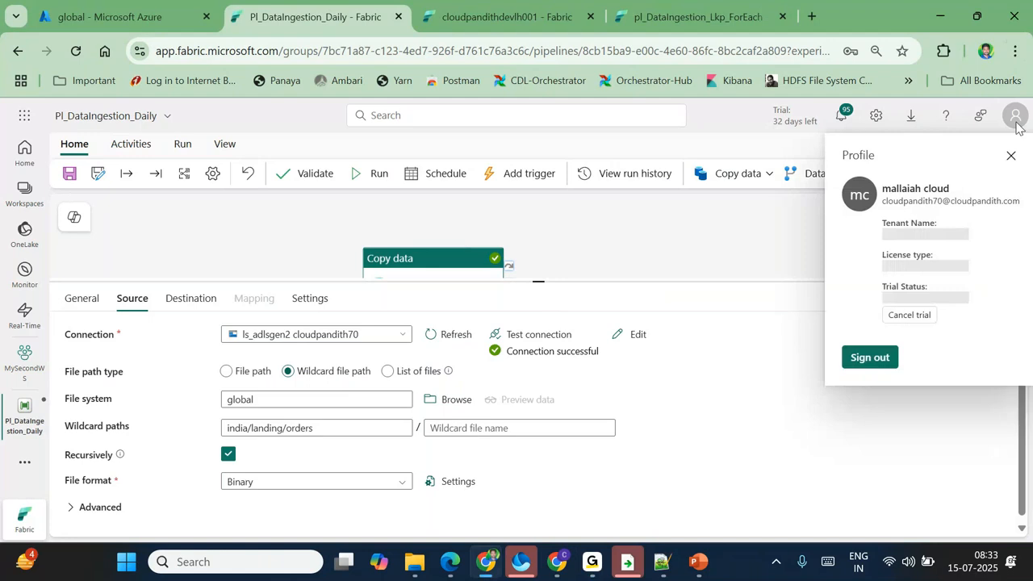
double_click(977, 201)
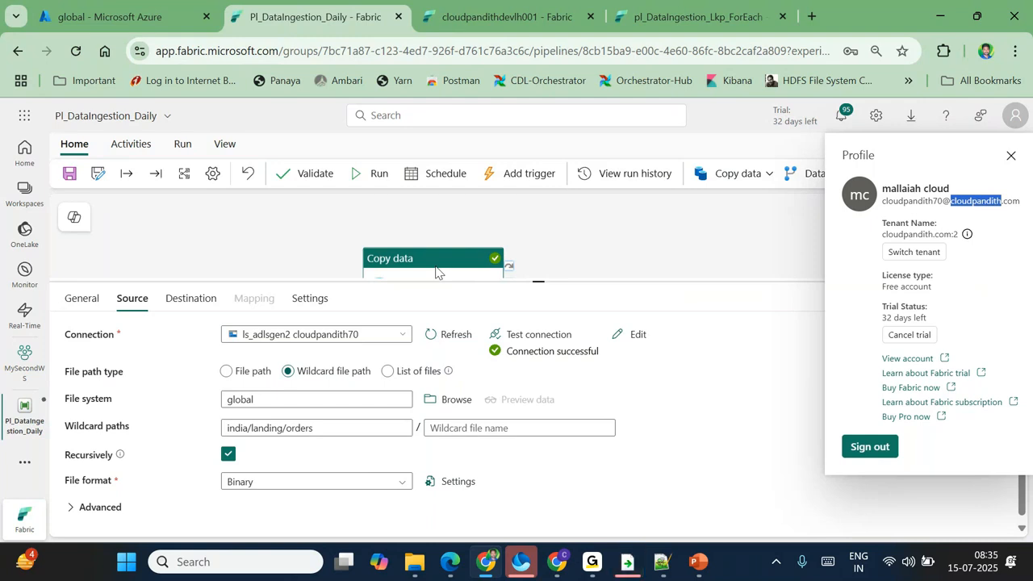
left_click(780, 22)
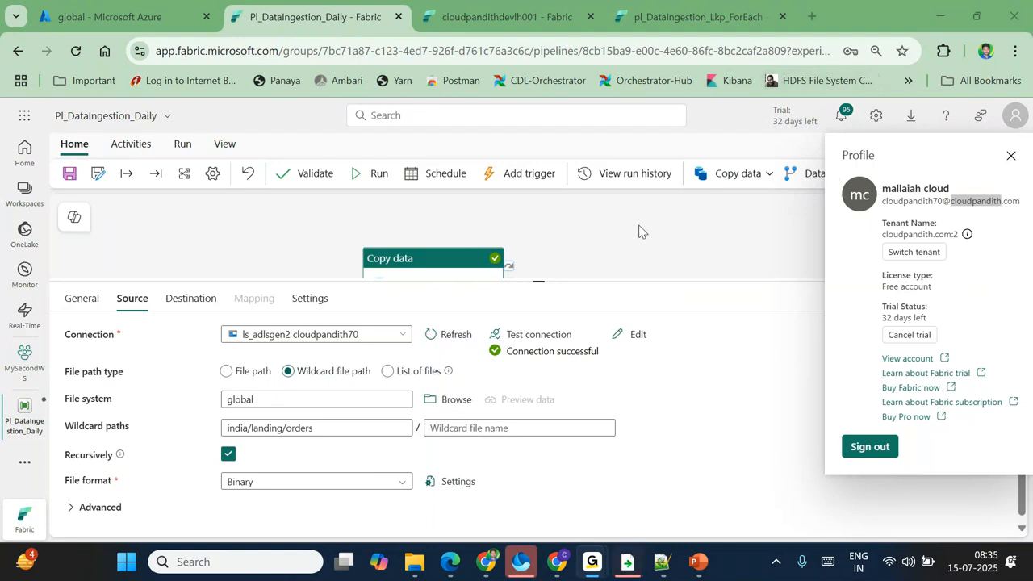
left_click(1011, 156)
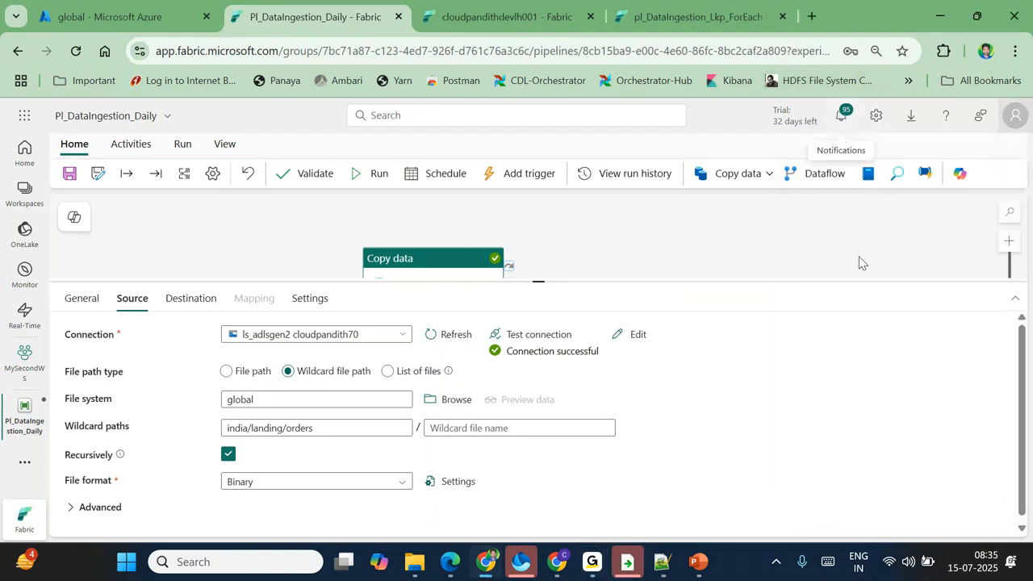
left_click(841, 120)
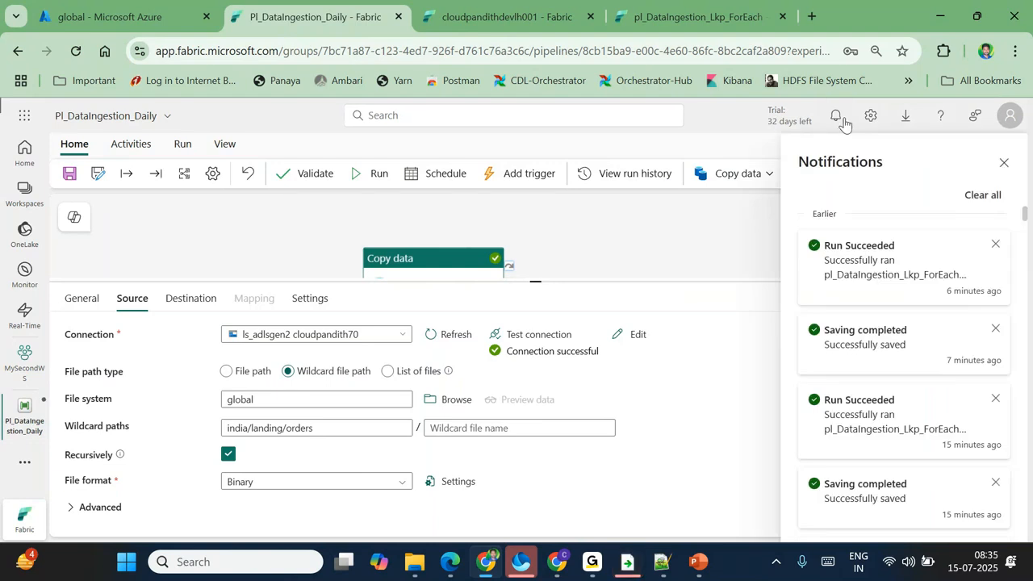
left_click(841, 119)
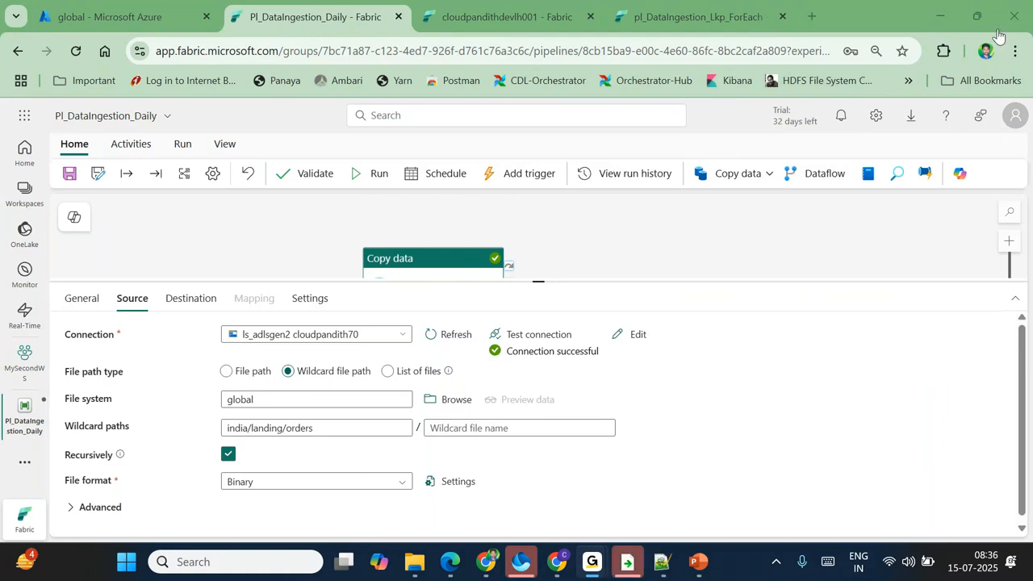
scroll(733, 231, "down", 1)
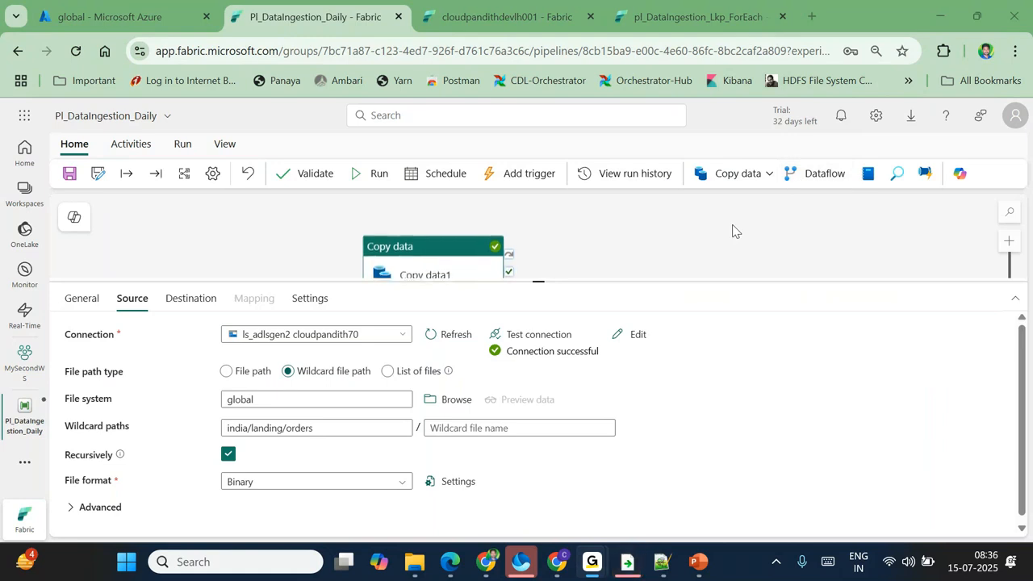
scroll(668, 236, "down", 1)
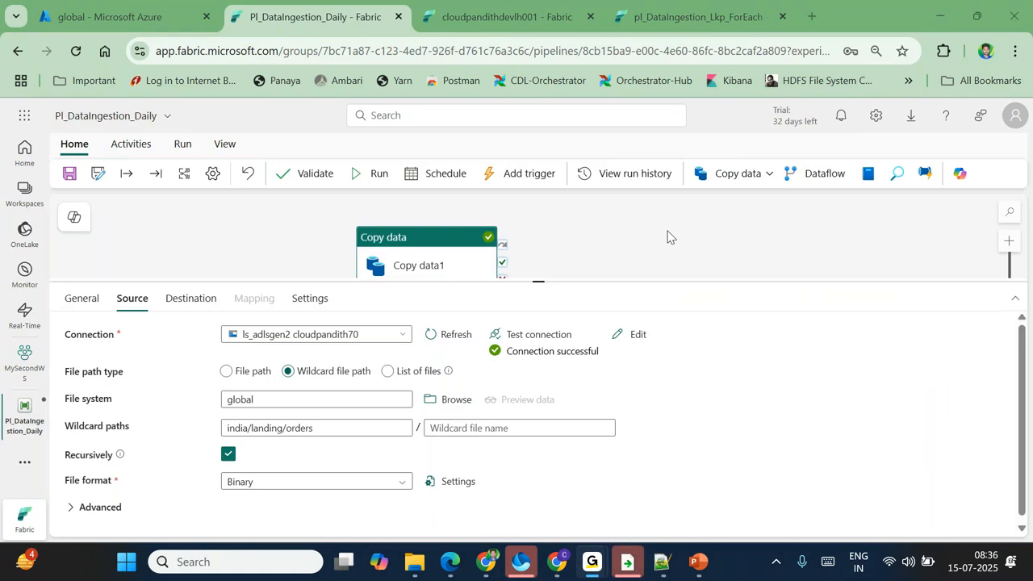